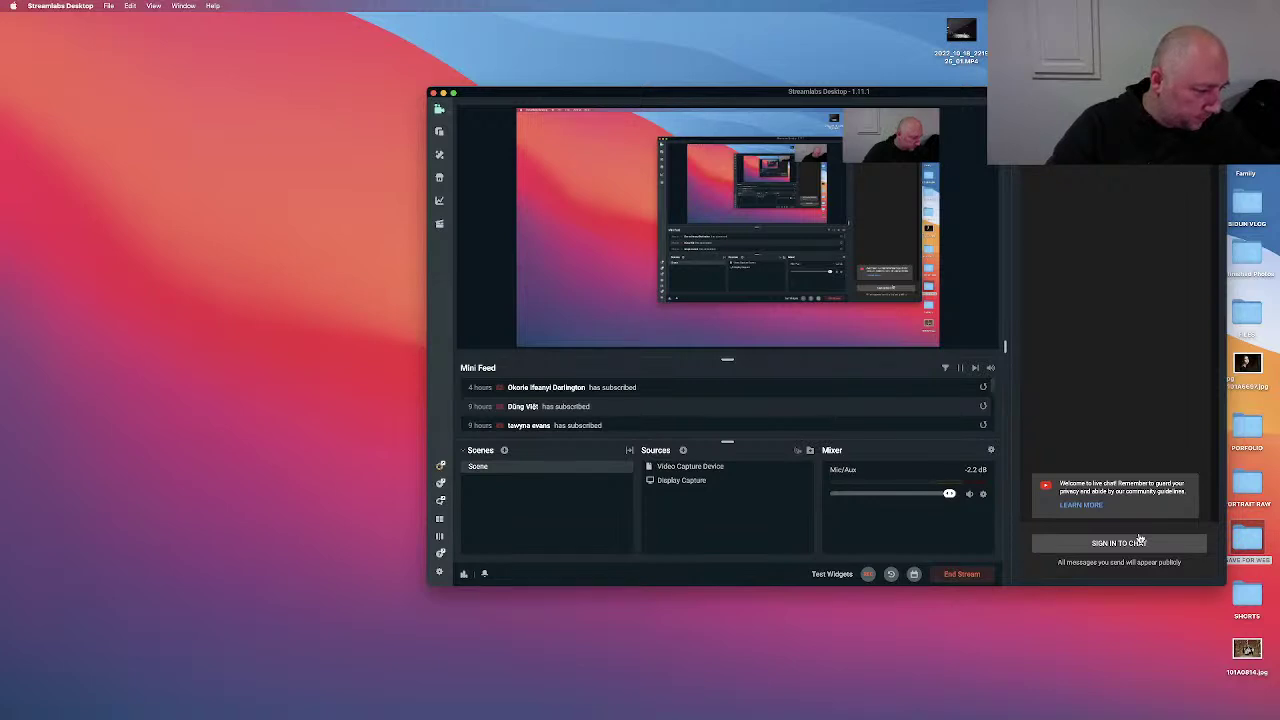
Sign in to the live stream's chat and move the streaming window across the desktop
{"action": "left_click", "coordinate": [1034, 541]}
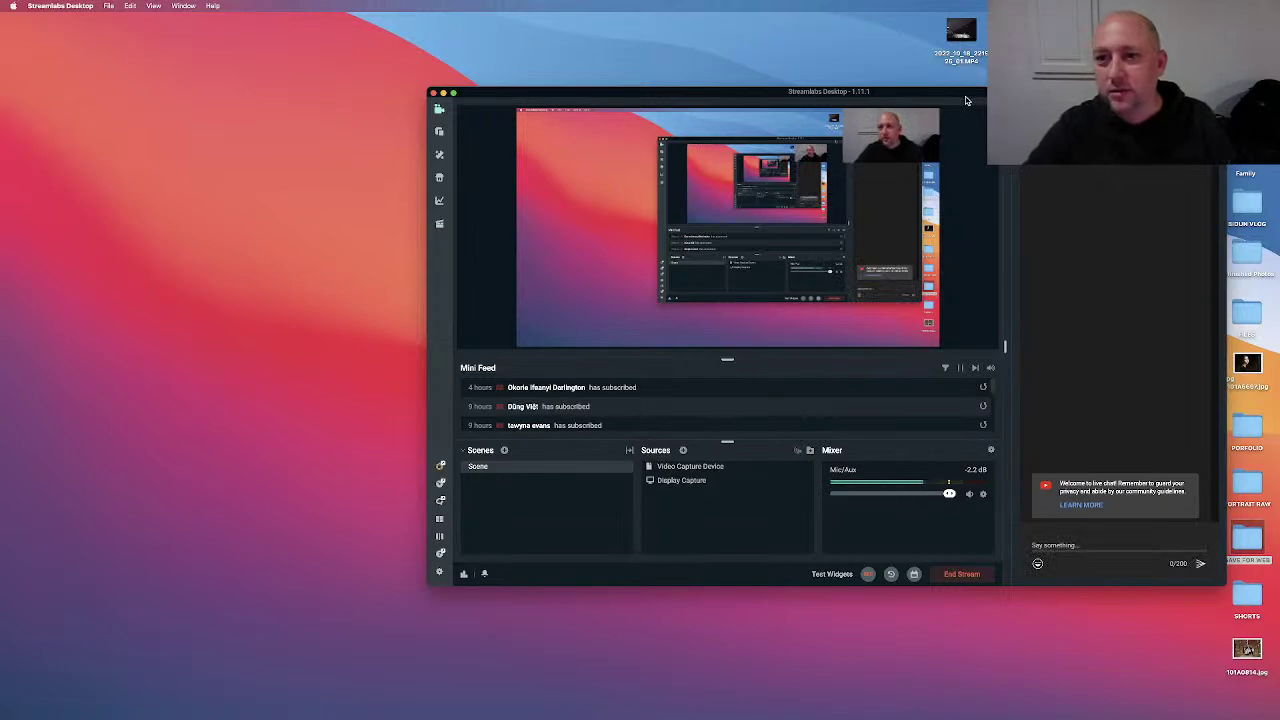
{"action": "left_click_drag", "start_coordinate": [682, 96], "coordinate": [516, 98]}
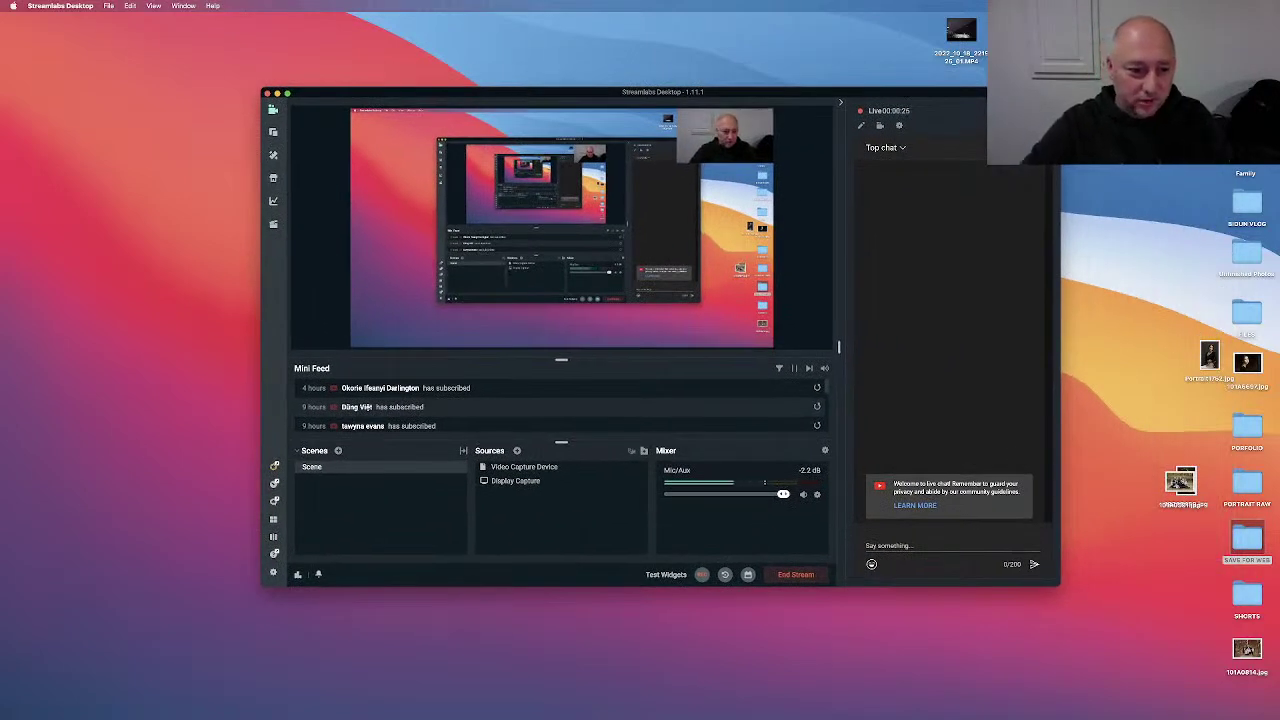
Switch to Lightroom Classic and open the first photo of the previous import, 101A2520.CR3
{"action": "mouse_move", "coordinate": [520, 715]}
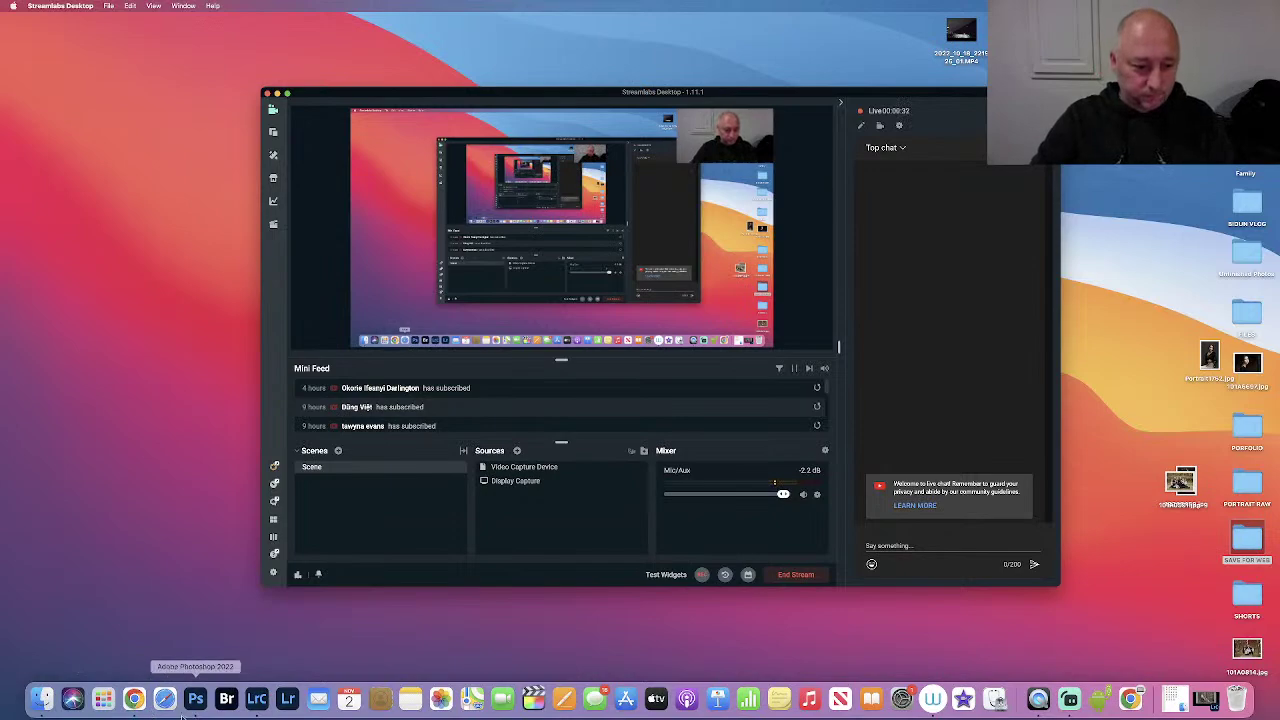
{"action": "left_click", "coordinate": [249, 700]}
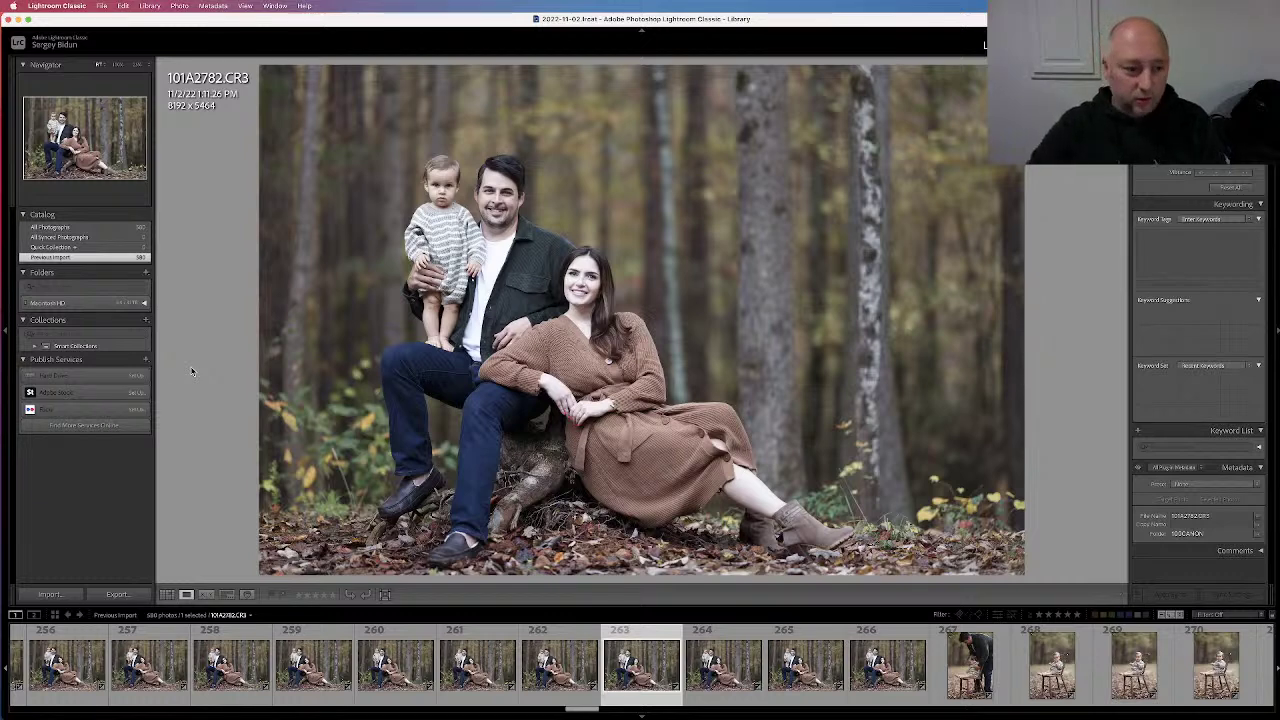
{"action": "left_click_drag", "start_coordinate": [582, 710], "coordinate": [3, 688]}
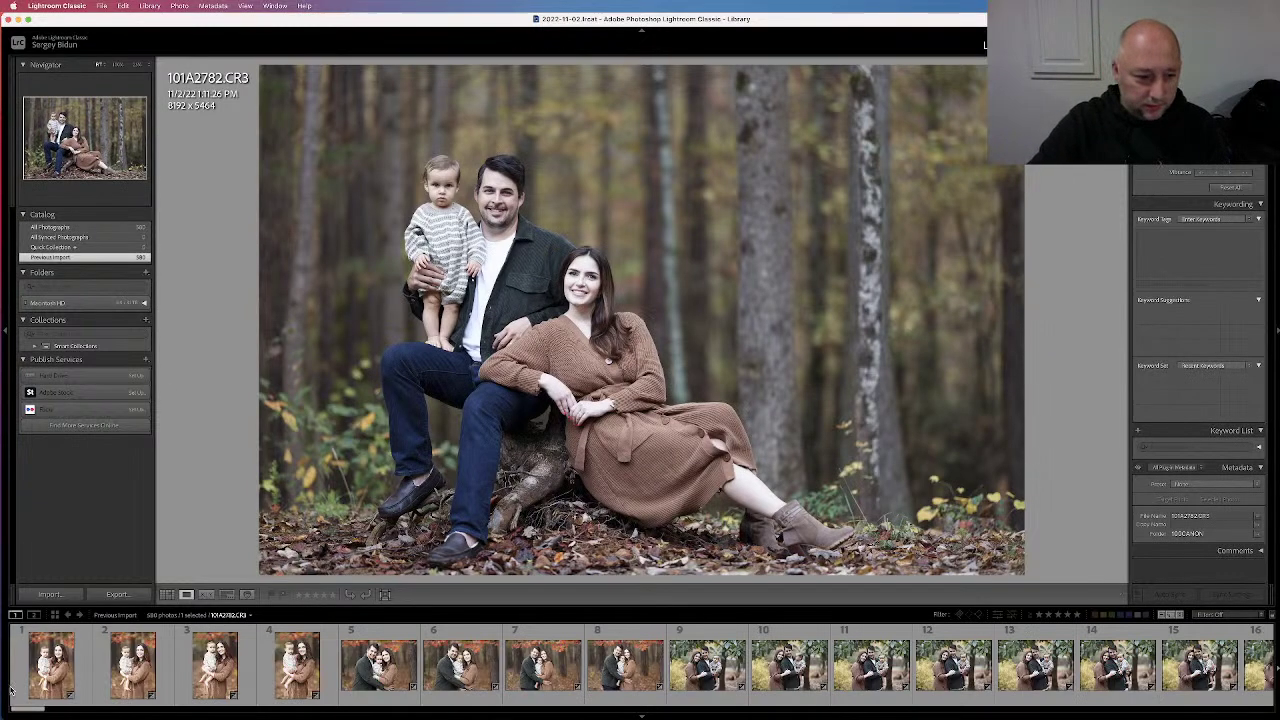
{"action": "left_click", "coordinate": [39, 677]}
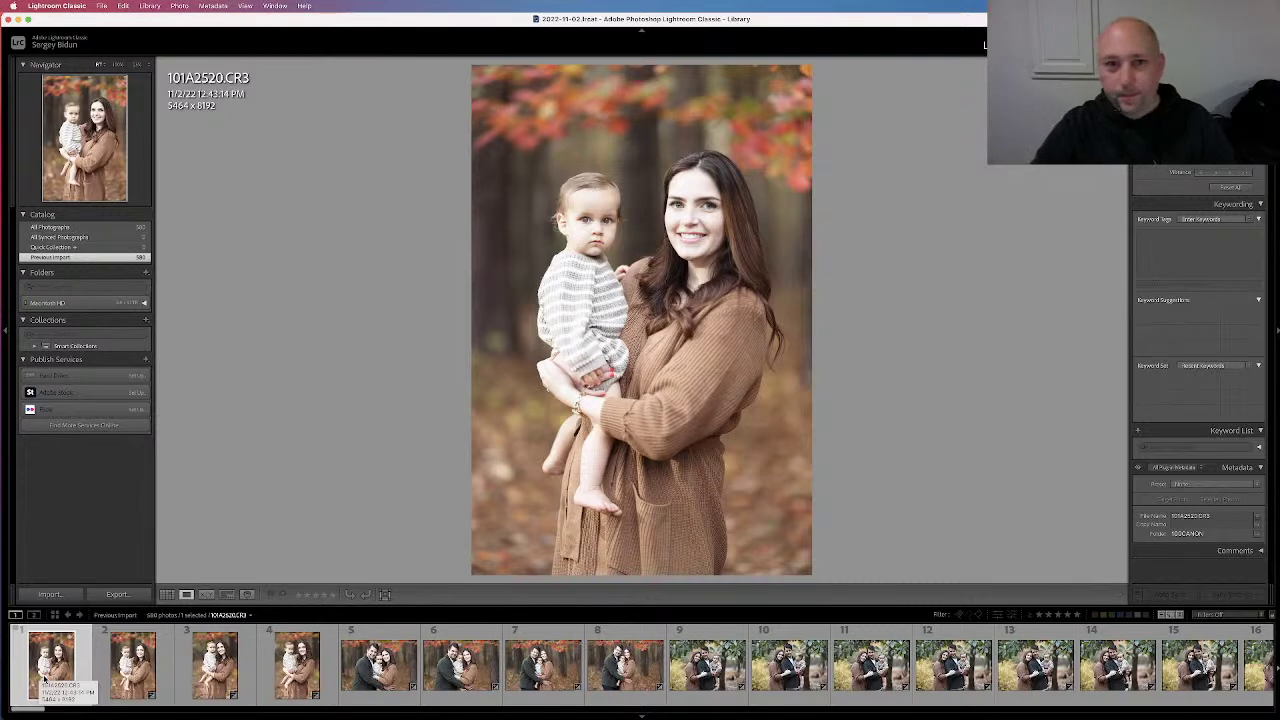
Compare the first two mother-and-baby portraits and rate the second one, 101A2521.CR3, with one star
{"action": "key", "text": "Right"}
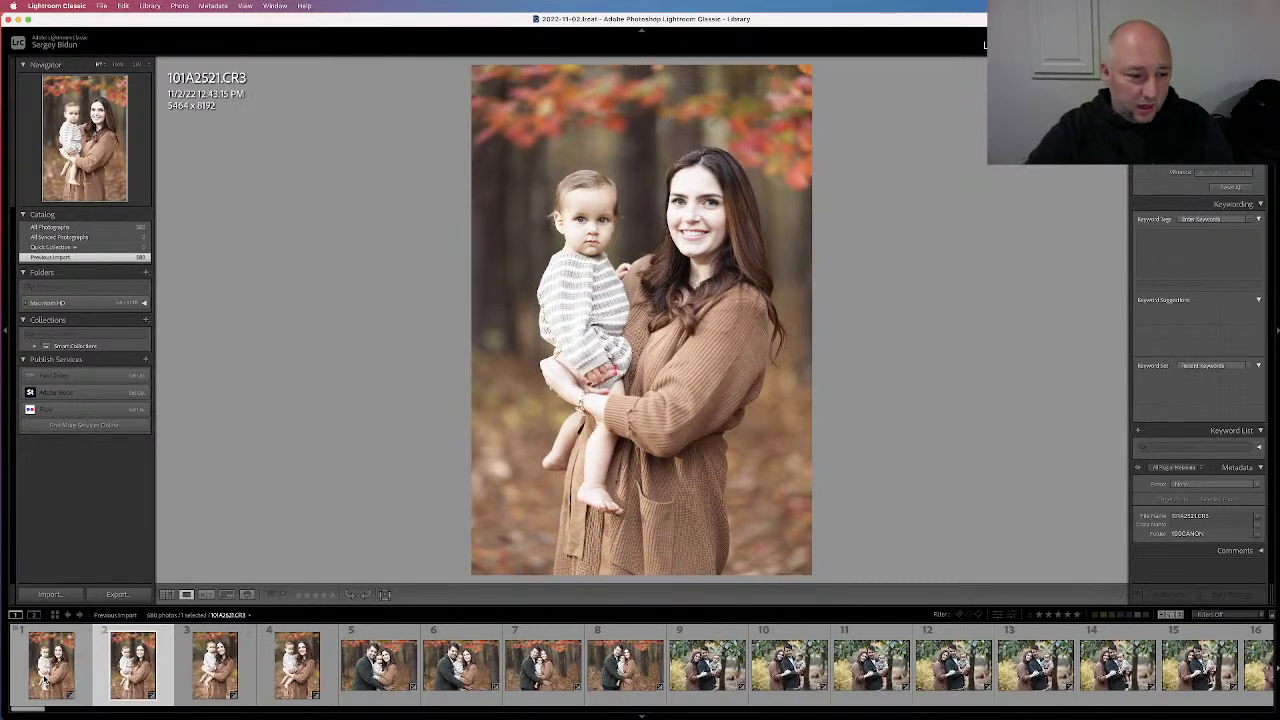
{"action": "key", "text": "Left"}
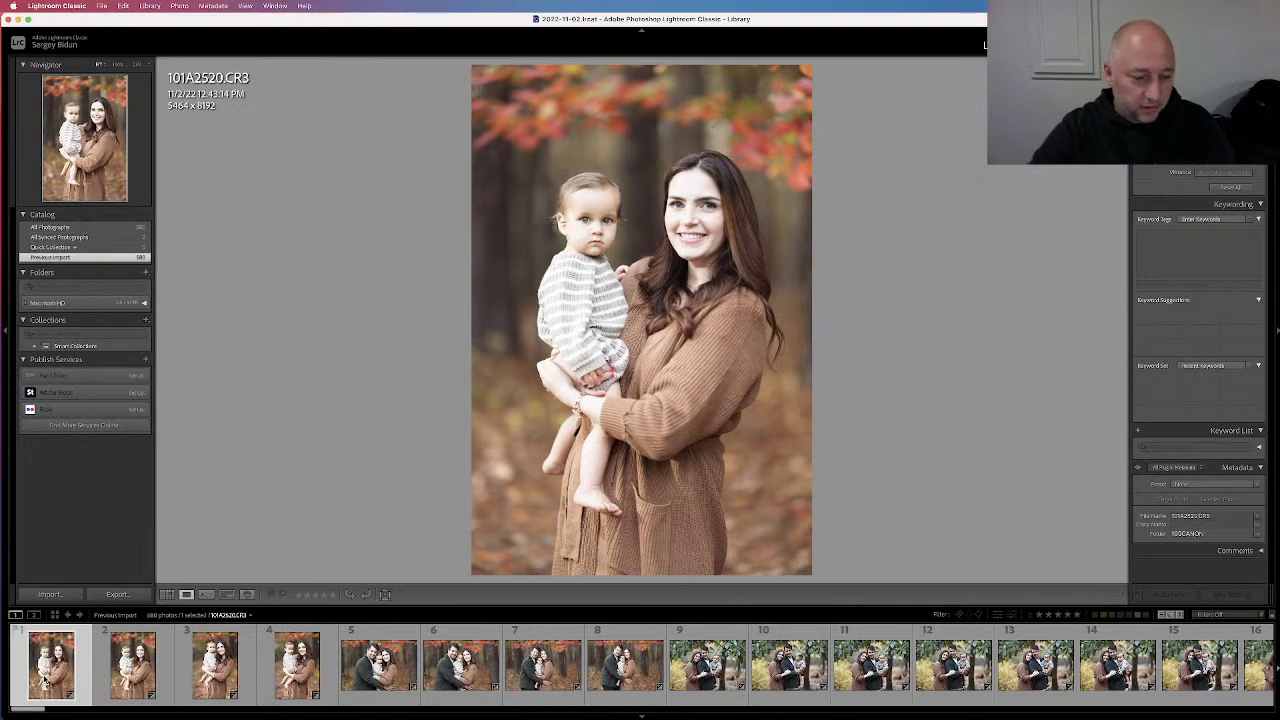
{"action": "key", "text": "Right"}
{"action": "key", "text": "Left"}
{"action": "key", "text": "Right"}
{"action": "key", "text": "Left"}
{"action": "key", "text": "Right"}
{"action": "key", "text": "Left"}
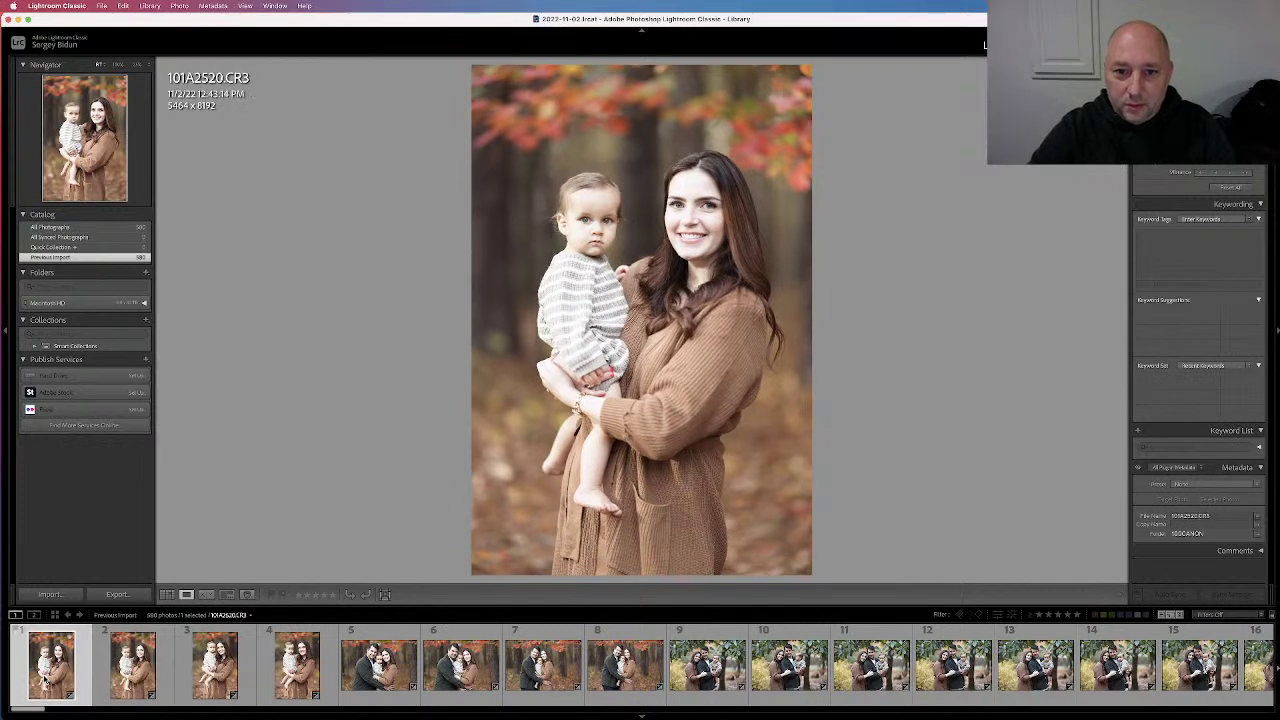
{"action": "key", "text": "Right"}
{"action": "key", "text": "Left"}
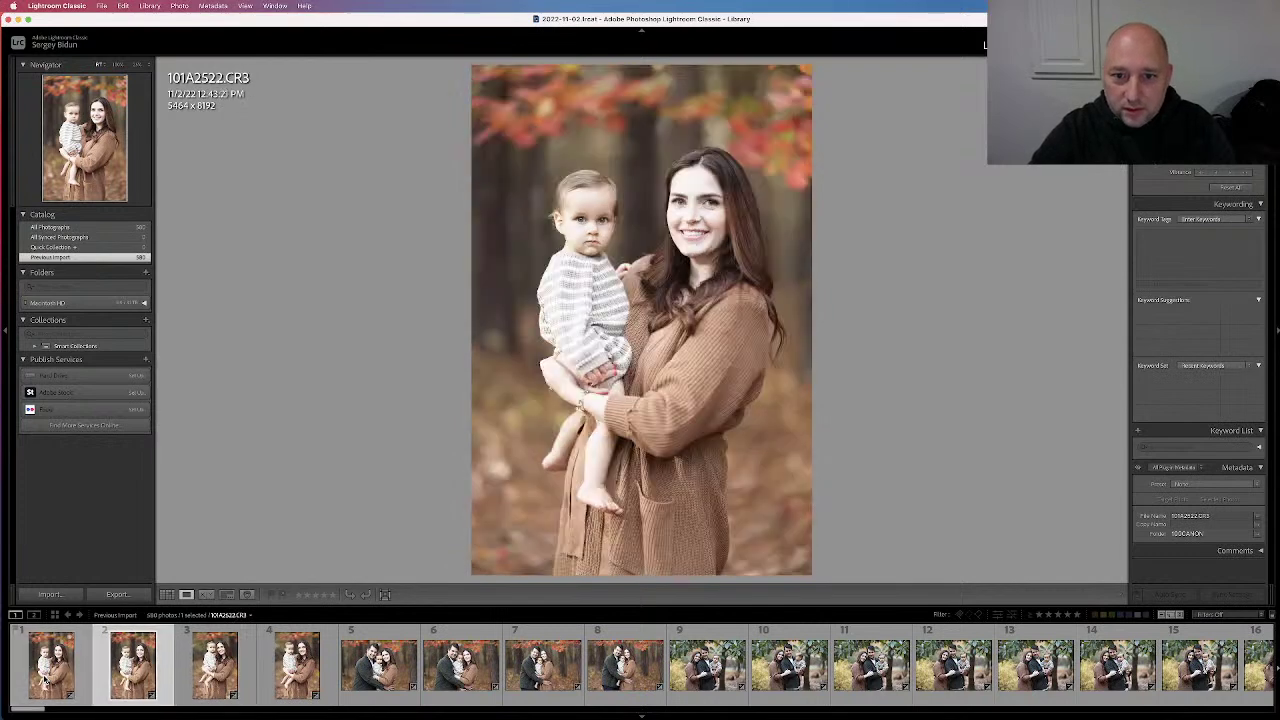
{"action": "key", "text": "Right"}
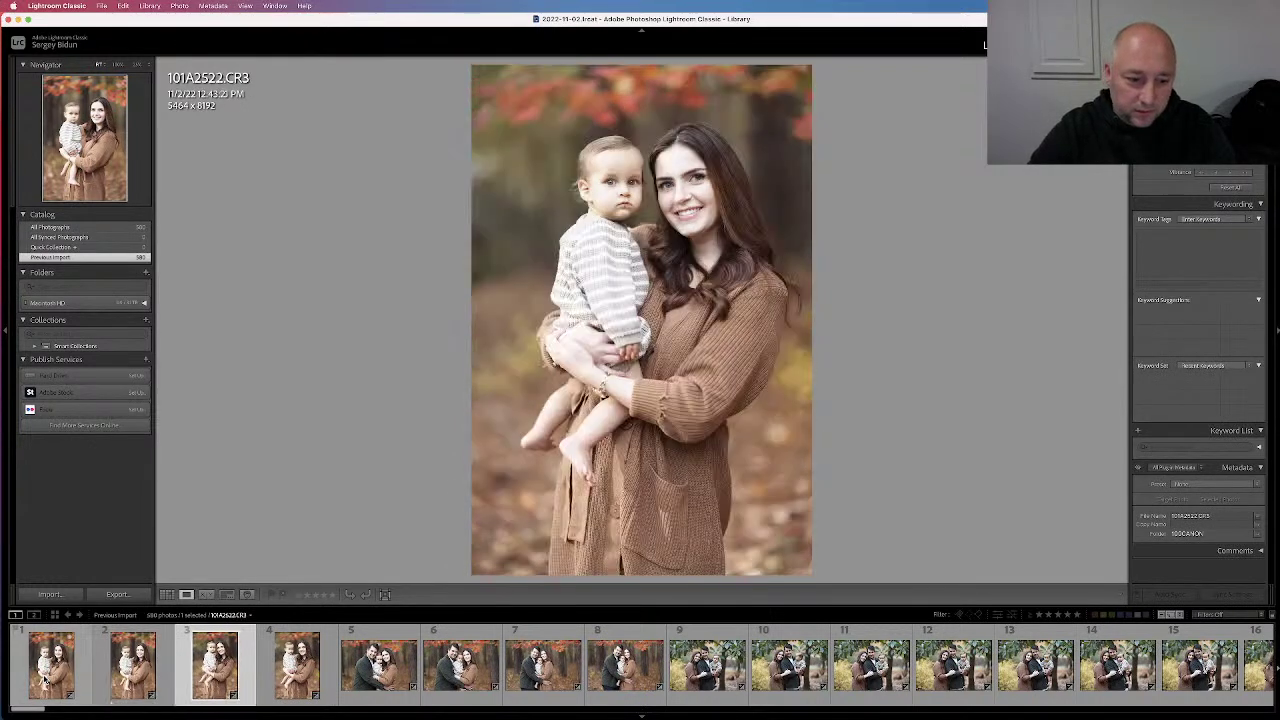
Compare the third and fourth mother-and-baby portraits and give the fourth photo a one-star rating
{"action": "key", "text": "Right"}
{"action": "key", "text": "Left"}
{"action": "key", "text": "Right"}
{"action": "key", "text": "Left"}
{"action": "key", "text": "Right"}
{"action": "key", "text": "Left"}
{"action": "key", "text": "Right"}
{"action": "key", "text": "Left"}
{"action": "key", "text": "Right"}
{"action": "key", "text": "1"}
{"action": "key", "text": "Right"}
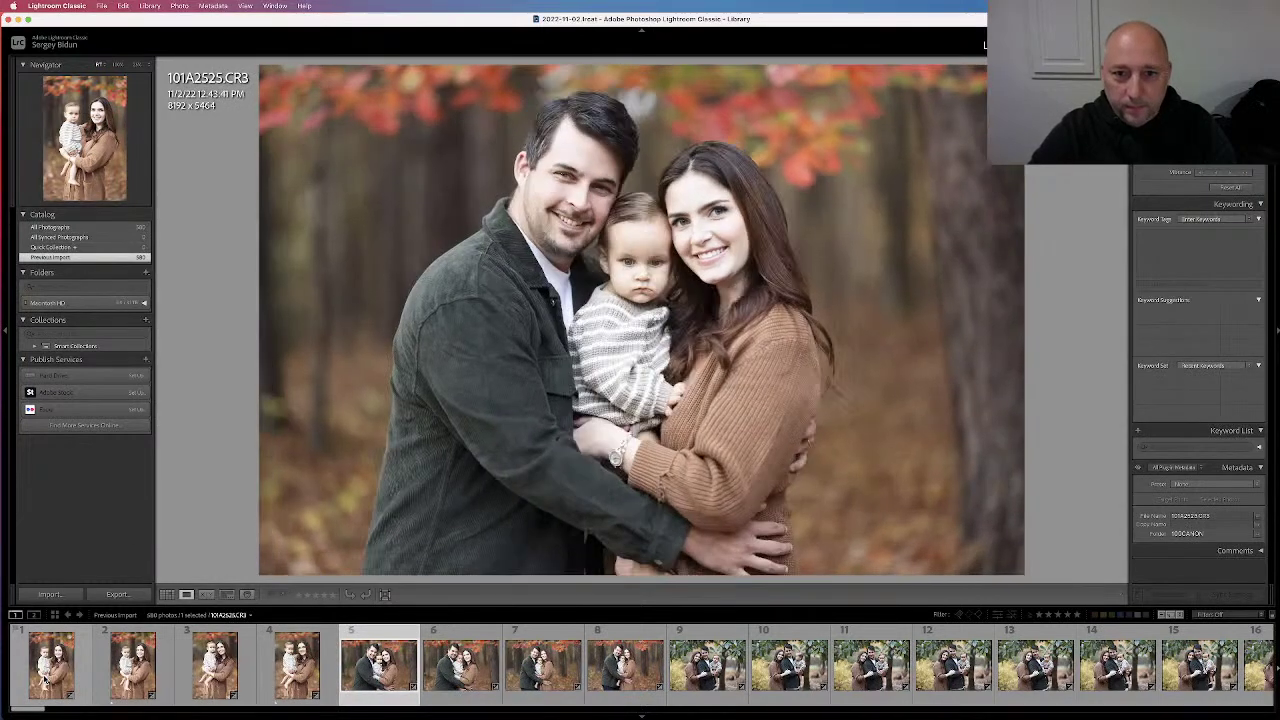
Compare the family portraits under the red leaves, photos 5 to 8, and rate photo 7 with one star
{"action": "key", "text": "Right"}
{"action": "key", "text": "Right"}
{"action": "key", "text": "Left"}
{"action": "key", "text": "Right"}
{"action": "key", "text": "Right"}
{"action": "key", "text": "Left"}
{"action": "key", "text": "Left"}
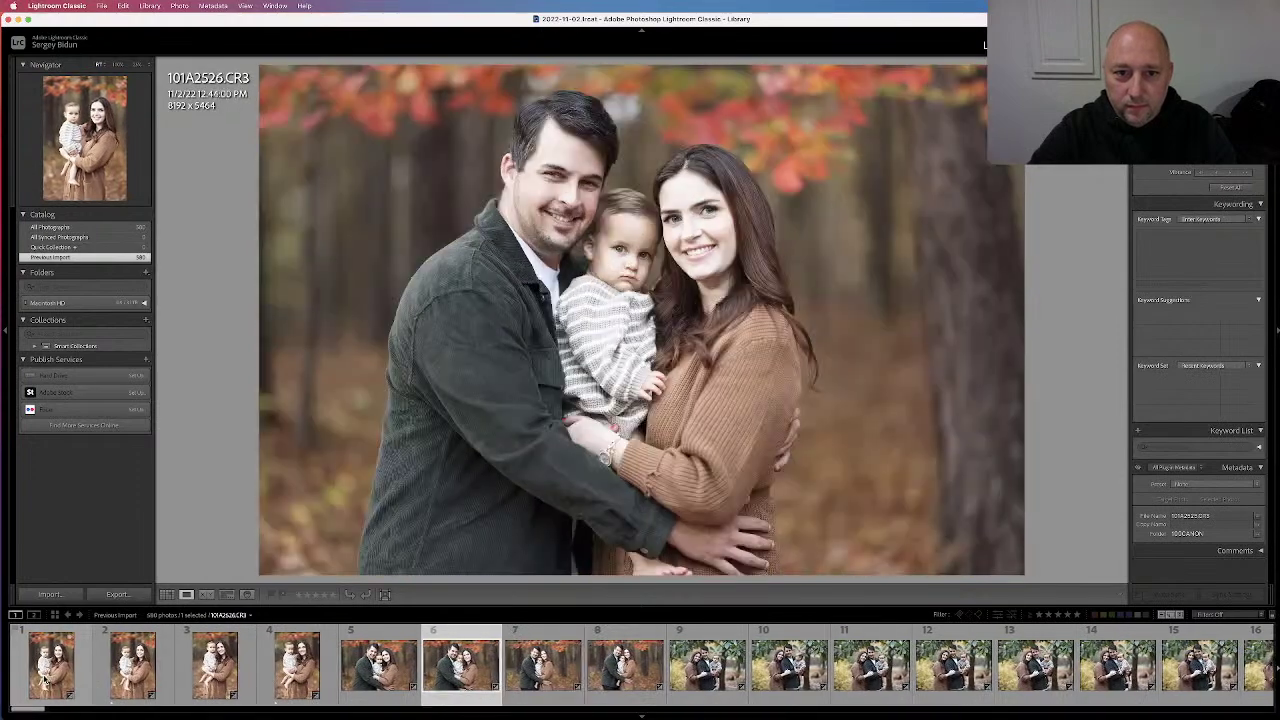
{"action": "key", "text": "Right"}
{"action": "key", "text": "Right"}
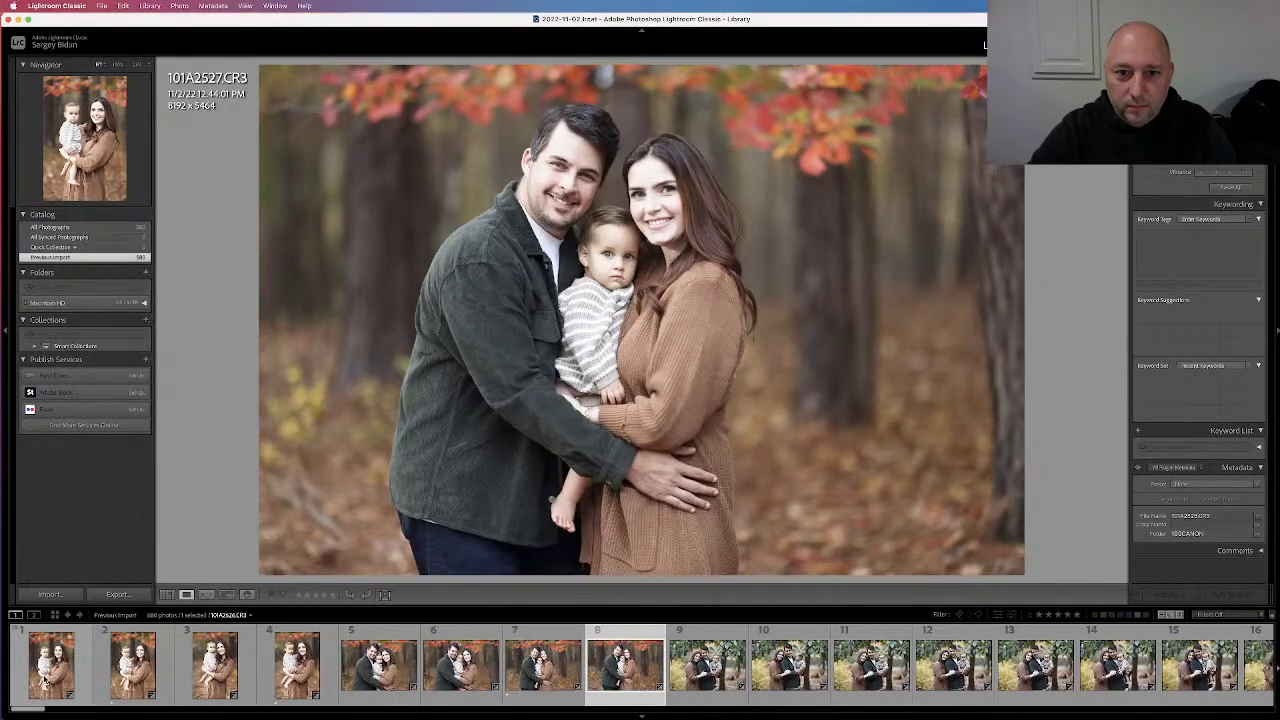
Compare the first family shots beside the large-leaved tree and rate 101A2528.CR3 with one star
{"action": "key", "text": "Right"}
{"action": "key", "text": "Right"}
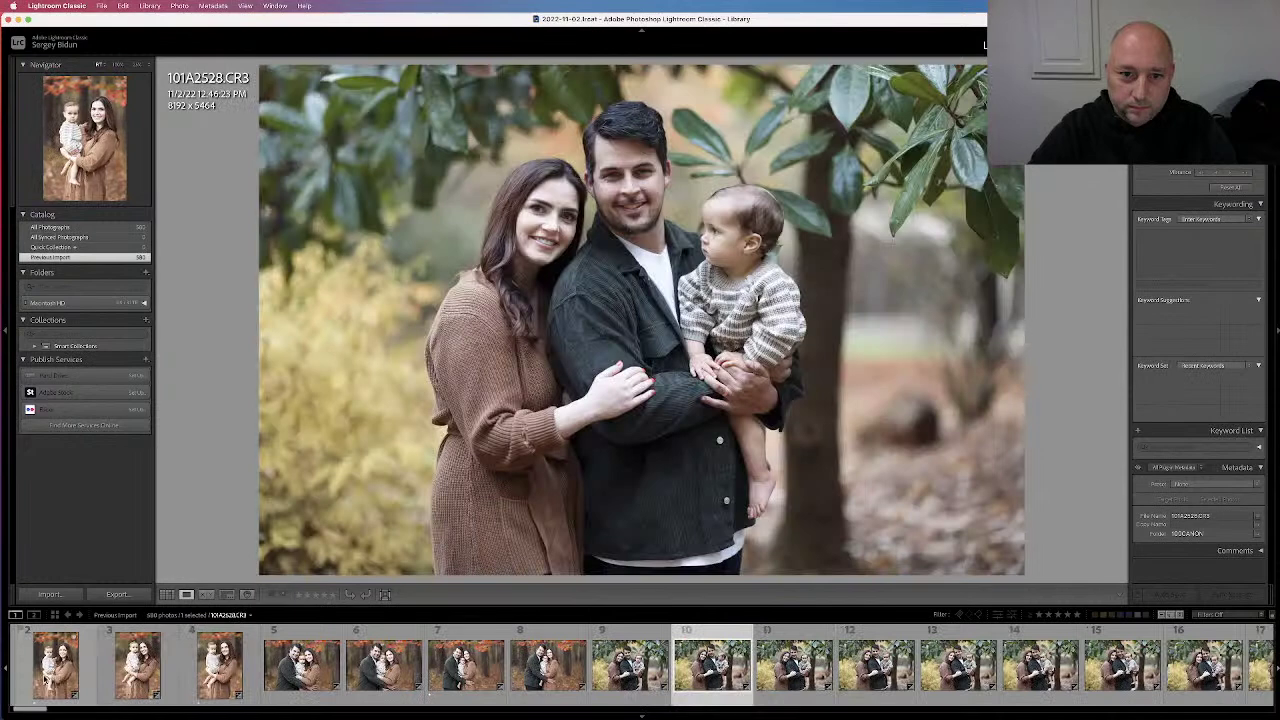
{"action": "key", "text": "Right"}
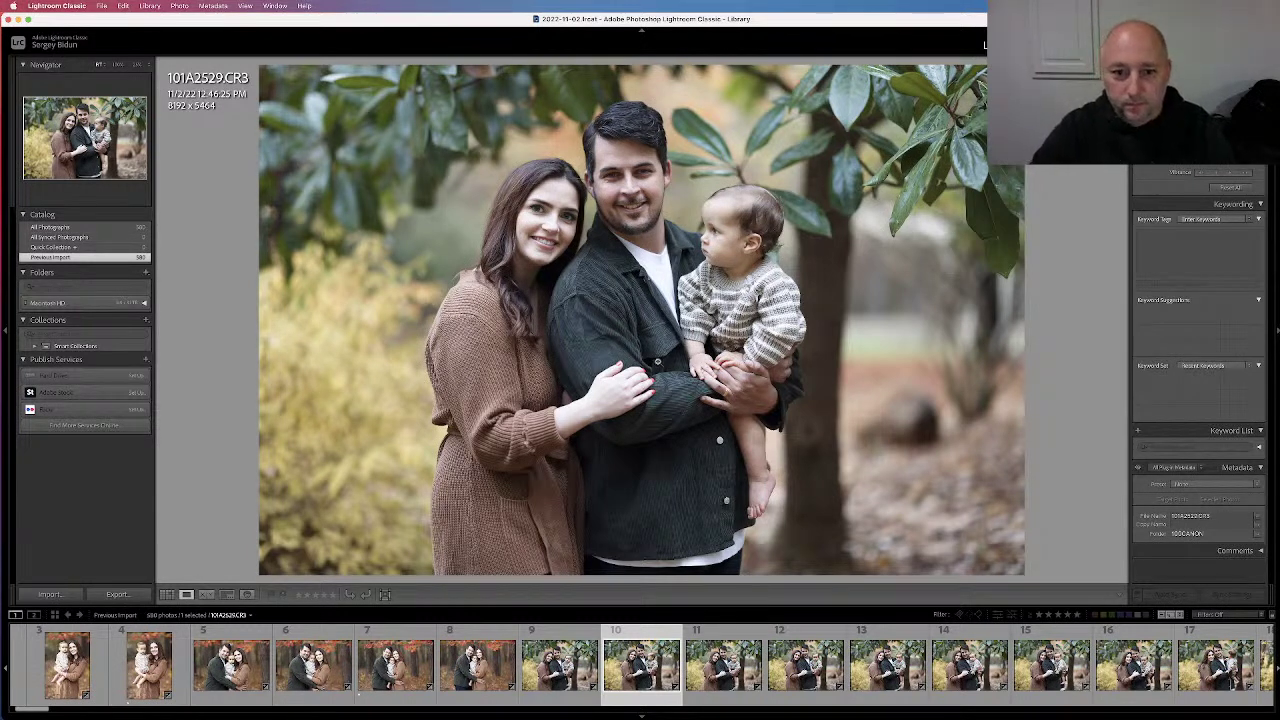
{"action": "key", "text": "Right"}
{"action": "key", "text": "Right"}
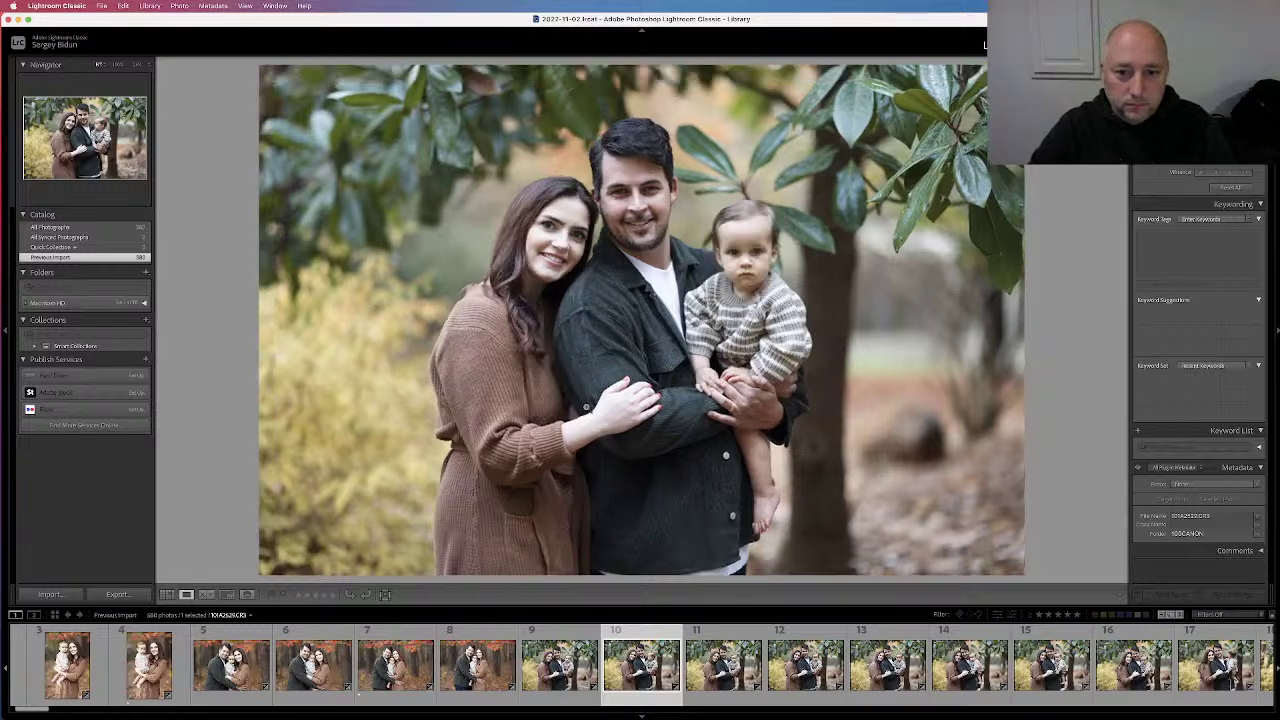
{"action": "key", "text": "Left"}
{"action": "key", "text": "Left"}
{"action": "key", "text": "Left"}
{"action": "key", "text": "Left"}
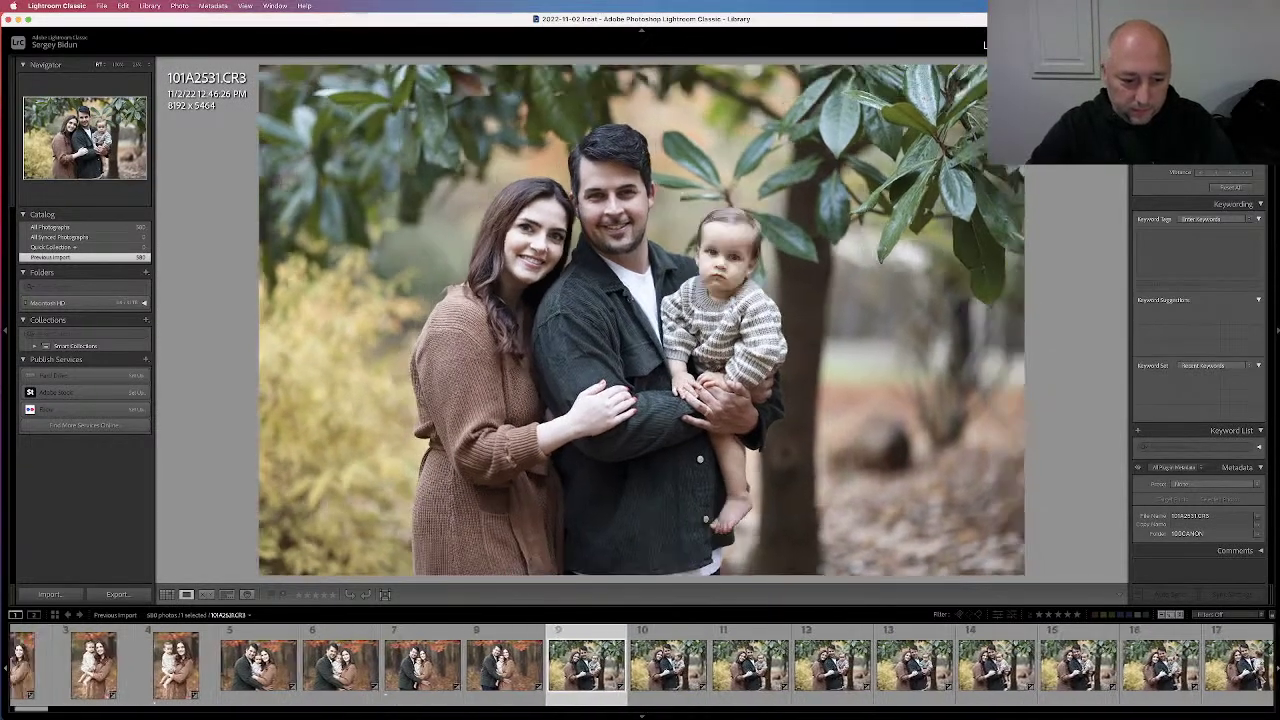
{"action": "key", "text": "Right"}
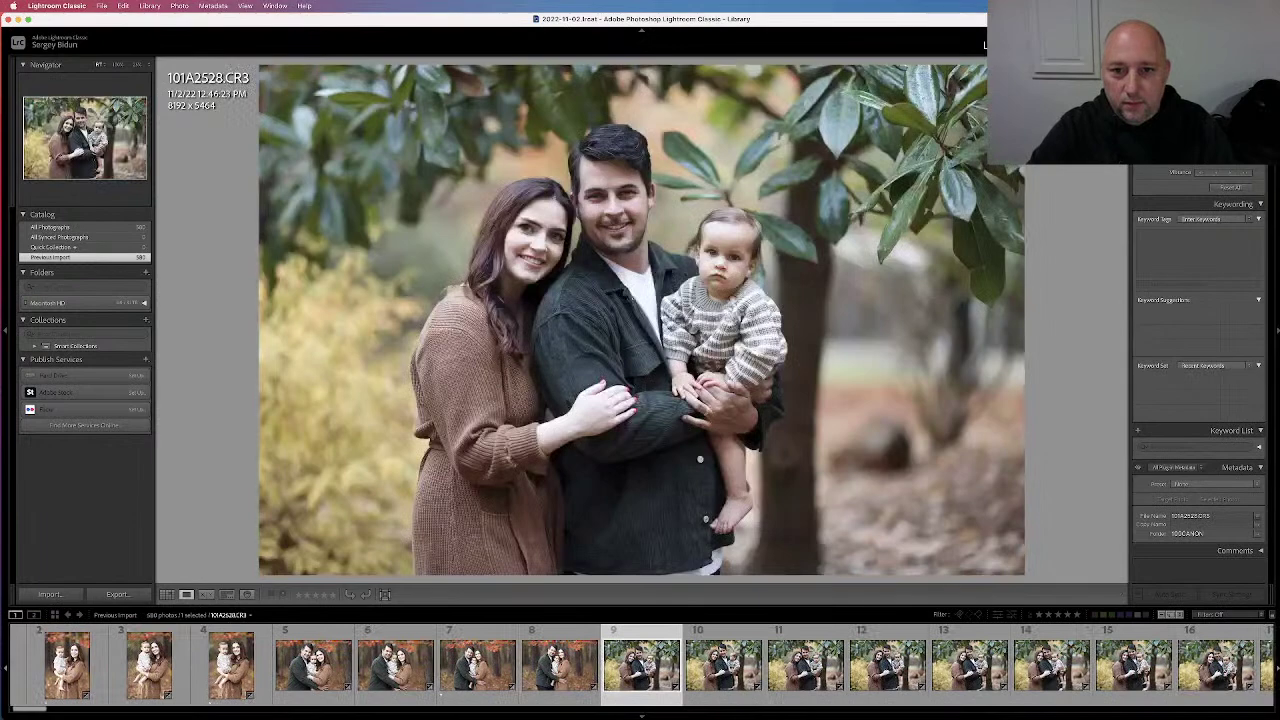
{"action": "key", "text": "1"}
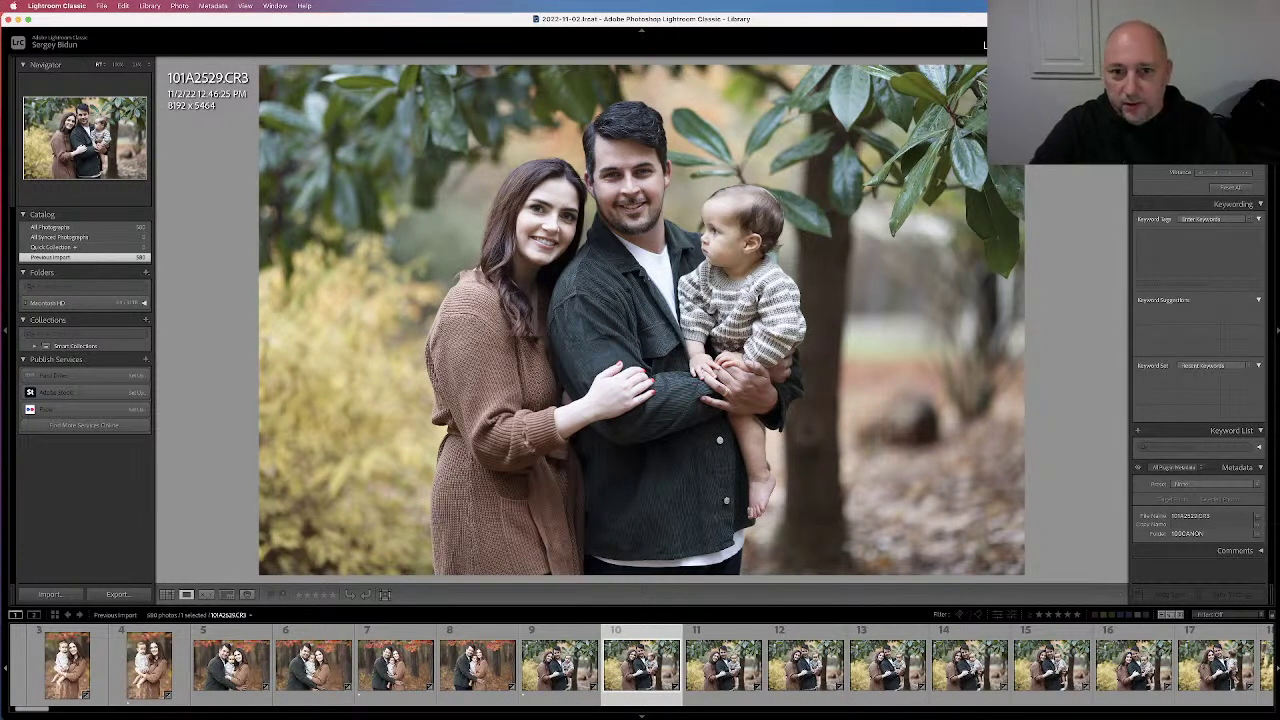
Compare the following shots of the same pose and rate 101A2531.CR3 with one star
{"action": "key", "text": "Right"}
{"action": "key", "text": "Left"}
{"action": "key", "text": "Right"}
{"action": "key", "text": "Right"}
{"action": "key", "text": "1"}
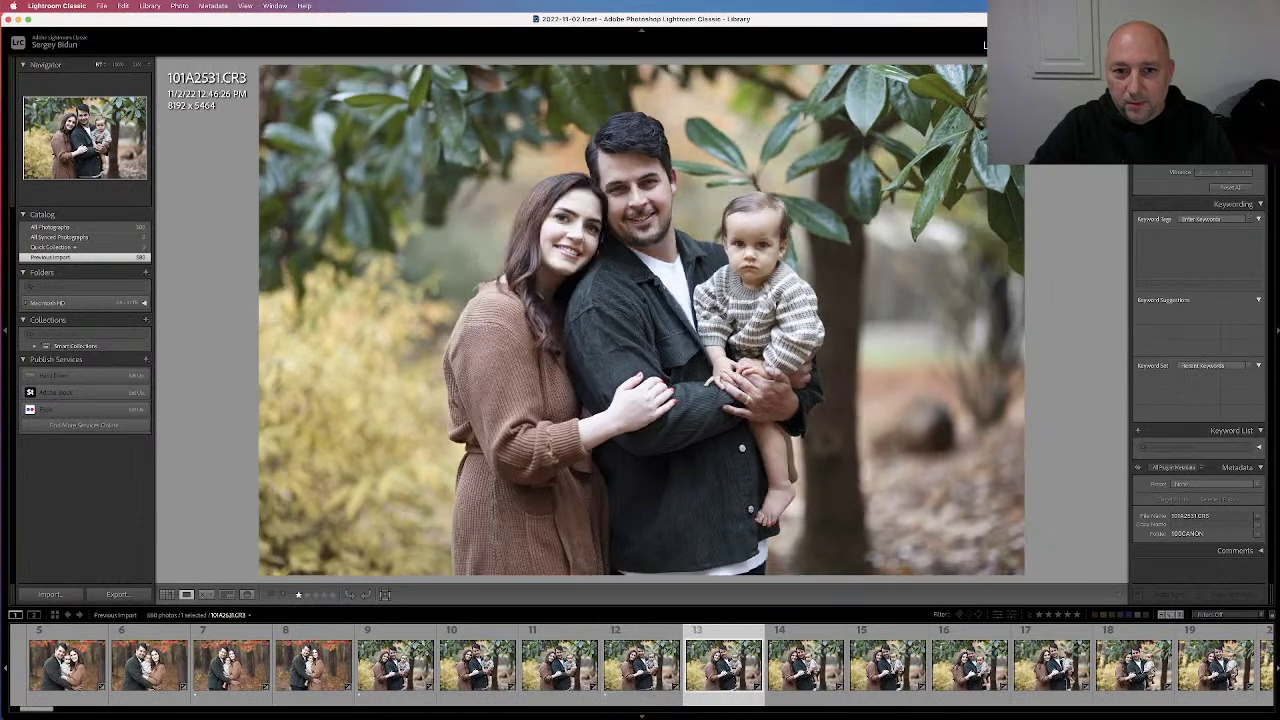
Compare 101A2531.CR3 with its neighbouring shots and with 101A2528.CR3, checking poses and the baby's gaze
{"action": "key", "text": "Right"}
{"action": "key", "text": "Left"}
{"action": "key", "text": "Left"}
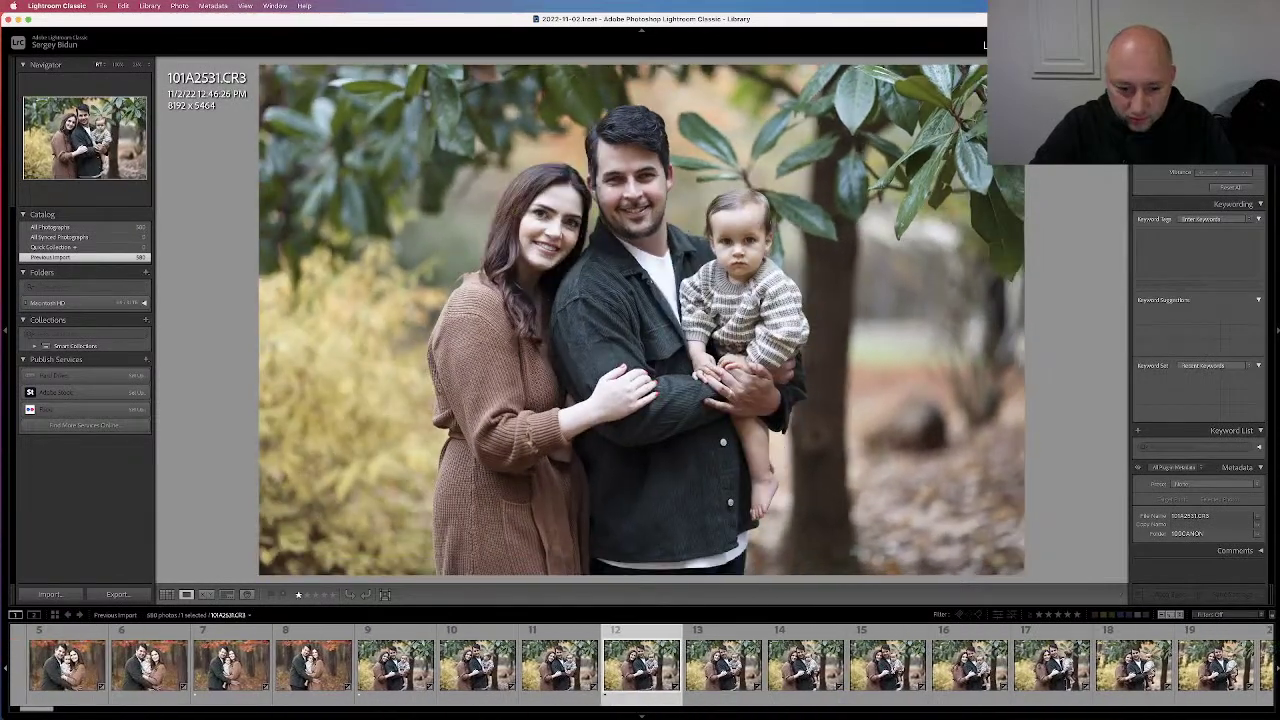
{"action": "key", "text": "Left"}
{"action": "key", "text": "Left"}
{"action": "key", "text": "Left"}
{"action": "key", "text": "Left"}
{"action": "key", "text": "Right"}
{"action": "key", "text": "Right"}
{"action": "key", "text": "Right"}
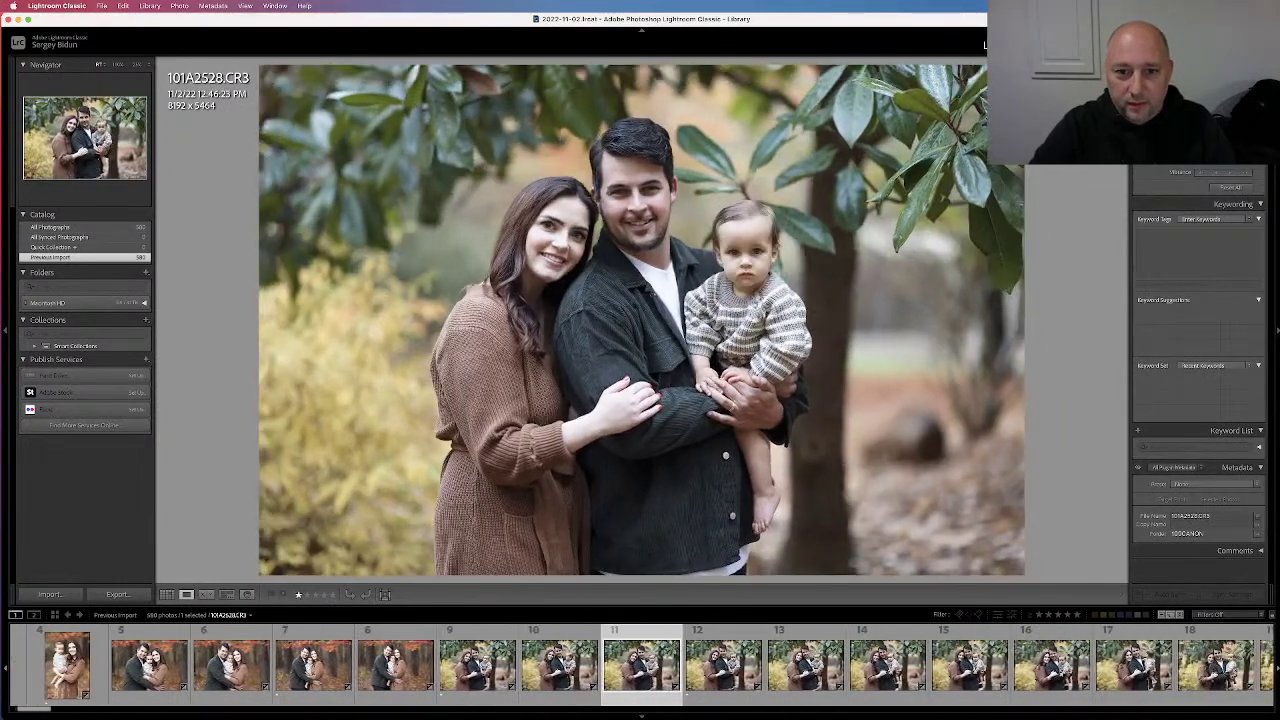
{"action": "key", "text": "Right"}
{"action": "key", "text": "Right"}
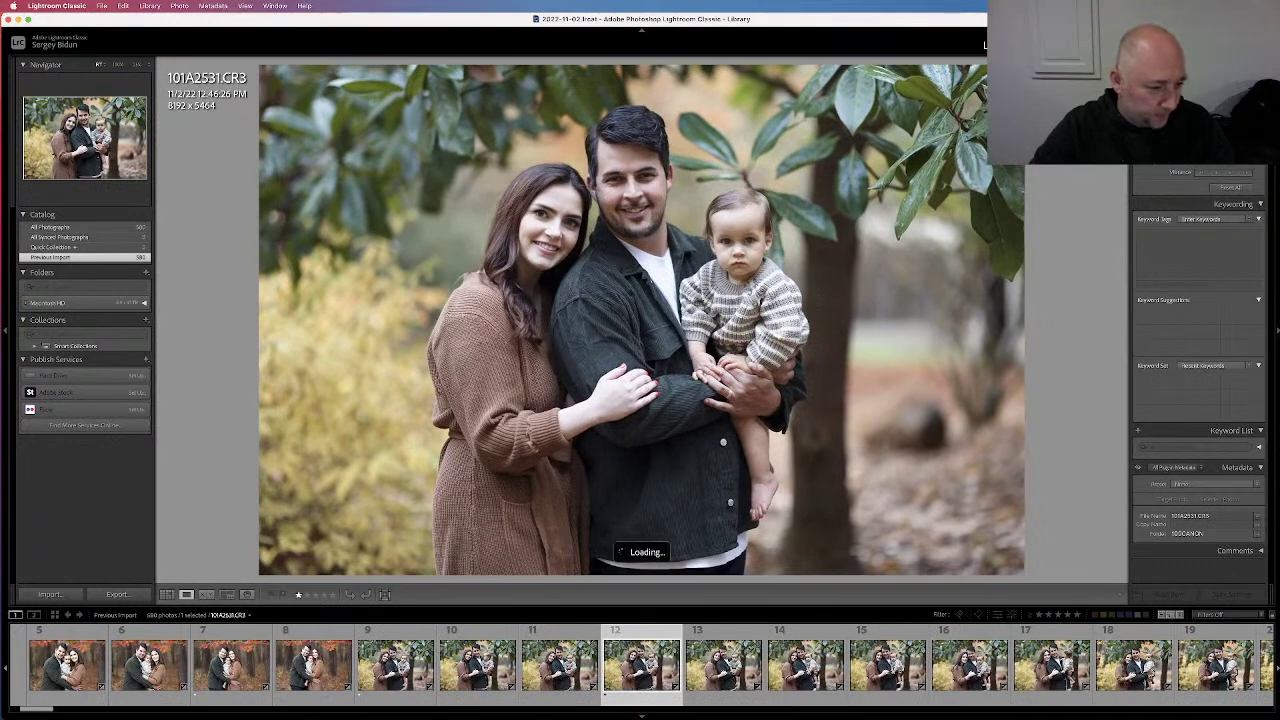
Go through the next family shots of this pose and rate 101A2539.CR3 with one star
{"action": "key", "text": "Right"}
{"action": "key", "text": "Right"}
{"action": "key", "text": "Right"}
{"action": "key", "text": "Right"}
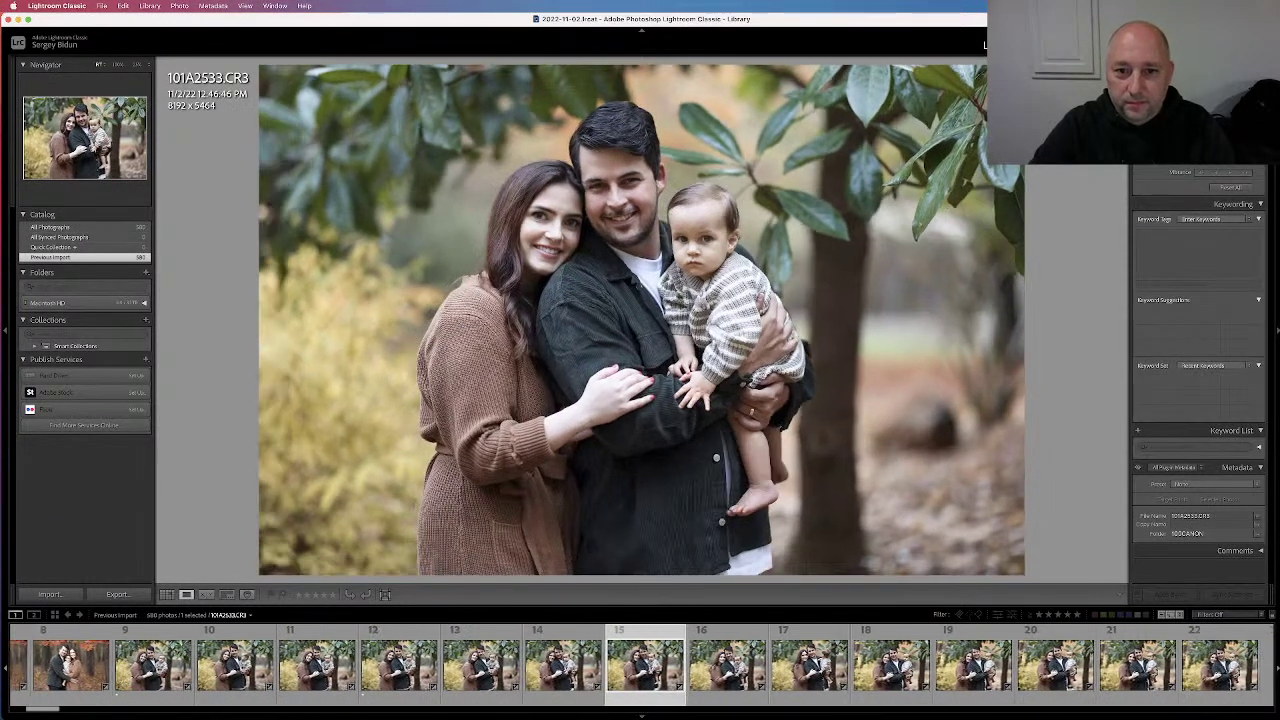
{"action": "key", "text": "Right"}
{"action": "key", "text": "Right"}
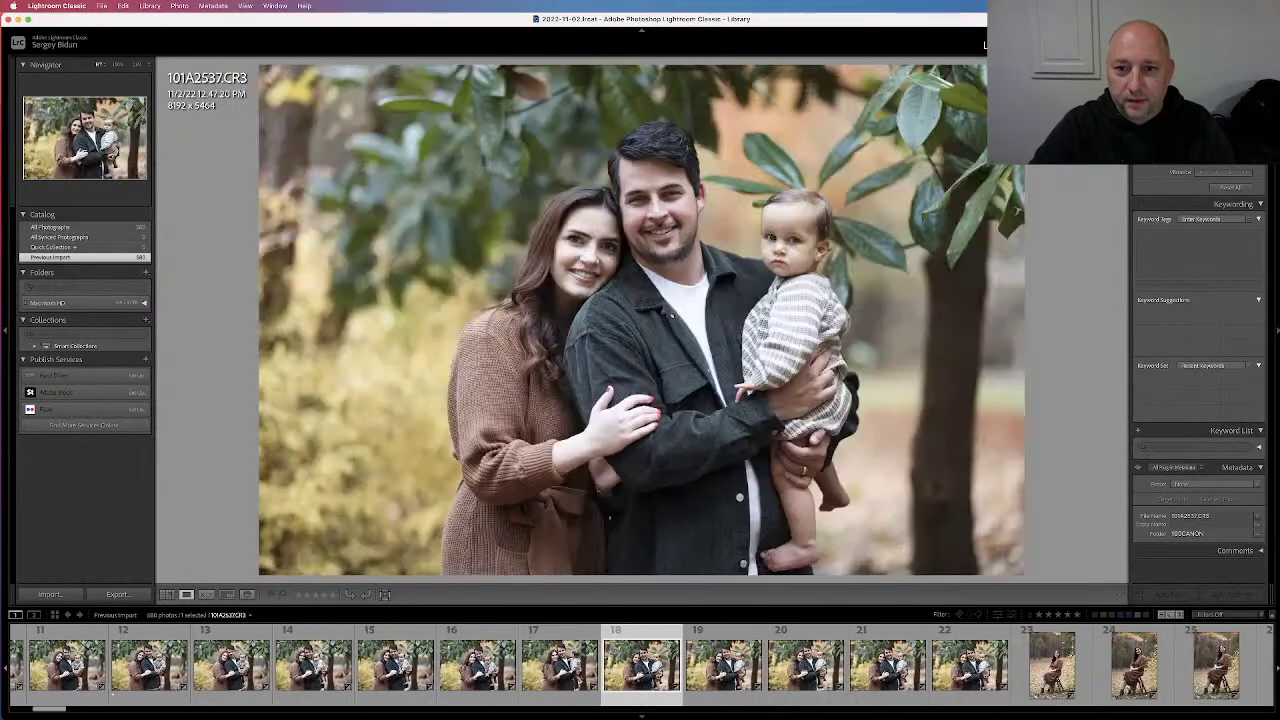
{"action": "key", "text": "Right"}
{"action": "key", "text": "Left"}
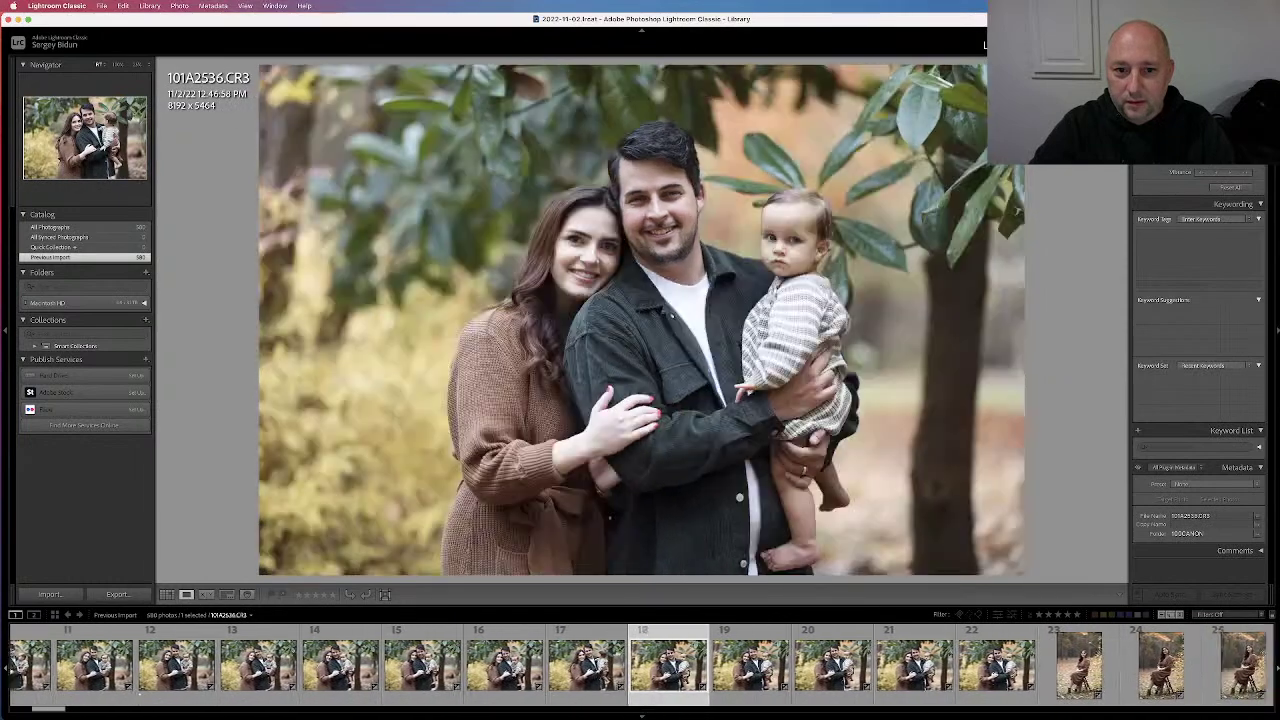
{"action": "key", "text": "Left"}
{"action": "key", "text": "Right"}
{"action": "key", "text": "Right"}
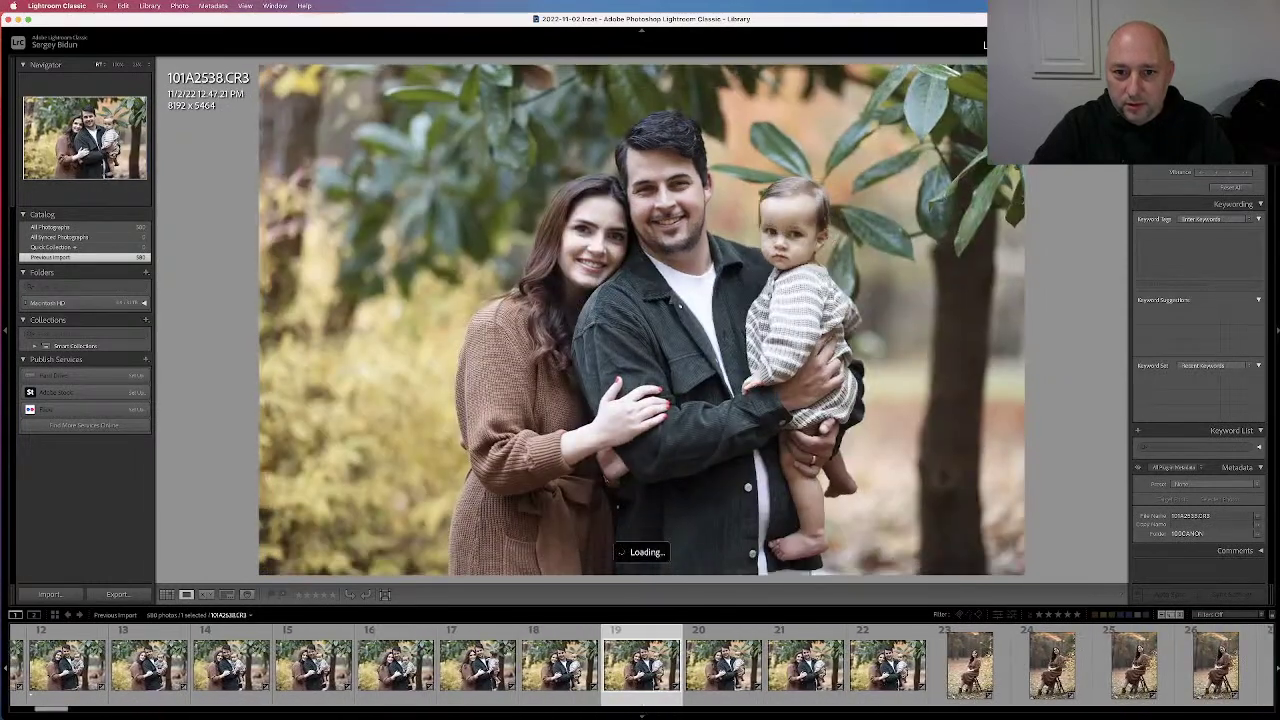
{"action": "key", "text": "Right"}
{"action": "key", "text": "Right"}
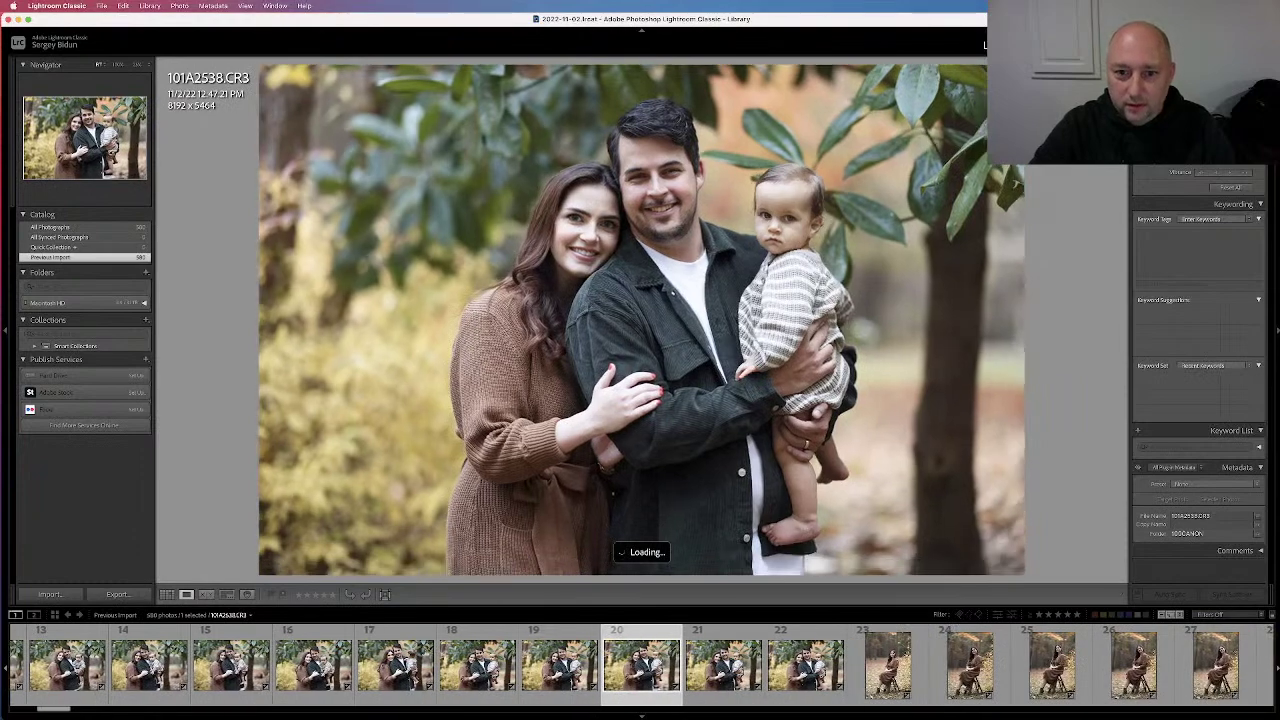
{"action": "key", "text": "1"}
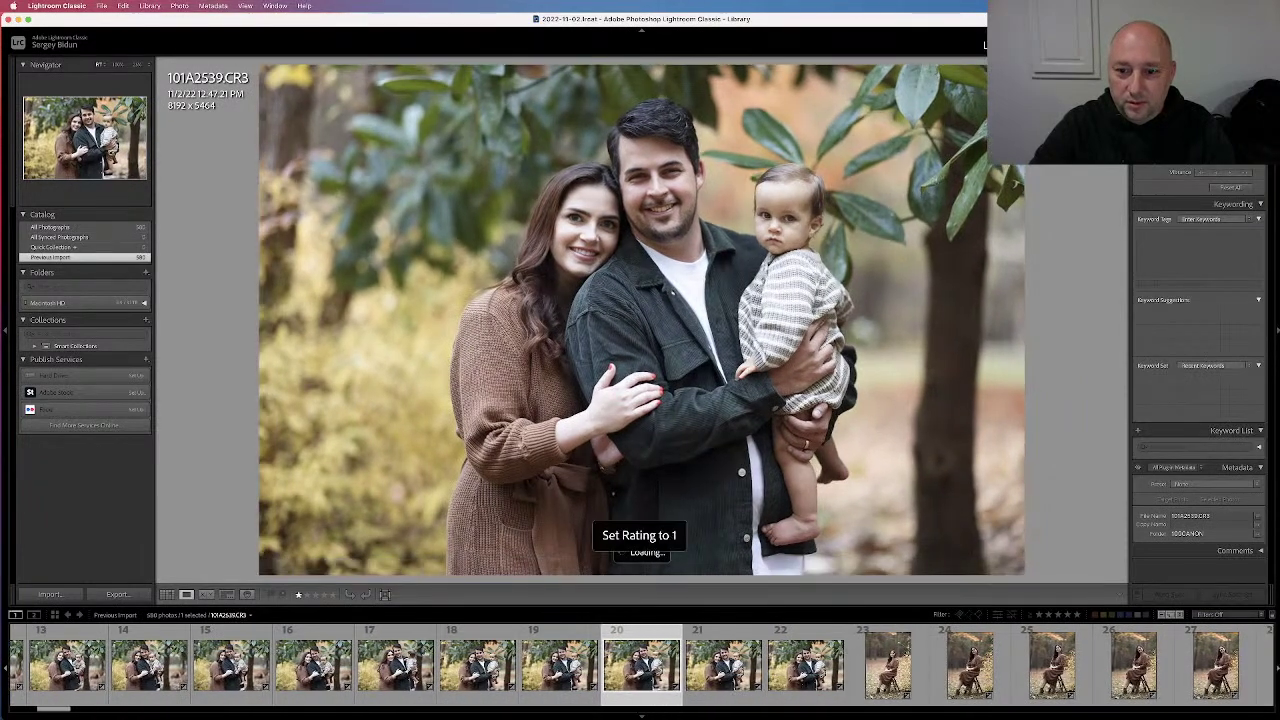
Go back to the earlier shot 101A2534.CR3 and rate it with one star
{"action": "key", "text": "Left"}
{"action": "key", "text": "Left"}
{"action": "key", "text": "Left"}
{"action": "key", "text": "Left"}
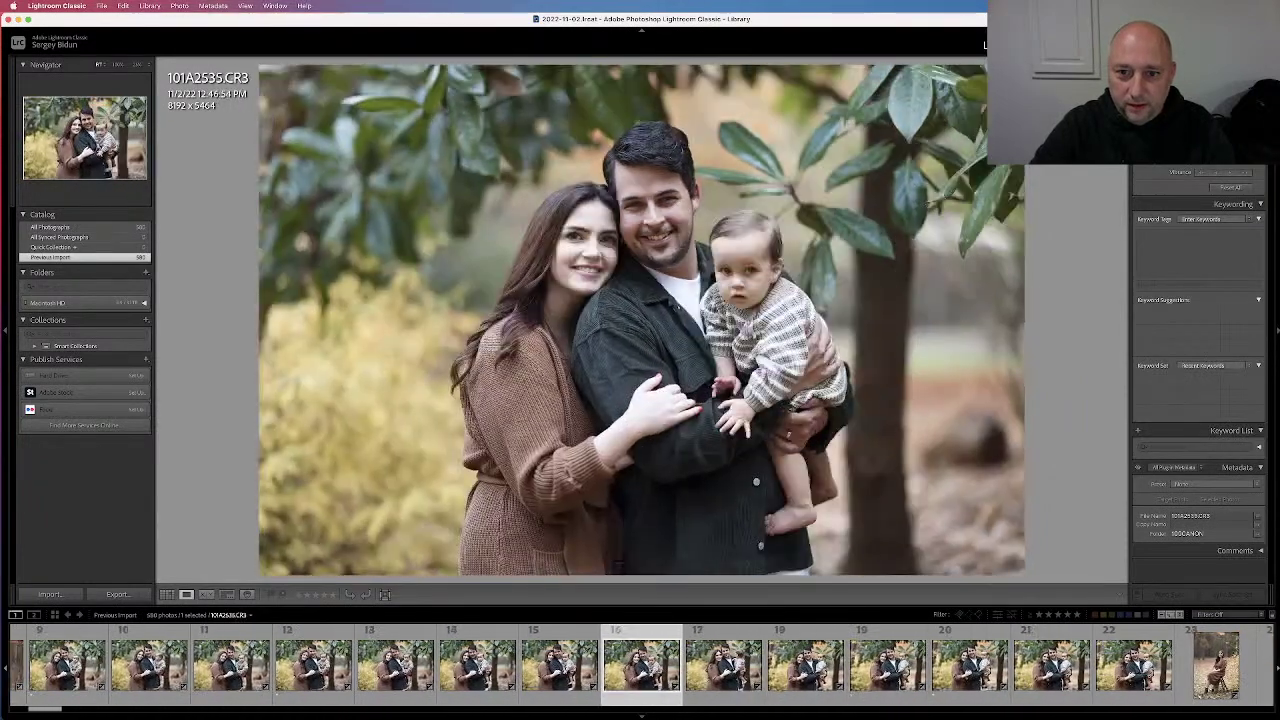
{"action": "key", "text": "Left"}
{"action": "key", "text": "Left"}
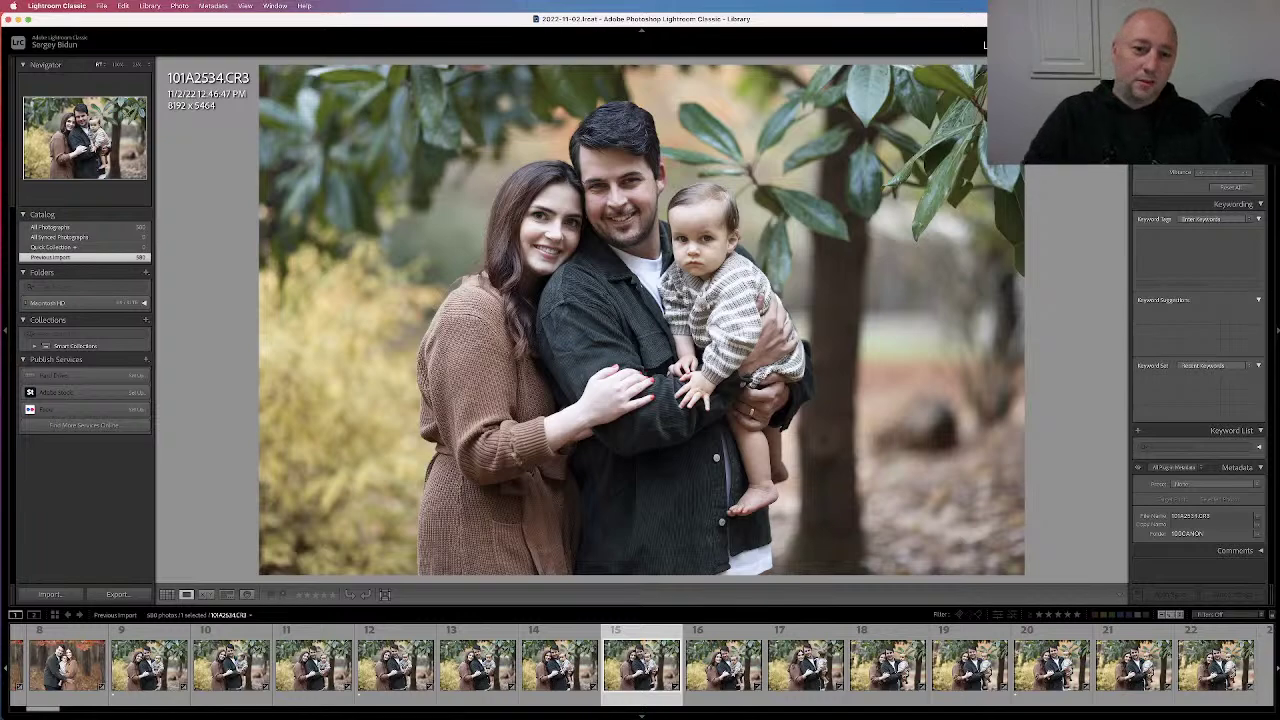
{"action": "key", "text": "1"}
Go through the remaining family shots of this pose and rate the seated woman's first portrait, 101A2542.CR3, with one star
{"action": "key", "text": "Right"}
{"action": "key", "text": "Right"}
{"action": "key", "text": "Right"}
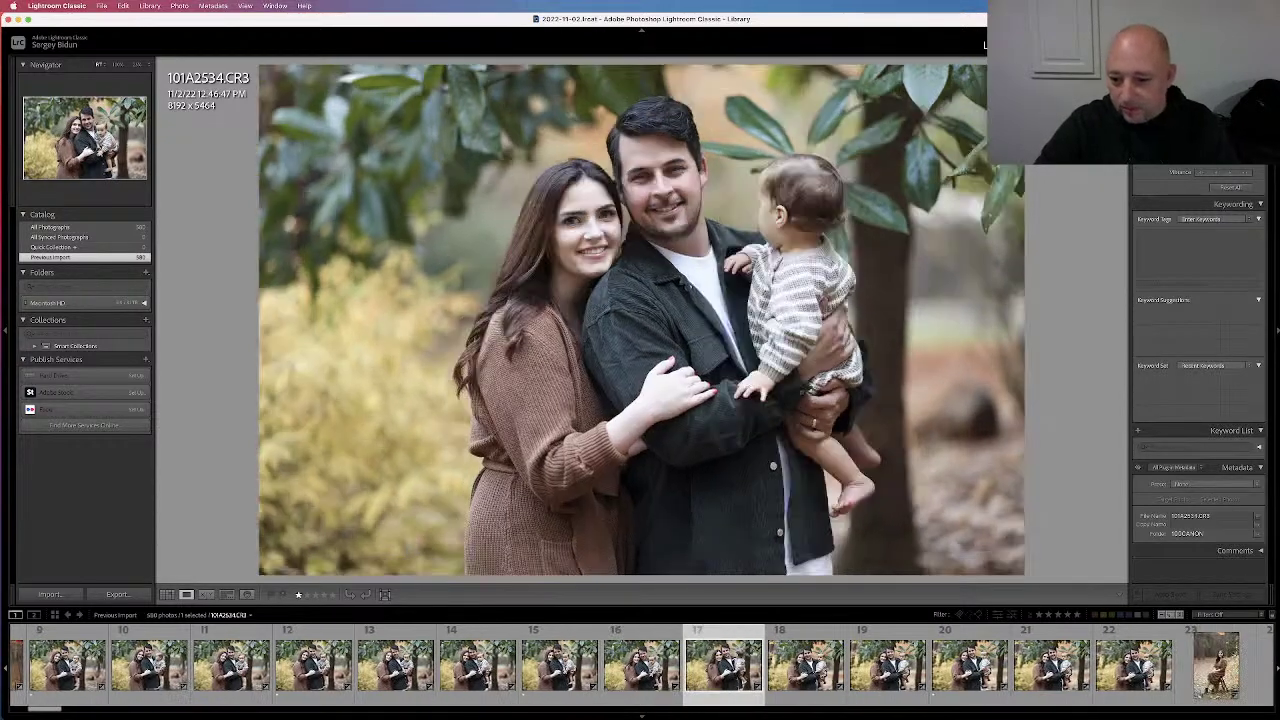
{"action": "key", "text": "Right"}
{"action": "key", "text": "Right"}
{"action": "key", "text": "Right"}
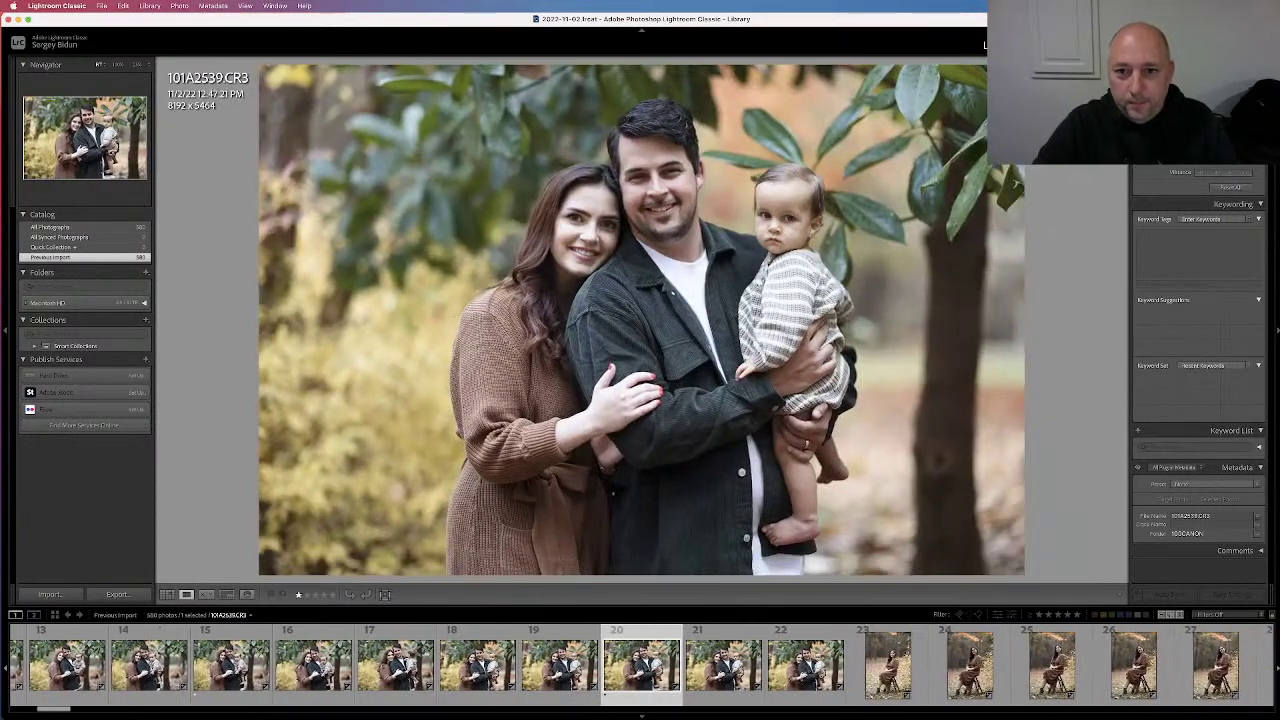
{"action": "key", "text": "Right"}
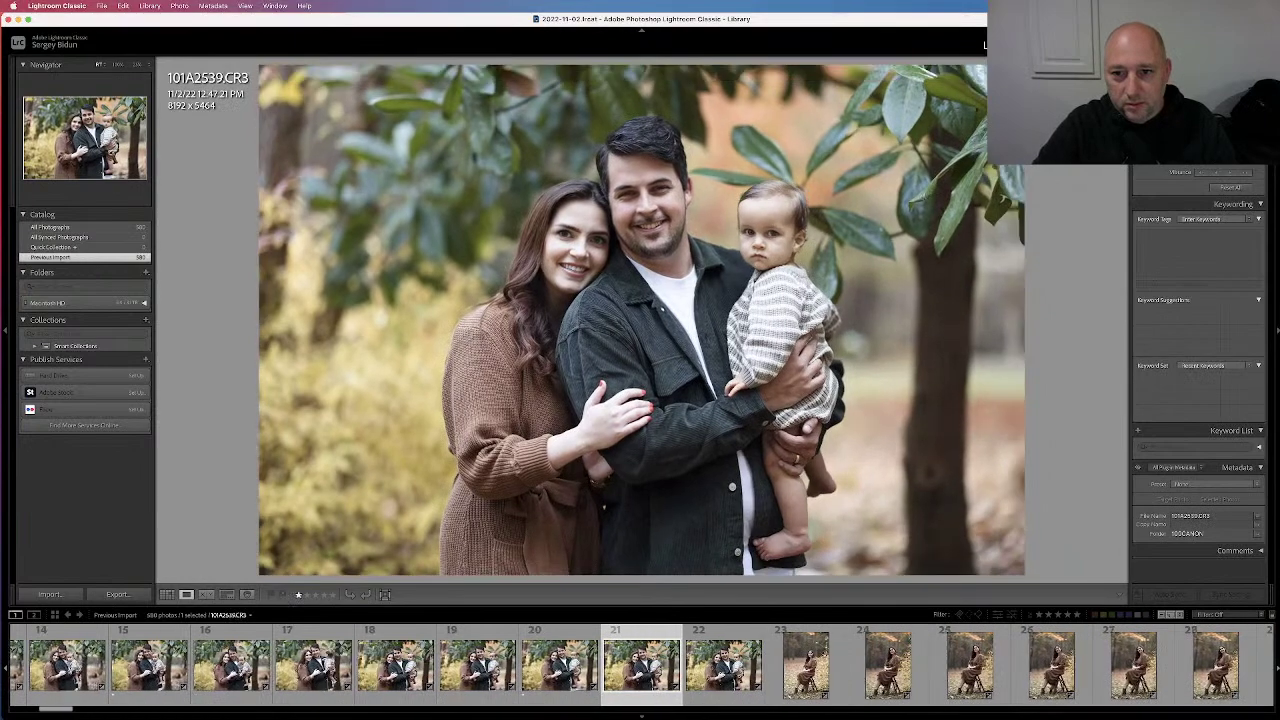
{"action": "key", "text": "Right"}
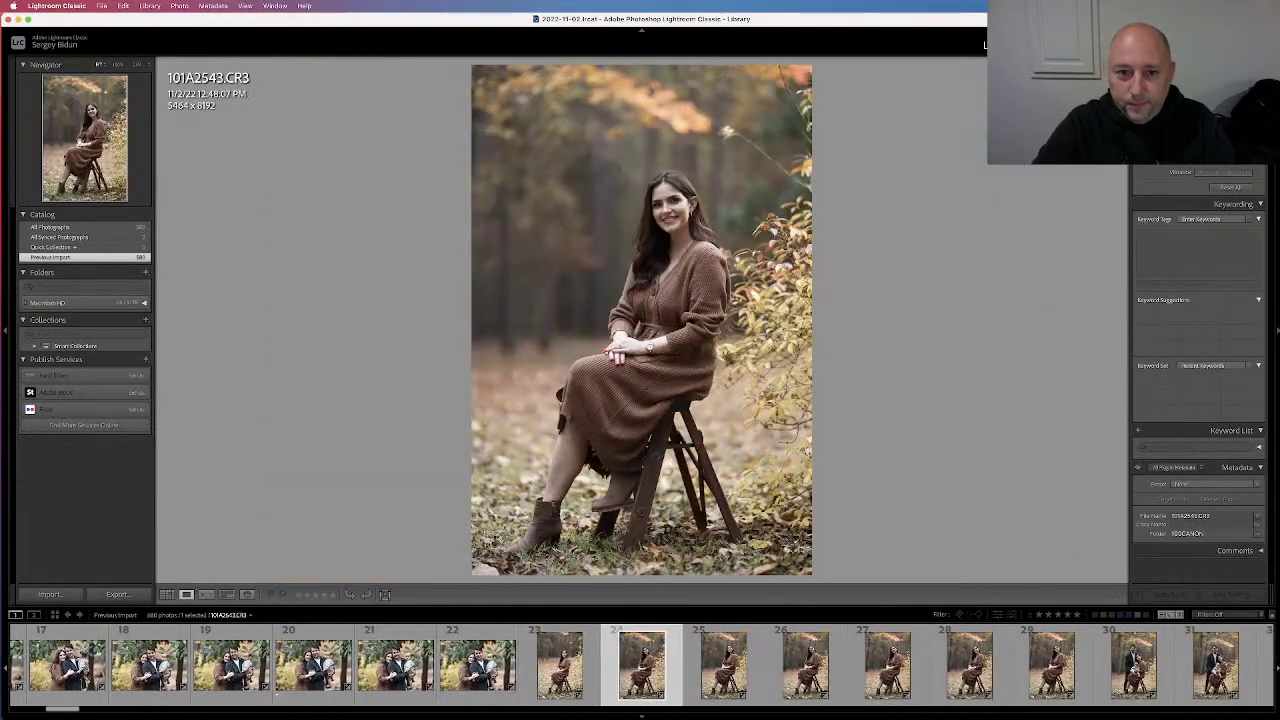
{"action": "key", "text": "1"}
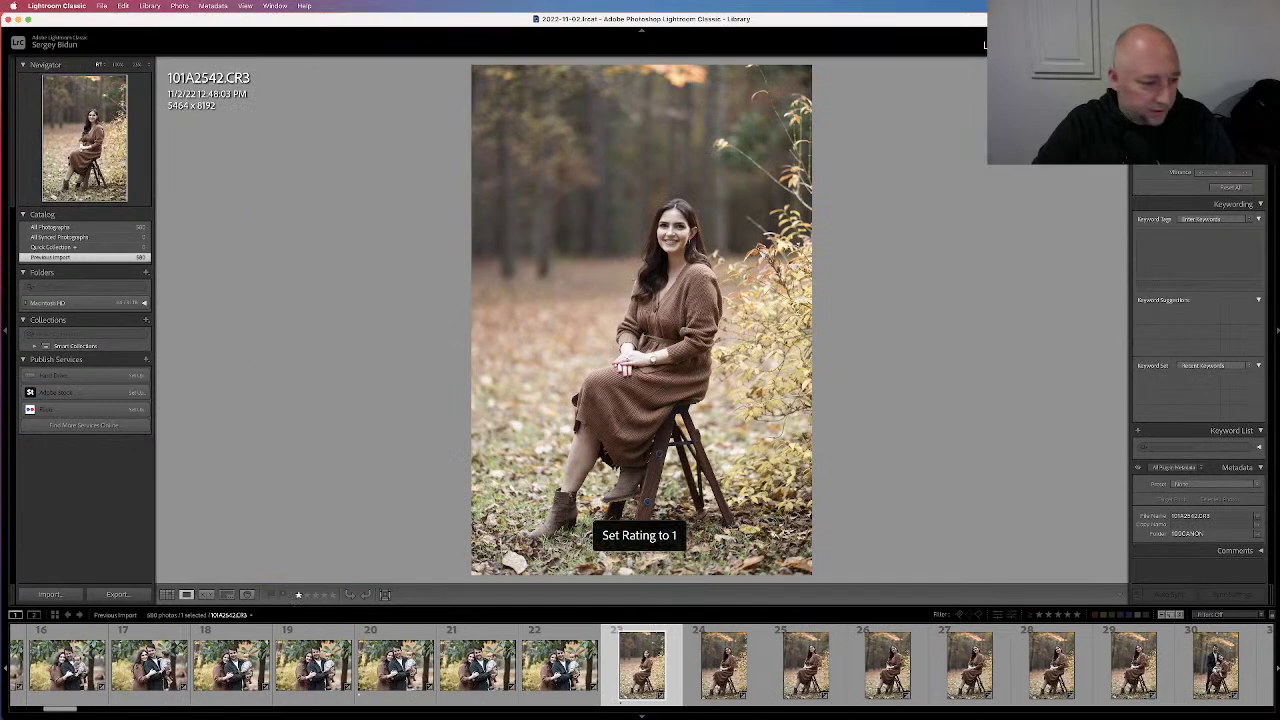
Compare the following portraits of the woman seated on the wooden stool and rate 101A2548.CR3 with one star
{"action": "key", "text": "Right"}
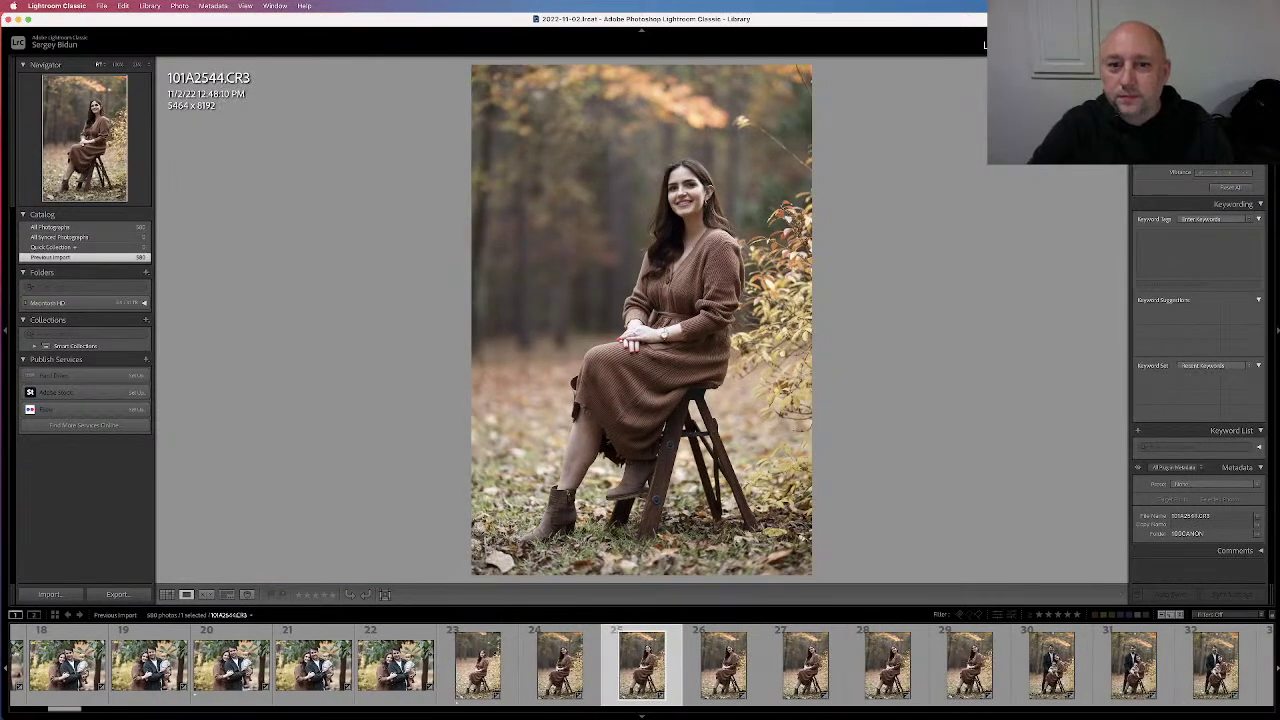
{"action": "key", "text": "Right"}
{"action": "key", "text": "Right"}
{"action": "key", "text": "Right"}
{"action": "key", "text": "Right"}
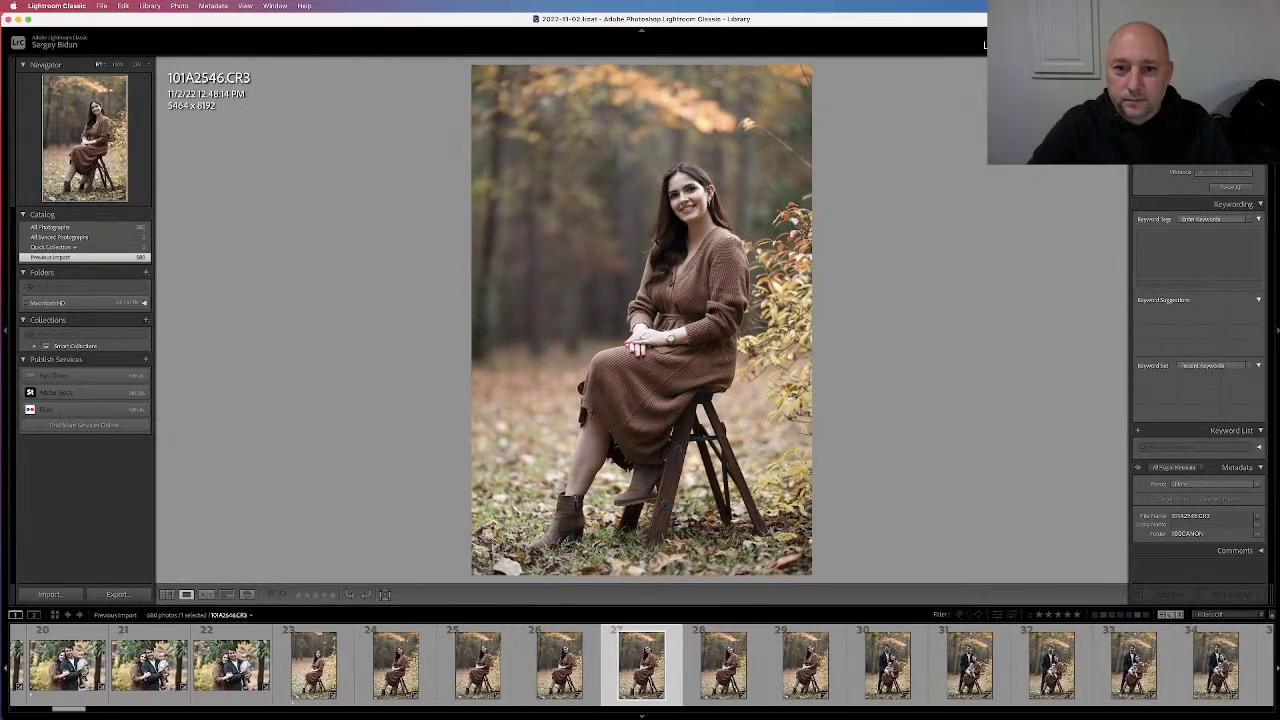
{"action": "key", "text": "Right"}
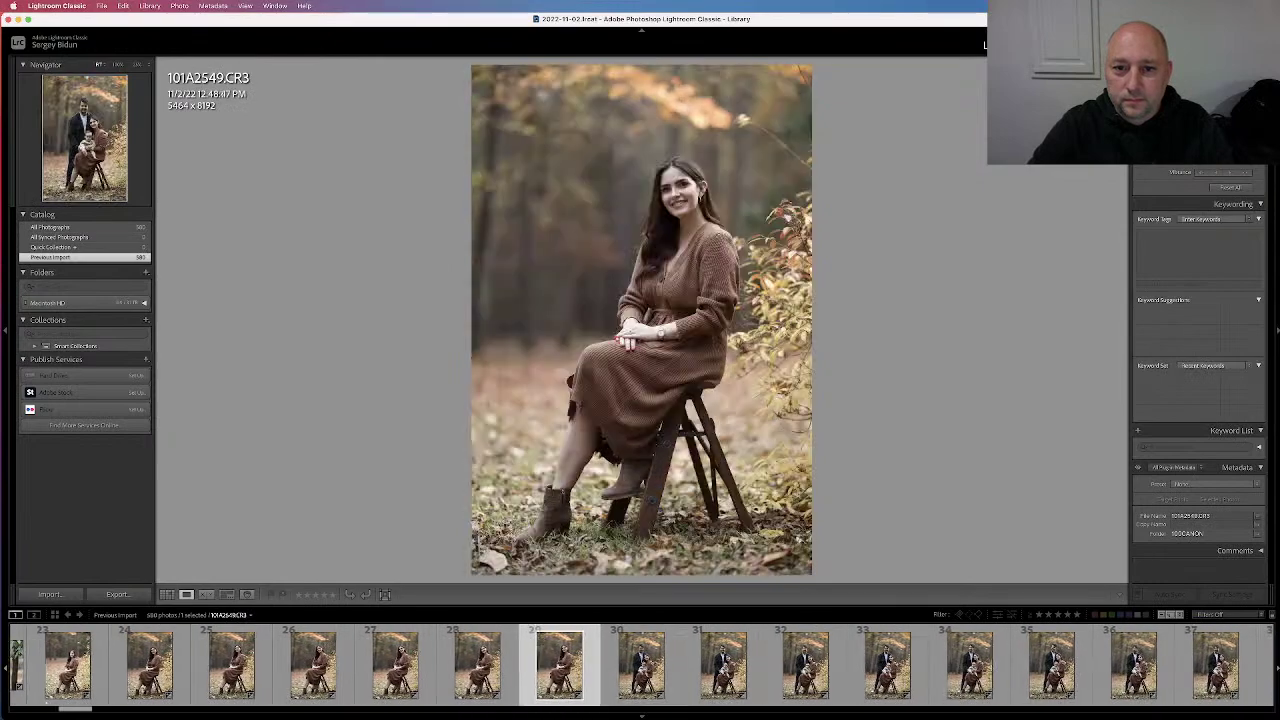
{"action": "key", "text": "1"}
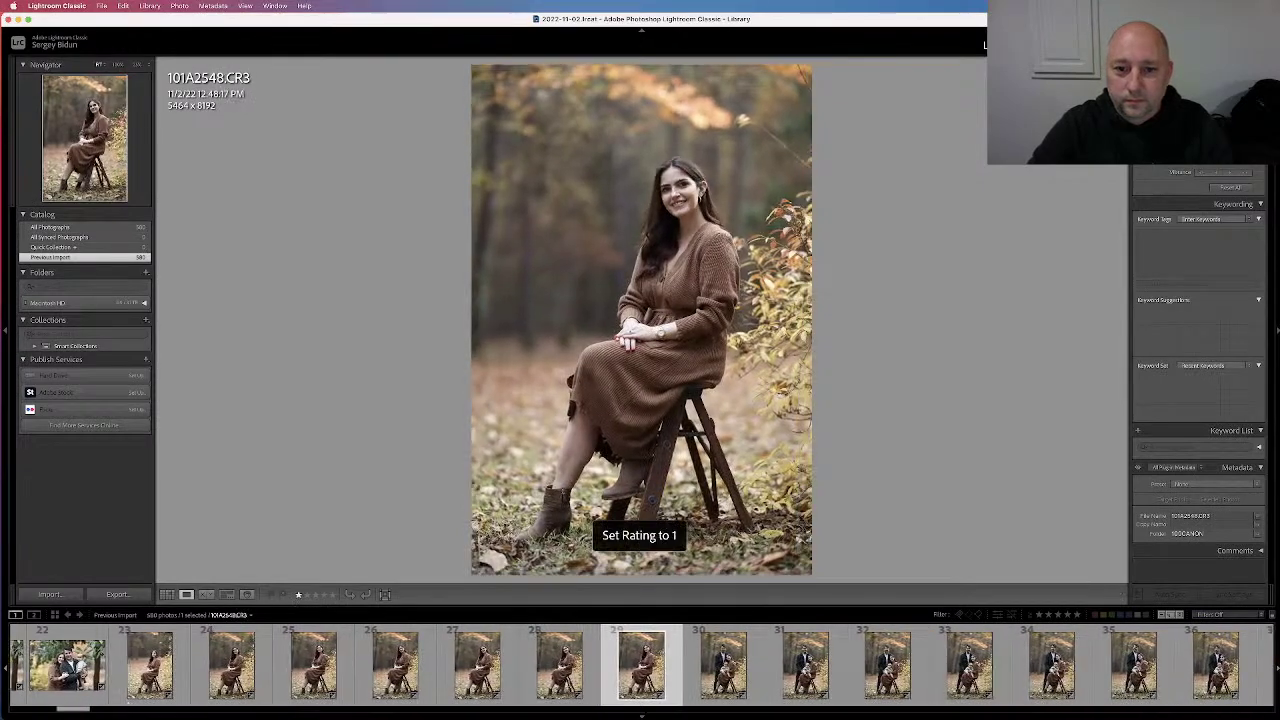
Compare the first family shots with the mother seated on the stool and rate 101A2550.CR3 with one star
{"action": "key", "text": "Right"}
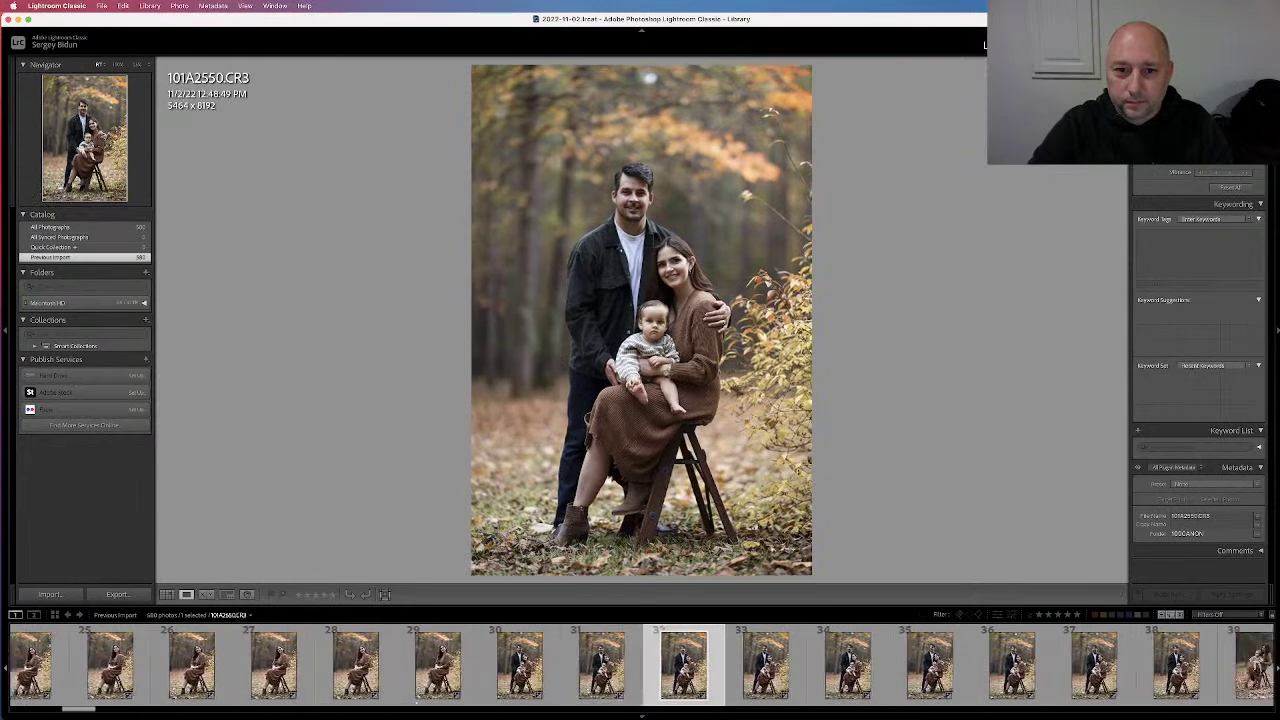
{"action": "key", "text": "Right"}
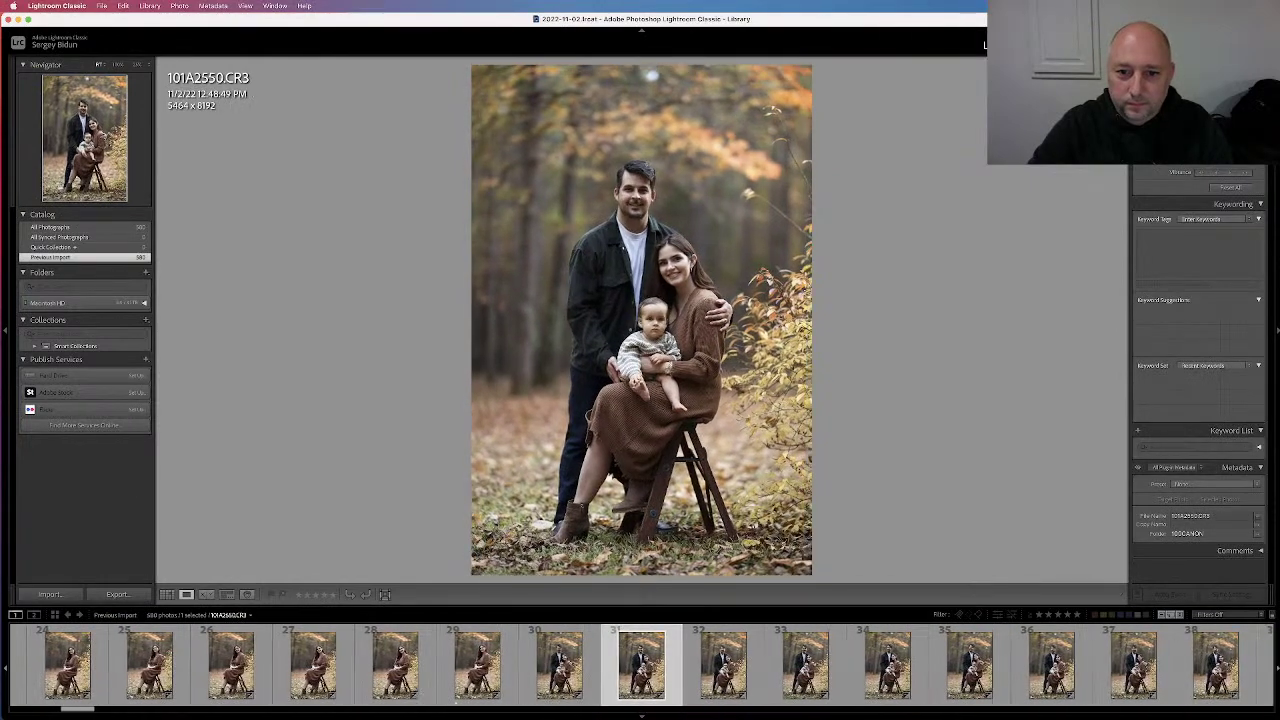
{"action": "key", "text": "Left"}
{"action": "key", "text": "1"}
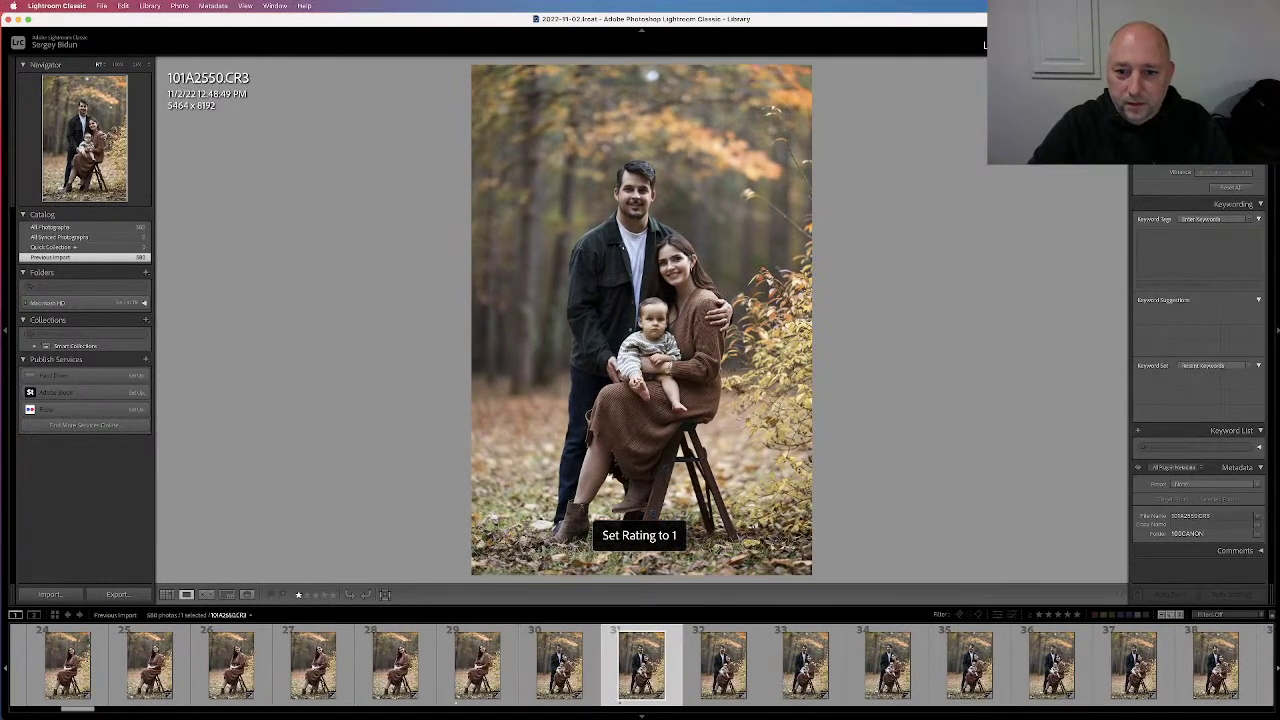
Browse the next shots of this family pose, rate 101A2555.CR3 with one star and clear that rating again
{"action": "key", "text": "Right"}
{"action": "key", "text": "Right"}
{"action": "key", "text": "Right"}
{"action": "key", "text": "Right"}
{"action": "key", "text": "Right"}
{"action": "key", "text": "Left"}
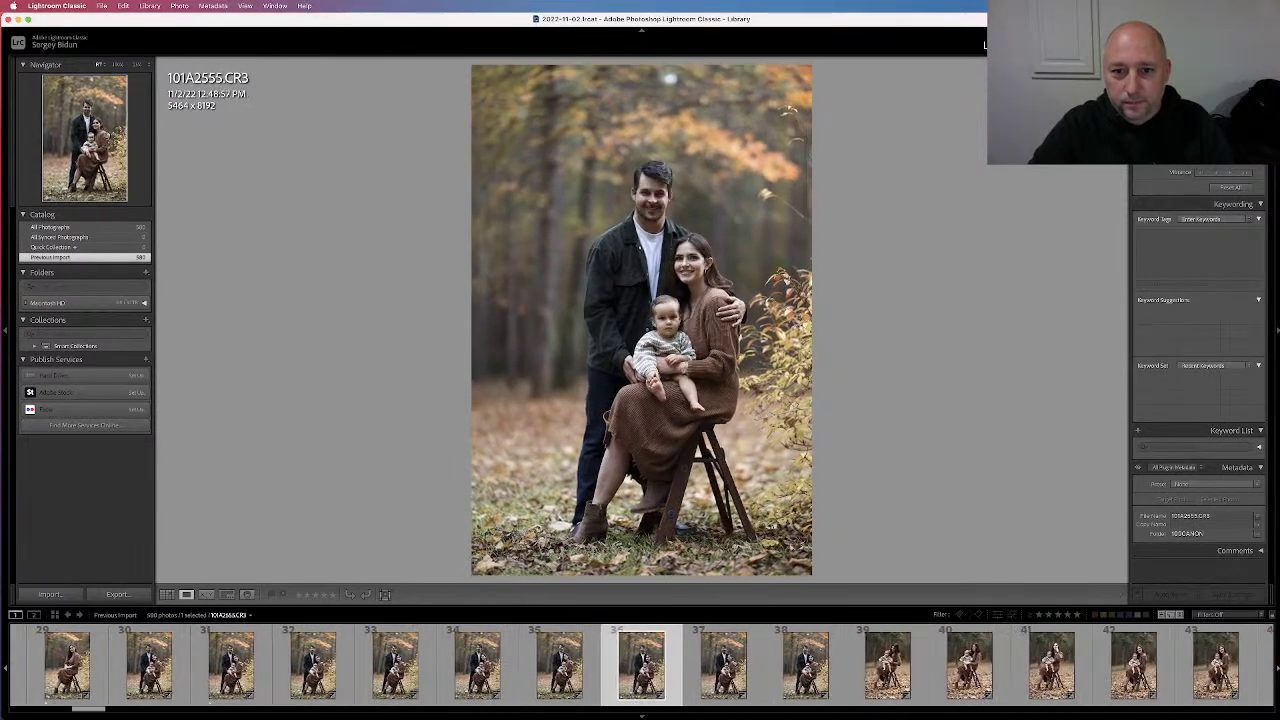
{"action": "key", "text": "1"}
{"action": "key", "text": "0"}
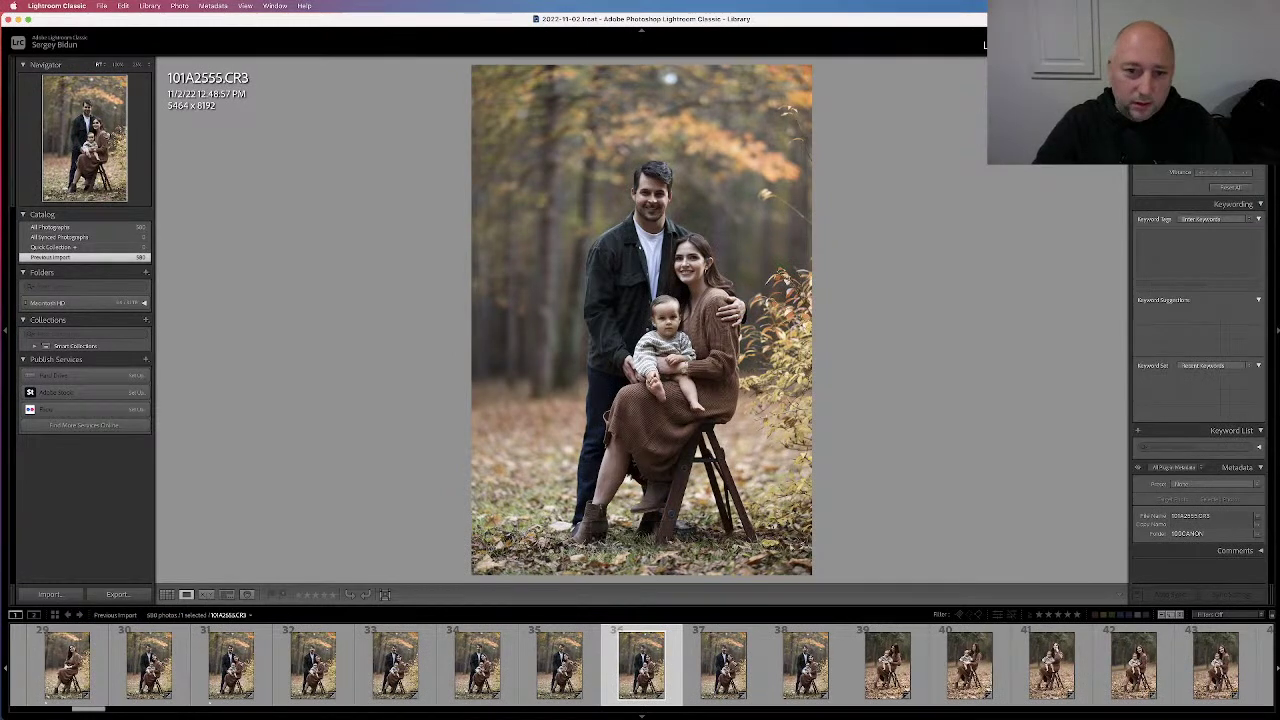
Check the last two shots of this family pose and rate 101A2557.CR3 with one star
{"action": "key", "text": "Right"}
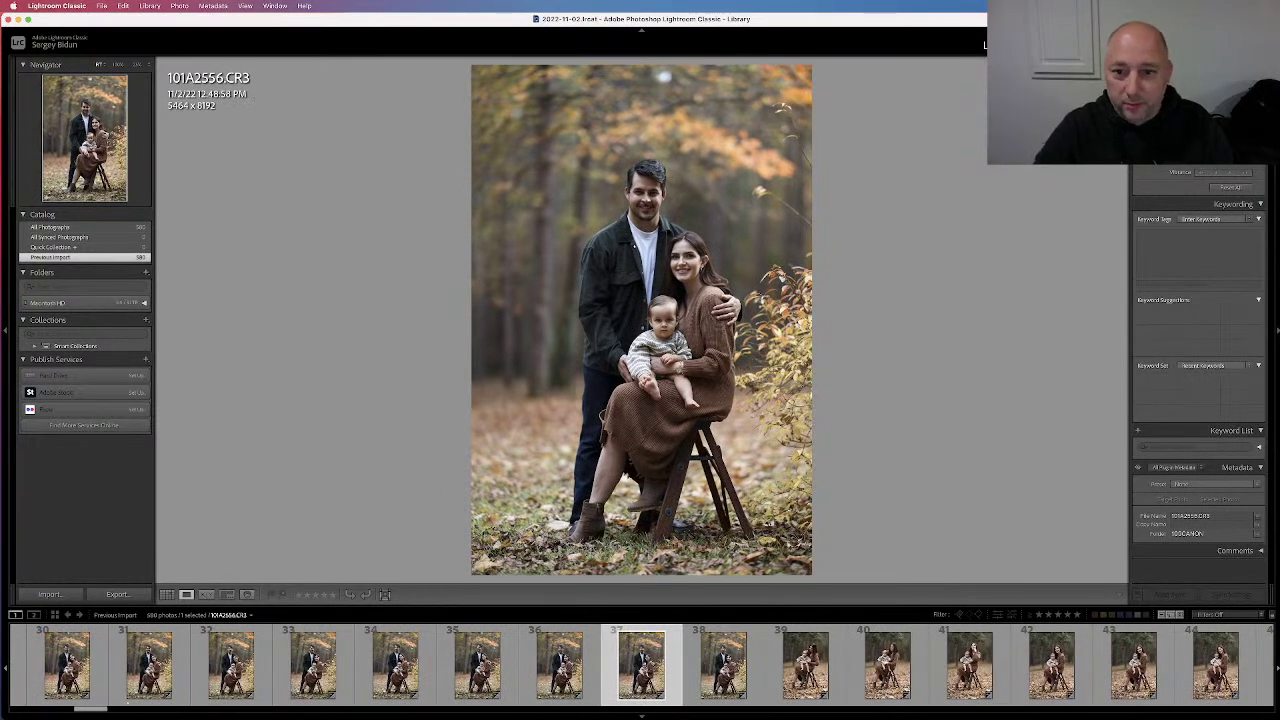
{"action": "key", "text": "Right"}
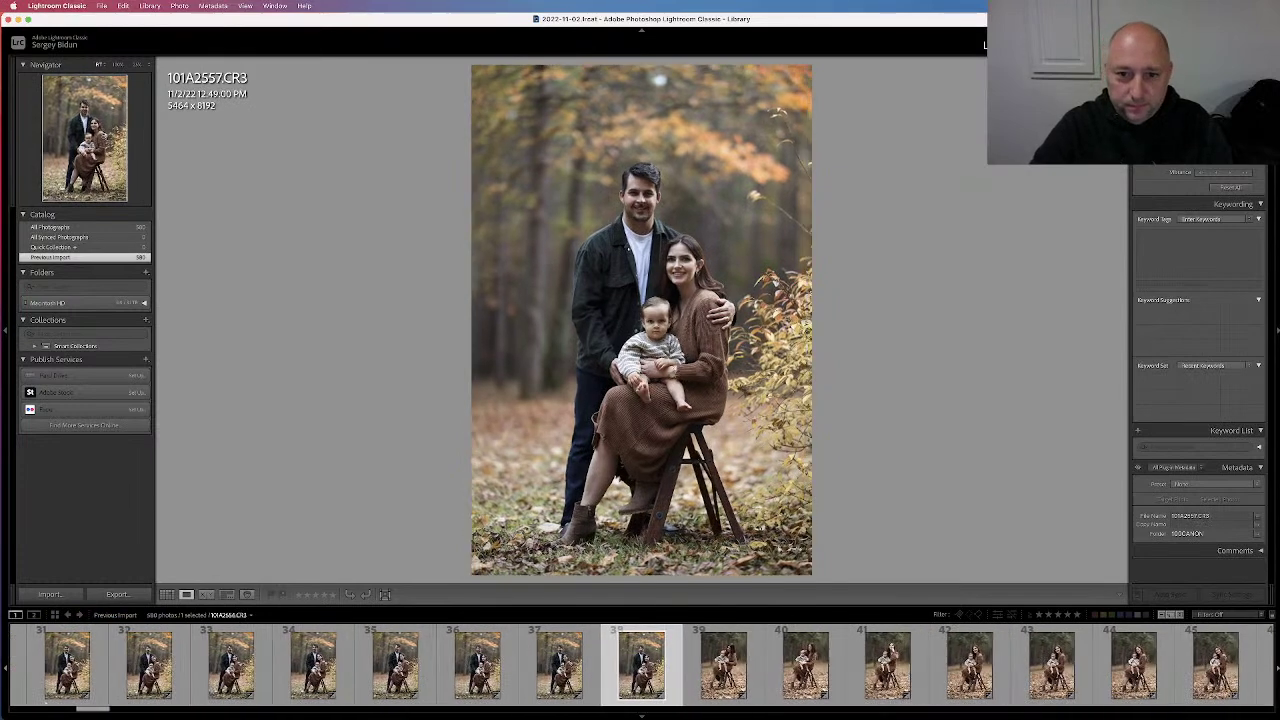
{"action": "key", "text": "Right"}
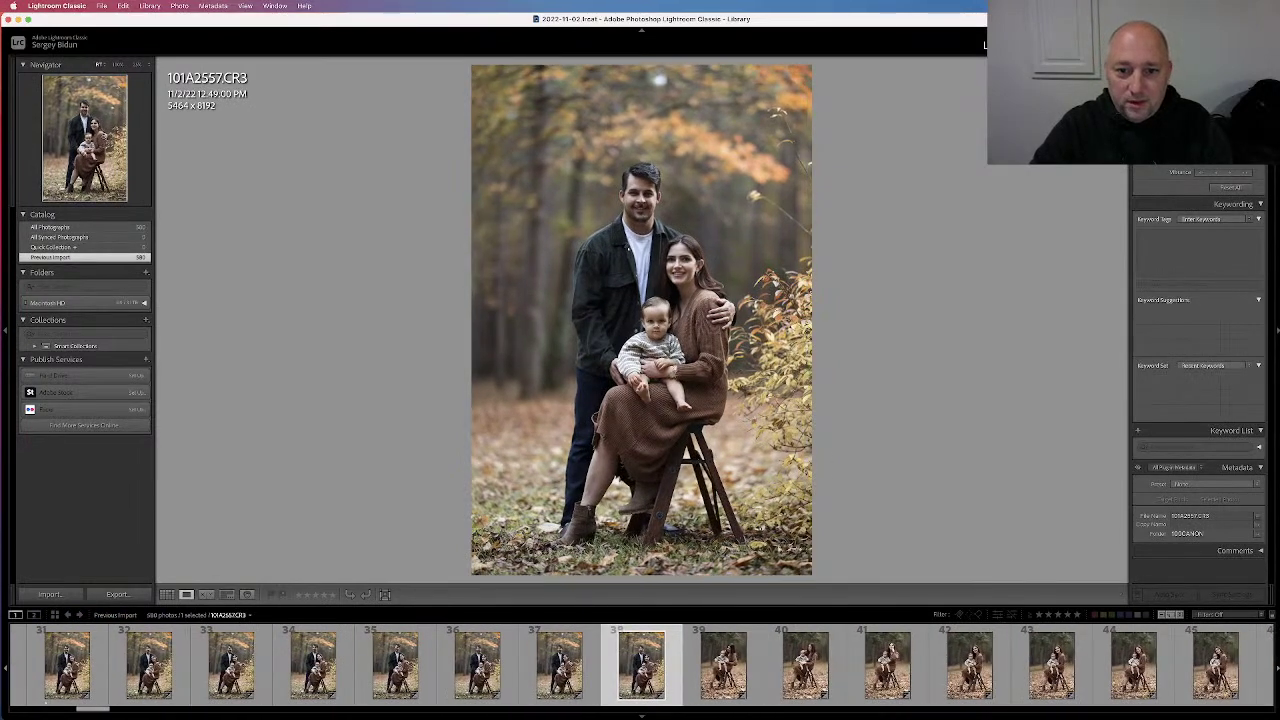
{"action": "key", "text": "1"}
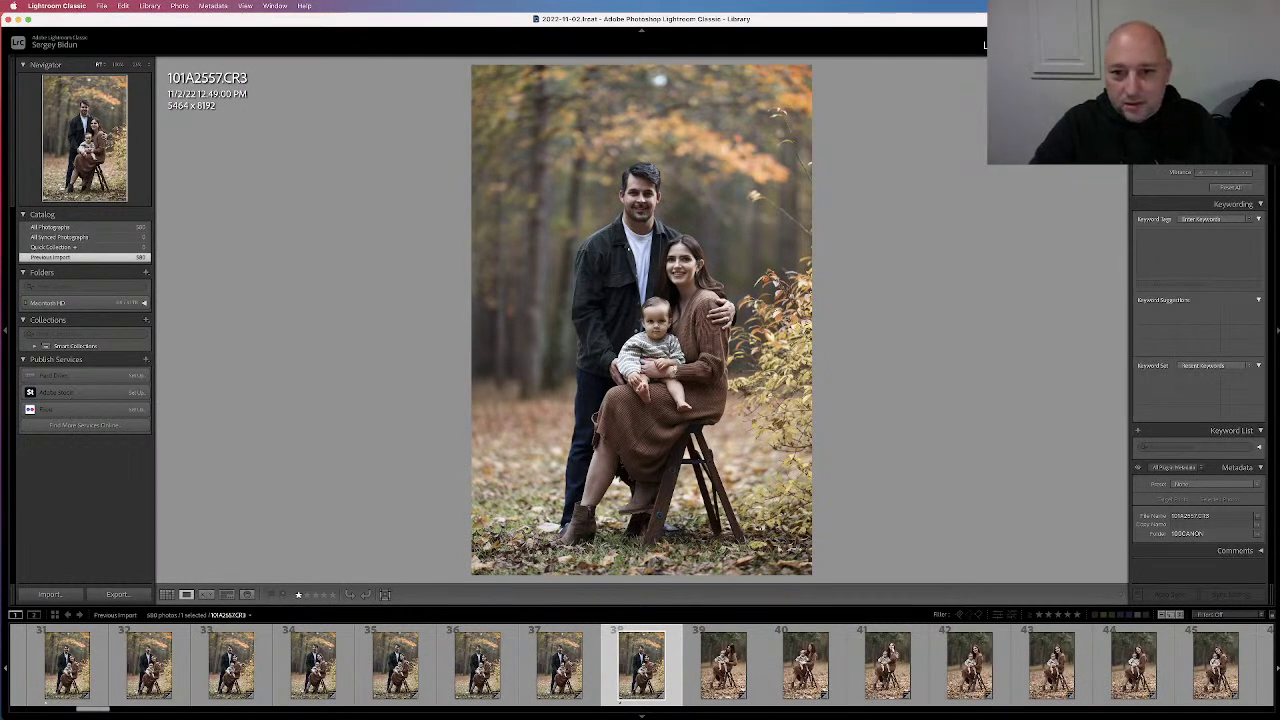
Look through the shots of the mother holding the baby on the stool, comparing their poses and expressions
{"action": "key", "text": "Right"}
{"action": "key", "text": "Right"}
{"action": "key", "text": "Right"}
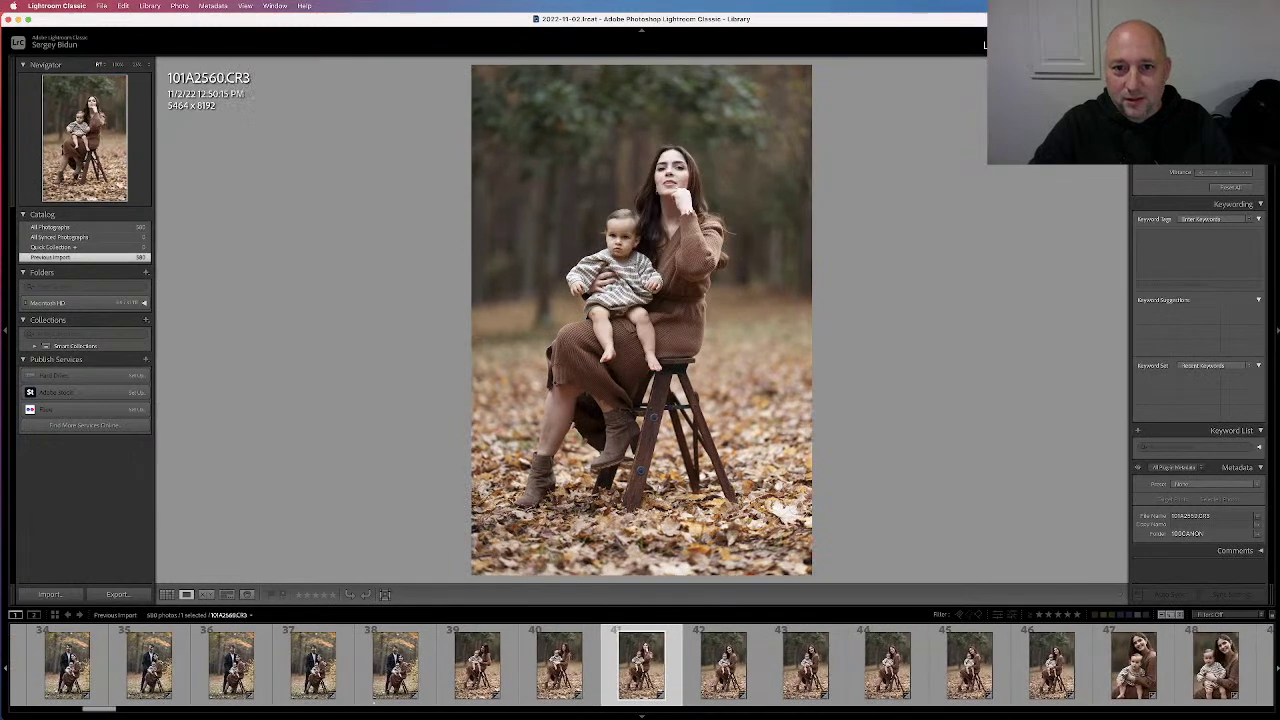
{"action": "key", "text": "Right"}
{"action": "key", "text": "Right"}
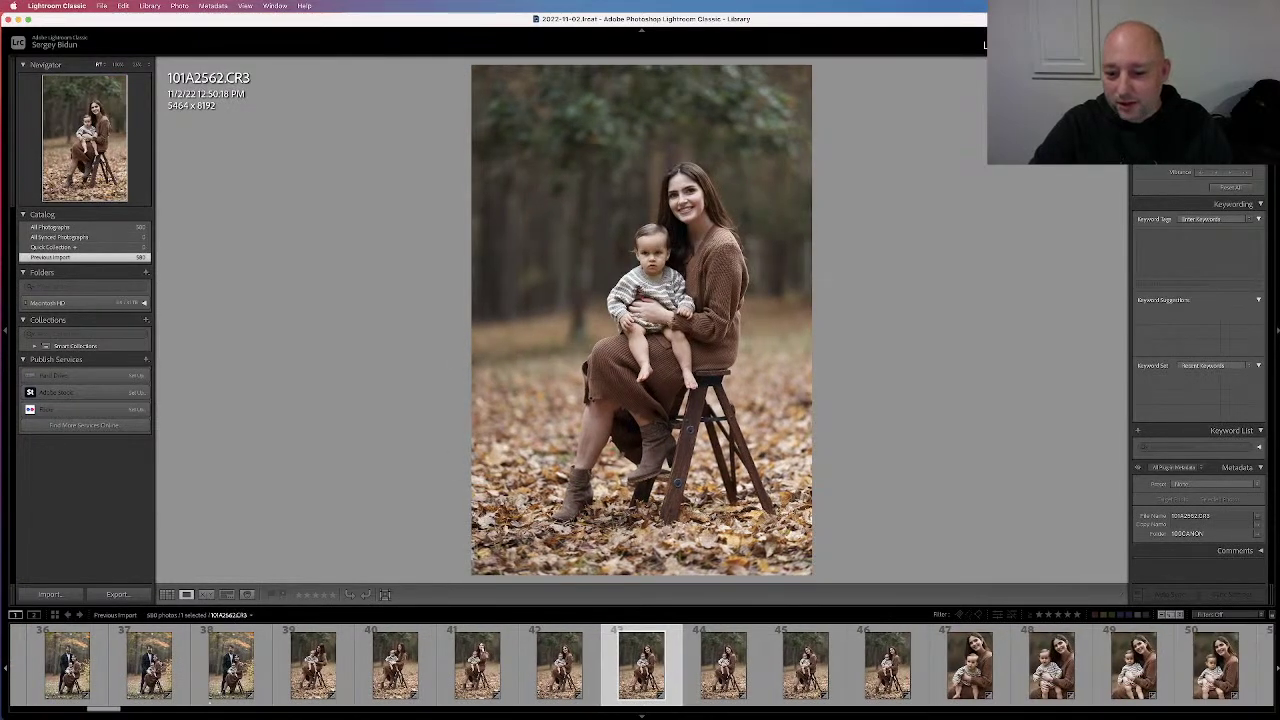
{"action": "key", "text": "Right"}
{"action": "key", "text": "Right"}
{"action": "key", "text": "Right"}
{"action": "key", "text": "Left"}
{"action": "key", "text": "Left"}
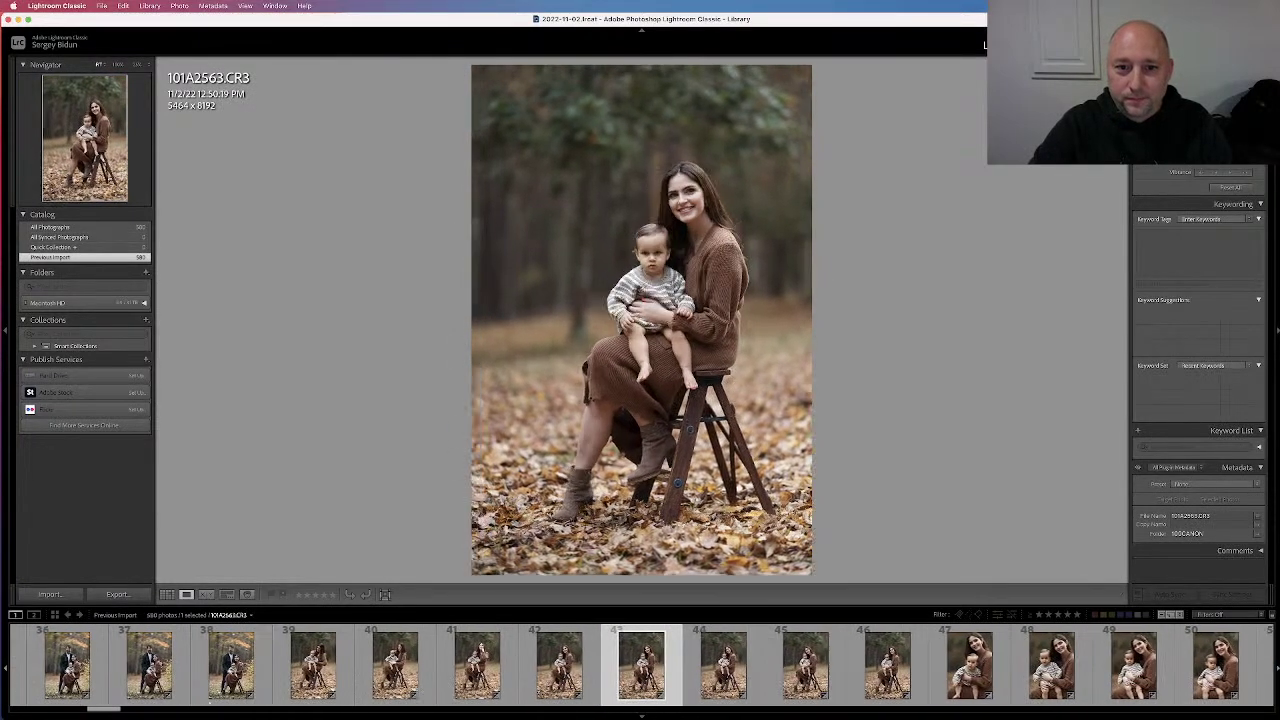
Compare the smiling mother-and-baby stool shots around 101A2562.CR3 with the later ones, up to the first close-up
{"action": "key", "text": "Right"}
{"action": "key", "text": "Right"}
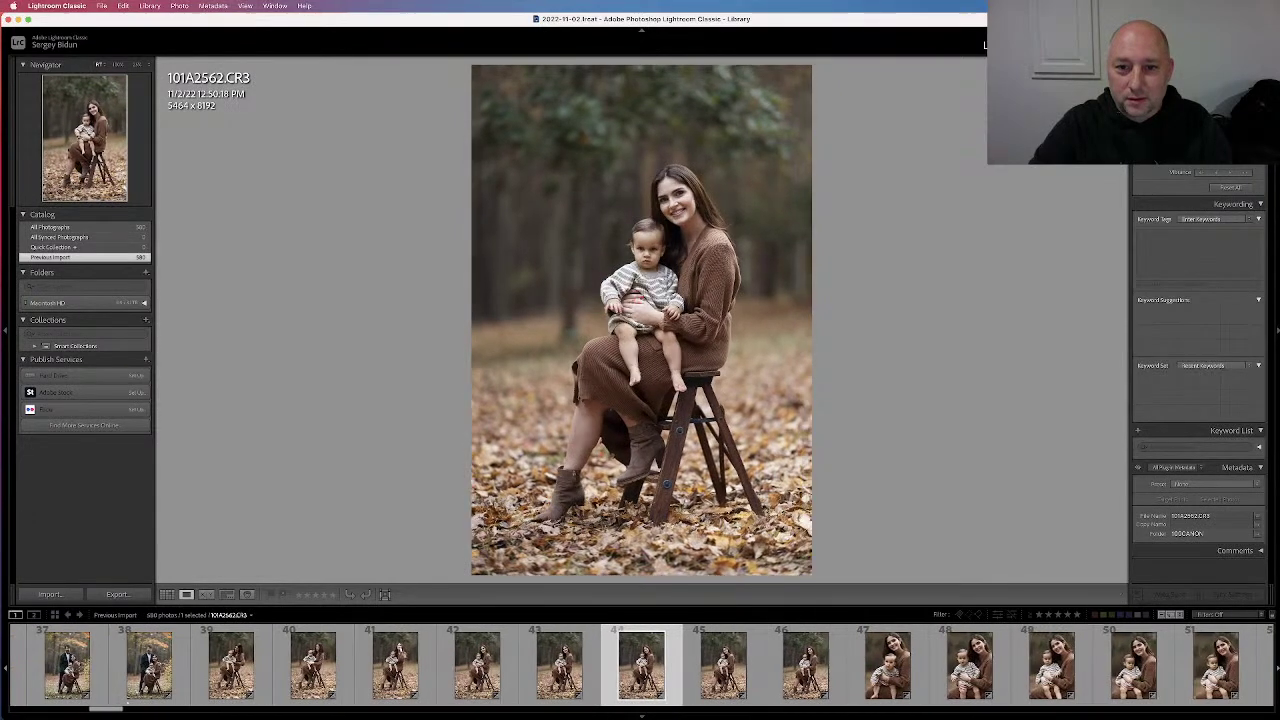
{"action": "key", "text": "Right"}
{"action": "key", "text": "Right"}
{"action": "key", "text": "Left"}
{"action": "key", "text": "Left"}
{"action": "key", "text": "Left"}
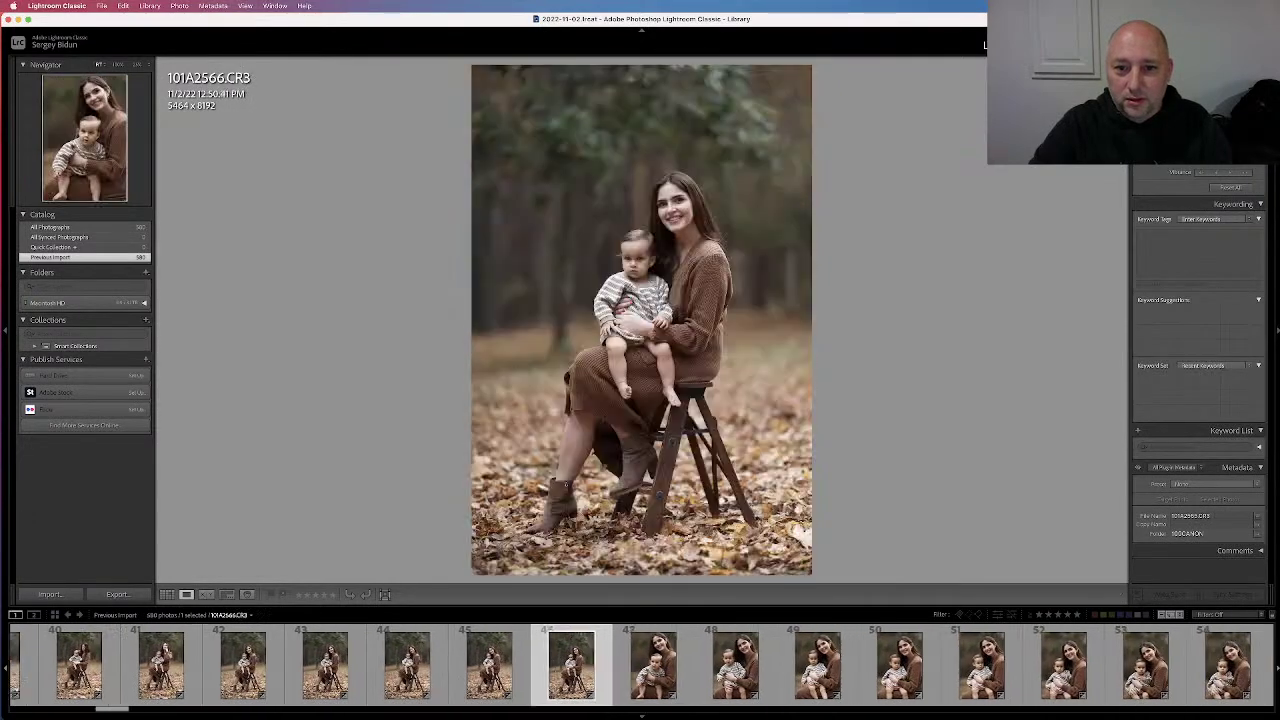
{"action": "key", "text": "Left"}
{"action": "key", "text": "Left"}
{"action": "key", "text": "Left"}
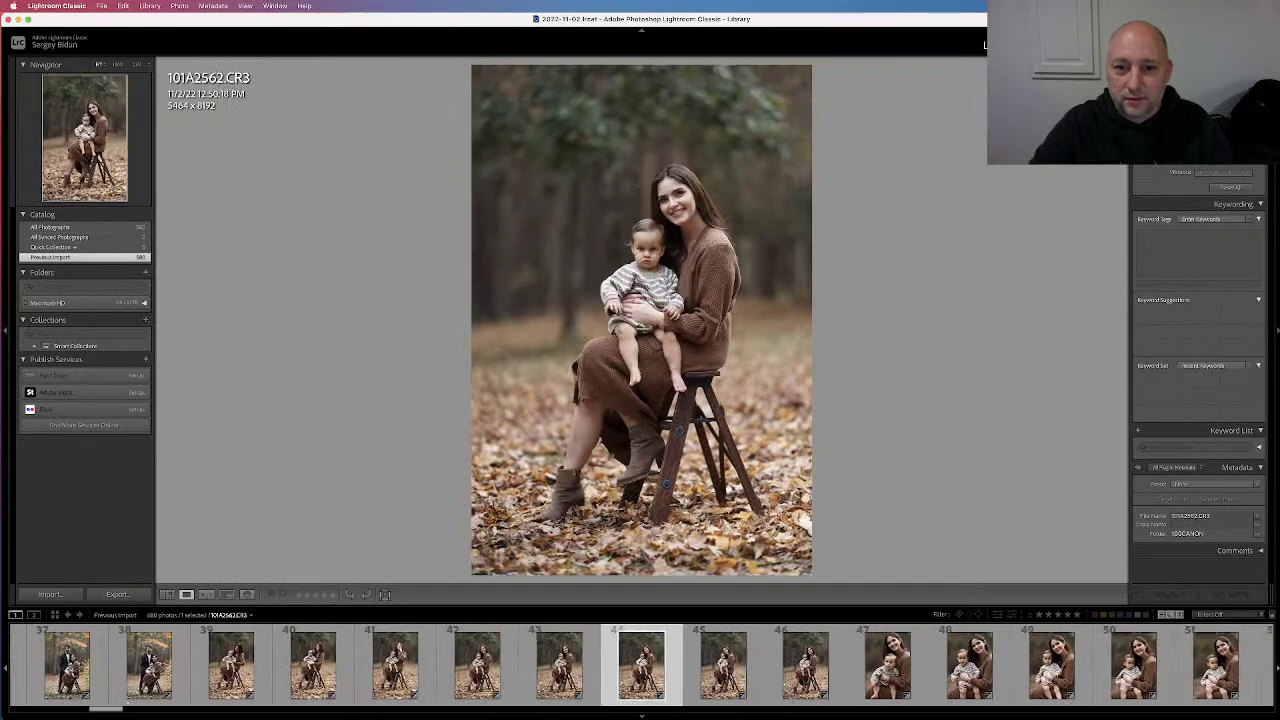
{"action": "key", "text": "Left"}
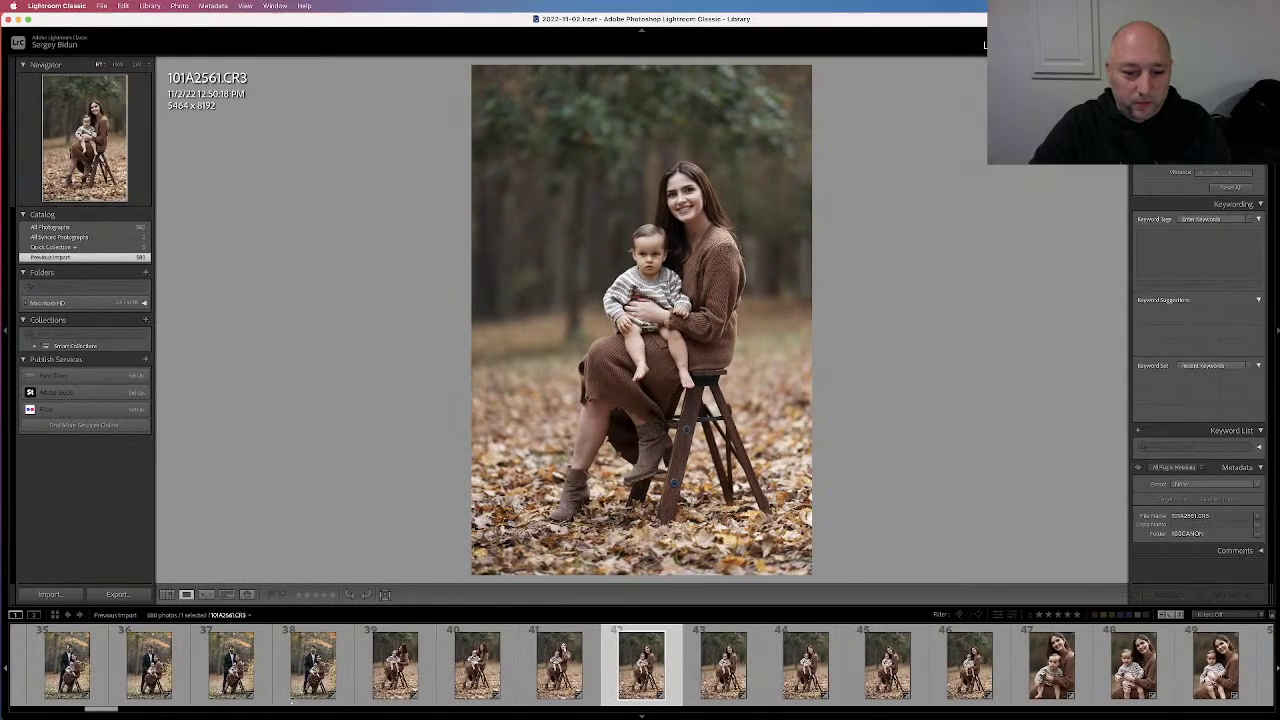
Compare 101A2561.CR3 with the next shots of the mother and baby on the stool, checking faces and gaze
{"action": "key", "text": "Right"}
{"action": "key", "text": "Right"}
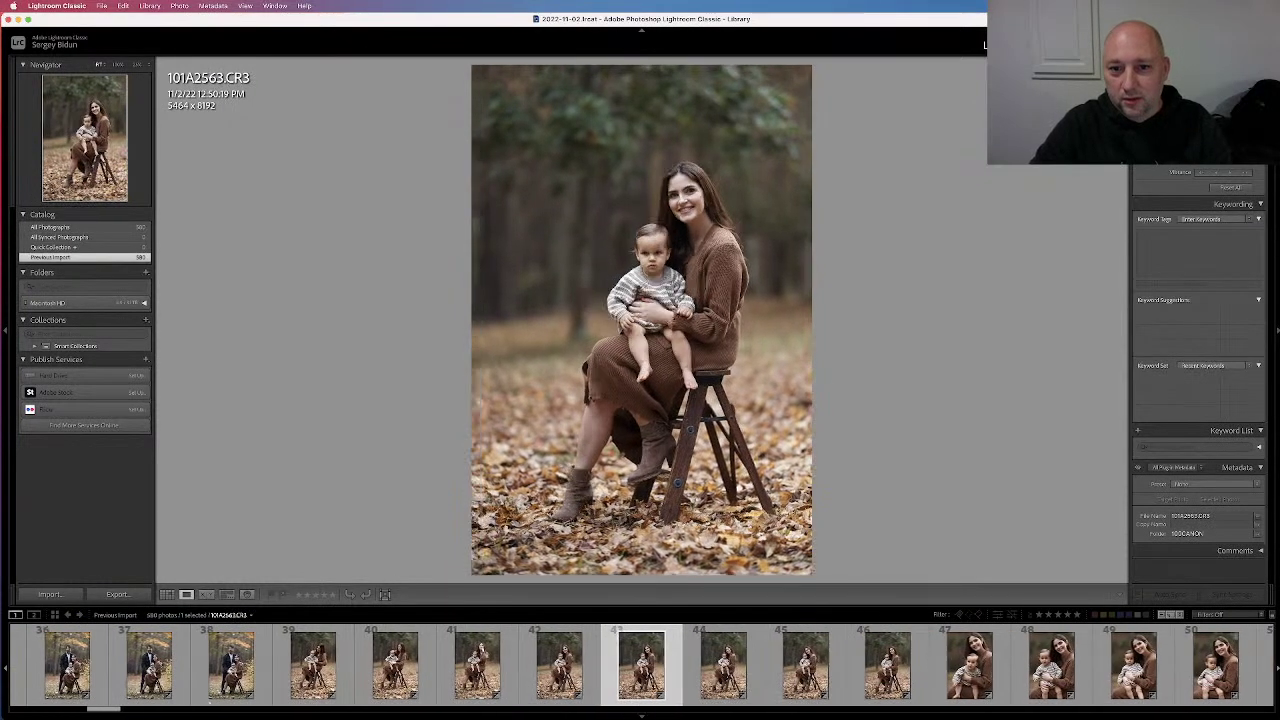
{"action": "key", "text": "Left"}
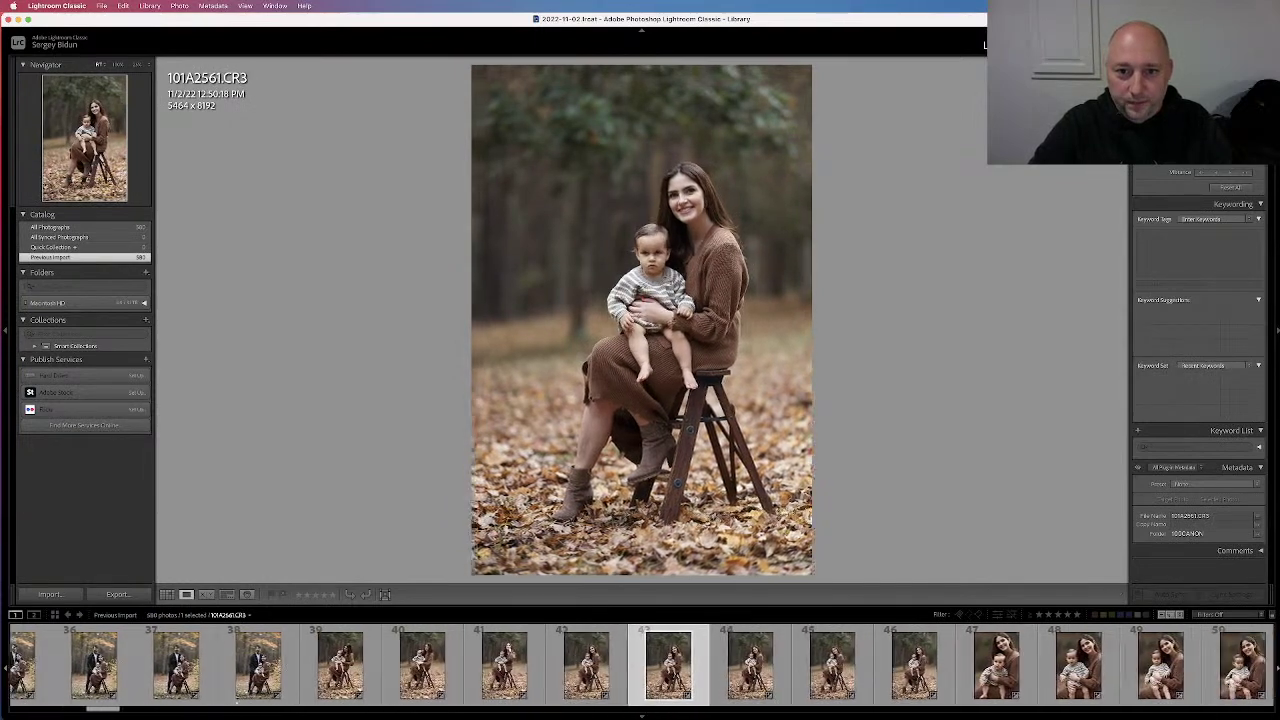
{"action": "key", "text": "Right"}
{"action": "key", "text": "Right"}
{"action": "key", "text": "Right"}
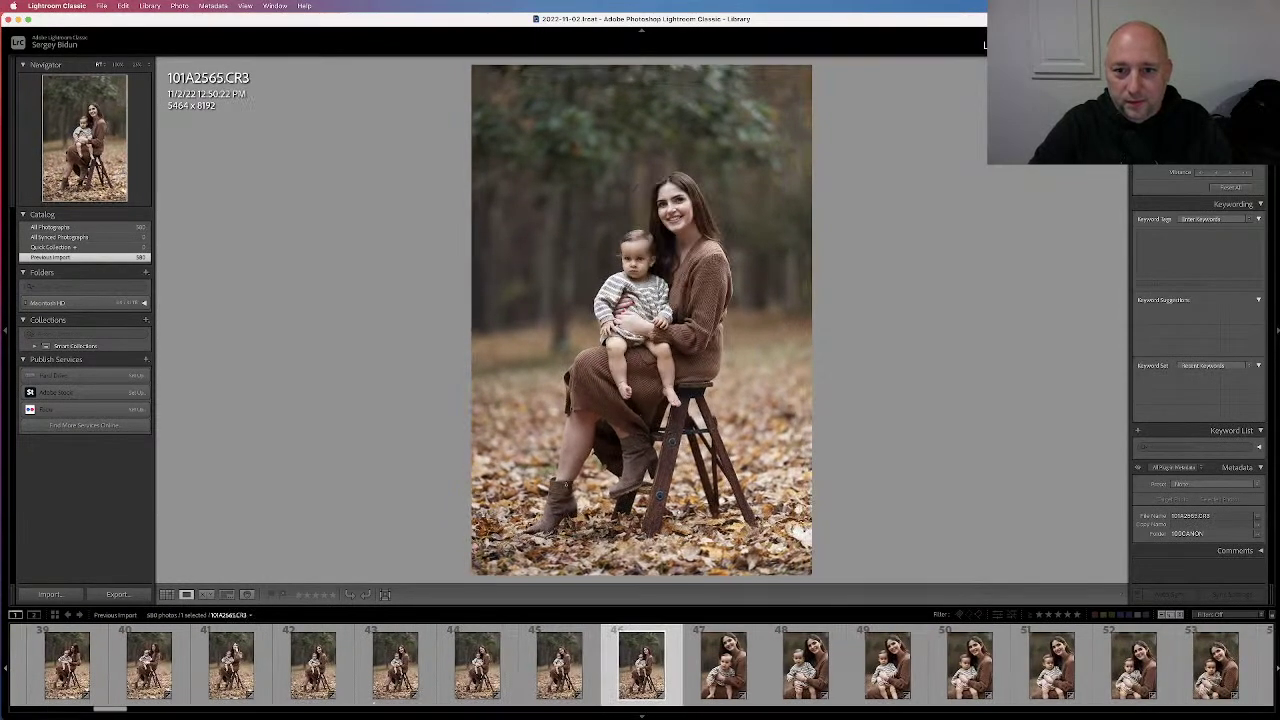
Compare the last full-length stool shots and examine the first close-ups of the mother and baby
{"action": "key", "text": "Right"}
{"action": "key", "text": "Right"}
{"action": "key", "text": "Right"}
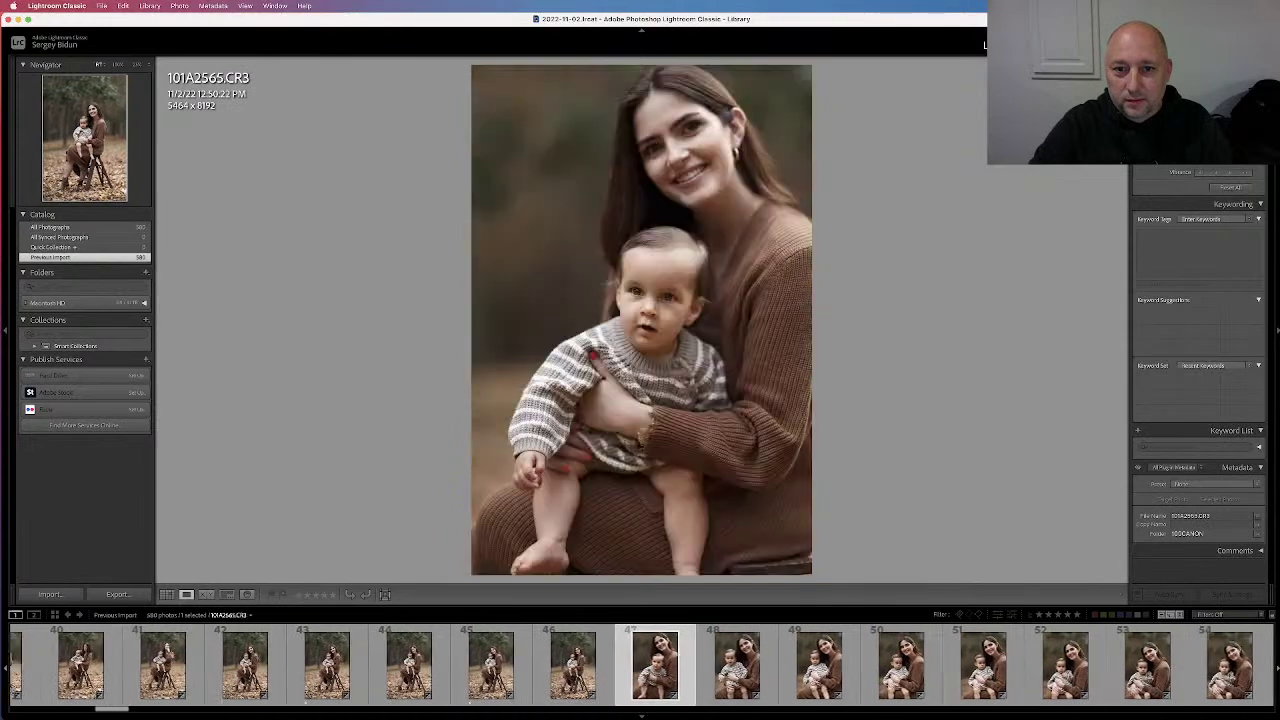
{"action": "key", "text": "Left"}
{"action": "key", "text": "Left"}
{"action": "key", "text": "Right"}
{"action": "key", "text": "Right"}
{"action": "key", "text": "Right"}
{"action": "key", "text": "Right"}
{"action": "key", "text": "Right"}
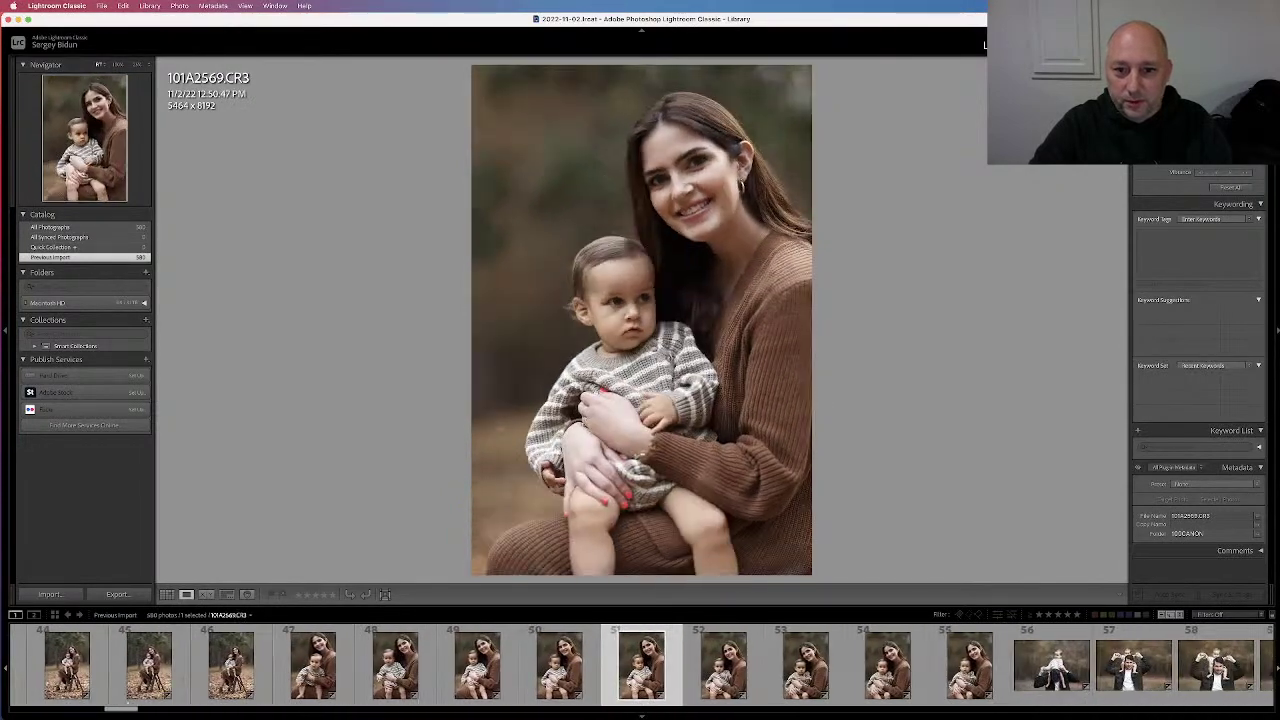
Compare the remaining mother-and-baby close-ups back and forth, checking both expressions and the baby's gaze
{"action": "key", "text": "Right"}
{"action": "key", "text": "Right"}
{"action": "key", "text": "Left"}
{"action": "key", "text": "Right"}
{"action": "key", "text": "Right"}
{"action": "key", "text": "Left"}
{"action": "key", "text": "Right"}
{"action": "key", "text": "Right"}
{"action": "key", "text": "Left"}
{"action": "key", "text": "Right"}
{"action": "key", "text": "Right"}
{"action": "key", "text": "Right"}
{"action": "key", "text": "Left"}
{"action": "key", "text": "Left"}
{"action": "key", "text": "Left"}
Go through the shots of the father carrying the baby on his shoulders, comparing smiles and gaze up to 101A2580.CR3
{"action": "key", "text": "Right"}
{"action": "key", "text": "Right"}
{"action": "key", "text": "Right"}
{"action": "key", "text": "Right"}
{"action": "key", "text": "Right"}
{"action": "key", "text": "Right"}
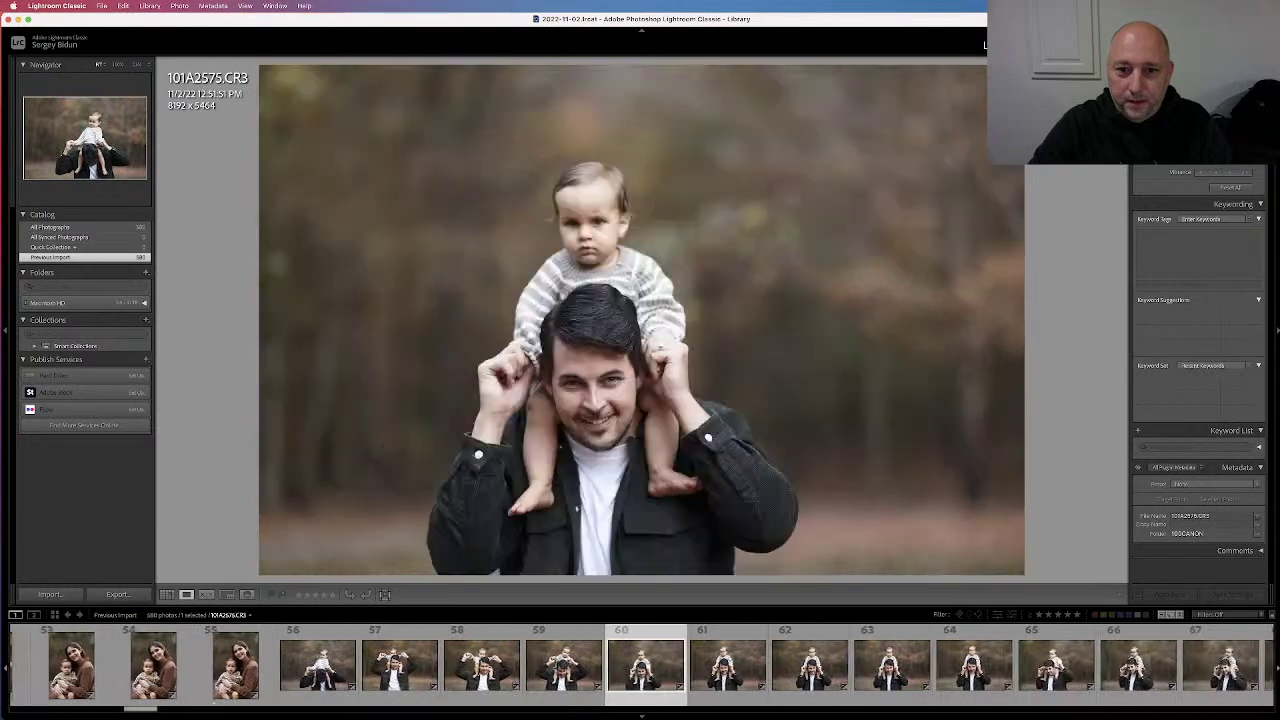
{"action": "key", "text": "Left"}
{"action": "key", "text": "Right"}
{"action": "key", "text": "Right"}
{"action": "key", "text": "Right"}
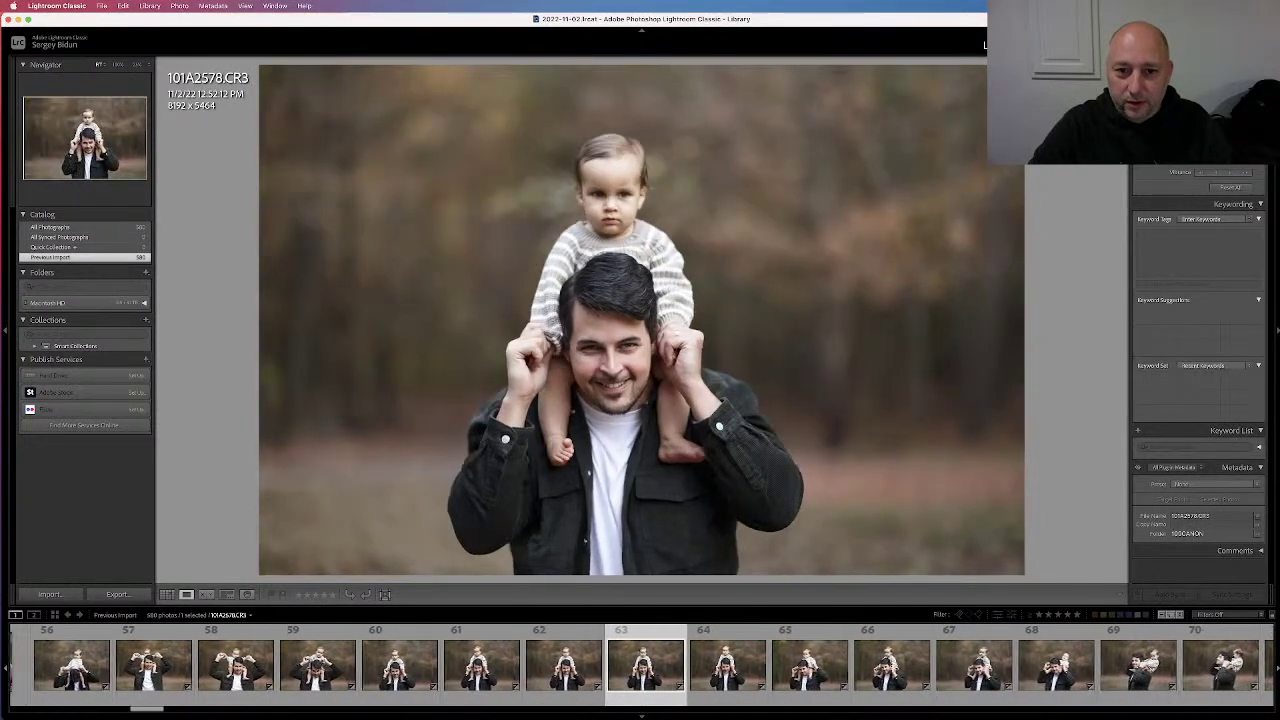
{"action": "key", "text": "Right"}
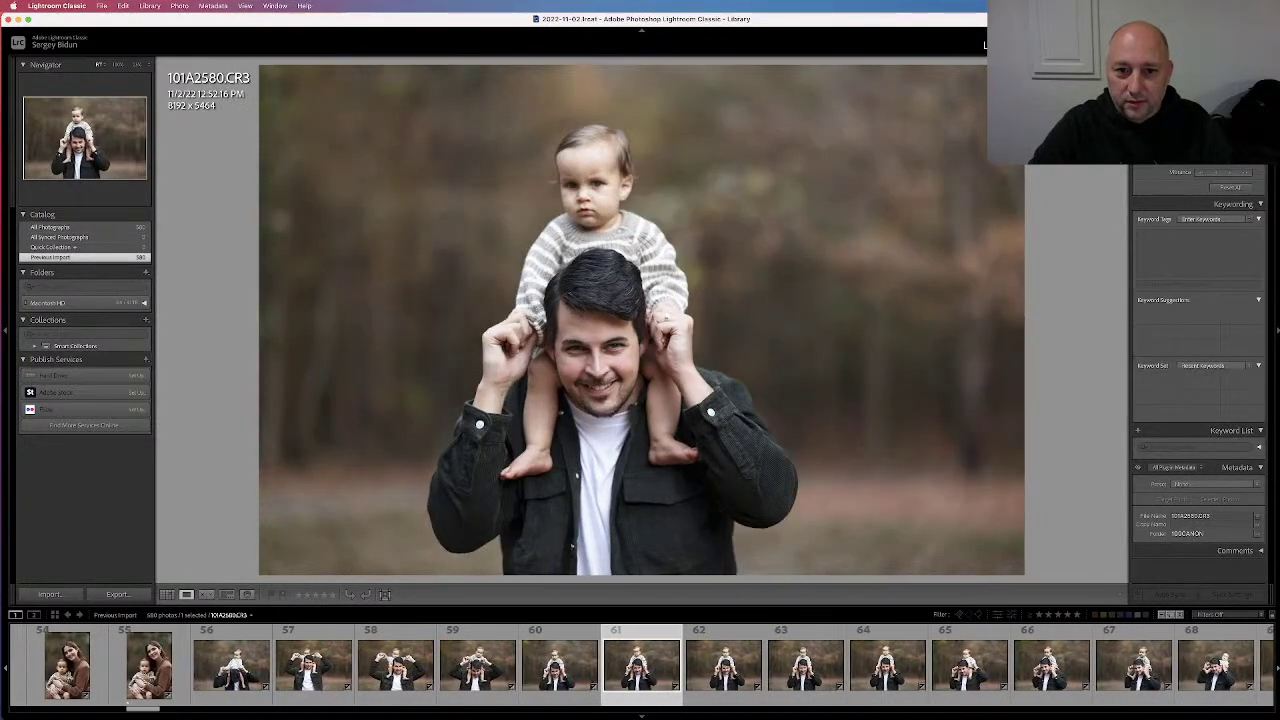
Compare the remaining shots of the baby on the father's shoulders facing the camera, checking both expressions
{"action": "key", "text": "Right"}
{"action": "key", "text": "Right"}
{"action": "key", "text": "Right"}
{"action": "key", "text": "Right"}
{"action": "key", "text": "Right"}
{"action": "key", "text": "Right"}
{"action": "key", "text": "Right"}
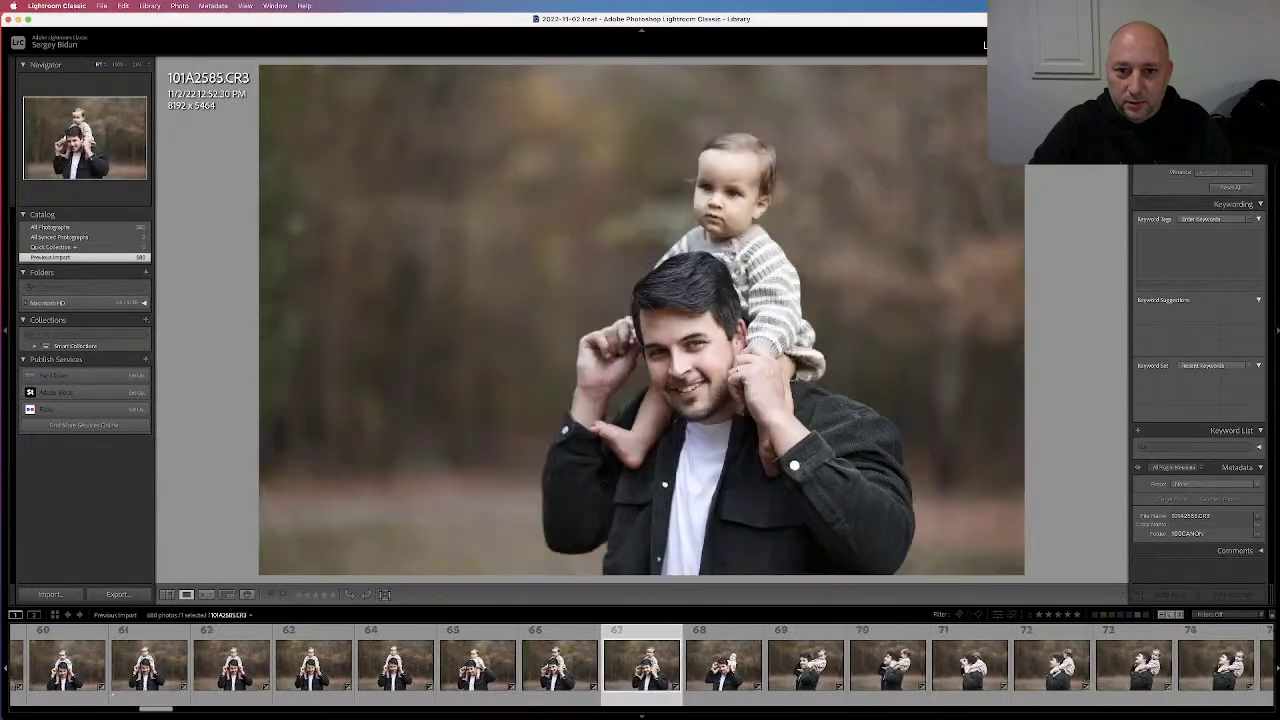
Compare the shots of the father looking up with the baby on his back and rate one facing-camera baby shot one star
{"action": "key", "text": "Right"}
{"action": "key", "text": "Right"}
{"action": "key", "text": "Right"}
{"action": "key", "text": "Right"}
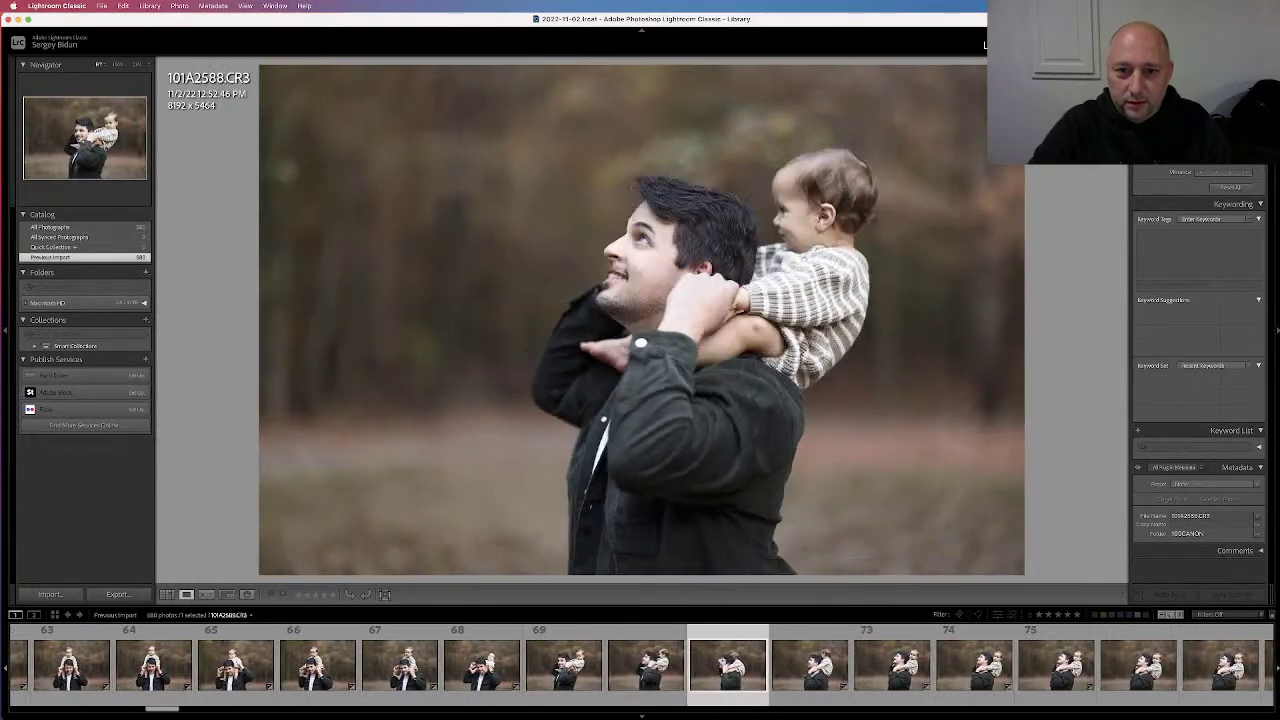
{"action": "key", "text": "Right"}
{"action": "key", "text": "Right"}
{"action": "key", "text": "Right"}
{"action": "key", "text": "Right"}
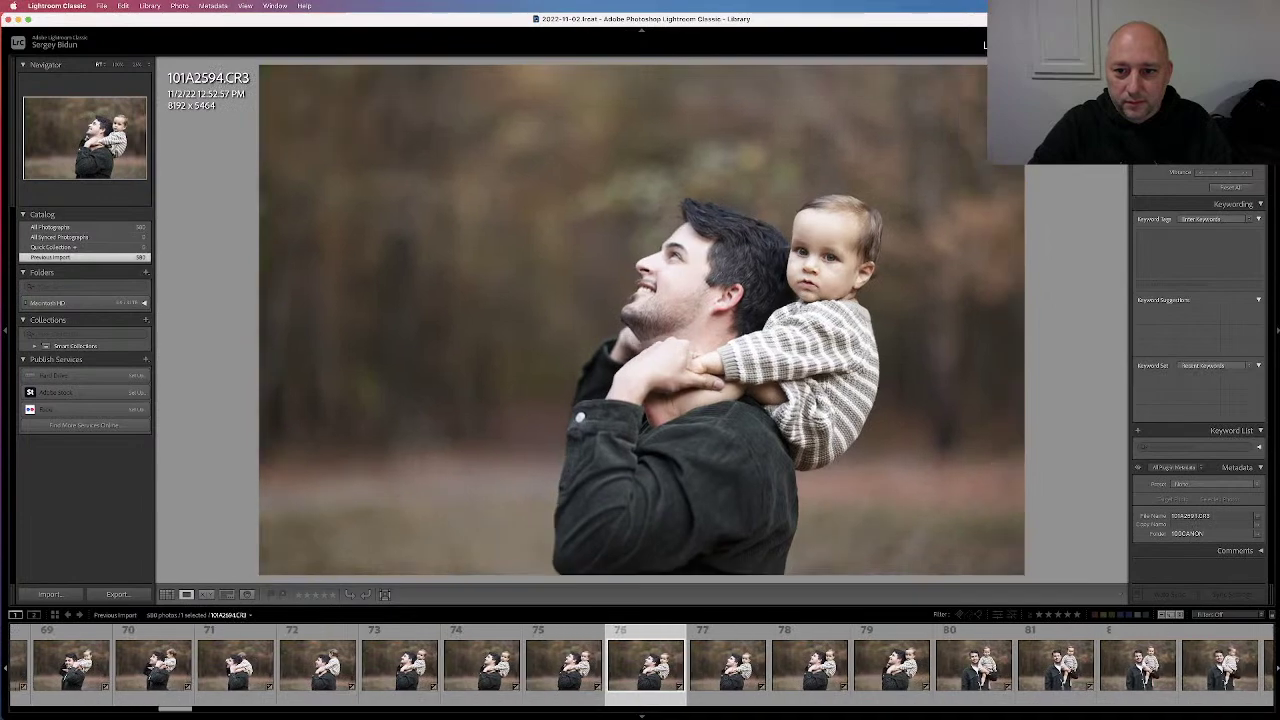
{"action": "key", "text": "Right"}
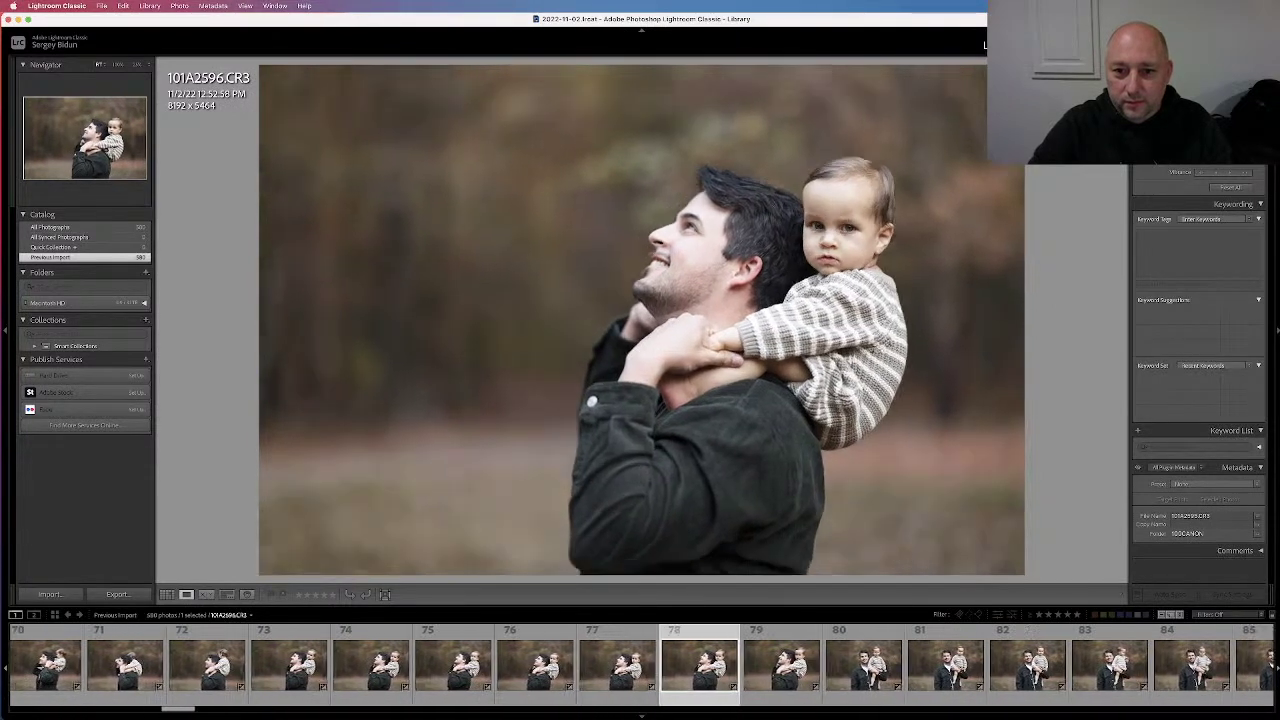
{"action": "key", "text": "1"}
Open 101A2599.CR3 for developing, raise the shadows to +48 and slightly lower the highlights, whites and blacks
{"action": "key", "text": "Right"}
{"action": "key", "text": "Right"}
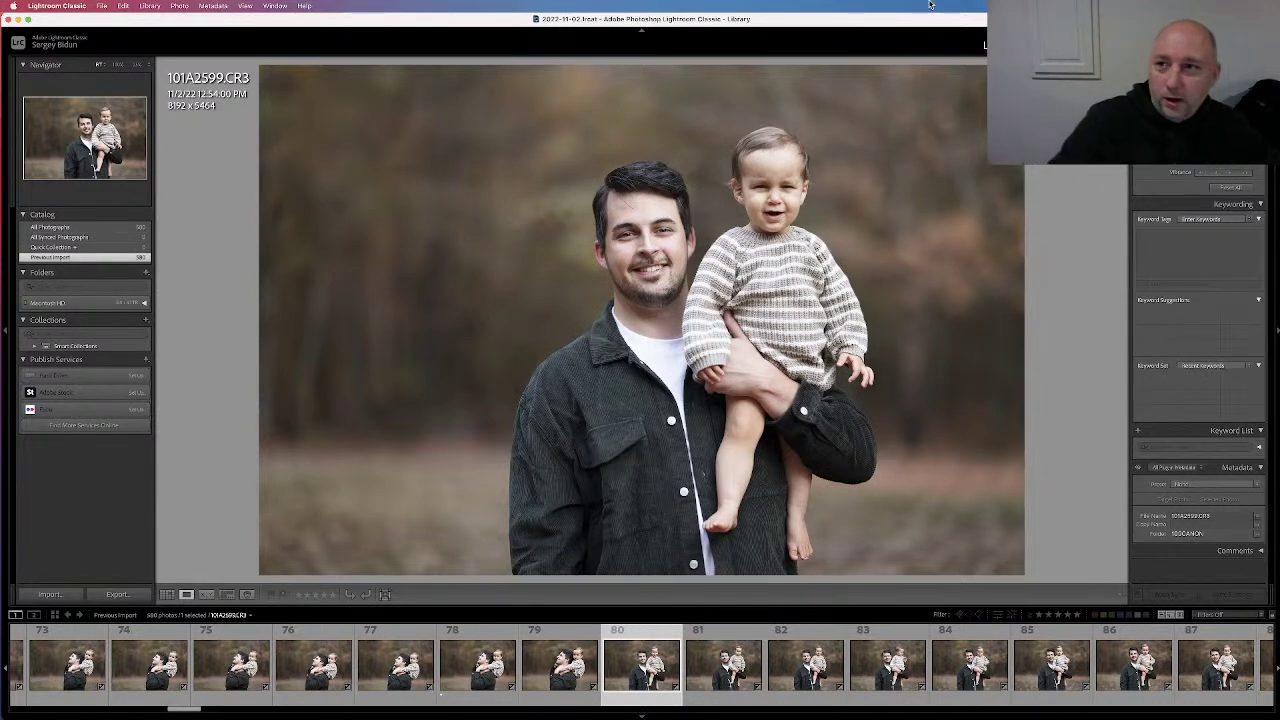
{"action": "key", "text": "d"}
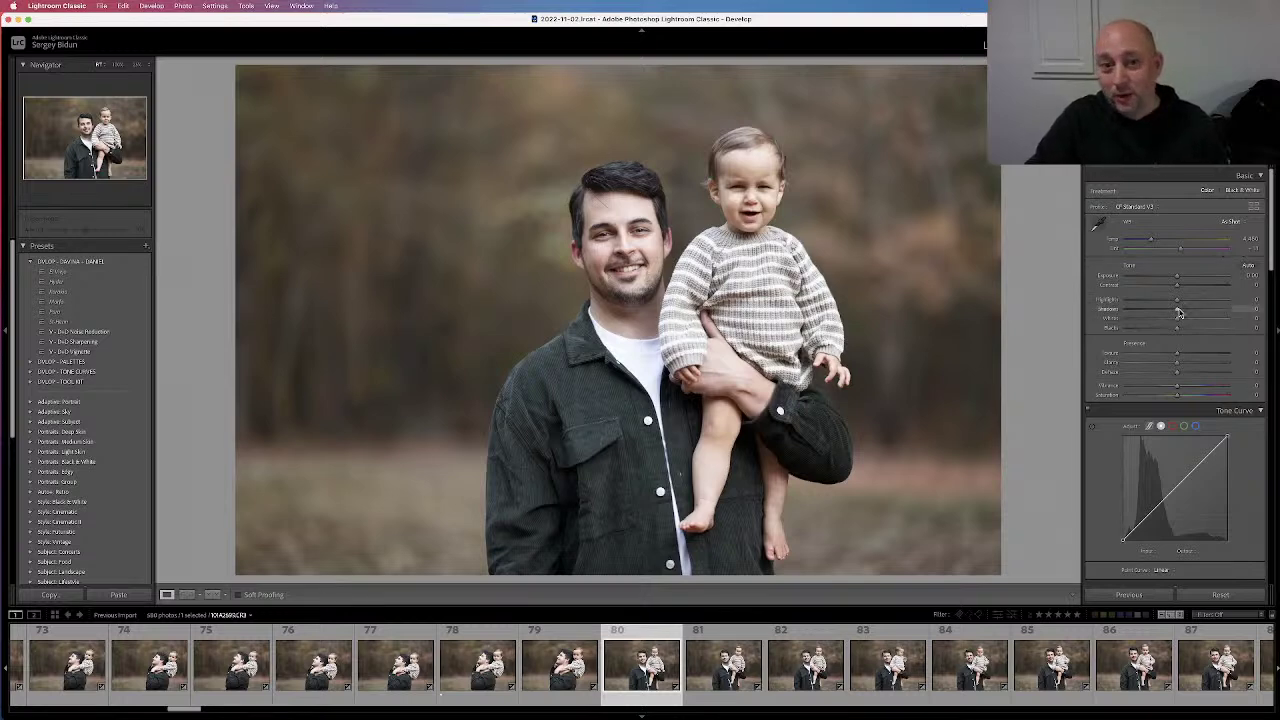
{"action": "mouse_move", "coordinate": [1175, 312]}
{"action": "left_mouse_down"}
{"action": "mouse_move", "coordinate": [1189, 311]}
{"action": "mouse_move", "coordinate": [1097, 318]}
{"action": "mouse_move", "coordinate": [1228, 318]}
{"action": "mouse_move", "coordinate": [1175, 305]}
{"action": "mouse_move", "coordinate": [1205, 320]}
{"action": "mouse_move", "coordinate": [1174, 331]}
{"action": "left_mouse_up"}
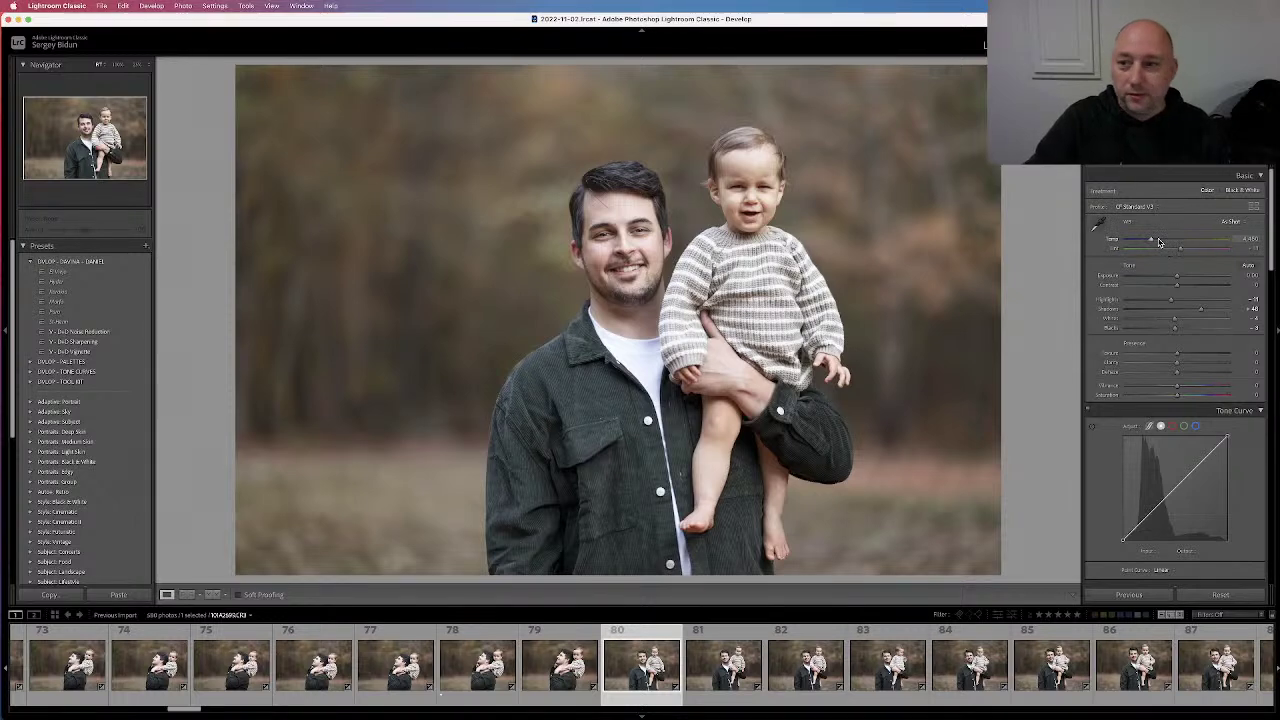
Warm the photo to a temperature of 4,754, lower the blacks to −21 and contrast to −17, and fine-tune exposure
{"action": "left_click", "coordinate": [1156, 240]}
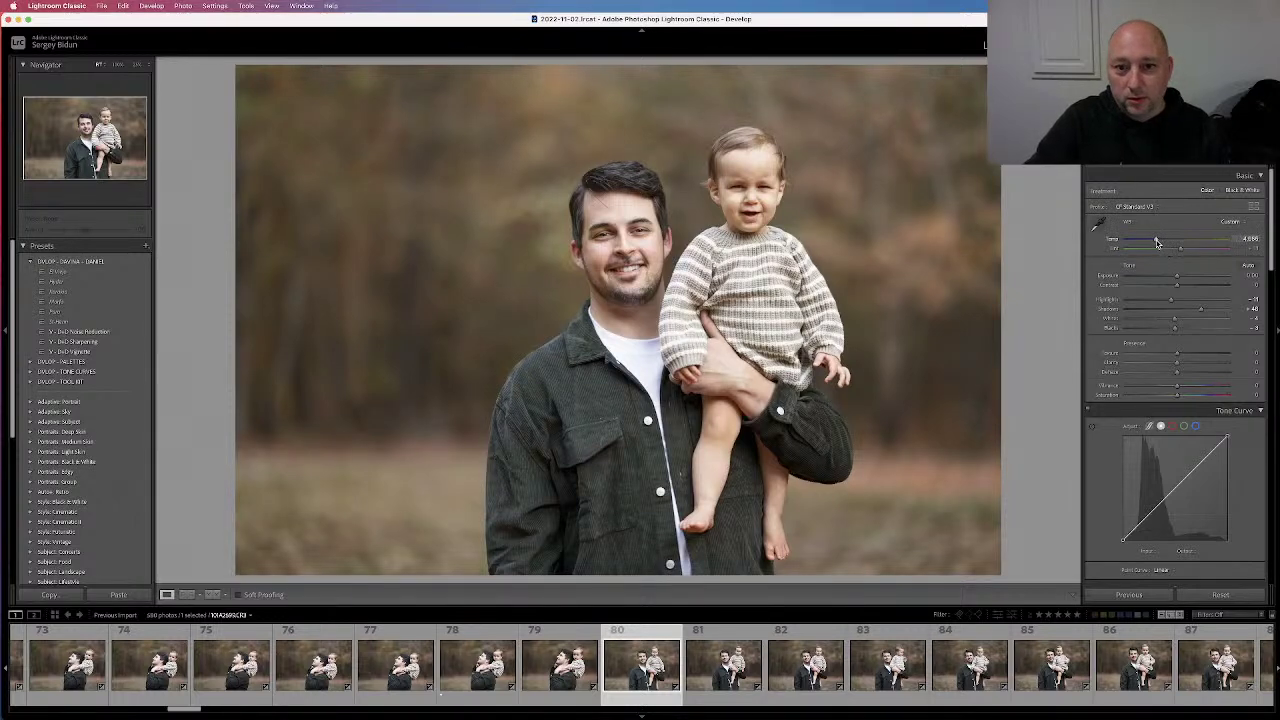
{"action": "left_click", "coordinate": [1166, 330]}
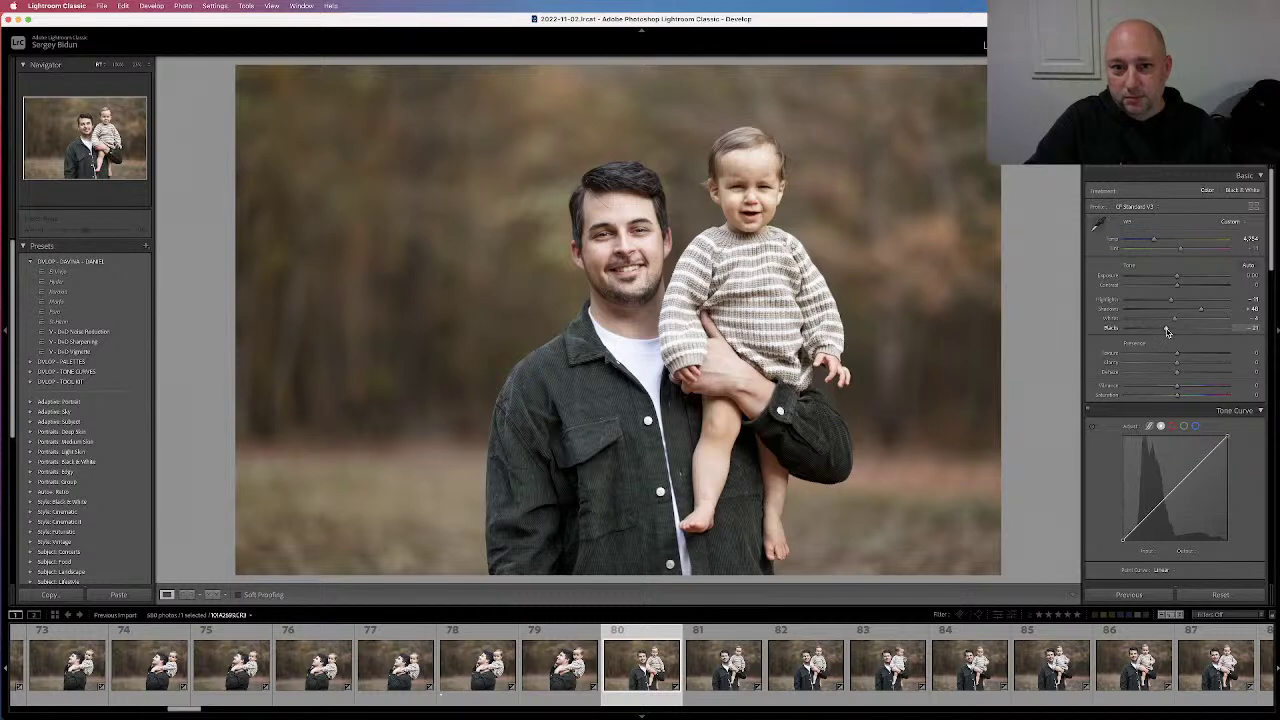
{"action": "left_click_drag", "start_coordinate": [1176, 278], "coordinate": [1180, 278]}
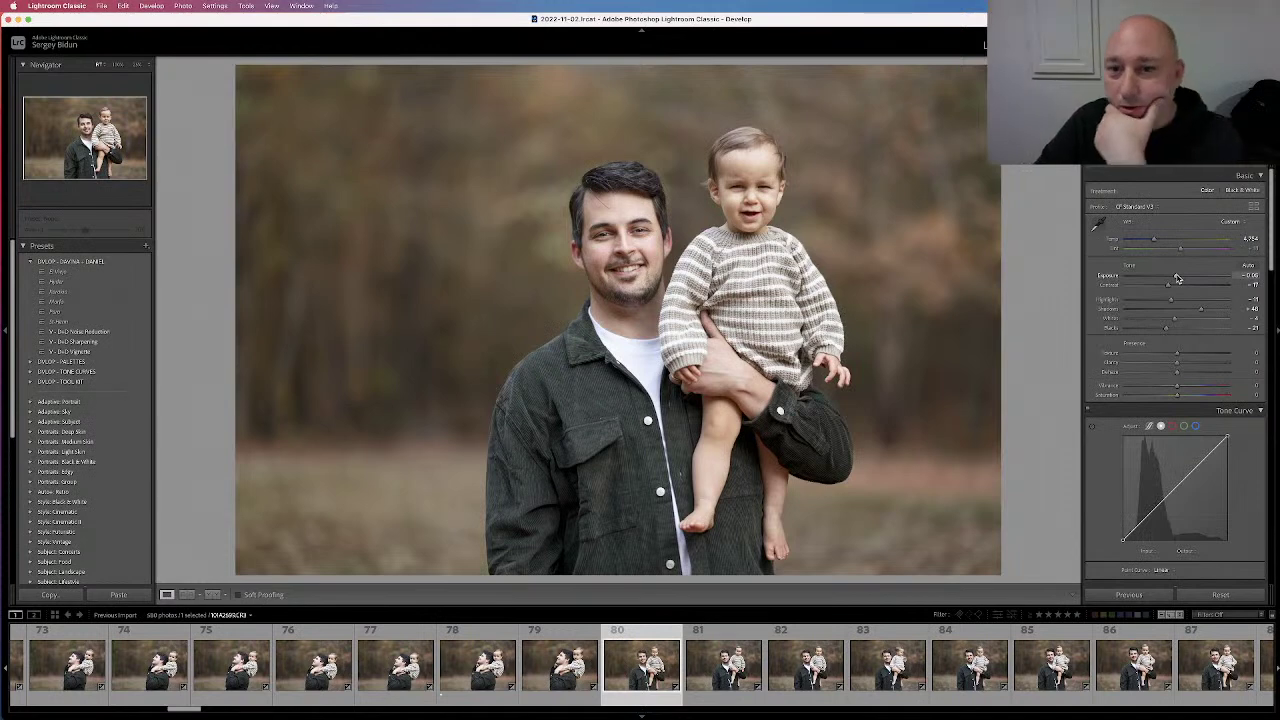
Refine the portrait with whites +17, lower highlights, slight texture, clarity and dehaze, temperature 4,813 and contrast −20
{"action": "left_click_drag", "start_coordinate": [1171, 299], "coordinate": [1176, 355]}
{"action": "left_click_drag", "start_coordinate": [1176, 279], "coordinate": [1177, 280]}
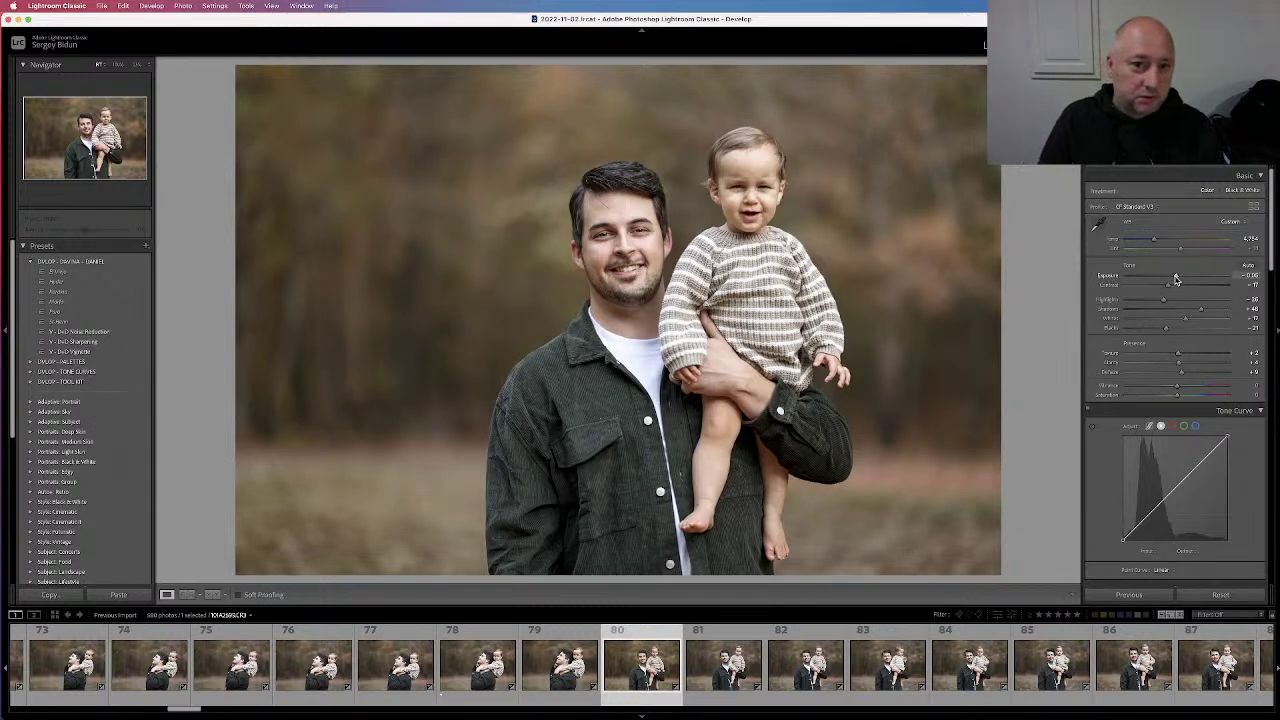
{"action": "left_click_drag", "start_coordinate": [1155, 242], "coordinate": [1158, 242]}
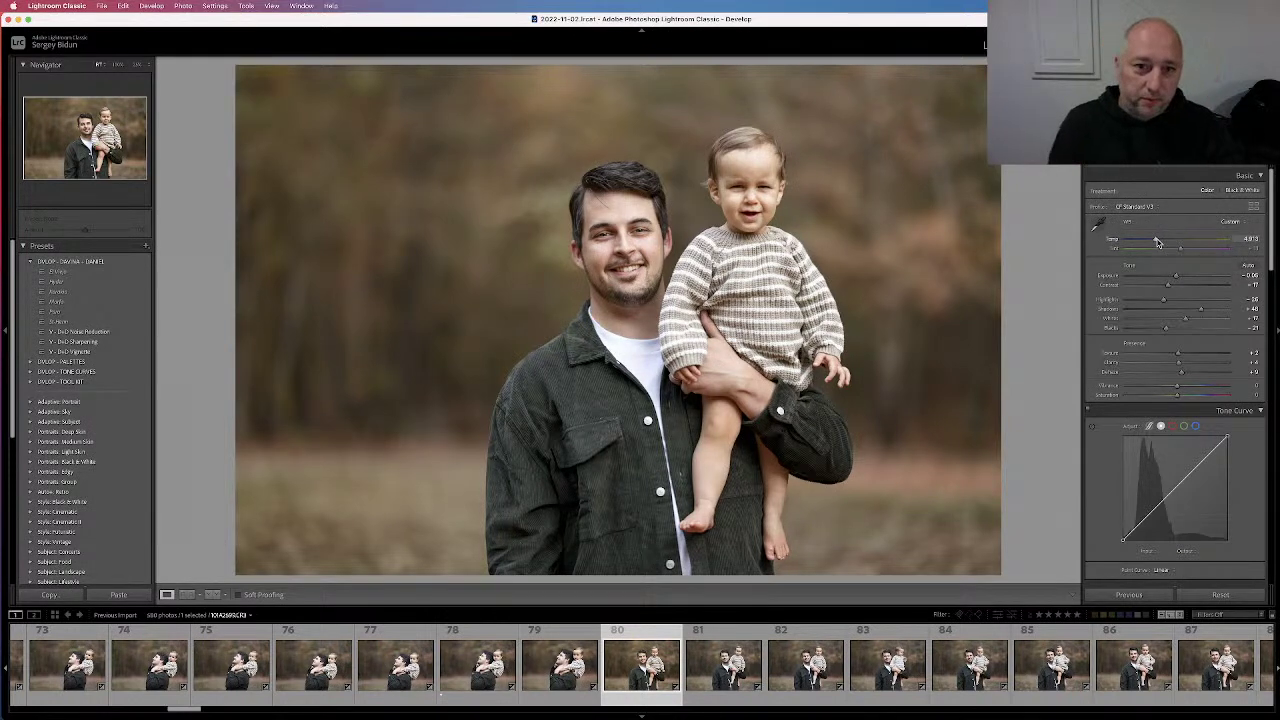
{"action": "left_click_drag", "start_coordinate": [1163, 289], "coordinate": [1165, 289]}
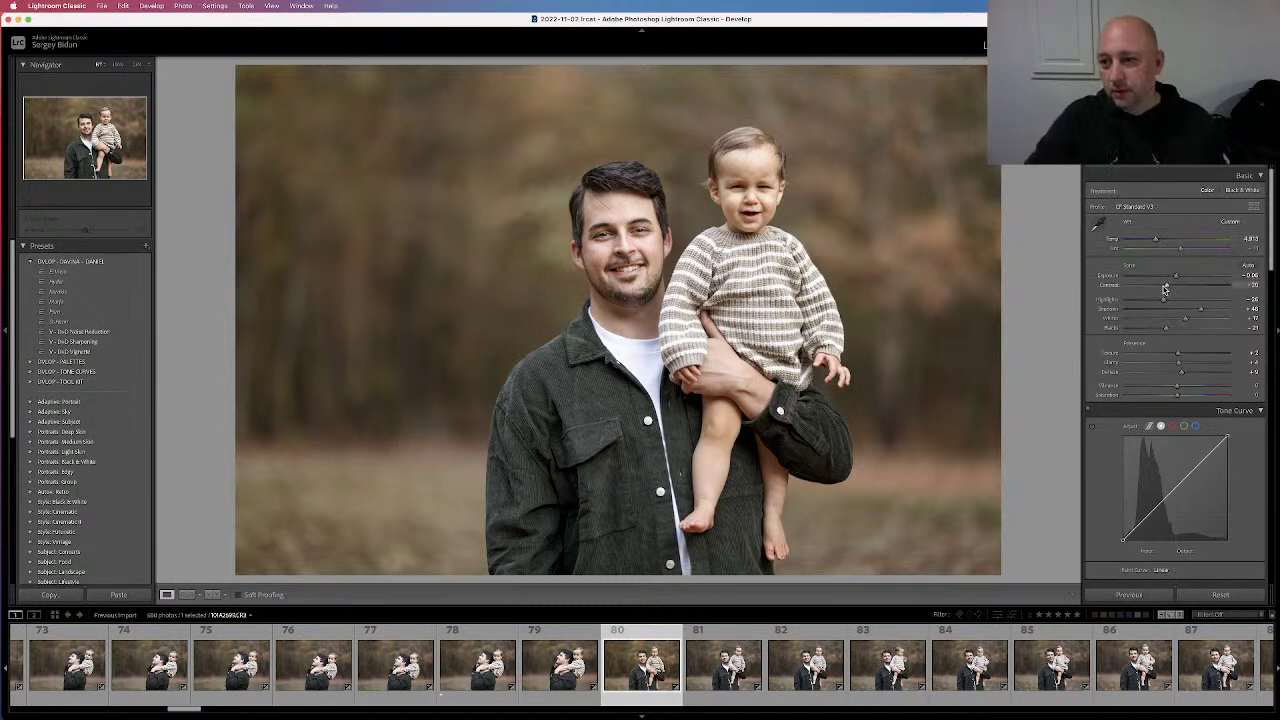
Inspect the father's and baby's faces in the edited portrait at full magnification and return to the whole image
{"action": "left_click", "coordinate": [614, 213]}
{"action": "left_click", "coordinate": [614, 213]}
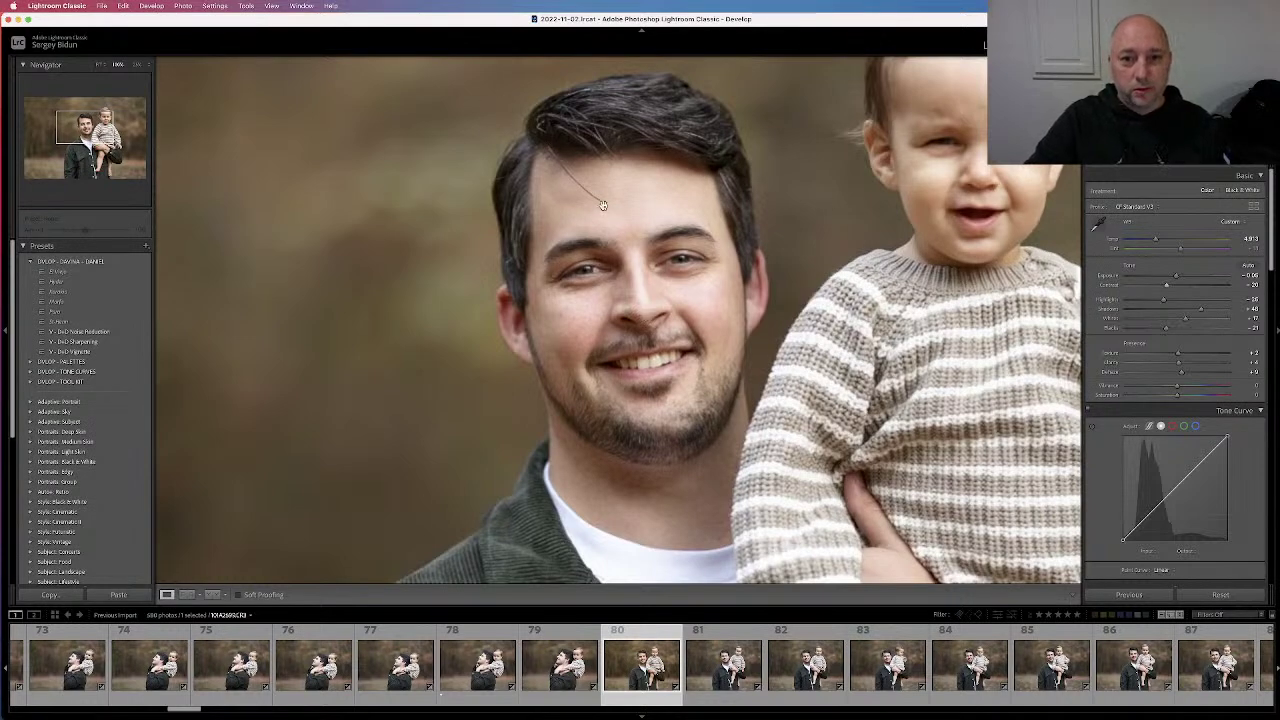
{"action": "left_click_drag", "start_coordinate": [643, 352], "coordinate": [456, 346]}
{"action": "left_click_drag", "start_coordinate": [580, 214], "coordinate": [688, 229]}
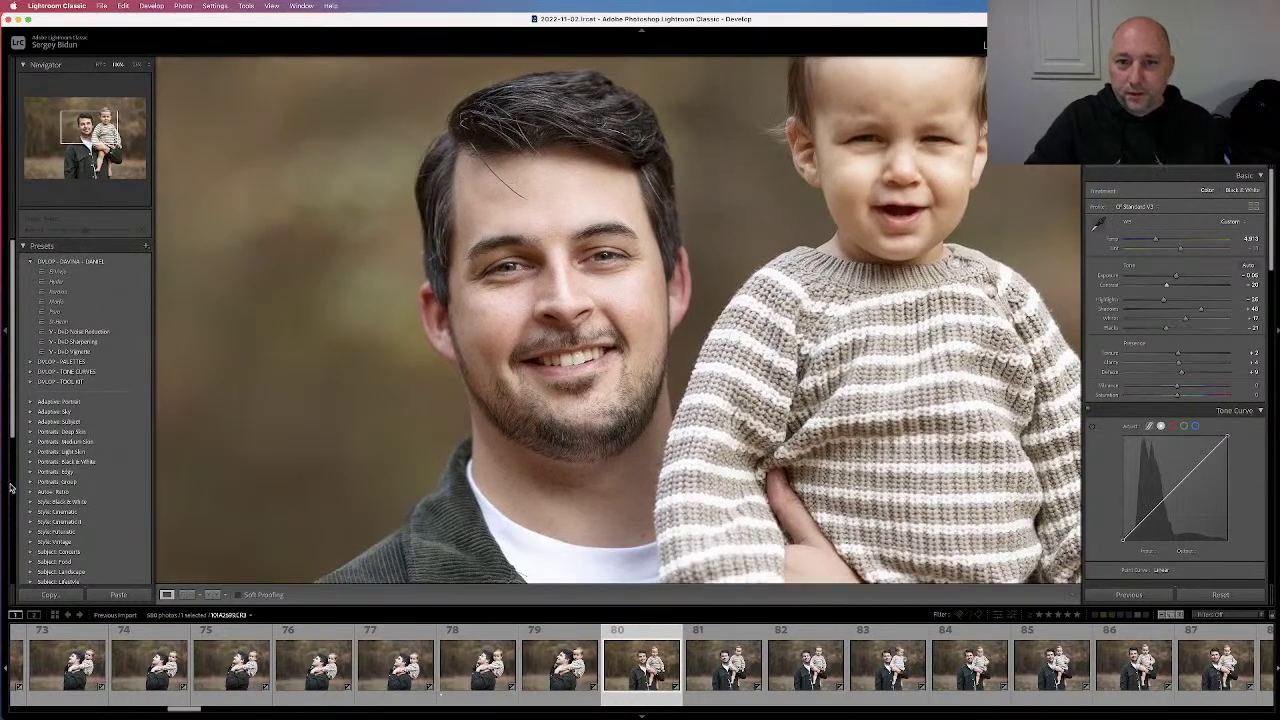
{"action": "left_click_drag", "start_coordinate": [734, 345], "coordinate": [693, 404]}
{"action": "left_click", "coordinate": [693, 404]}
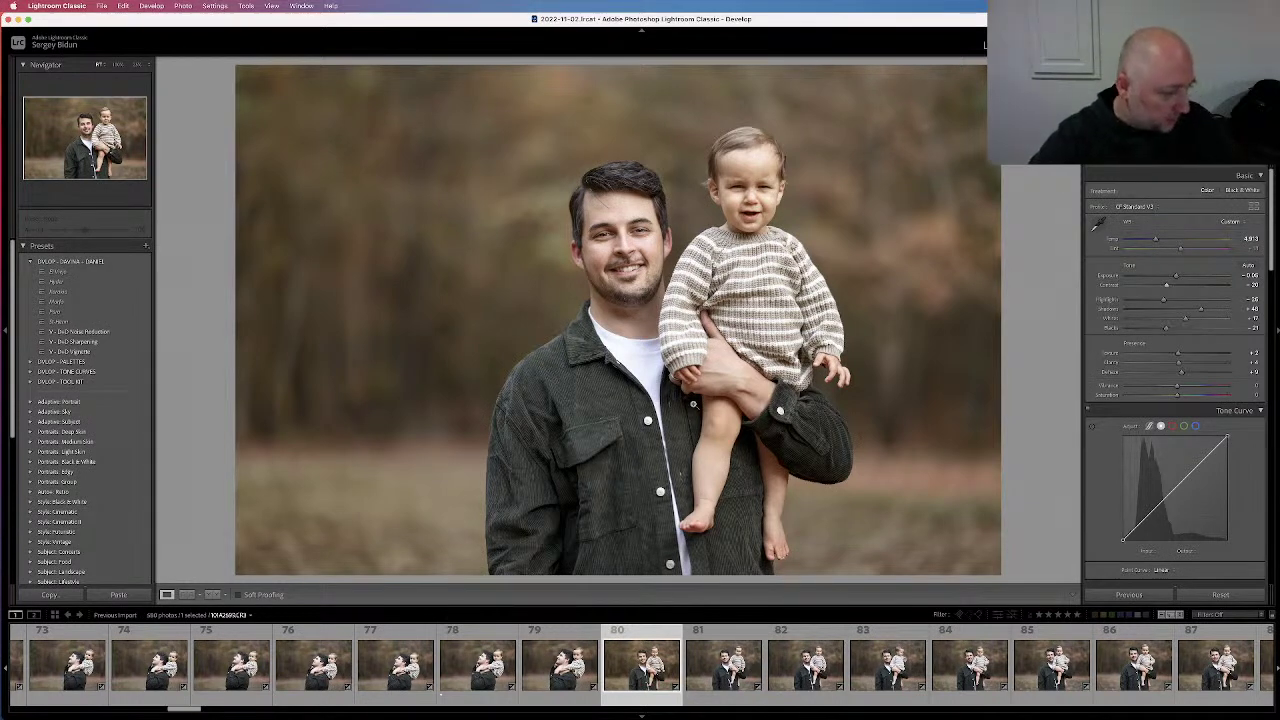
Move on from the edited portrait and return to the Library's single-photo view
{"action": "key", "text": "Right"}
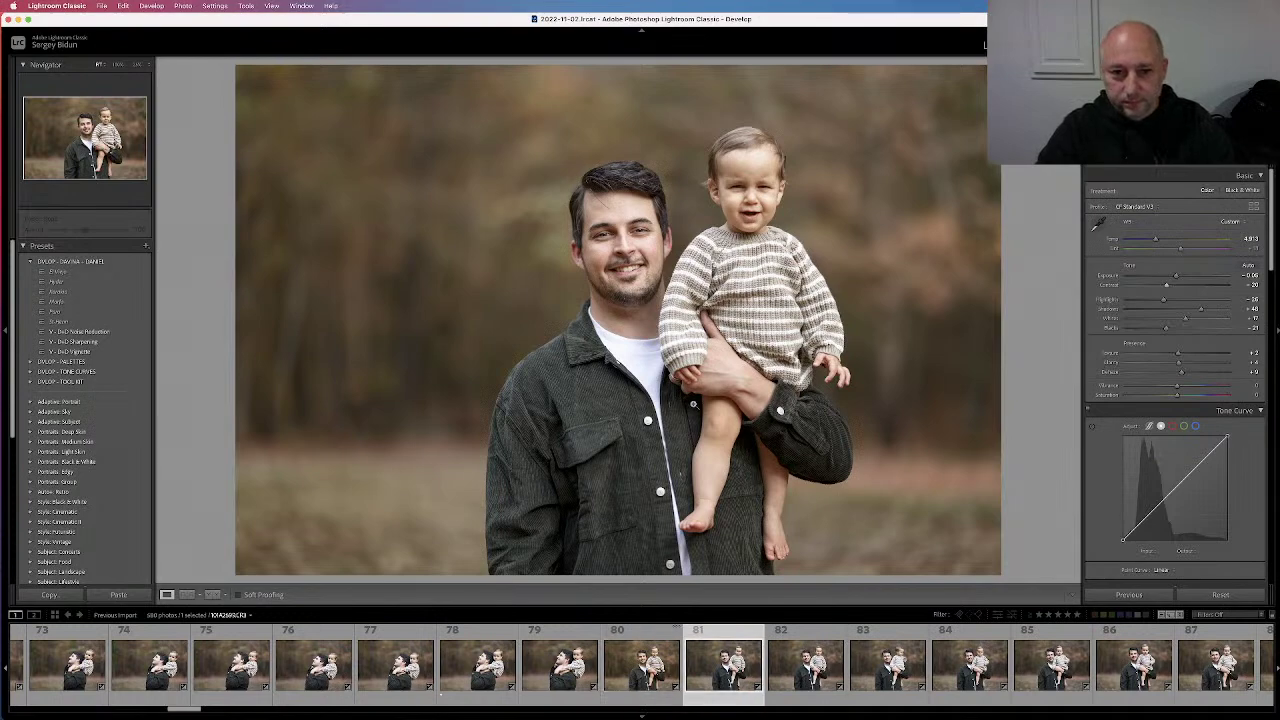
{"action": "key", "text": "Right"}
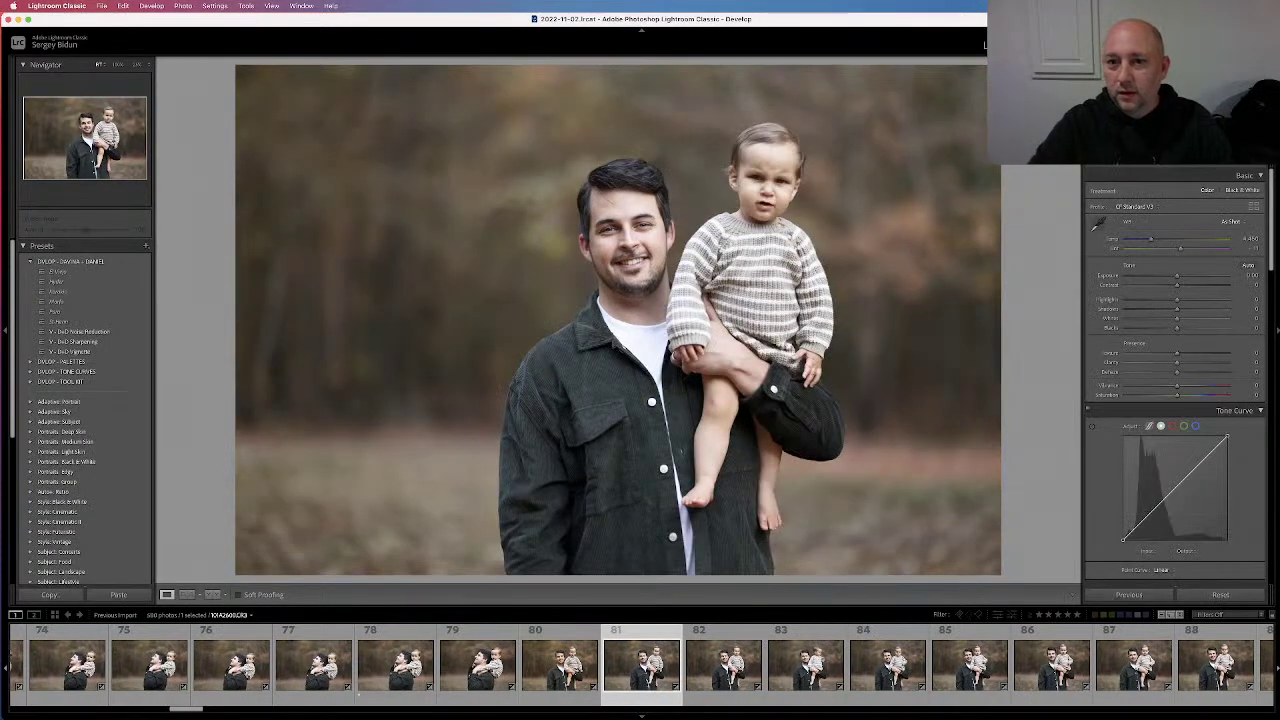
{"action": "key", "text": "e"}
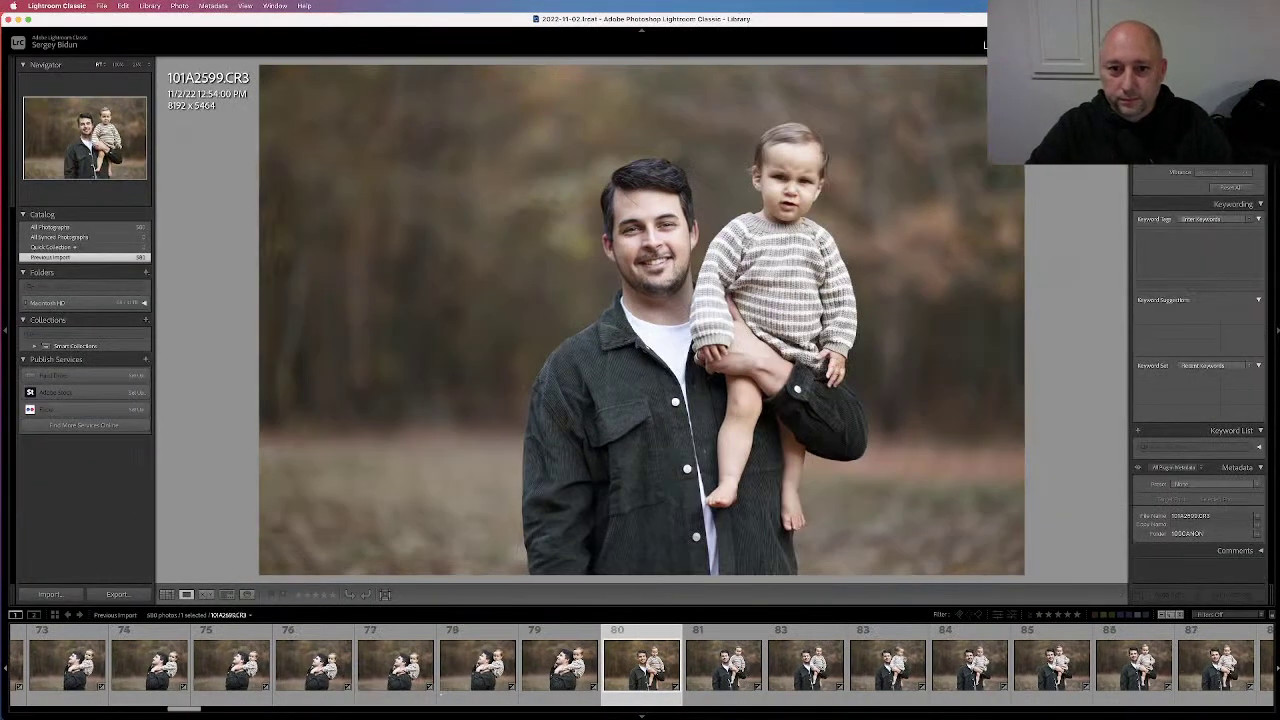
Compare the first shots of the father holding the baby on his arm and rate 101A2601.CR3 one star
{"action": "key", "text": "Right"}
{"action": "key", "text": "Right"}
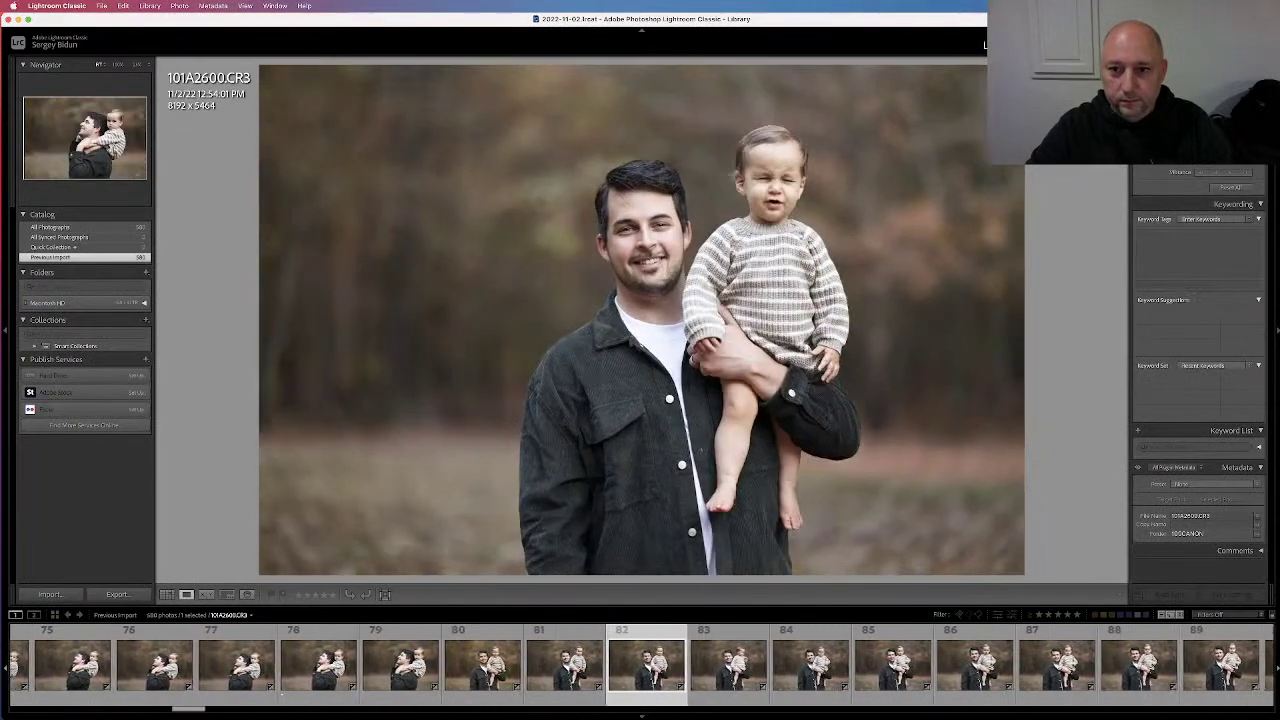
{"action": "key", "text": "Right"}
{"action": "key", "text": "Right"}
{"action": "key", "text": "Left"}
{"action": "key", "text": "Left"}
{"action": "key", "text": "Left"}
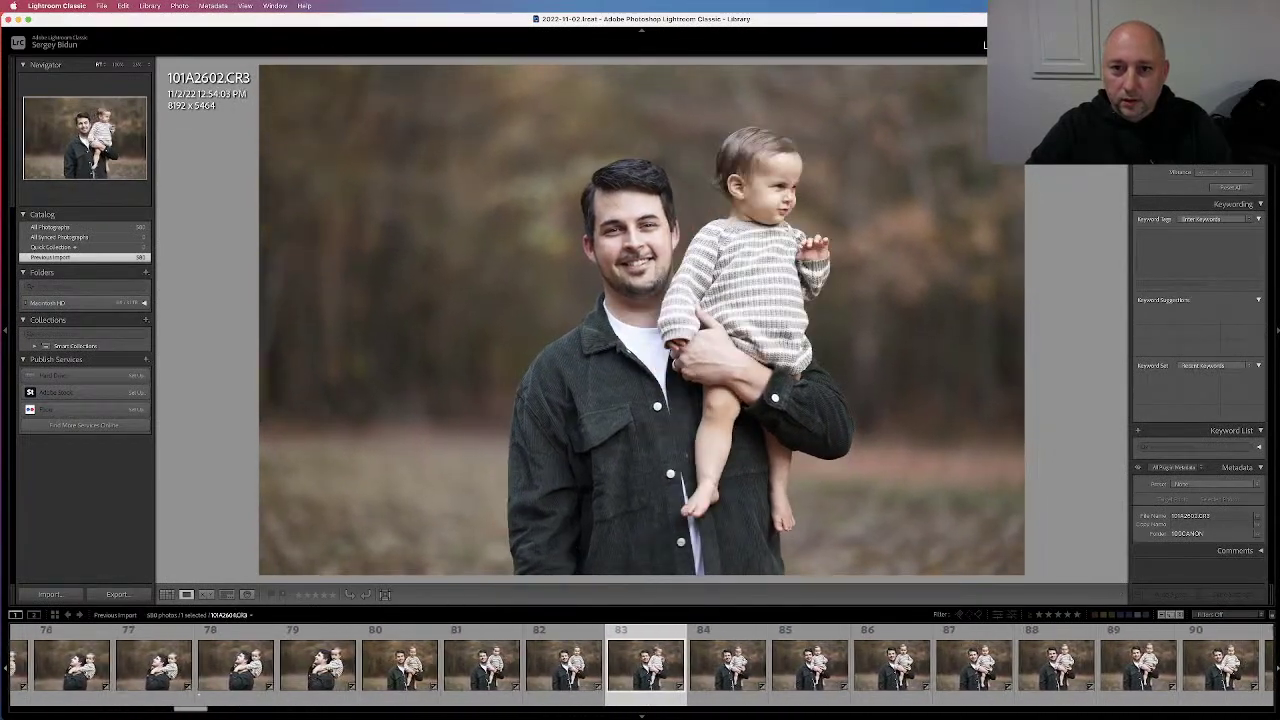
{"action": "key", "text": "Right"}
{"action": "key", "text": "Right"}
{"action": "key", "text": "Left"}
{"action": "key", "text": "Left"}
{"action": "key", "text": "1"}
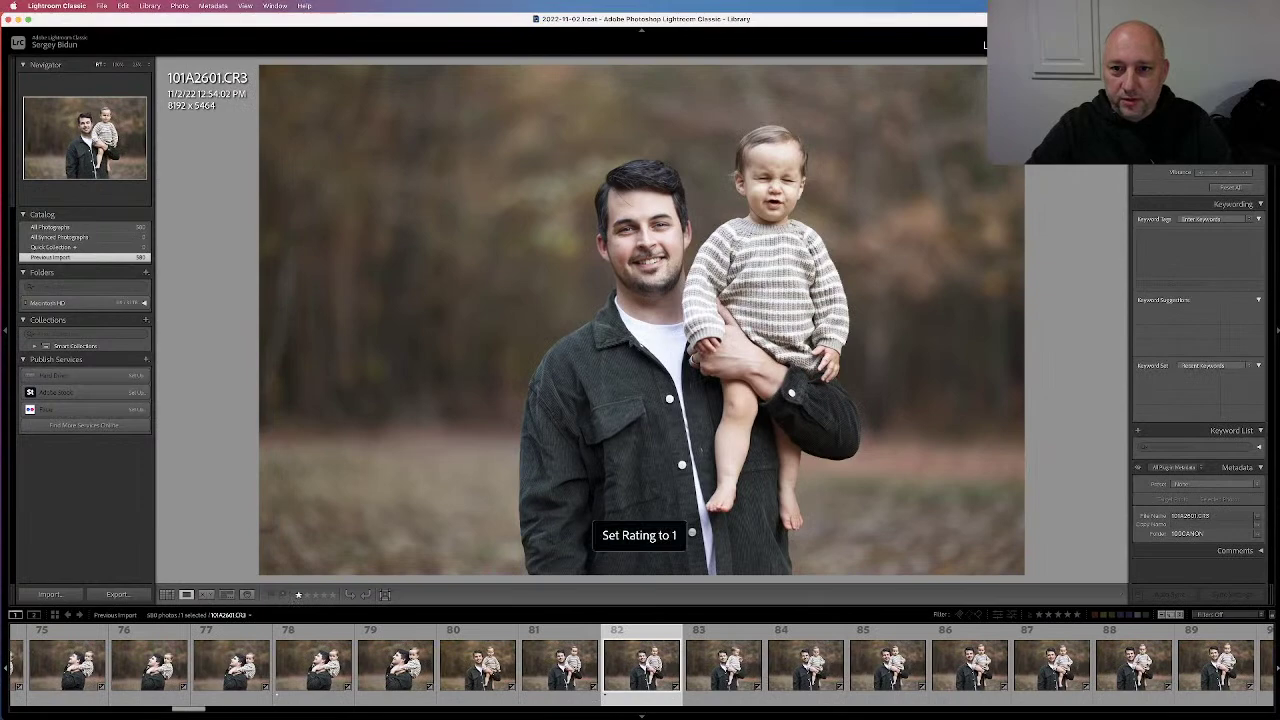
Compare the following father-and-baby shots and rate photo 85 in the sequence one star
{"action": "key", "text": "Right"}
{"action": "key", "text": "Right"}
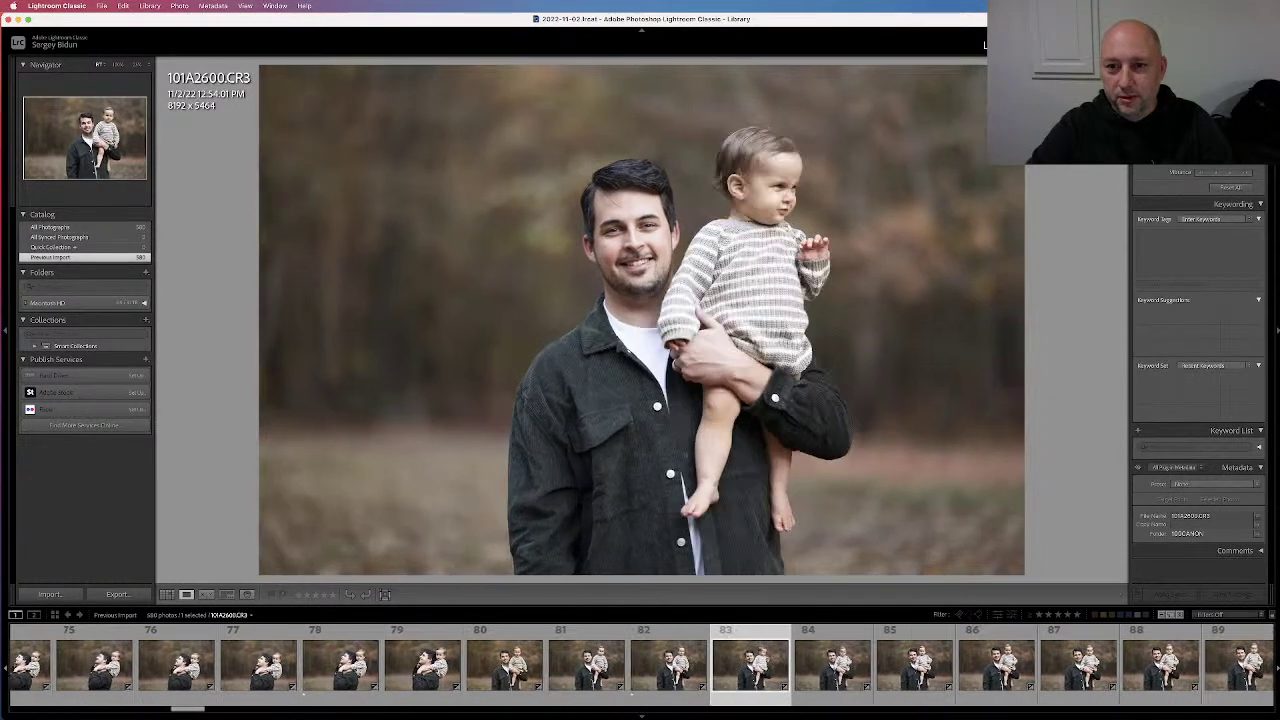
{"action": "key", "text": "Right"}
{"action": "key", "text": "Right"}
{"action": "key", "text": "Left"}
{"action": "key", "text": "1"}
Go through the remaining shots of the father holding the baby up to the first portrait of all three
{"action": "key", "text": "Right"}
{"action": "key", "text": "Right"}
{"action": "key", "text": "Right"}
{"action": "key", "text": "Left"}
{"action": "key", "text": "Right"}
{"action": "key", "text": "Right"}
{"action": "key", "text": "Right"}
{"action": "key", "text": "Right"}
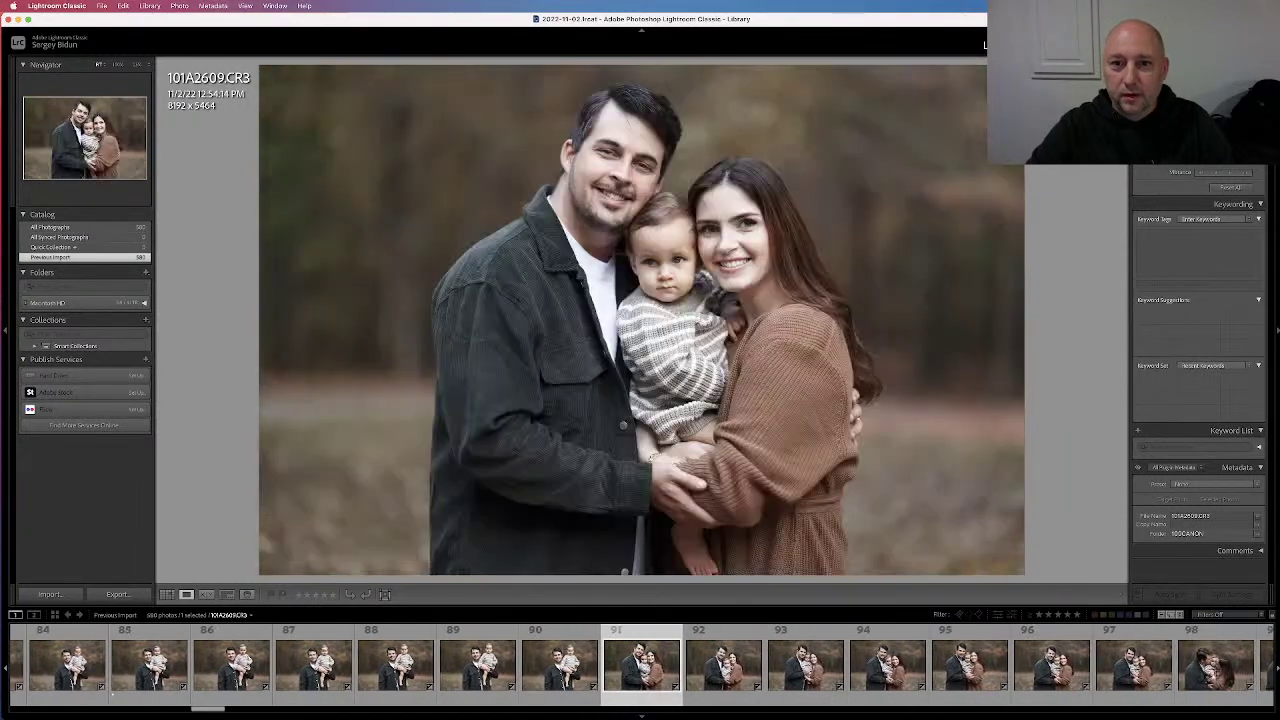
Go back over the last father-and-baby shots and rate photo 88 in the sequence one star
{"action": "key", "text": "Left"}
{"action": "key", "text": "Left"}
{"action": "key", "text": "Left"}
{"action": "key", "text": "Right"}
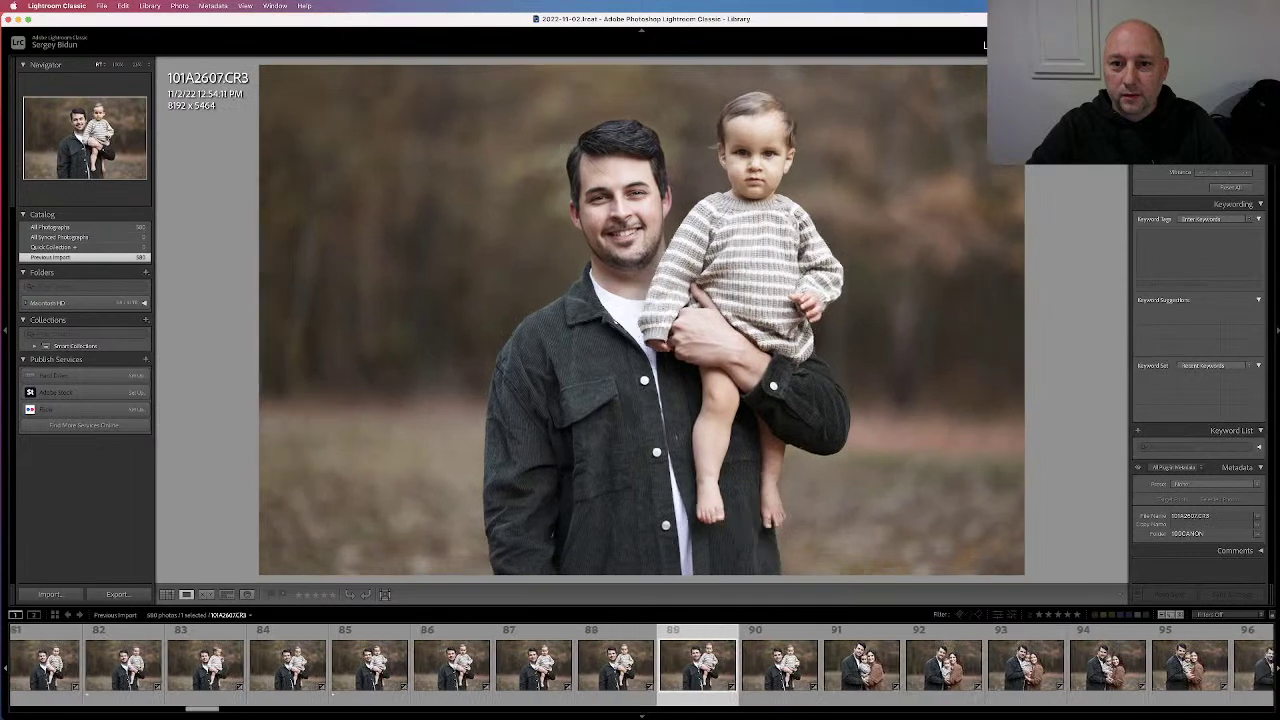
{"action": "key", "text": "Left"}
{"action": "key", "text": "1"}
Rate the last father-and-baby shot and the first portrait of the whole family, photos 90 and 91, one star each
{"action": "key", "text": "Right"}
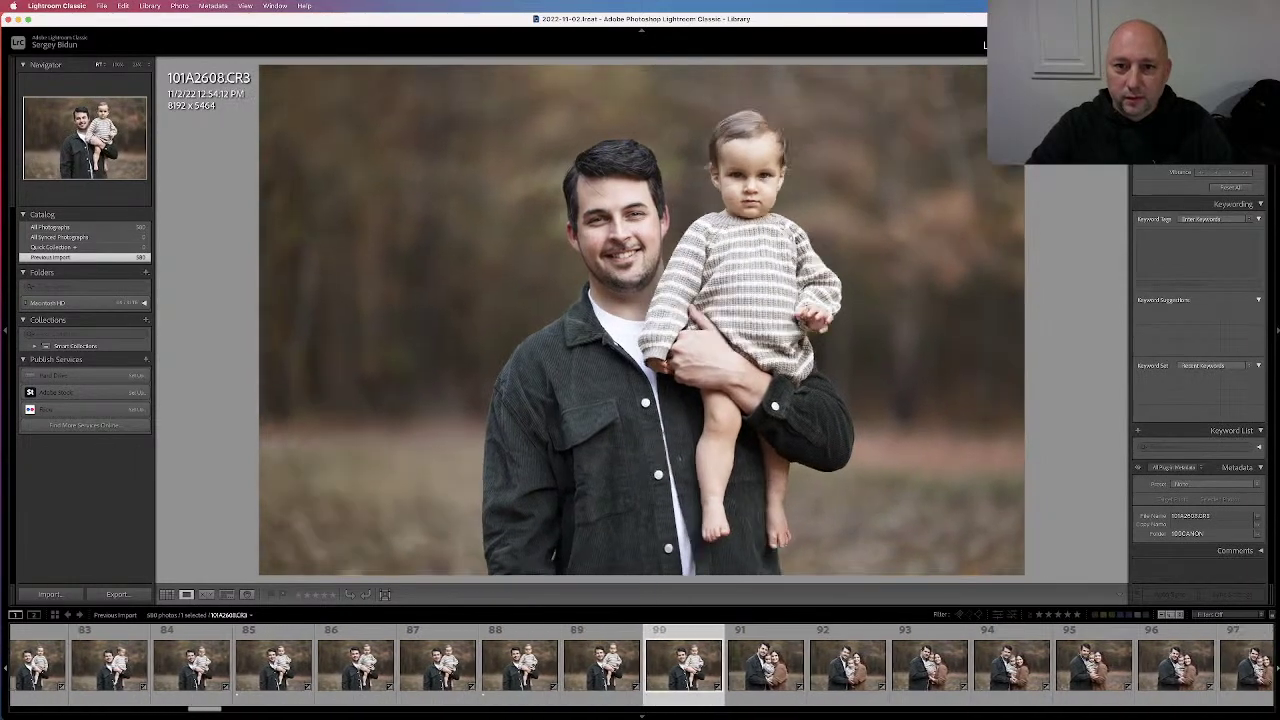
{"action": "key", "text": "Right"}
{"action": "key", "text": "Right"}
{"action": "key", "text": "1"}
{"action": "key", "text": "Right"}
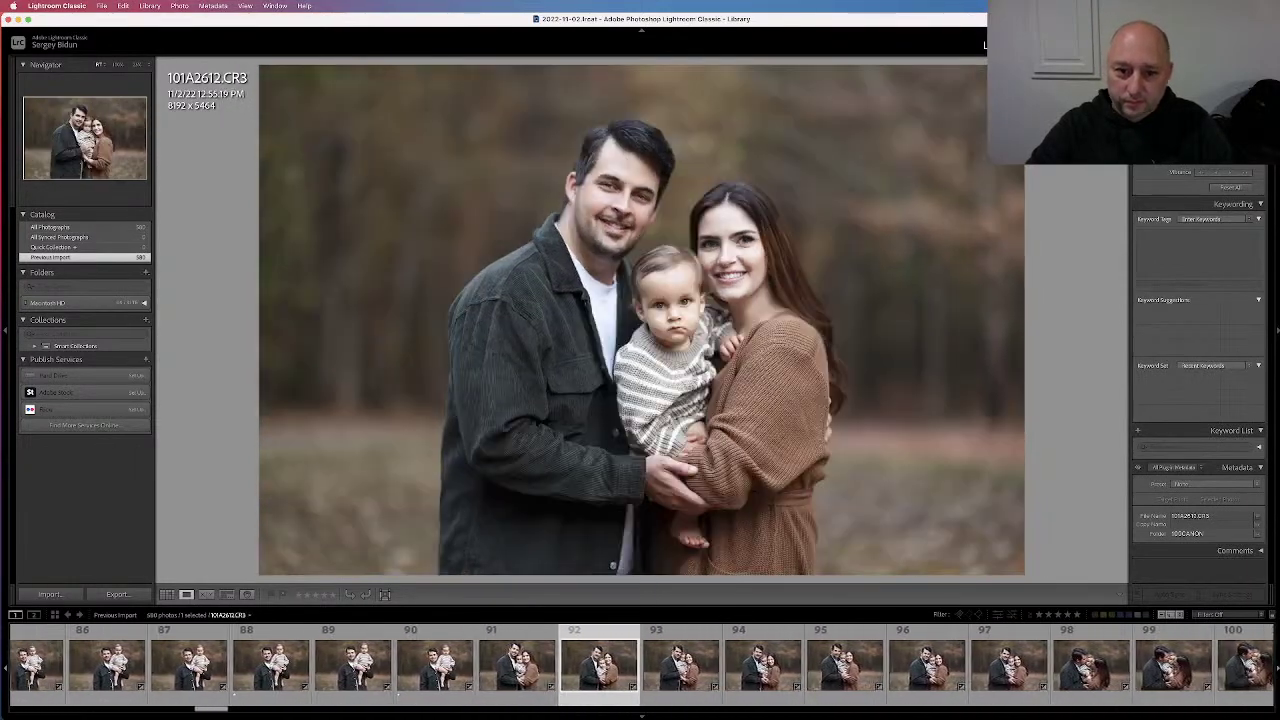
{"action": "key", "text": "Left"}
{"action": "key", "text": "Right"}
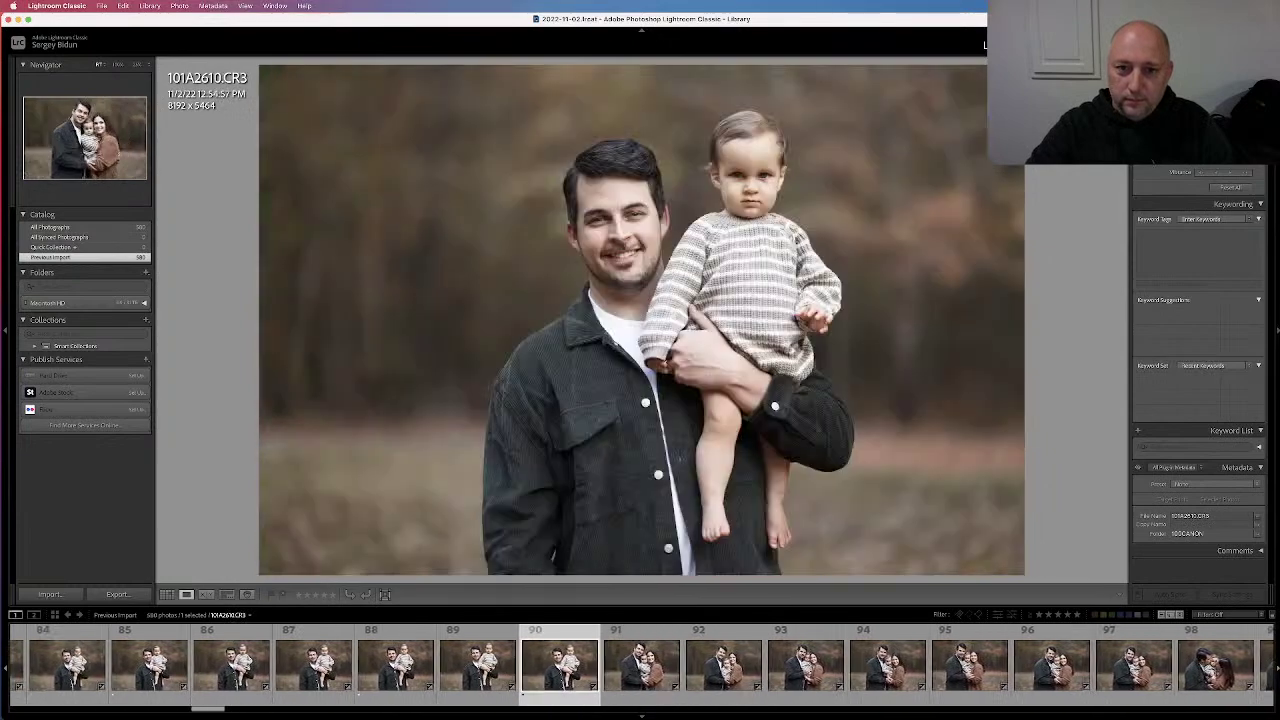
{"action": "key", "text": "1"}
Compare the remaining posed portraits of the whole family and rate the last one, photo 97, one star
{"action": "key", "text": "Right"}
{"action": "key", "text": "Right"}
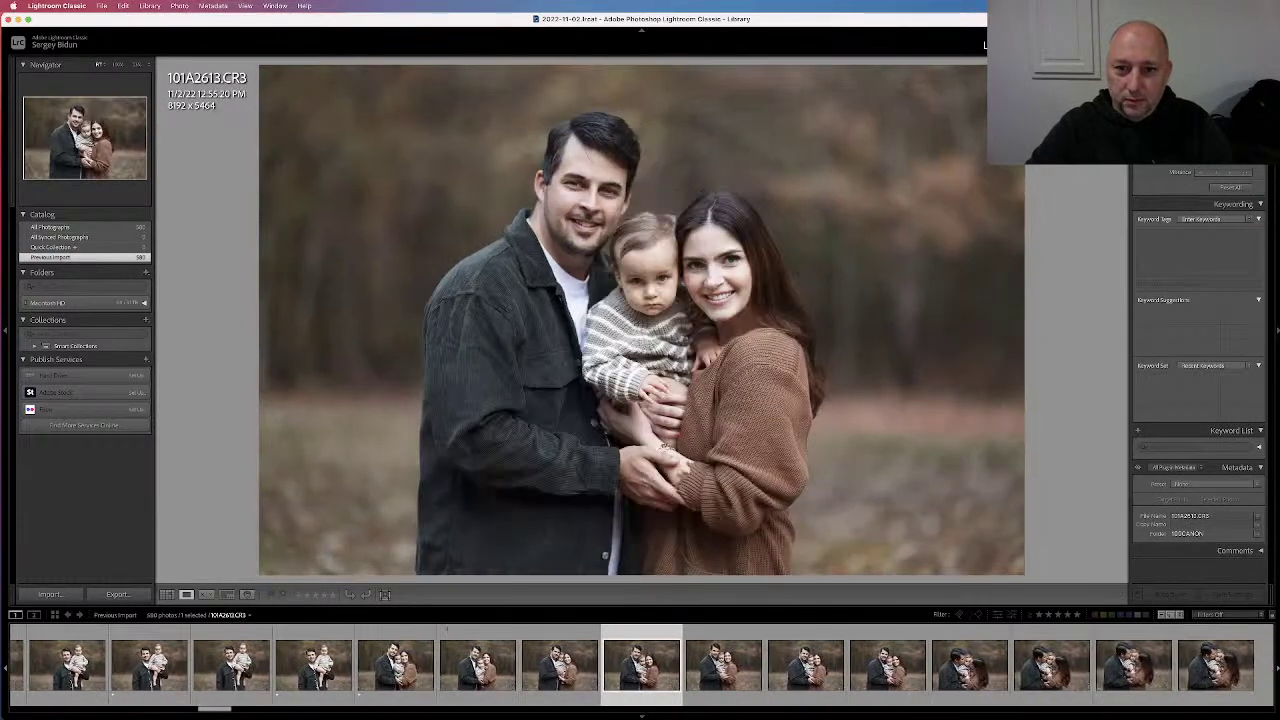
{"action": "key", "text": "Right"}
{"action": "key", "text": "Right"}
{"action": "key", "text": "Right"}
{"action": "key", "text": "Right"}
{"action": "key", "text": "Left"}
{"action": "key", "text": "Left"}
{"action": "key", "text": "Right"}
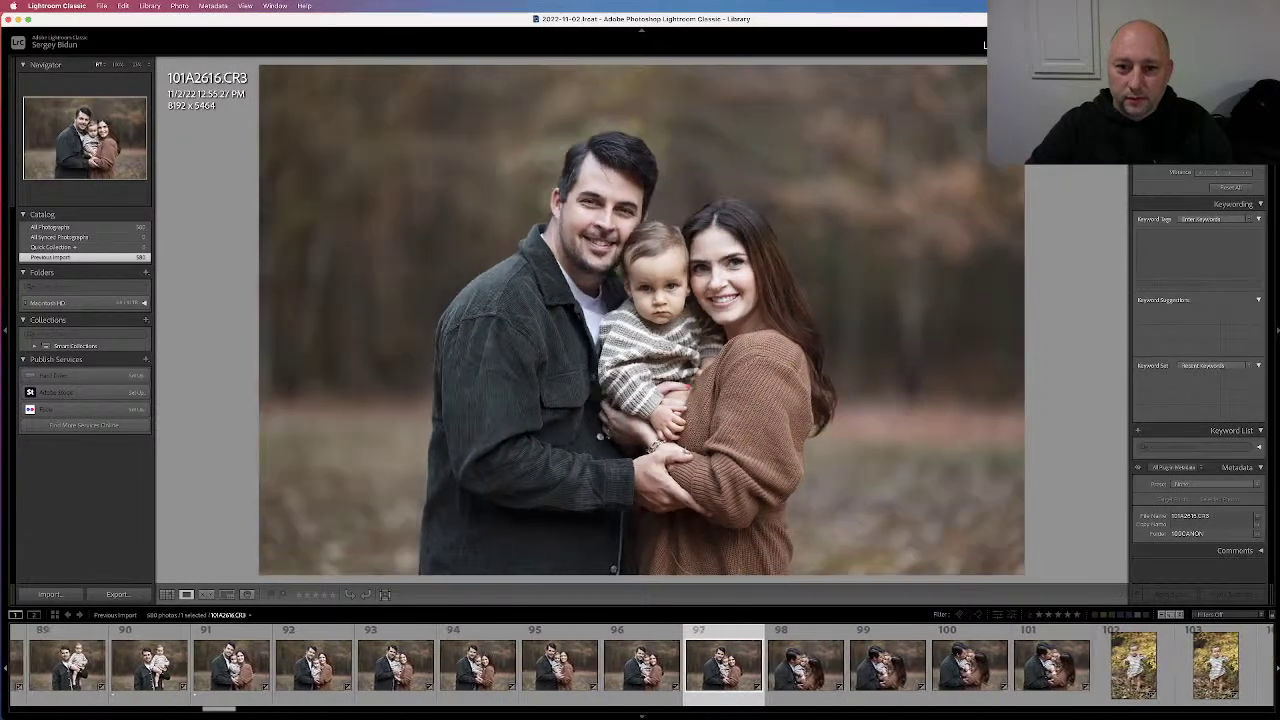
Go through the shots of both parents kissing the baby and rate the last one, 101A2620.CR3, one star
{"action": "key", "text": "Right"}
{"action": "key", "text": "Right"}
{"action": "key", "text": "Right"}
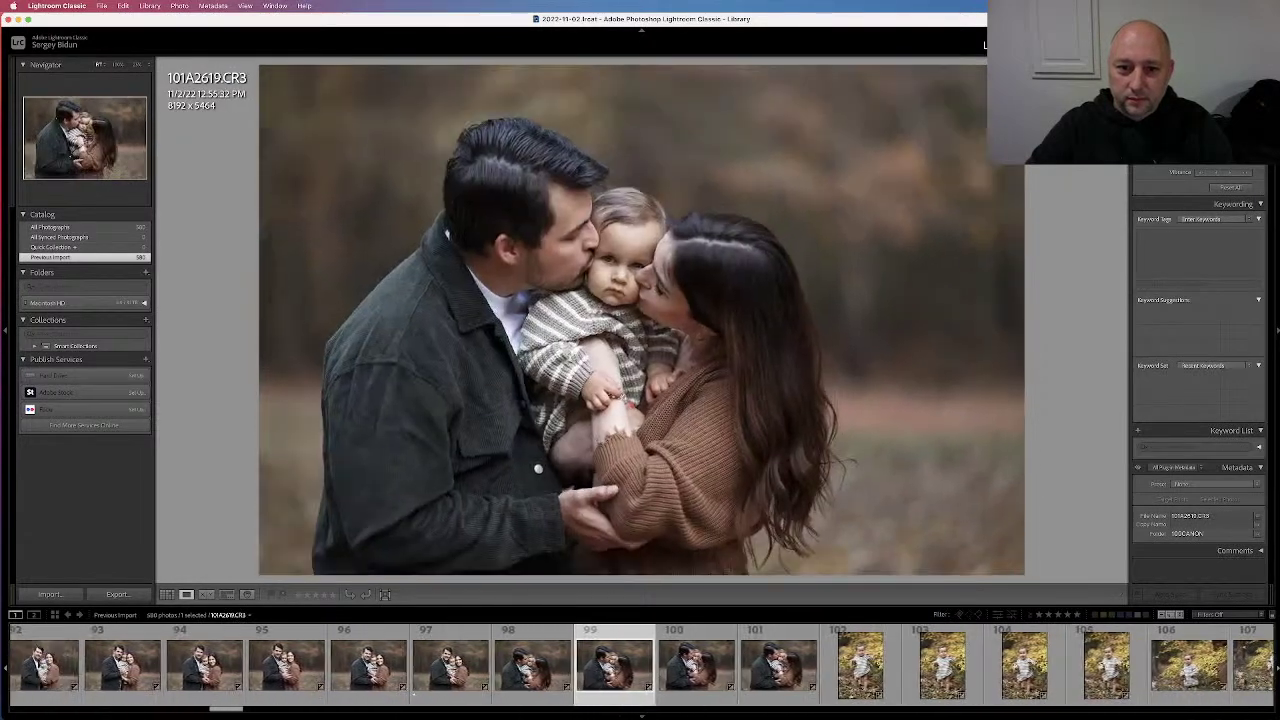
{"action": "key", "text": "Right"}
{"action": "key", "text": "Right"}
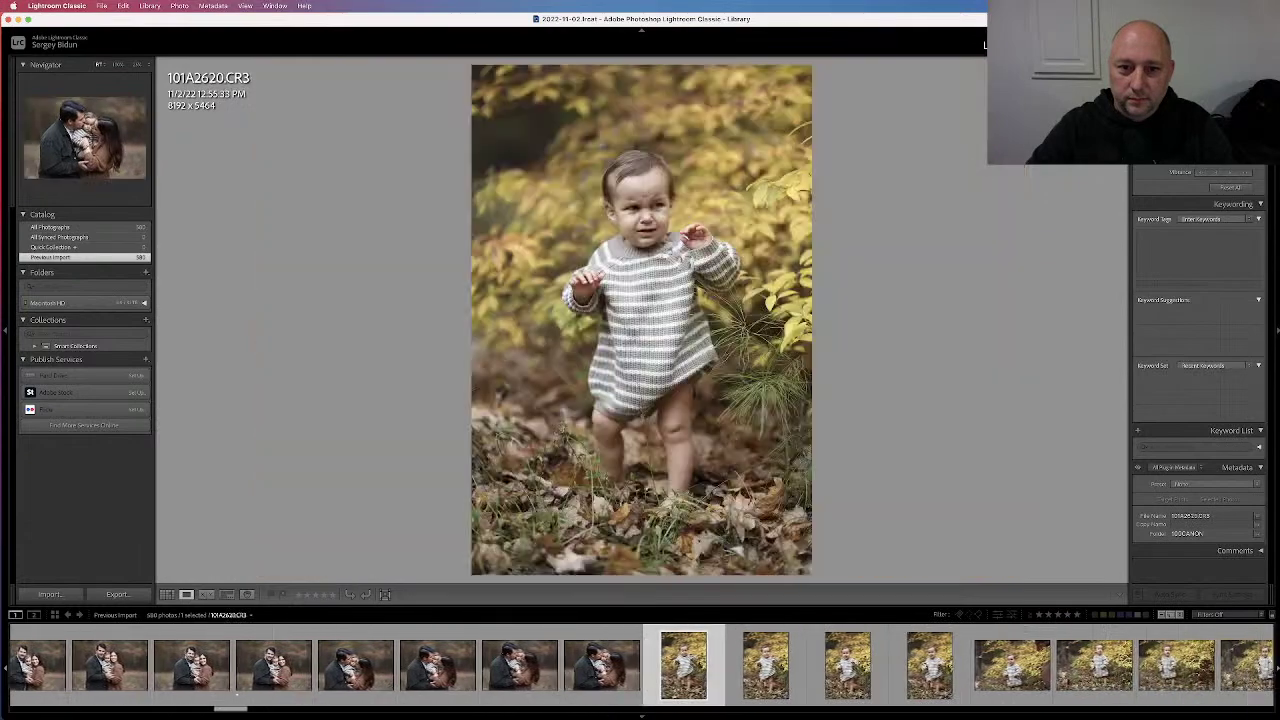
{"action": "key", "text": "Left"}
{"action": "key", "text": "1"}
Compare the shots of the parents kissing the baby back and forth, checking the baby's expression and the poses
{"action": "key", "text": "Left"}
{"action": "key", "text": "Left"}
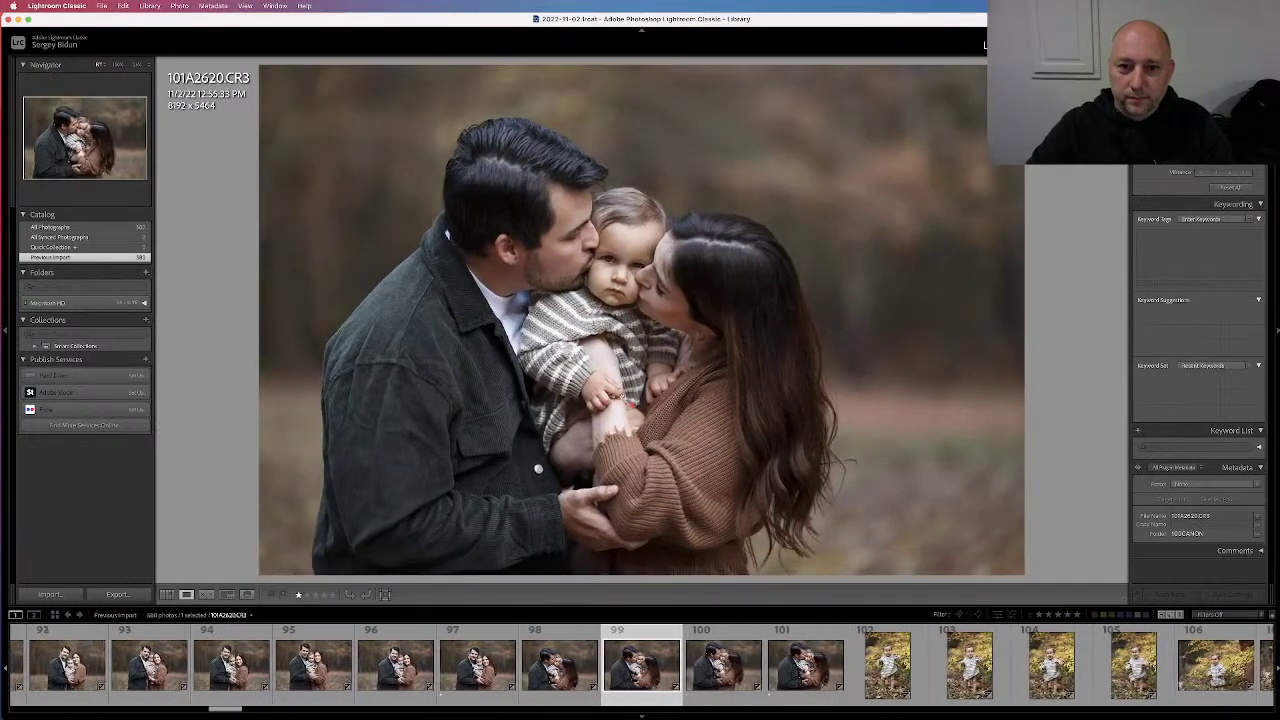
{"action": "key", "text": "Left"}
{"action": "key", "text": "Left"}
{"action": "key", "text": "Right"}
{"action": "key", "text": "Right"}
{"action": "key", "text": "Right"}
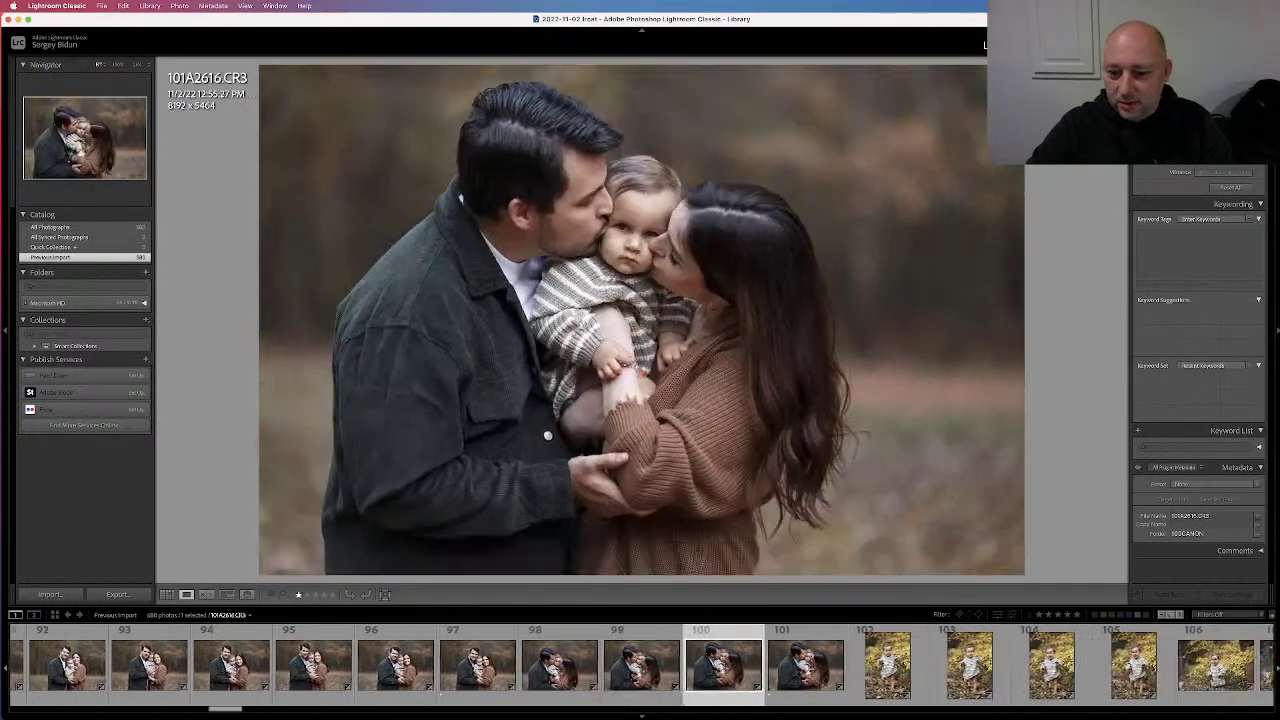
{"action": "key", "text": "Right"}
{"action": "key", "text": "Left"}
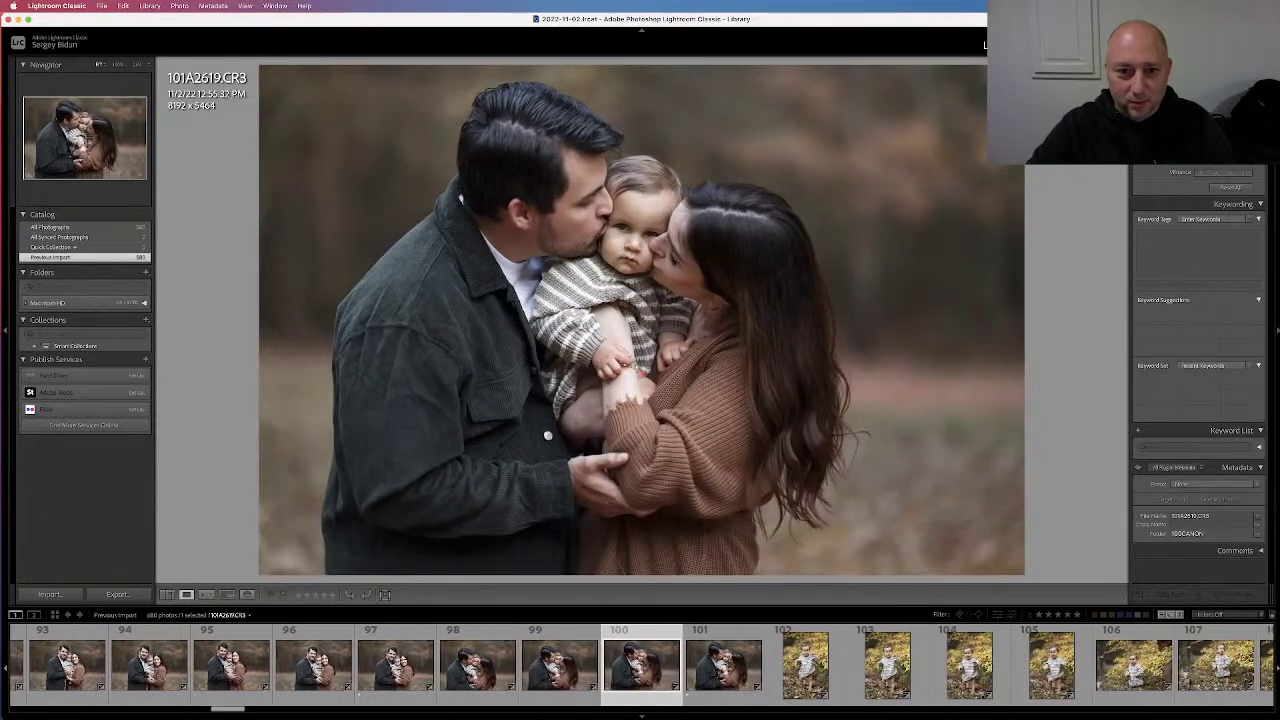
Go back from the kissing shots to the posed family portraits and compare photos 91 and 92
{"action": "key", "text": "Left"}
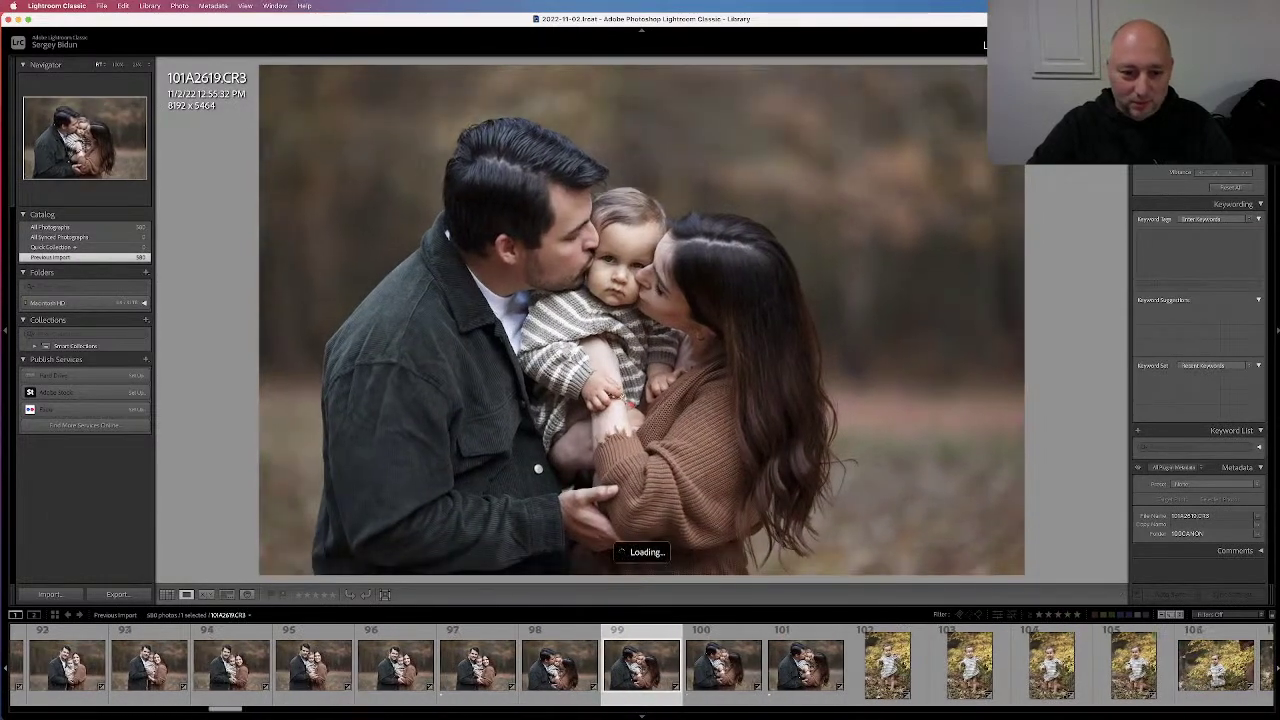
{"action": "key", "text": "Left"}
{"action": "key", "text": "Left"}
{"action": "key", "text": "Left"}
{"action": "key", "text": "Left"}
{"action": "key", "text": "Left"}
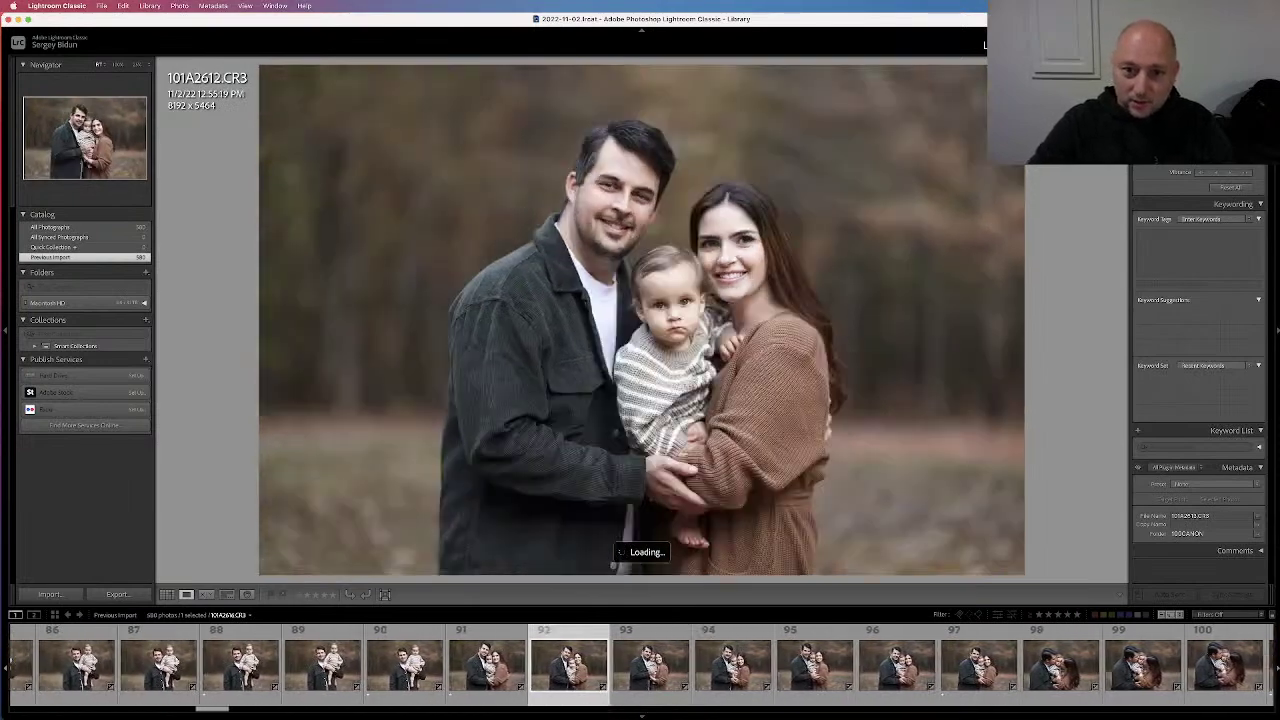
{"action": "key", "text": "Left"}
{"action": "key", "text": "Left"}
{"action": "key", "text": "Left"}
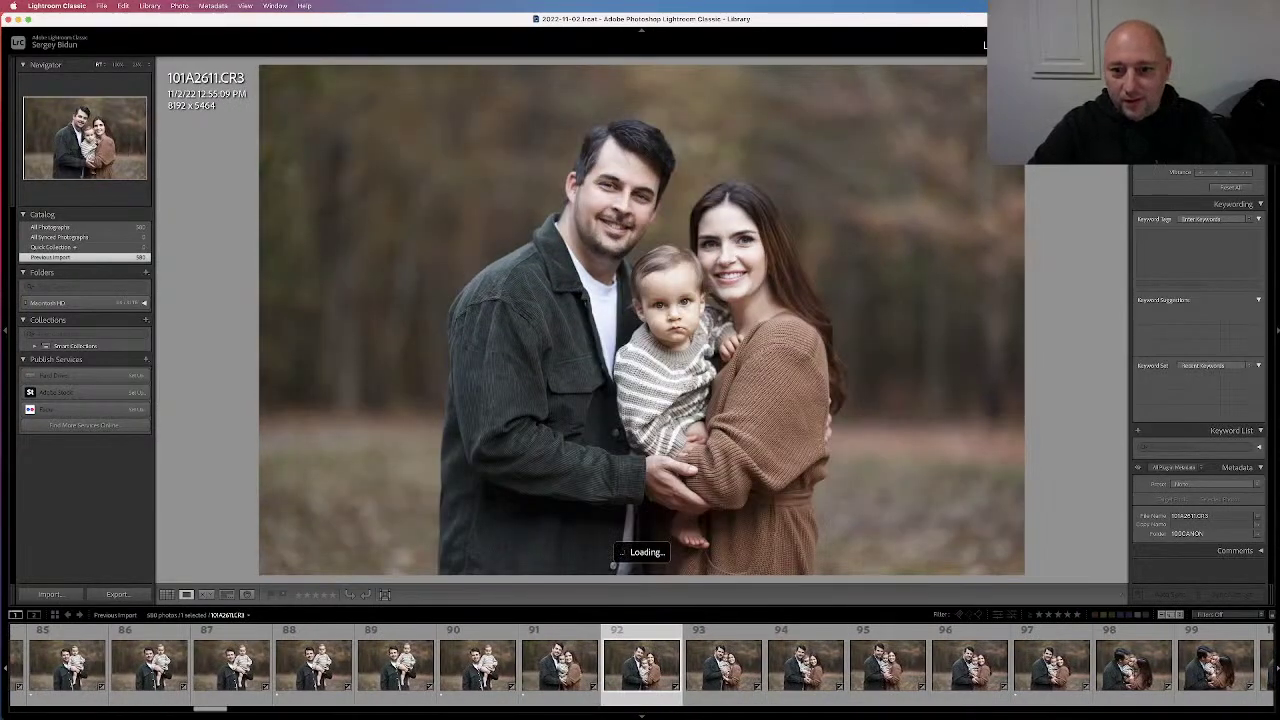
{"action": "key", "text": "Right"}
{"action": "key", "text": "Left"}
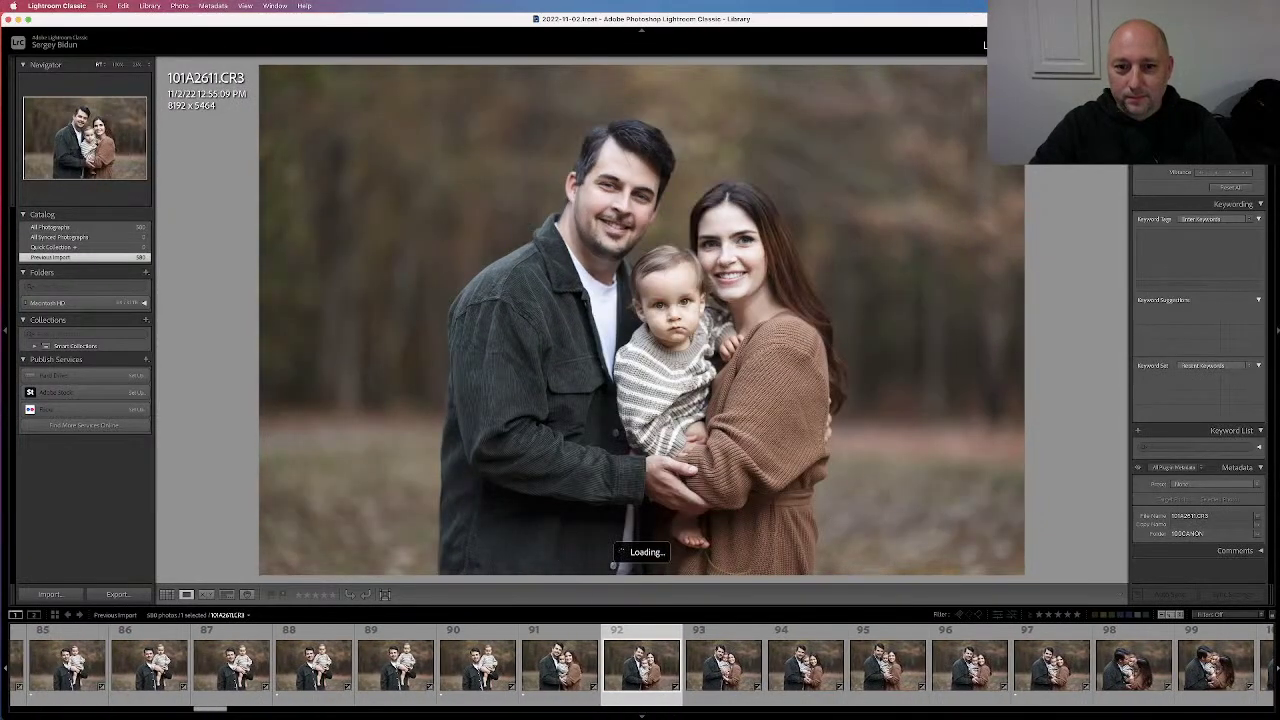
Move on to the upright shots of the baby in front of the yellow leaves and compare the first ones, photos 102 and 103
{"action": "key", "text": "Right"}
{"action": "key", "text": "Right"}
{"action": "key", "text": "Right"}
{"action": "key", "text": "Right"}
{"action": "key", "text": "Right"}
{"action": "key", "text": "Right"}
{"action": "key", "text": "Right"}
{"action": "key", "text": "Right"}
{"action": "key", "text": "Right"}
{"action": "key", "text": "Right"}
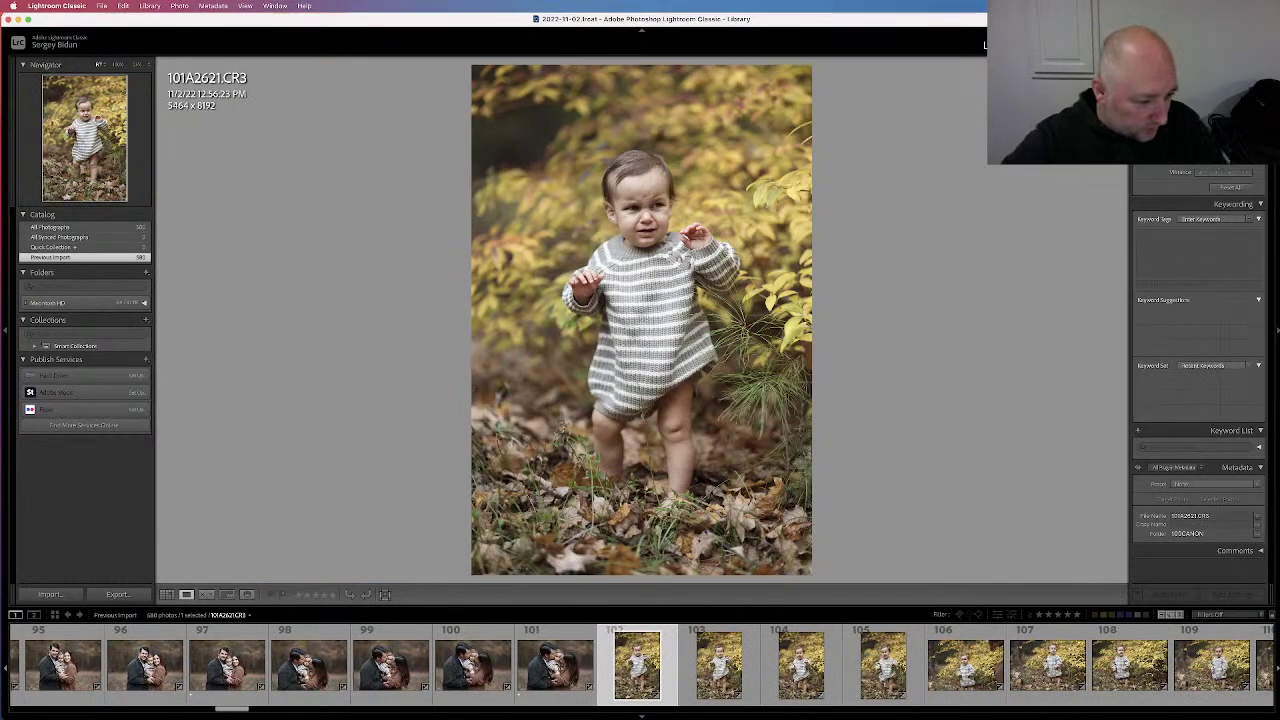
{"action": "key", "text": "Right"}
{"action": "key", "text": "Right"}
{"action": "key", "text": "Left"}
{"action": "key", "text": "Left"}
{"action": "key", "text": "Right"}
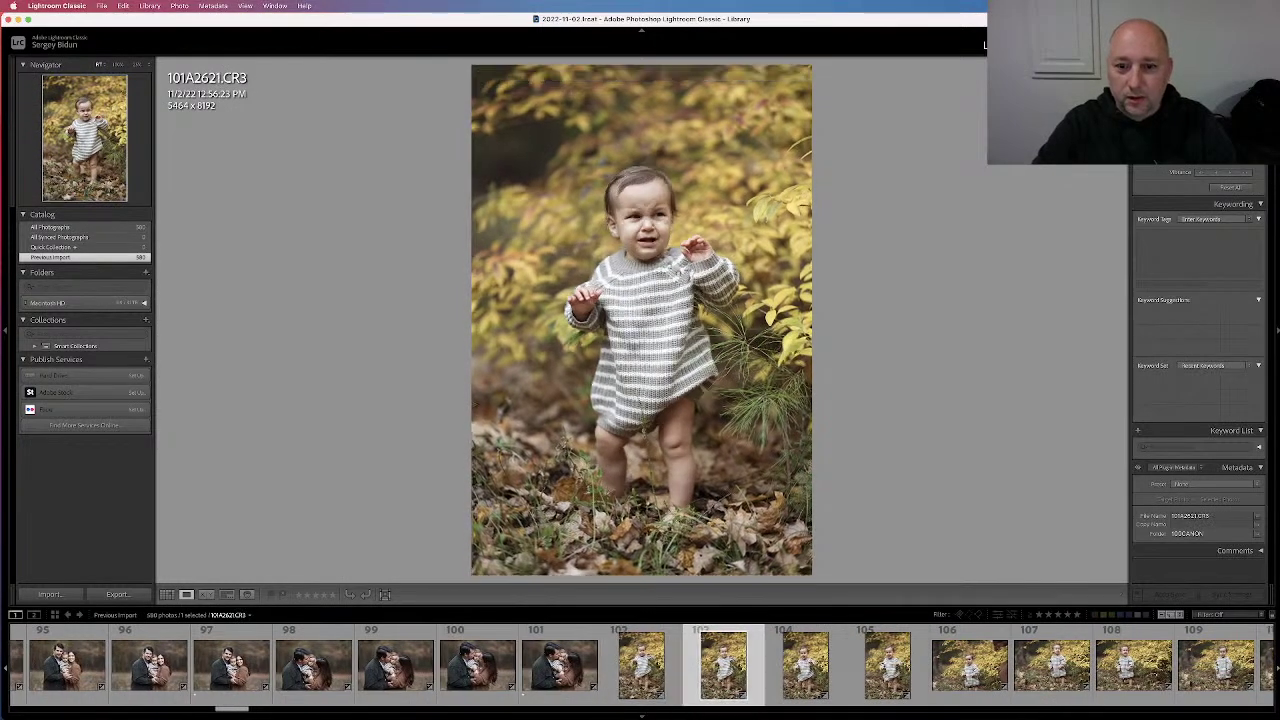
Compare the upright baby shots up to photo 105 and rate photo 104, 101A2623.CR3, one star
{"action": "key", "text": "Right"}
{"action": "key", "text": "Right"}
{"action": "key", "text": "Left"}
{"action": "key", "text": "Right"}
{"action": "key", "text": "Left"}
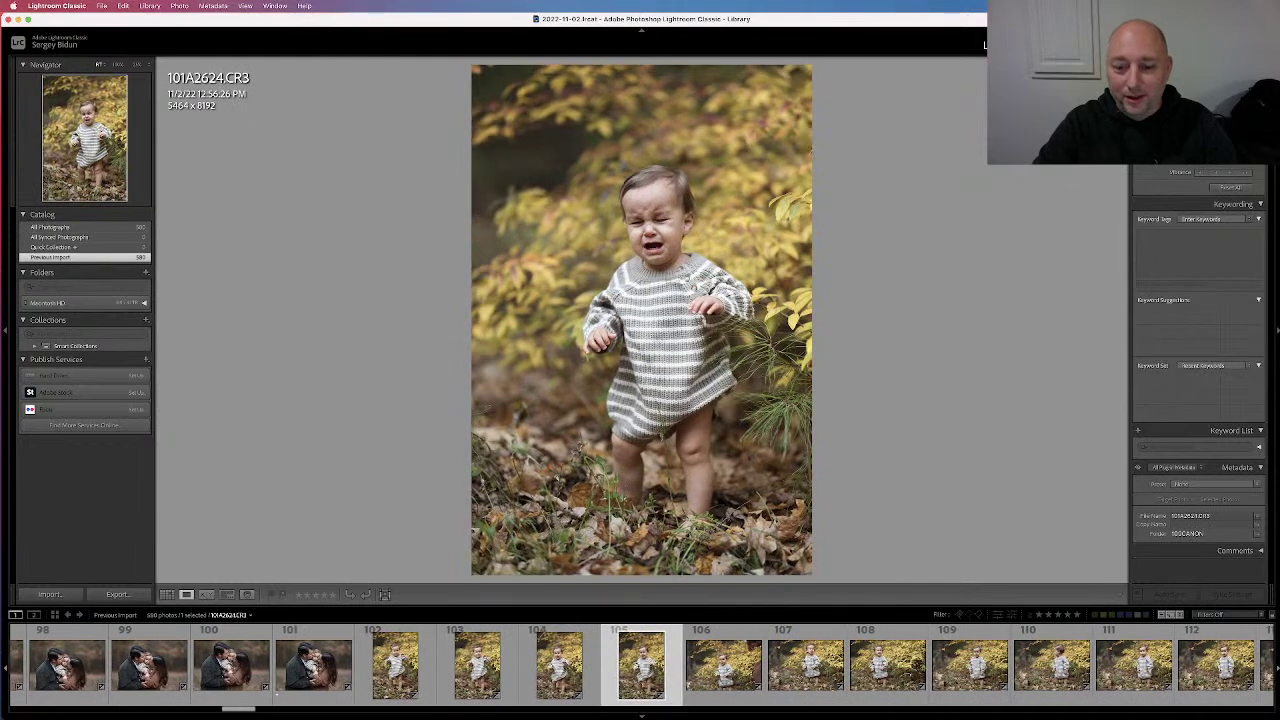
{"action": "key", "text": "Right"}
{"action": "key", "text": "Right"}
{"action": "key", "text": "Left"}
{"action": "key", "text": "Right"}
{"action": "key", "text": "Left"}
{"action": "key", "text": "Left"}
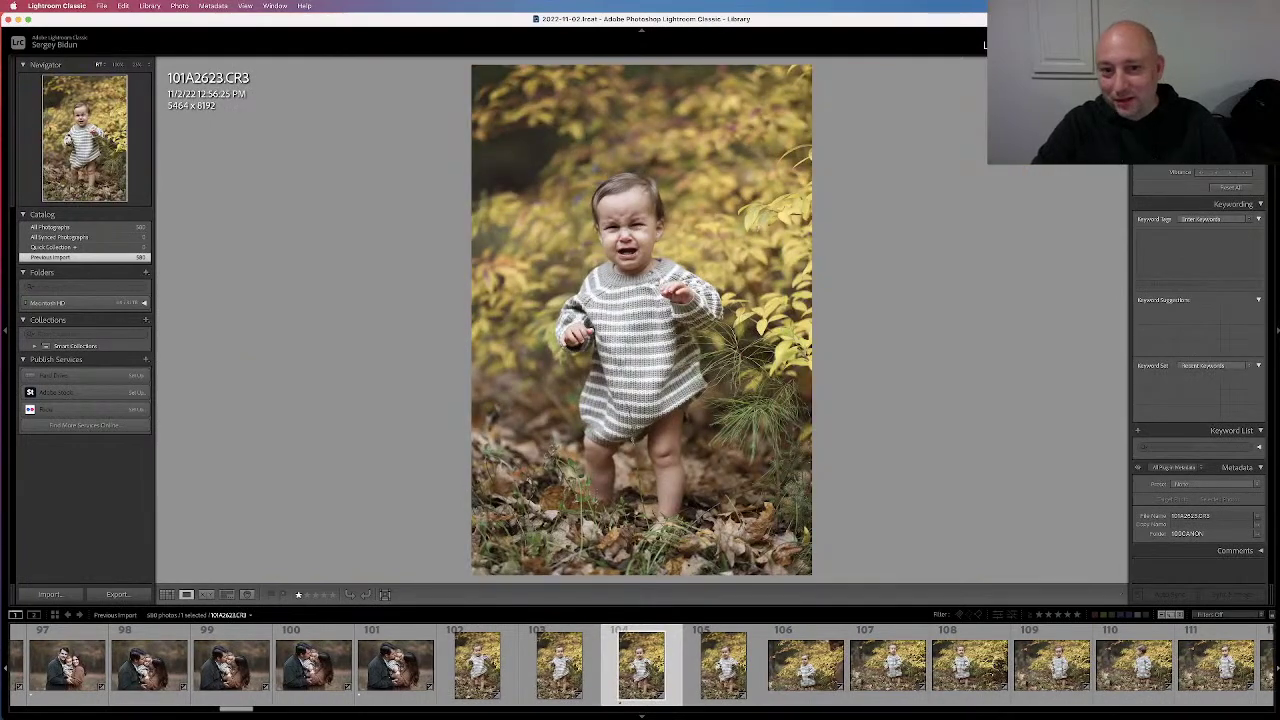
Compare the first landscape-format shots of the baby beside the yellow bush, photos 106 to 108, checking the expression
{"action": "key", "text": "Right"}
{"action": "key", "text": "Right"}
{"action": "key", "text": "Left"}
{"action": "key", "text": "Right"}
{"action": "key", "text": "Right"}
{"action": "key", "text": "Right"}
{"action": "key", "text": "Left"}
{"action": "key", "text": "Right"}
{"action": "key", "text": "Left"}
{"action": "key", "text": "Left"}
{"action": "key", "text": "Right"}
{"action": "key", "text": "Left"}
{"action": "key", "text": "Right"}
{"action": "key", "text": "Right"}
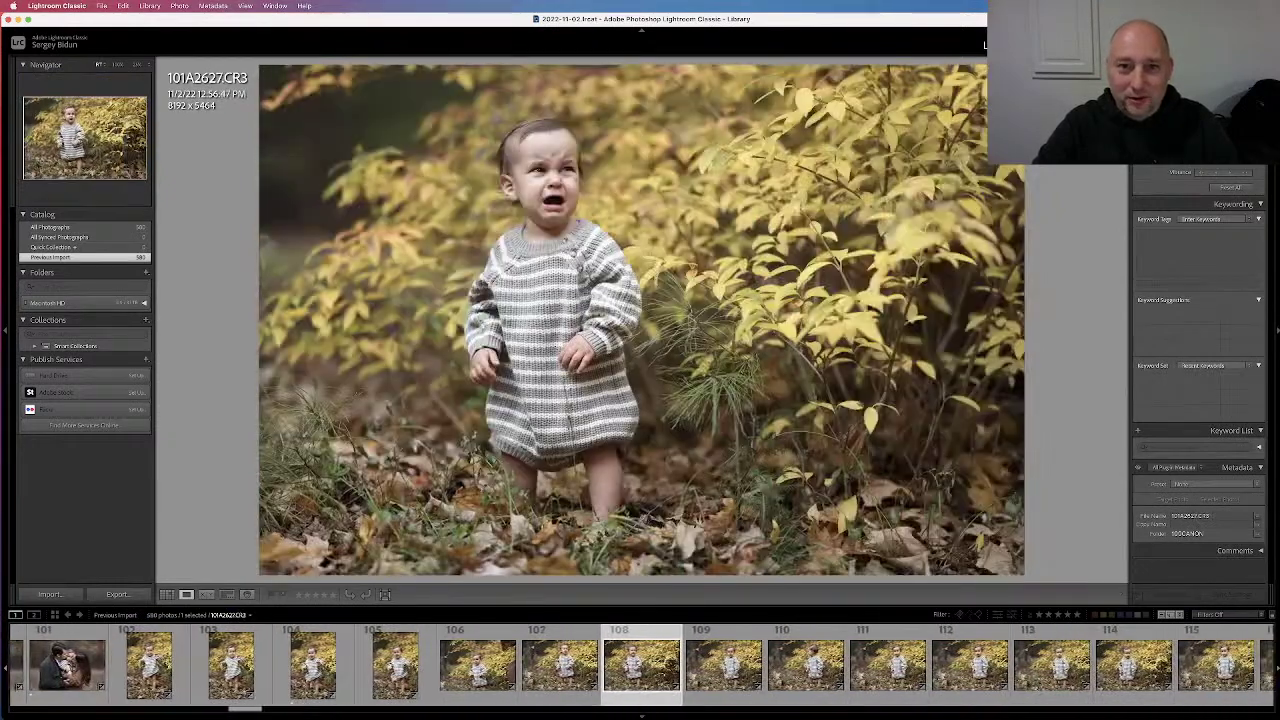
Compare the following shots of the baby standing in the leaves, up to photo 113
{"action": "key", "text": "Right"}
{"action": "key", "text": "Right"}
{"action": "key", "text": "Right"}
{"action": "key", "text": "Right"}
{"action": "key", "text": "Left"}
{"action": "key", "text": "Right"}
{"action": "key", "text": "Left"}
{"action": "key", "text": "Left"}
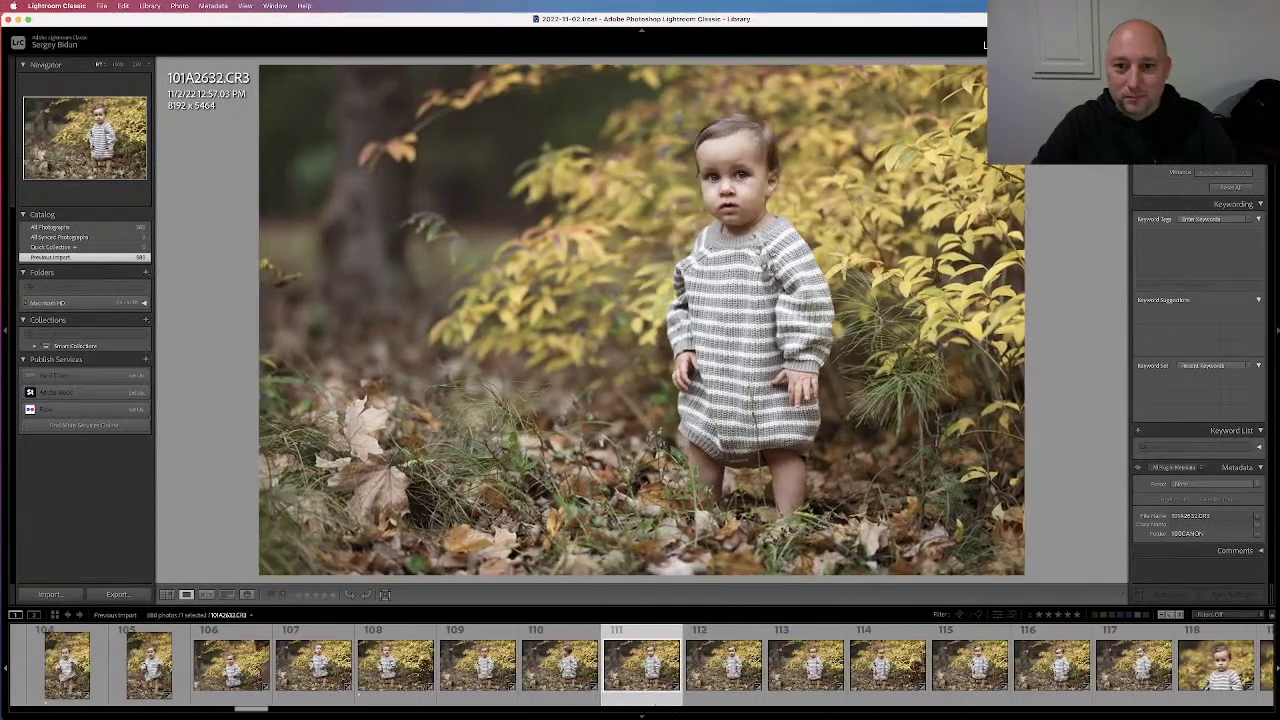
Compare the remaining standing shots of the baby and rate the last one, photo 117, one star
{"action": "key", "text": "Right"}
{"action": "key", "text": "Right"}
{"action": "key", "text": "Right"}
{"action": "key", "text": "Right"}
{"action": "key", "text": "Right"}
{"action": "key", "text": "Right"}
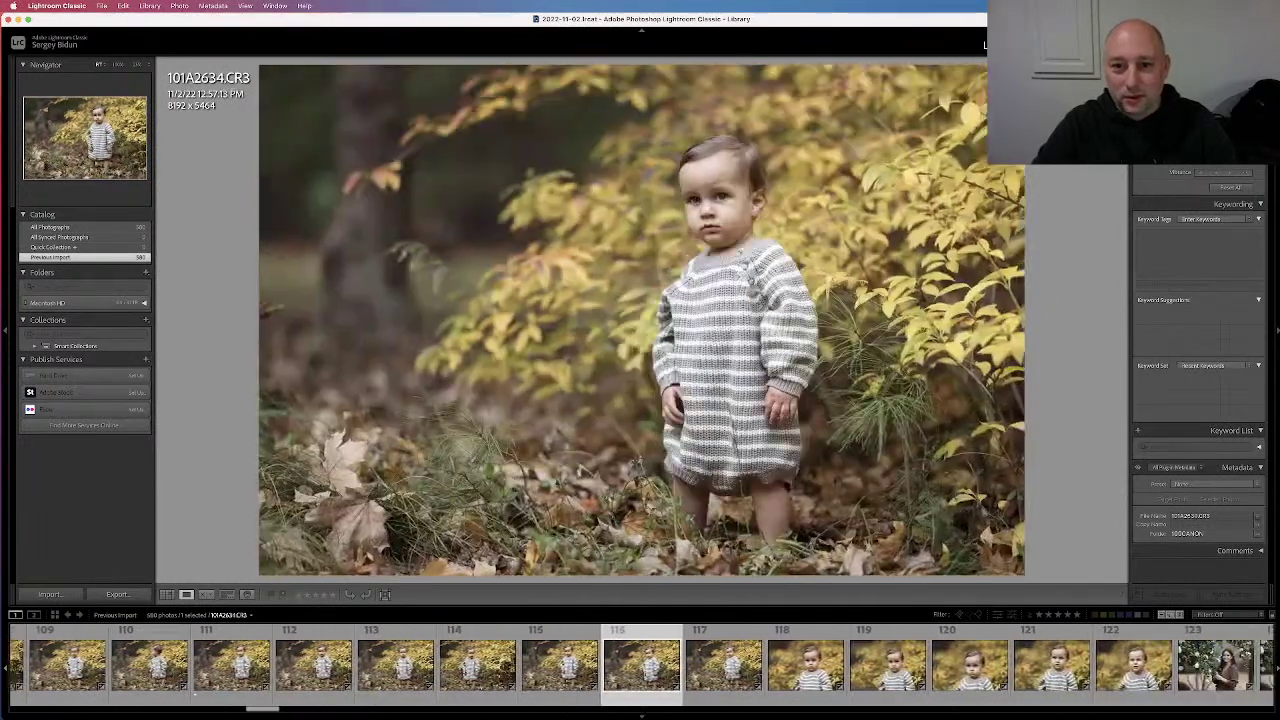
{"action": "key", "text": "Left"}
{"action": "key", "text": "Right"}
{"action": "key", "text": "Right"}
{"action": "key", "text": "Left"}
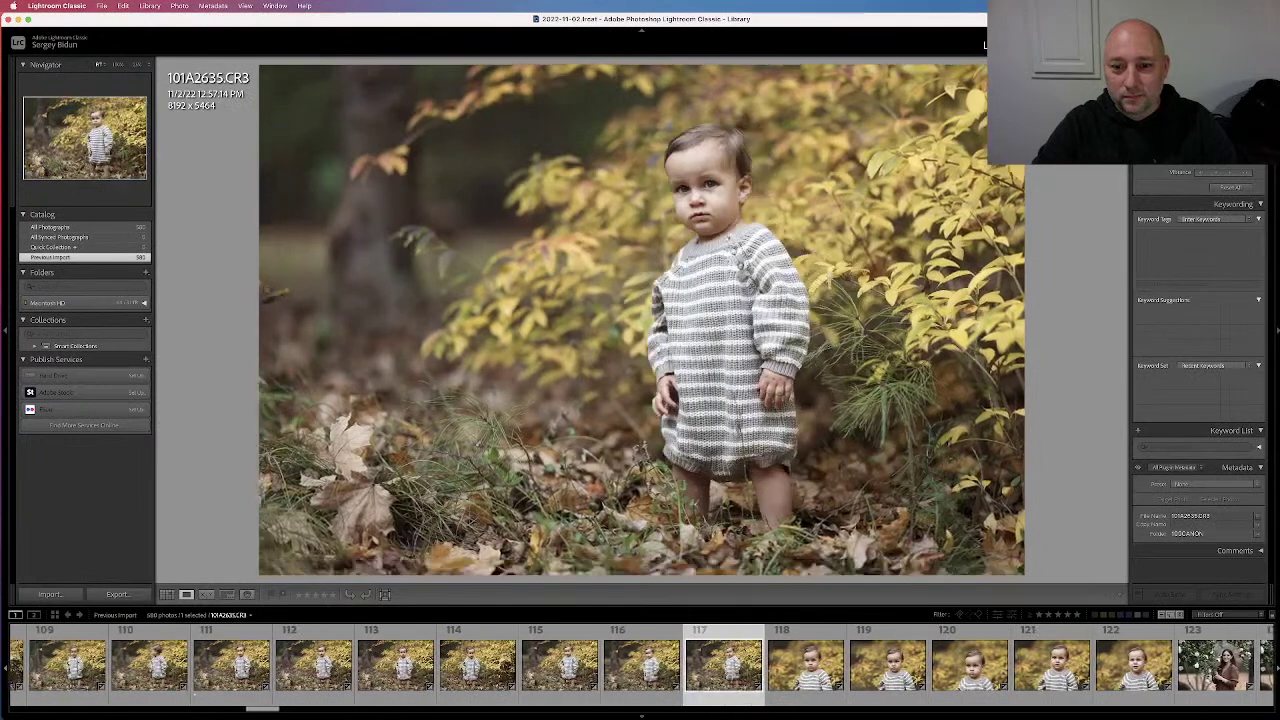
Go through the first close-up portraits of the baby, photos 118 to 120, comparing gaze and framing
{"action": "key", "text": "Right"}
{"action": "key", "text": "Right"}
{"action": "key", "text": "Right"}
{"action": "key", "text": "Right"}
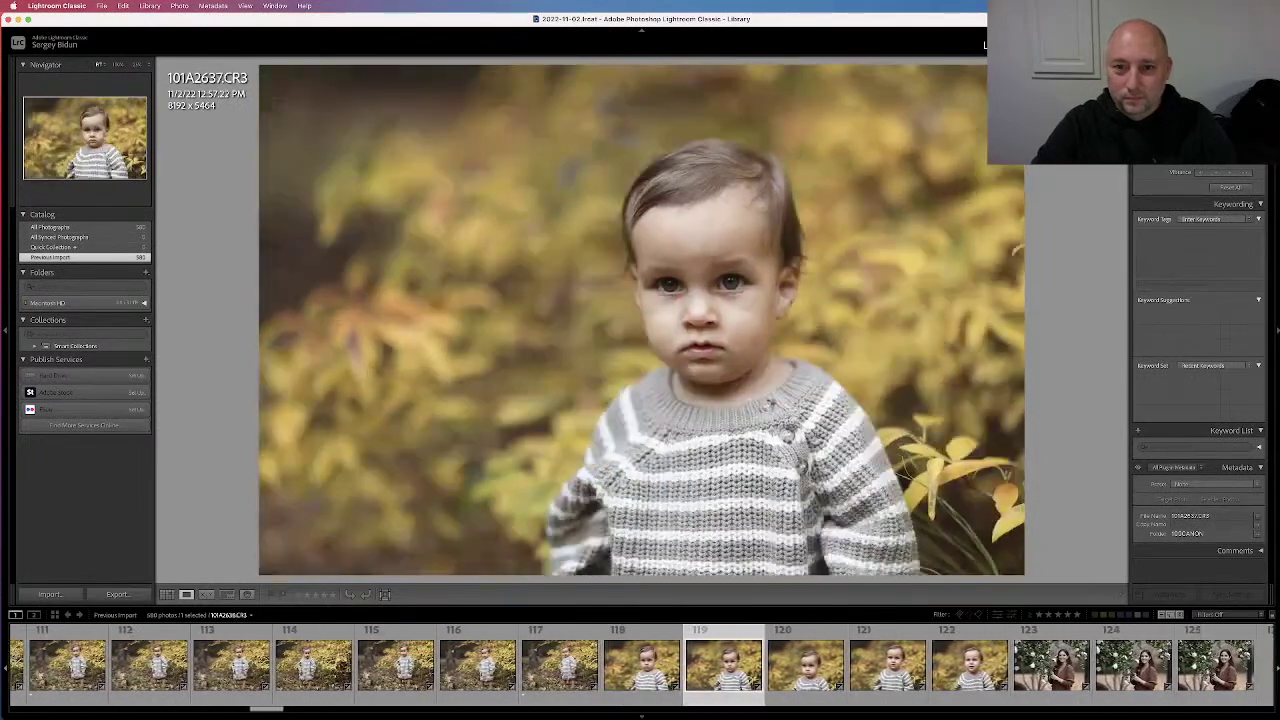
{"action": "key", "text": "Right"}
{"action": "key", "text": "Left"}
{"action": "key", "text": "Left"}
{"action": "key", "text": "Left"}
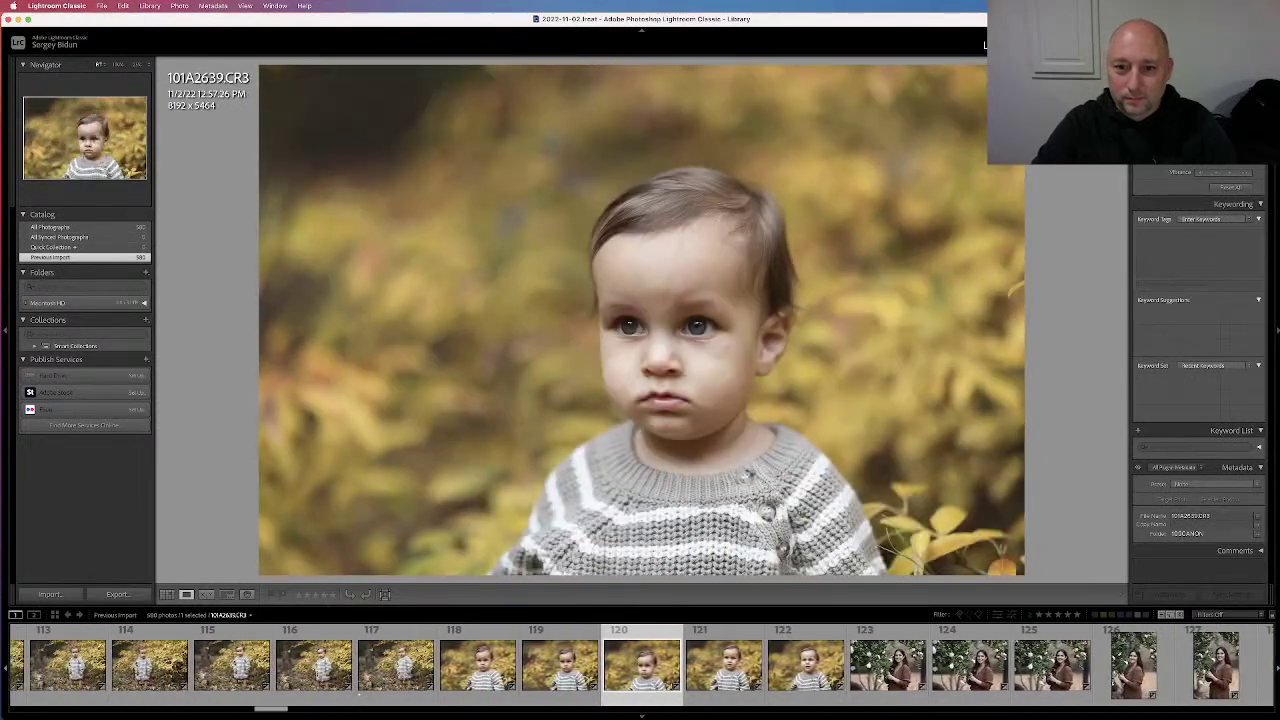
{"action": "key", "text": "Left"}
{"action": "key", "text": "Right"}
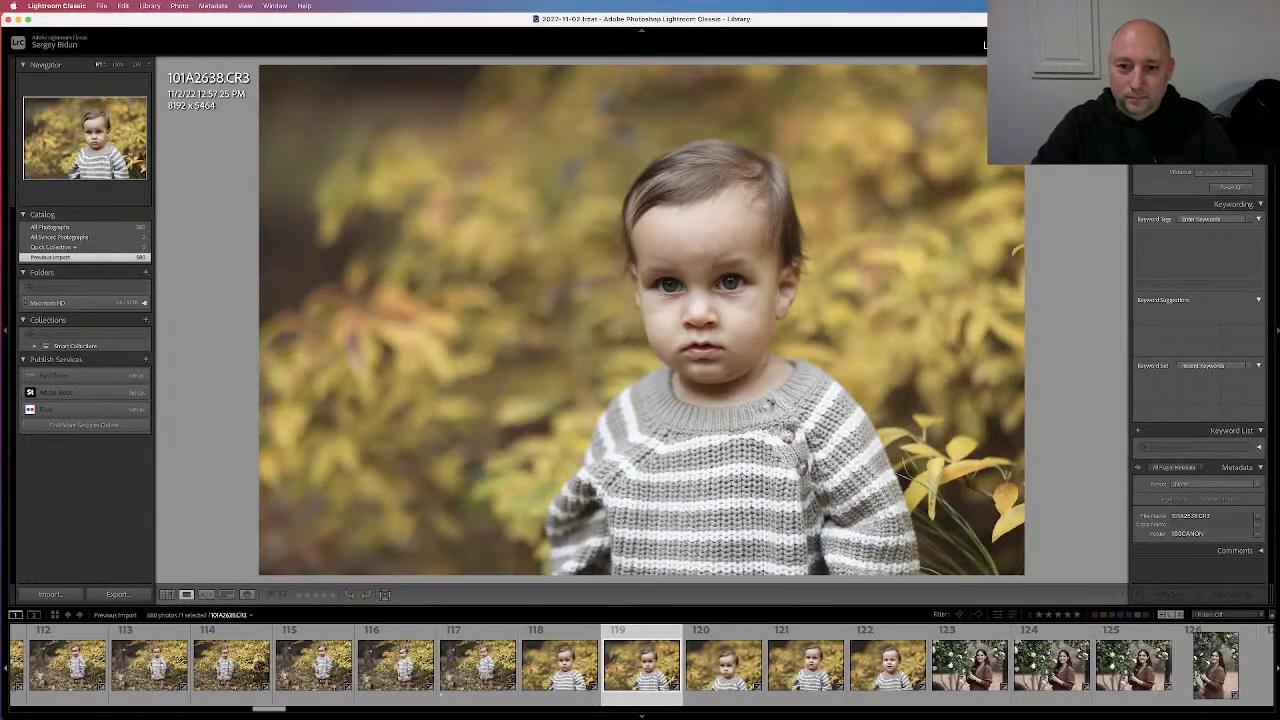
Compare close-ups 119 and 120 back and forth with the neighbouring baby portraits
{"action": "key", "text": "Right"}
{"action": "key", "text": "Left"}
{"action": "key", "text": "Right"}
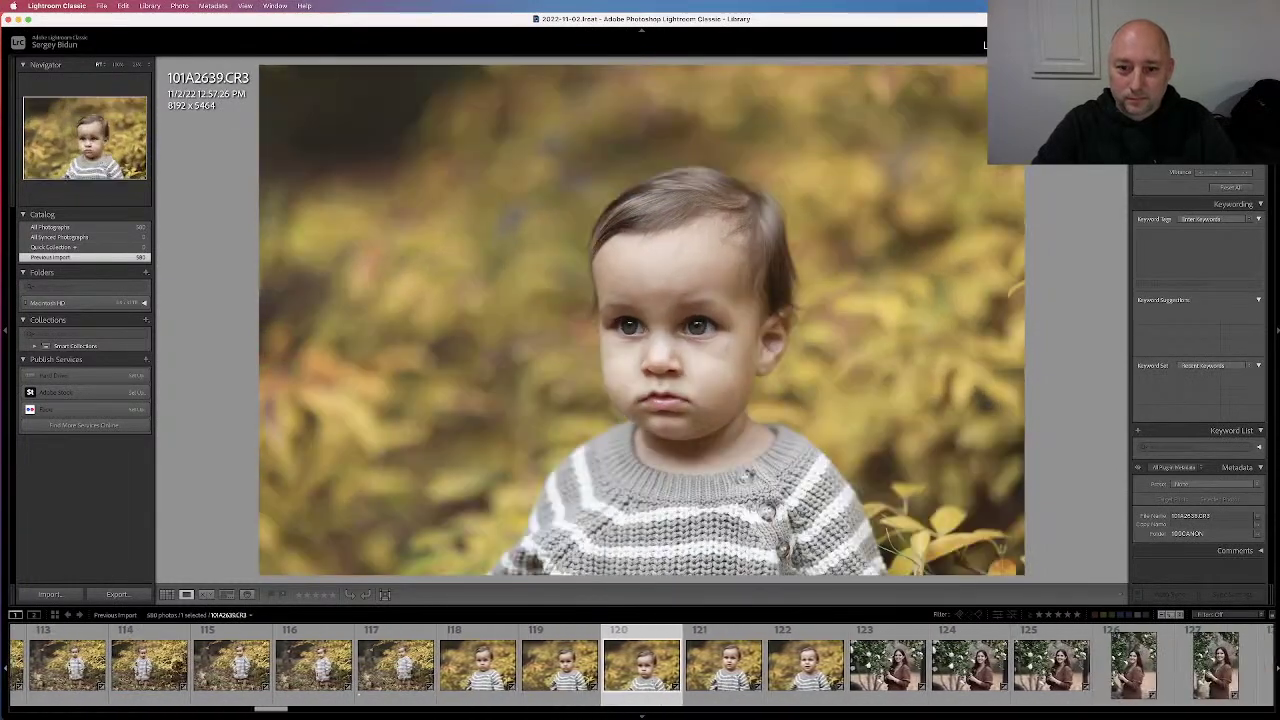
{"action": "key", "text": "Right"}
{"action": "key", "text": "Left"}
{"action": "key", "text": "Left"}
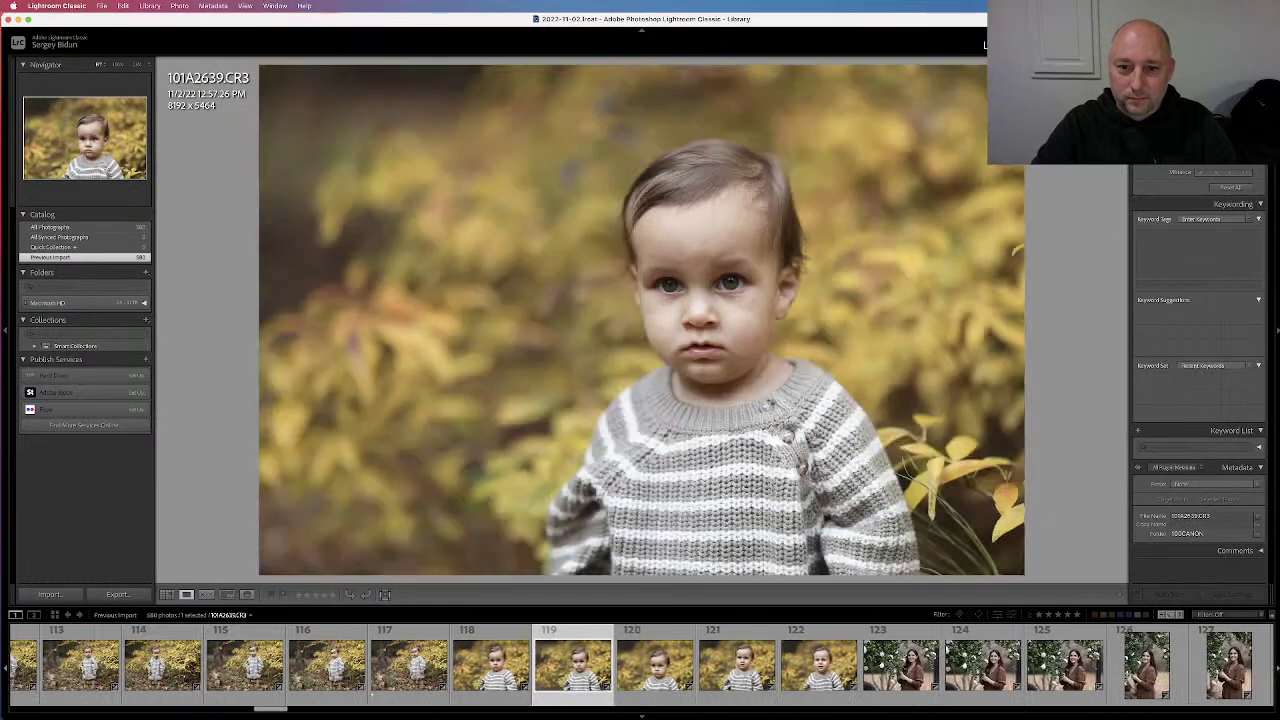
{"action": "key", "text": "Right"}
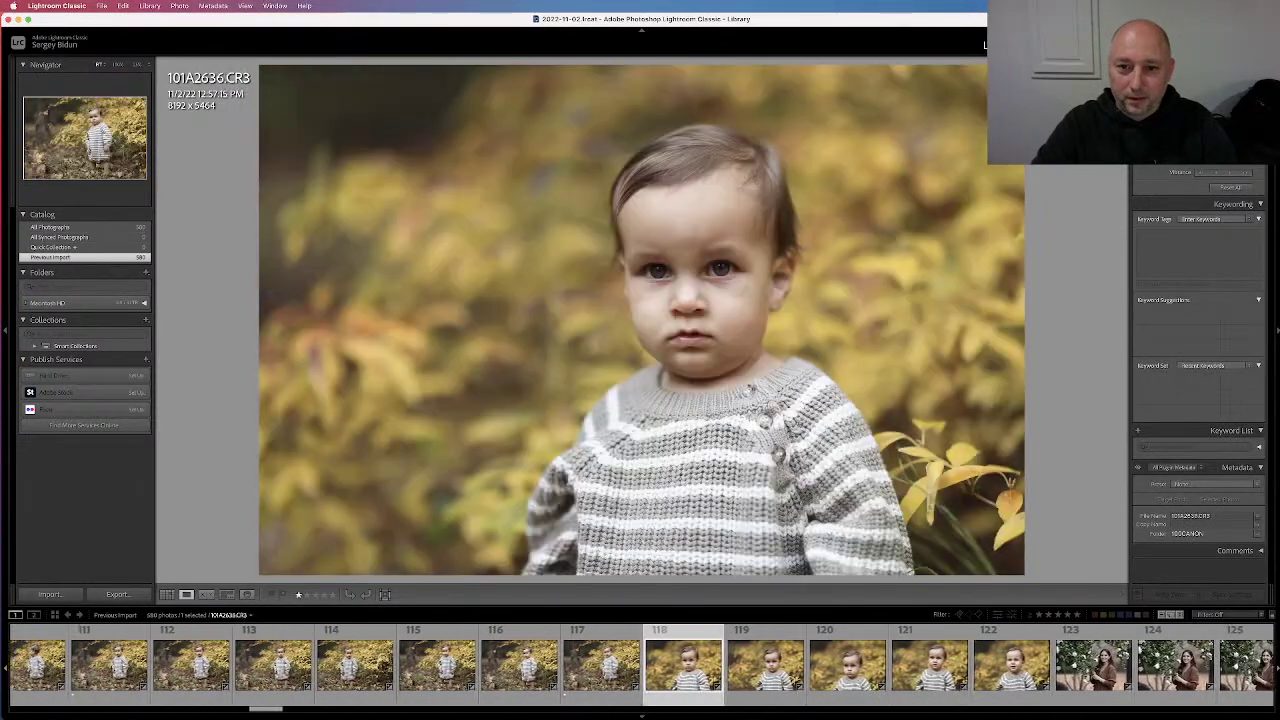
Review the last baby close-ups and rate the frowning one, photo 122, 101A2641.CR3, one star
{"action": "key", "text": "Right"}
{"action": "key", "text": "Right"}
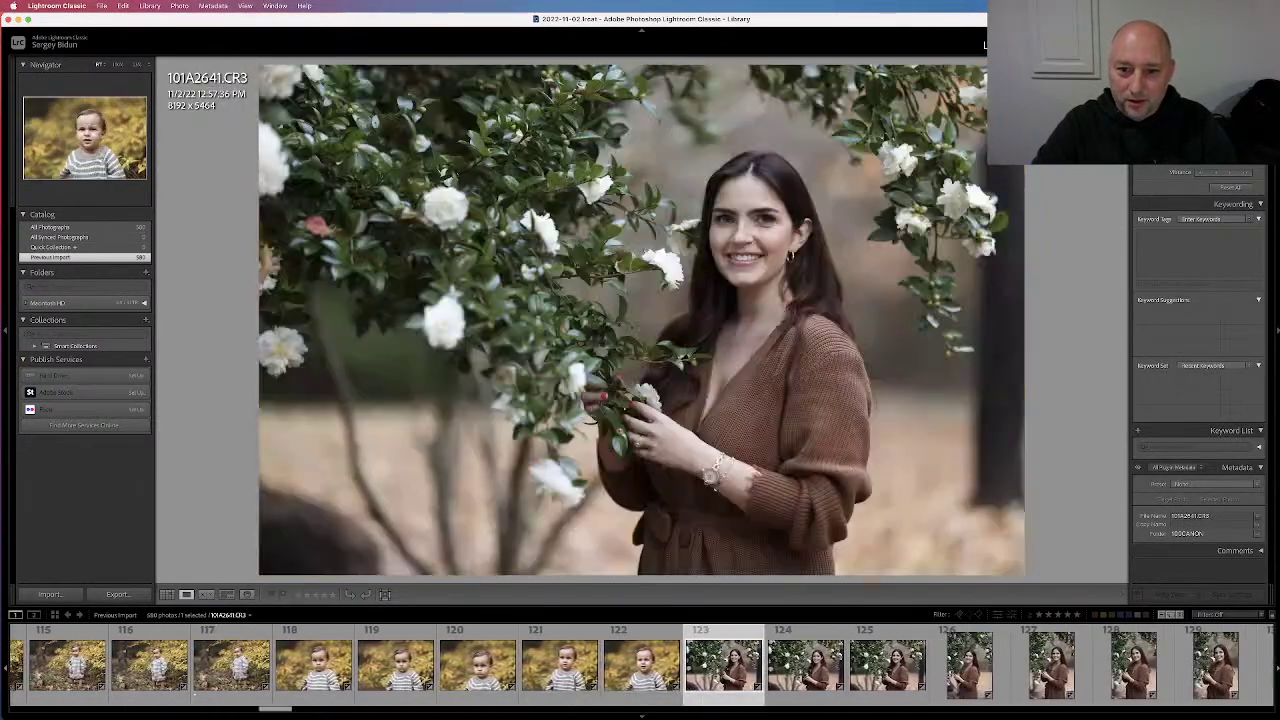
{"action": "key", "text": "Left"}
{"action": "key", "text": "Right"}
{"action": "key", "text": "Left"}
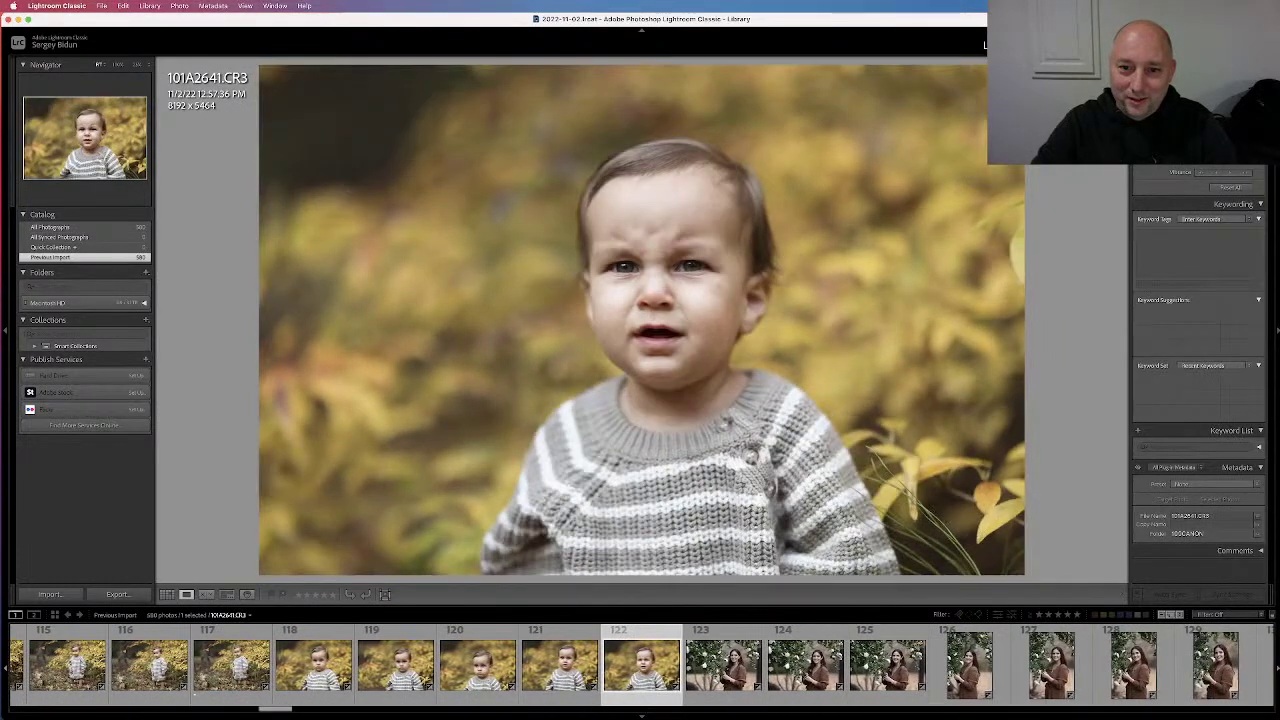
{"action": "key", "text": "Right"}
{"action": "key", "text": "Left"}
{"action": "key", "text": "Left"}
{"action": "key", "text": "1"}
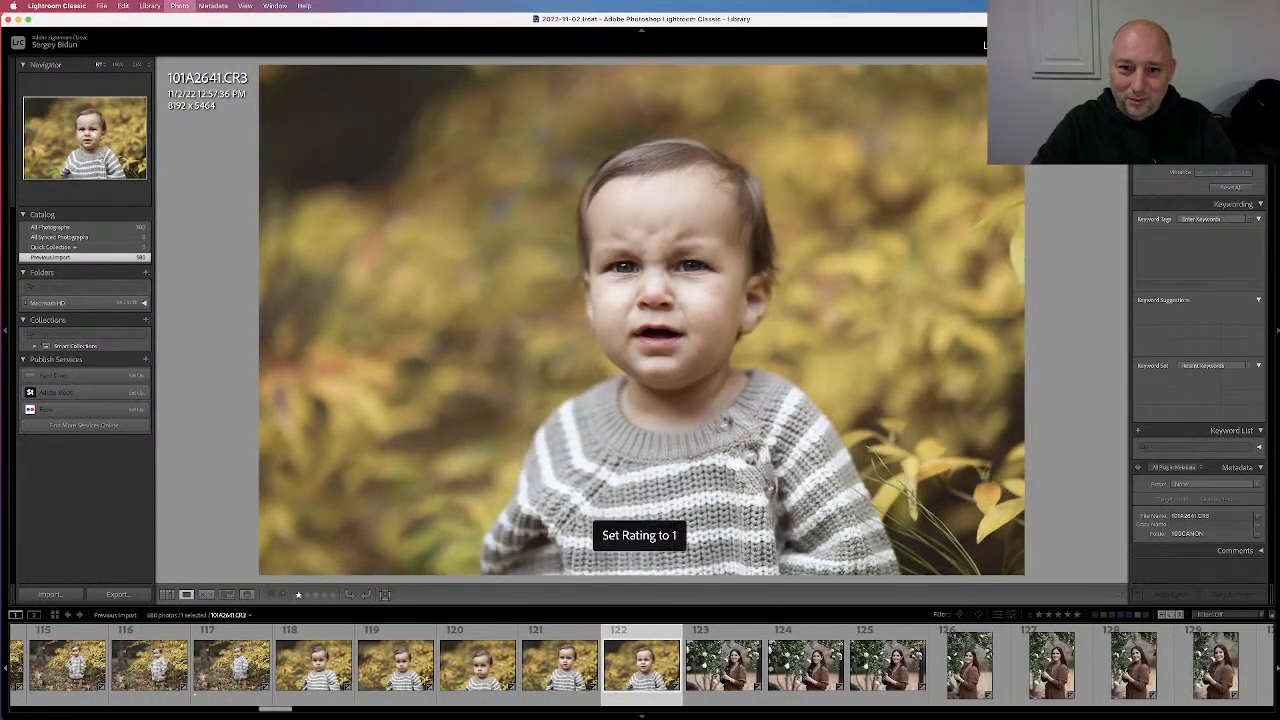
Recheck the baby close-ups around photos 120 to 122
{"action": "key", "text": "Right"}
{"action": "key", "text": "Left"}
{"action": "key", "text": "Left"}
{"action": "key", "text": "Right"}
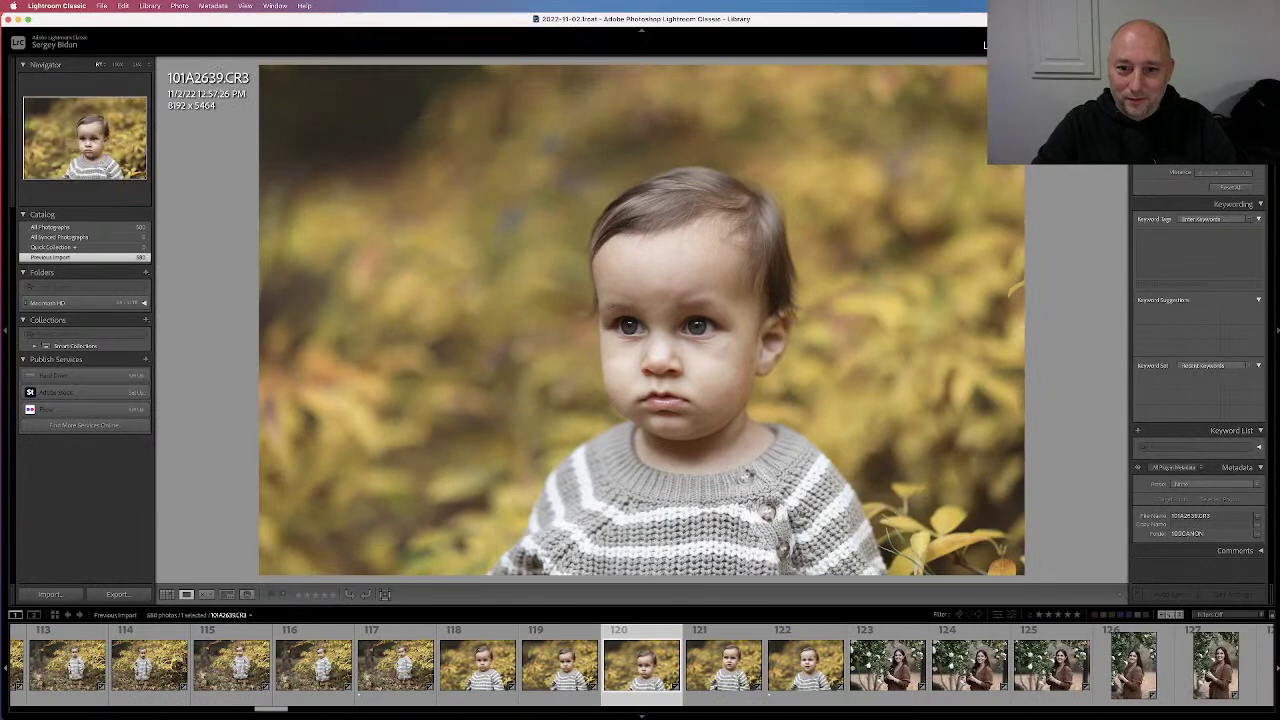
Compare the landscape-format portraits of the mother beside the white flowers, photos 123 to 125
{"action": "key", "text": "Right"}
{"action": "key", "text": "Right"}
{"action": "key", "text": "Right"}
{"action": "key", "text": "Right"}
{"action": "key", "text": "Right"}
{"action": "key", "text": "Right"}
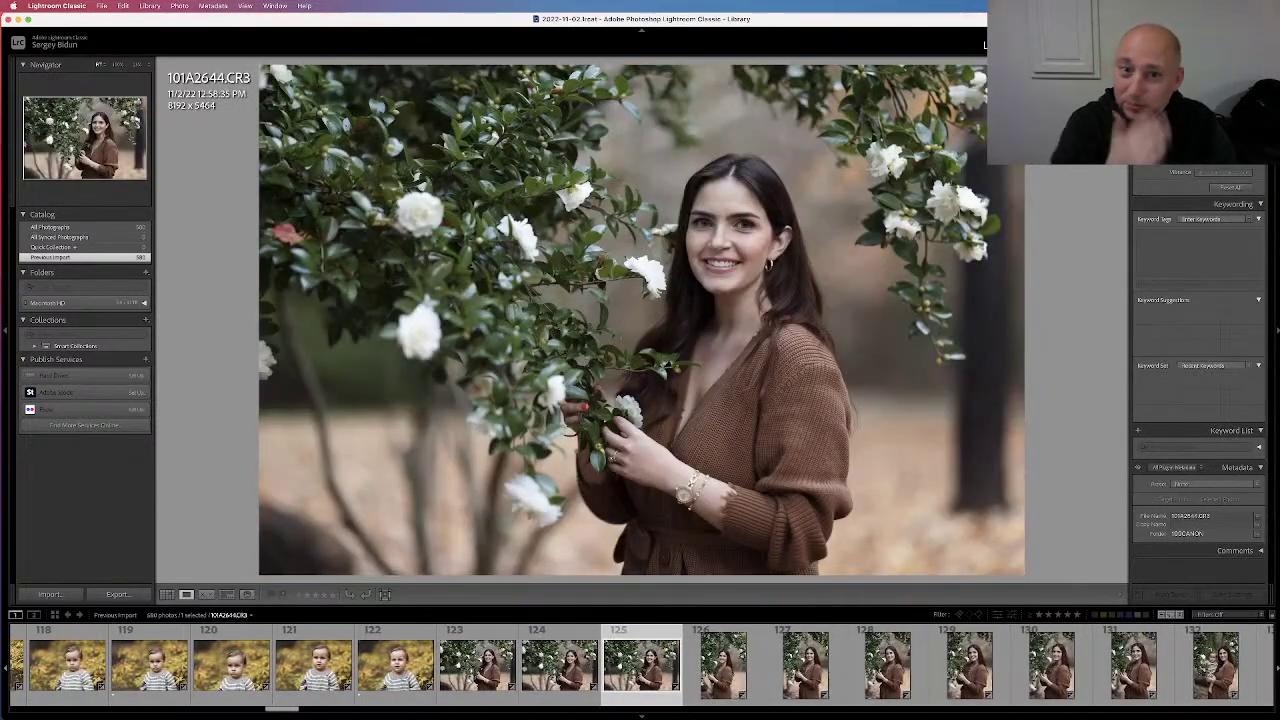
{"action": "key", "text": "Right"}
{"action": "key", "text": "Left"}
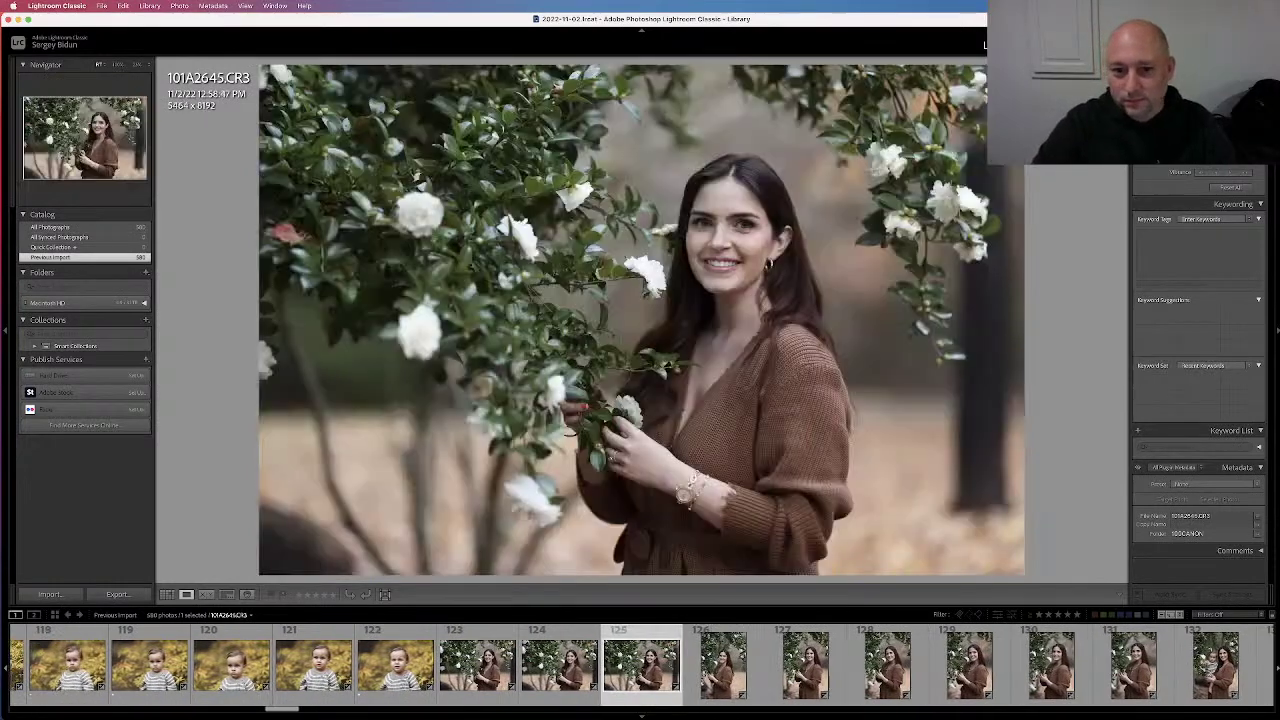
Skim the upright portraits of the mother by the flowers, ahead to the shots where she holds the baby
{"action": "key", "text": "Right"}
{"action": "key", "text": "Right"}
{"action": "key", "text": "Right"}
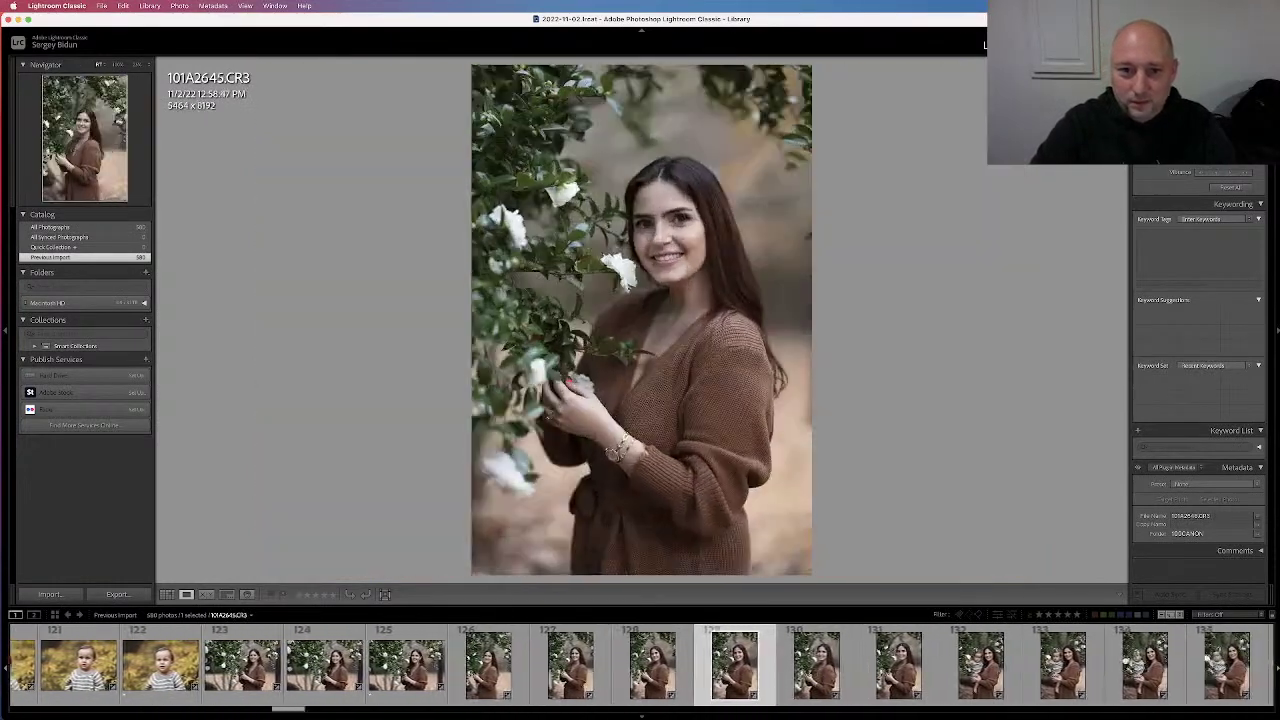
{"action": "key", "text": "Right"}
{"action": "key", "text": "Right"}
{"action": "key", "text": "Right"}
{"action": "key", "text": "Right"}
{"action": "key", "text": "Right"}
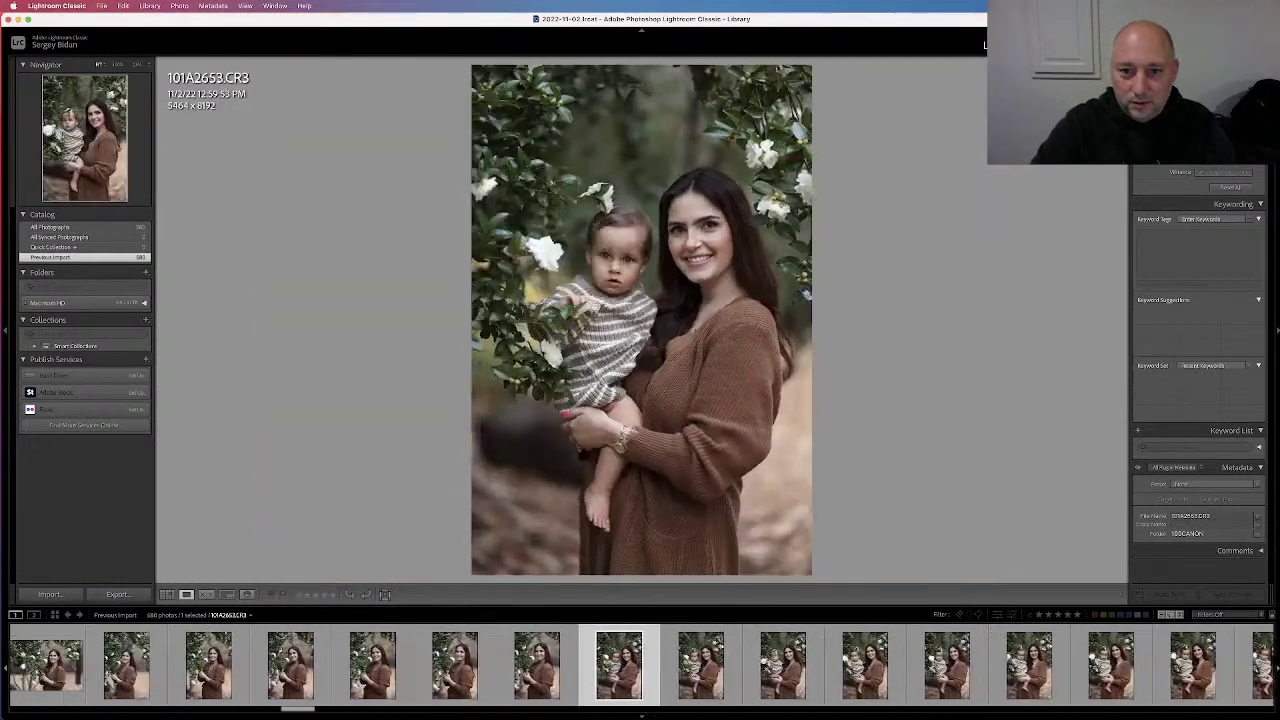
Compare the upright portraits of the mother alone, photos 127 to 130
{"action": "key", "text": "Right"}
{"action": "key", "text": "Right"}
{"action": "key", "text": "Right"}
{"action": "key", "text": "Right"}
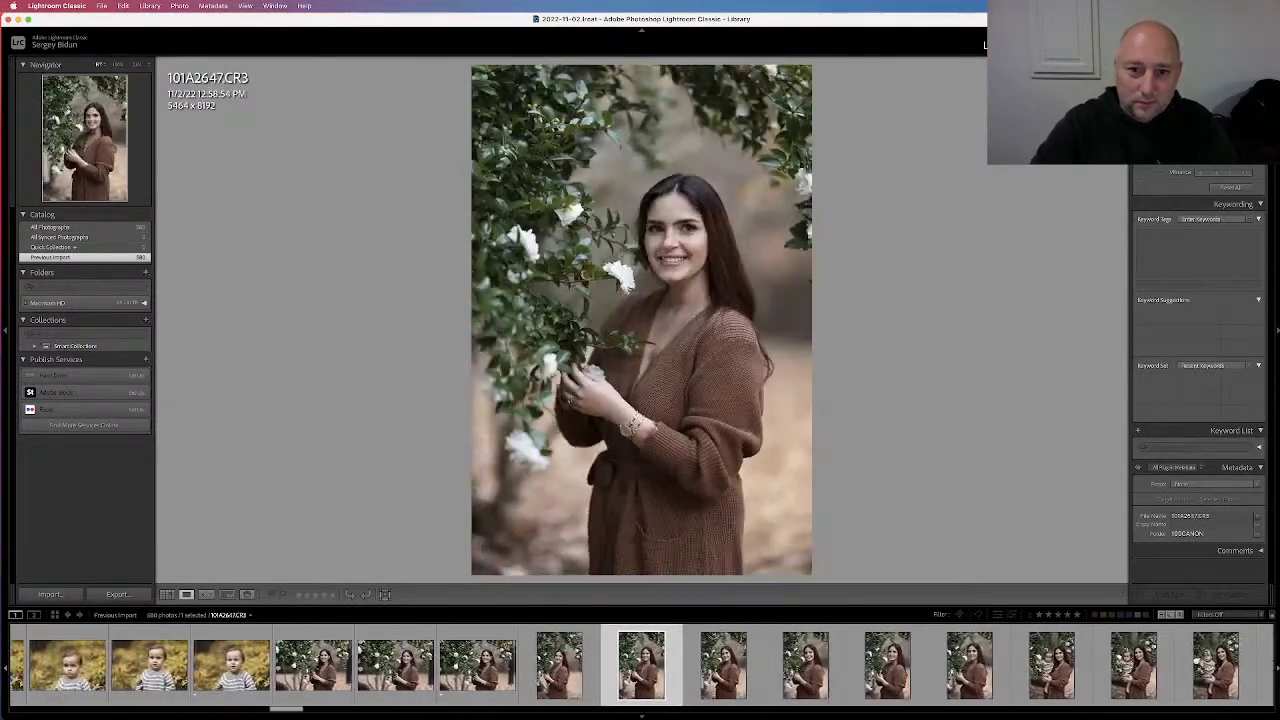
{"action": "key", "text": "Right"}
{"action": "key", "text": "Right"}
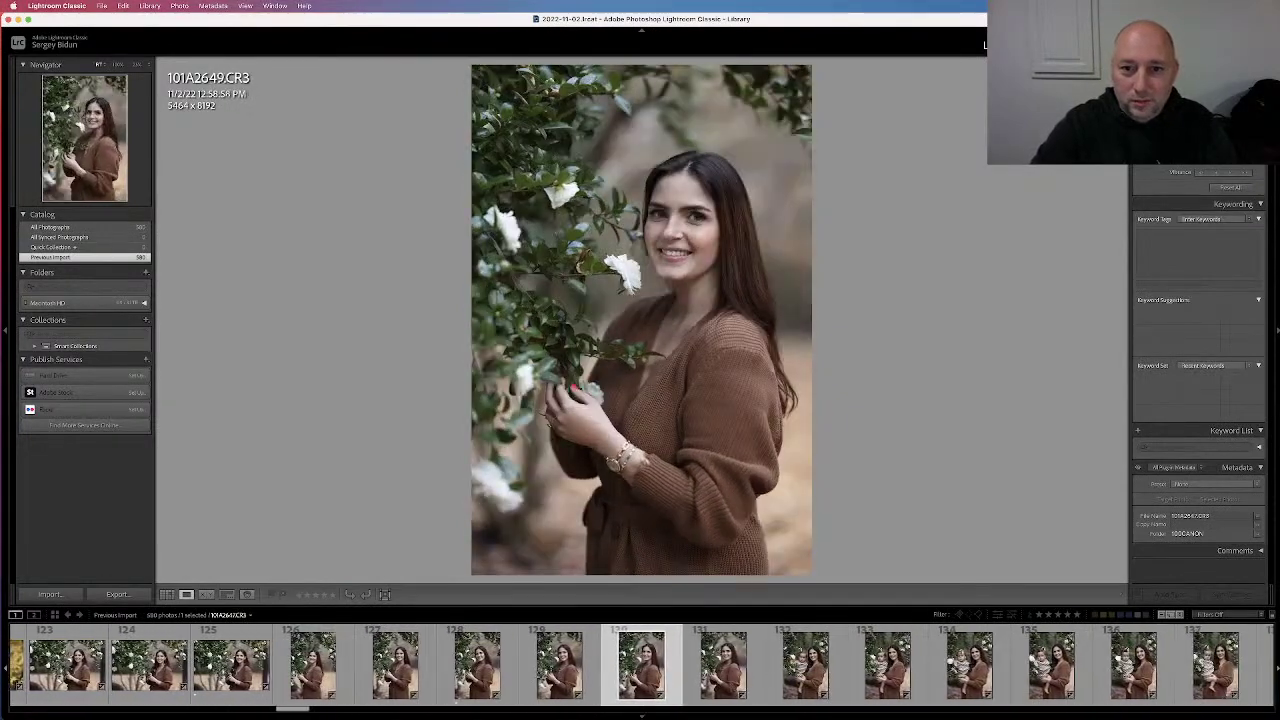
Rate the mother's portrait 130 one star, compare it with the next shots and reset its rating to zero
{"action": "key", "text": "1"}
{"action": "key", "text": "Right"}
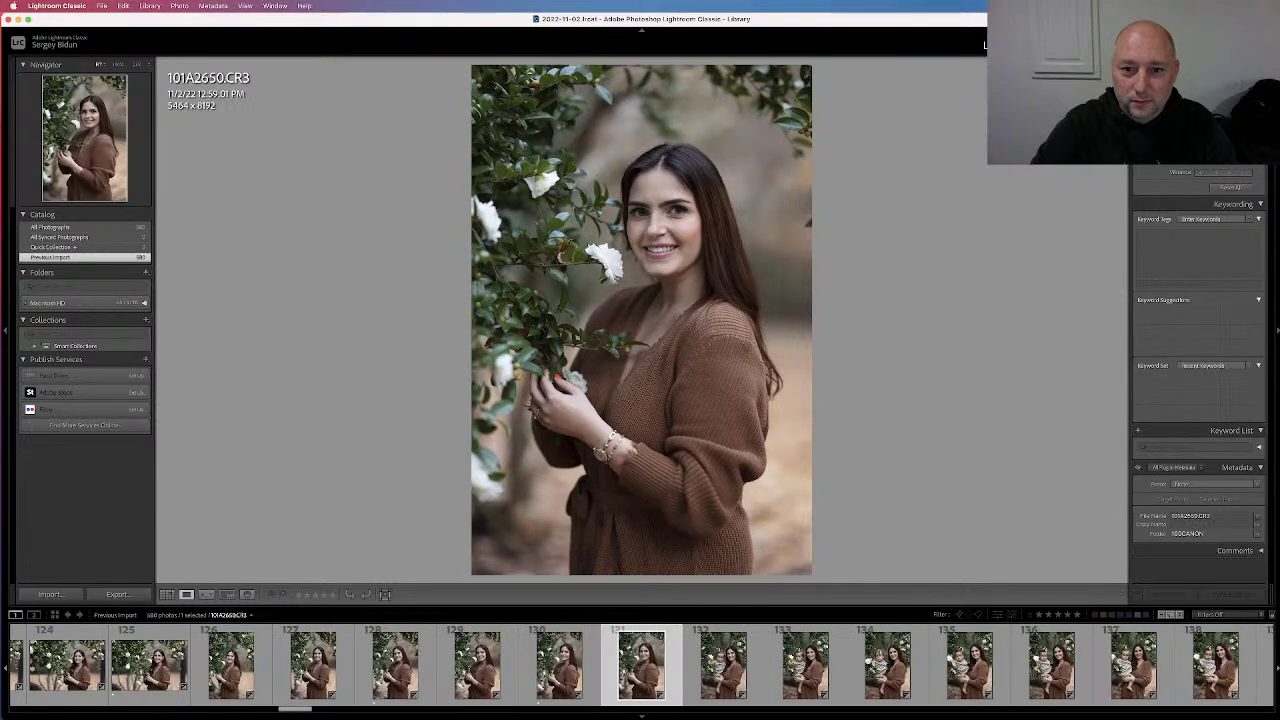
{"action": "key", "text": "Right"}
{"action": "key", "text": "Right"}
{"action": "key", "text": "Left"}
{"action": "key", "text": "Left"}
{"action": "key", "text": "0"}
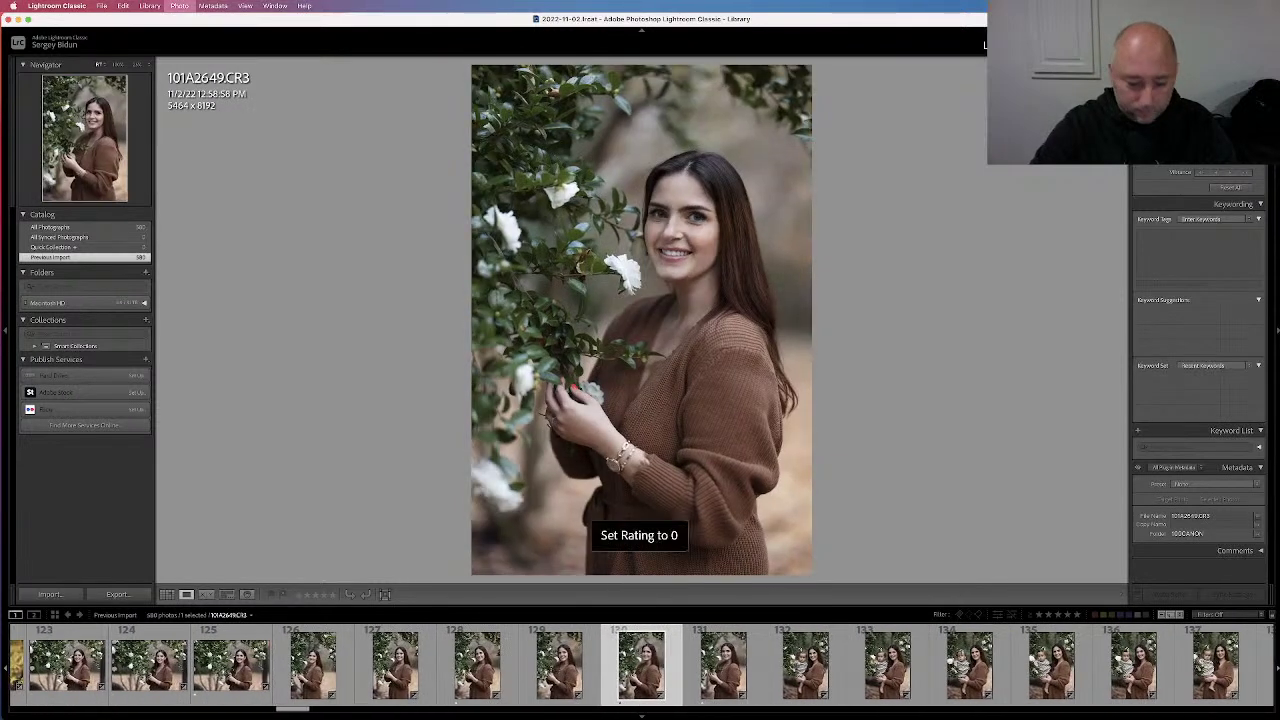
Compare the mother's portraits 130 and 131 back and forth, checking smile and pose
{"action": "key", "text": "Right"}
{"action": "key", "text": "Left"}
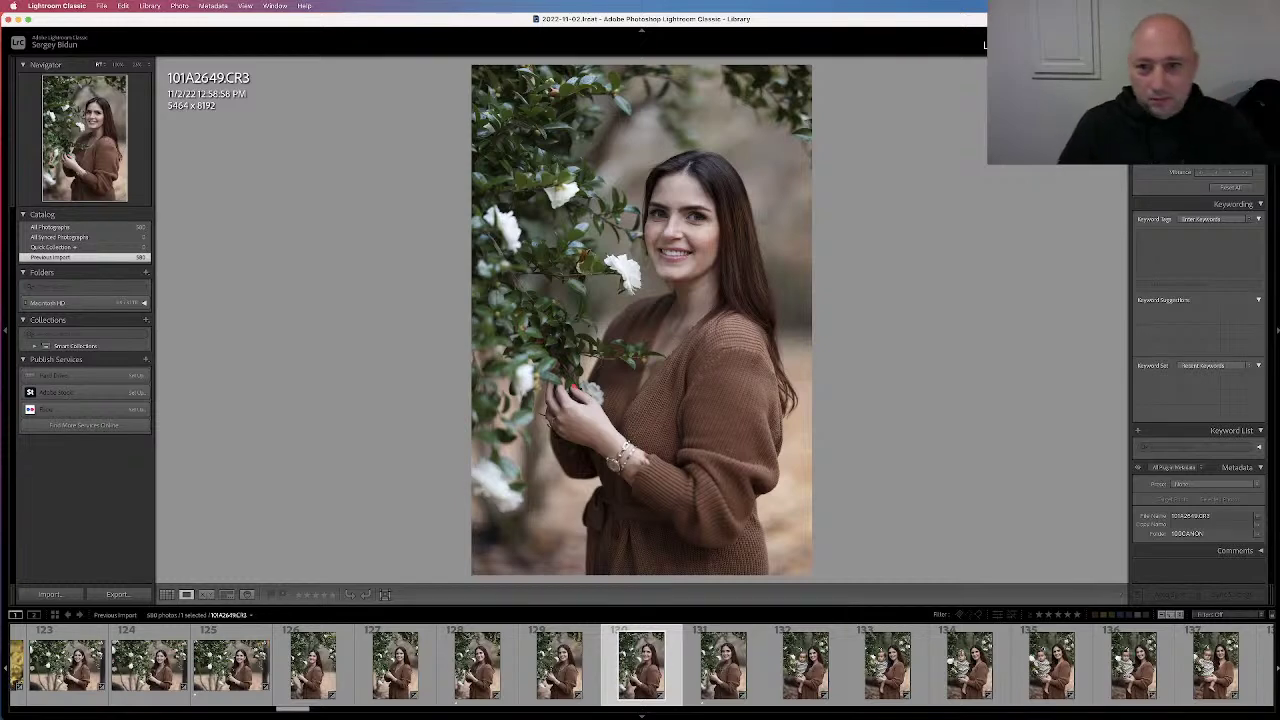
{"action": "key", "text": "Right"}
{"action": "key", "text": "Left"}
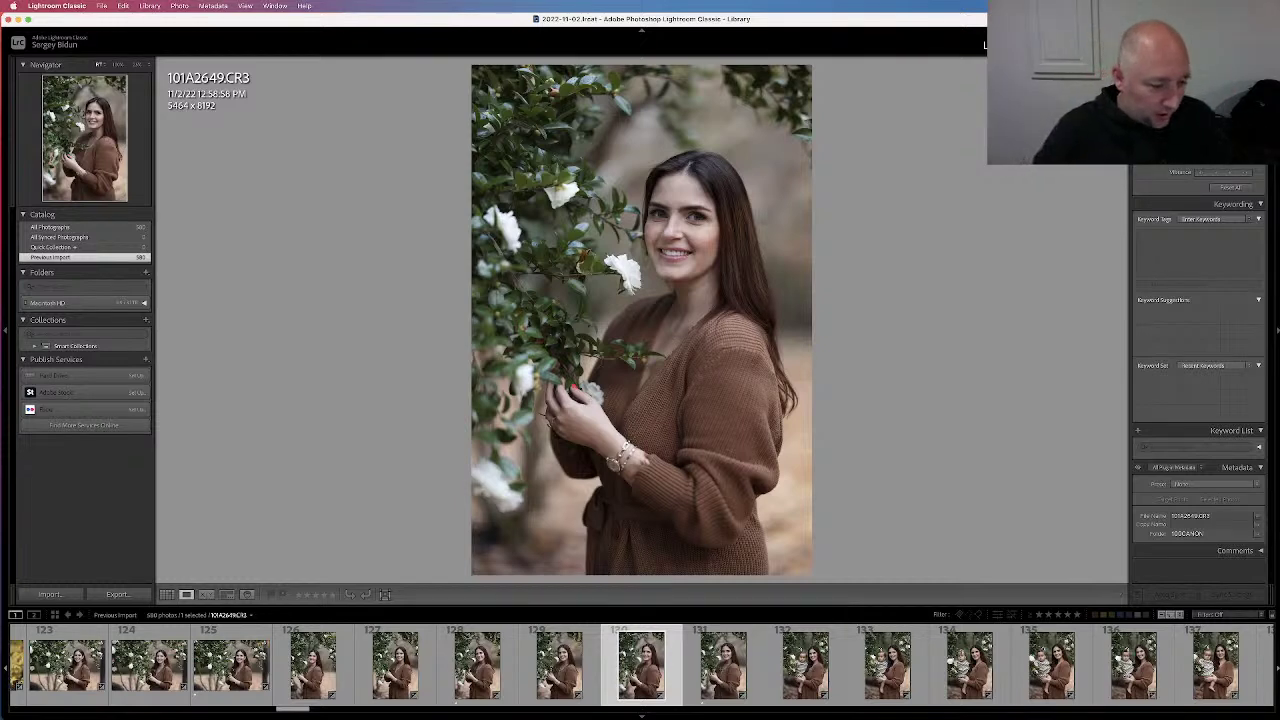
{"action": "key", "text": "Right"}
{"action": "key", "text": "Left"}
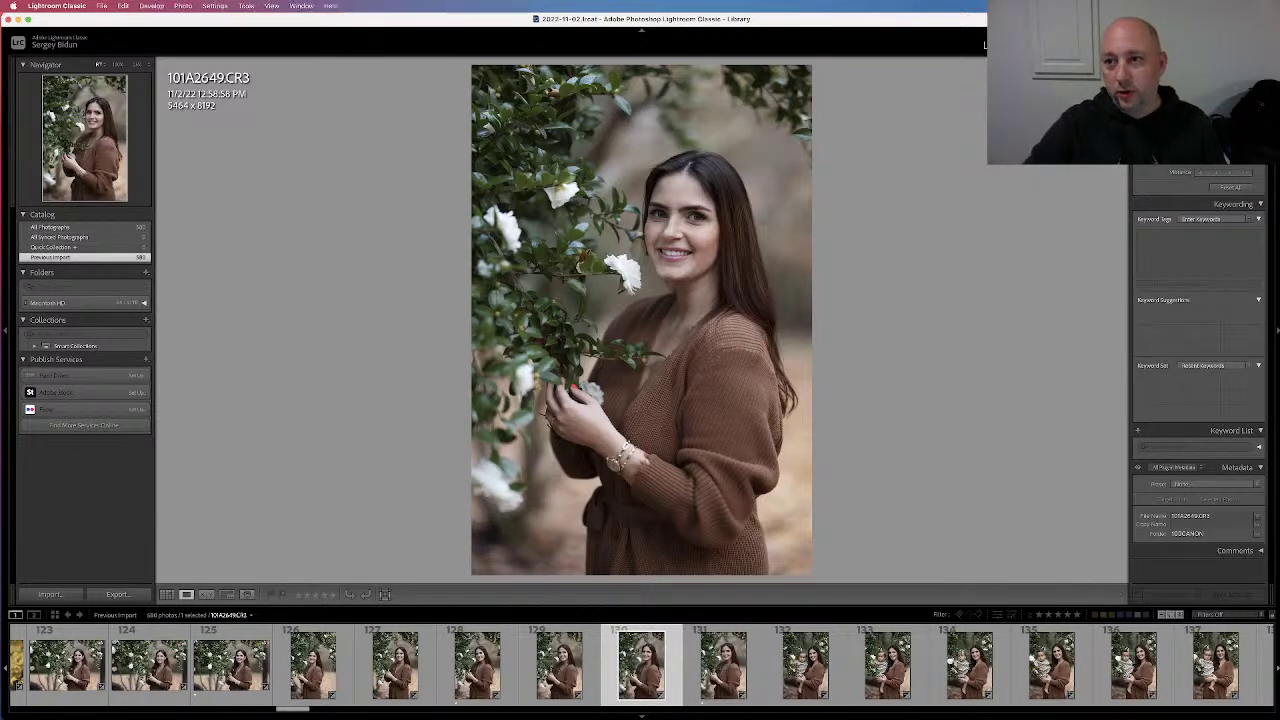
Open the mother's portrait 101A2649.CR3 for developing and warm its white balance temperature to about 4,600
{"action": "key", "text": "d"}
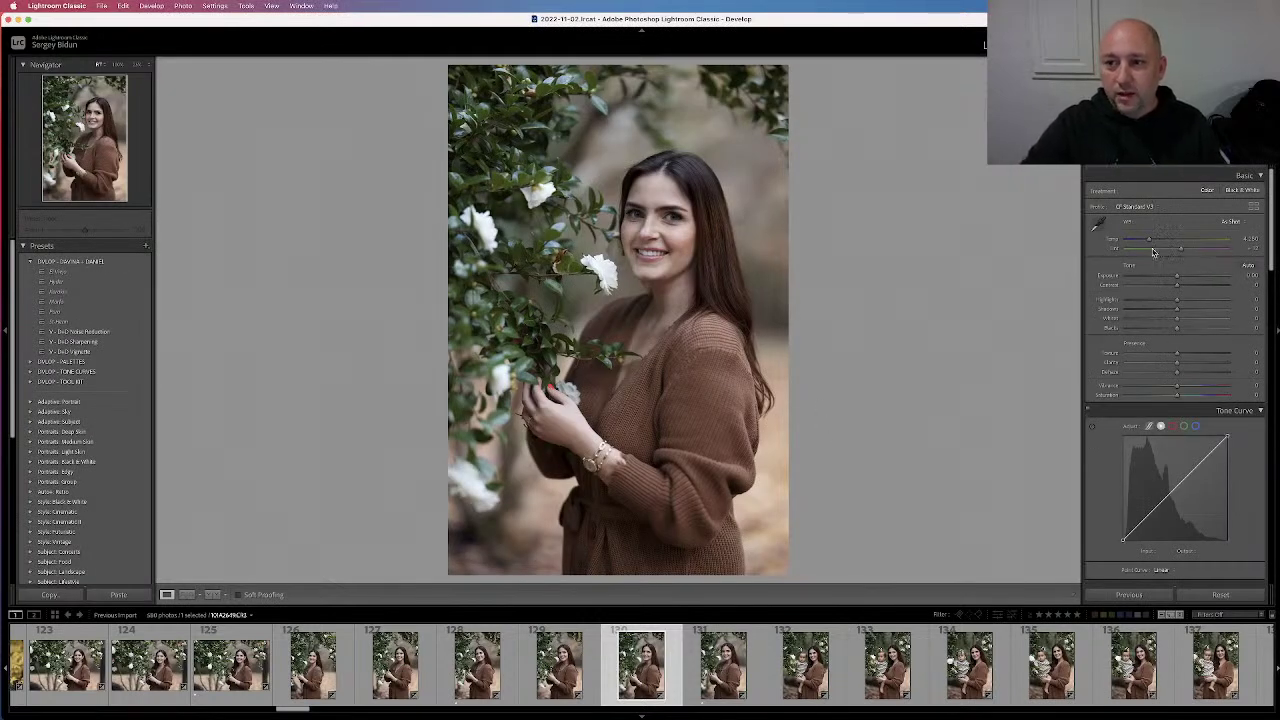
{"action": "left_click_drag", "start_coordinate": [1148, 241], "coordinate": [1152, 242]}
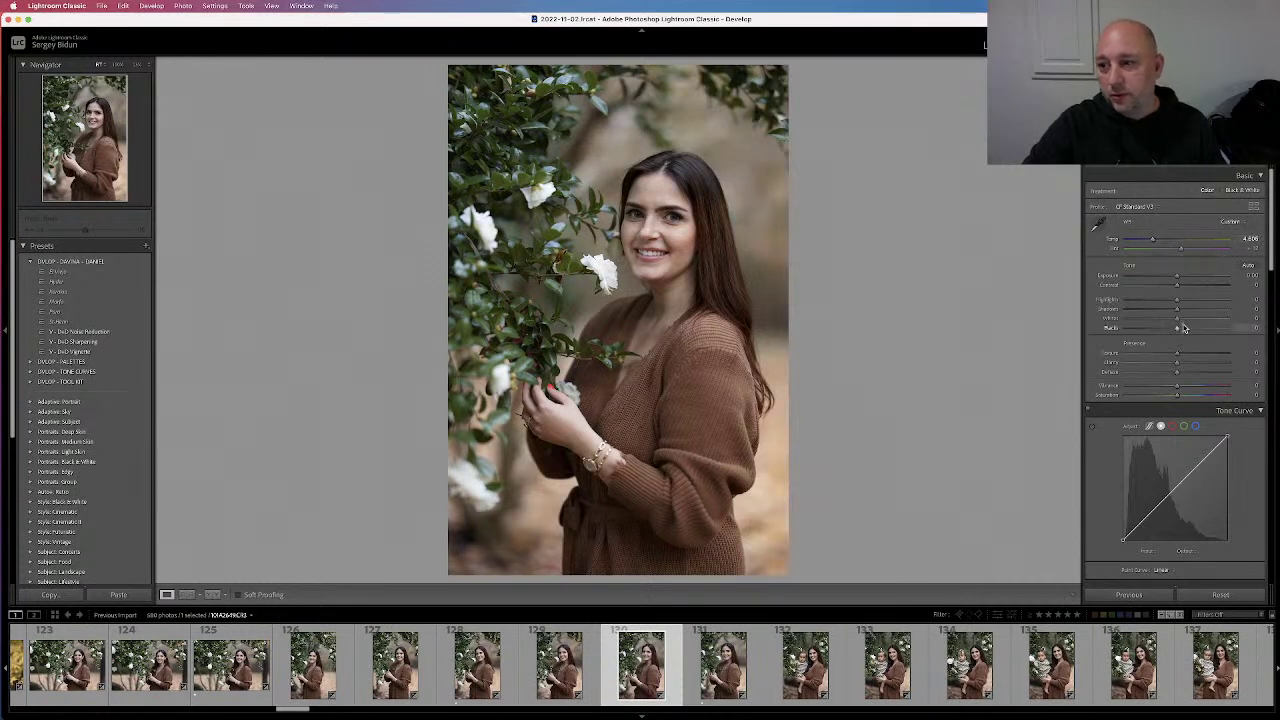
Adjust the portrait's tone: Exposure −0.10, Contrast +1, Highlights +21, Shadows +48, Whites +23, Blacks −9, and compare it with unedited photo 129
{"action": "mouse_move", "coordinate": [1178, 314]}
{"action": "left_mouse_down"}
{"action": "mouse_move", "coordinate": [1233, 319]}
{"action": "mouse_move", "coordinate": [1155, 302]}
{"action": "mouse_move", "coordinate": [1211, 301]}
{"action": "mouse_move", "coordinate": [1187, 302]}
{"action": "mouse_move", "coordinate": [1188, 318]}
{"action": "mouse_move", "coordinate": [1212, 310]}
{"action": "mouse_move", "coordinate": [1162, 331]}
{"action": "mouse_move", "coordinate": [1173, 331]}
{"action": "left_mouse_up"}
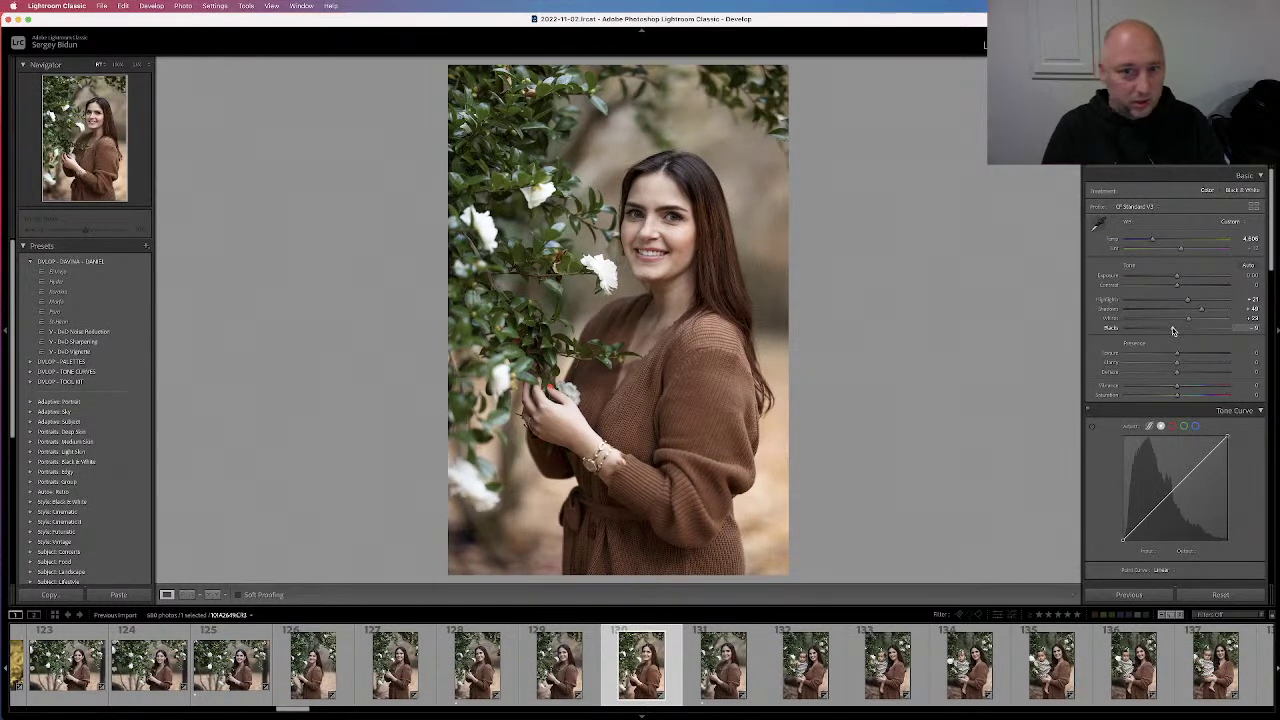
{"action": "mouse_move", "coordinate": [1176, 285]}
{"action": "left_mouse_down"}
{"action": "mouse_move", "coordinate": [1188, 288]}
{"action": "mouse_move", "coordinate": [1177, 280]}
{"action": "left_mouse_up"}
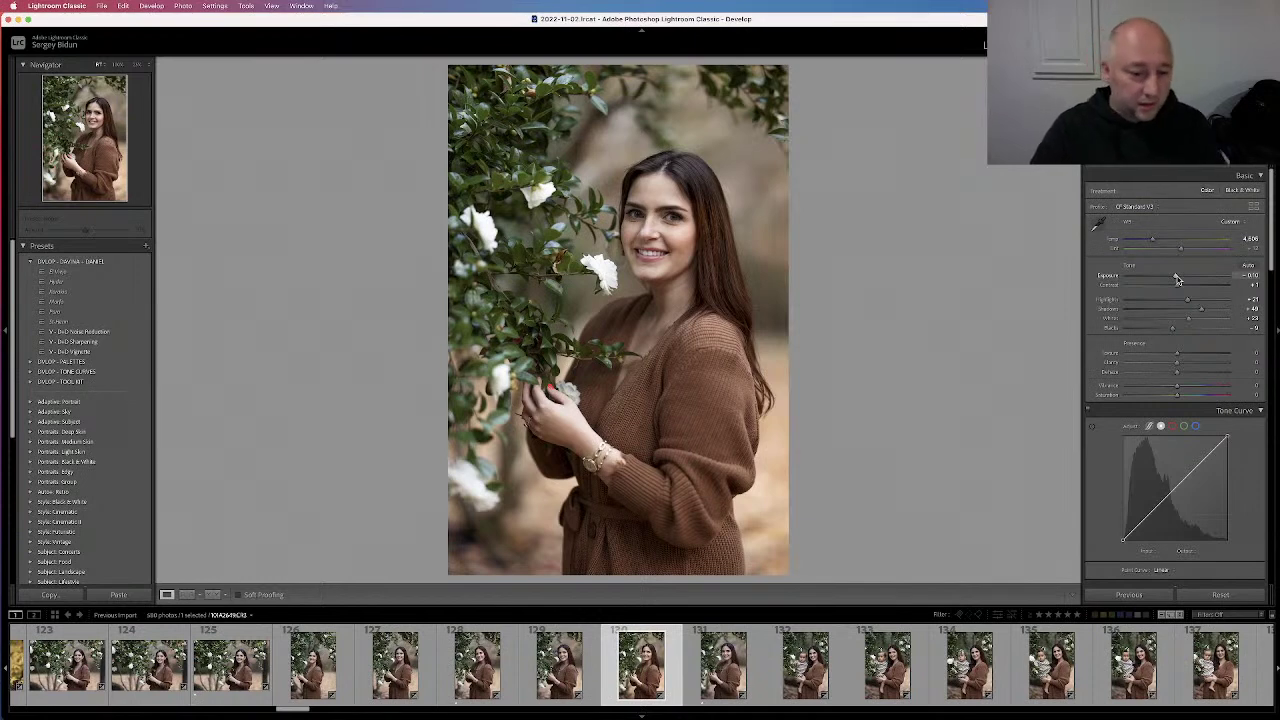
{"action": "key", "text": "Left"}
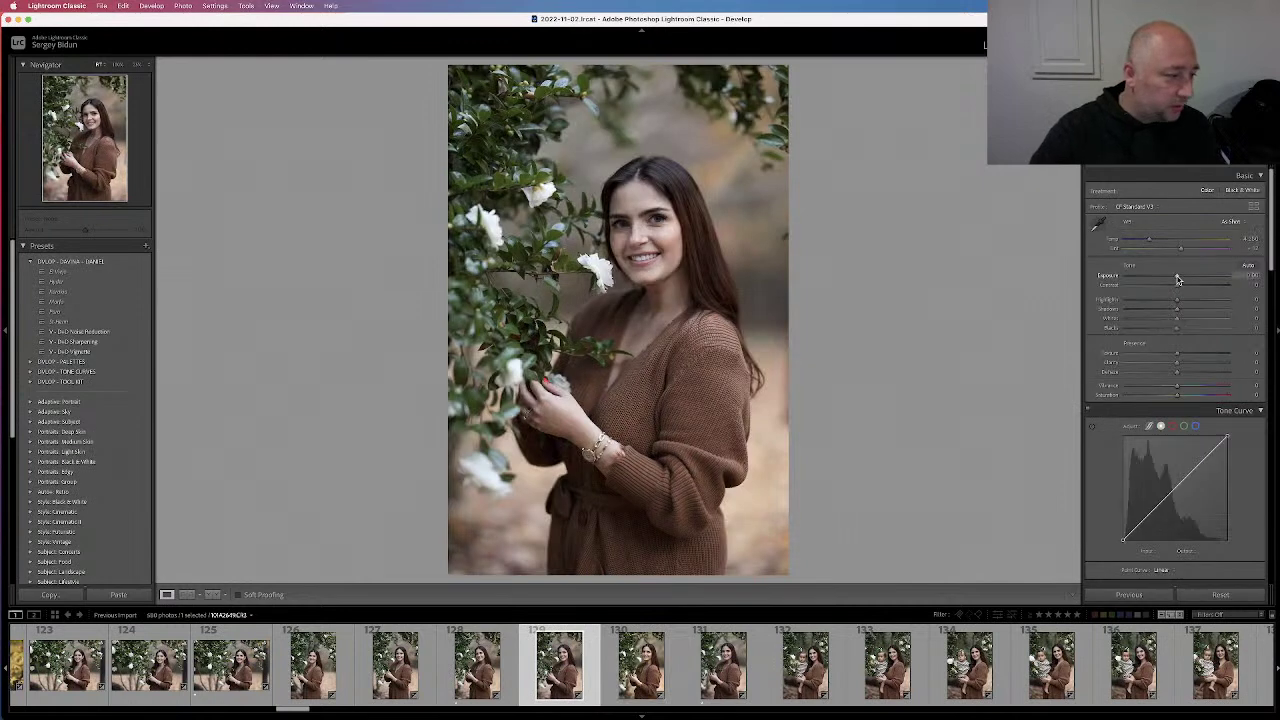
{"action": "key", "text": "Right"}
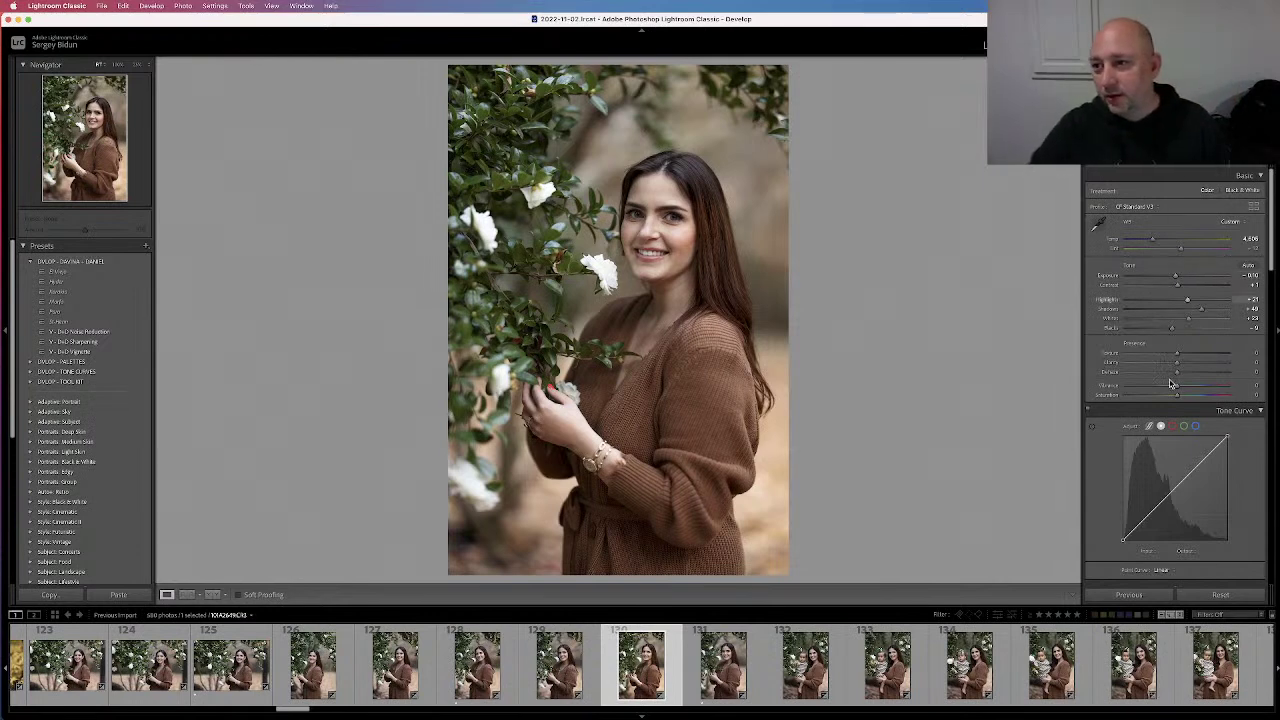
Cycle the photo info overlay on the portrait to show its file name, shutter speed, aperture, ISO and lens
{"action": "key", "text": "i"}
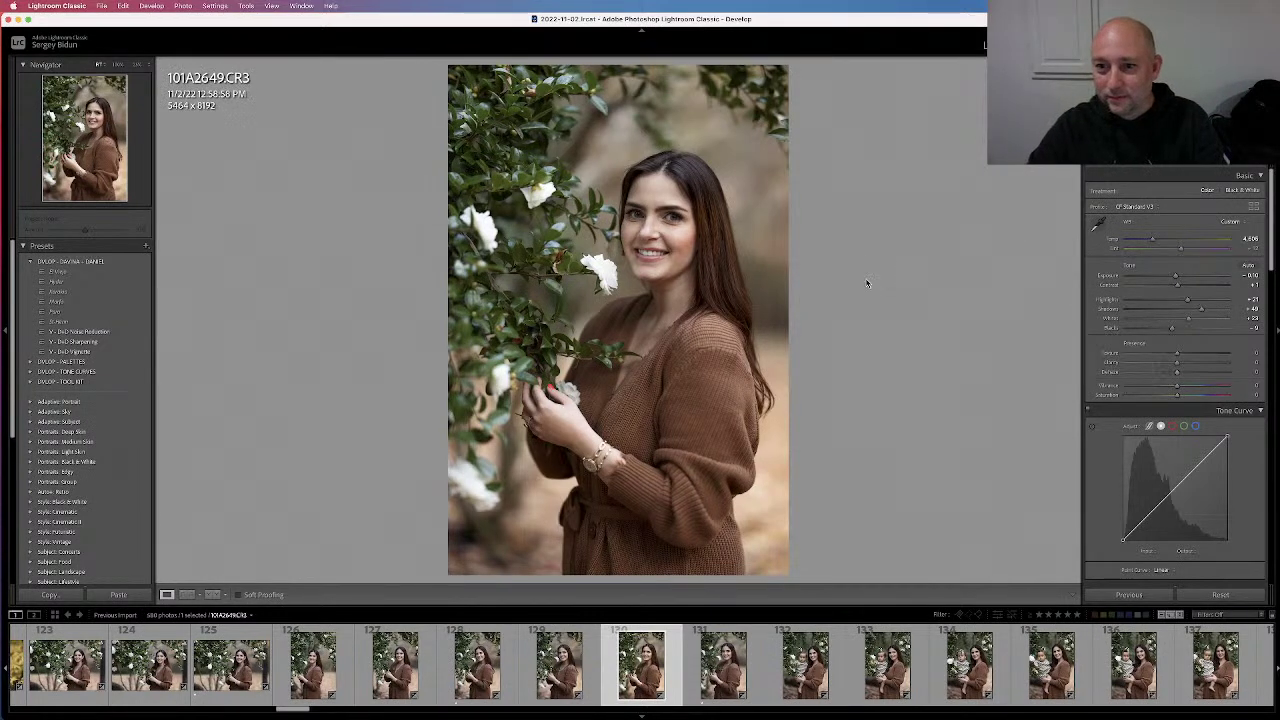
{"action": "key", "text": "i"}
{"action": "key", "text": "i"}
{"action": "key", "text": "i"}
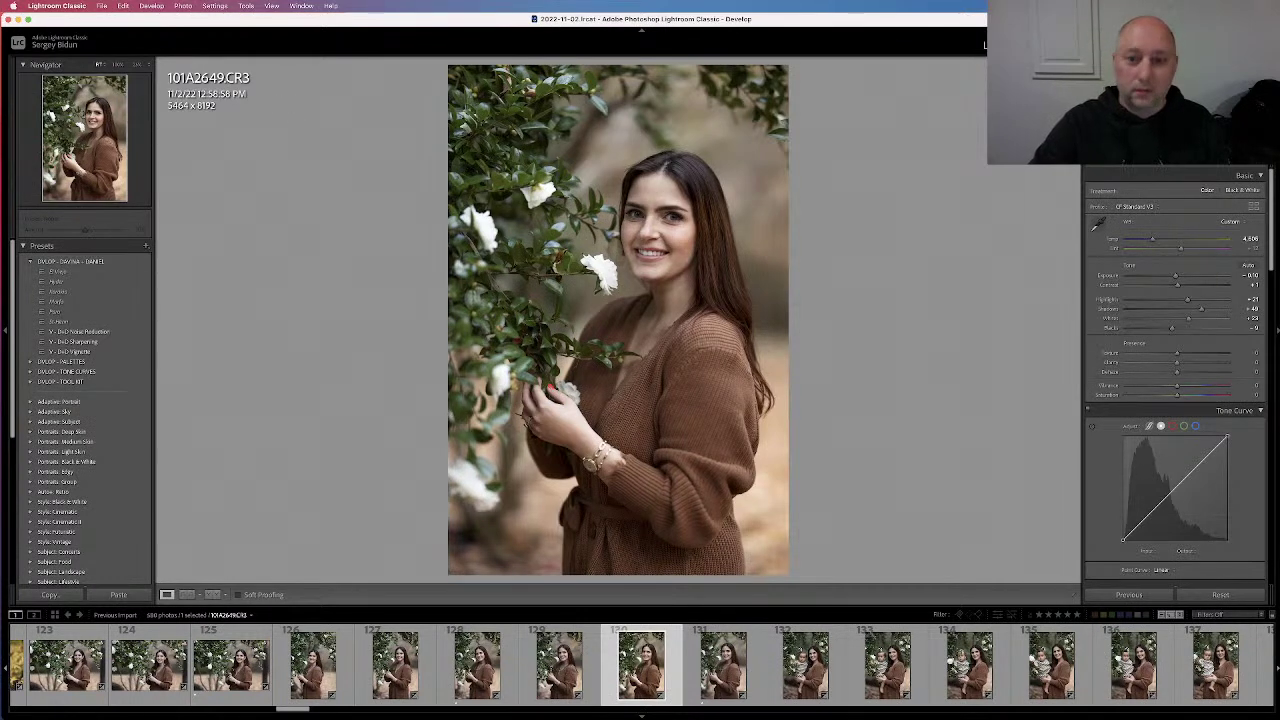
{"action": "key", "text": "i"}
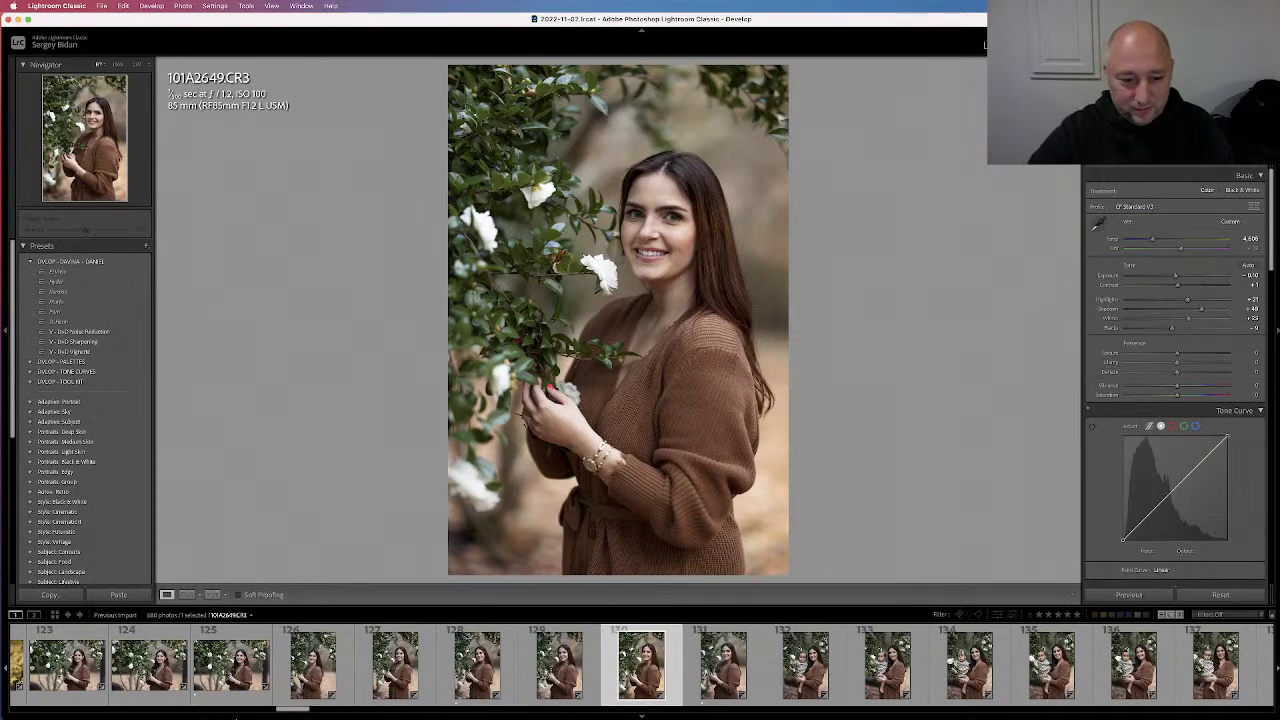
Return from portrait 126 to the Library loupe view and compare the mother's photos 124 to 127
{"action": "left_click", "coordinate": [310, 668]}
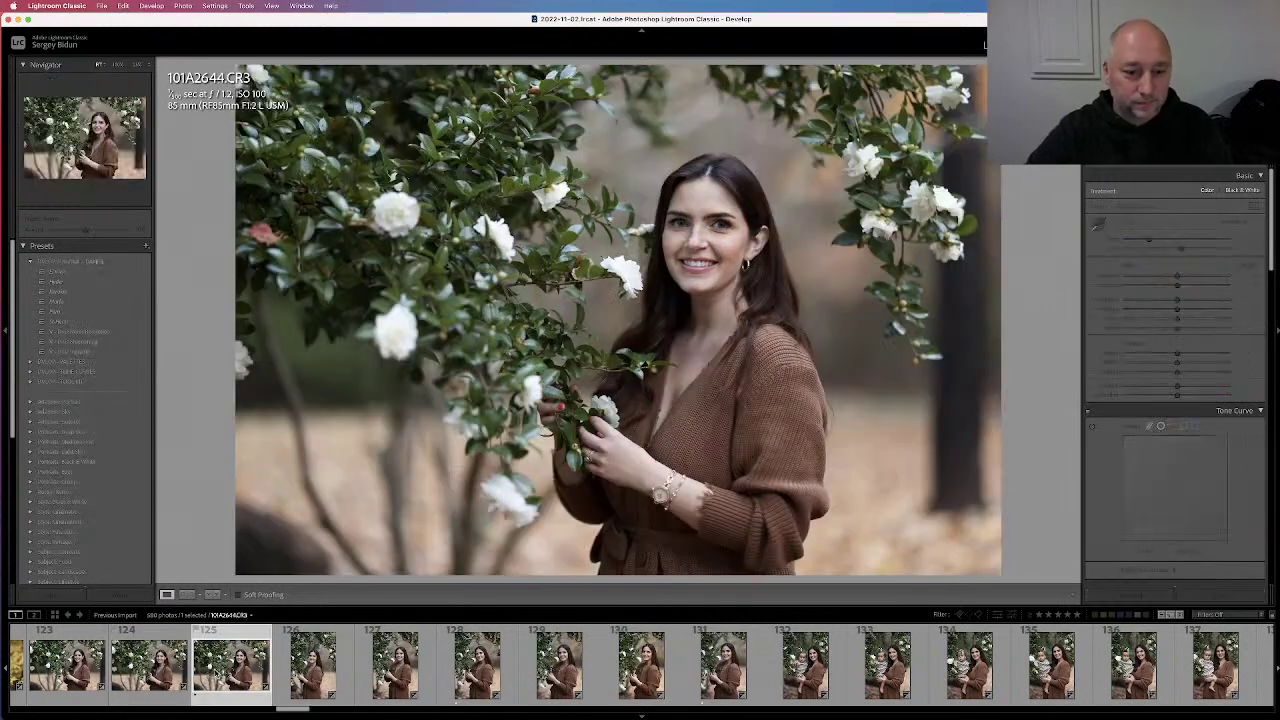
{"action": "key", "text": "Right"}
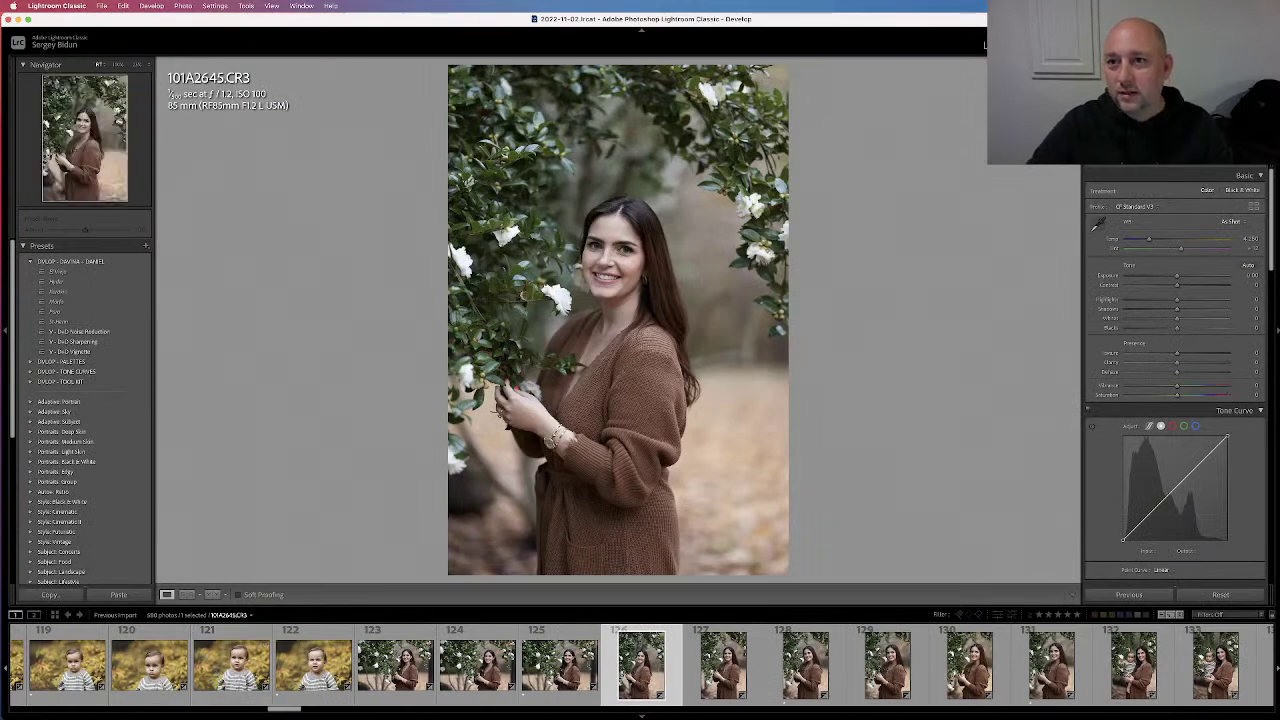
{"action": "key", "text": "e"}
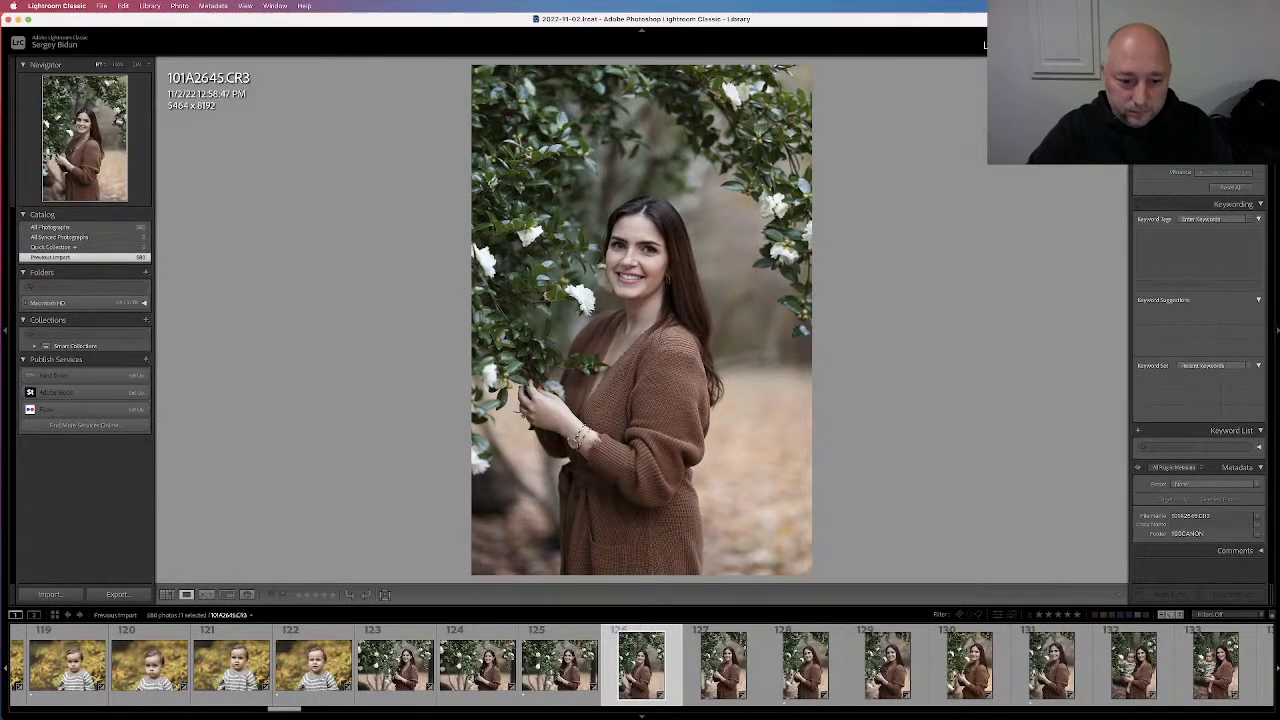
{"action": "key", "text": "Left"}
{"action": "key", "text": "Left"}
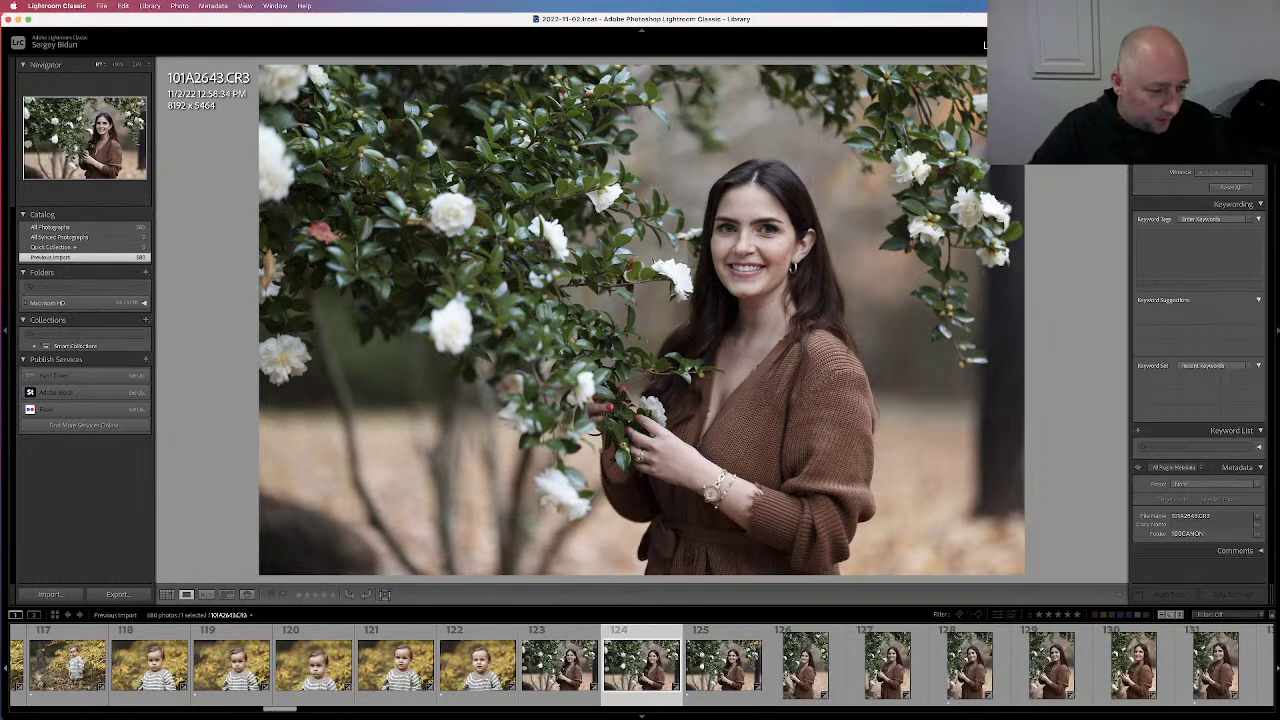
{"action": "key", "text": "Right"}
{"action": "key", "text": "Right"}
{"action": "key", "text": "Right"}
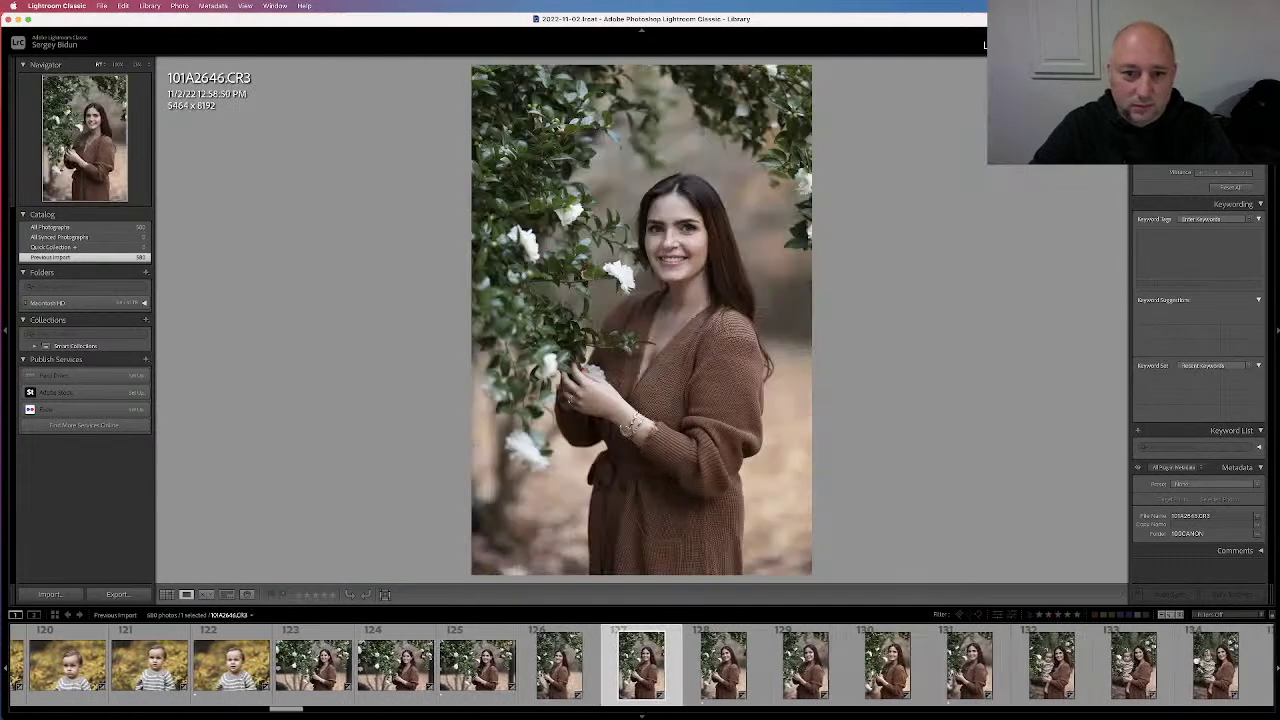
Compare the mother's upright portraits from 128 onward and rate portrait 131 one star
{"action": "key", "text": "Right"}
{"action": "key", "text": "Right"}
{"action": "key", "text": "Right"}
{"action": "key", "text": "Right"}
{"action": "key", "text": "1"}
{"action": "key", "text": "Left"}
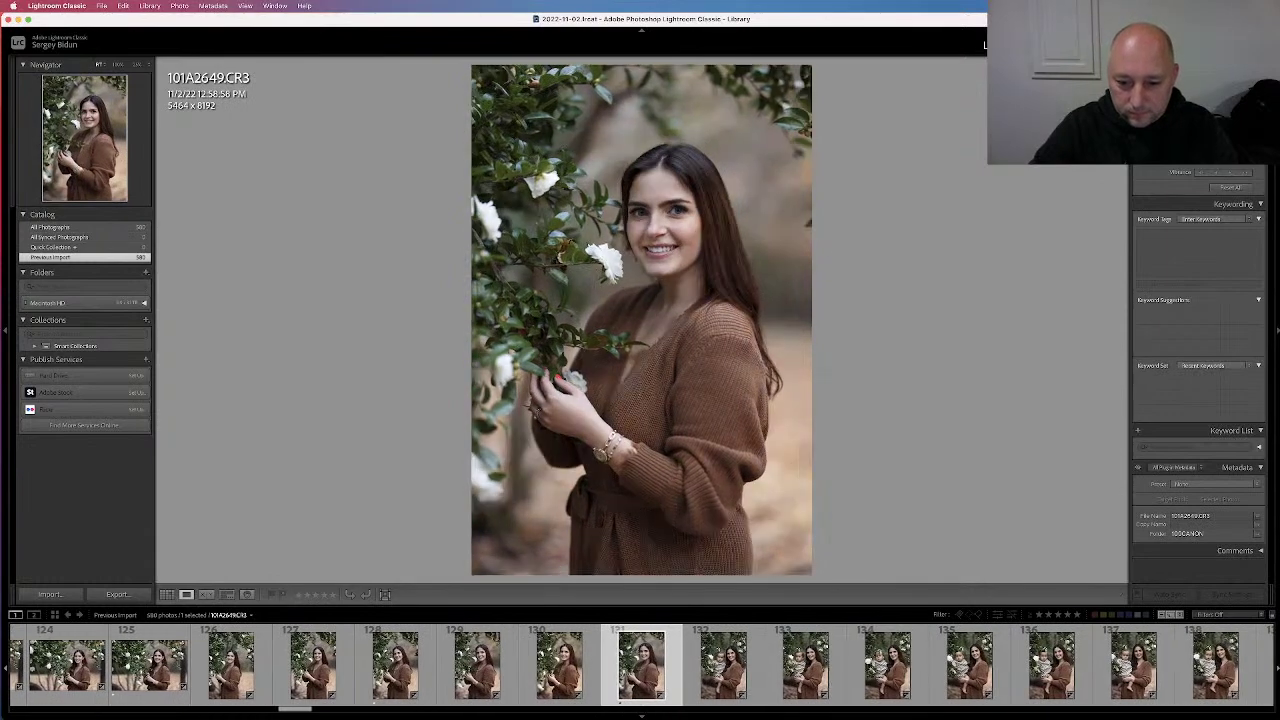
Review the upright portraits of the mother holding the child and rate 101A2664.CR3 one star
{"action": "key", "text": "Right"}
{"action": "key", "text": "Right"}
{"action": "key", "text": "Right"}
{"action": "key", "text": "Left"}
{"action": "key", "text": "1"}
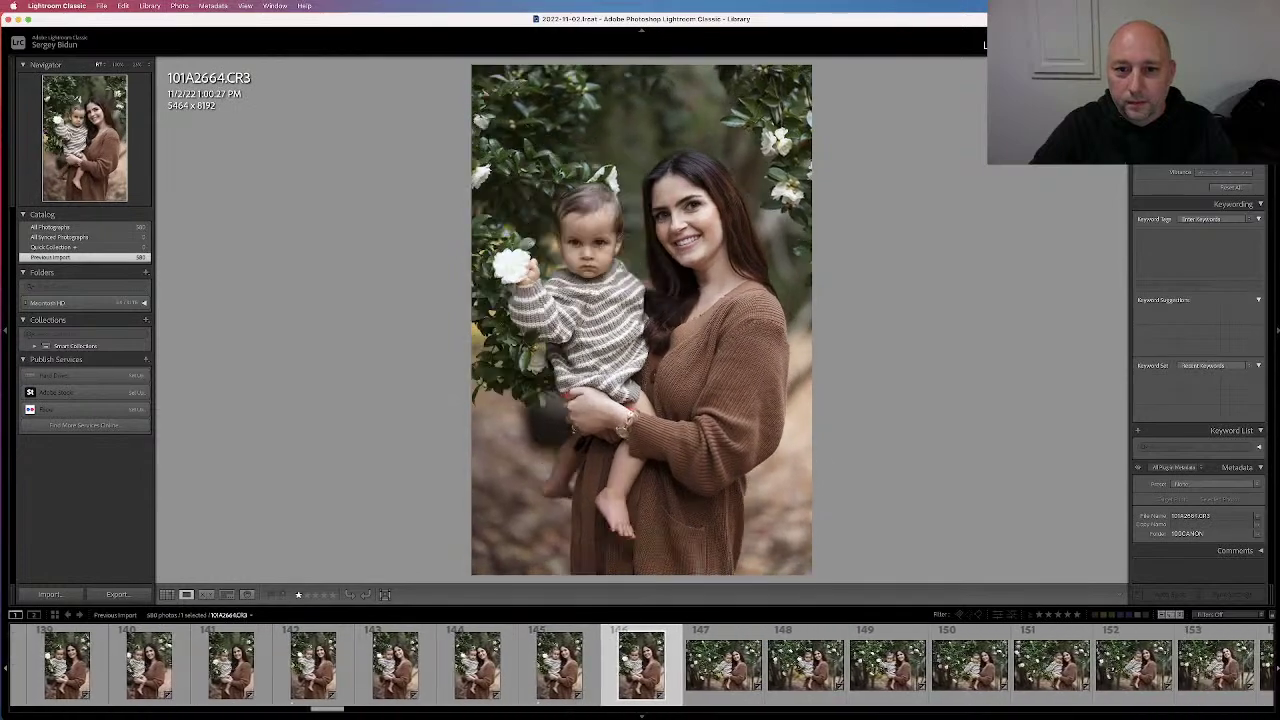
Compare the first horizontal shots of the mother and child by the flowers, photos 147 to 149
{"action": "key", "text": "Right"}
{"action": "key", "text": "Right"}
{"action": "key", "text": "Right"}
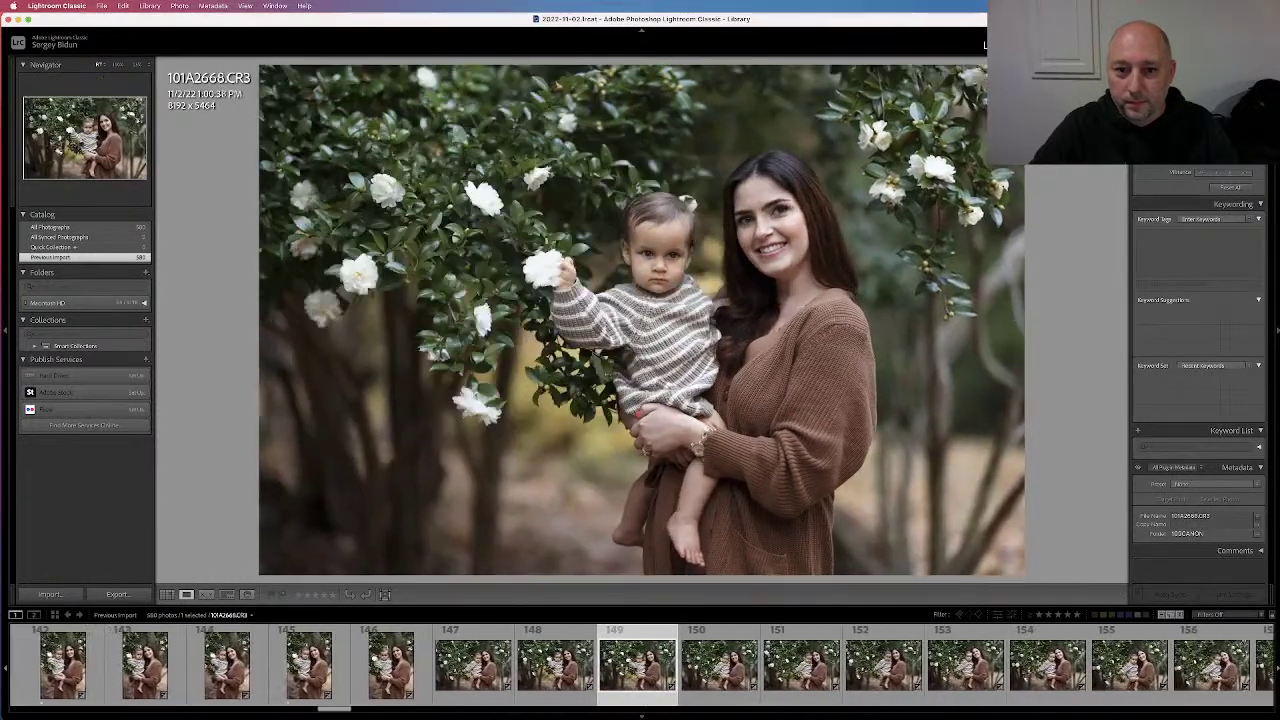
{"action": "key", "text": "Left"}
{"action": "key", "text": "Right"}
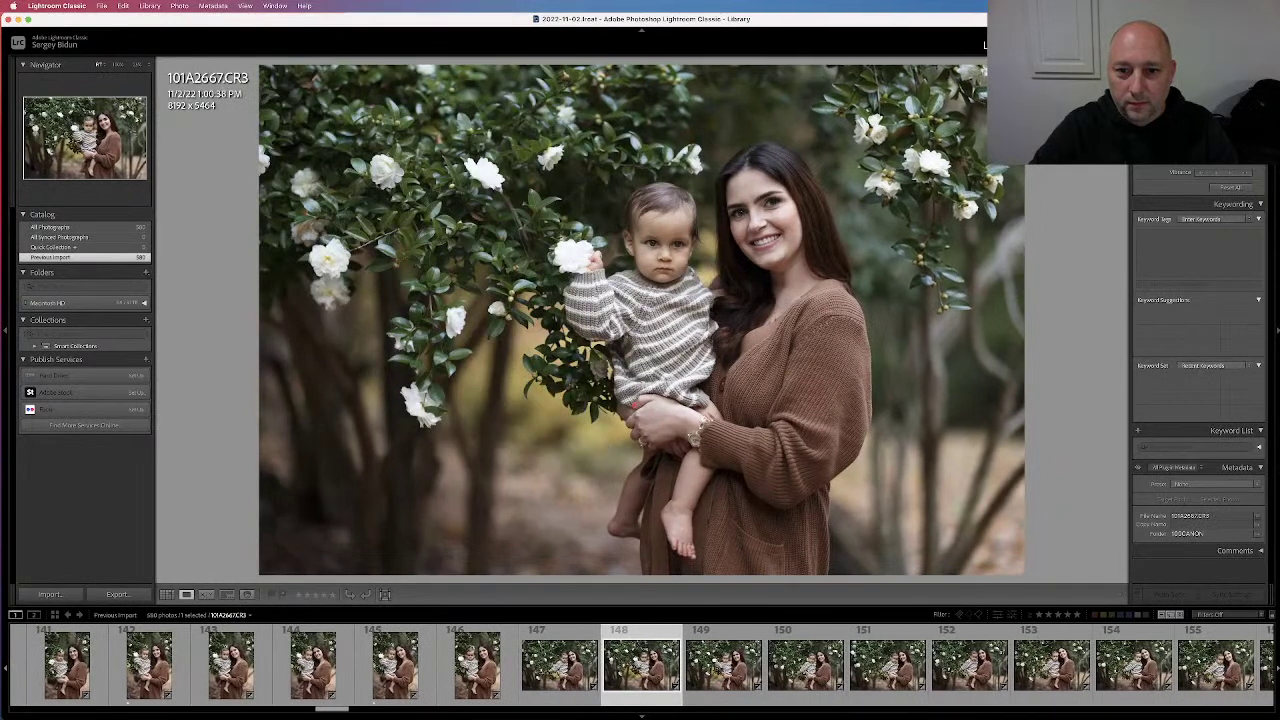
Compare the horizontal mother-and-child photos 150 to 154, checking the nearly identical frames 153 and 154
{"action": "key", "text": "Right"}
{"action": "key", "text": "Right"}
{"action": "key", "text": "Right"}
{"action": "key", "text": "Right"}
{"action": "key", "text": "Right"}
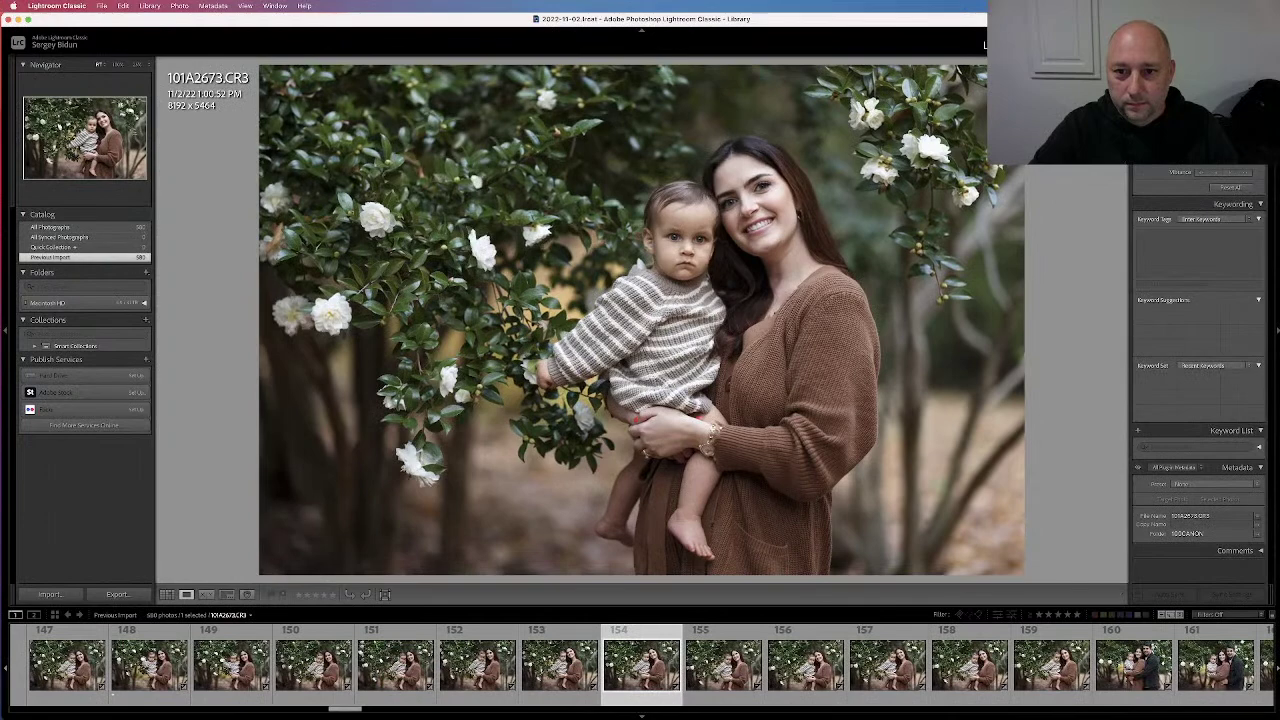
{"action": "key", "text": "Left"}
{"action": "key", "text": "Left"}
{"action": "key", "text": "Right"}
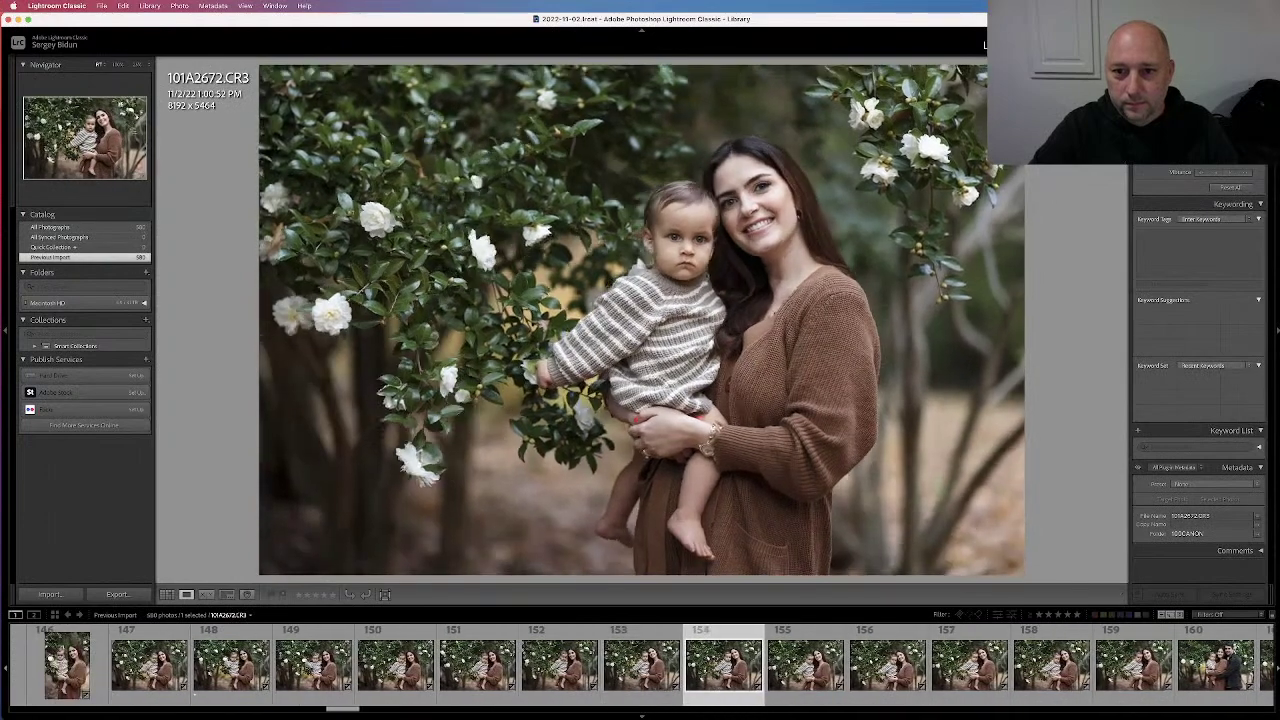
Review the remaining horizontal mother-and-child photos, 155 to 159
{"action": "key", "text": "Right"}
{"action": "key", "text": "Right"}
{"action": "key", "text": "Right"}
{"action": "key", "text": "Right"}
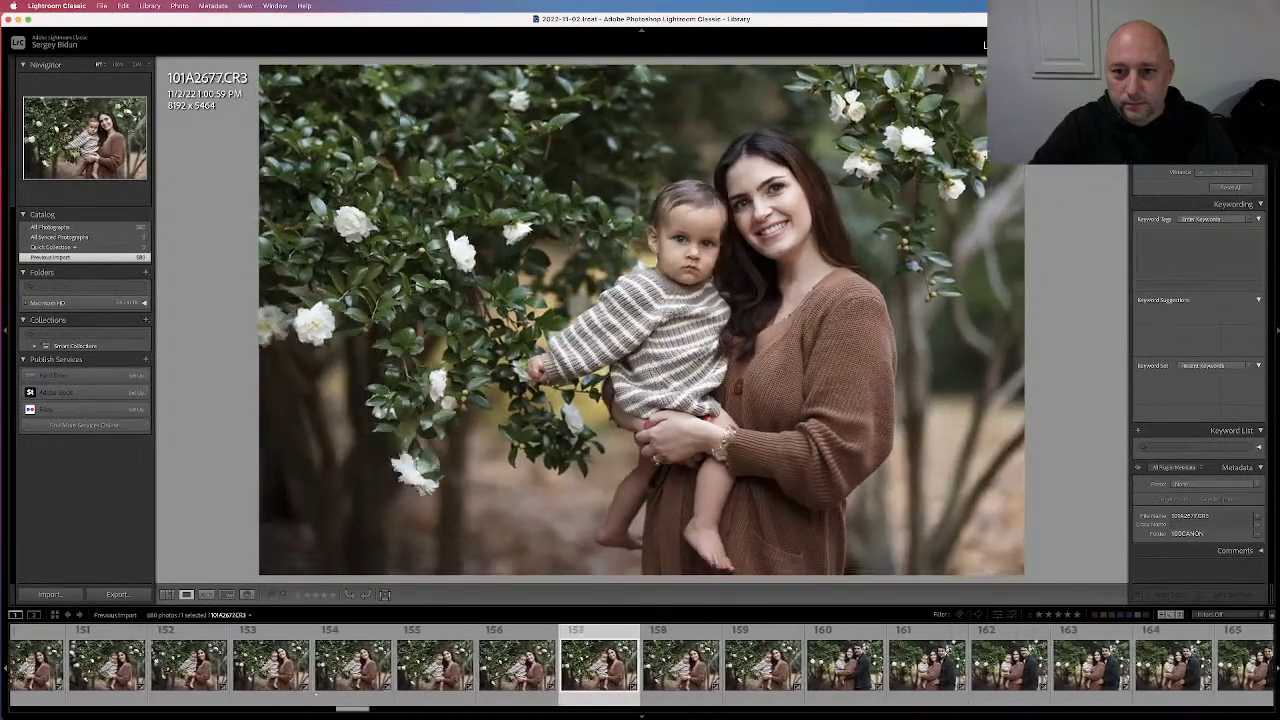
{"action": "key", "text": "Right"}
{"action": "key", "text": "Right"}
Review the first photos of both parents with the child by the flowers and rate photo 163 one star
{"action": "key", "text": "Right"}
{"action": "key", "text": "Right"}
{"action": "key", "text": "Right"}
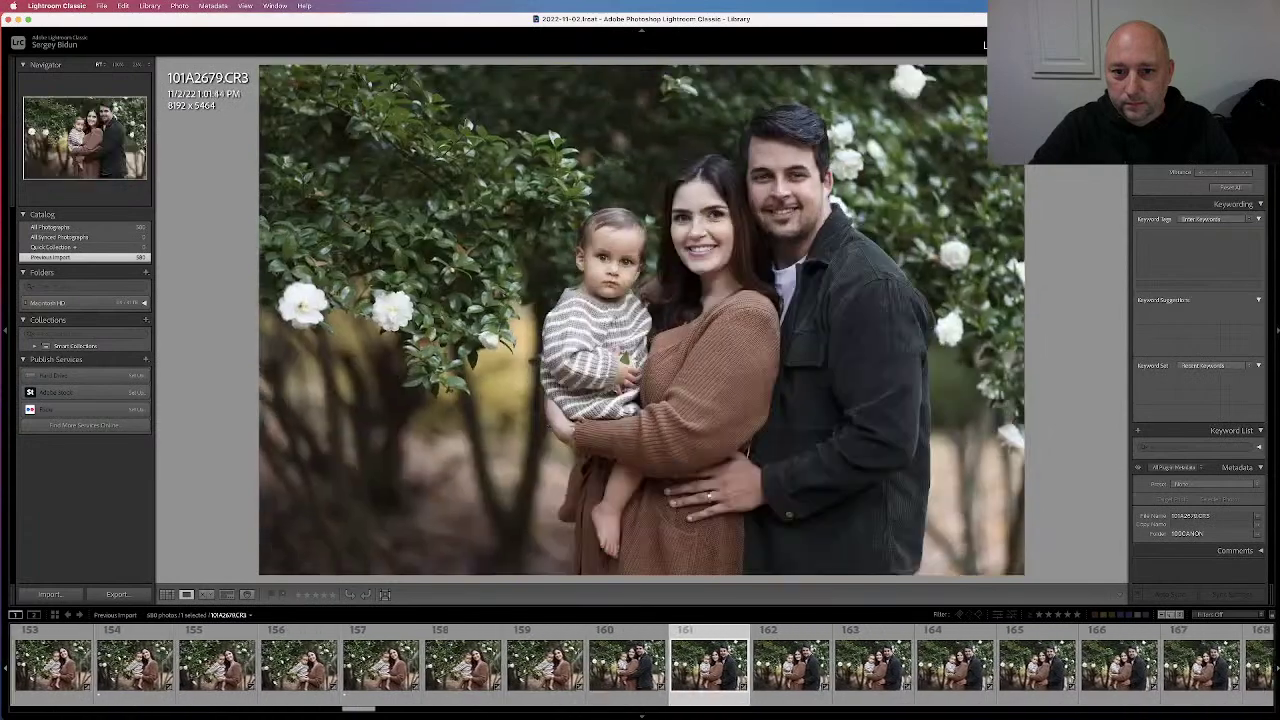
{"action": "key", "text": "1"}
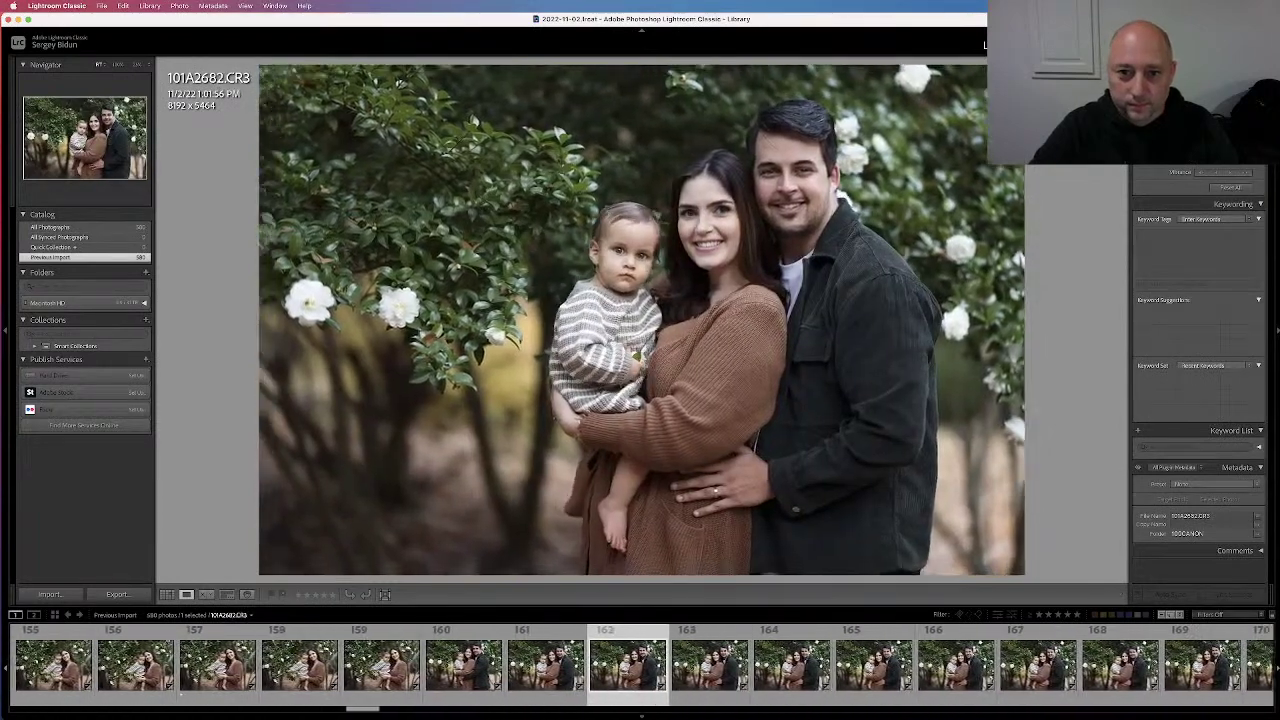
Compare the family-of-three photos 164 to 170 by the flowers and rate photo 168 one star
{"action": "key", "text": "Right"}
{"action": "key", "text": "Right"}
{"action": "key", "text": "Right"}
{"action": "key", "text": "Right"}
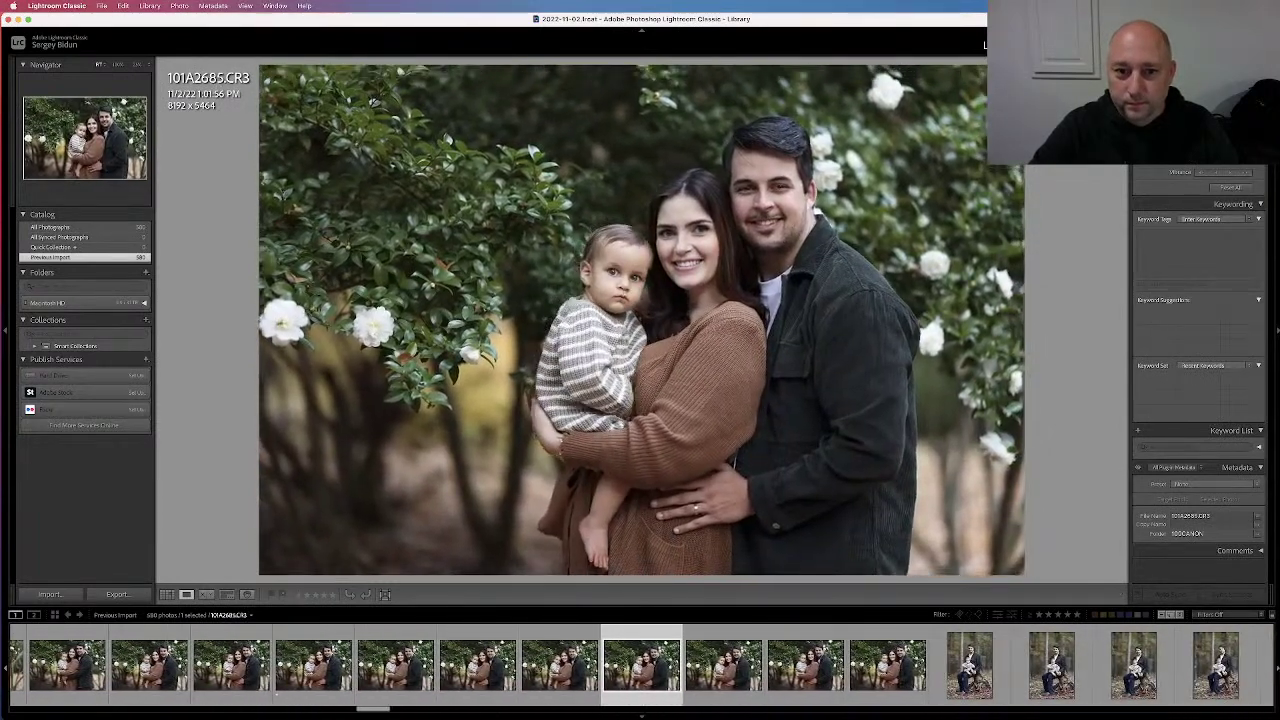
{"action": "key", "text": "Right"}
{"action": "key", "text": "Right"}
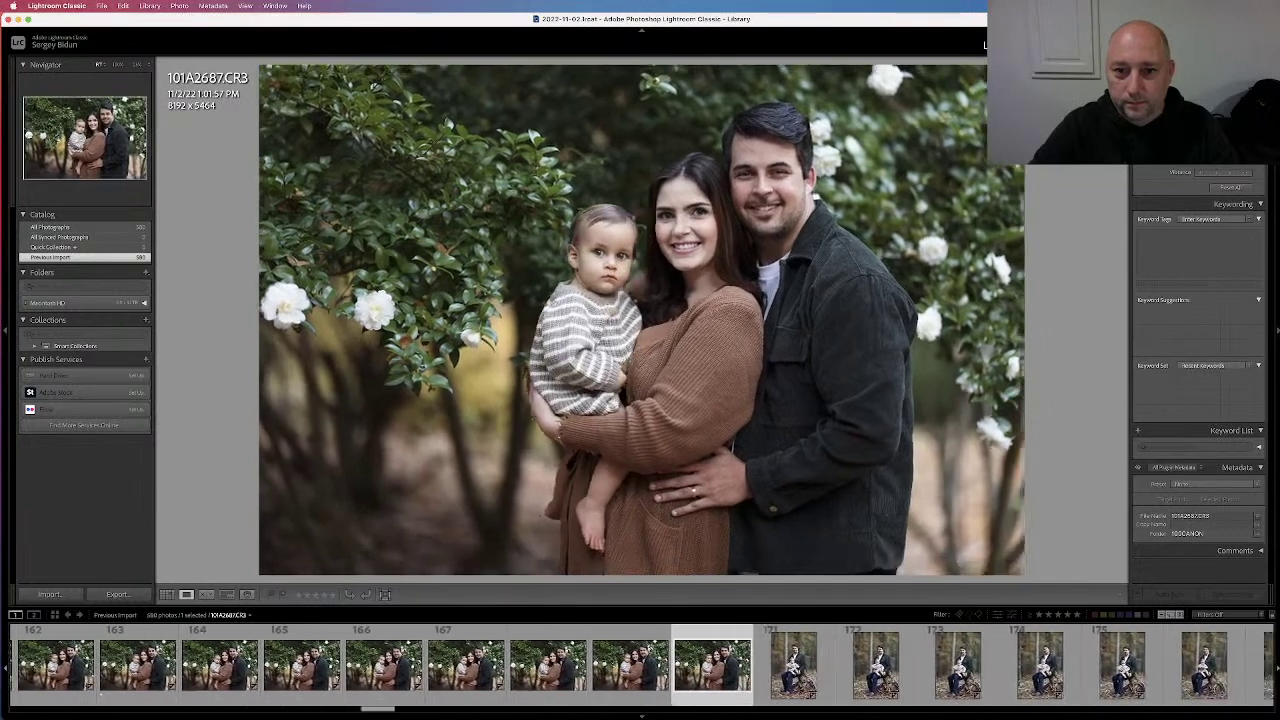
{"action": "key", "text": "Left"}
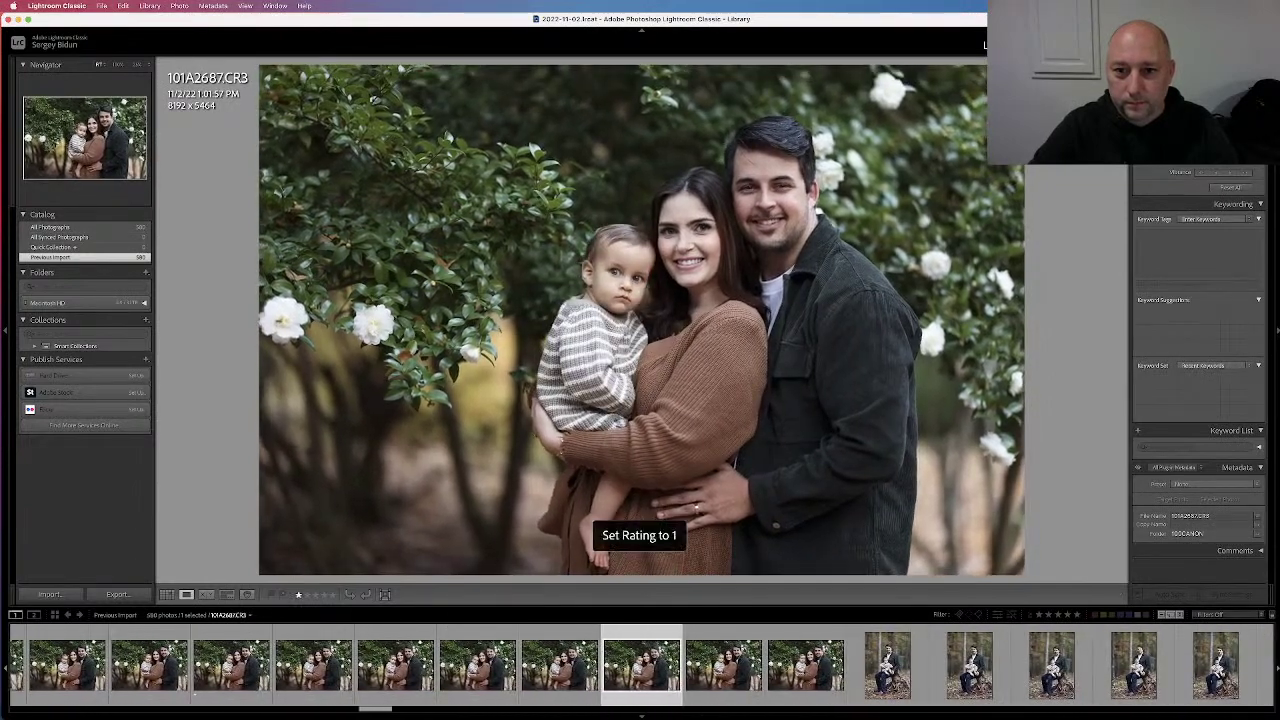
Compare the last family photos by the flowers, 169 and 170
{"action": "key", "text": "Right"}
{"action": "key", "text": "Right"}
{"action": "key", "text": "Right"}
{"action": "key", "text": "Left"}
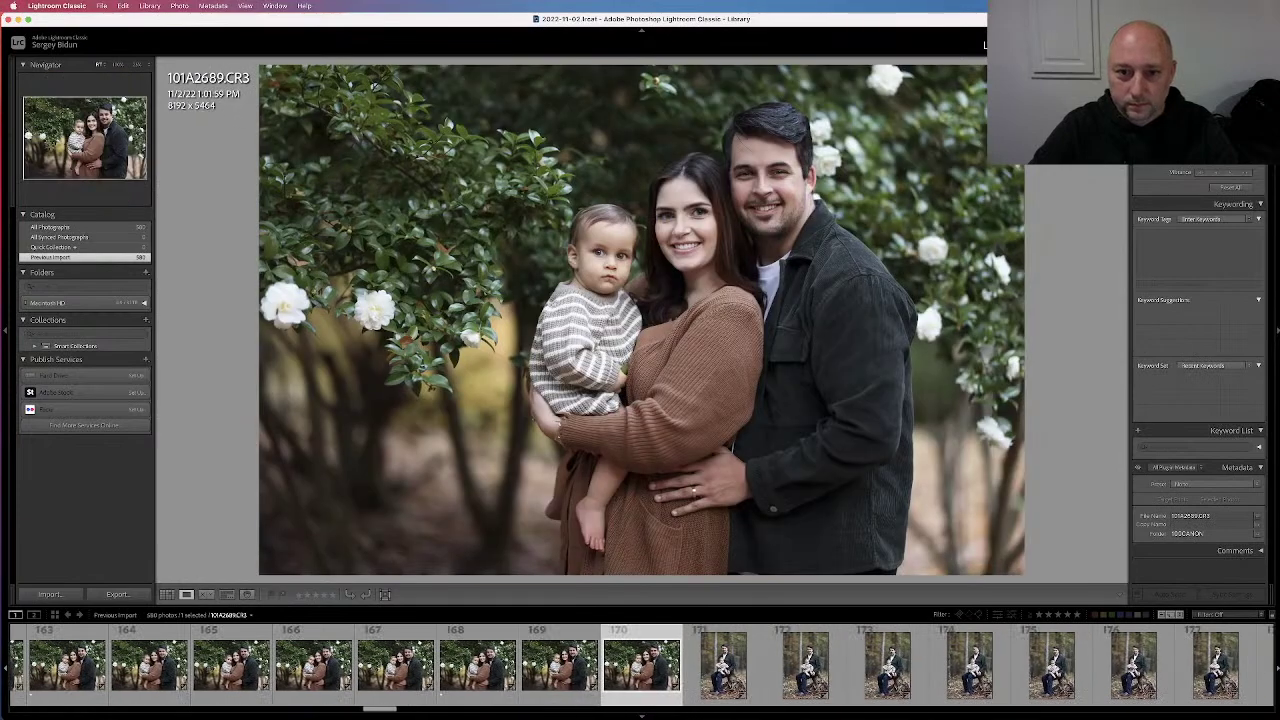
Compare the first portraits of the father and child on the tree stump, photos 171 to 173
{"action": "key", "text": "Right"}
{"action": "key", "text": "Right"}
{"action": "key", "text": "Right"}
{"action": "key", "text": "Right"}
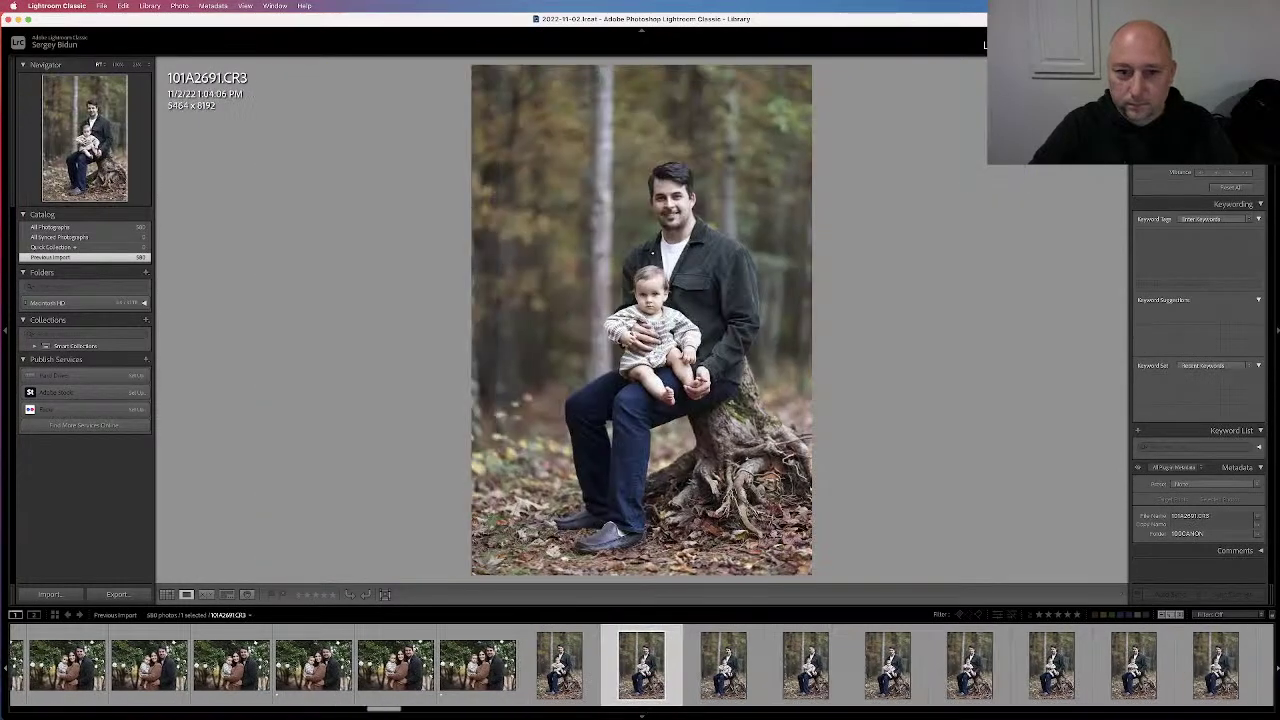
{"action": "key", "text": "Left"}
{"action": "key", "text": "Left"}
{"action": "key", "text": "Right"}
{"action": "key", "text": "Right"}
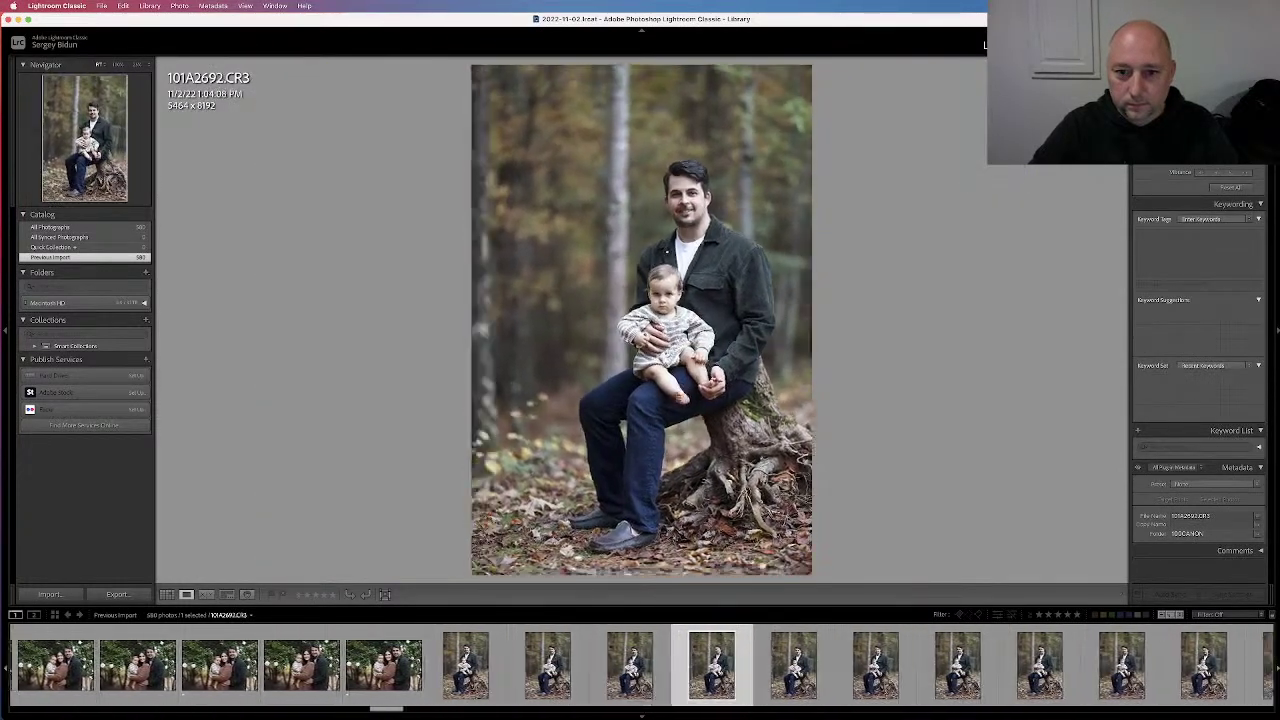
Compare the father-and-child stump portraits 173 to 175 back and forth
{"action": "key", "text": "Left"}
{"action": "key", "text": "Right"}
{"action": "key", "text": "Left"}
{"action": "key", "text": "Right"}
{"action": "key", "text": "Right"}
{"action": "key", "text": "Left"}
{"action": "key", "text": "Right"}
{"action": "key", "text": "Right"}
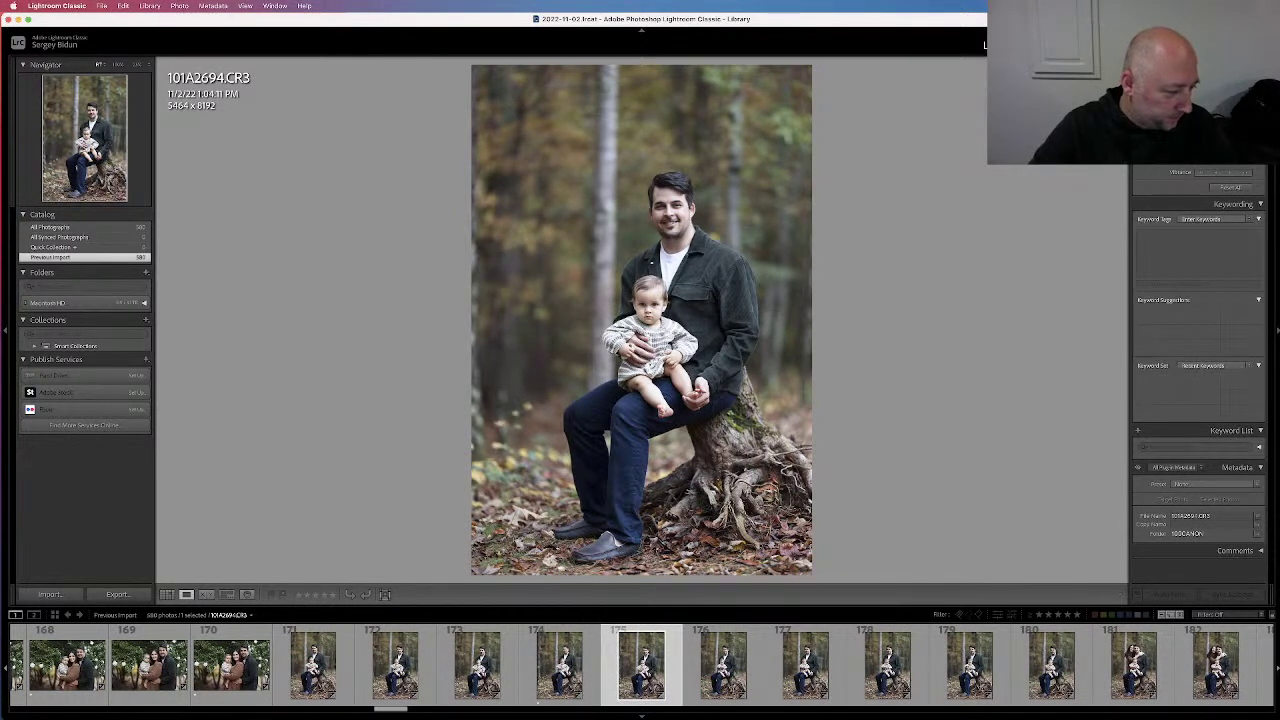
Compare the father-and-child stump portraits 175 to 177, checking both faces
{"action": "key", "text": "Right"}
{"action": "key", "text": "Left"}
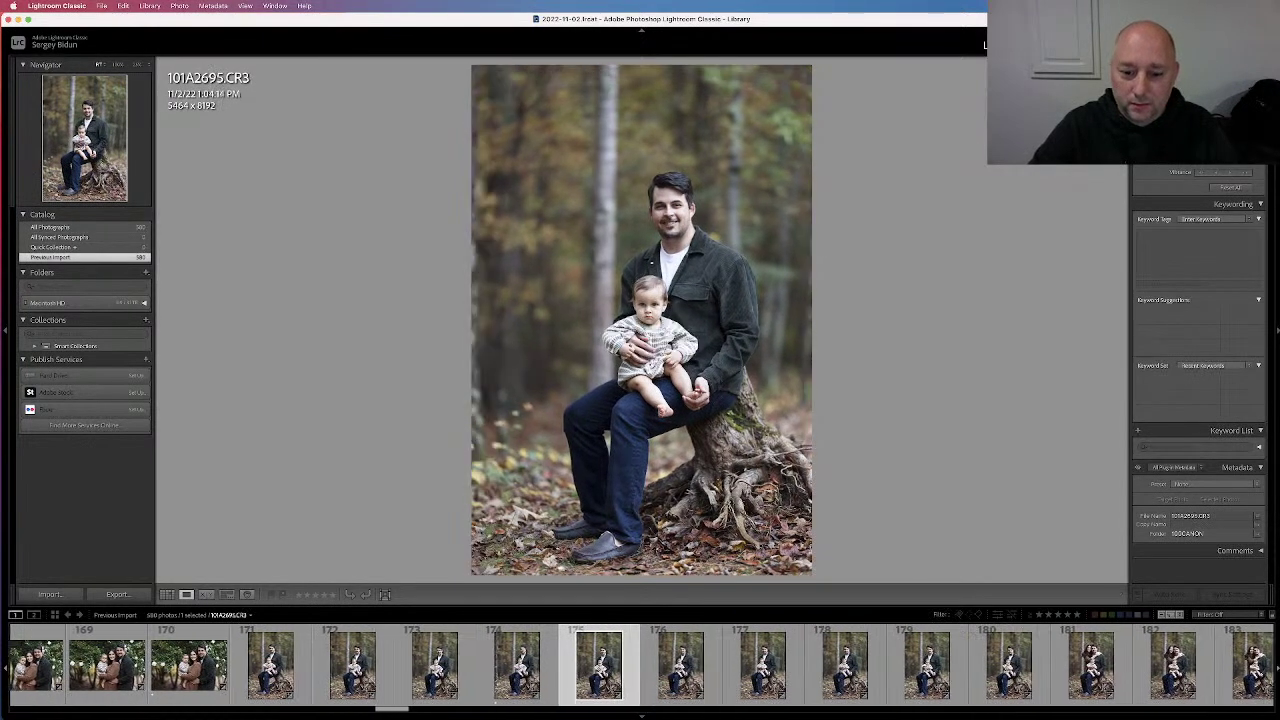
{"action": "key", "text": "Left"}
{"action": "key", "text": "Right"}
{"action": "key", "text": "Right"}
{"action": "key", "text": "Right"}
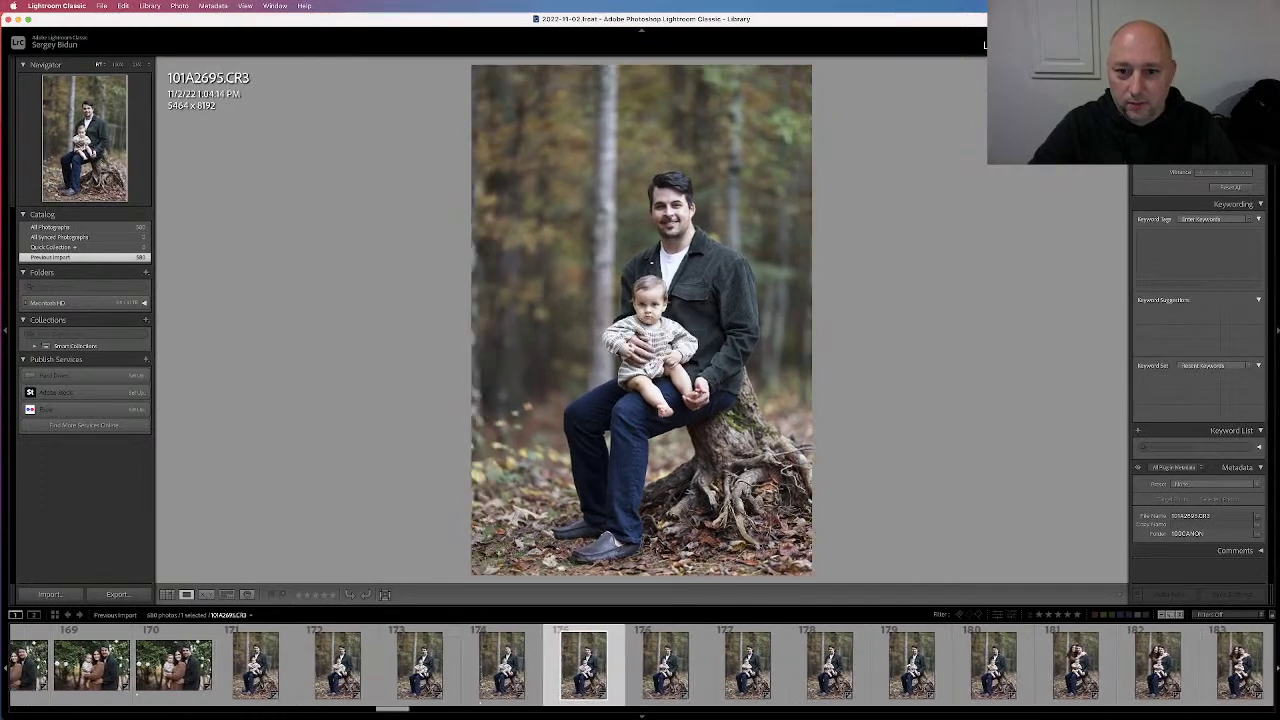
{"action": "key", "text": "Right"}
{"action": "key", "text": "Left"}
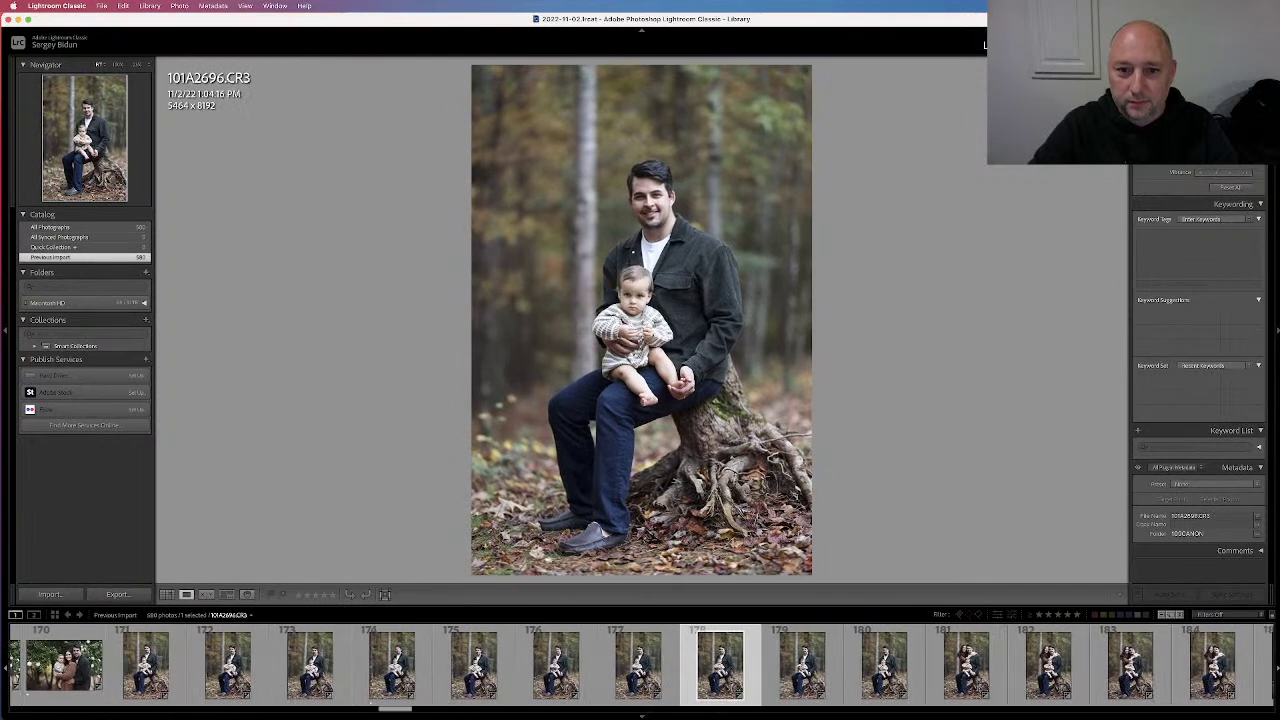
Compare the father-and-child stump portraits 177 to 180 back and forth
{"action": "key", "text": "Left"}
{"action": "key", "text": "Right"}
{"action": "key", "text": "Right"}
{"action": "key", "text": "Right"}
{"action": "key", "text": "Left"}
{"action": "key", "text": "Left"}
{"action": "key", "text": "Left"}
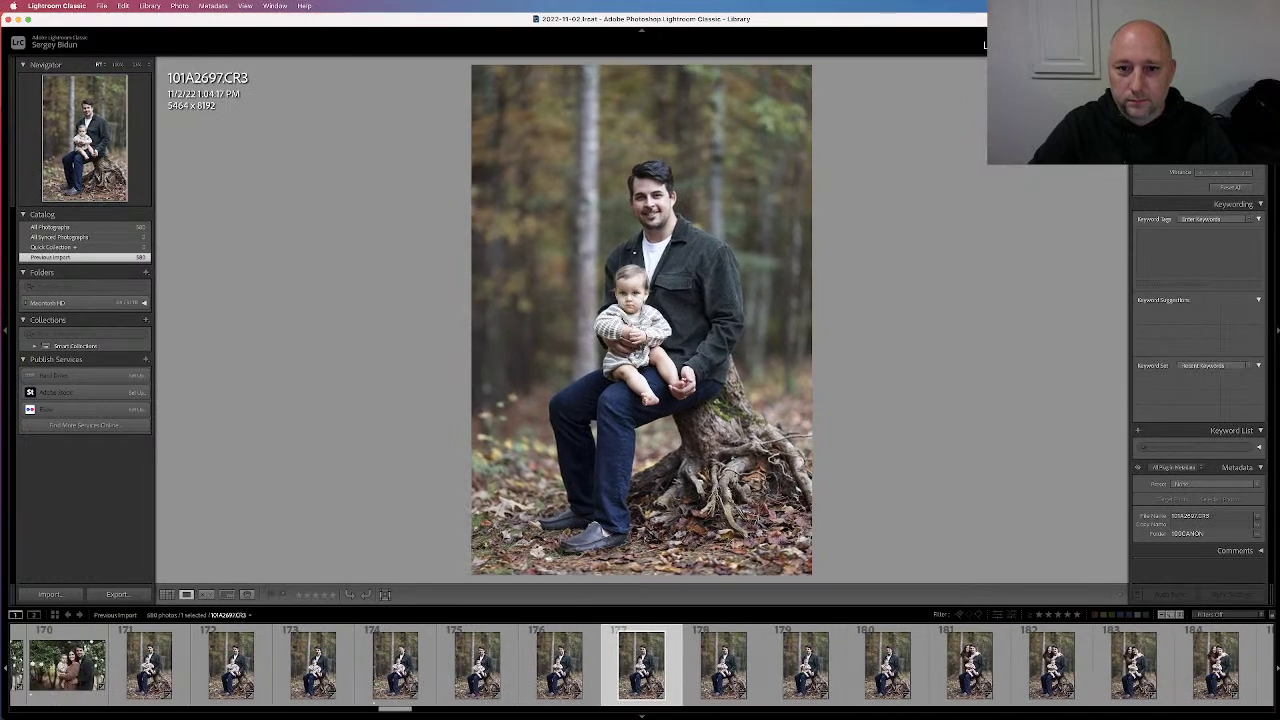
{"action": "key", "text": "Right"}
{"action": "key", "text": "Left"}
{"action": "key", "text": "Right"}
Go on to the family portraits on the tree stump and compare photos 181 and 182
{"action": "key", "text": "Right"}
{"action": "key", "text": "Right"}
{"action": "key", "text": "Right"}
{"action": "key", "text": "Right"}
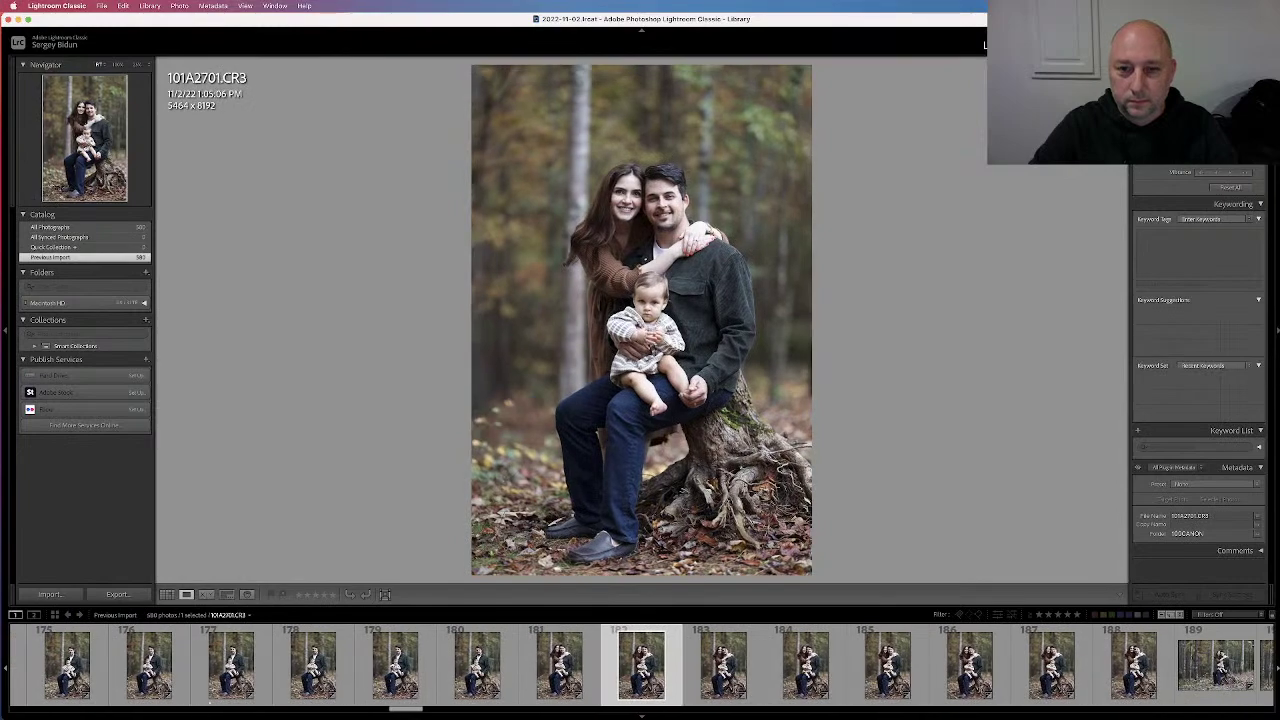
{"action": "key", "text": "Left"}
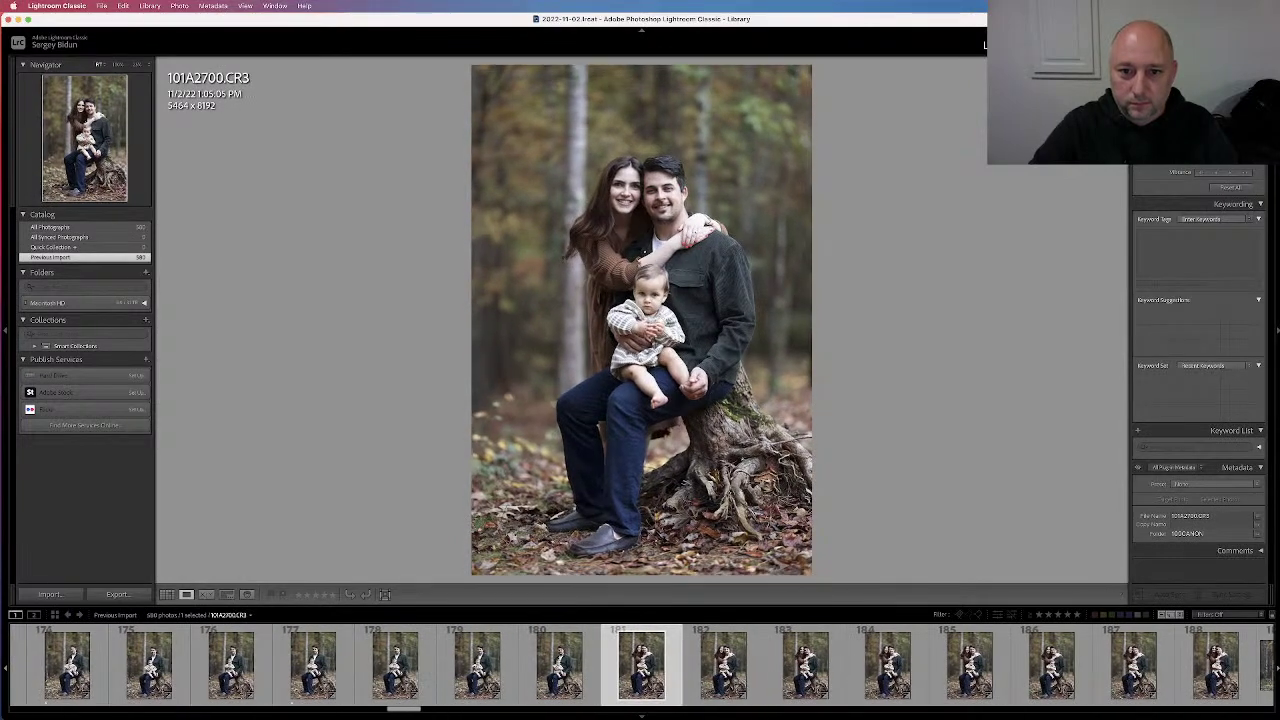
Review the family's upright stump portraits 182 to 186
{"action": "key", "text": "Right"}
{"action": "key", "text": "Right"}
{"action": "key", "text": "Right"}
{"action": "key", "text": "Right"}
{"action": "key", "text": "Right"}
{"action": "key", "text": "Right"}
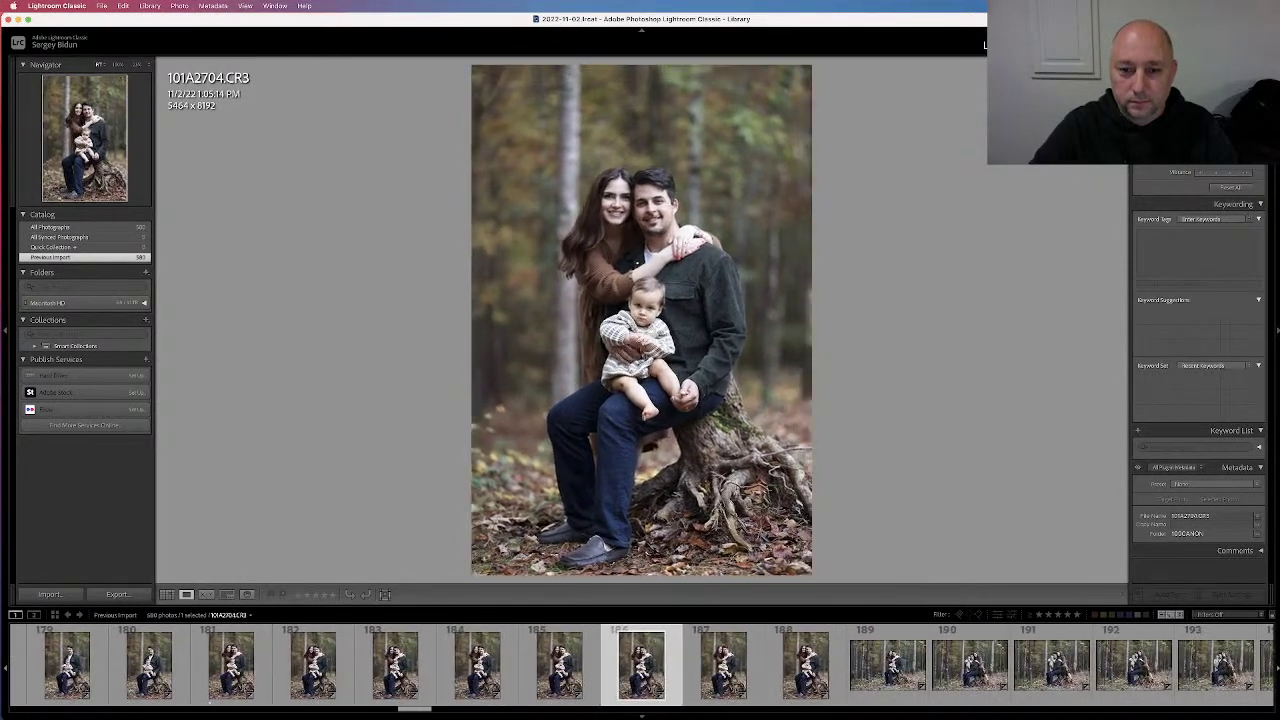
Compare the family's upright stump portraits 186 to 188 back and forth and rate photo 186 one star
{"action": "key", "text": "Right"}
{"action": "key", "text": "Right"}
{"action": "key", "text": "Left"}
{"action": "key", "text": "Left"}
{"action": "key", "text": "Right"}
{"action": "key", "text": "1"}
{"action": "key", "text": "Left"}
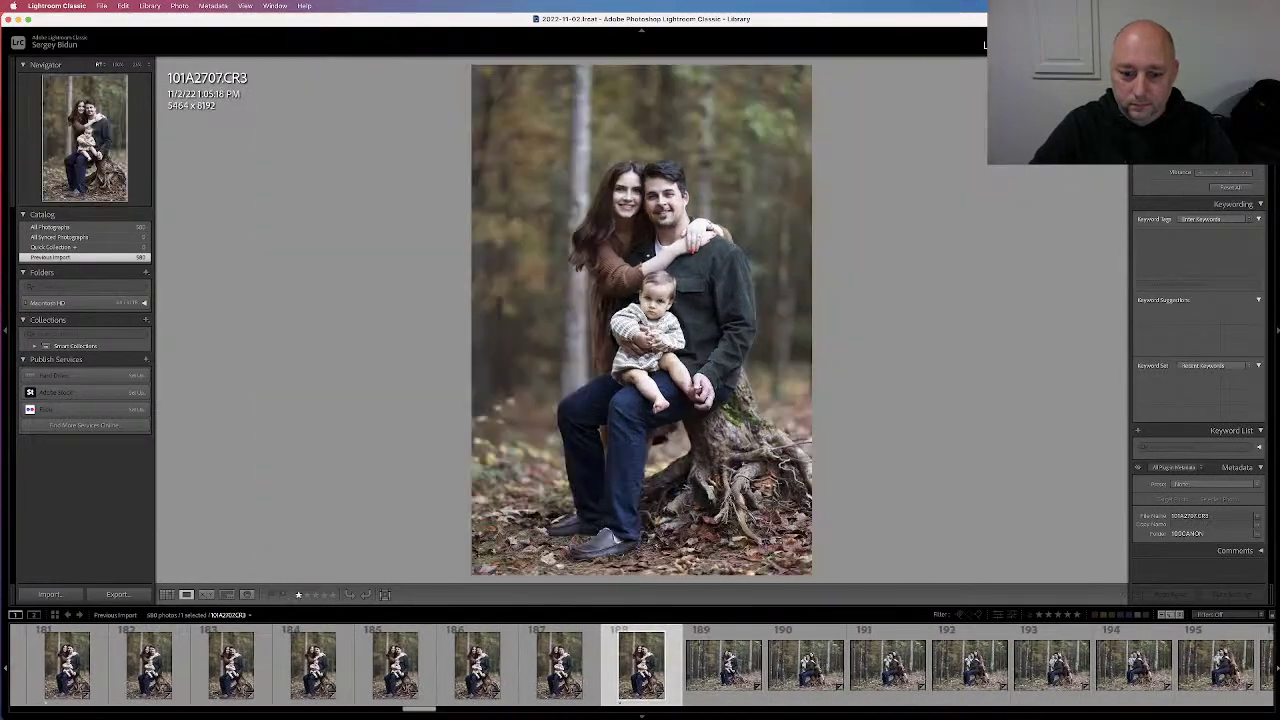
{"action": "key", "text": "Left"}
{"action": "key", "text": "Left"}
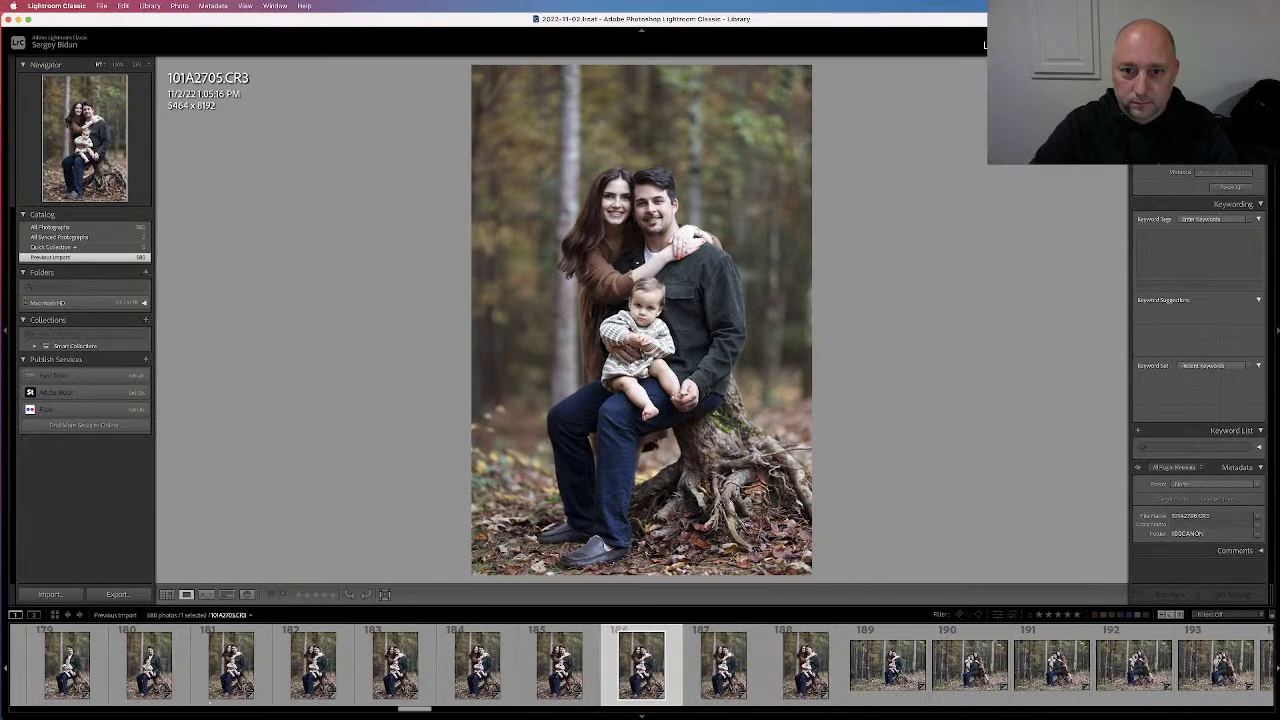
{"action": "key", "text": "Right"}
{"action": "key", "text": "Right"}
{"action": "key", "text": "Right"}
{"action": "key", "text": "Right"}
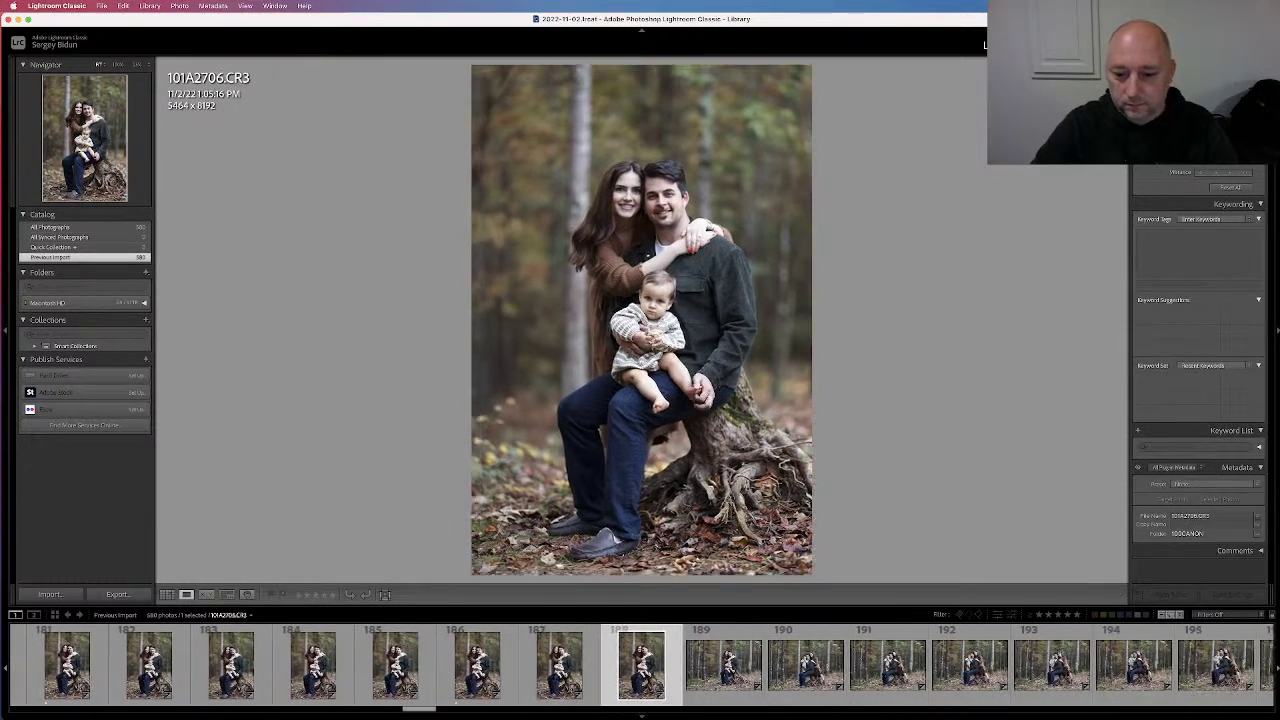
Rate the wide family stump portrait 189 one star and look ahead through the wide shots up to 193
{"action": "key", "text": "Right"}
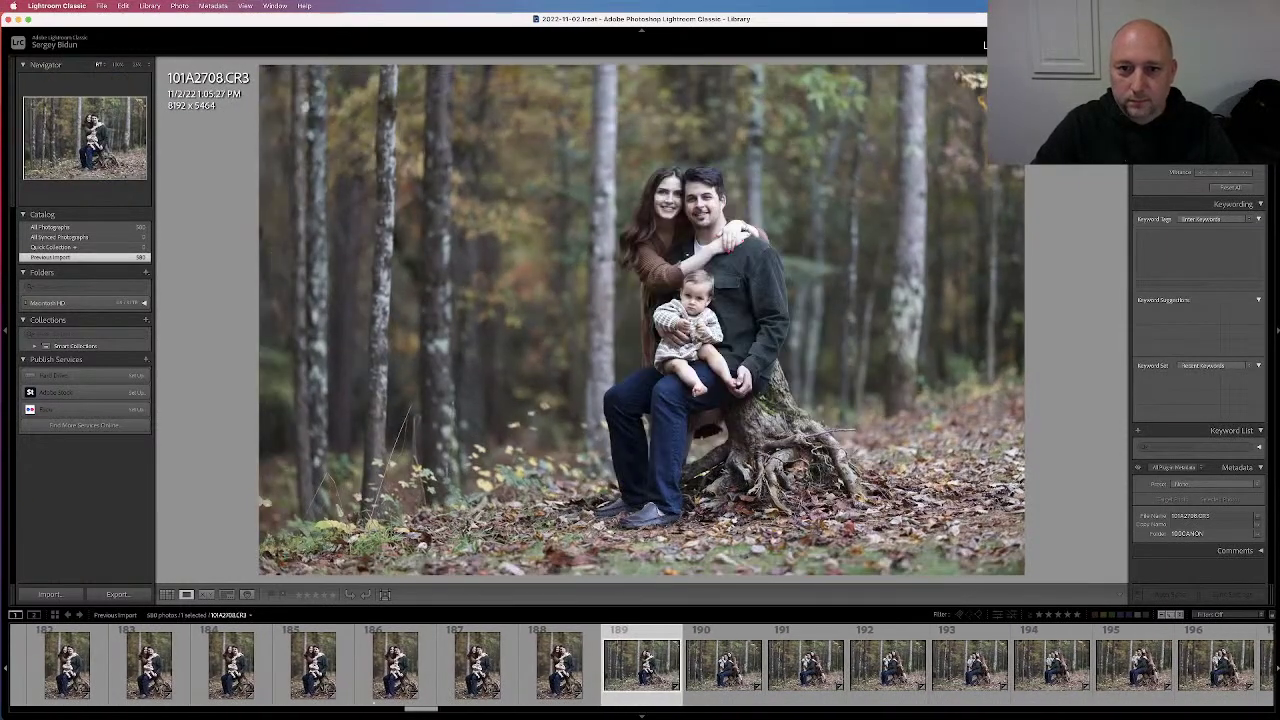
{"action": "key", "text": "1"}
{"action": "key", "text": "Right"}
{"action": "key", "text": "Right"}
{"action": "key", "text": "Right"}
{"action": "key", "text": "Right"}
{"action": "key", "text": "Right"}
{"action": "key", "text": "Right"}
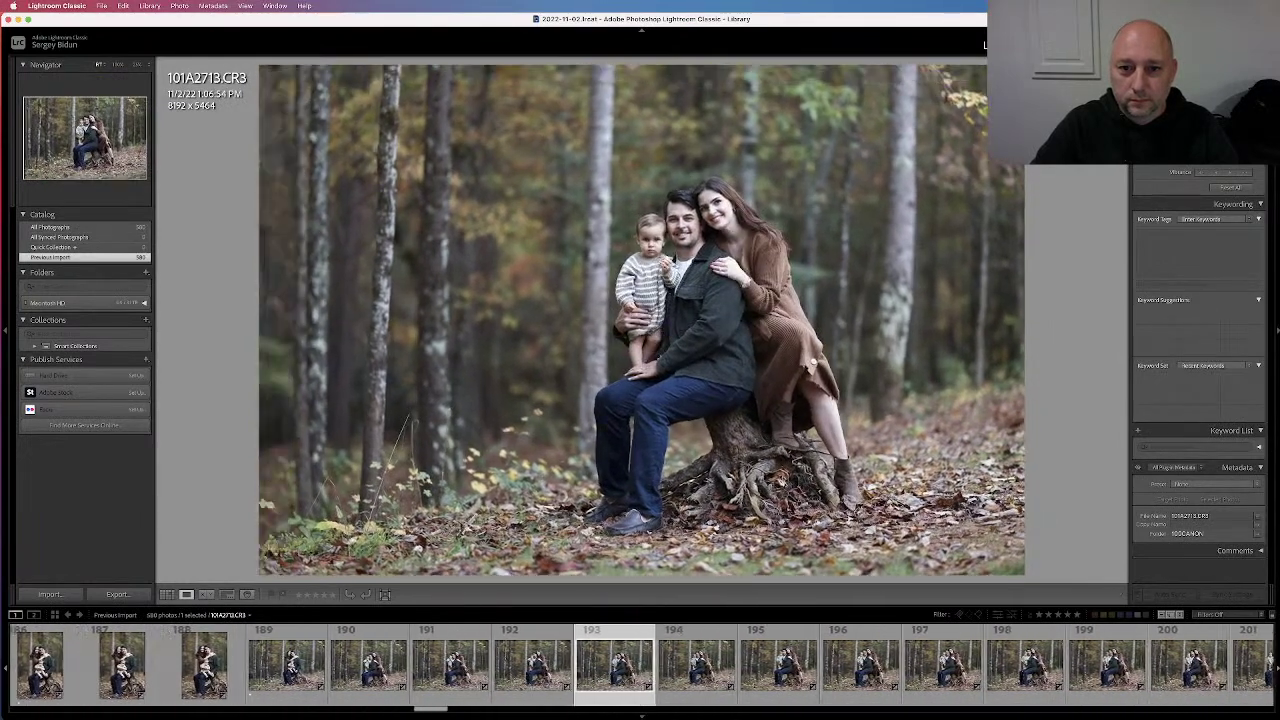
Recheck photo 189, review the wide family stump portraits 190 to 193, and rate photo 193 one star
{"action": "key", "text": "Left"}
{"action": "key", "text": "Left"}
{"action": "key", "text": "Left"}
{"action": "key", "text": "Left"}
{"action": "key", "text": "Left"}
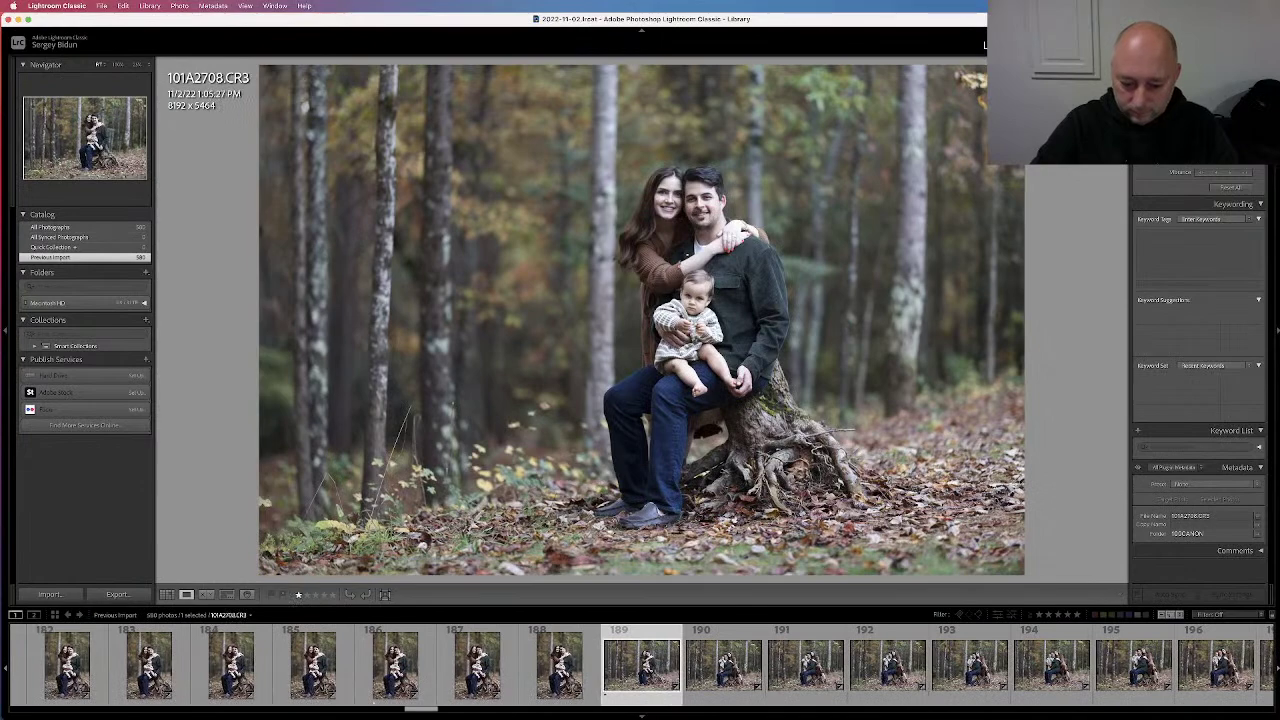
{"action": "key", "text": "Right"}
{"action": "key", "text": "Right"}
{"action": "key", "text": "Right"}
{"action": "key", "text": "Right"}
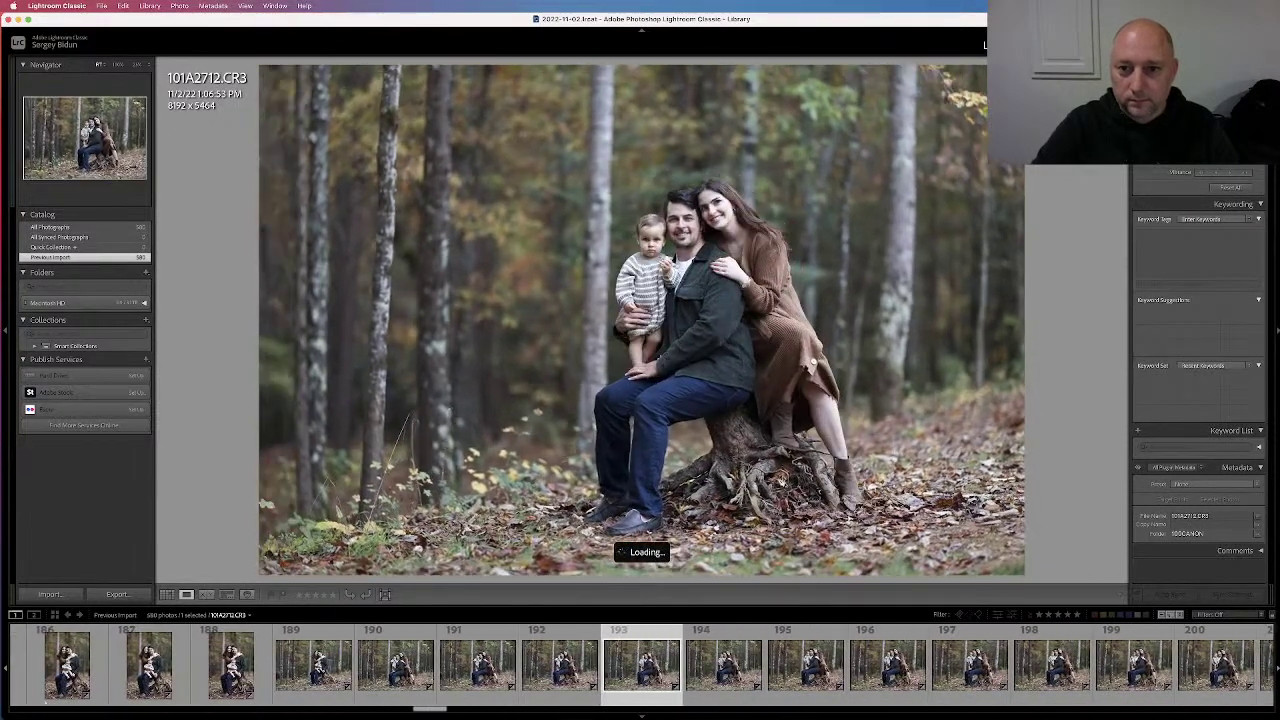
{"action": "key", "text": "Right"}
Compare the wide family stump portraits 194 to 196 and rate photo 196 one star
{"action": "key", "text": "Right"}
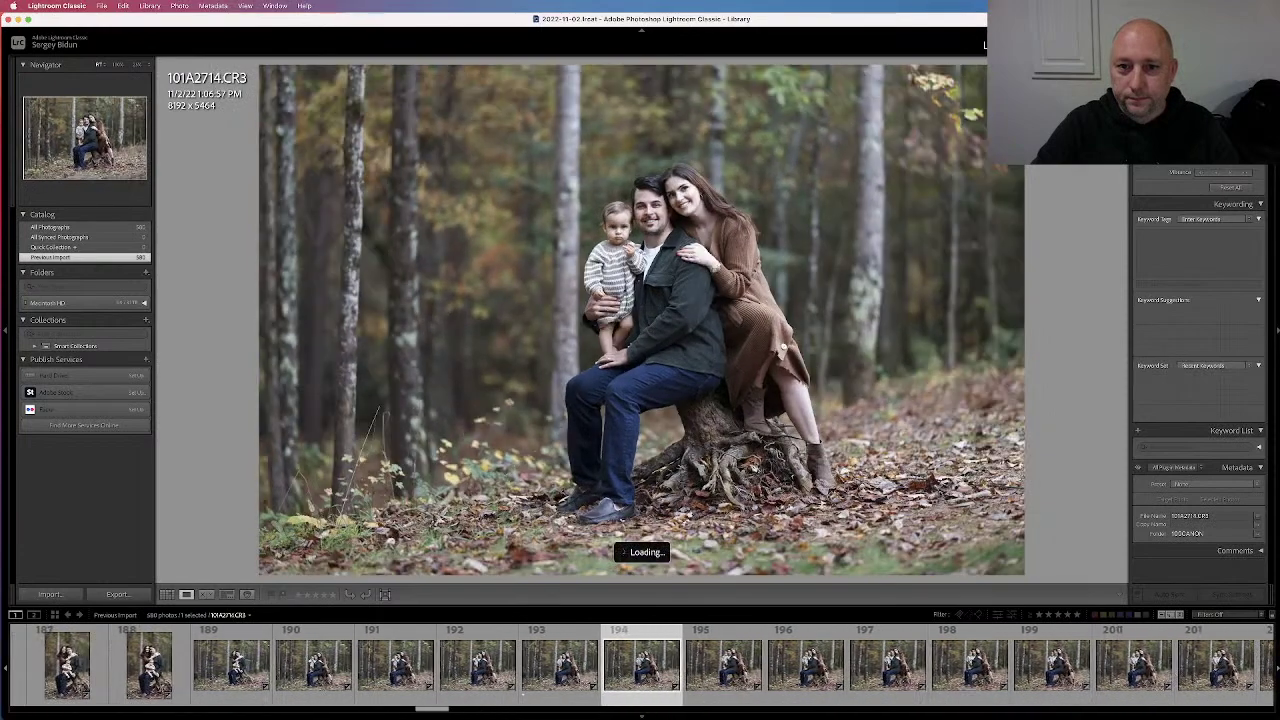
{"action": "key", "text": "Right"}
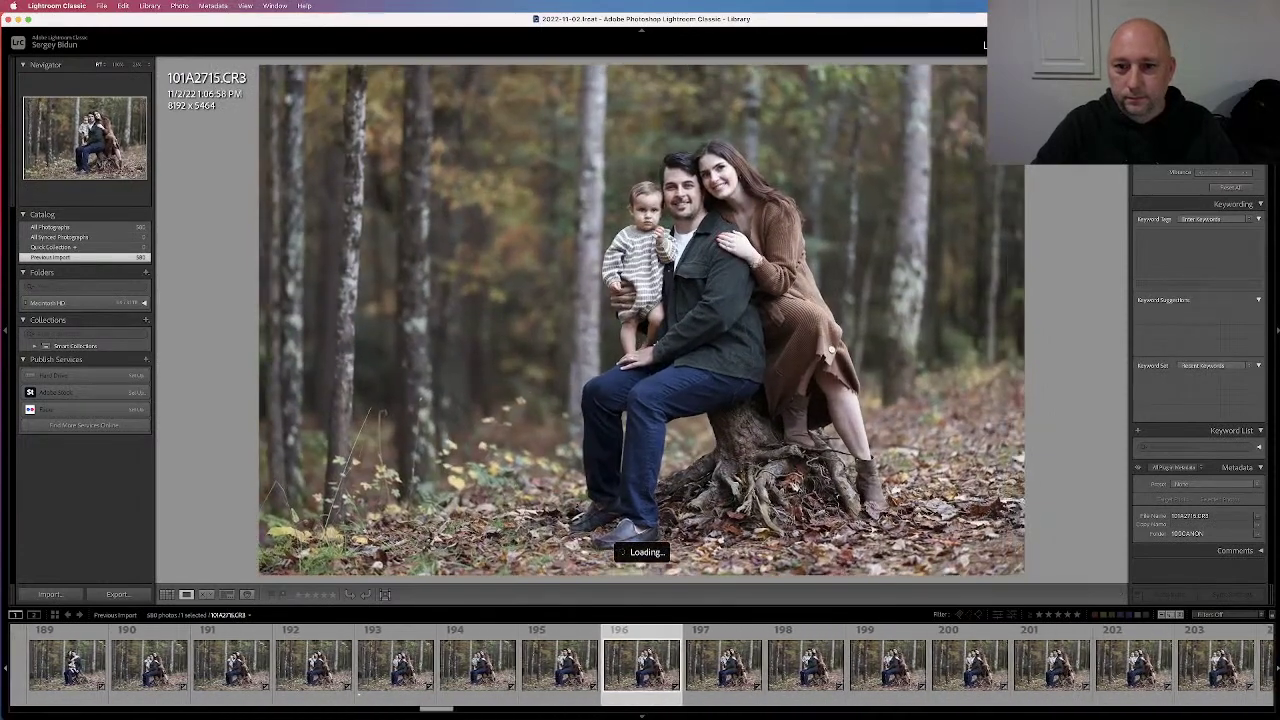
{"action": "key", "text": "Left"}
{"action": "key", "text": "Right"}
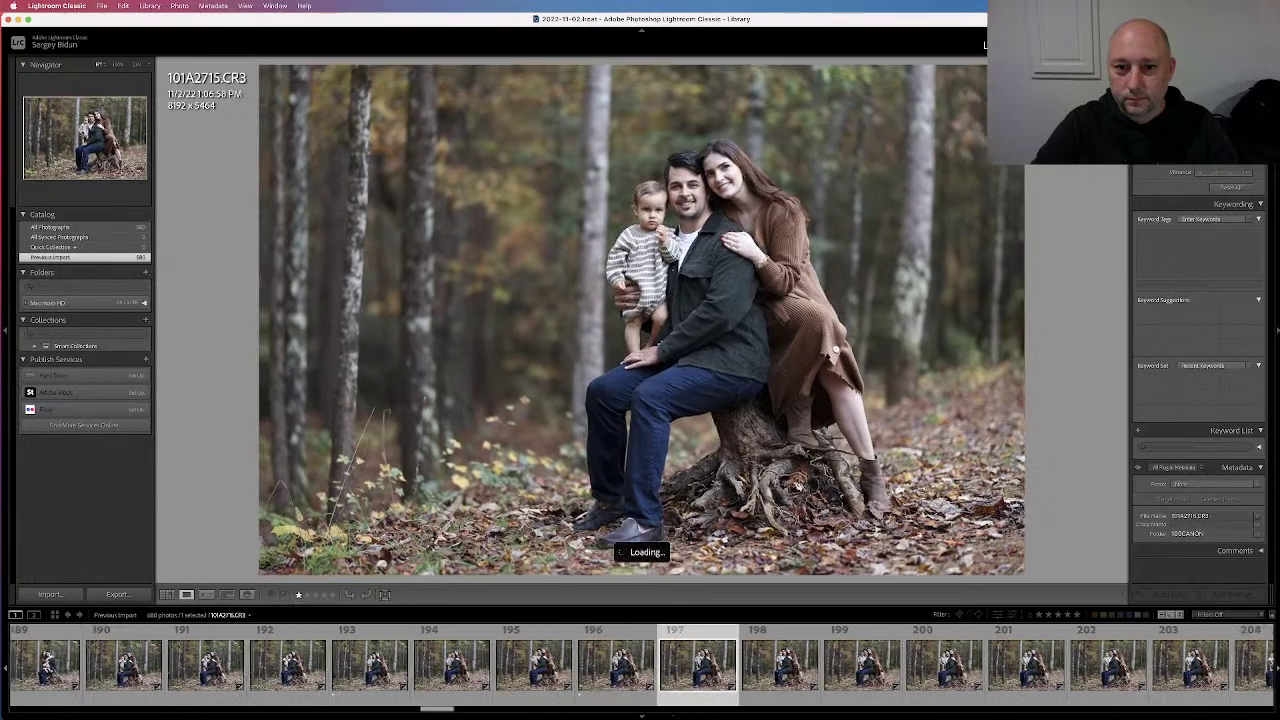
Review the wide family stump portraits 197 to 200 and rate photo 198 one star
{"action": "key", "text": "Right"}
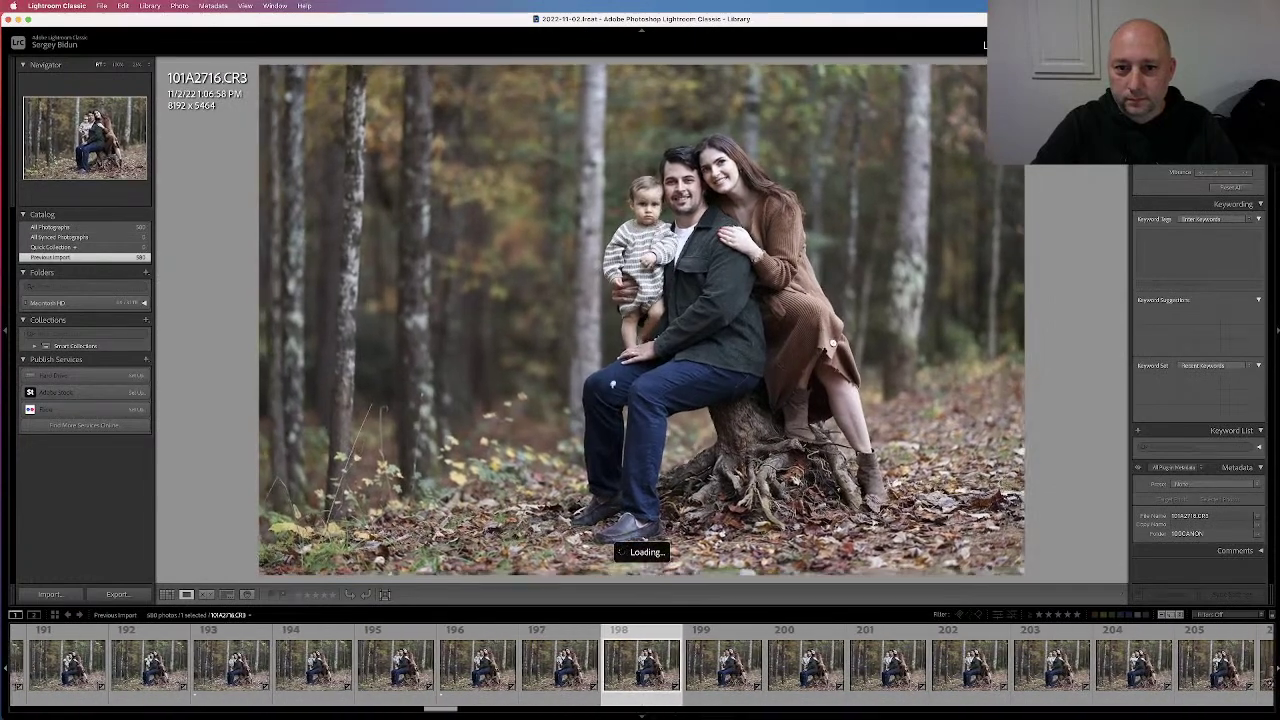
{"action": "key", "text": "Right"}
{"action": "key", "text": "Right"}
{"action": "key", "text": "Right"}
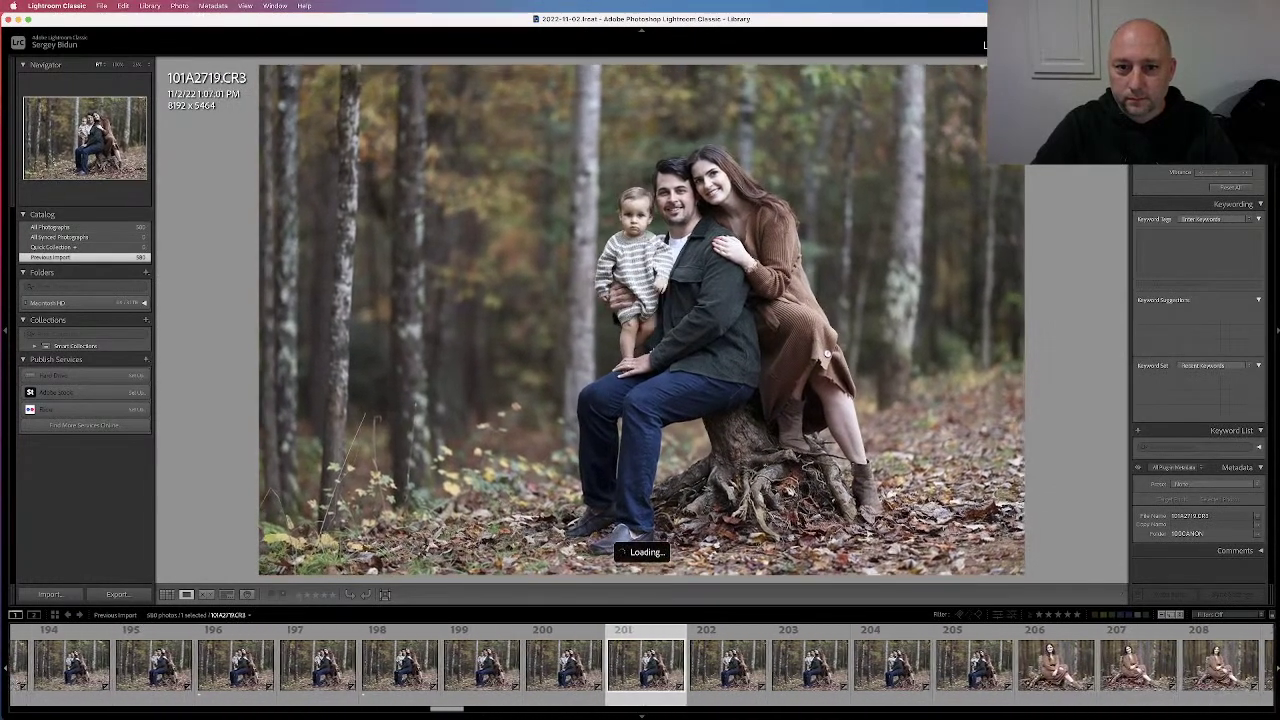
Go through the wide family stump portraits 201 to 205 and rate photos 201 and 205 one star
{"action": "key", "text": "Right"}
{"action": "key", "text": "Right"}
{"action": "key", "text": "Right"}
{"action": "key", "text": "Right"}
{"action": "key", "text": "Right"}
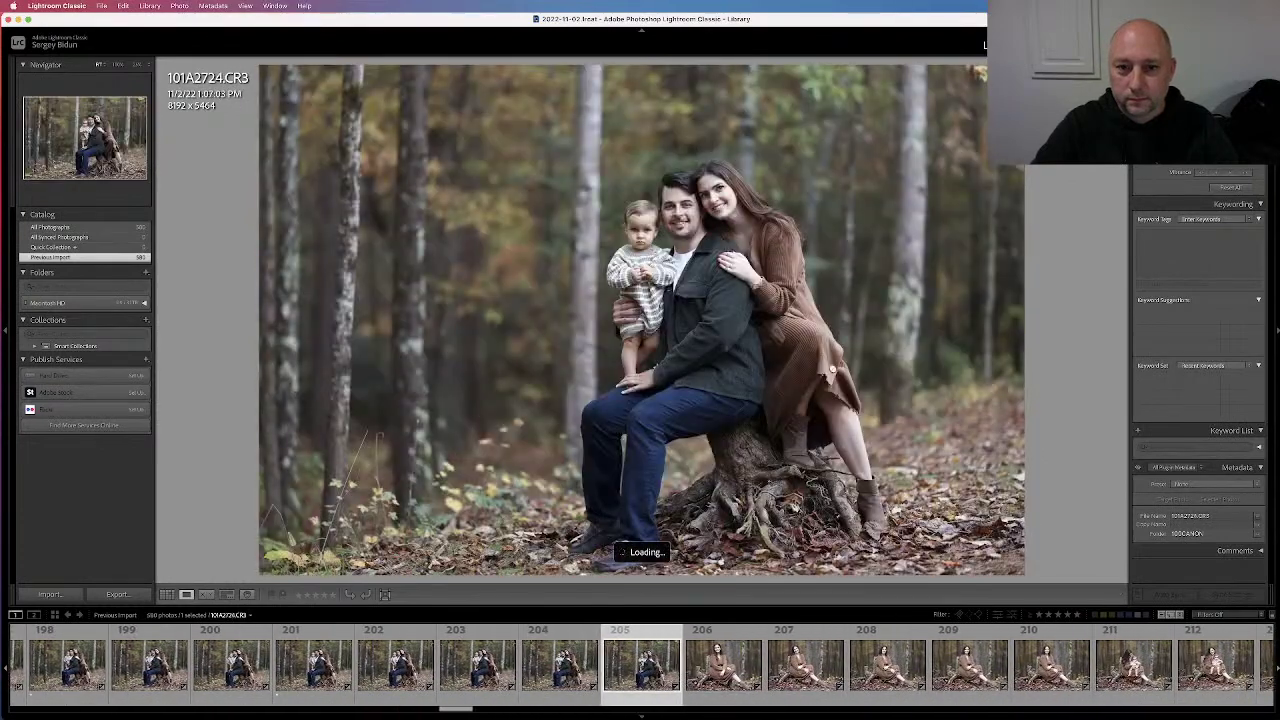
{"action": "key", "text": "Right"}
Compare the seated woman's solo portraits 206 to 208 and rate photo 208 one star
{"action": "key", "text": "Right"}
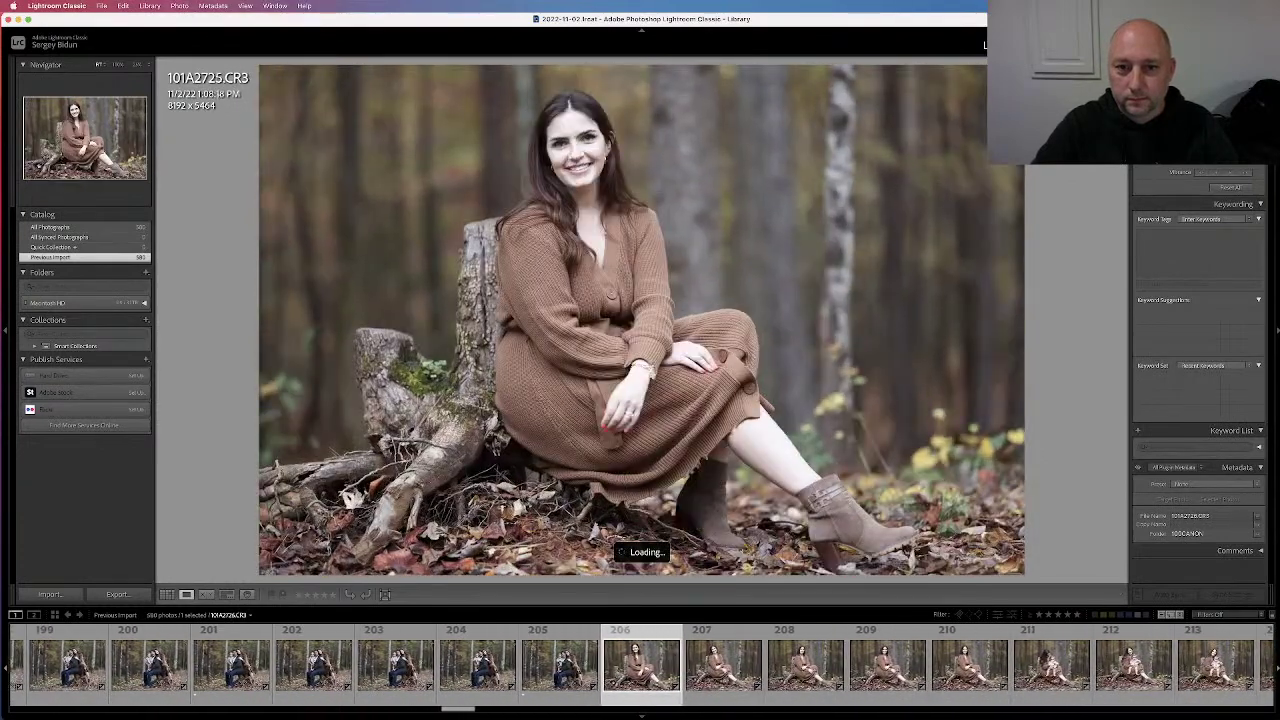
{"action": "key", "text": "Right"}
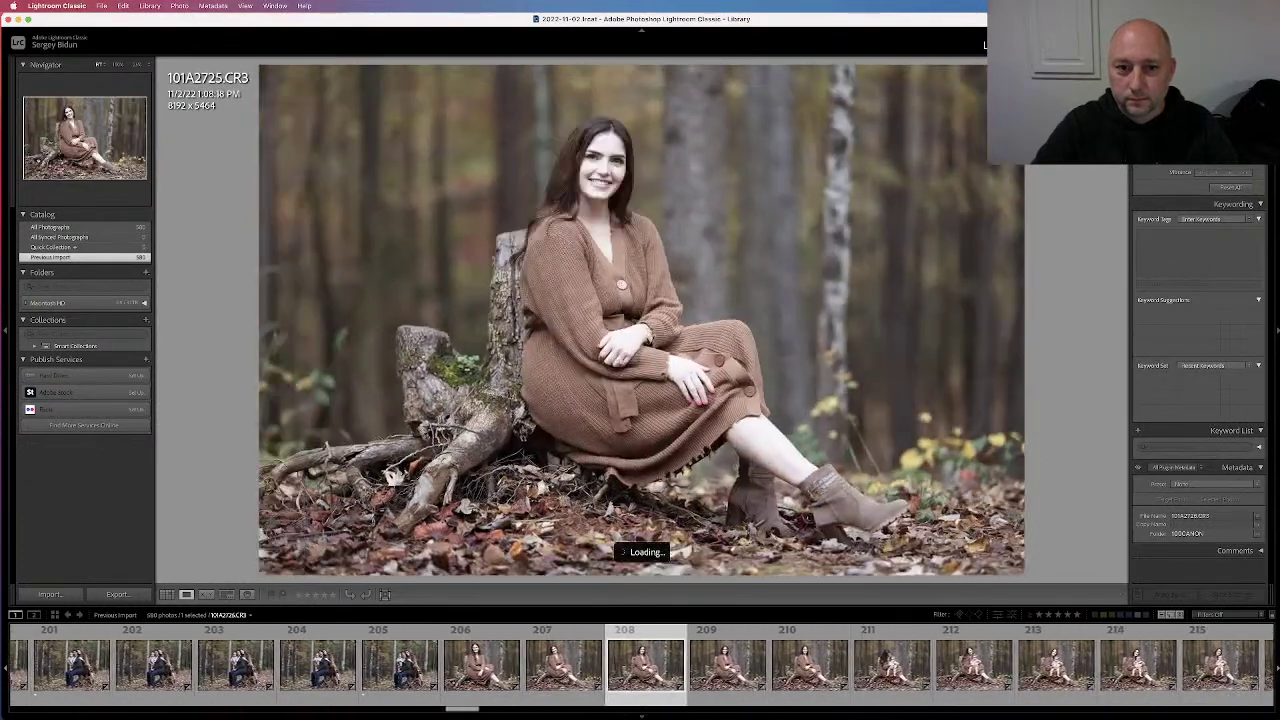
{"action": "key", "text": "Right"}
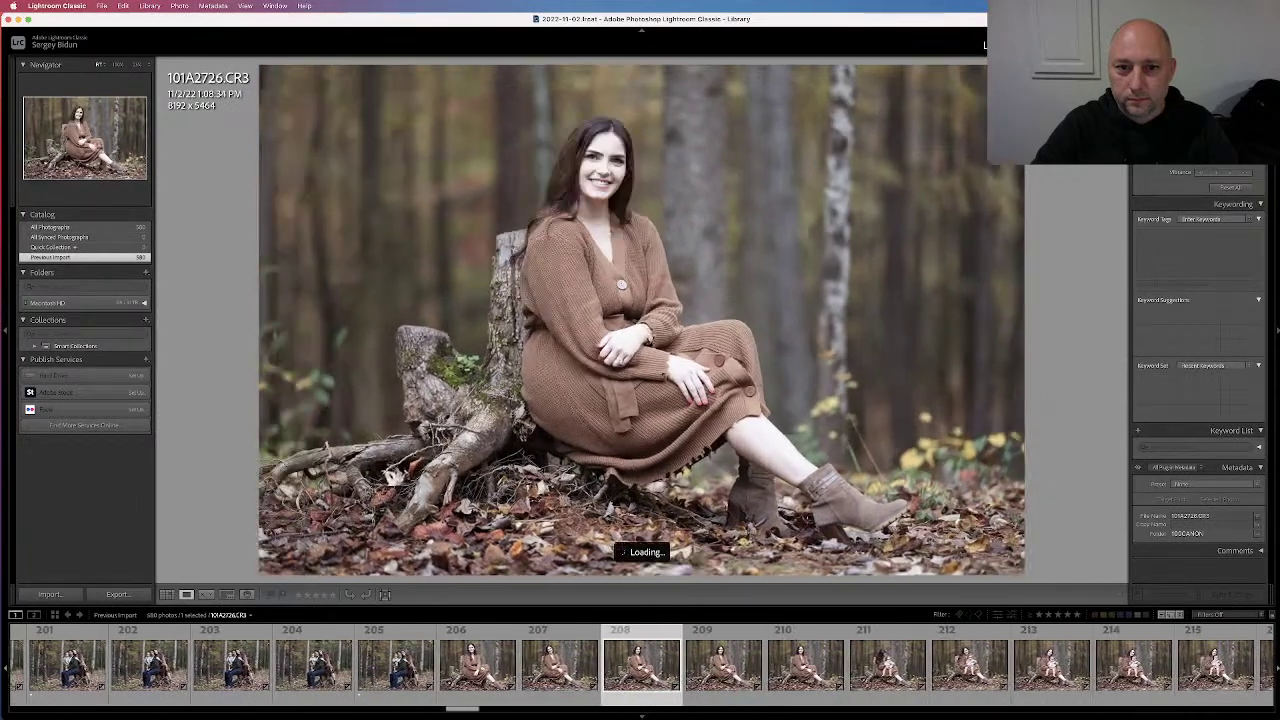
{"action": "key", "text": "1"}
Review portraits 209 to 214, from the woman alone to mother and child, and rate photo 214 one star
{"action": "key", "text": "Right"}
{"action": "key", "text": "Right"}
{"action": "key", "text": "Right"}
{"action": "key", "text": "Right"}
{"action": "key", "text": "Right"}
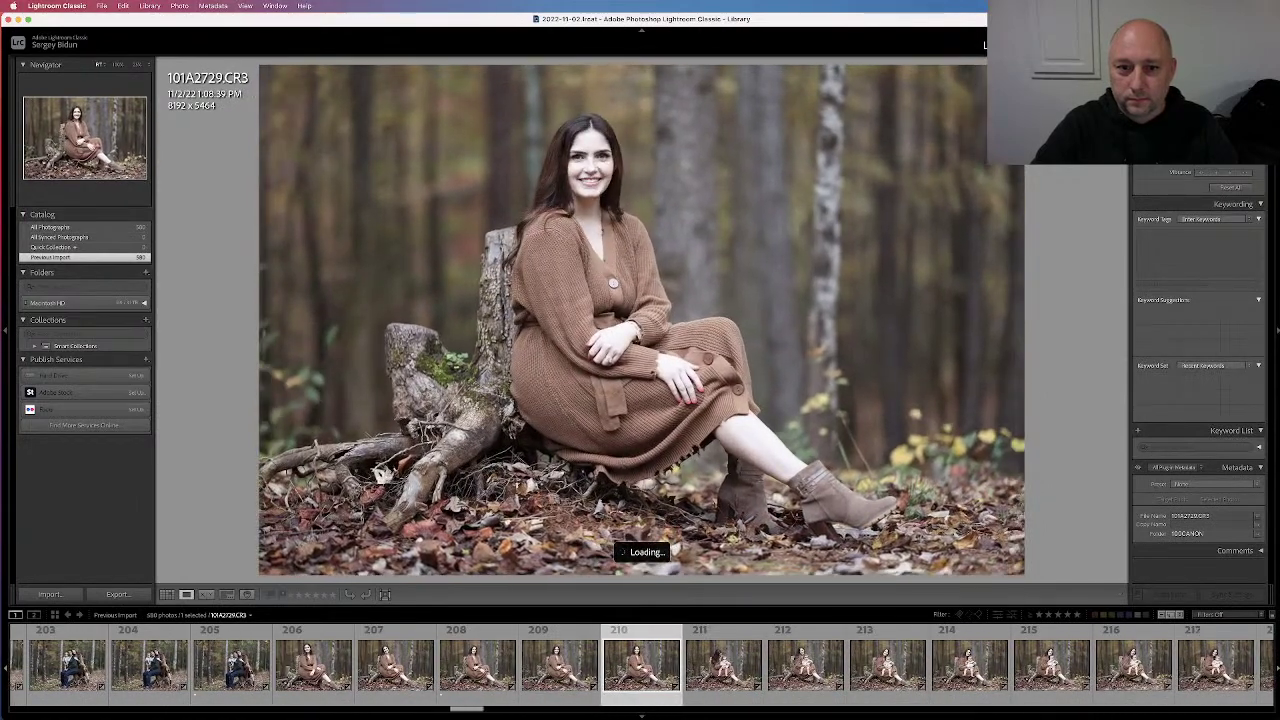
{"action": "key", "text": "Right"}
{"action": "key", "text": "Right"}
{"action": "key", "text": "Right"}
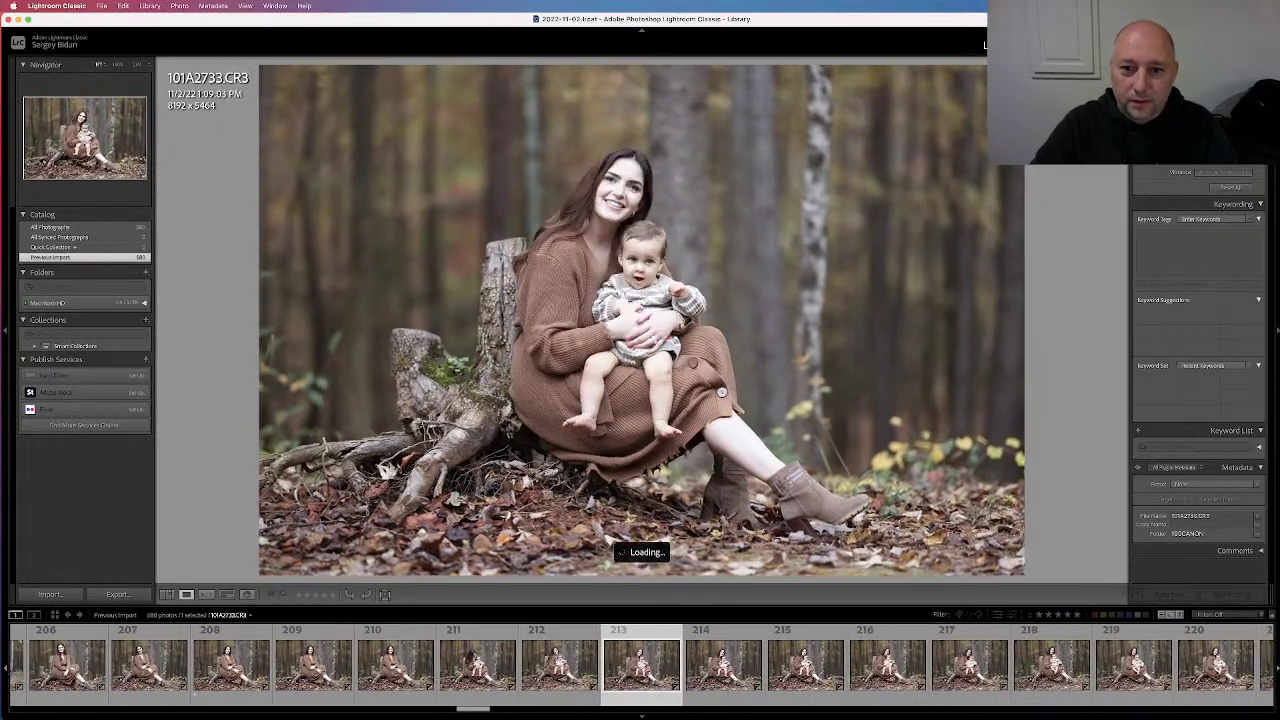
{"action": "key", "text": "Right"}
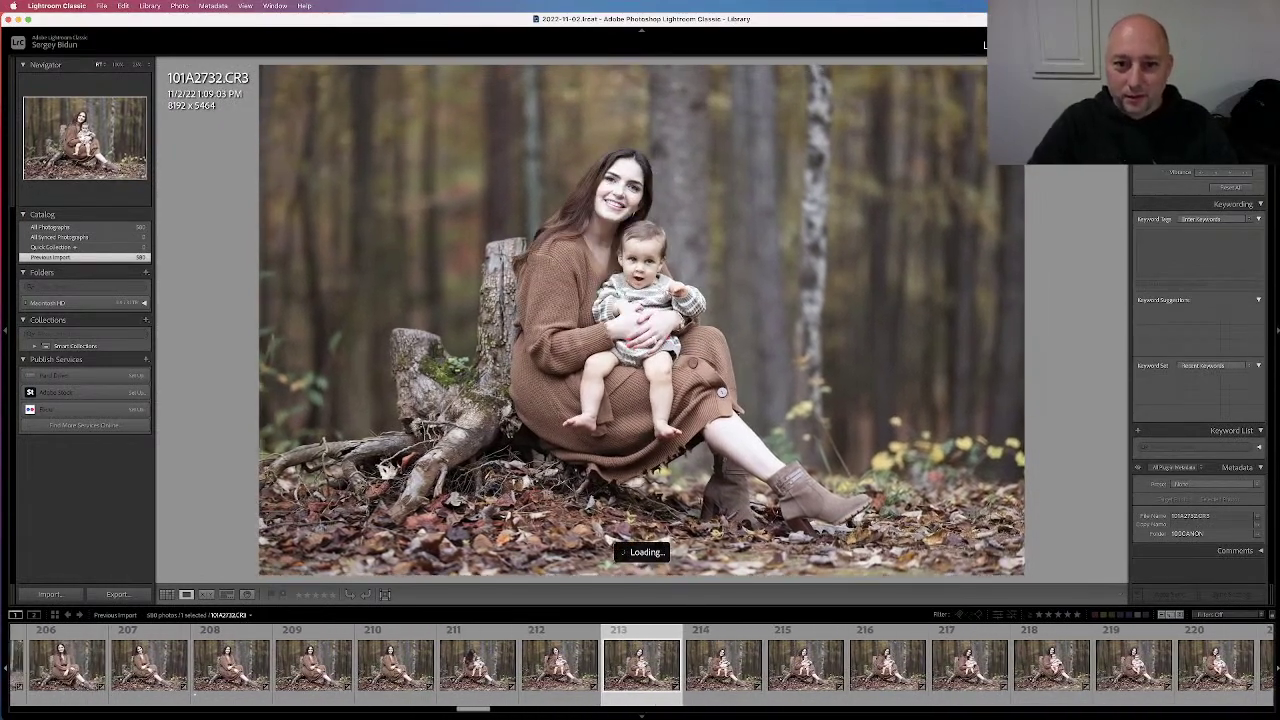
{"action": "key", "text": "1"}
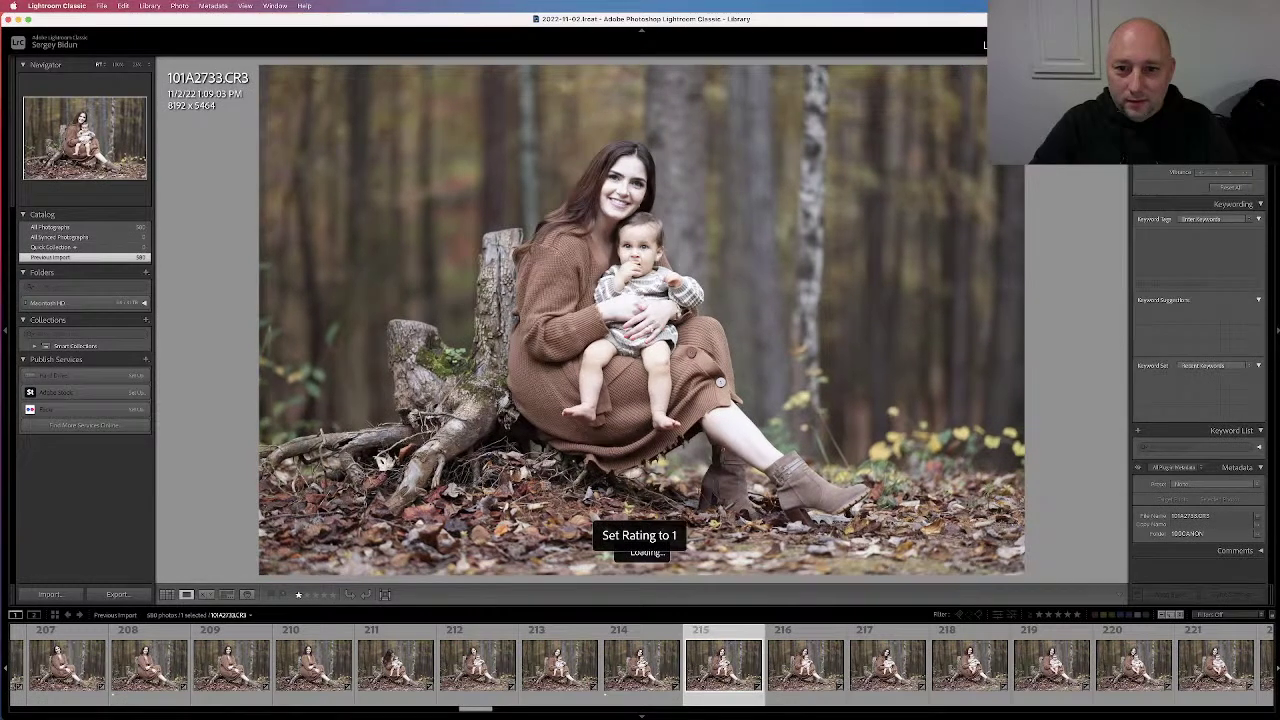
Review the mother-and-child stump portraits 215 to 219 and rate photo 219 one star
{"action": "key", "text": "Right"}
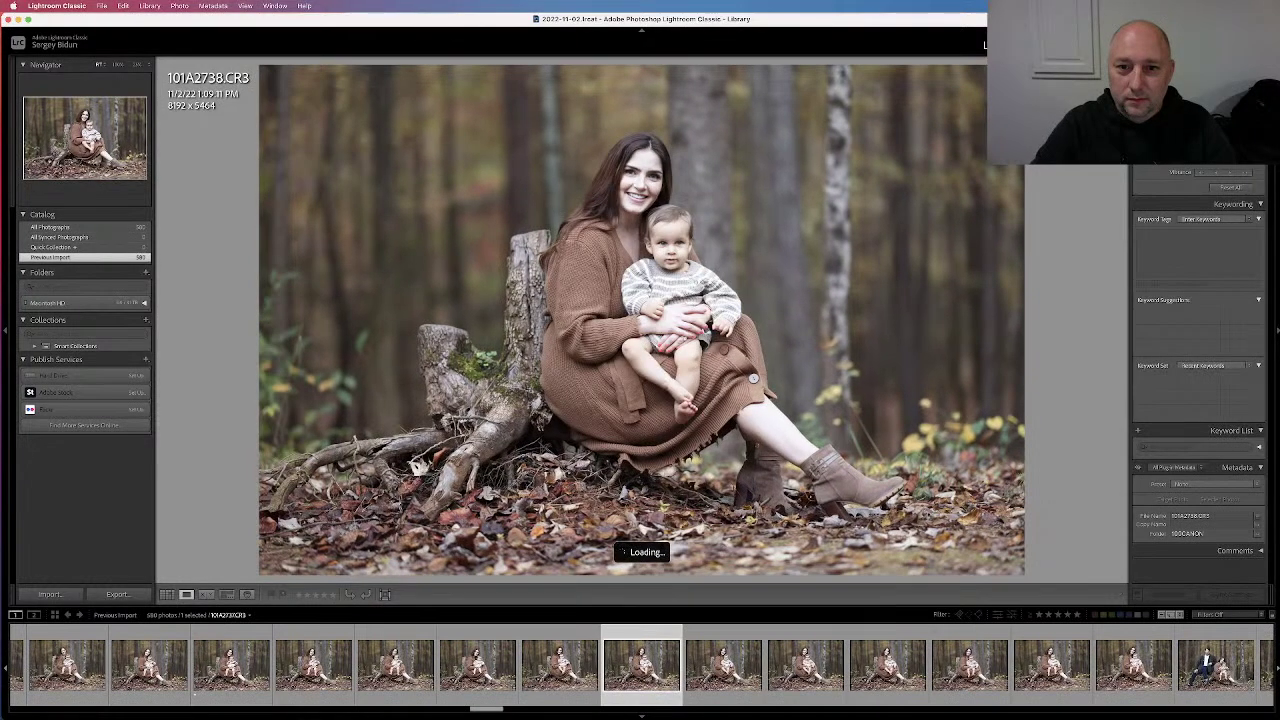
{"action": "key", "text": "Right"}
{"action": "key", "text": "Right"}
{"action": "key", "text": "Right"}
{"action": "key", "text": "Right"}
{"action": "key", "text": "Right"}
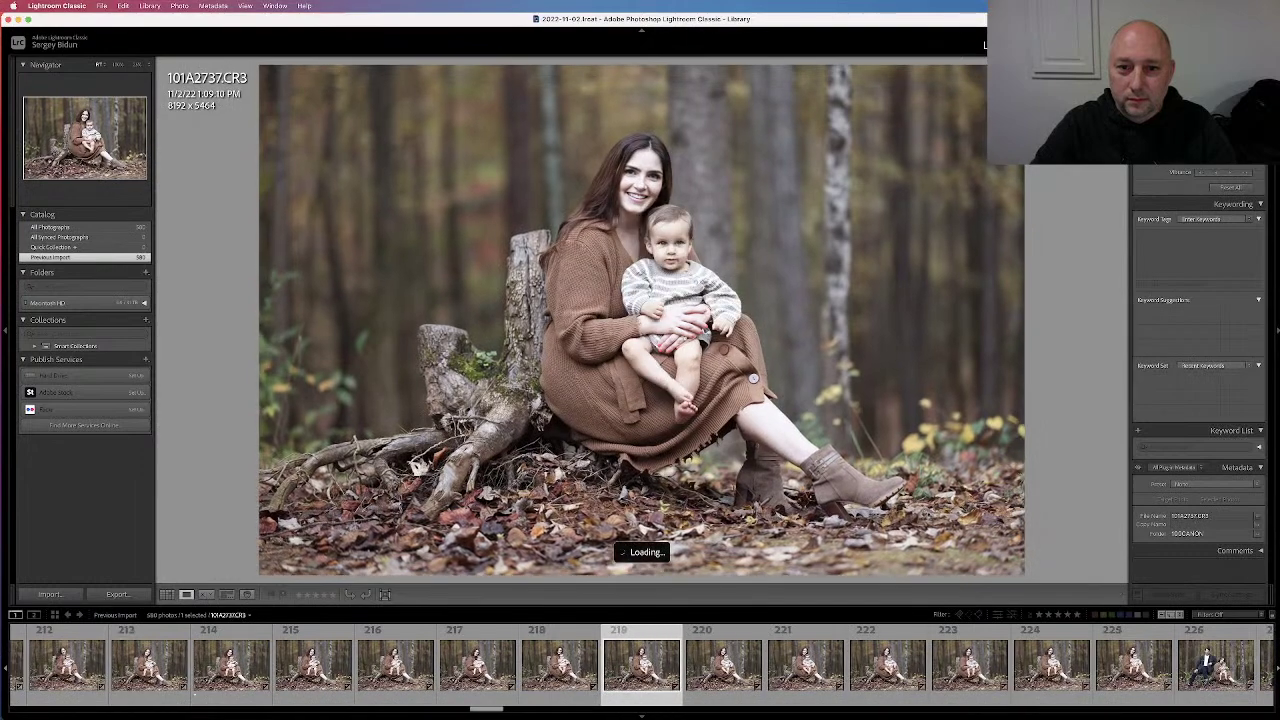
{"action": "key", "text": "Right"}
{"action": "key", "text": "1"}
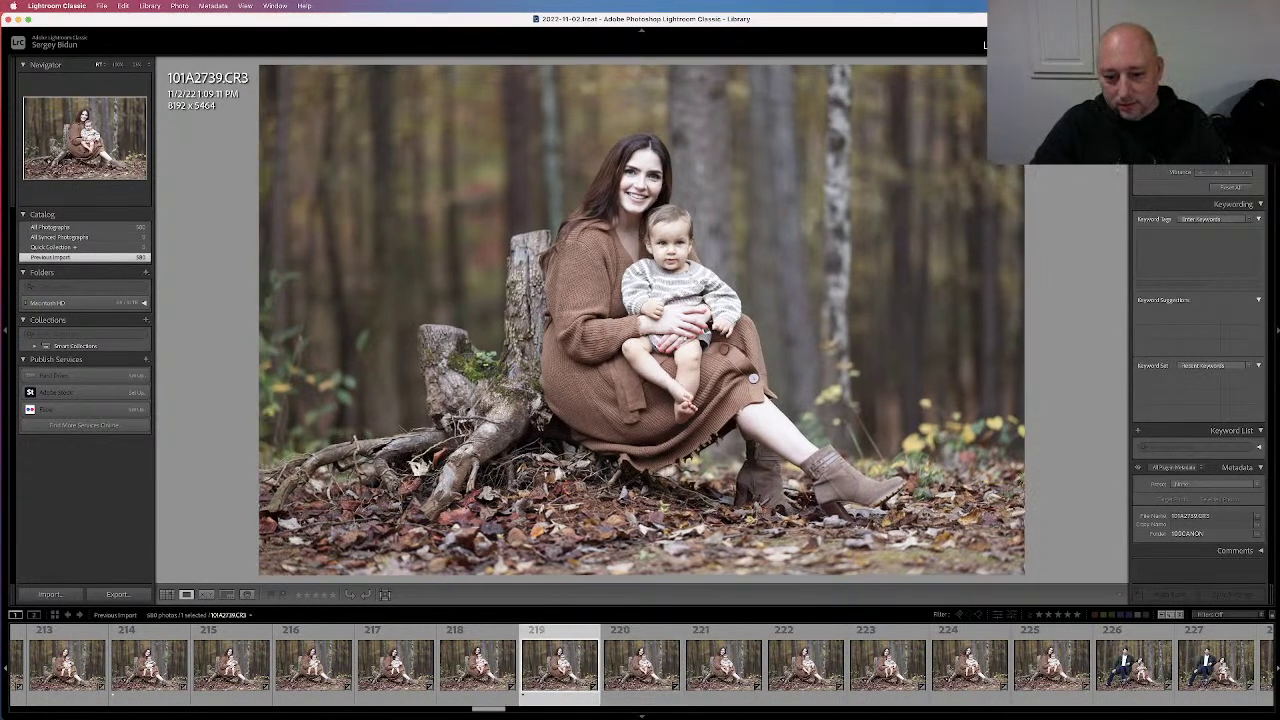
Compare the mother-and-child portraits 218 to 220 and rate photo 218 one star as well
{"action": "key", "text": "Right"}
{"action": "key", "text": "Left"}
{"action": "key", "text": "Left"}
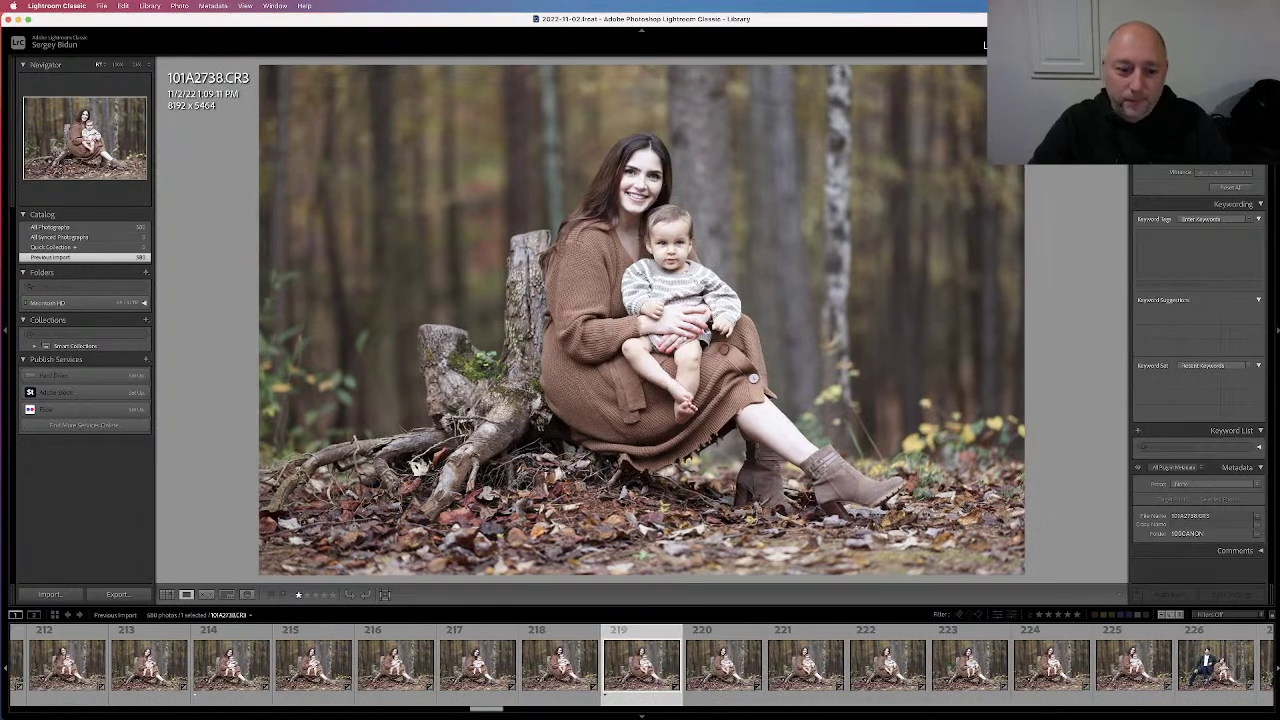
{"action": "key", "text": "Left"}
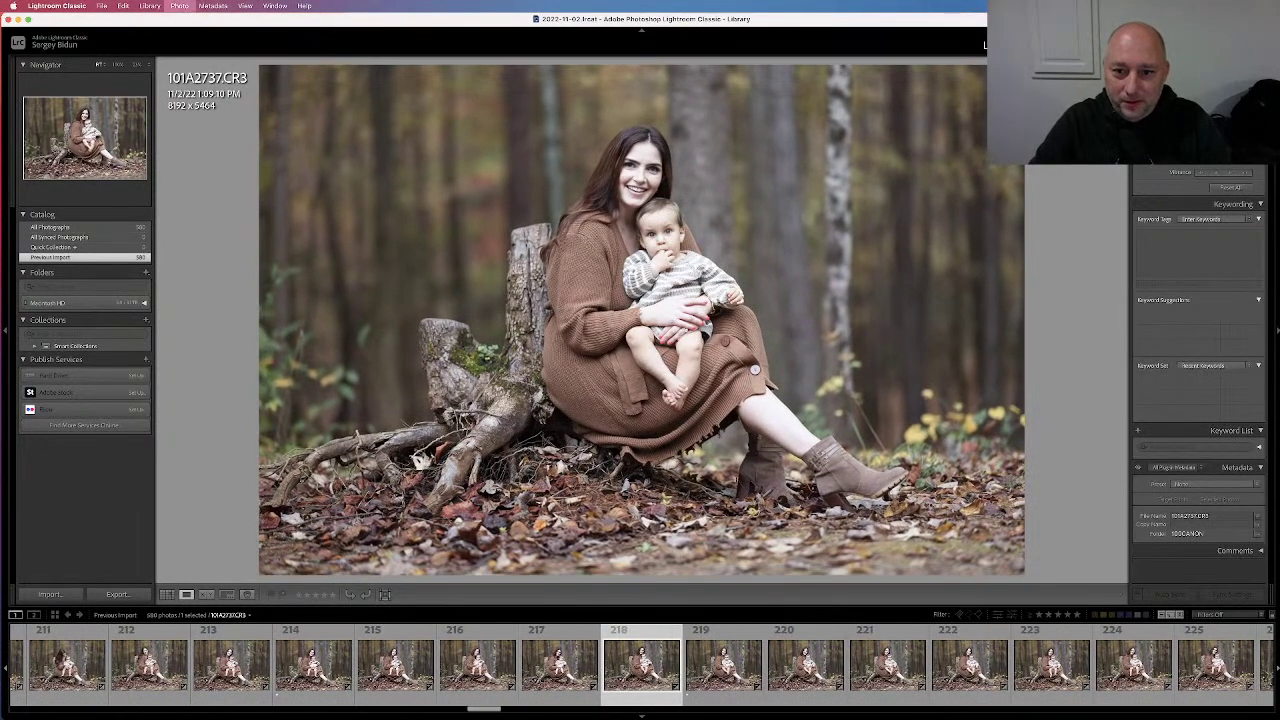
Compare the remaining mother-and-child stump portraits 220 to 225 back and forth
{"action": "key", "text": "Right"}
{"action": "key", "text": "Right"}
{"action": "key", "text": "Right"}
{"action": "key", "text": "Right"}
{"action": "key", "text": "Right"}
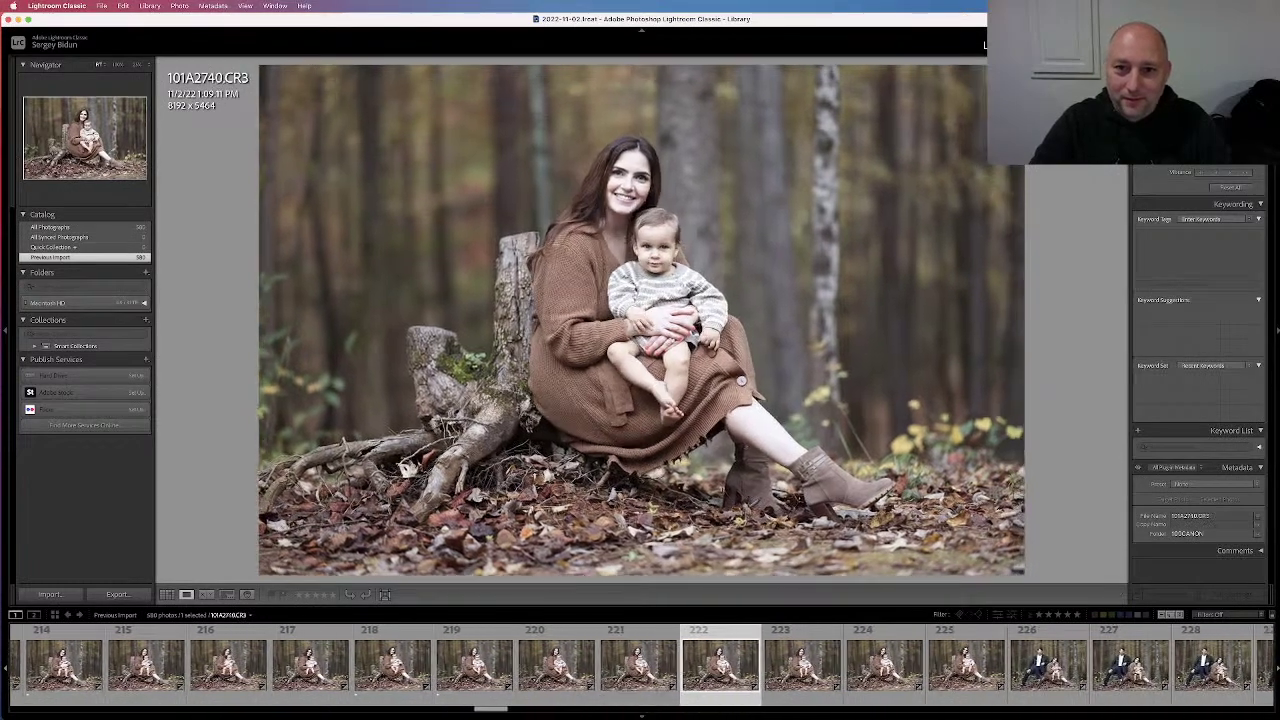
{"action": "key", "text": "Right"}
{"action": "key", "text": "Right"}
{"action": "key", "text": "Right"}
{"action": "key", "text": "Left"}
{"action": "key", "text": "Left"}
{"action": "key", "text": "Left"}
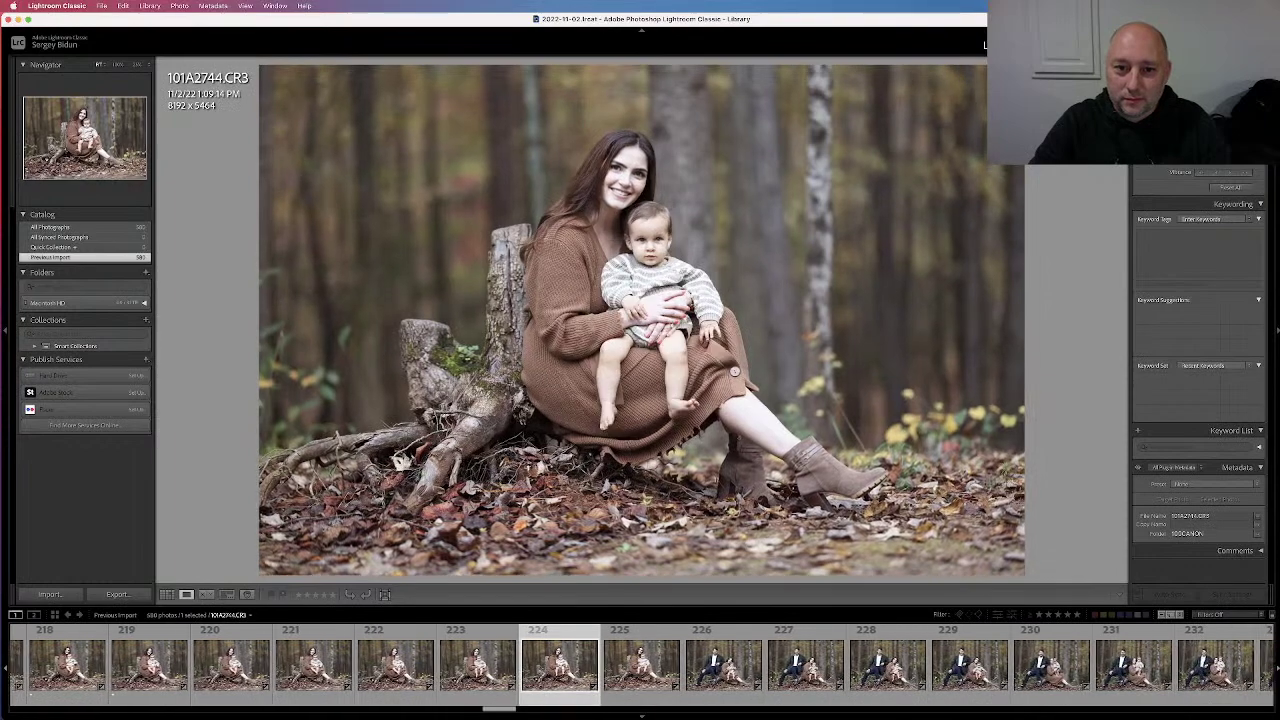
Compare the family portraits 226 to 229 with the father seated beside mother and child, and rate photo 228 one star
{"action": "key", "text": "Right"}
{"action": "key", "text": "Right"}
{"action": "key", "text": "Right"}
{"action": "key", "text": "Right"}
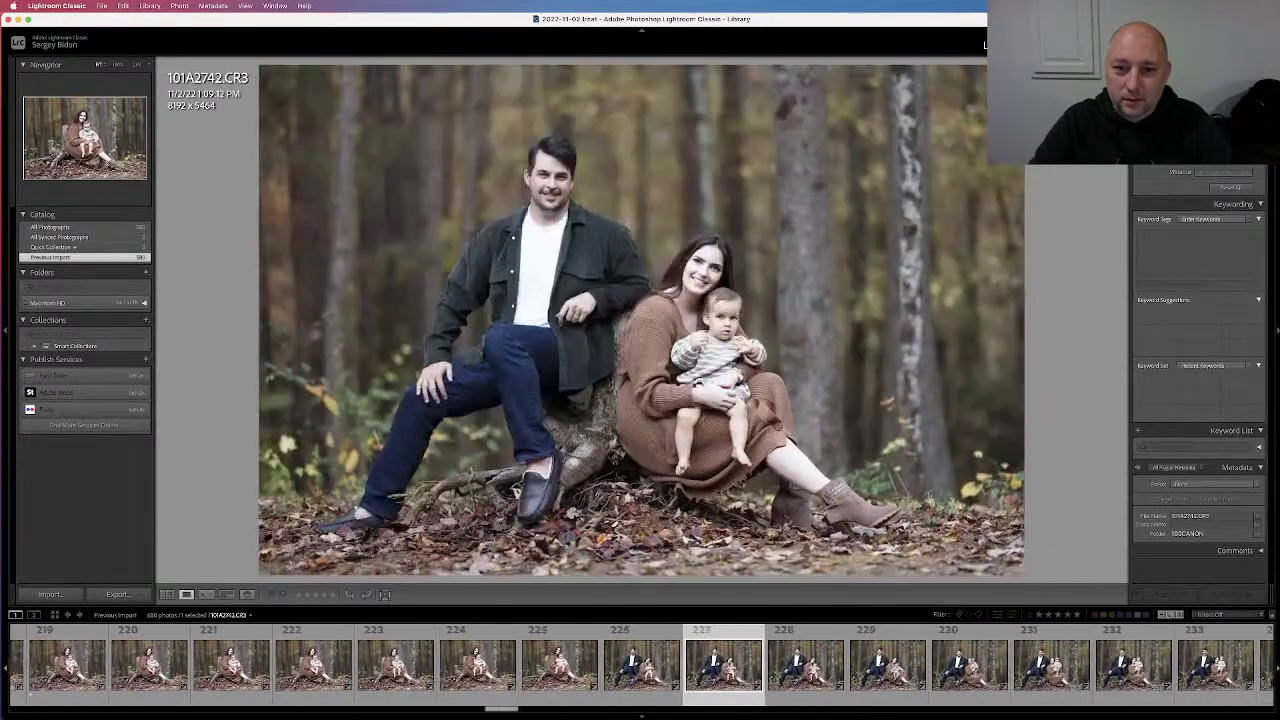
{"action": "key", "text": "Right"}
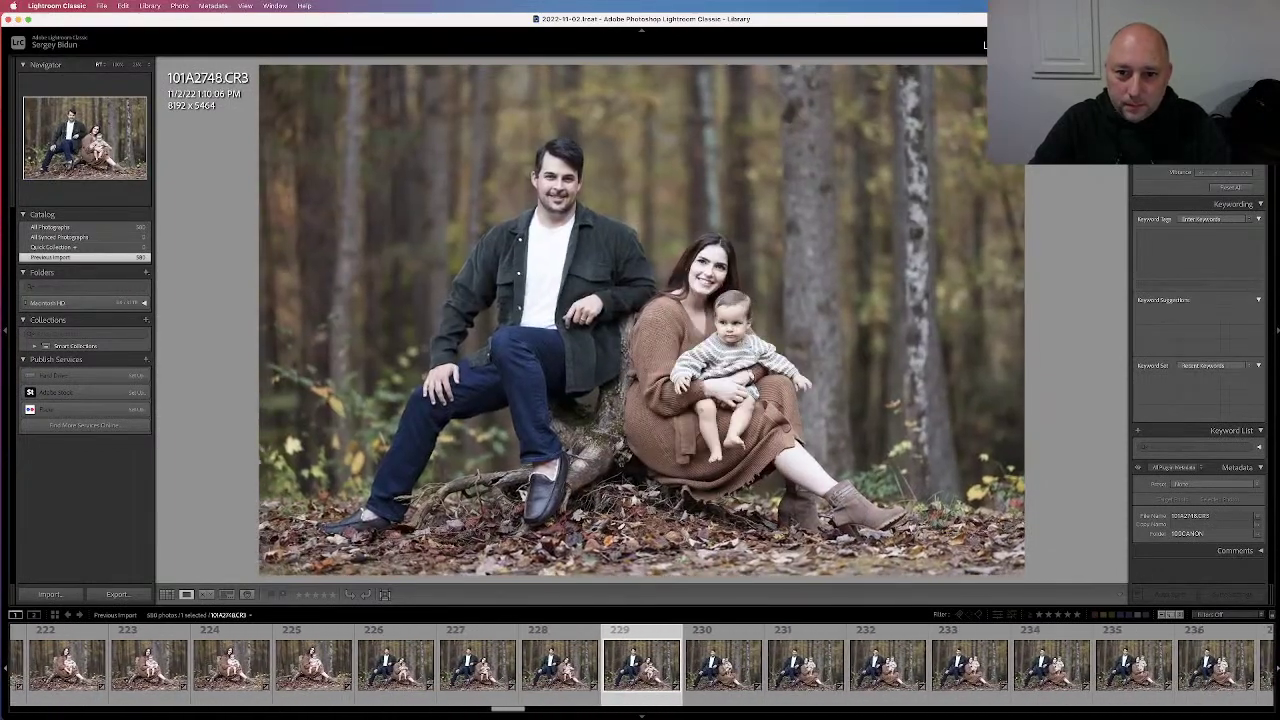
{"action": "key", "text": "Right"}
{"action": "key", "text": "Left"}
{"action": "key", "text": "Left"}
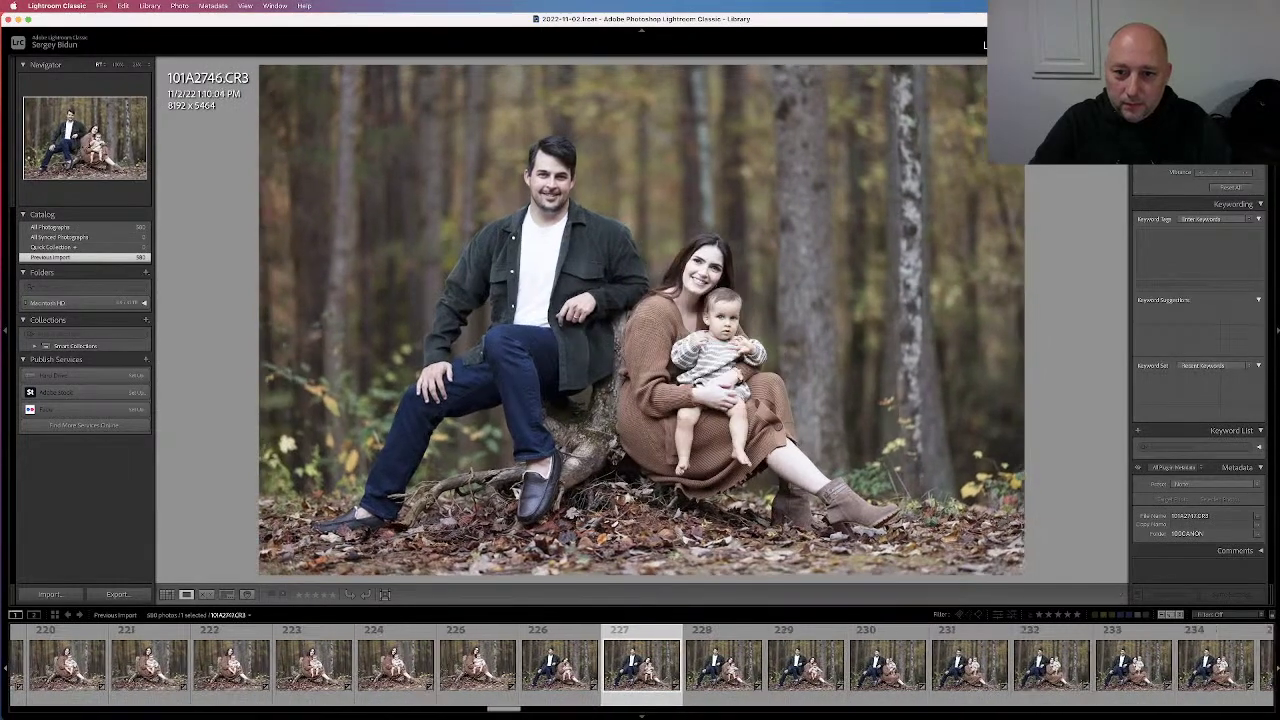
{"action": "key", "text": "Right"}
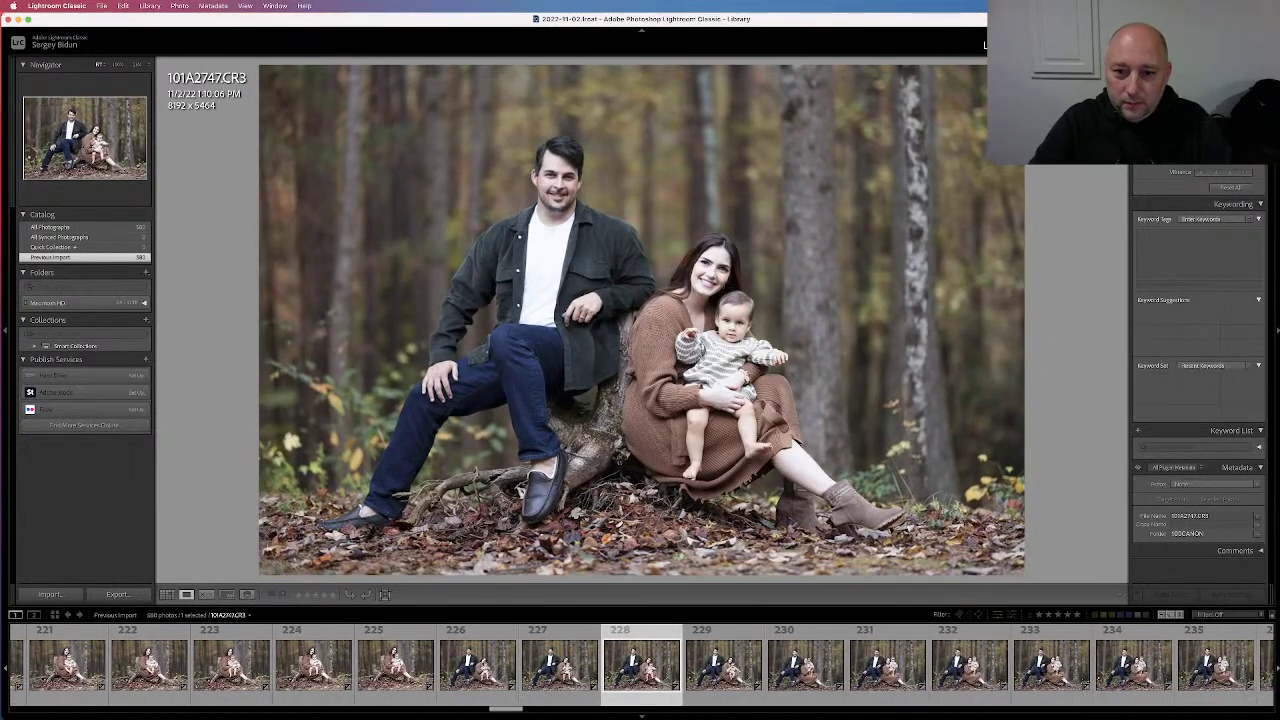
Review the seated family portraits 229 to 233 and rate photo 233, with the child held upright, one star
{"action": "key", "text": "Right"}
{"action": "key", "text": "Right"}
{"action": "key", "text": "Right"}
{"action": "key", "text": "Right"}
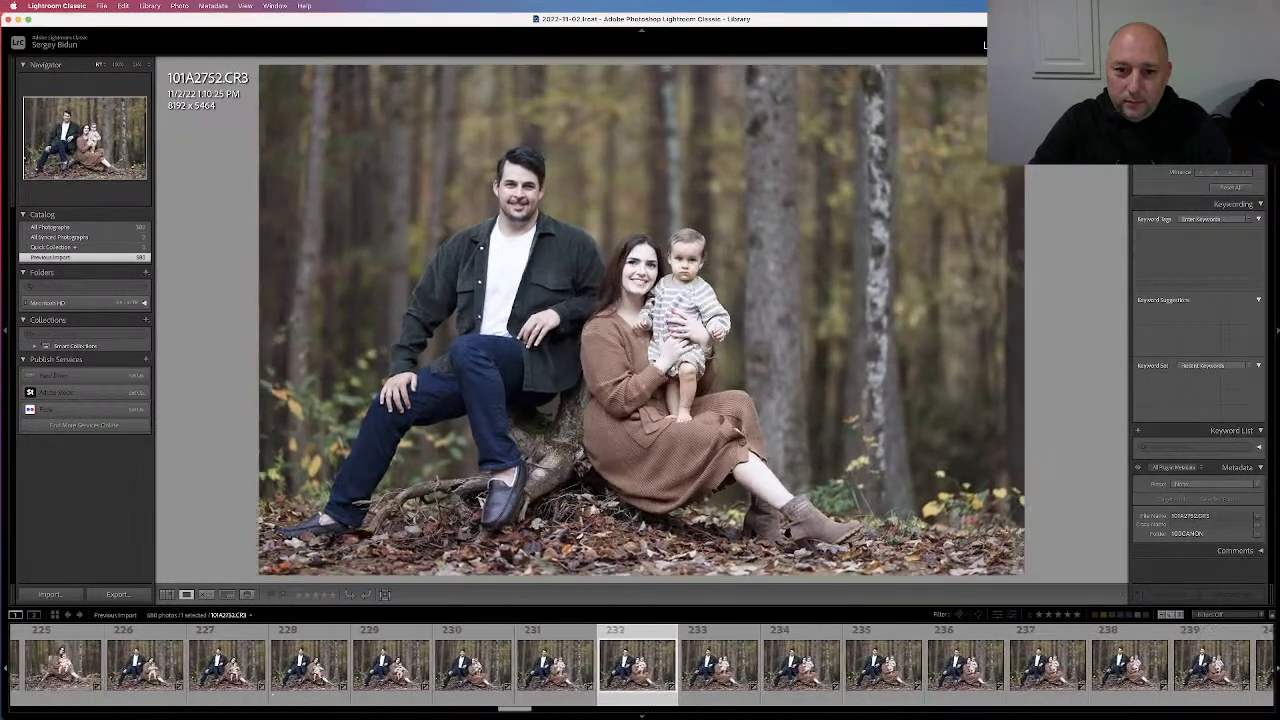
{"action": "key", "text": "Left"}
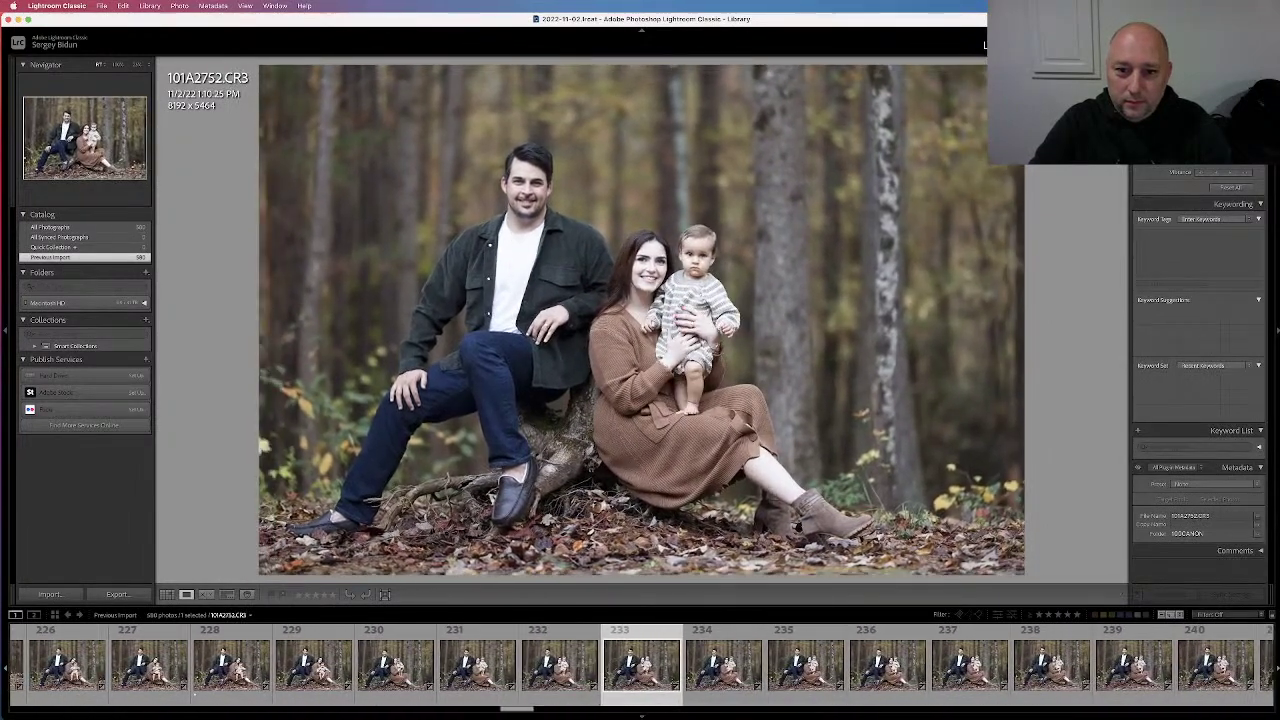
{"action": "key", "text": "Right"}
Review the seated family portraits 234 to 237, checking all three faces
{"action": "key", "text": "Right"}
{"action": "key", "text": "Right"}
{"action": "key", "text": "Right"}
{"action": "key", "text": "Right"}
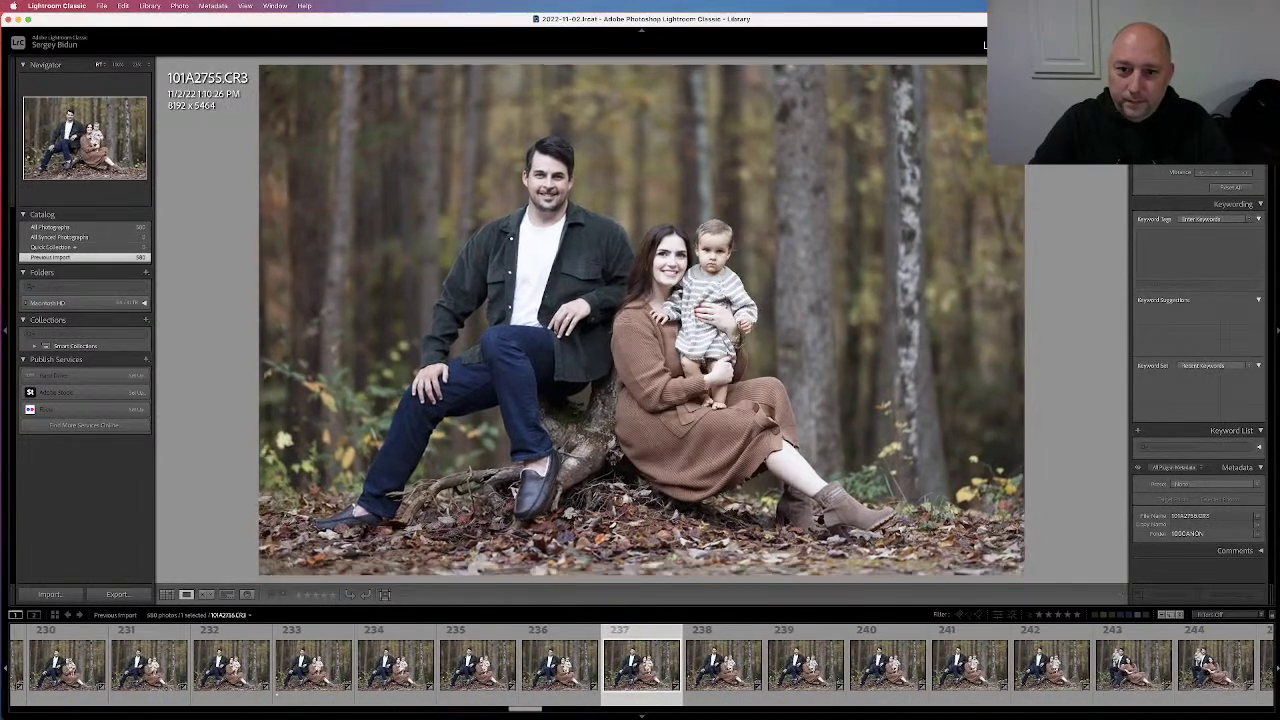
{"action": "key", "text": "Right"}
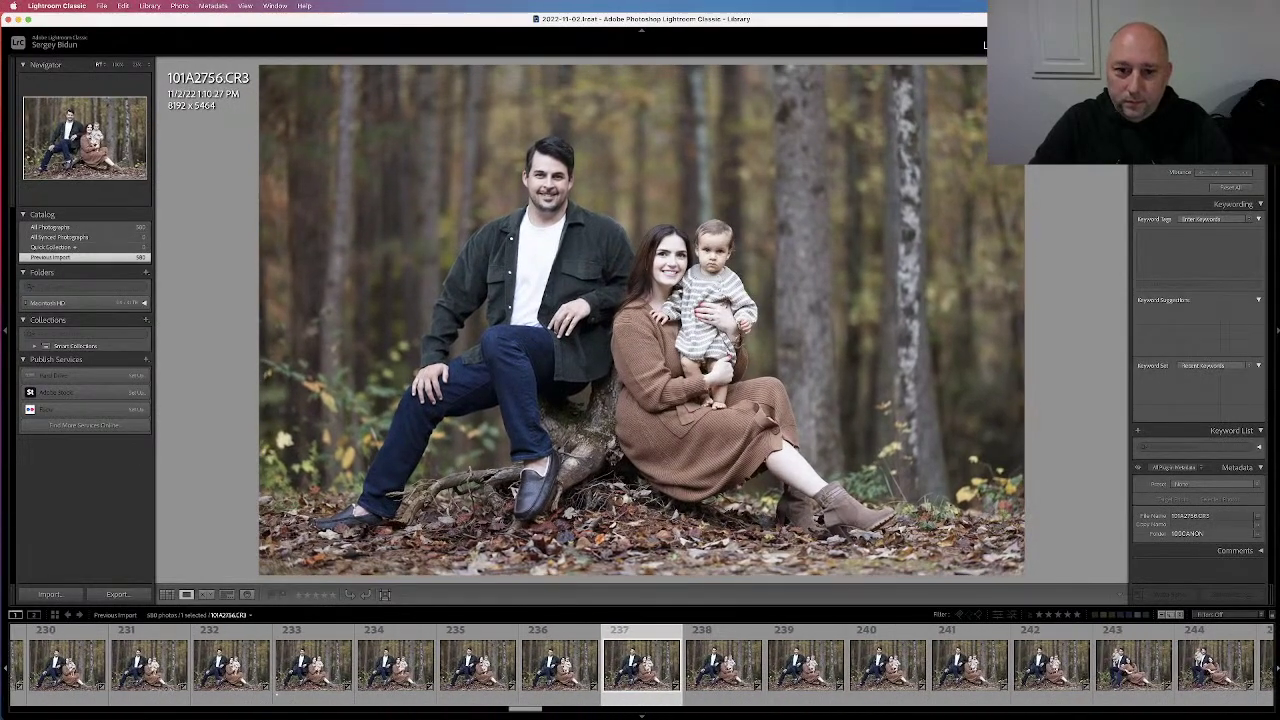
Rate photo 237 one star and review the following seated family portraits up to photo 241
{"action": "key", "text": "Right"}
{"action": "key", "text": "Right"}
{"action": "key", "text": "Right"}
{"action": "key", "text": "Right"}
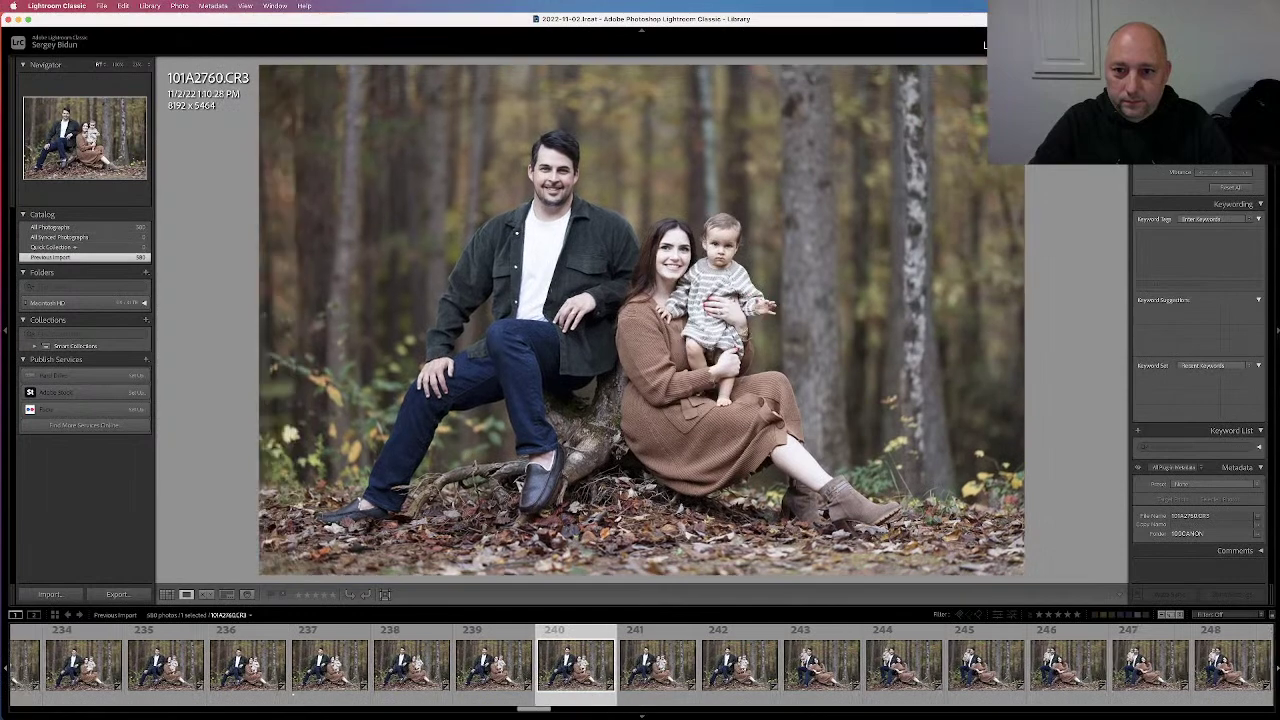
{"action": "key", "text": "Right"}
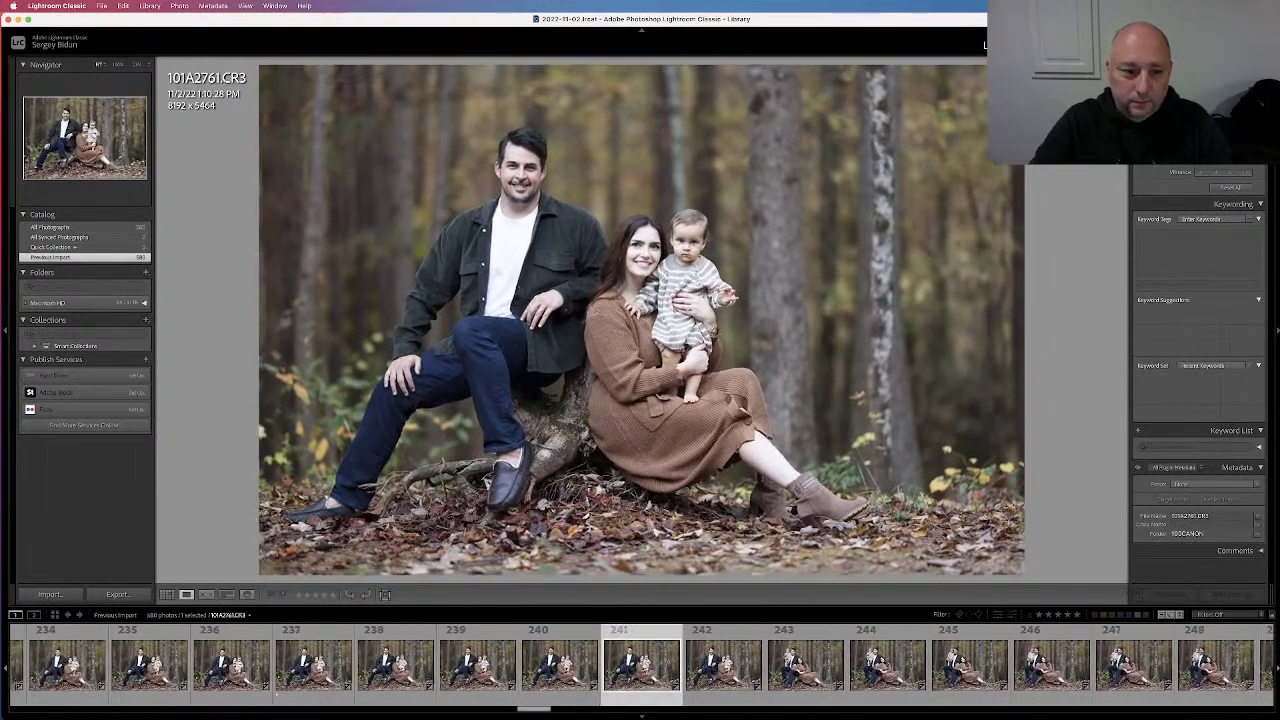
Rate photo 241 one star and compare it back and forth with photo 242
{"action": "key", "text": "Right"}
{"action": "key", "text": "Left"}
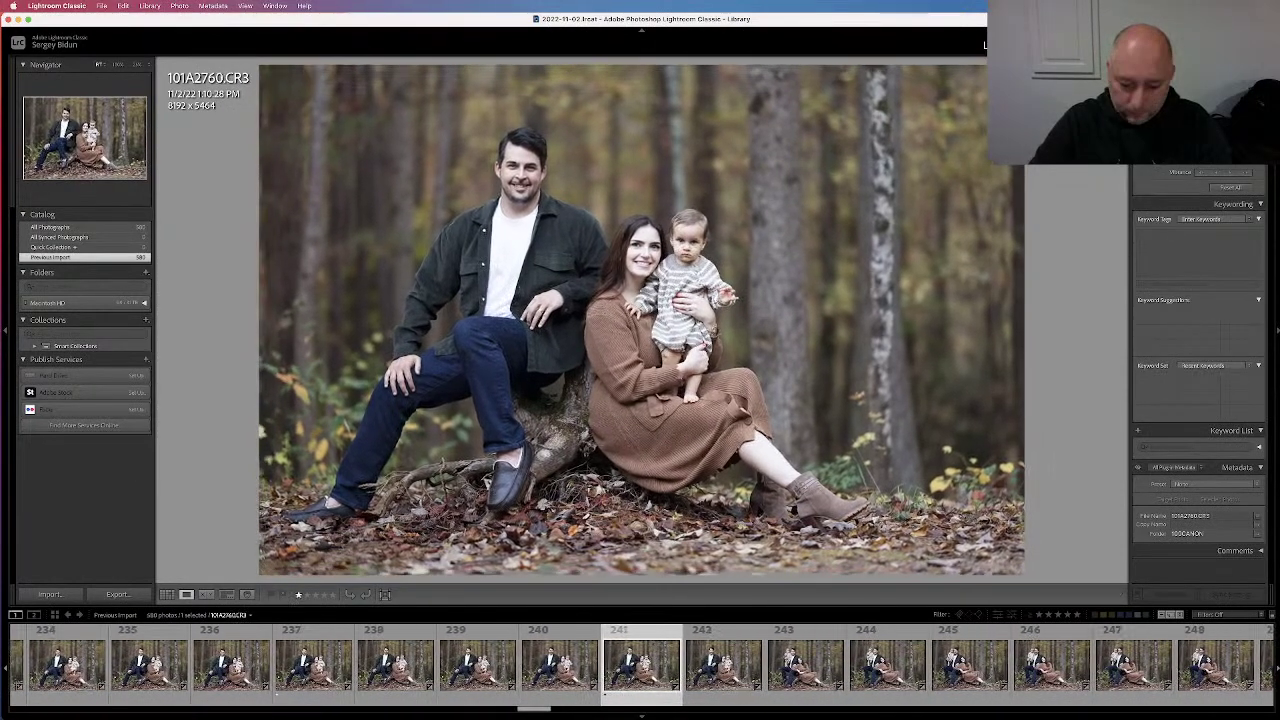
{"action": "key", "text": "Right"}
{"action": "key", "text": "Left"}
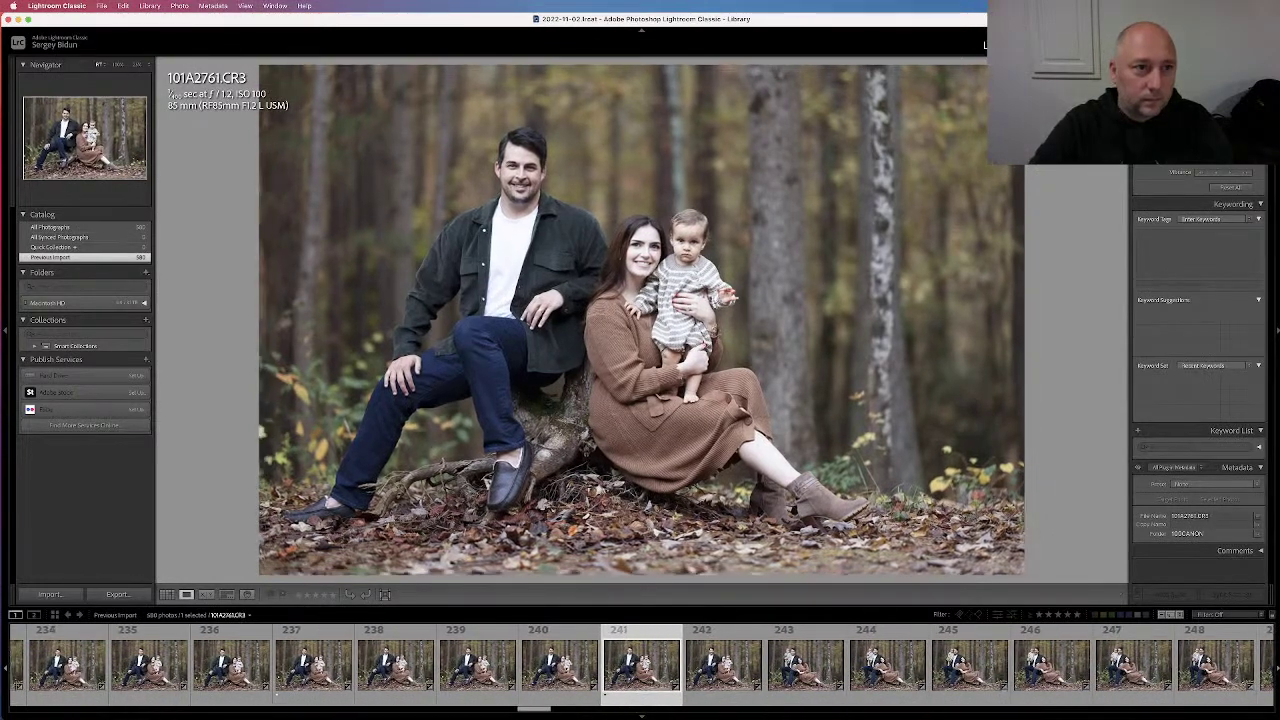
{"action": "key", "text": "Right"}
{"action": "key", "text": "Left"}
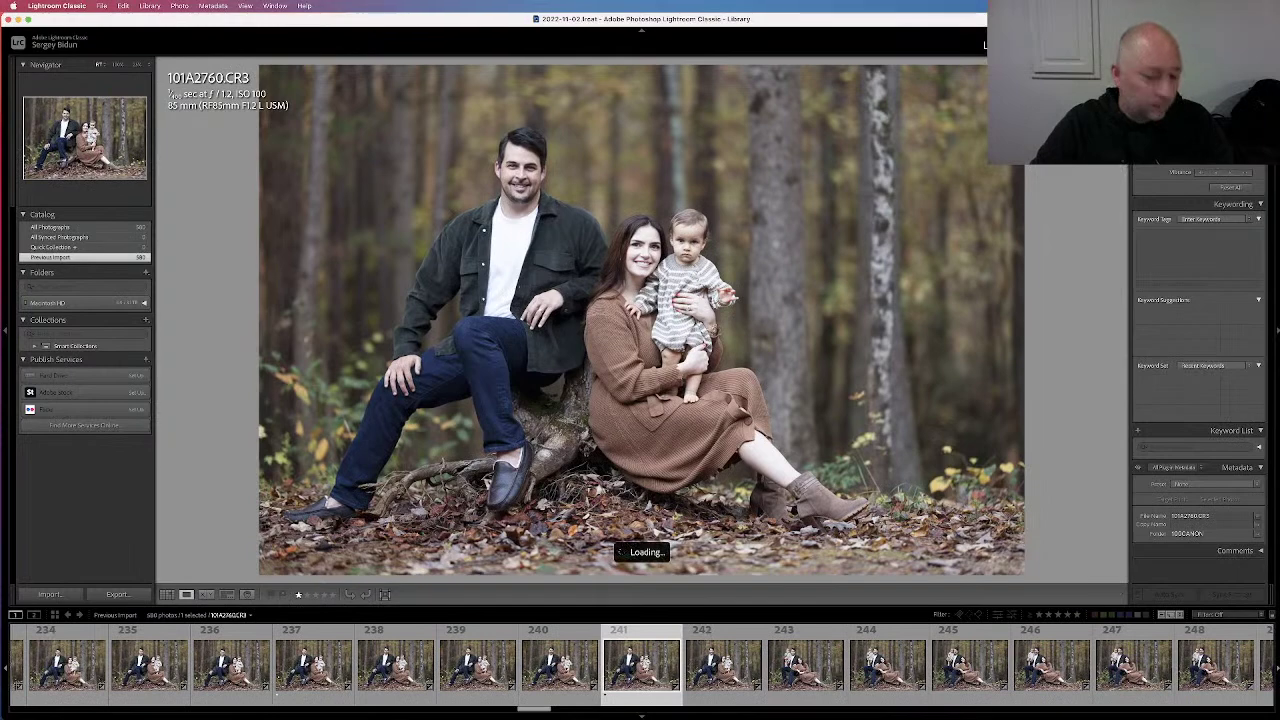
Compare photos 240 and 241 back and forth and rate photo 240 one star as well
{"action": "key", "text": "Left"}
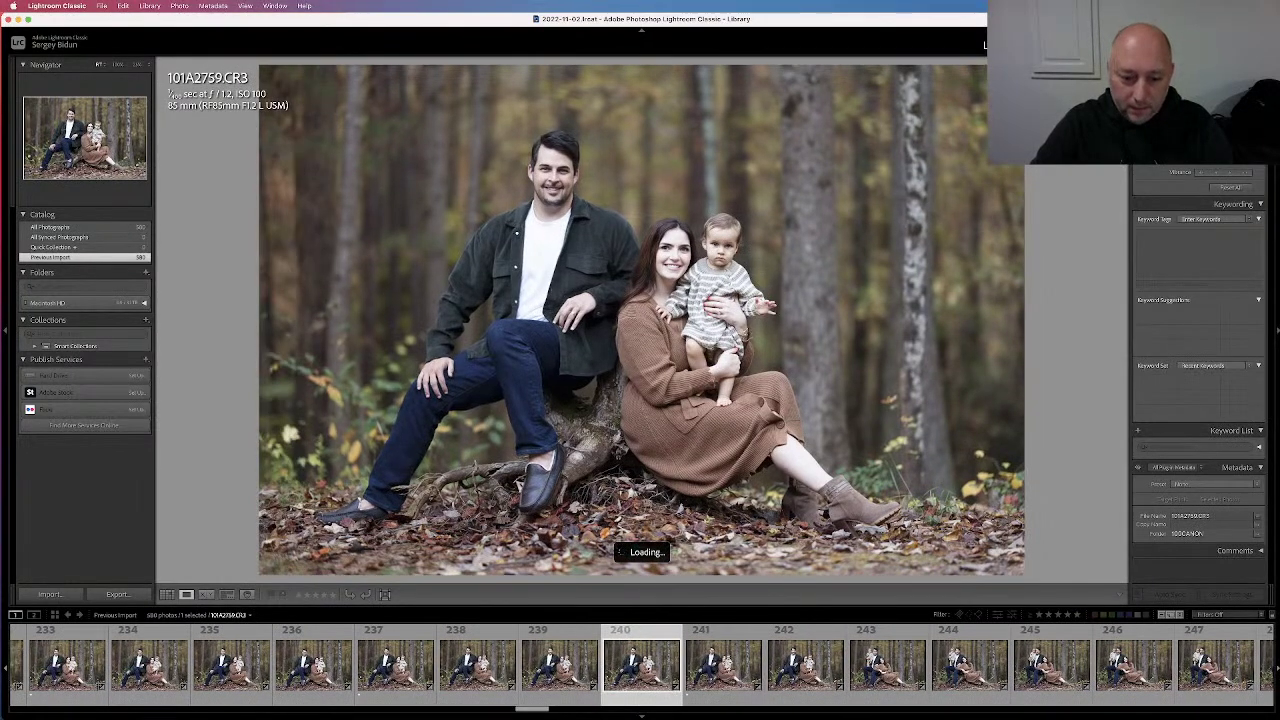
{"action": "key", "text": "Right"}
{"action": "key", "text": "Left"}
{"action": "key", "text": "Right"}
{"action": "key", "text": "Left"}
{"action": "key", "text": "Right"}
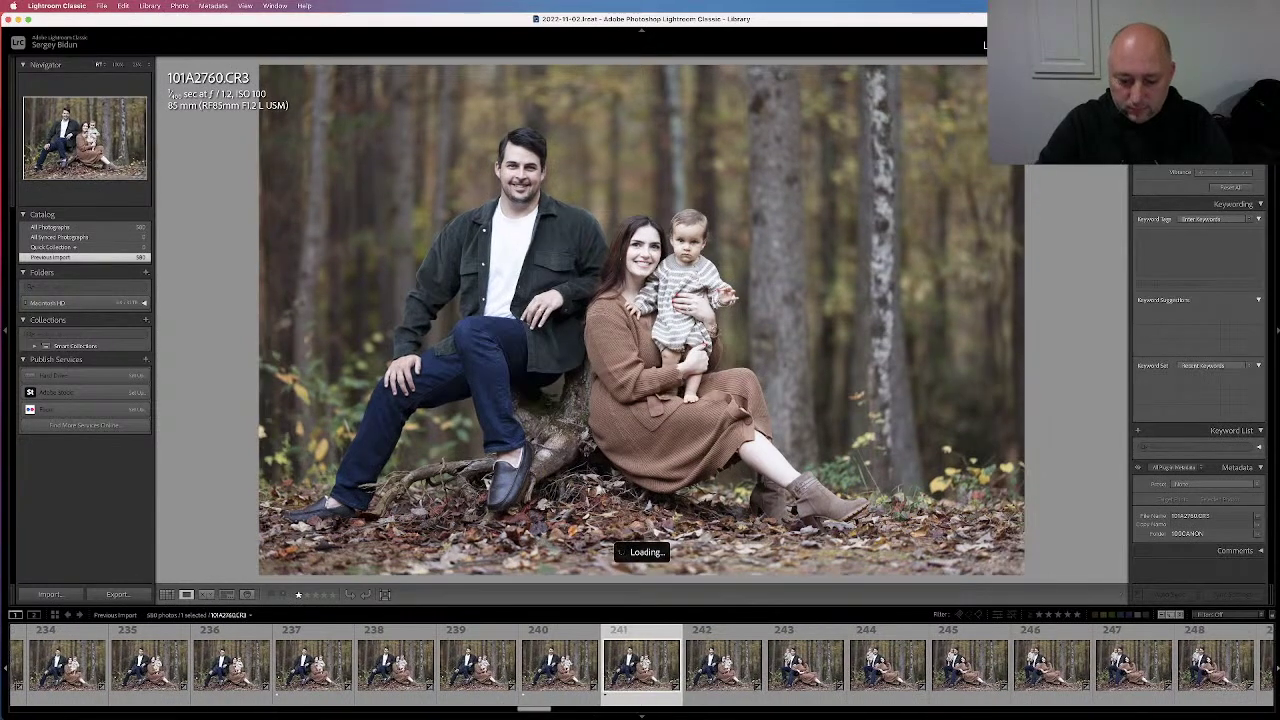
{"action": "key", "text": "o"}
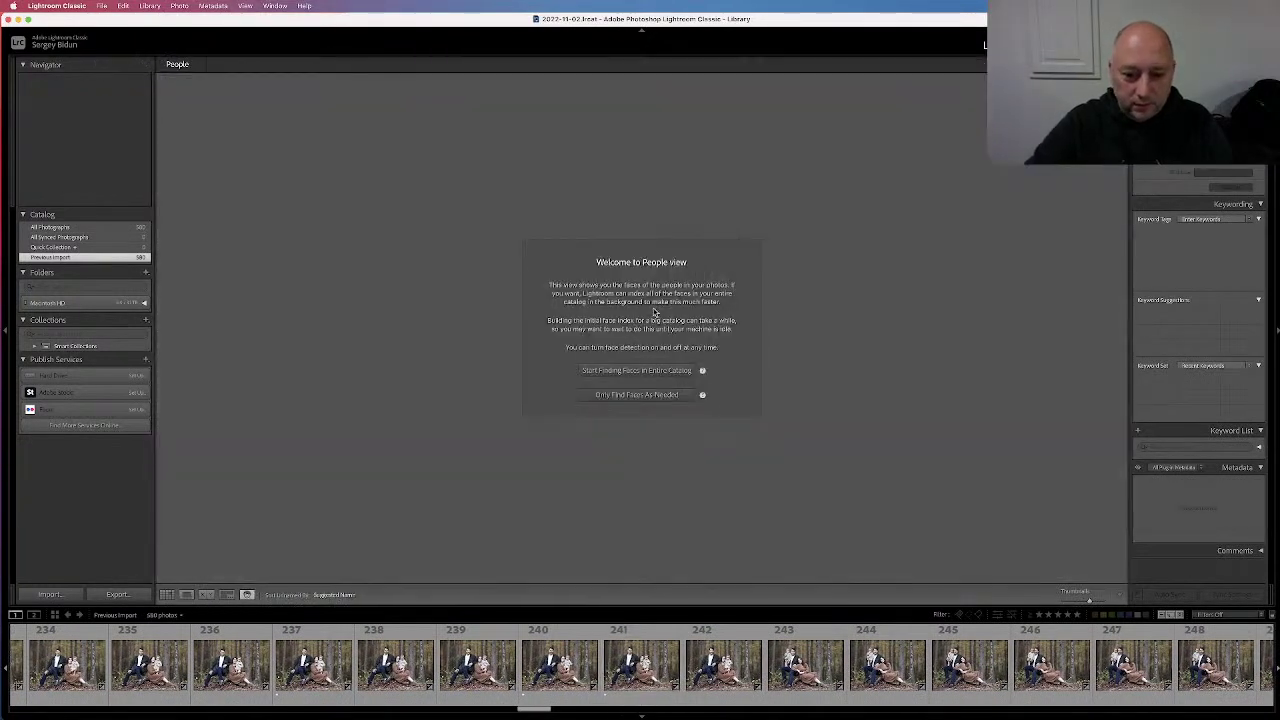
{"action": "left_click", "coordinate": [650, 680]}
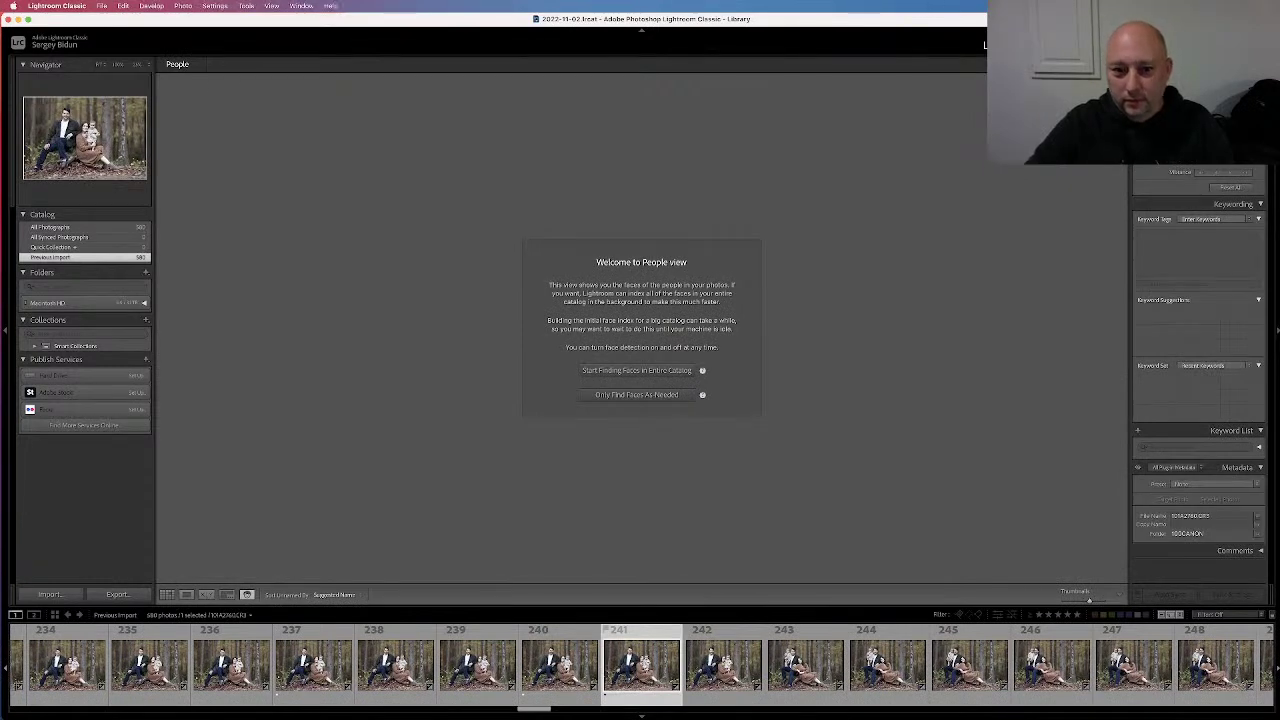
{"action": "key", "text": "d"}
{"action": "key", "text": "o"}
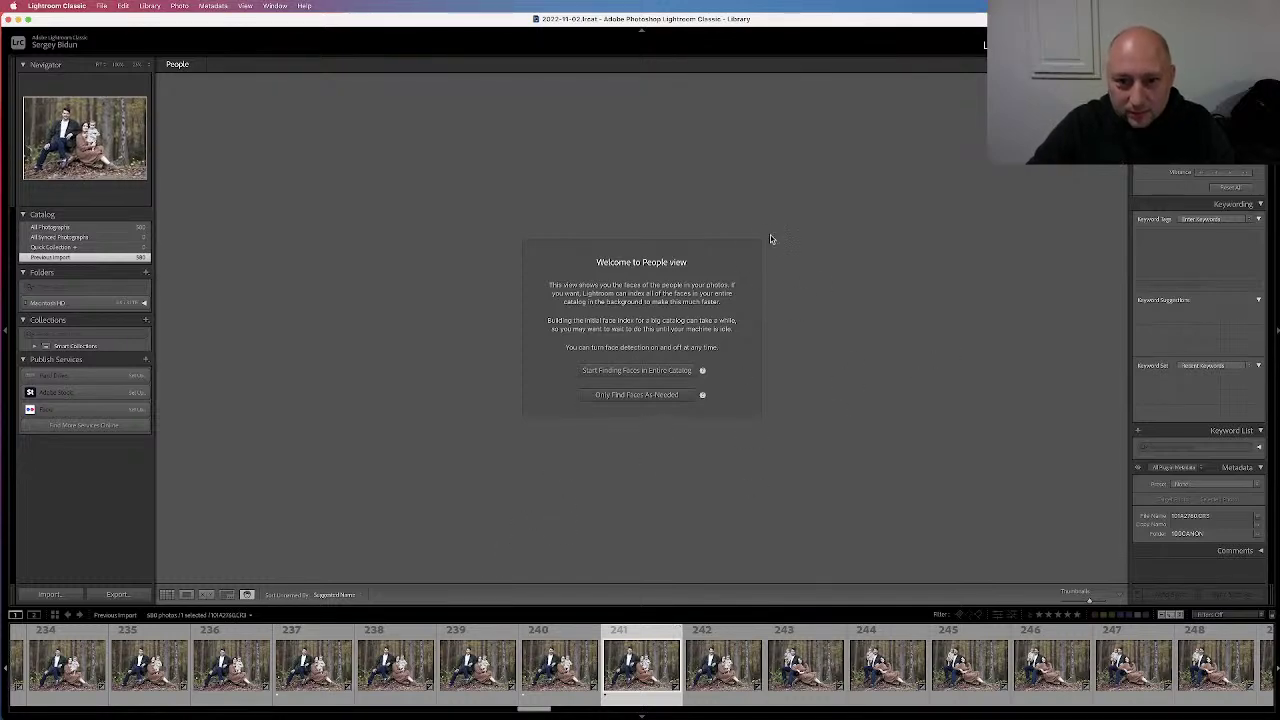
{"action": "left_click", "coordinate": [188, 595]}
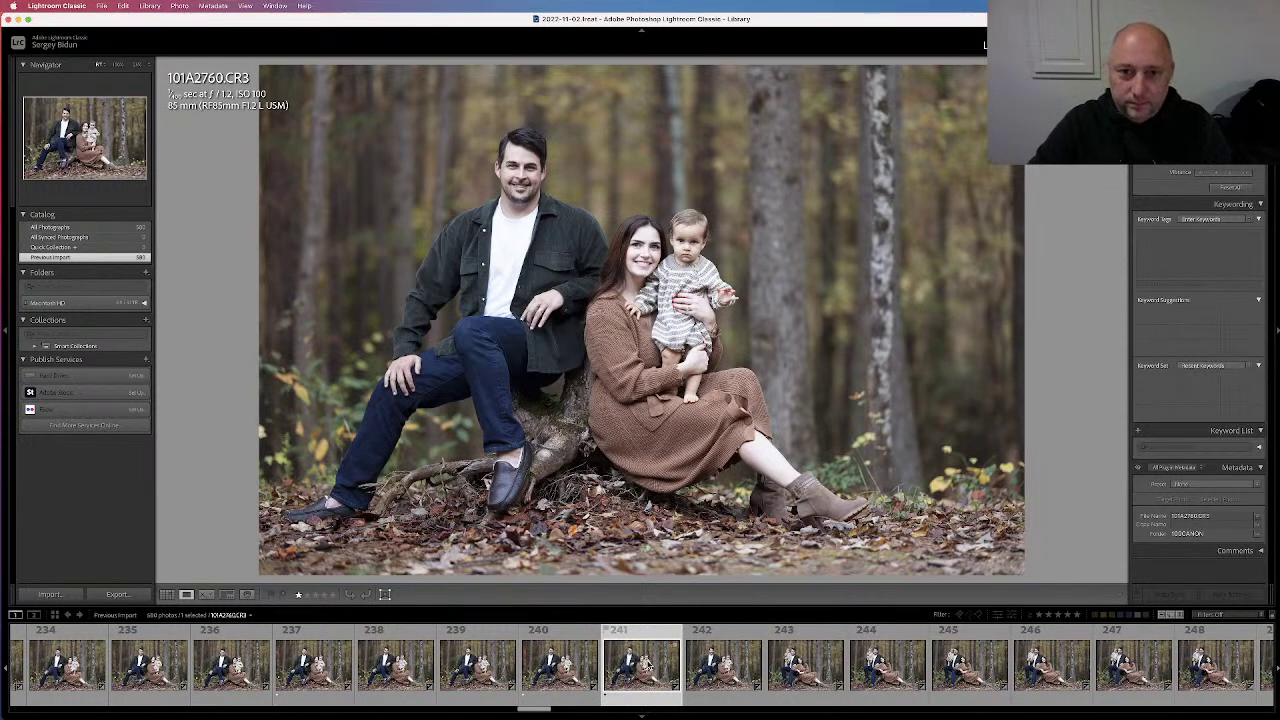
Move on to photo 242 and hide the face-region boxes drawn over the family's faces
{"action": "key", "text": "Right"}
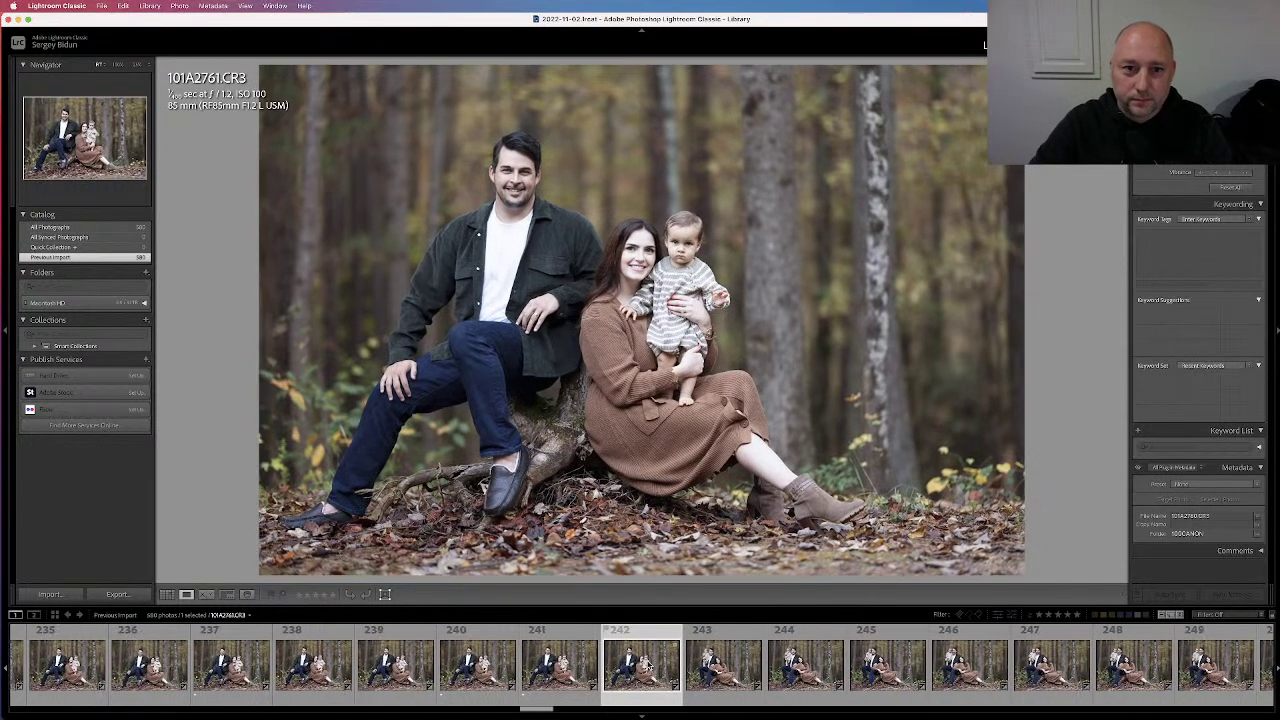
{"action": "key", "text": "Right"}
{"action": "key", "text": "Left"}
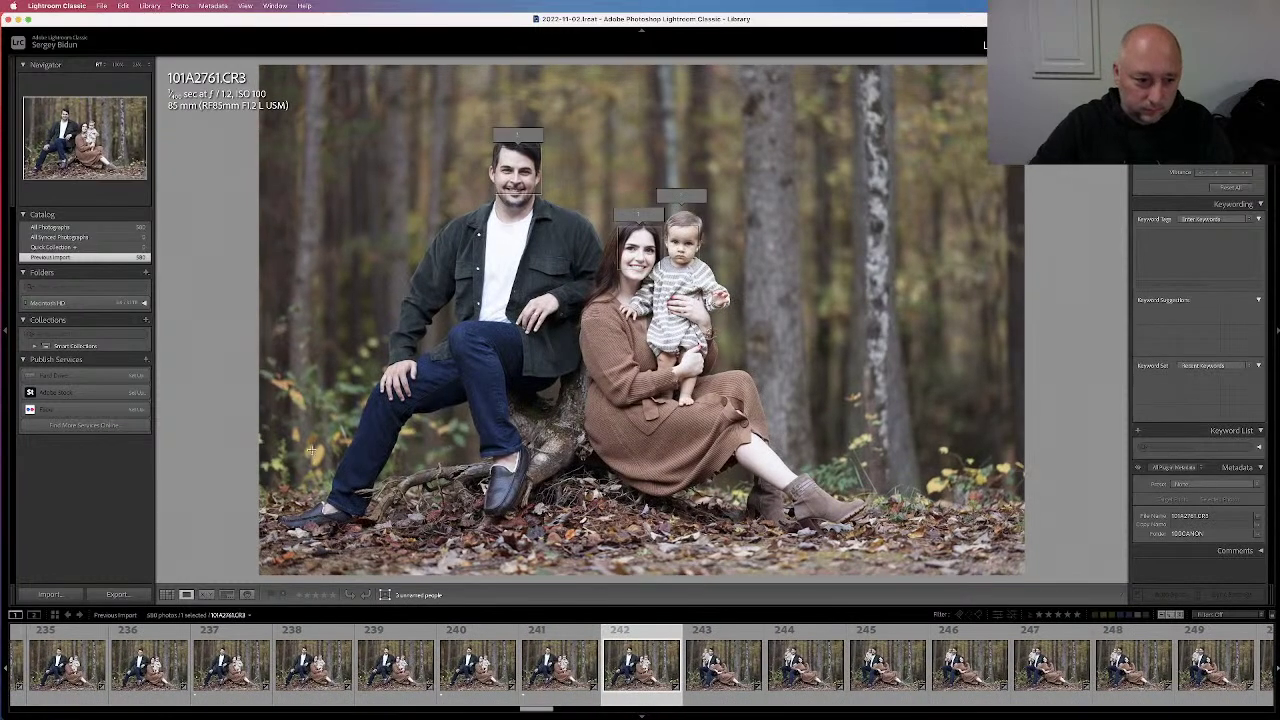
{"action": "left_click", "coordinate": [390, 596]}
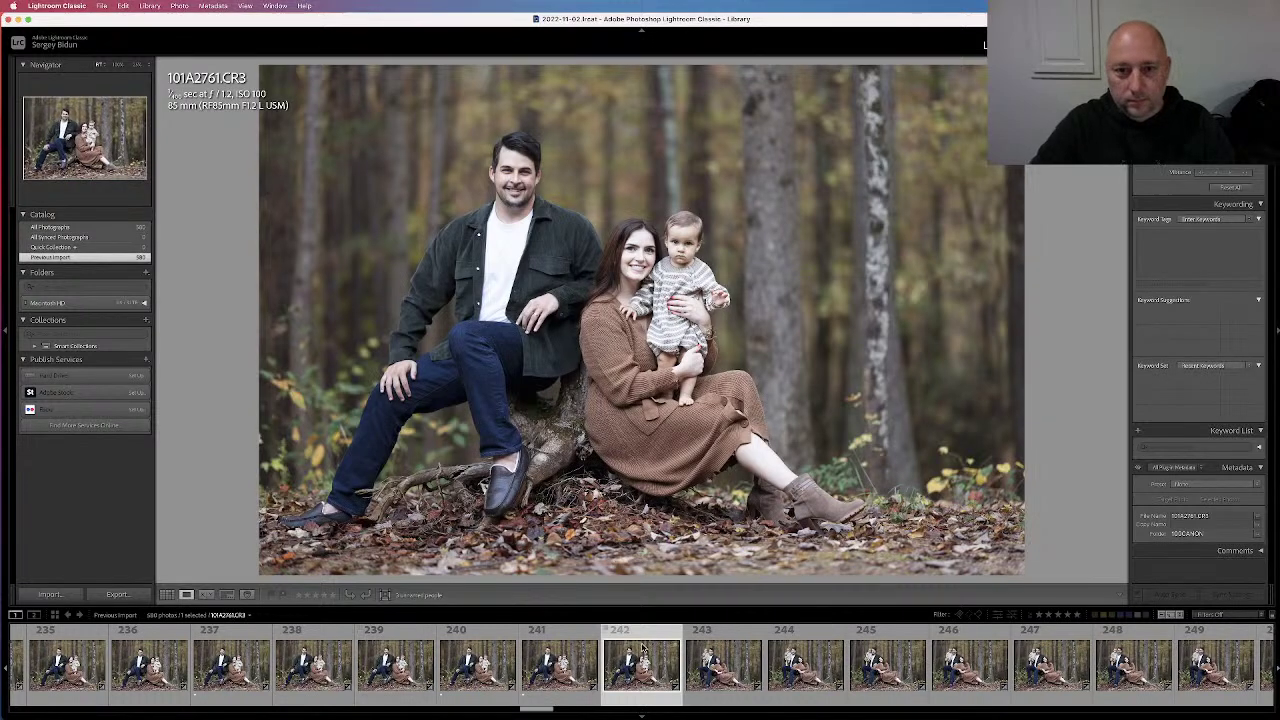
Compare the seated family portraits 241 and 242 back and forth, checking pose and expressions
{"action": "key", "text": "Right"}
{"action": "key", "text": "Left"}
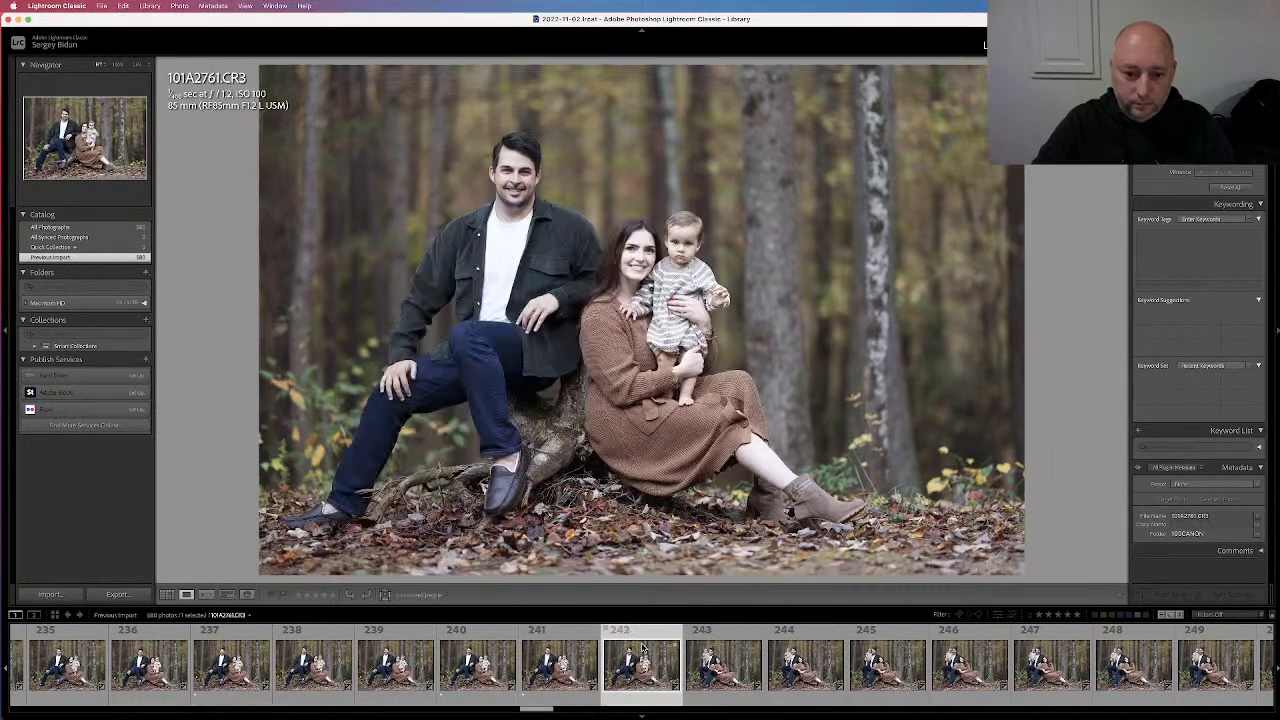
{"action": "key", "text": "Left"}
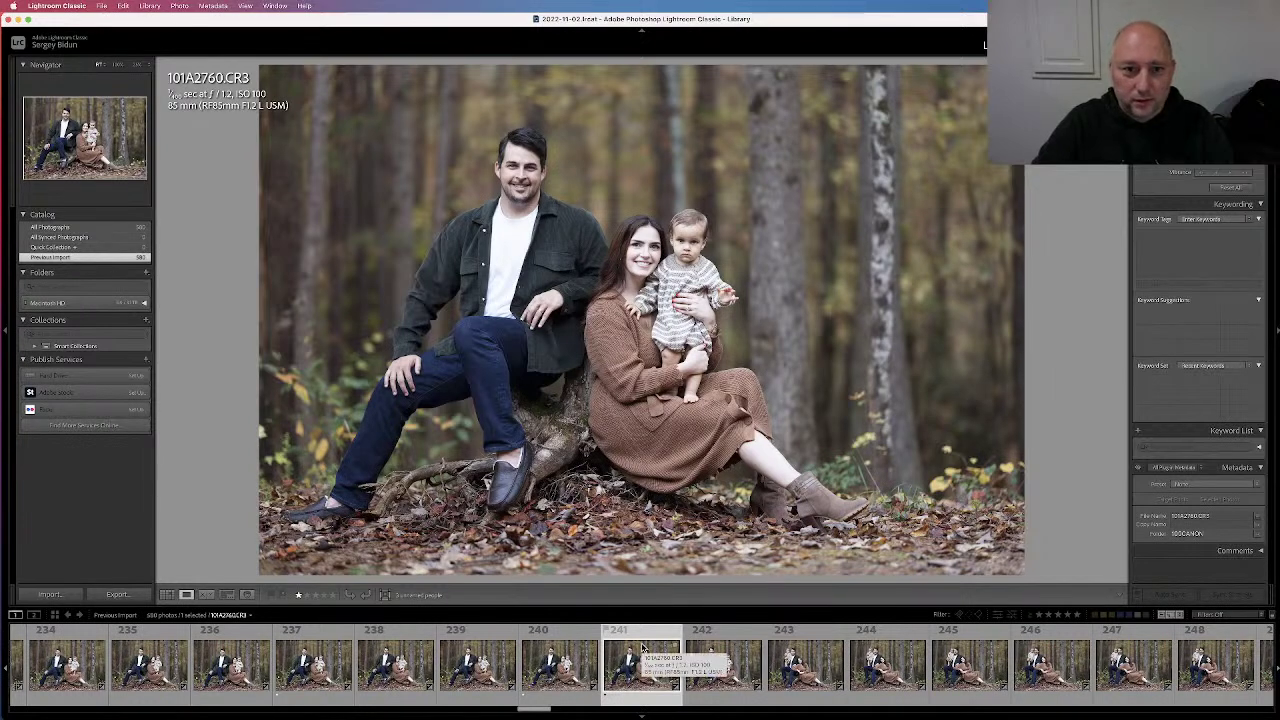
{"action": "key", "text": "Right"}
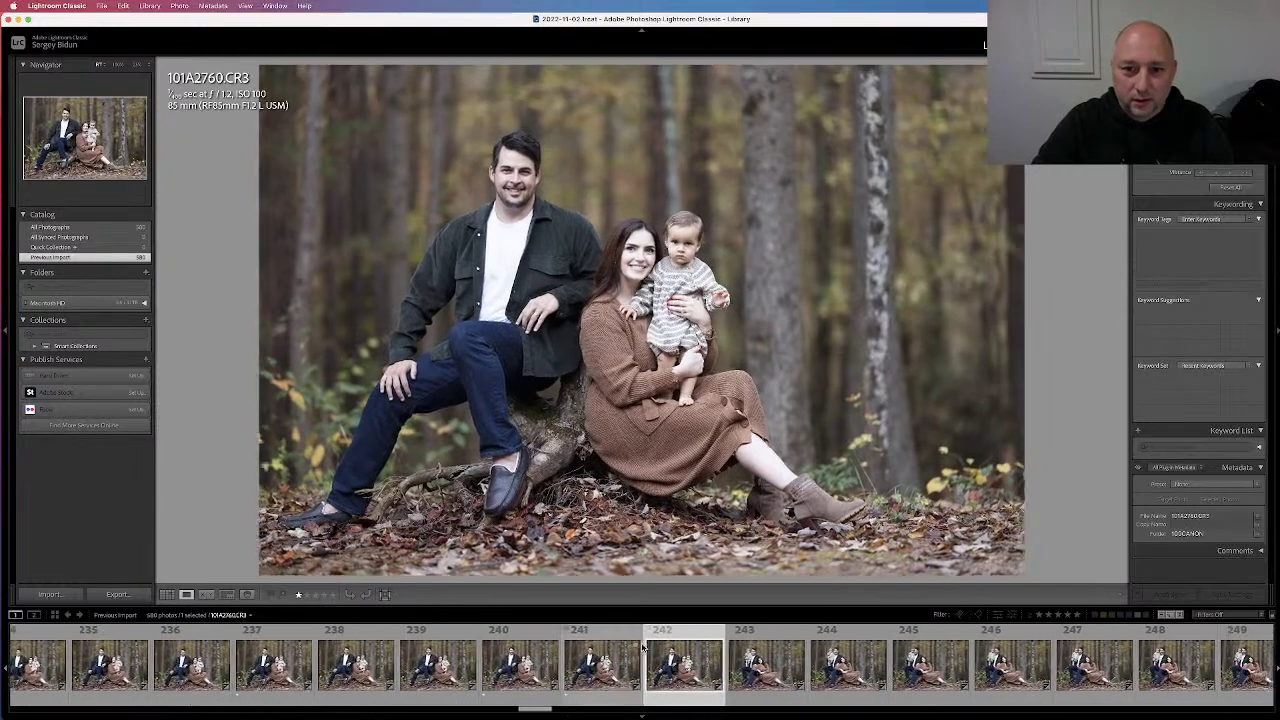
{"action": "key", "text": "Left"}
{"action": "key", "text": "Left"}
{"action": "key", "text": "Right"}
{"action": "key", "text": "Right"}
{"action": "key", "text": "Left"}
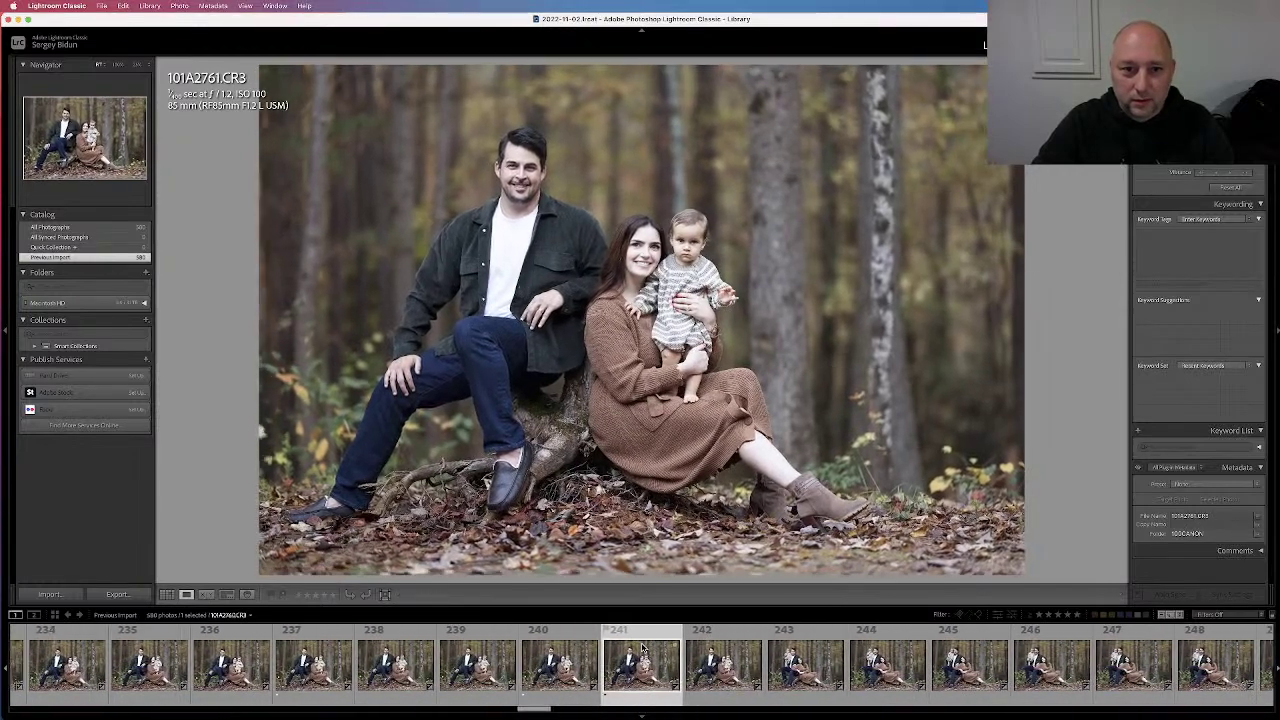
{"action": "key", "text": "Right"}
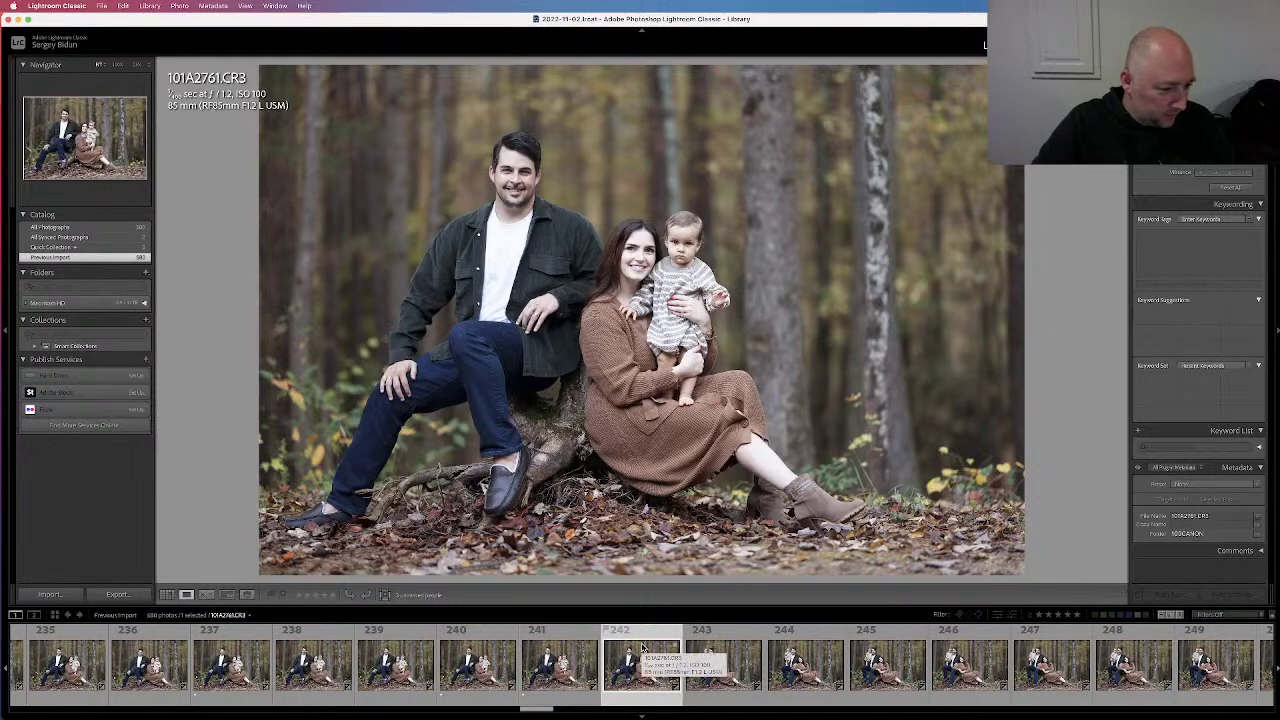
Review the portraits 243 to 248 with the father holding the child and the mother leaning on his leg
{"action": "key", "text": "Right"}
{"action": "key", "text": "Right"}
{"action": "key", "text": "Right"}
{"action": "key", "text": "Right"}
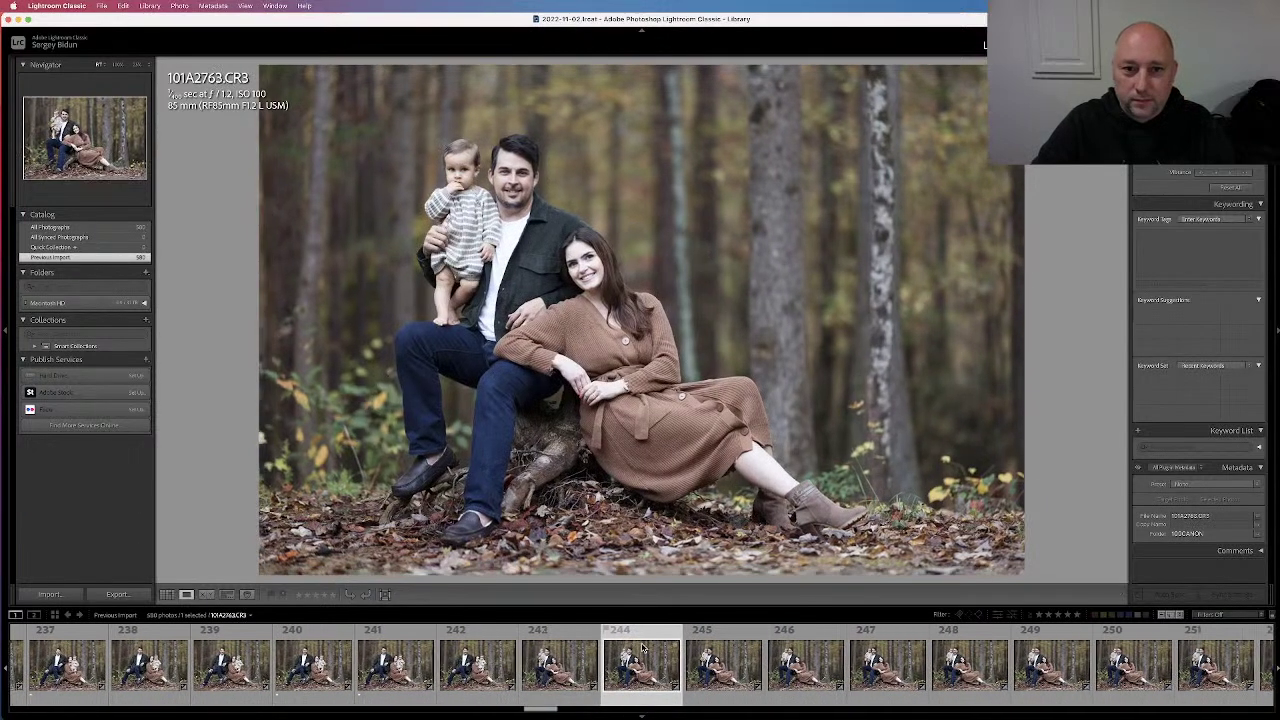
{"action": "key", "text": "Right"}
{"action": "key", "text": "Right"}
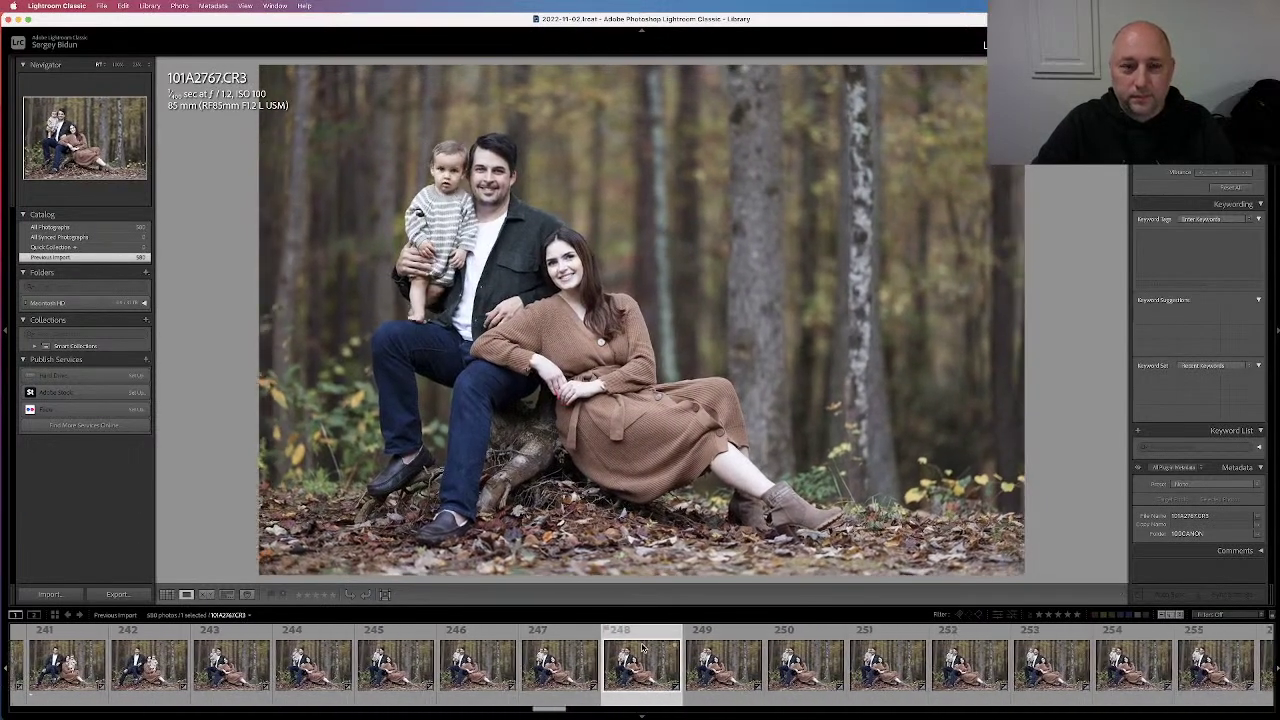
Rate photo 249 one star in place of photo 248, resetting the rating of photo 248 to 0
{"action": "key", "text": "1"}
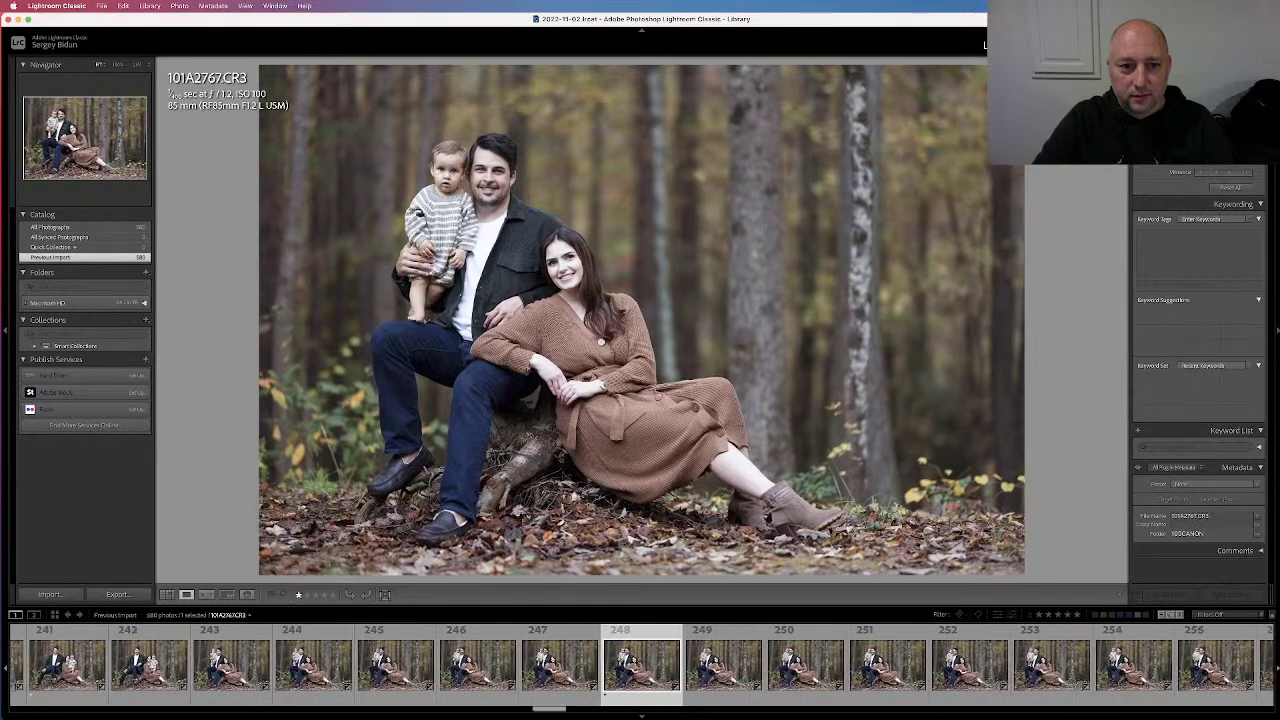
{"action": "key", "text": "Right"}
{"action": "key", "text": "1"}
{"action": "key", "text": "Left"}
{"action": "key", "text": "0"}
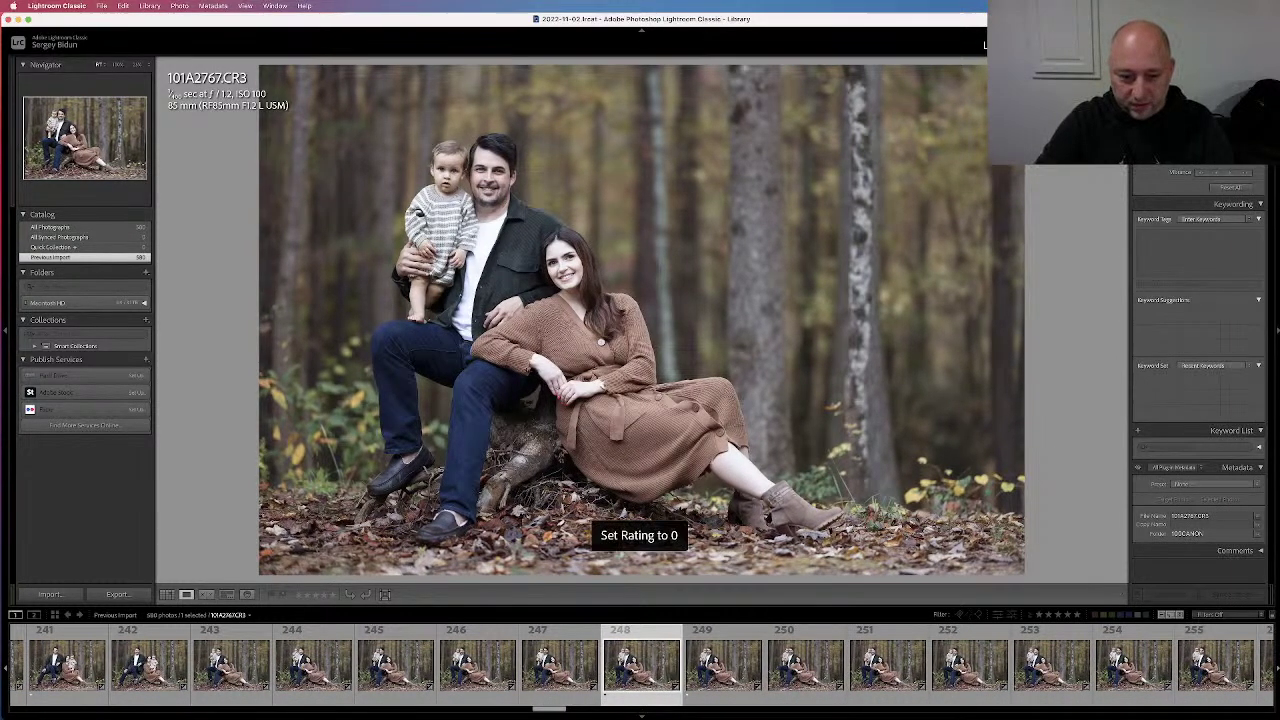
Review the leaning family portraits 249 to 255, checking all three faces
{"action": "key", "text": "Right"}
{"action": "key", "text": "Right"}
{"action": "key", "text": "Right"}
{"action": "key", "text": "Right"}
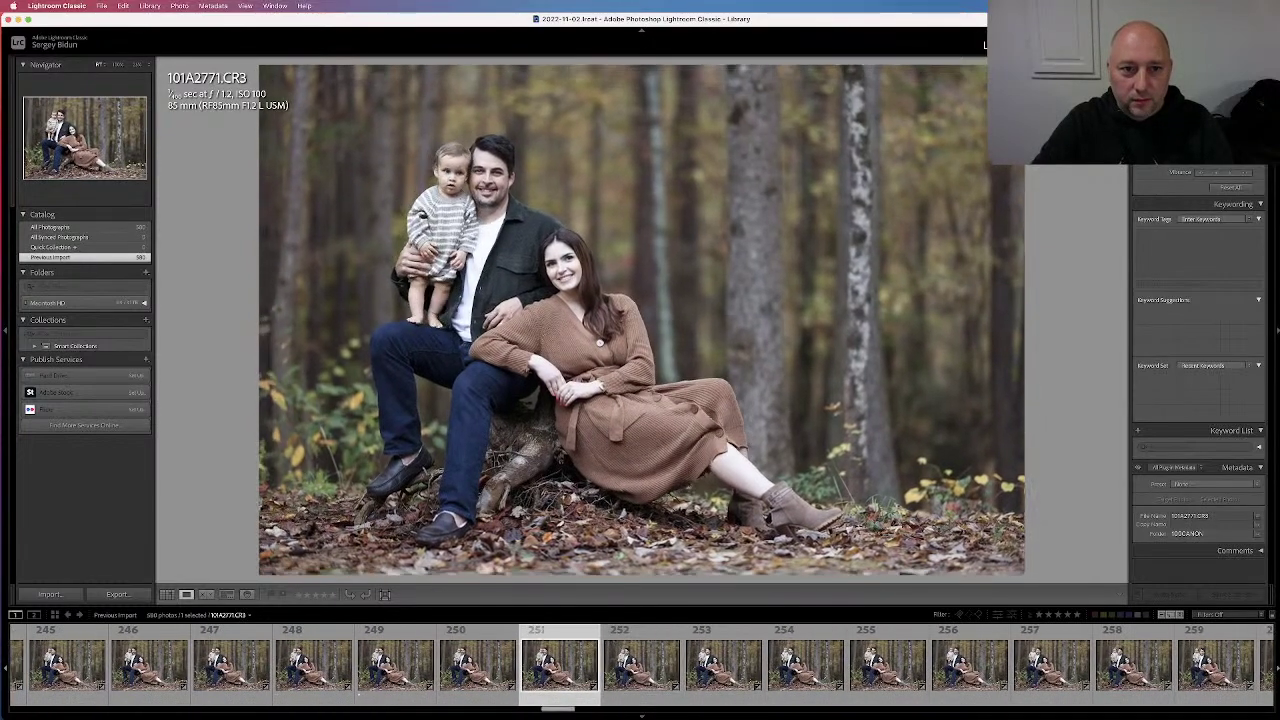
{"action": "key", "text": "Right"}
{"action": "key", "text": "Right"}
{"action": "key", "text": "Right"}
{"action": "key", "text": "Right"}
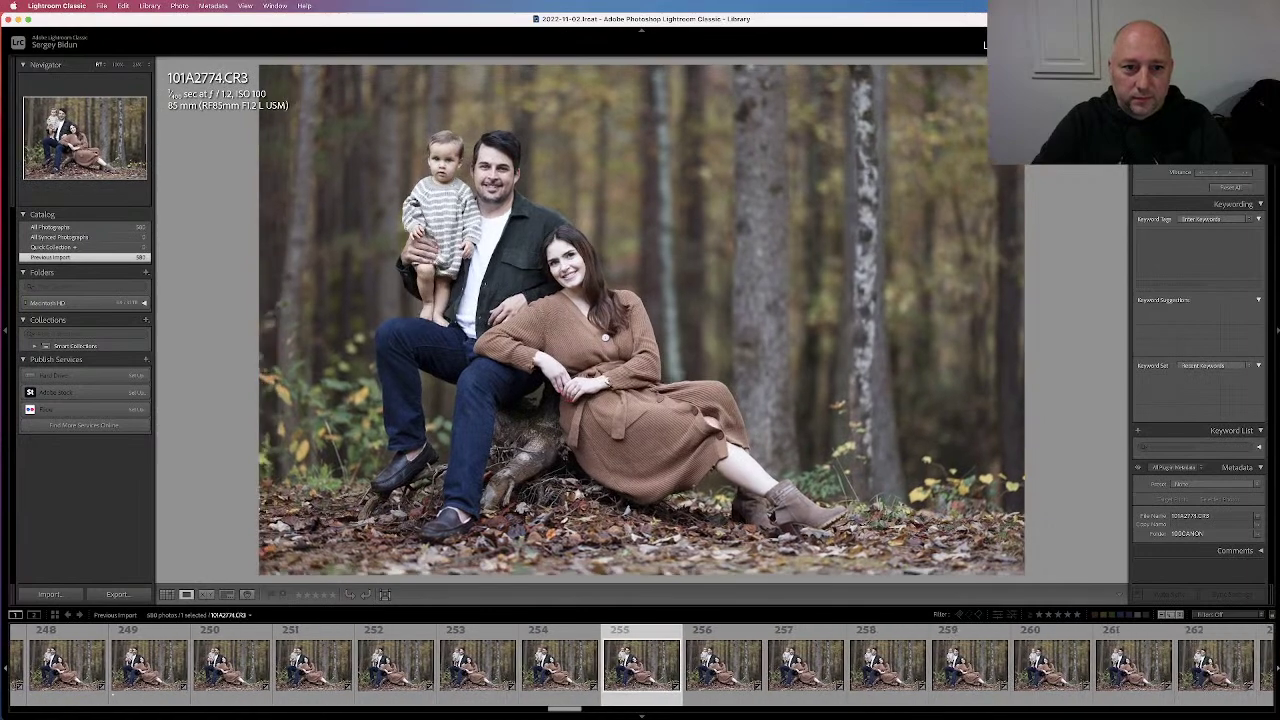
Review the leaning family portraits 256 to 261 and rate photo 260 one star
{"action": "key", "text": "Right"}
{"action": "key", "text": "Right"}
{"action": "key", "text": "Right"}
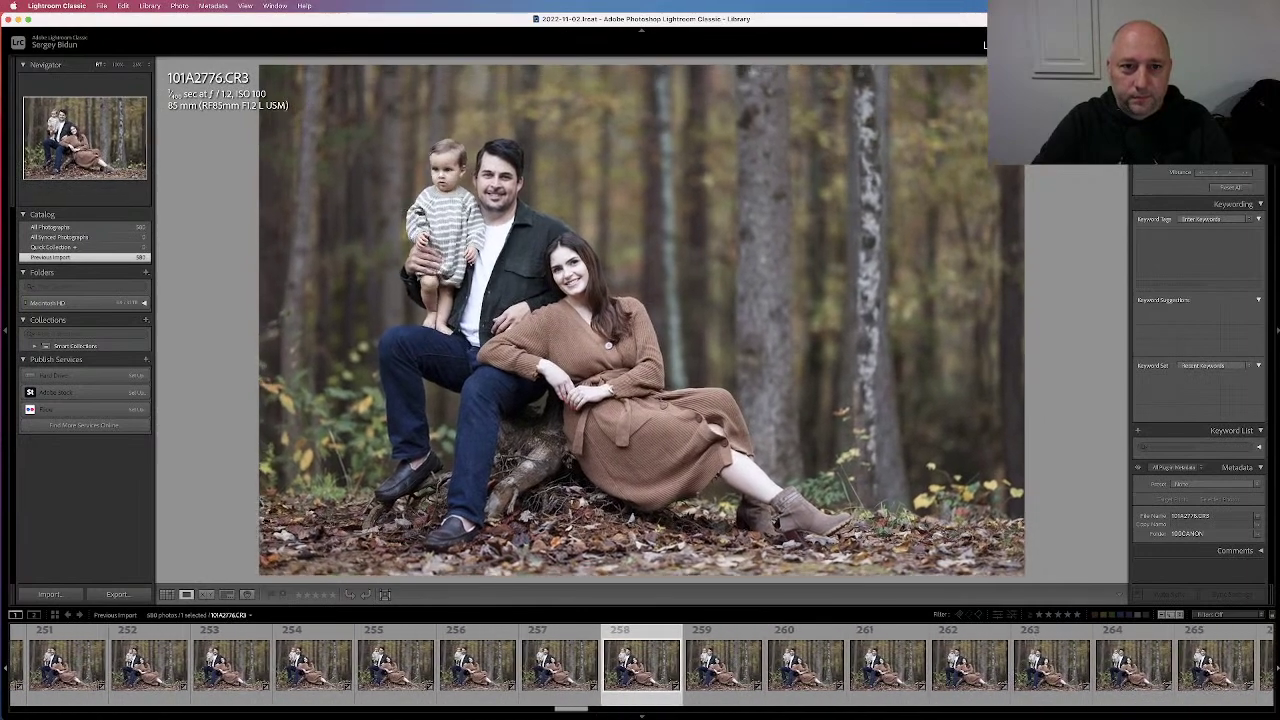
{"action": "key", "text": "Right"}
{"action": "key", "text": "Right"}
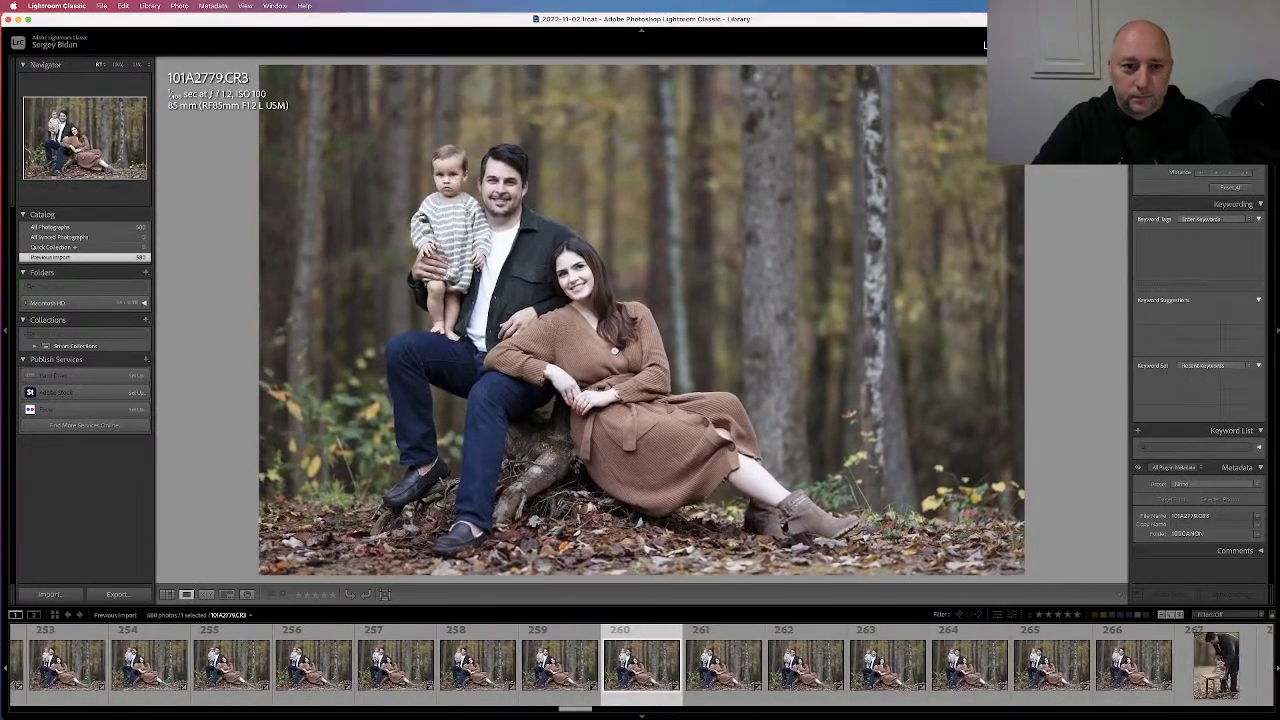
{"action": "key", "text": "Right"}
{"action": "key", "text": "Right"}
{"action": "key", "text": "Right"}
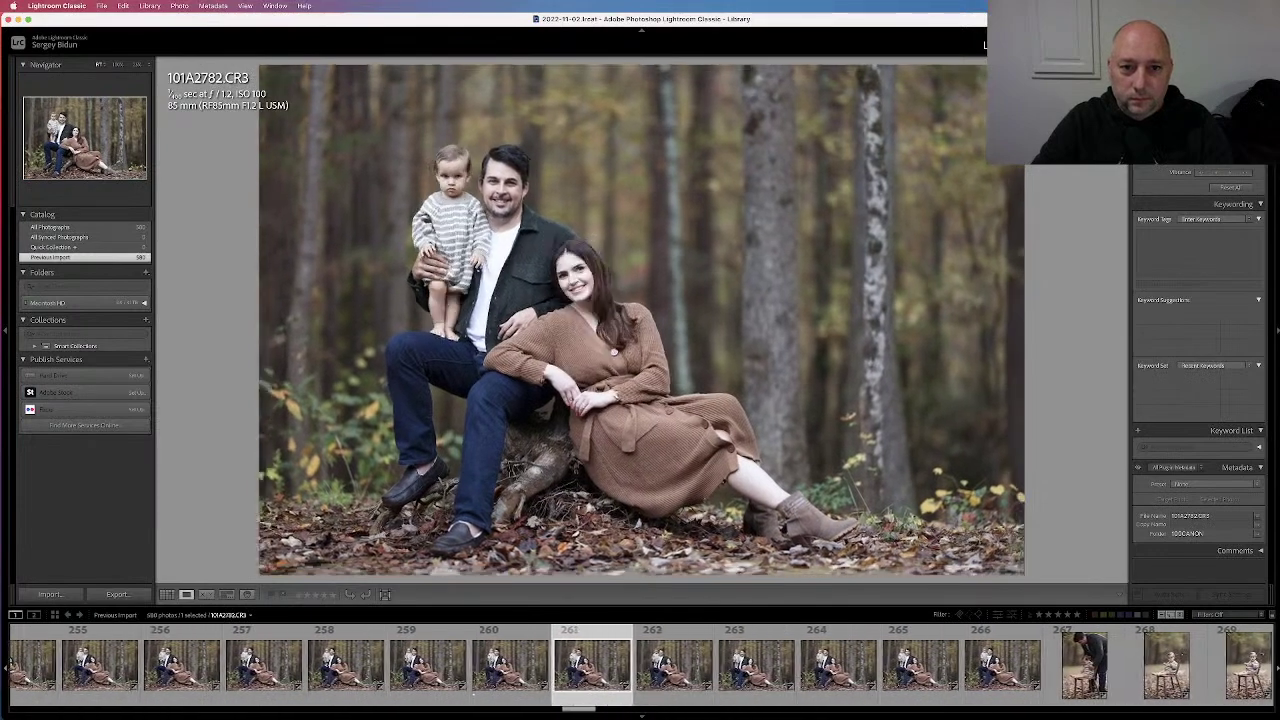
Compare the last leaning family portraits 262 to 266 and rate photo 266 one star
{"action": "key", "text": "Right"}
{"action": "key", "text": "Right"}
{"action": "key", "text": "Right"}
{"action": "key", "text": "Right"}
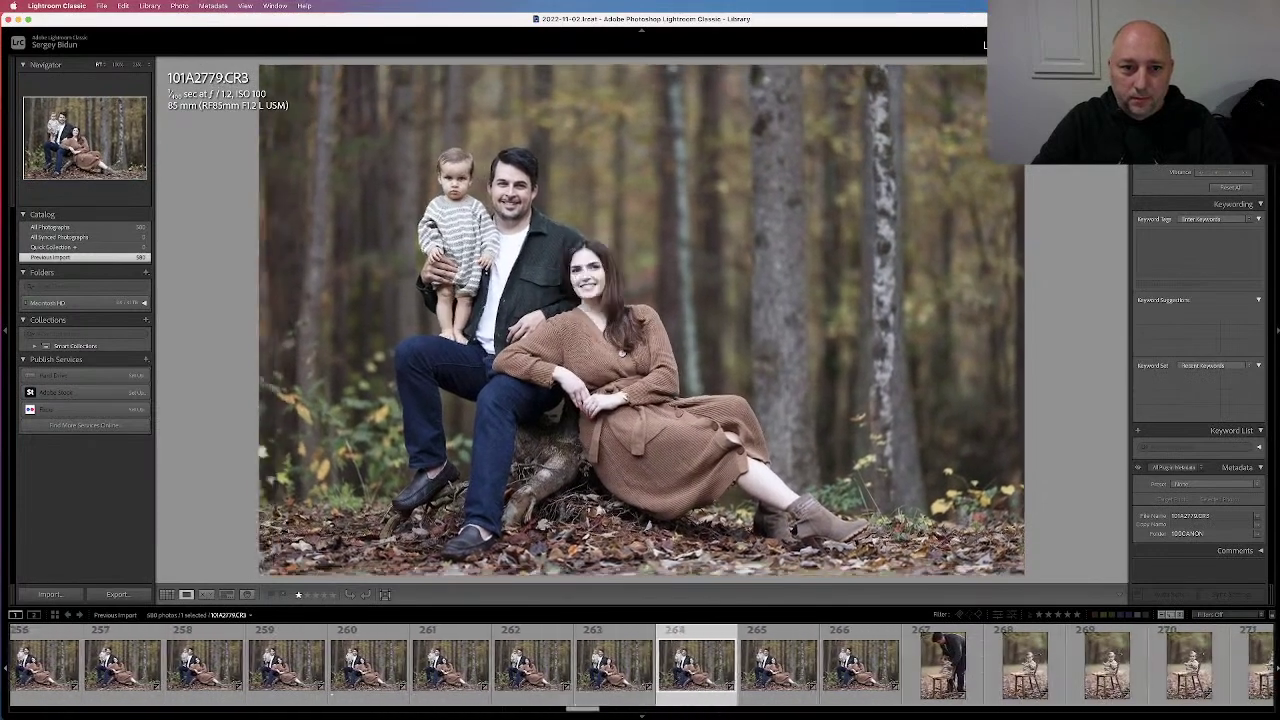
{"action": "key", "text": "Right"}
{"action": "key", "text": "Right"}
{"action": "key", "text": "Right"}
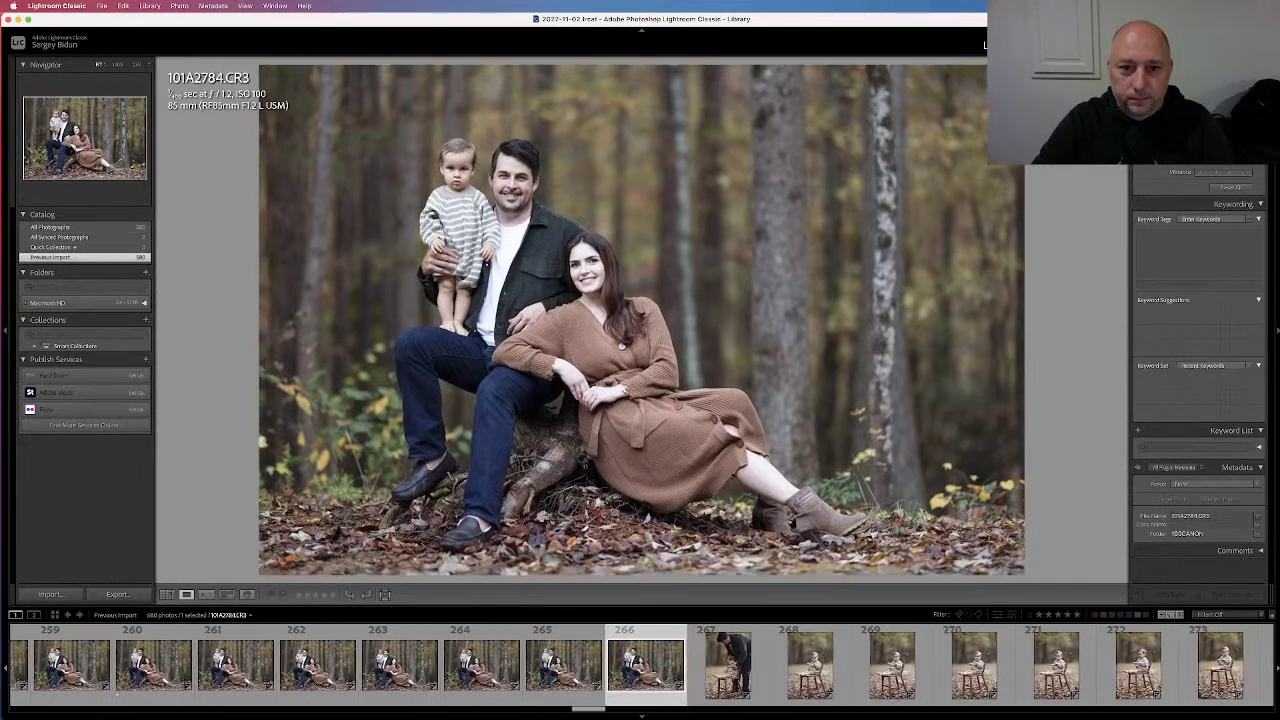
{"action": "key", "text": "Left"}
{"action": "key", "text": "Left"}
{"action": "key", "text": "Right"}
{"action": "key", "text": "1"}
Review the first photos of the child on the wooden chair, 267 to 270
{"action": "key", "text": "Right"}
{"action": "key", "text": "Right"}
{"action": "key", "text": "Left"}
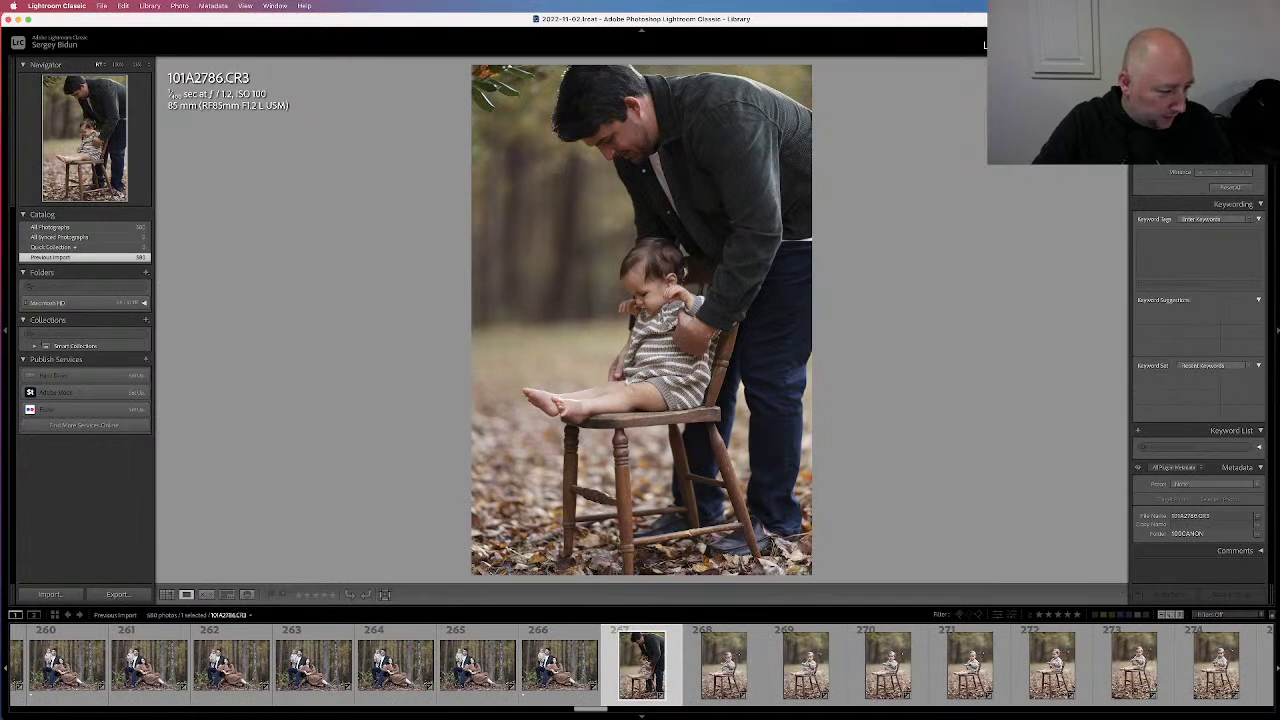
{"action": "key", "text": "Right"}
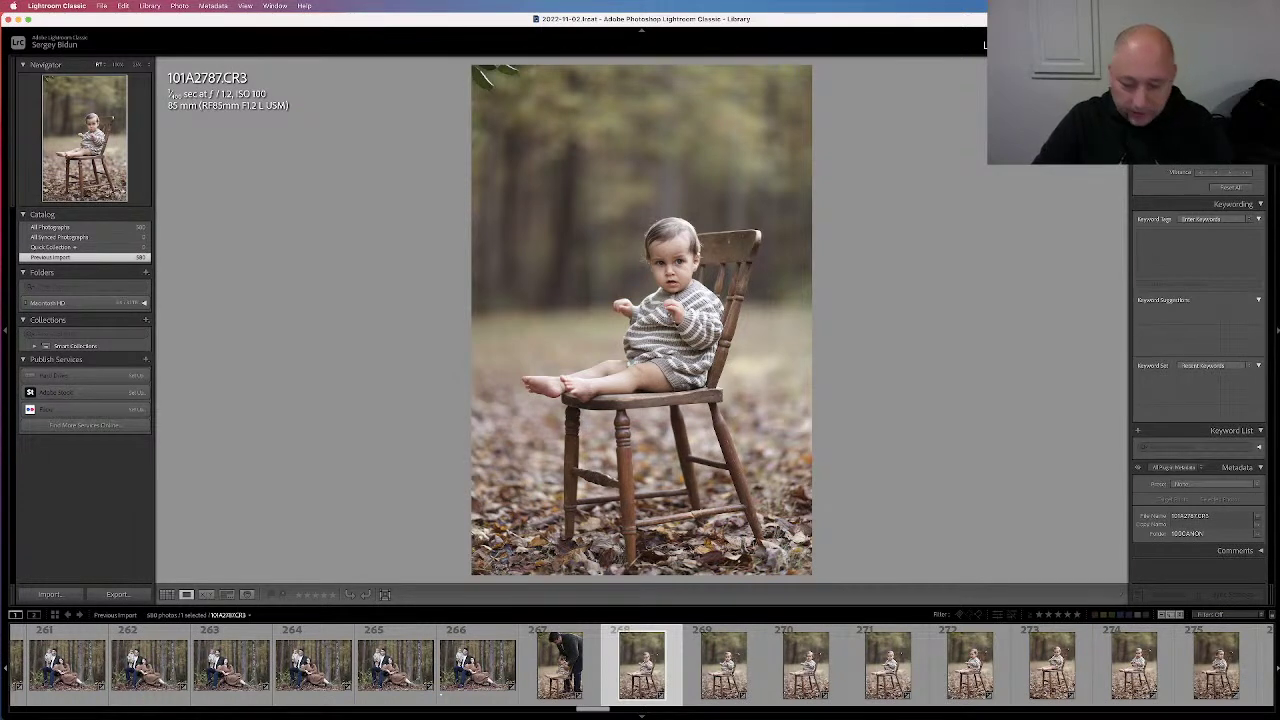
{"action": "key", "text": "Right"}
{"action": "key", "text": "Right"}
{"action": "key", "text": "Right"}
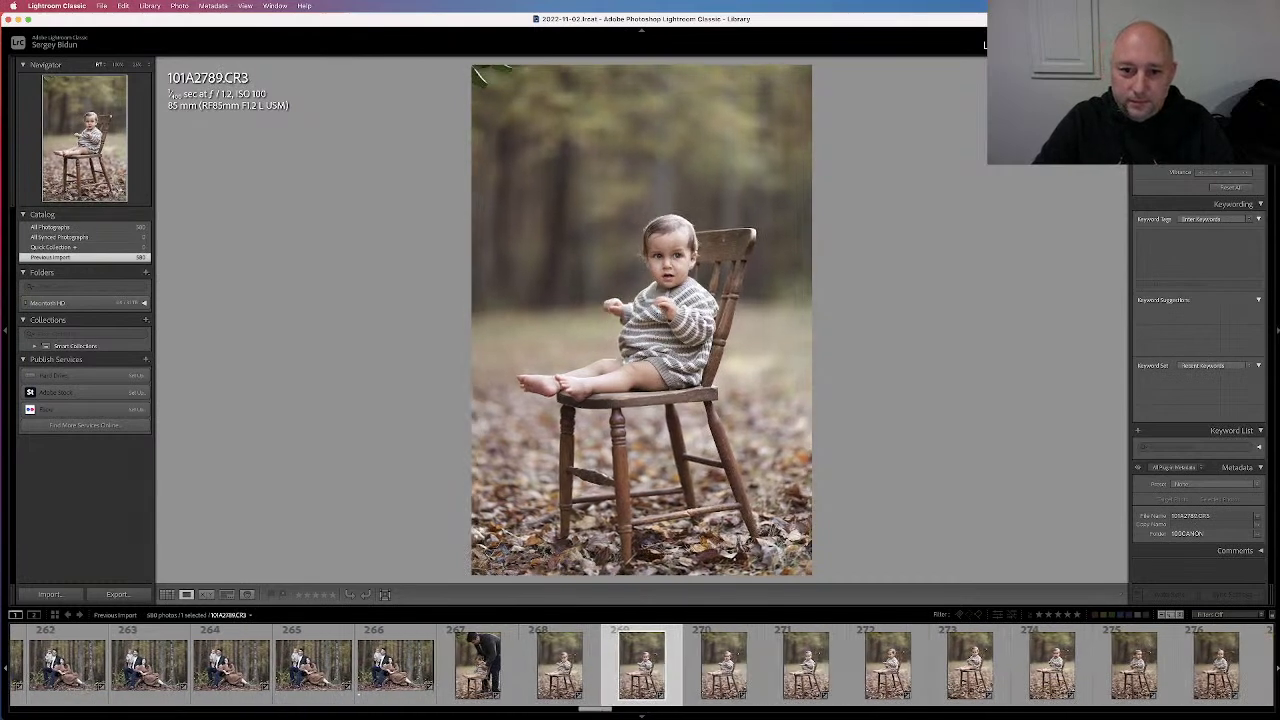
Compare the child's chair portraits 268 to 271 back and forth and rate photo 269 one star
{"action": "key", "text": "Left"}
{"action": "key", "text": "Right"}
{"action": "key", "text": "Left"}
{"action": "key", "text": "Left"}
{"action": "key", "text": "Right"}
{"action": "key", "text": "Left"}
{"action": "key", "text": "Right"}
{"action": "key", "text": "Right"}
{"action": "key", "text": "Left"}
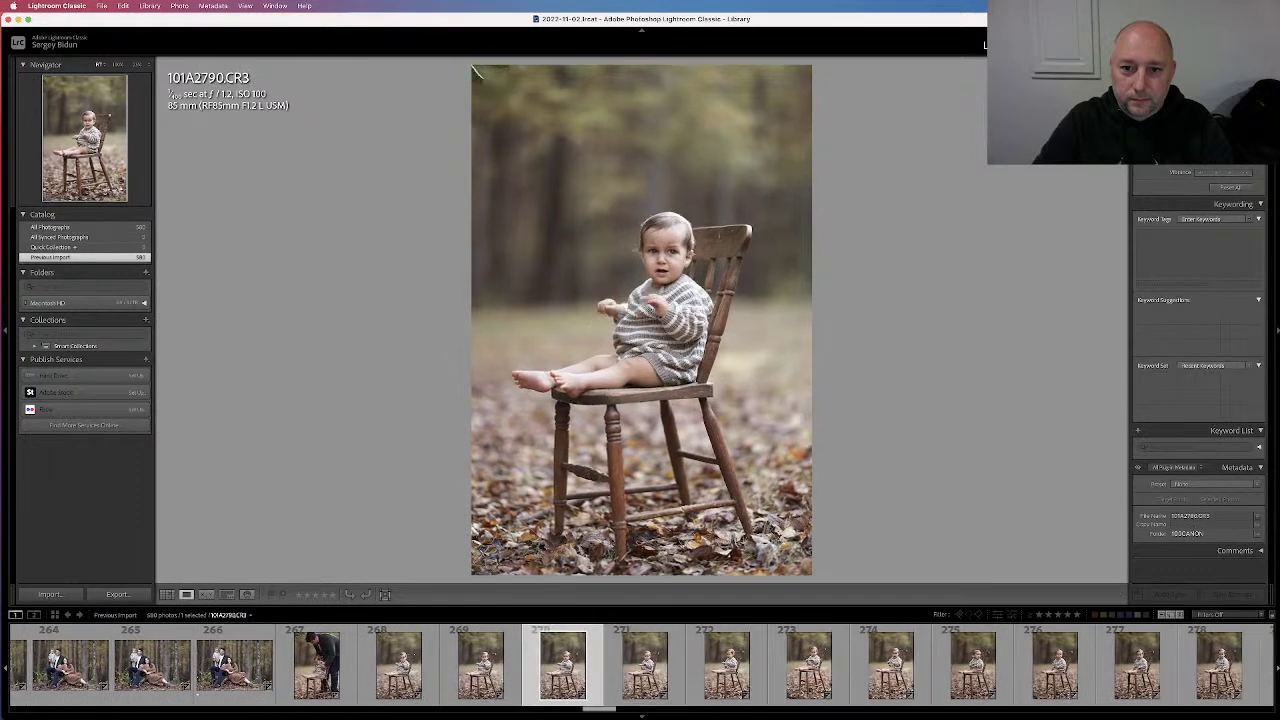
{"action": "key", "text": "Left"}
{"action": "key", "text": "Left"}
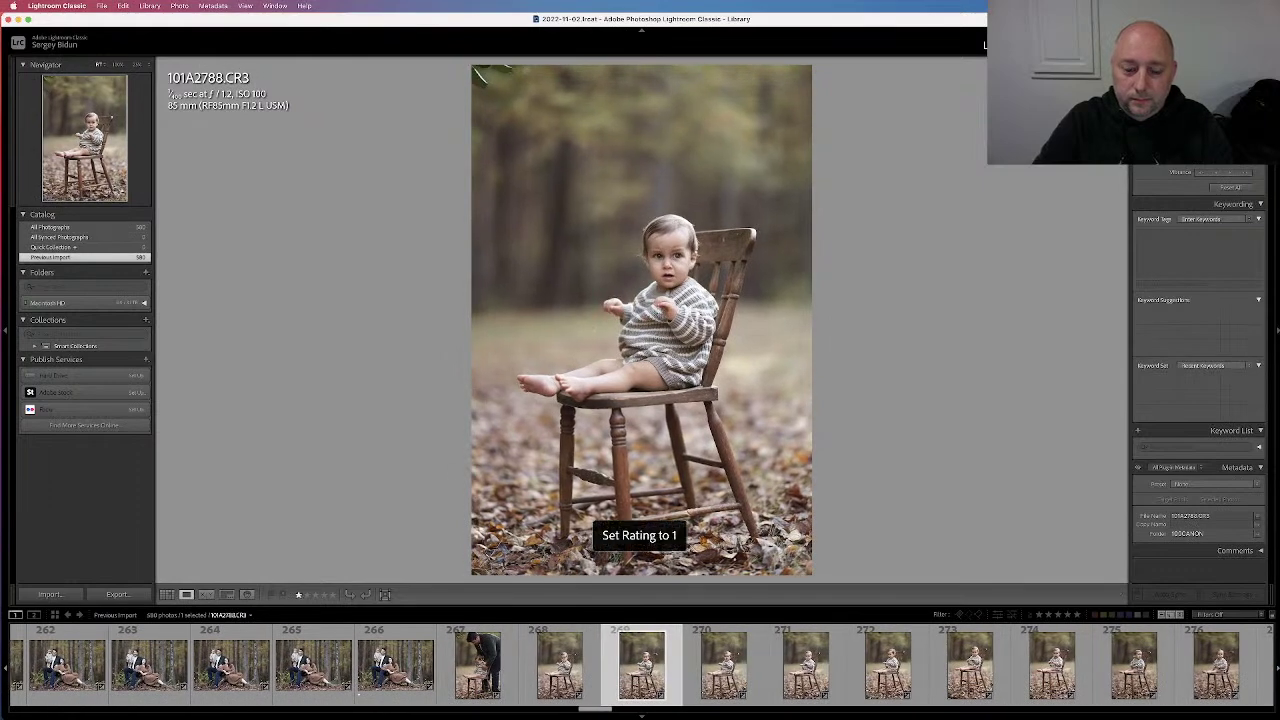
Compare the next portraits of the child sitting on the wooden chair, photos 270 to 274
{"action": "key", "text": "Right"}
{"action": "key", "text": "Right"}
{"action": "key", "text": "Right"}
{"action": "key", "text": "Right"}
{"action": "key", "text": "Right"}
{"action": "key", "text": "Left"}
{"action": "key", "text": "Left"}
{"action": "key", "text": "Right"}
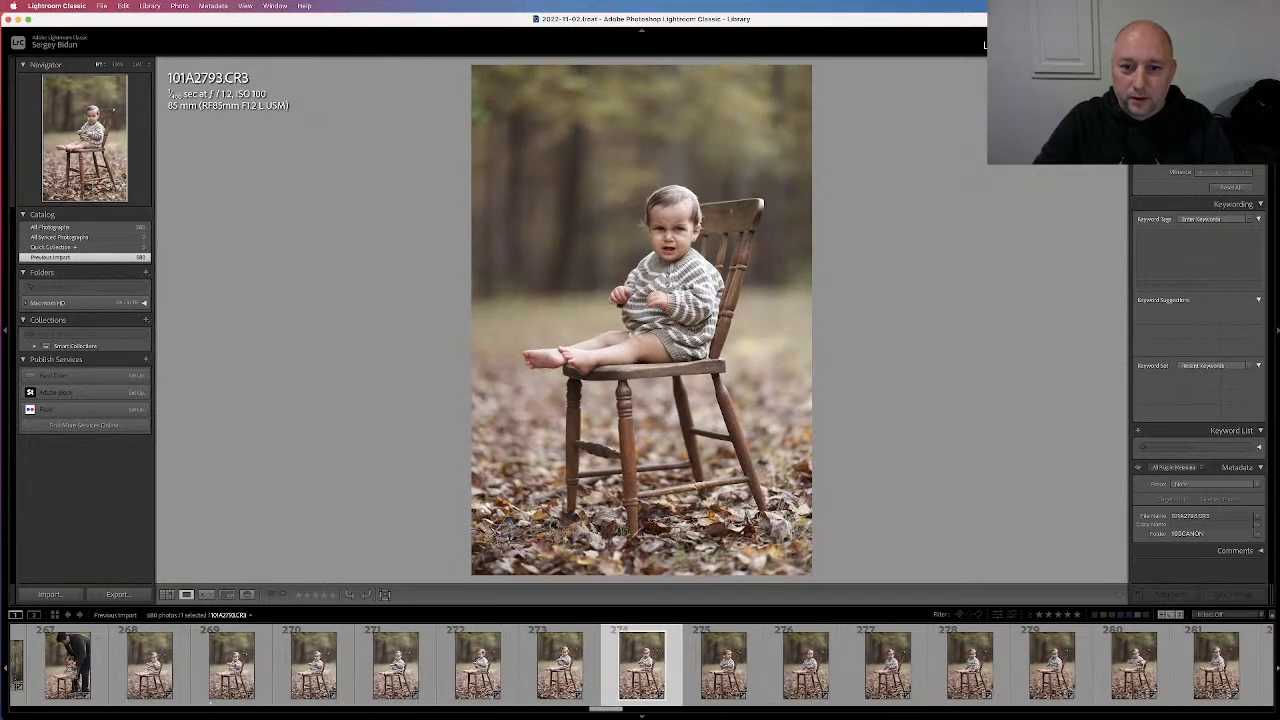
Review the seated chair portraits 275 to 283 and rate photo 282 one star
{"action": "key", "text": "Right"}
{"action": "key", "text": "Right"}
{"action": "key", "text": "Right"}
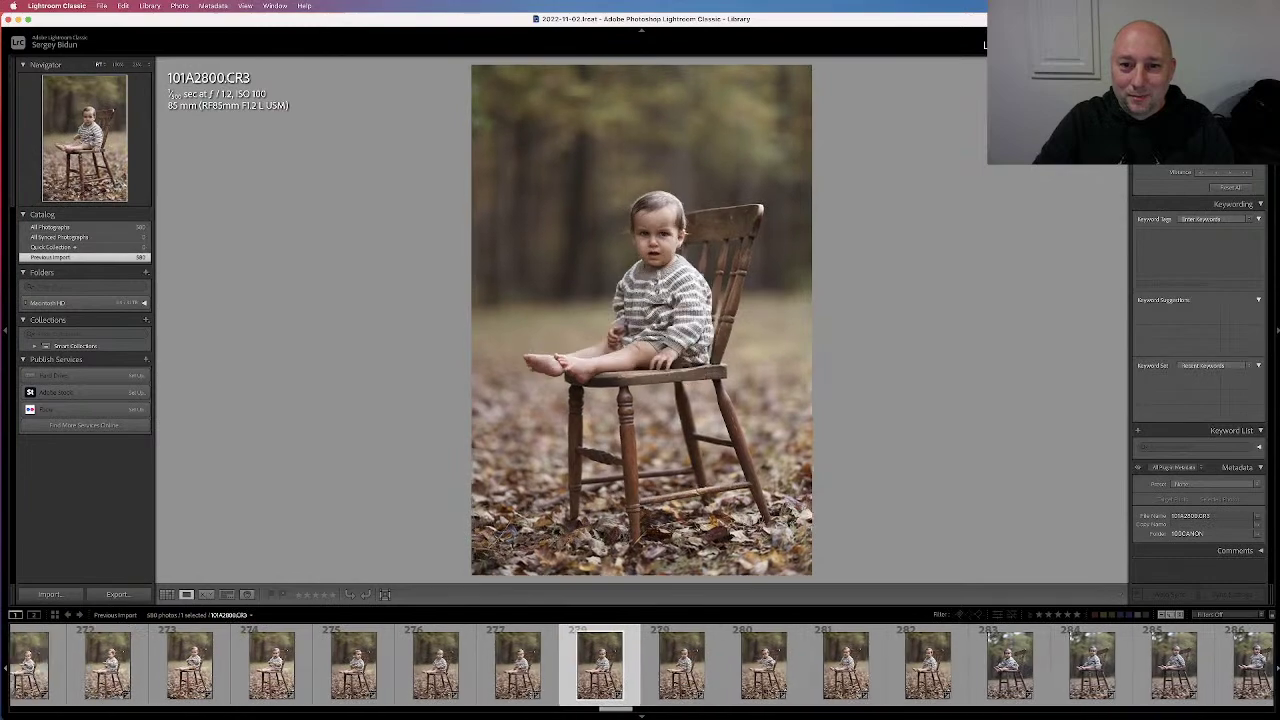
{"action": "key", "text": "Right"}
{"action": "key", "text": "Right"}
{"action": "key", "text": "Right"}
{"action": "key", "text": "Right"}
{"action": "key", "text": "Right"}
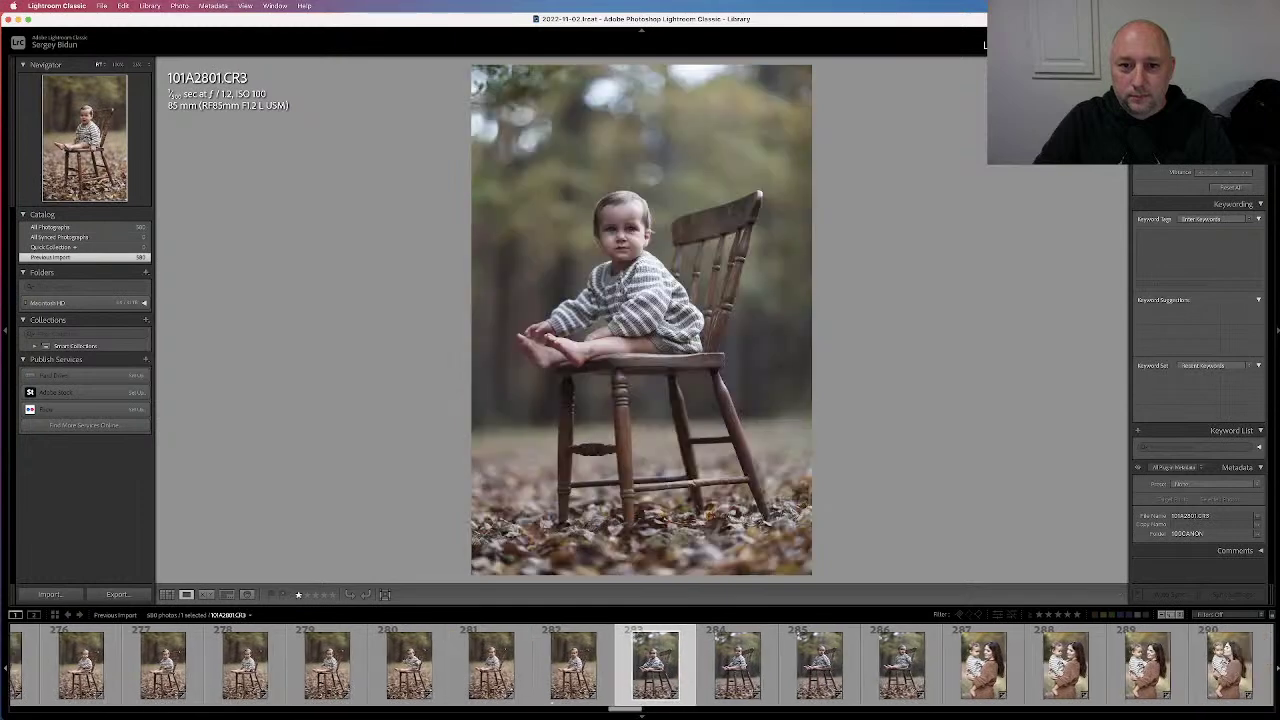
Compare the darker chair portraits 283 to 286 back and forth and rate photo 285 one star
{"action": "key", "text": "Right"}
{"action": "key", "text": "Right"}
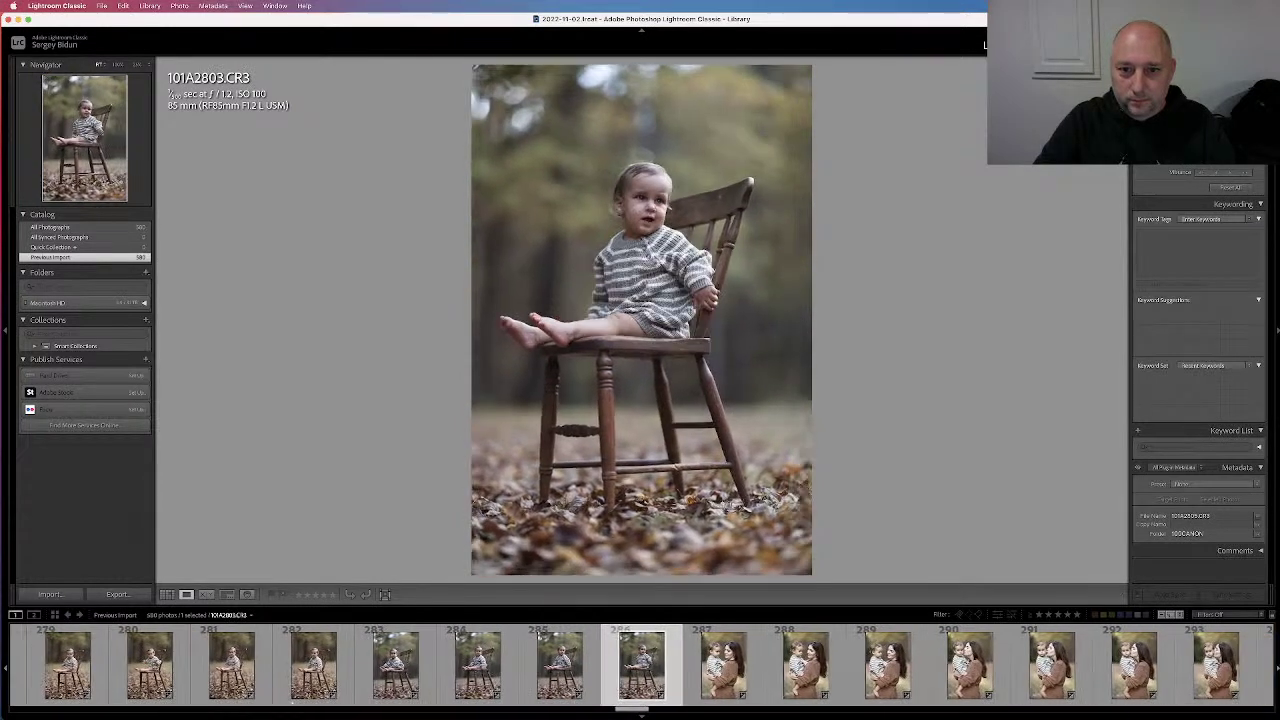
{"action": "key", "text": "Right"}
{"action": "key", "text": "Left"}
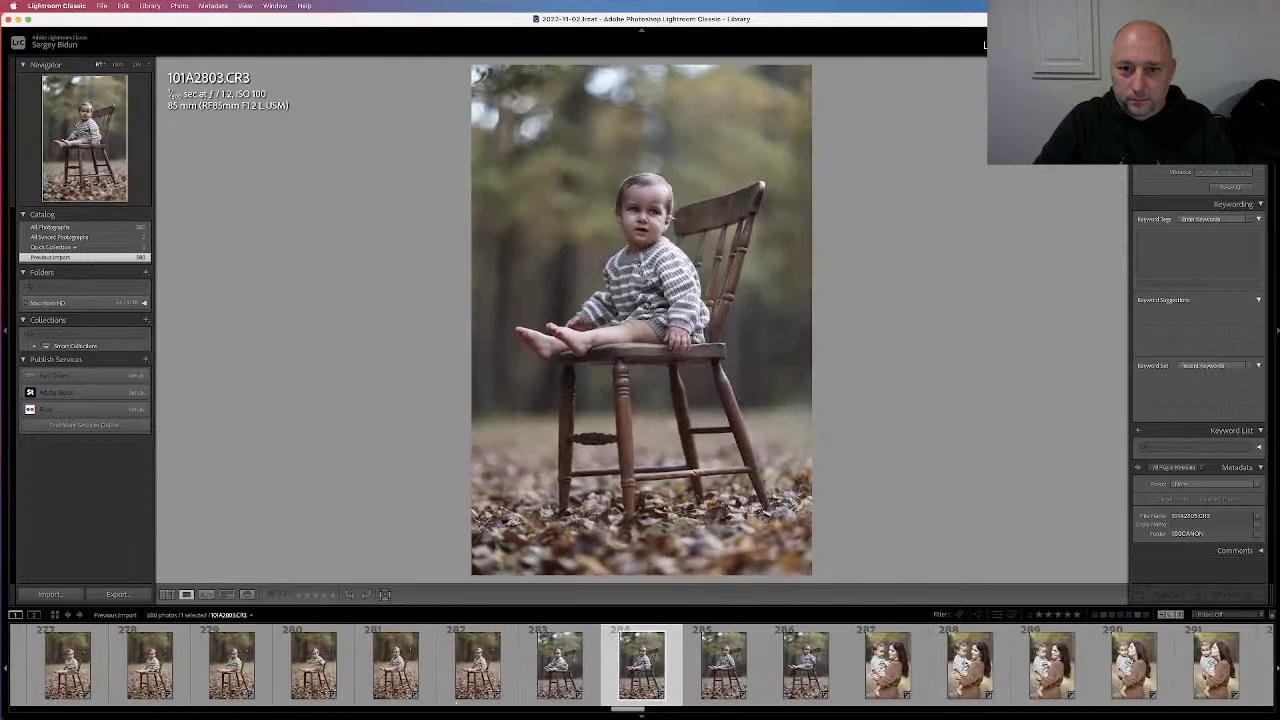
{"action": "key", "text": "Right"}
{"action": "key", "text": "Right"}
{"action": "key", "text": "Right"}
{"action": "key", "text": "Right"}
{"action": "key", "text": "Right"}
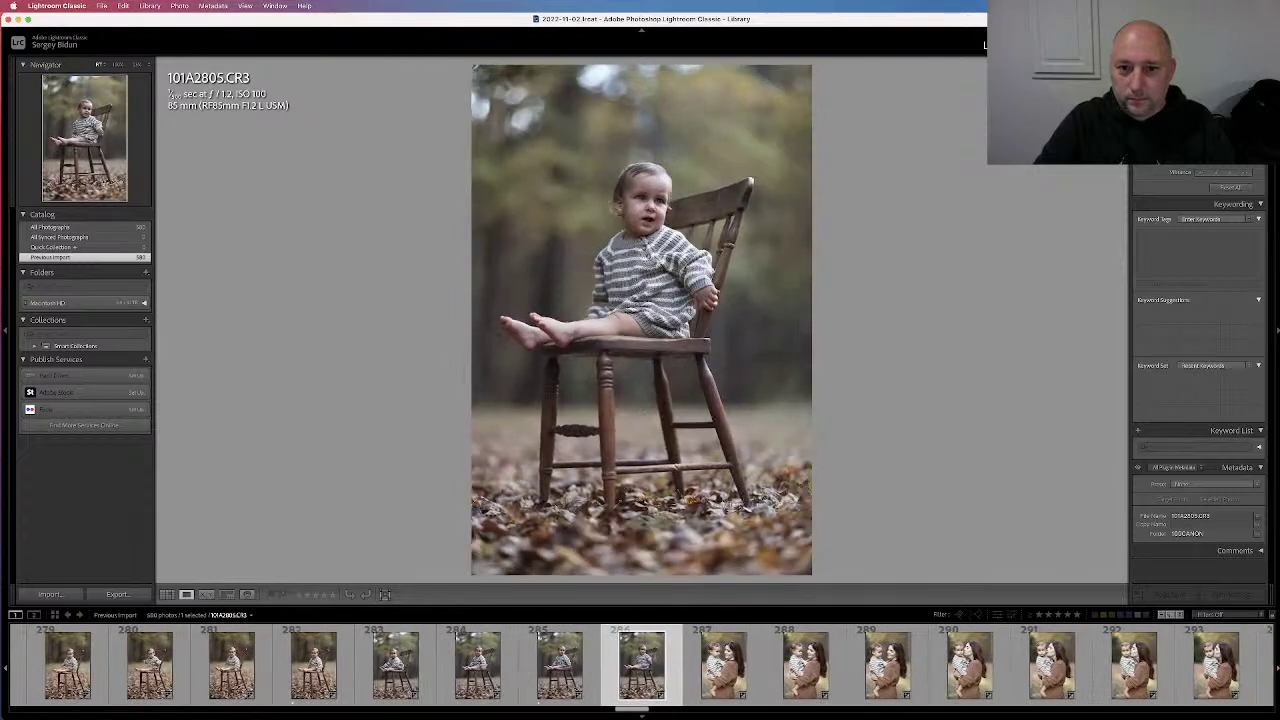
Review the portraits of the mother kissing the child, 287 to 297, and rate photo 295 one star
{"action": "key", "text": "Right"}
{"action": "key", "text": "Right"}
{"action": "key", "text": "Right"}
{"action": "key", "text": "Right"}
{"action": "key", "text": "Right"}
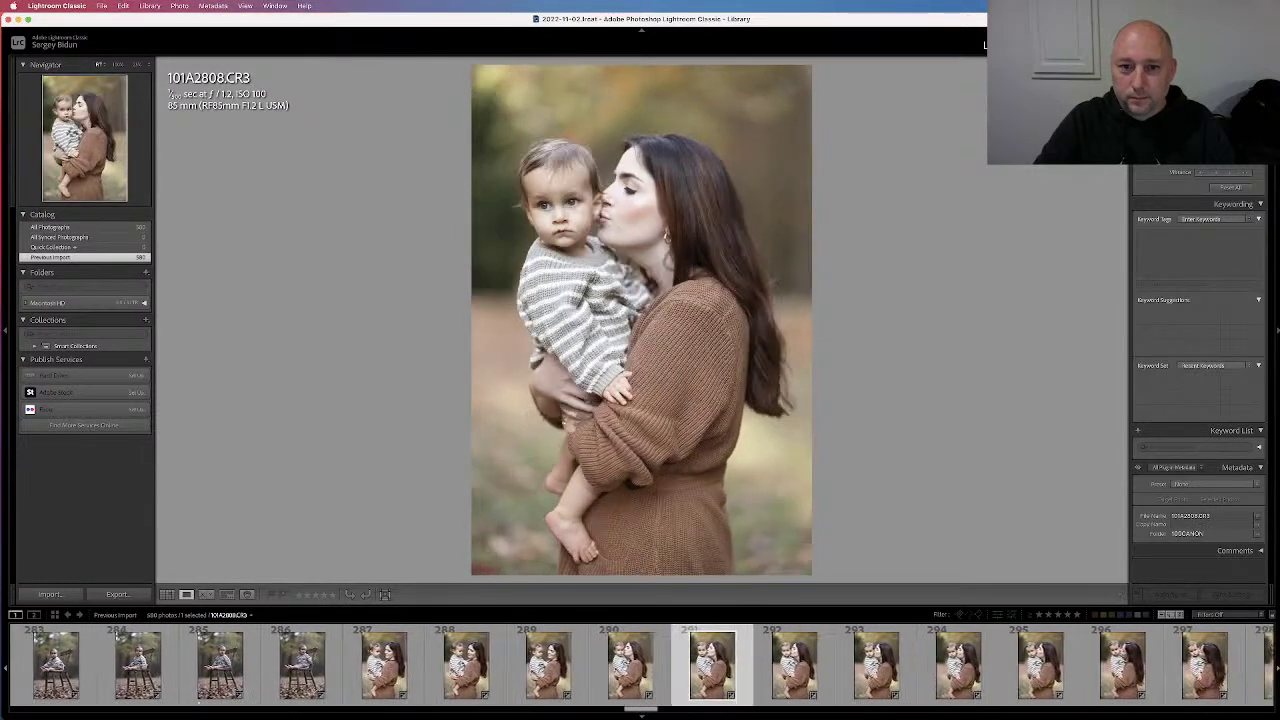
{"action": "key", "text": "Right"}
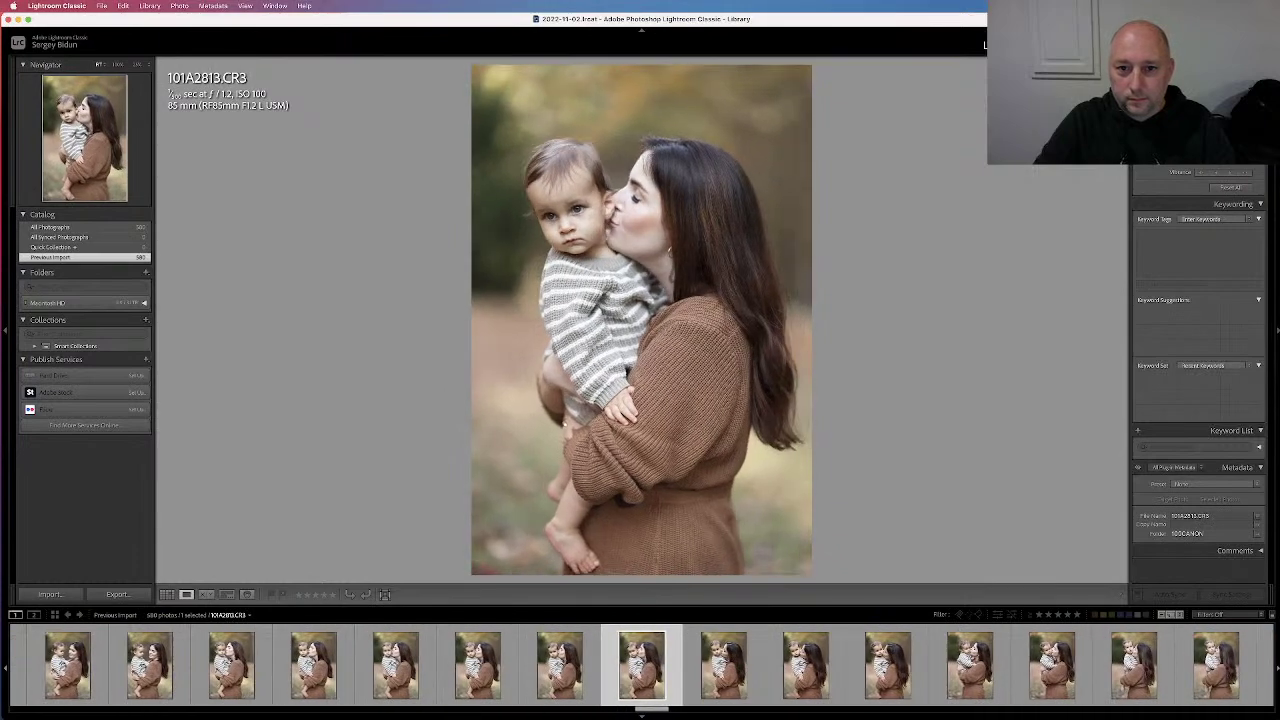
{"action": "key", "text": "Right"}
{"action": "key", "text": "Right"}
{"action": "key", "text": "Right"}
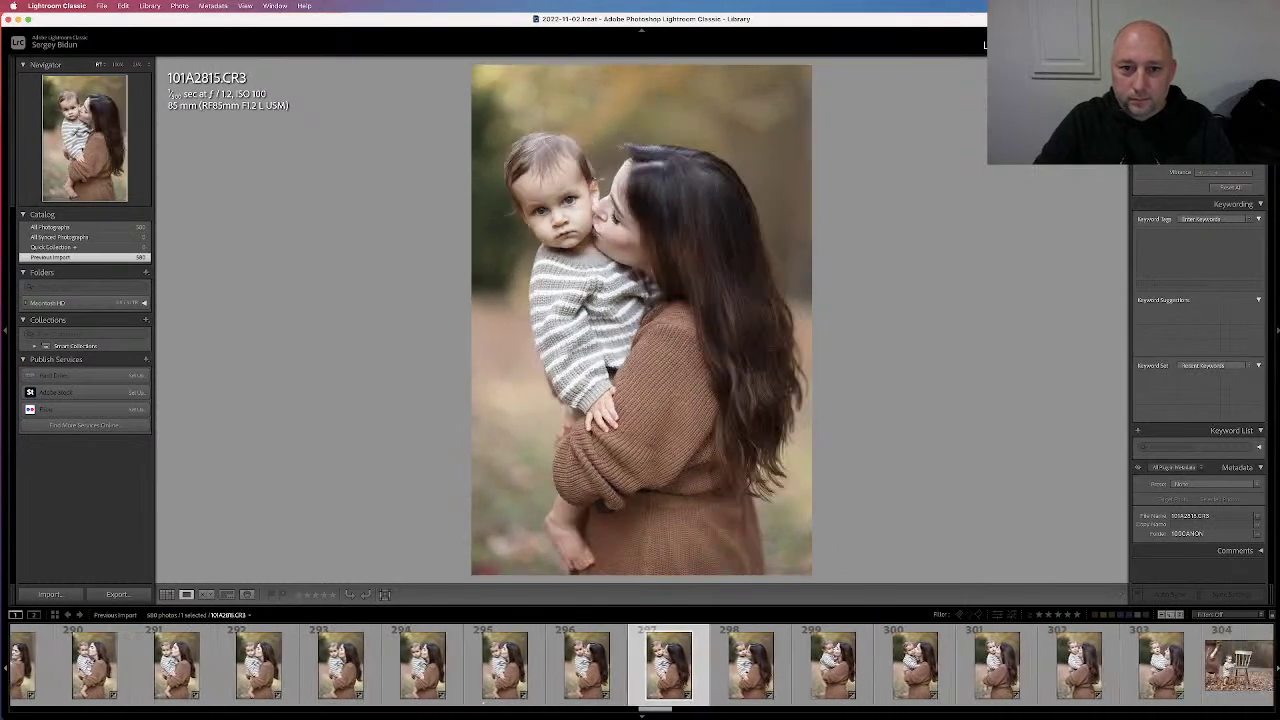
Compare the mother-and-child portraits 297 to 302 and rate photos 300 and 301 one star
{"action": "key", "text": "Right"}
{"action": "key", "text": "Right"}
{"action": "key", "text": "Right"}
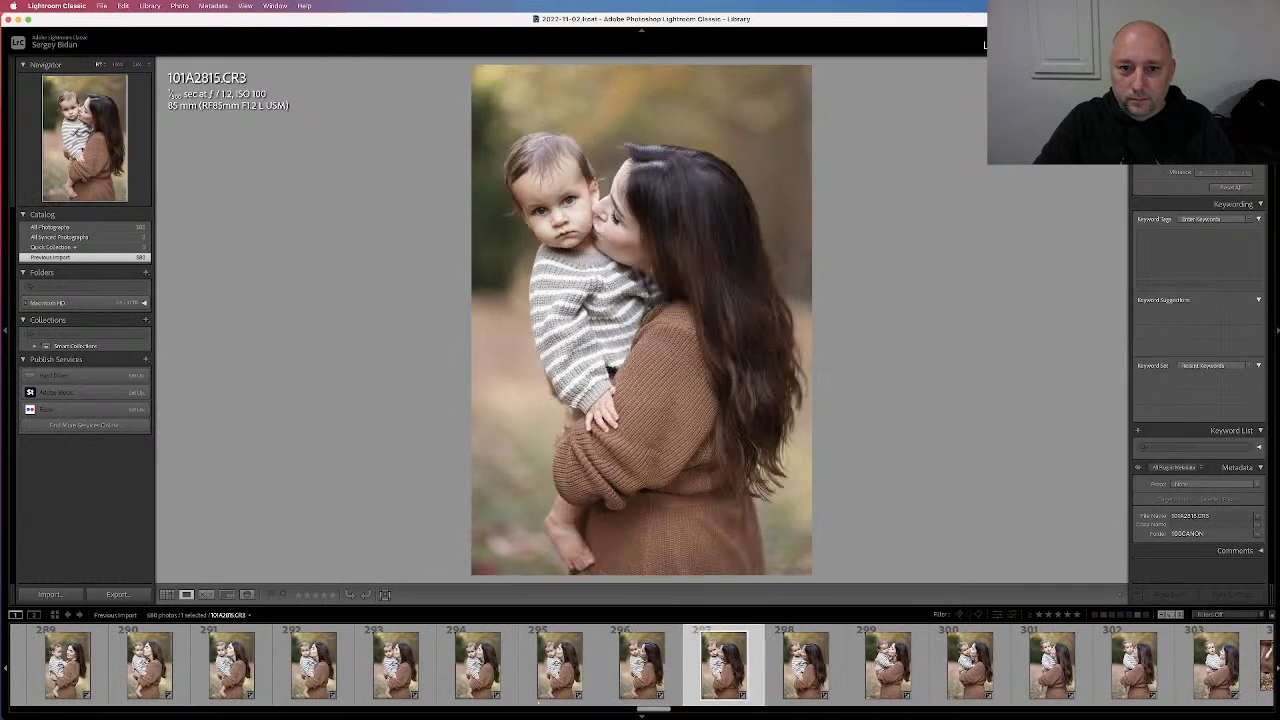
{"action": "key", "text": "Right"}
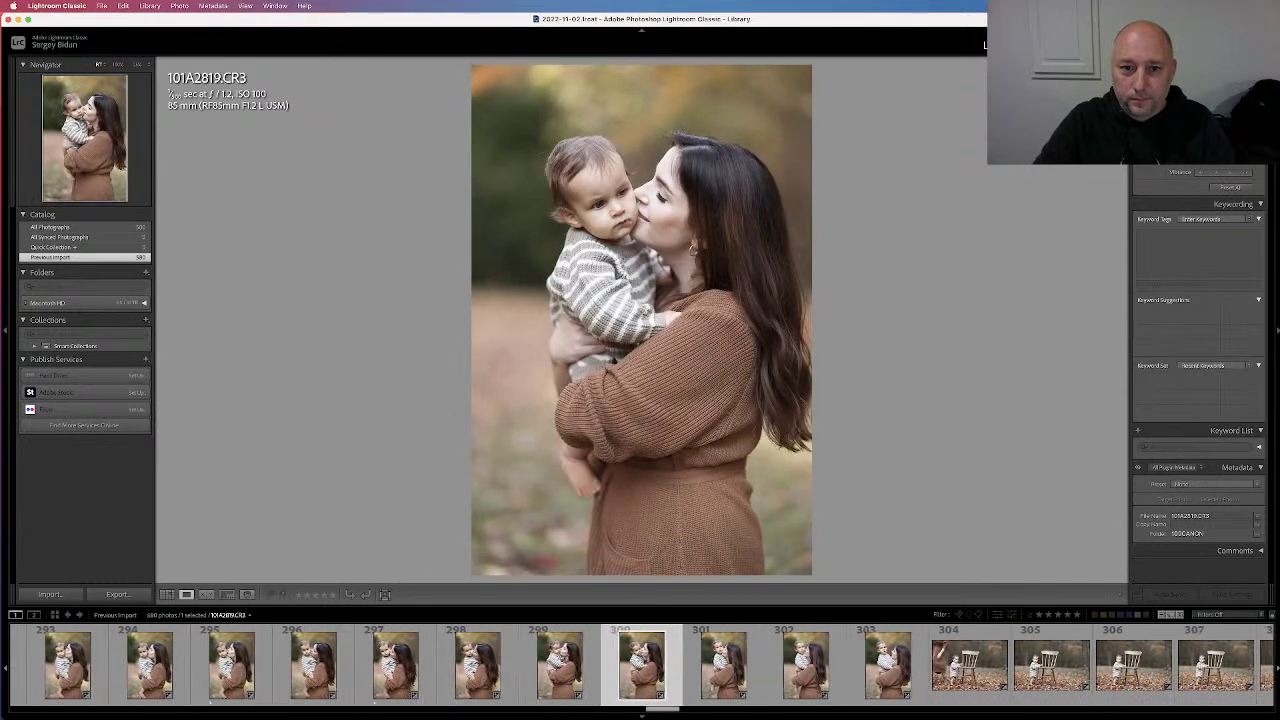
{"action": "key", "text": "Right"}
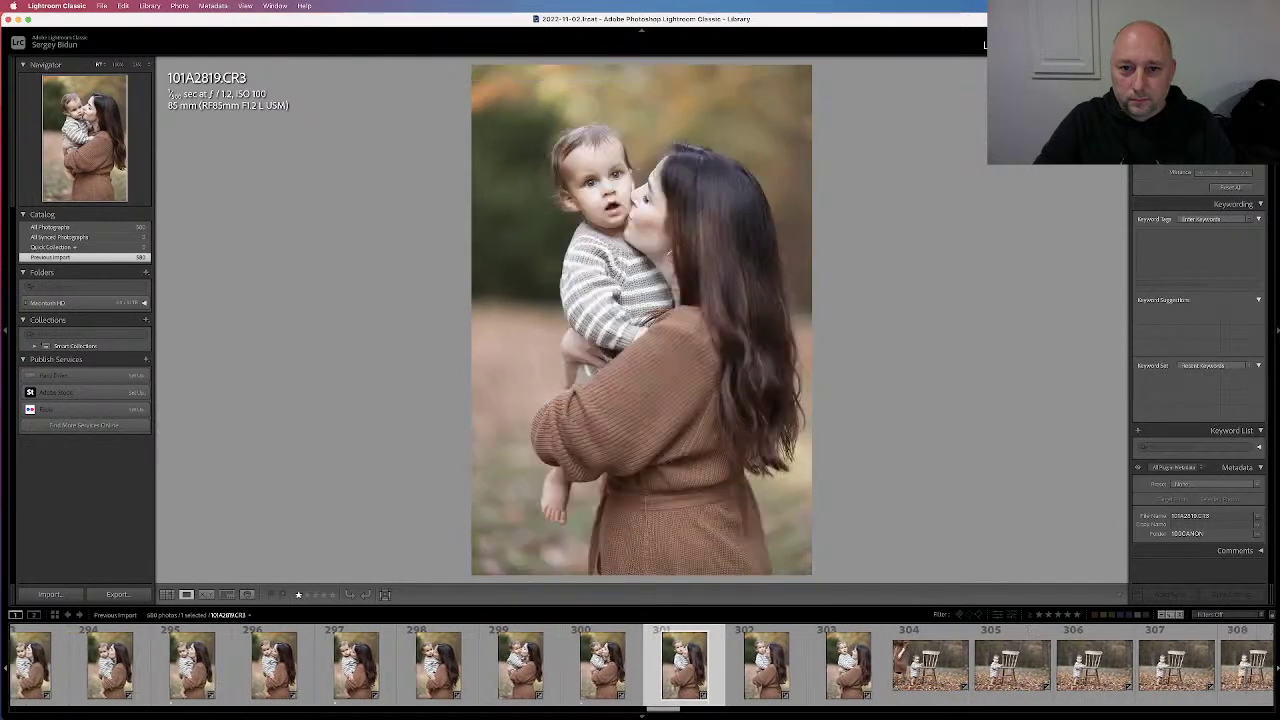
{"action": "key", "text": "Right"}
{"action": "key", "text": "Left"}
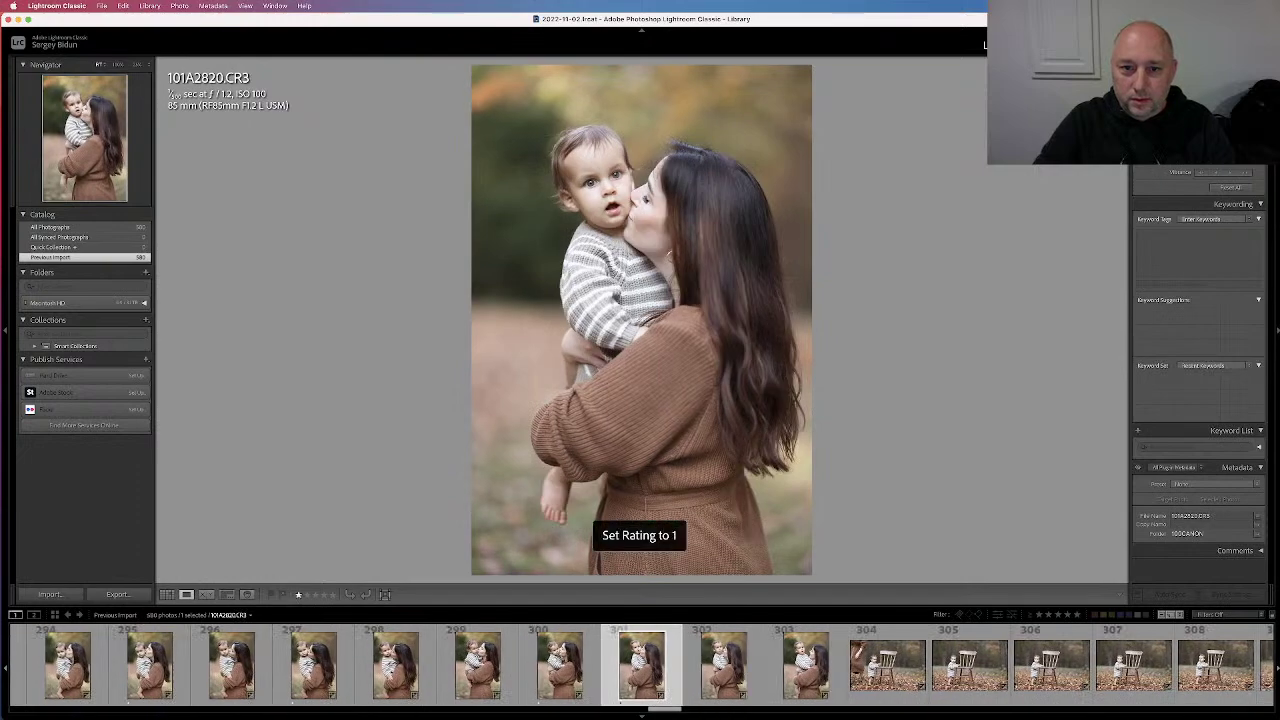
Review the first photos of the child standing beside the chair, from 304 on, and rate photo 307 one star
{"action": "key", "text": "Right"}
{"action": "key", "text": "Right"}
{"action": "key", "text": "Right"}
{"action": "key", "text": "Right"}
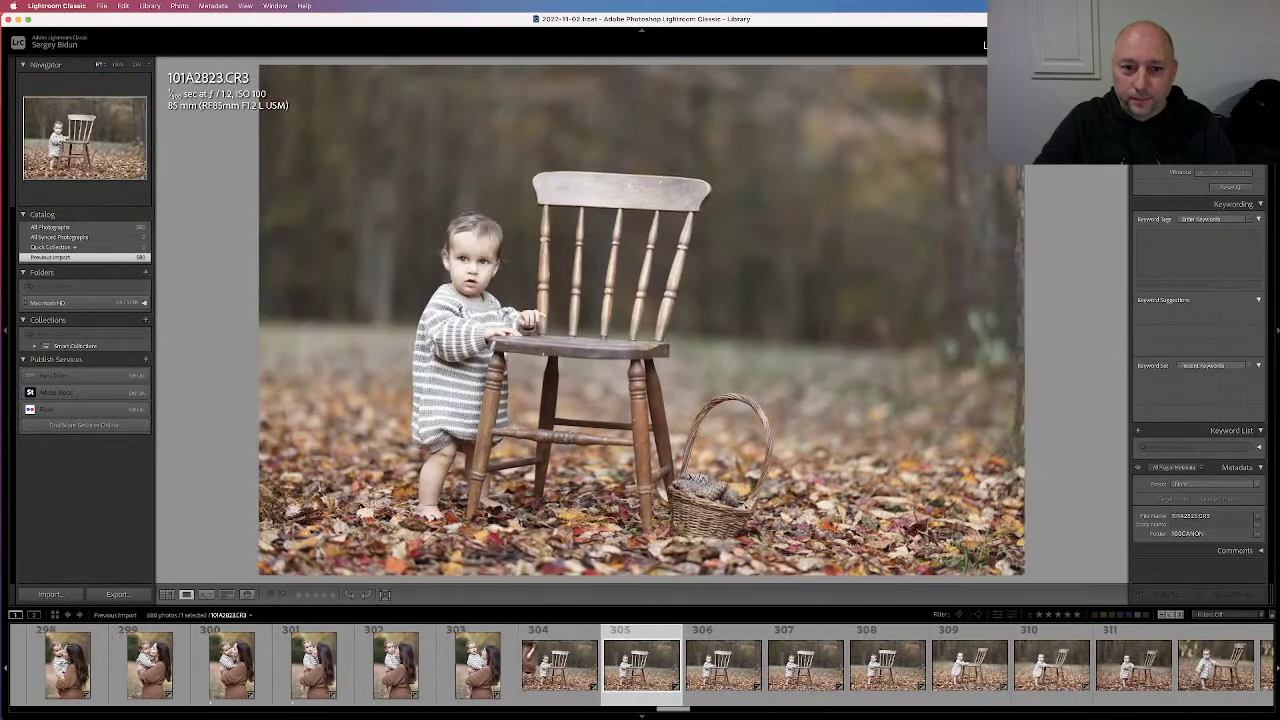
{"action": "key", "text": "Left"}
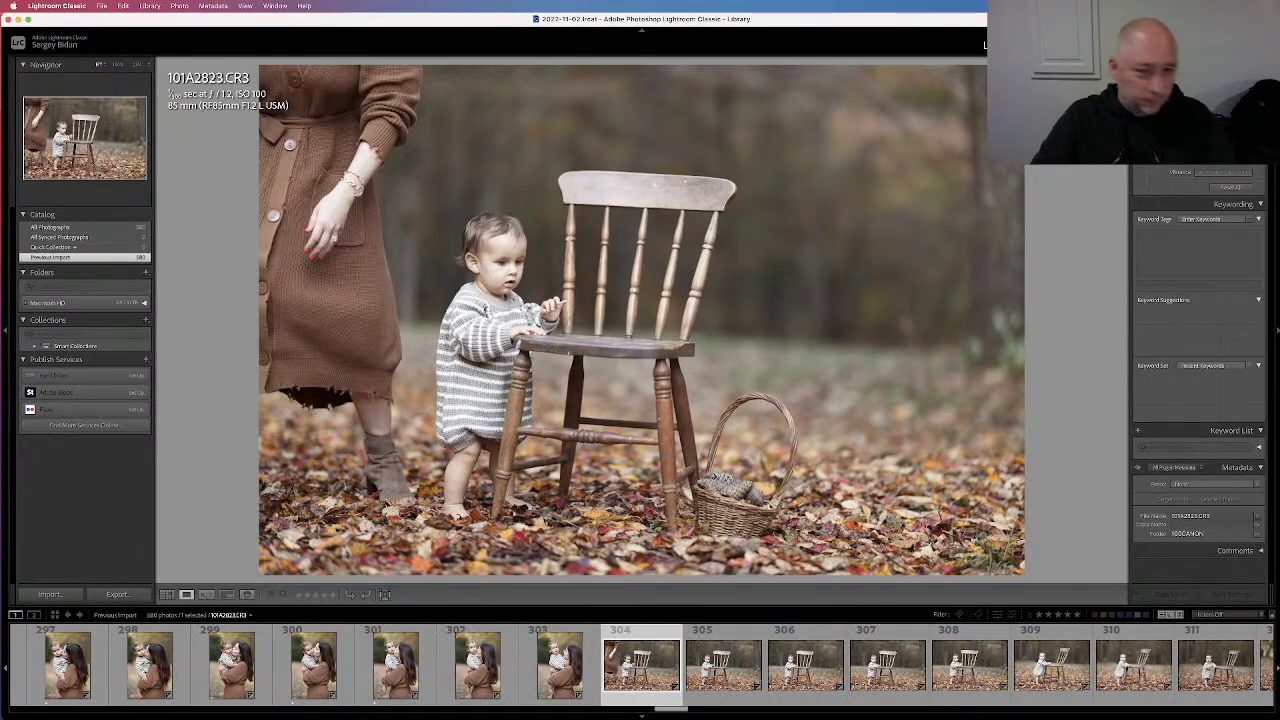
{"action": "key", "text": "Right"}
{"action": "key", "text": "Right"}
{"action": "key", "text": "Right"}
{"action": "key", "text": "Left"}
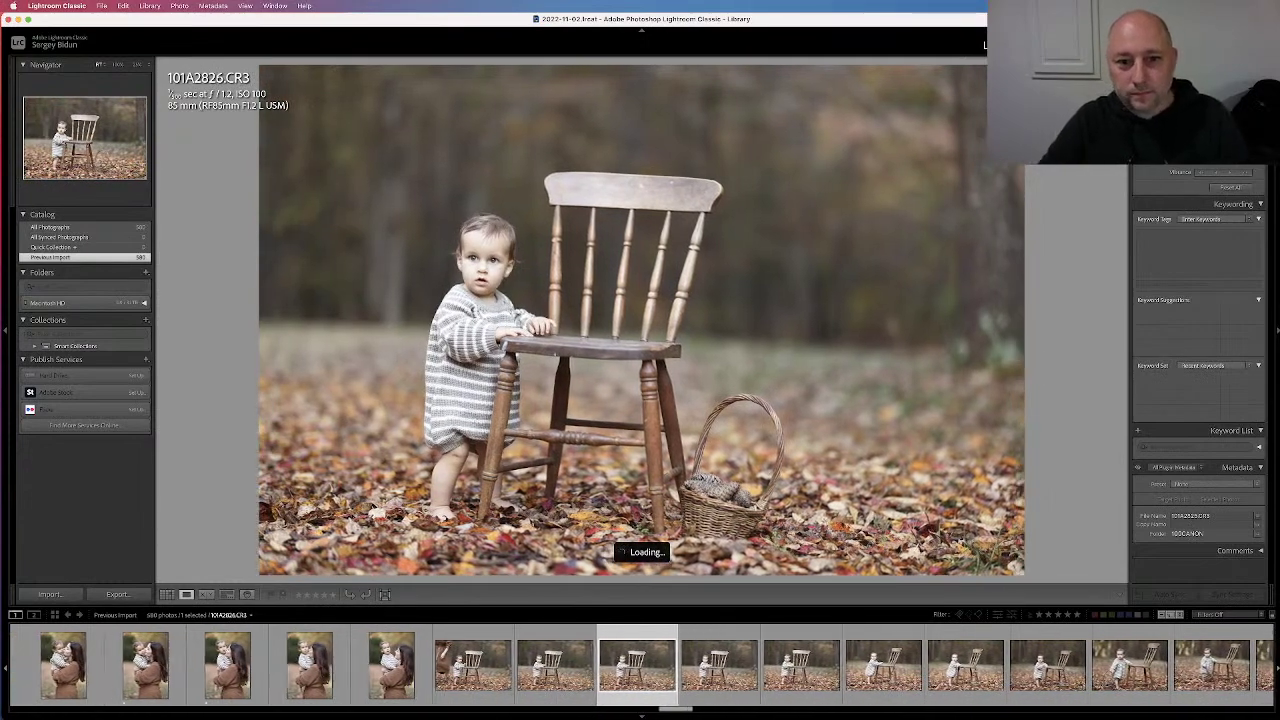
{"action": "key", "text": "Right"}
{"action": "key", "text": "Right"}
{"action": "key", "text": "Right"}
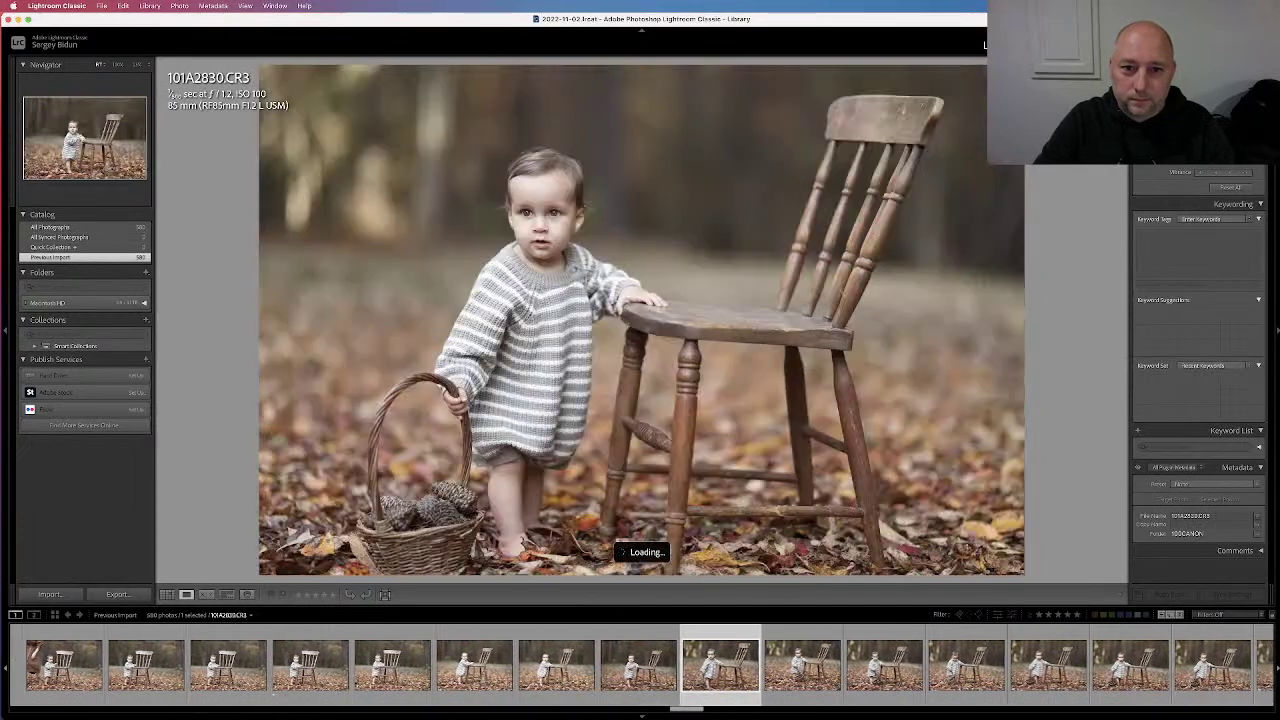
Compare the standing chair photos 310 to 312 back and forth
{"action": "key", "text": "Left"}
{"action": "key", "text": "Right"}
{"action": "key", "text": "Left"}
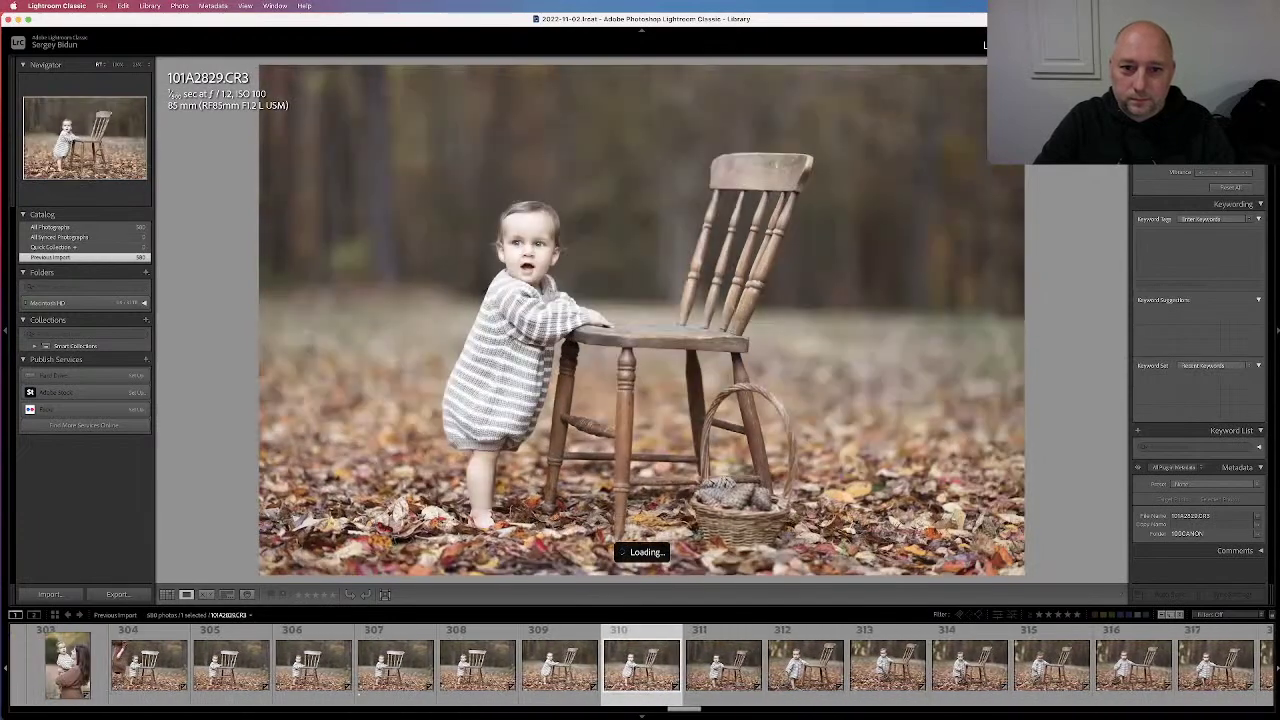
{"action": "key", "text": "Right"}
{"action": "key", "text": "Left"}
{"action": "key", "text": "Right"}
{"action": "key", "text": "Left"}
{"action": "key", "text": "Right"}
{"action": "key", "text": "Left"}
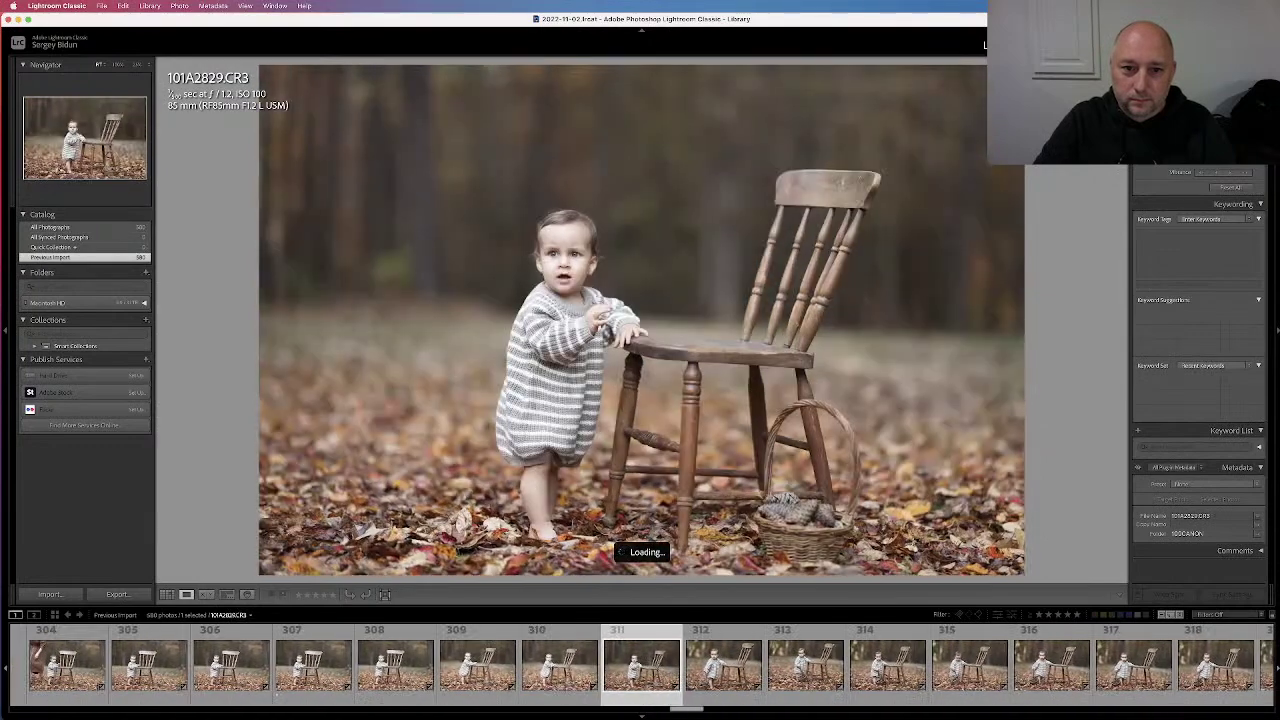
Recheck photo 311 against its neighbours, rate it one star, and review the basket photos up to 316
{"action": "key", "text": "Right"}
{"action": "key", "text": "Left"}
{"action": "key", "text": "Right"}
{"action": "key", "text": "Right"}
{"action": "key", "text": "Left"}
{"action": "key", "text": "Right"}
{"action": "key", "text": "Right"}
{"action": "key", "text": "Right"}
{"action": "key", "text": "Right"}
{"action": "key", "text": "Right"}
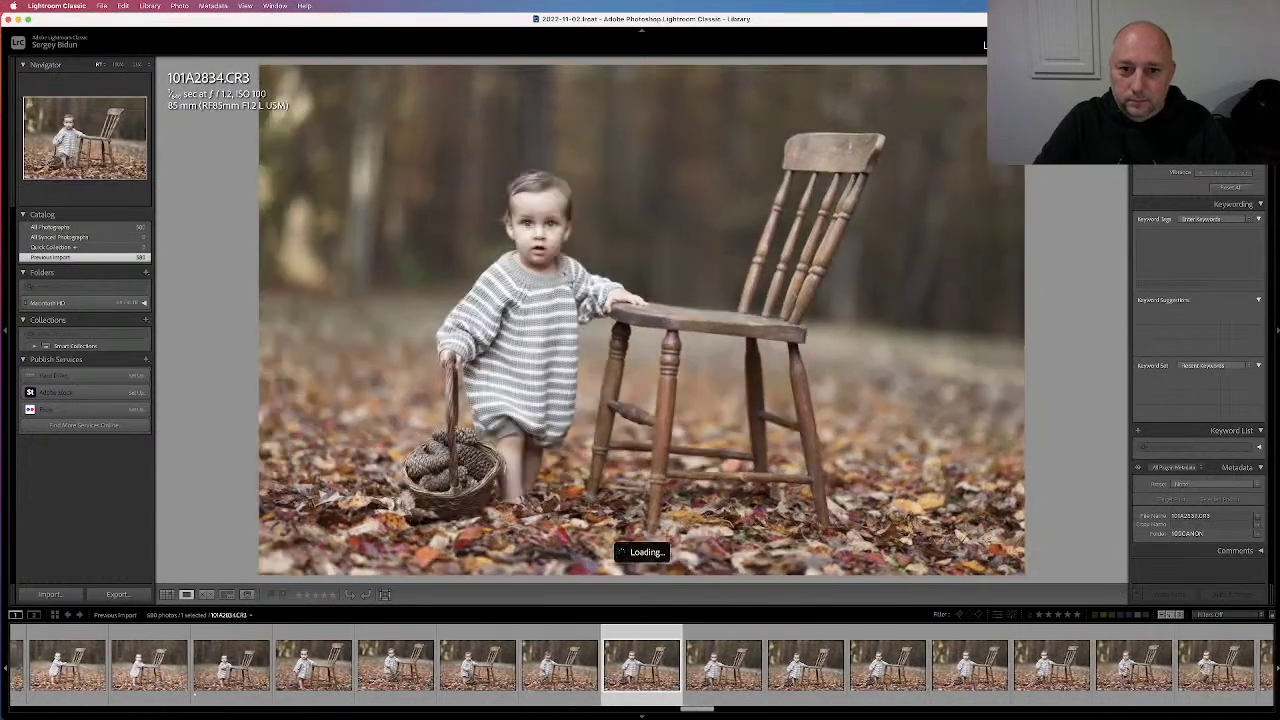
Go back to photo 307, compare the standing chair photos up to 311, and rate photo 310 one star
{"action": "key", "text": "Left"}
{"action": "key", "text": "Left"}
{"action": "key", "text": "Left"}
{"action": "key", "text": "Left"}
{"action": "key", "text": "Left"}
{"action": "key", "text": "Left"}
{"action": "key", "text": "Left"}
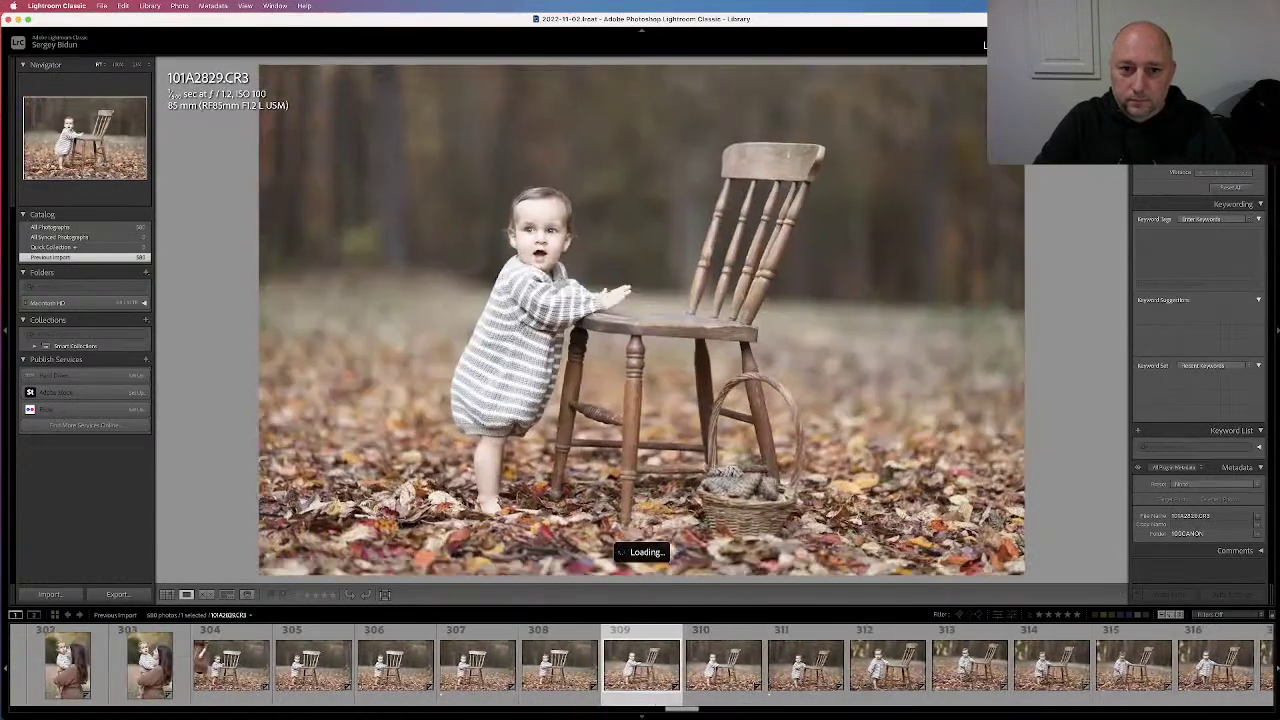
{"action": "key", "text": "Left"}
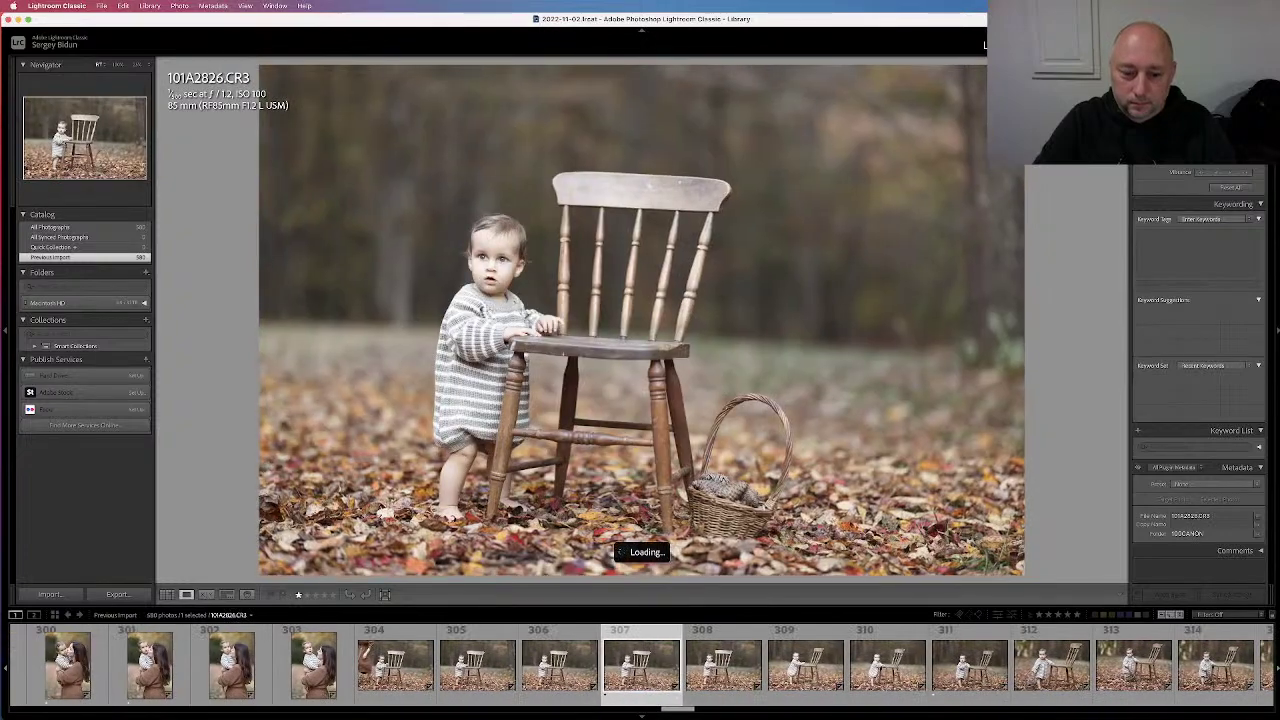
{"action": "key", "text": "Right"}
{"action": "key", "text": "Right"}
{"action": "key", "text": "Right"}
{"action": "key", "text": "1"}
{"action": "key", "text": "Left"}
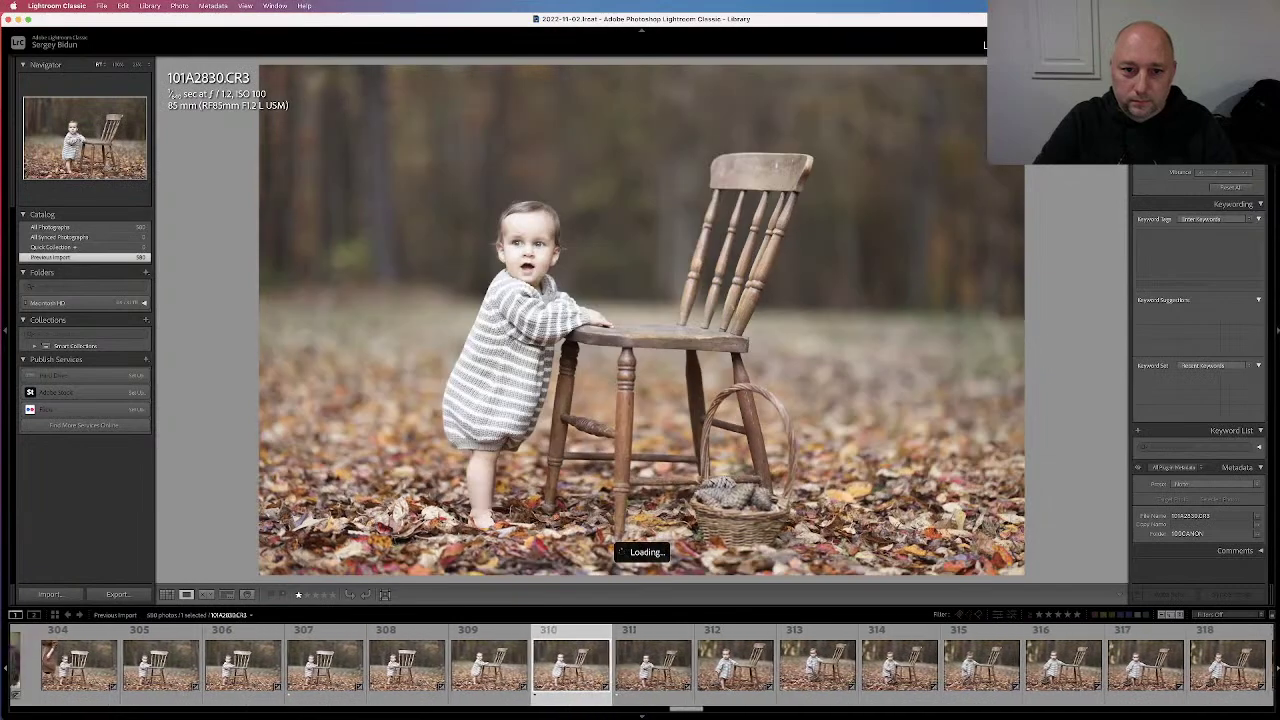
Compare the photos of the child holding the pine cone basket, 312 to 316, and rate photo 316 one star
{"action": "key", "text": "Right"}
{"action": "key", "text": "Right"}
{"action": "key", "text": "Right"}
{"action": "key", "text": "Right"}
{"action": "key", "text": "Right"}
{"action": "key", "text": "Right"}
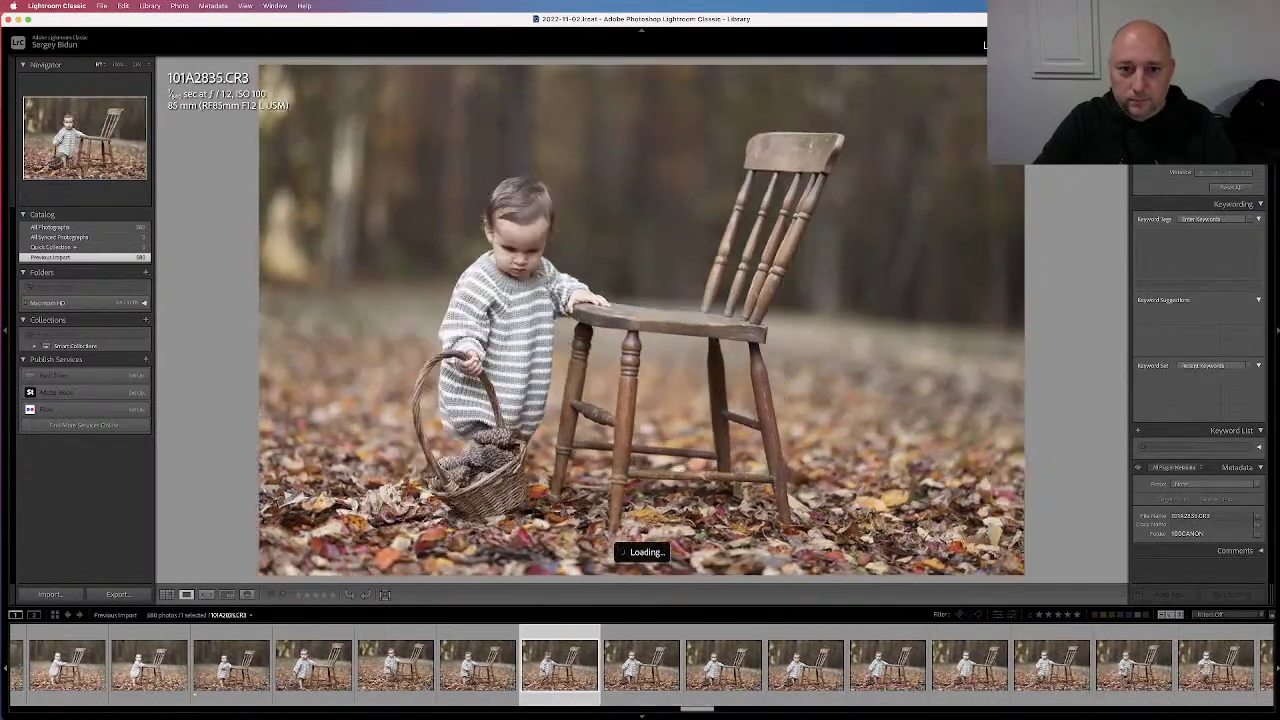
{"action": "key", "text": "Left"}
{"action": "key", "text": "Right"}
{"action": "key", "text": "Right"}
{"action": "key", "text": "Right"}
{"action": "key", "text": "Right"}
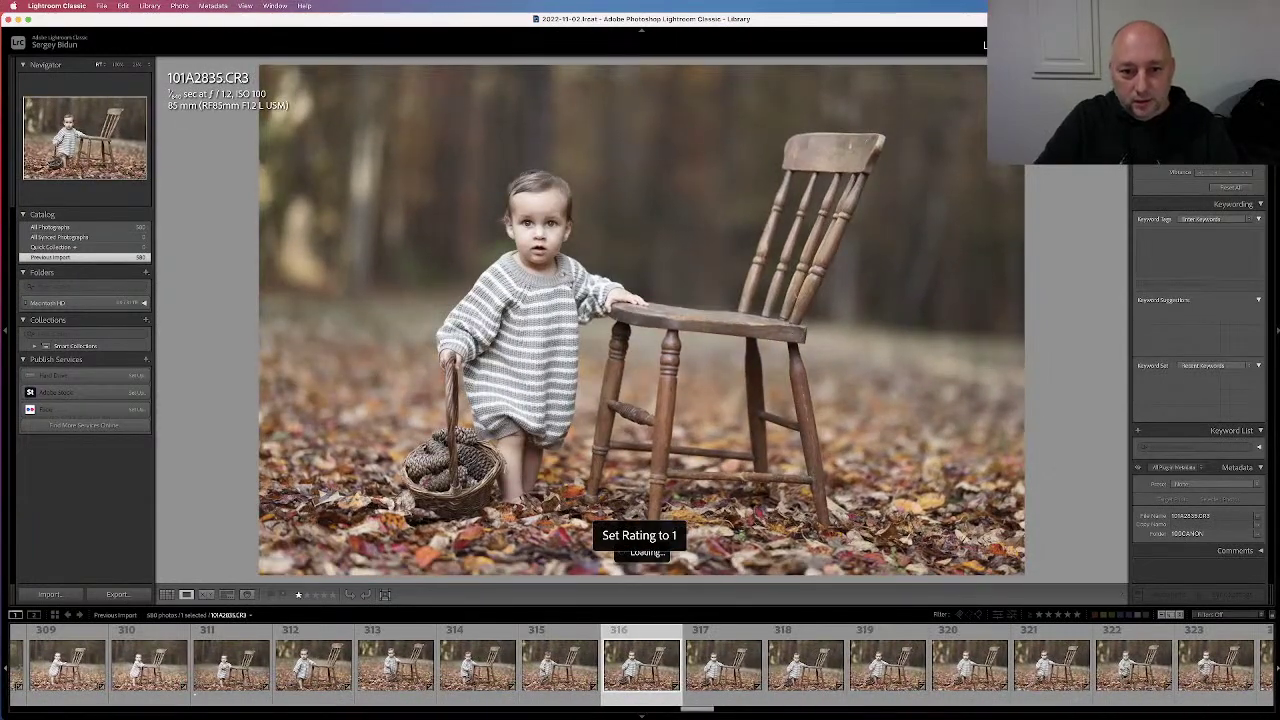
Review the remaining basket-and-chair photos 317 to 324 and rate photo 323 one star
{"action": "key", "text": "Right"}
{"action": "key", "text": "Right"}
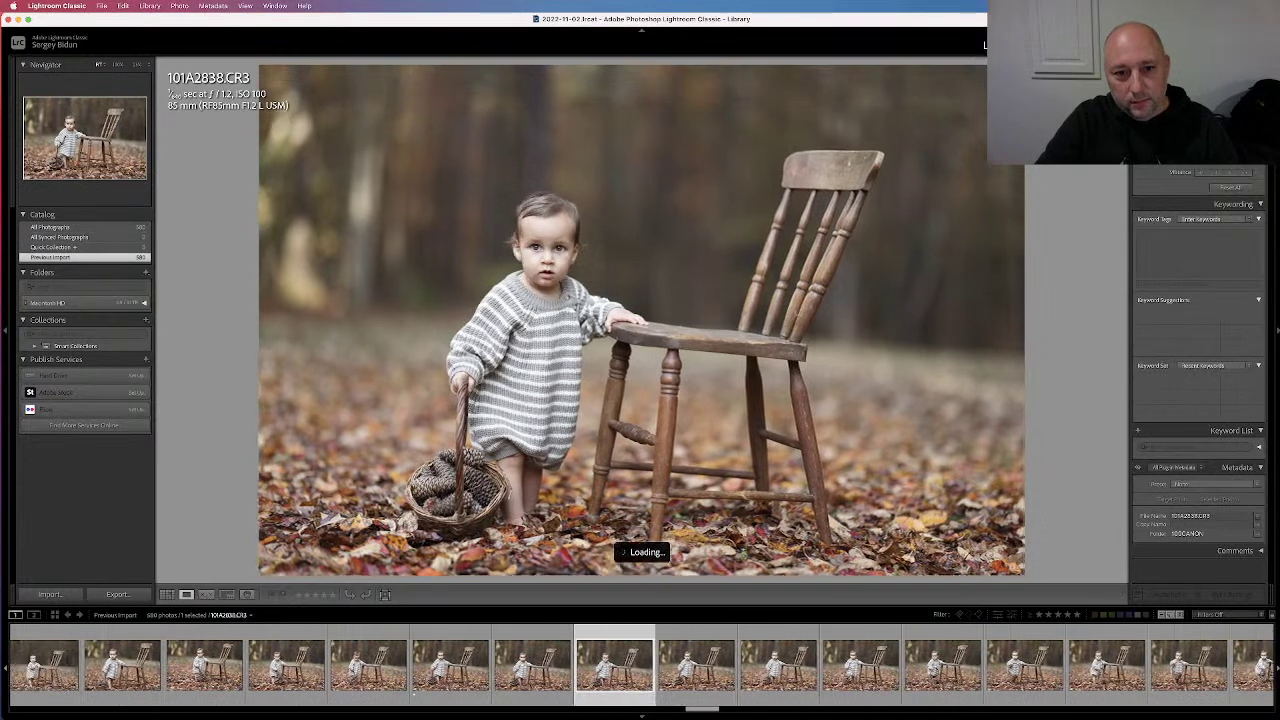
{"action": "key", "text": "Right"}
{"action": "key", "text": "Right"}
{"action": "key", "text": "Right"}
{"action": "key", "text": "Right"}
{"action": "key", "text": "Right"}
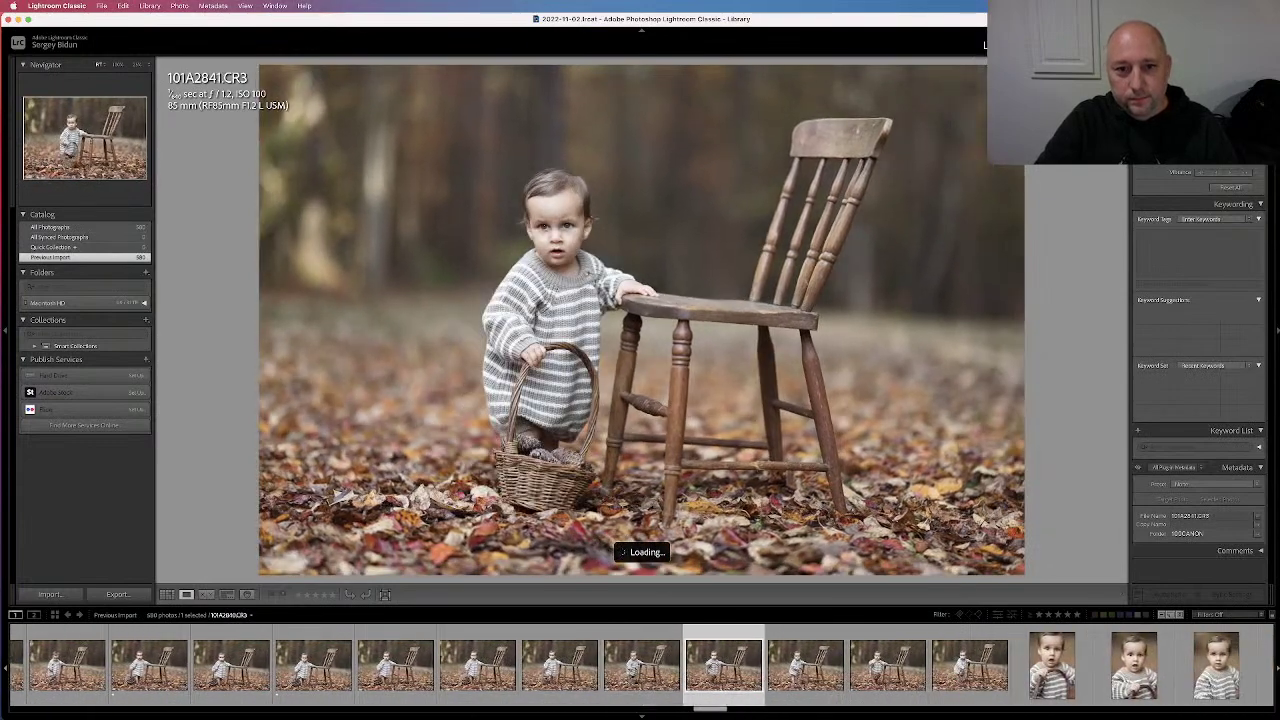
{"action": "key", "text": "Left"}
{"action": "key", "text": "Right"}
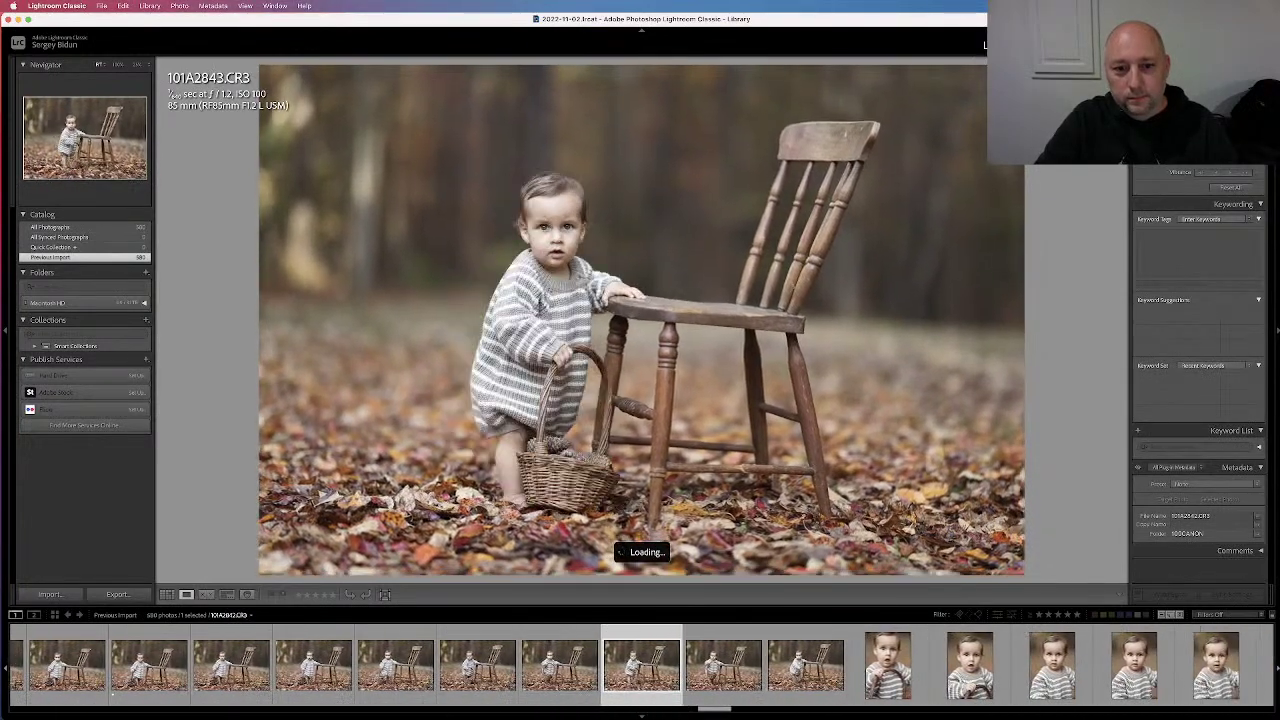
{"action": "key", "text": "Left"}
{"action": "key", "text": "1"}
Review photos 324 to 328 through the first close-ups of the child and rate photo 328 one star
{"action": "key", "text": "Right"}
{"action": "key", "text": "Right"}
{"action": "key", "text": "Right"}
{"action": "key", "text": "Right"}
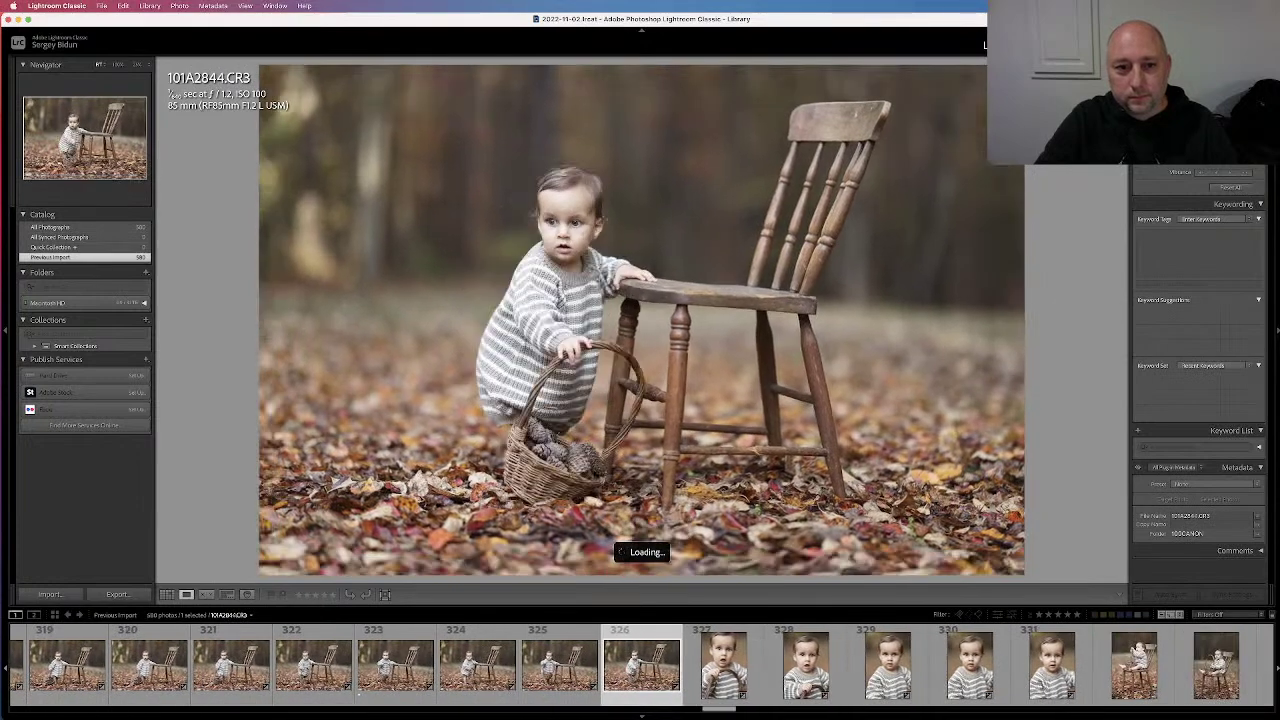
{"action": "key", "text": "Right"}
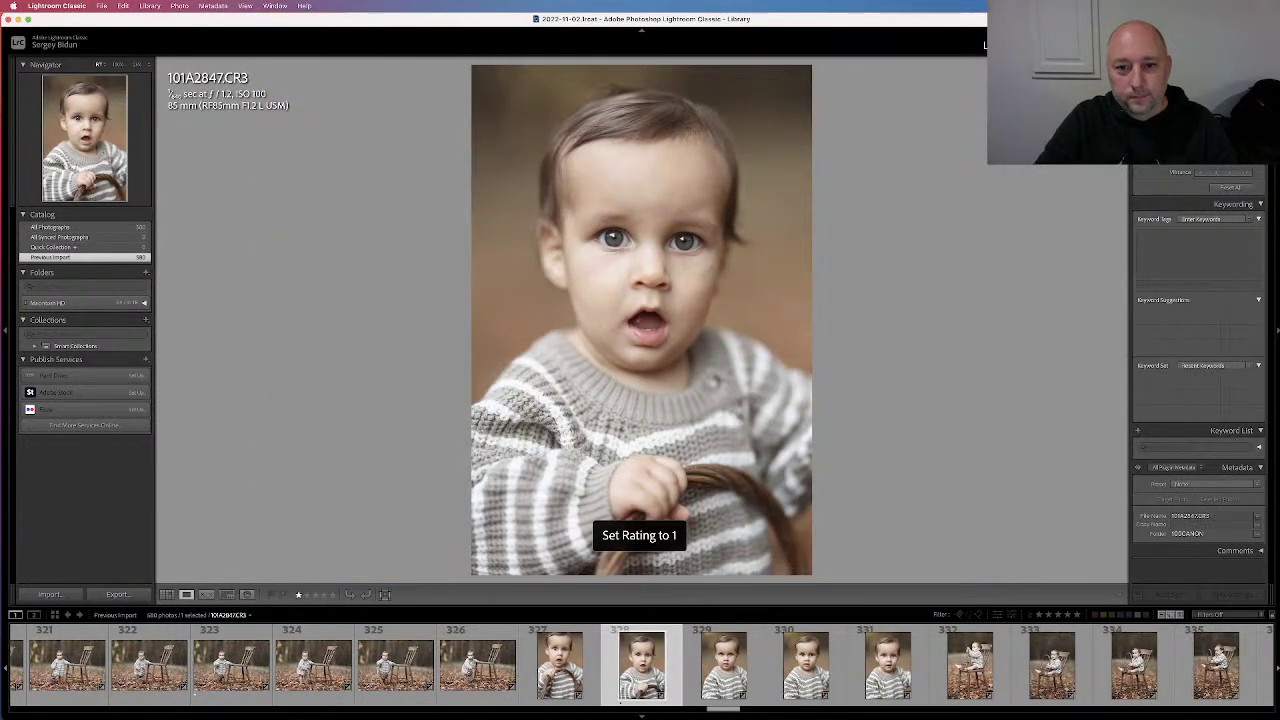
Compare the child's close-up portraits 329 to 331 and rate photo 330 one star
{"action": "key", "text": "Right"}
{"action": "key", "text": "Right"}
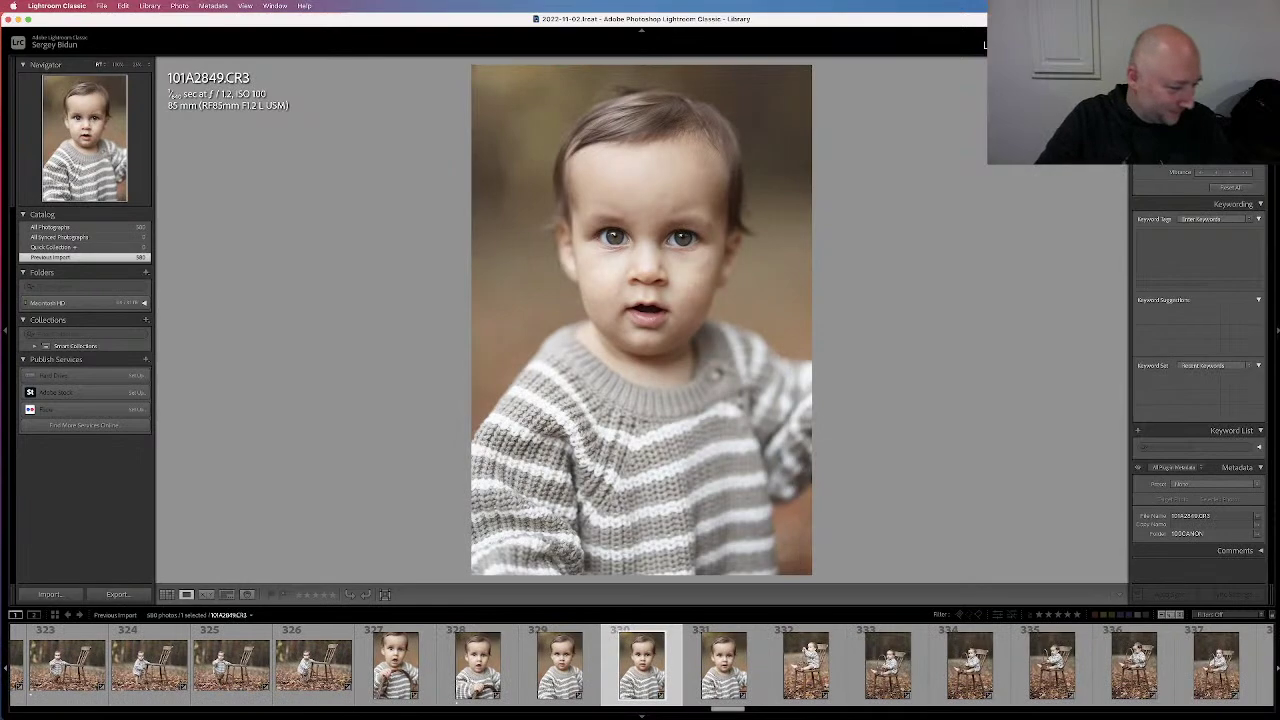
{"action": "key", "text": "Right"}
{"action": "key", "text": "Right"}
{"action": "key", "text": "Left"}
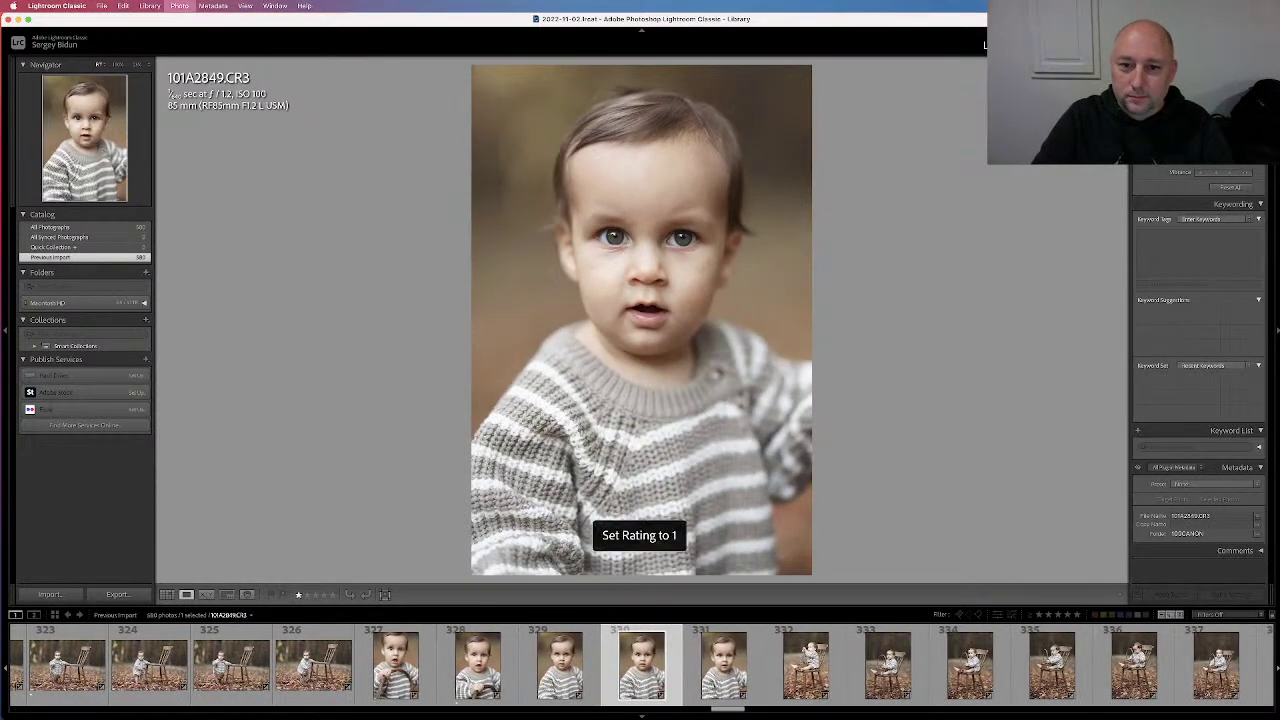
Compare the portraits of the child seated with the basket, 332 to 335, and rate photo 334 one star
{"action": "key", "text": "Right"}
{"action": "key", "text": "Right"}
{"action": "key", "text": "Right"}
{"action": "key", "text": "Left"}
{"action": "key", "text": "Right"}
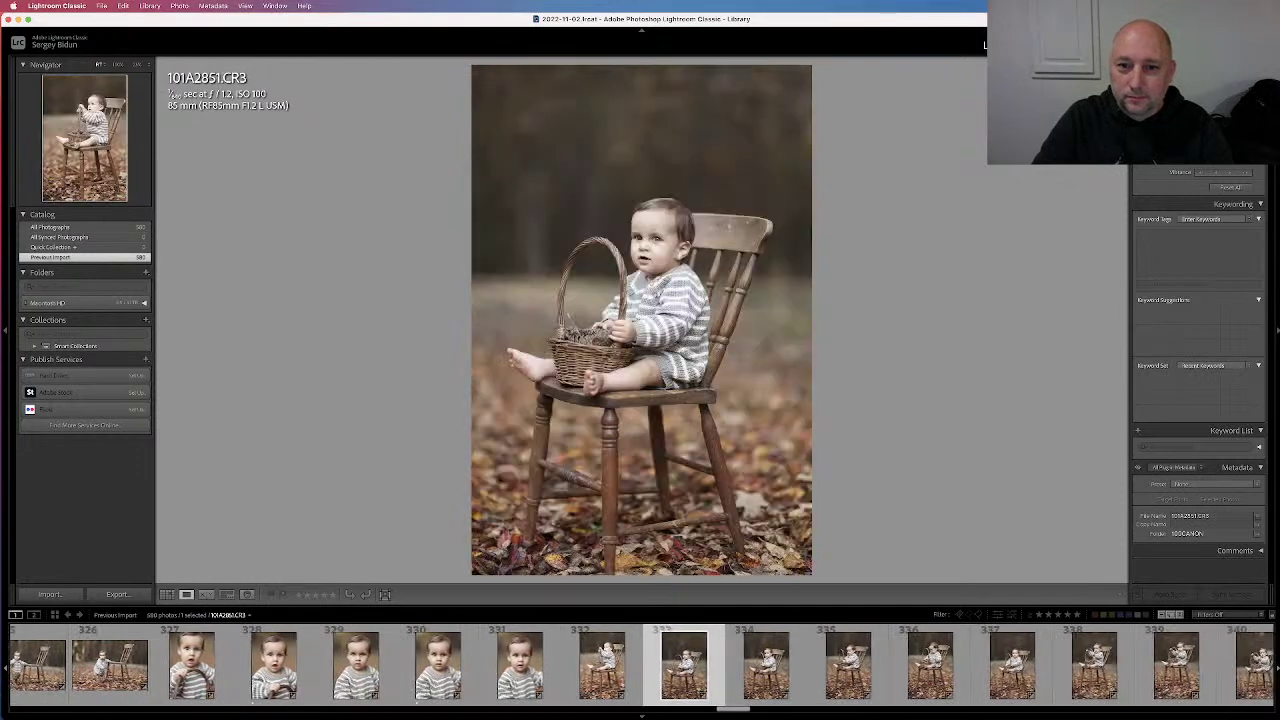
{"action": "key", "text": "Right"}
{"action": "key", "text": "Right"}
{"action": "key", "text": "Right"}
{"action": "key", "text": "Left"}
{"action": "key", "text": "1"}
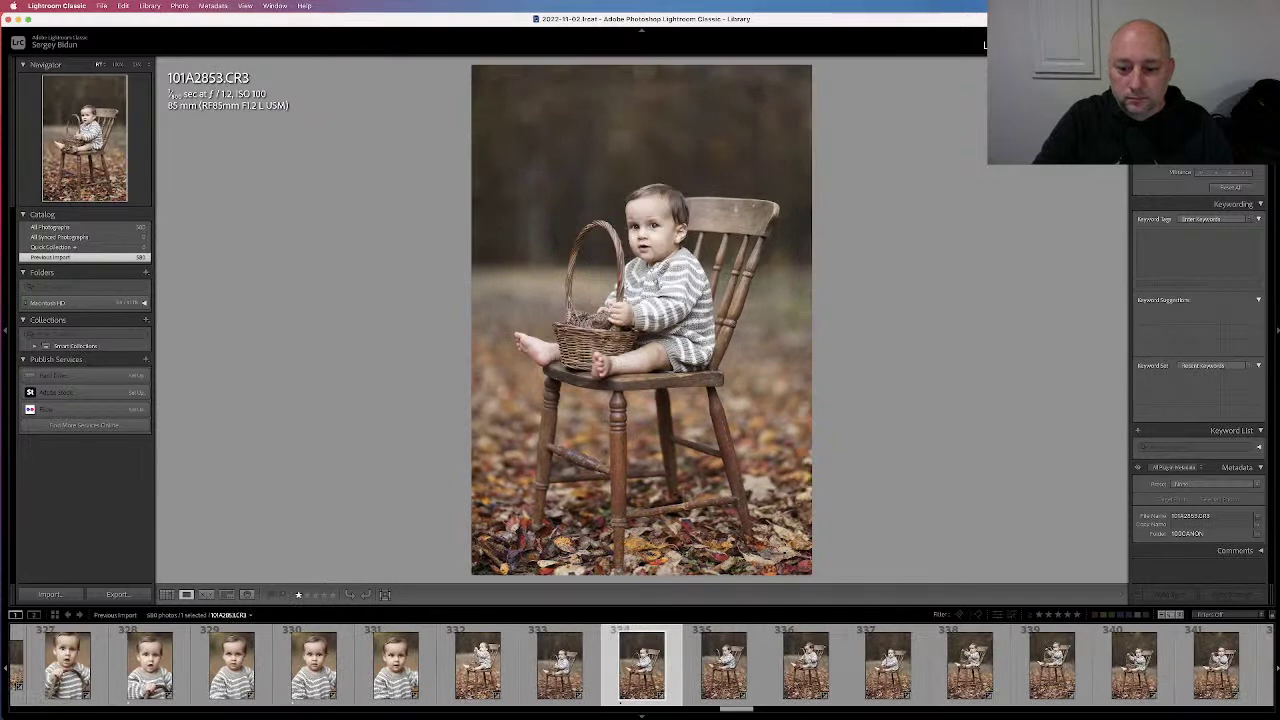
Look back over the portraits of the child on the chair, 332 to 334, and rate photo 332 one star
{"action": "key", "text": "Left"}
{"action": "key", "text": "Left"}
{"action": "key", "text": "Left"}
{"action": "key", "text": "Right"}
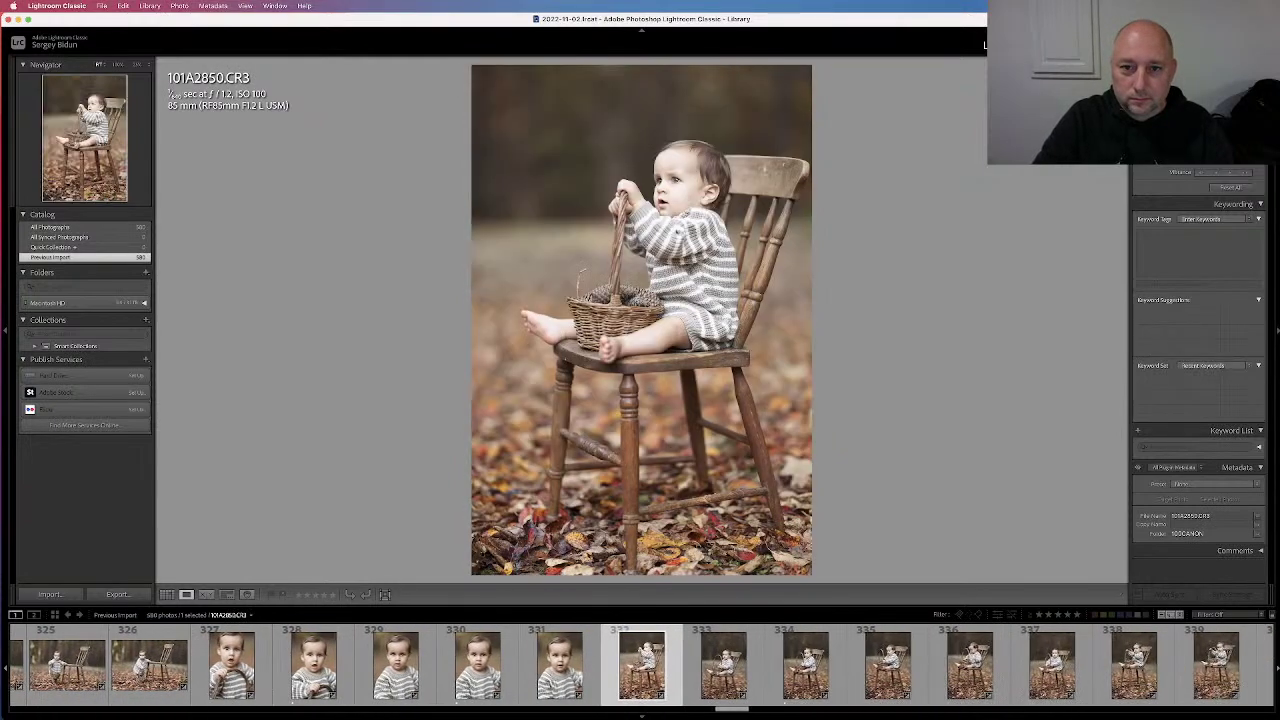
Review the vertical chair portraits 333 to 340, compare 339 with 340, and rate photo 340 one star
{"action": "key", "text": "Right"}
{"action": "key", "text": "Right"}
{"action": "key", "text": "Right"}
{"action": "key", "text": "Right"}
{"action": "key", "text": "Right"}
{"action": "key", "text": "Right"}
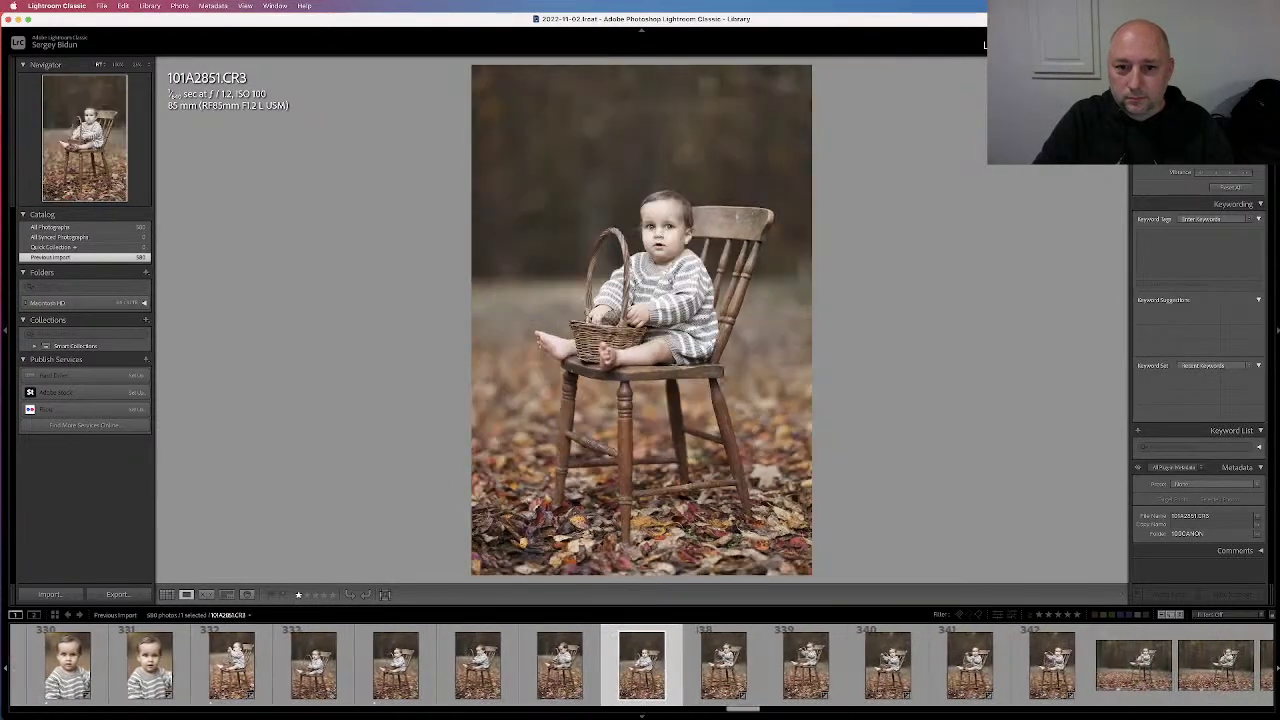
{"action": "key", "text": "Right"}
{"action": "key", "text": "Right"}
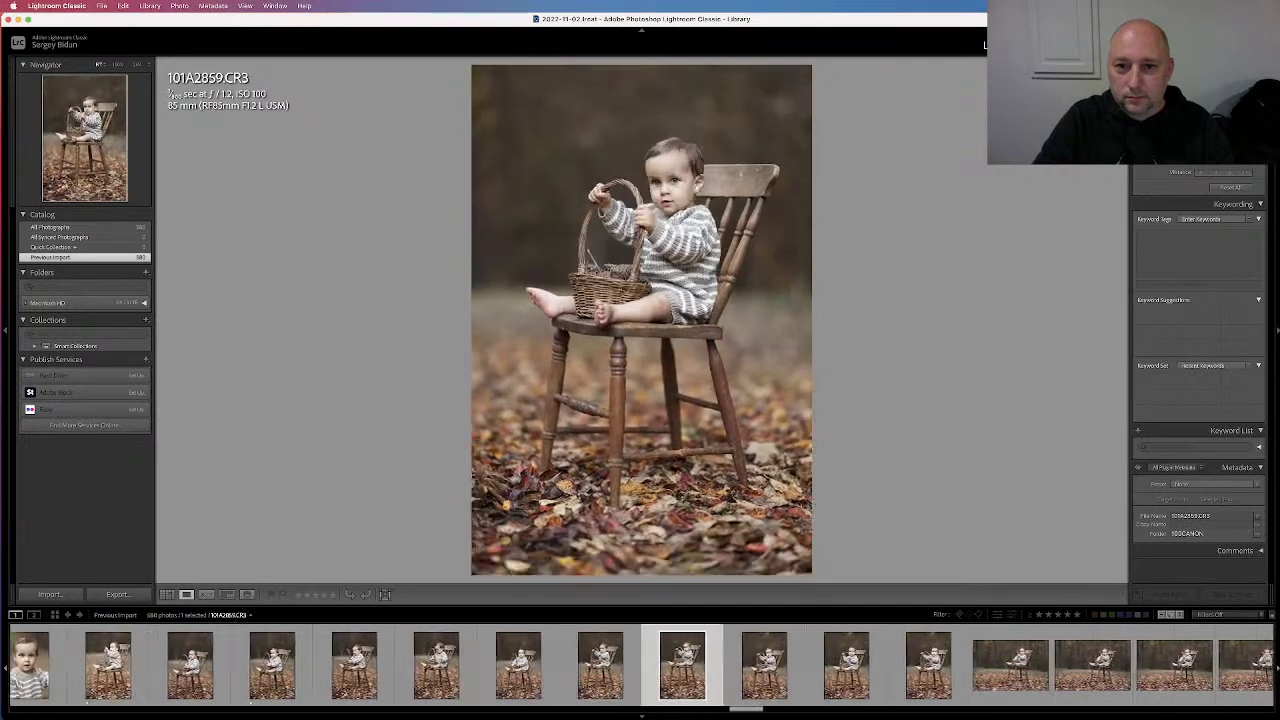
{"action": "key", "text": "Left"}
{"action": "key", "text": "Right"}
{"action": "key", "text": "Right"}
{"action": "key", "text": "Right"}
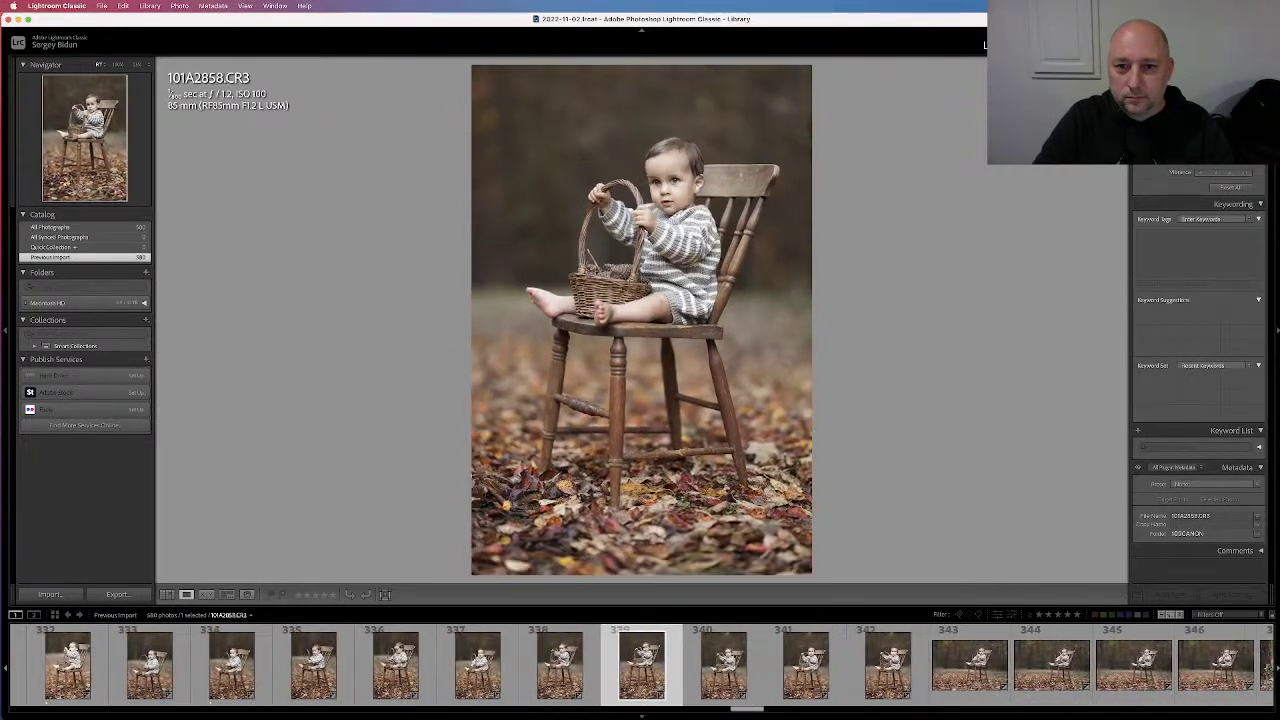
{"action": "key", "text": "Right"}
Compare the horizontal photos of the child on the chair, 343 to 346, and rate photo 344 one star
{"action": "key", "text": "Right"}
{"action": "key", "text": "Right"}
{"action": "key", "text": "Right"}
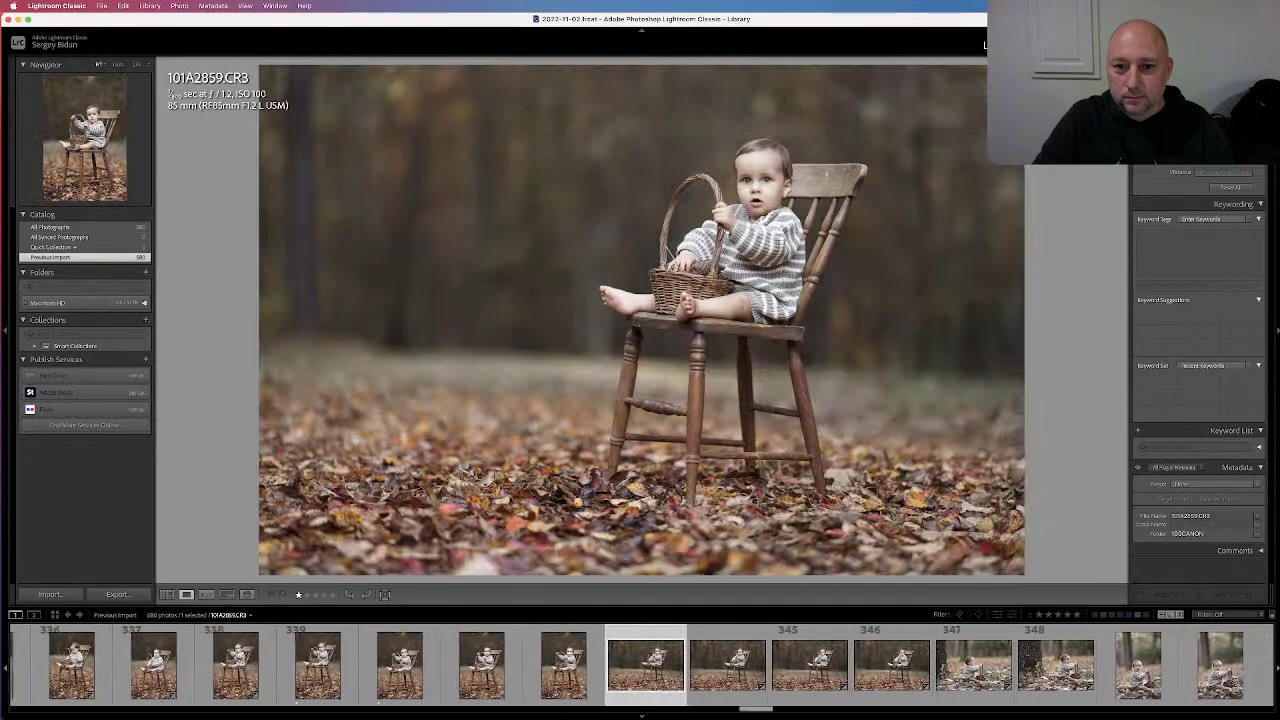
{"action": "key", "text": "Left"}
{"action": "key", "text": "Left"}
{"action": "key", "text": "Left"}
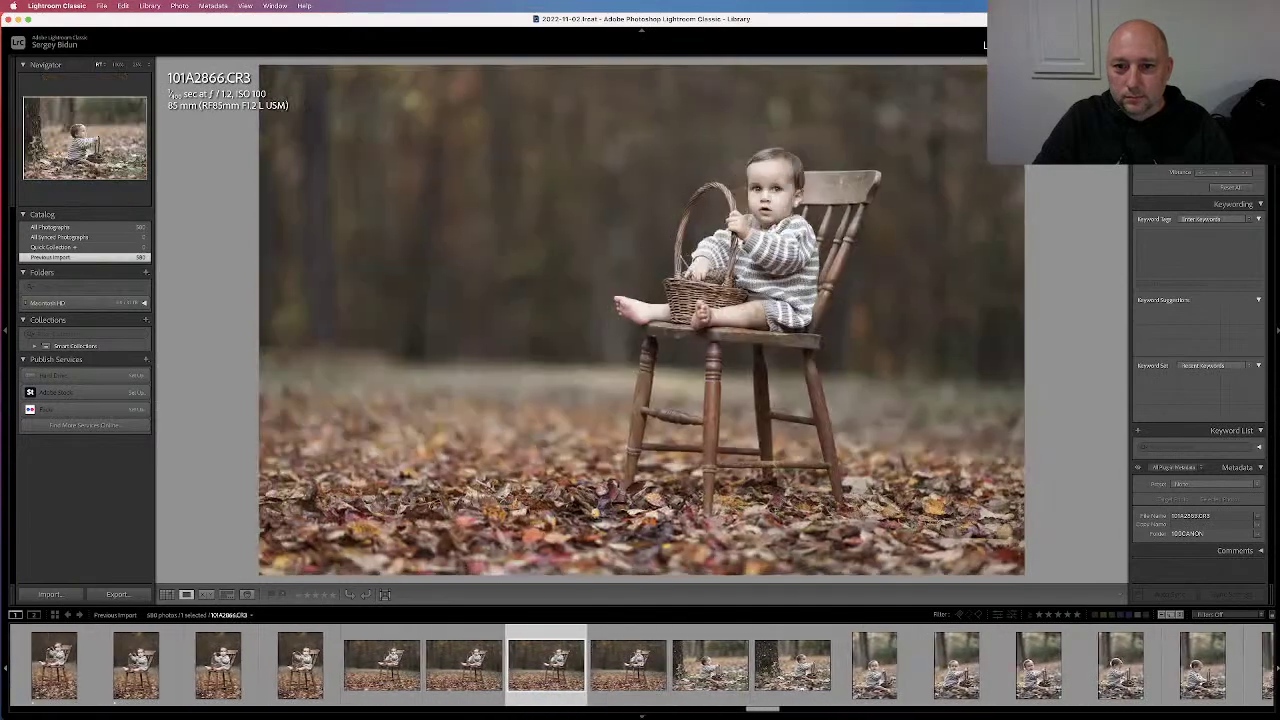
{"action": "key", "text": "1"}
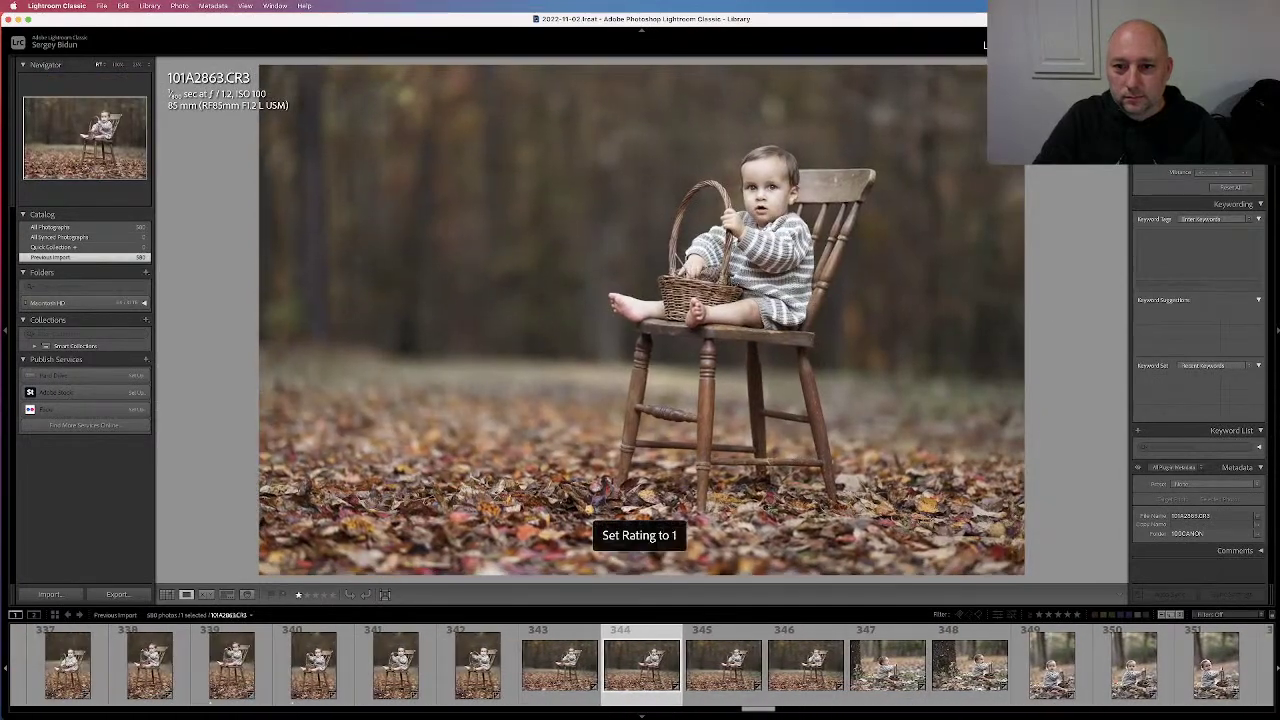
Review photos 345 to 347 through the first shot of the child beside the tree and rate photo 347 one star
{"action": "key", "text": "Right"}
{"action": "key", "text": "Right"}
{"action": "key", "text": "Right"}
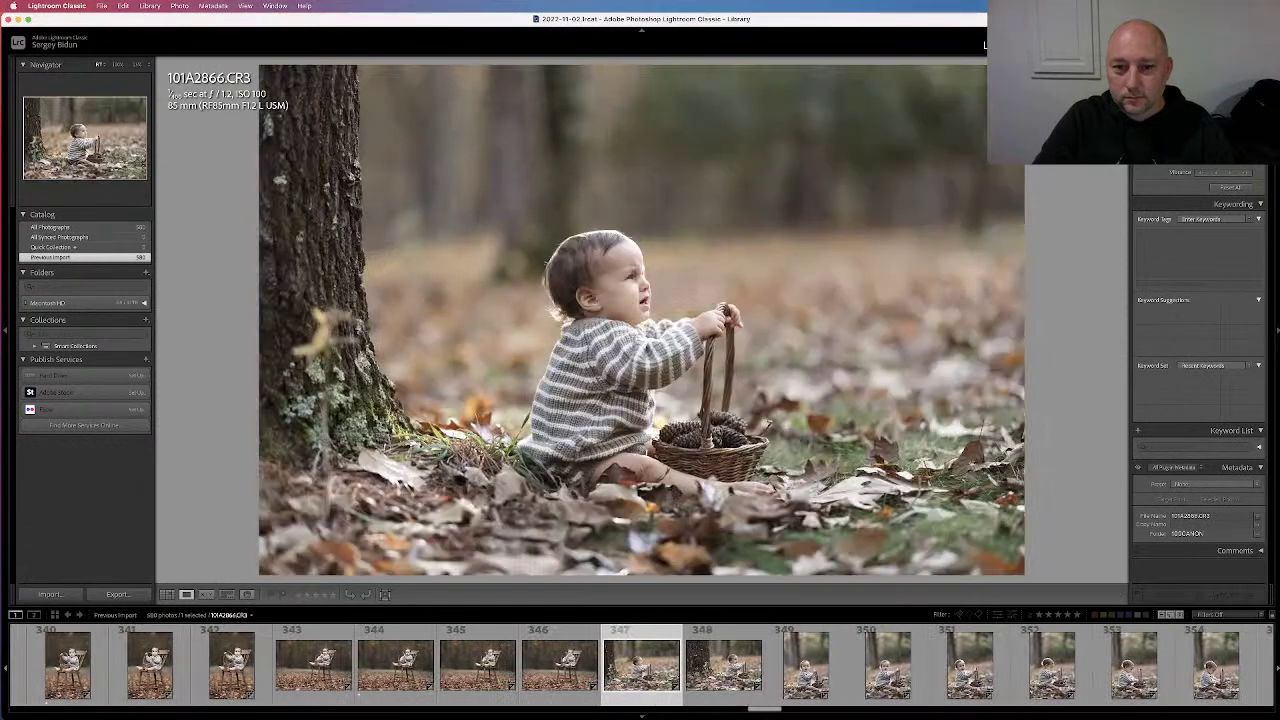
Review photos 348 to 352 of the child sitting in the leaves, comparing the gaze and expression in the vertical shots
{"action": "key", "text": "Right"}
{"action": "key", "text": "Right"}
{"action": "key", "text": "Right"}
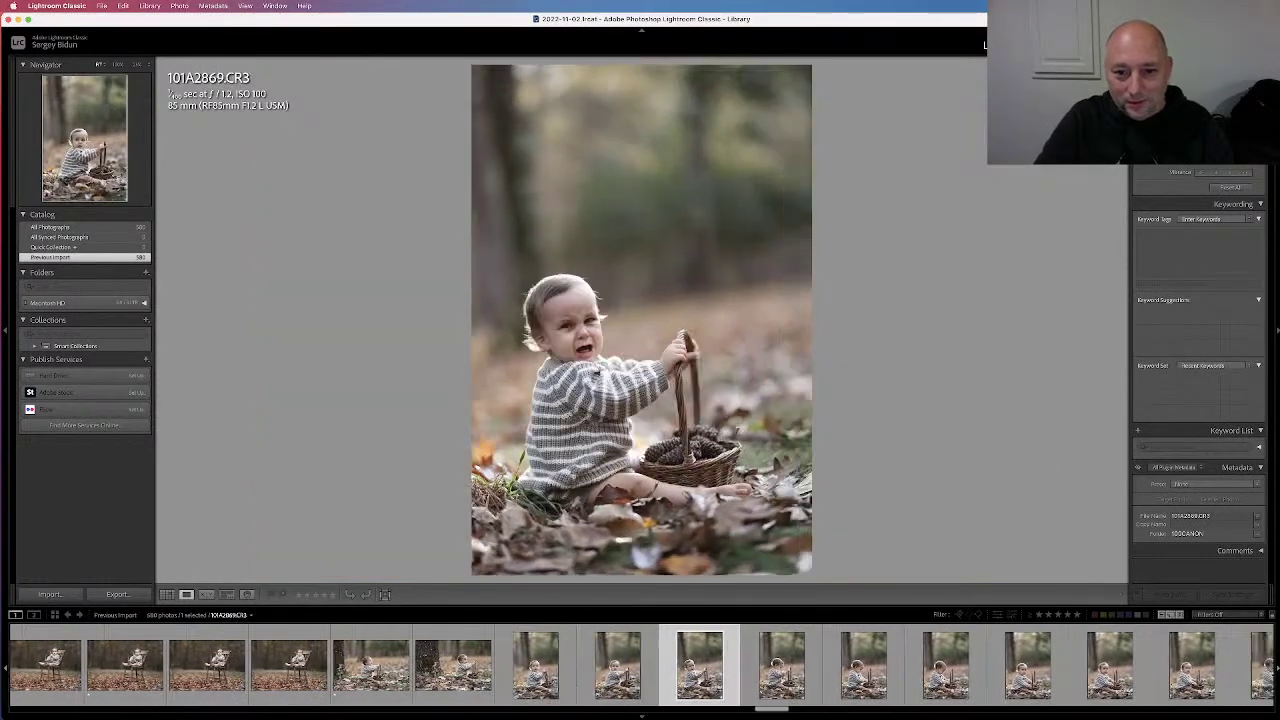
{"action": "key", "text": "Right"}
{"action": "key", "text": "Left"}
{"action": "key", "text": "Left"}
{"action": "key", "text": "Left"}
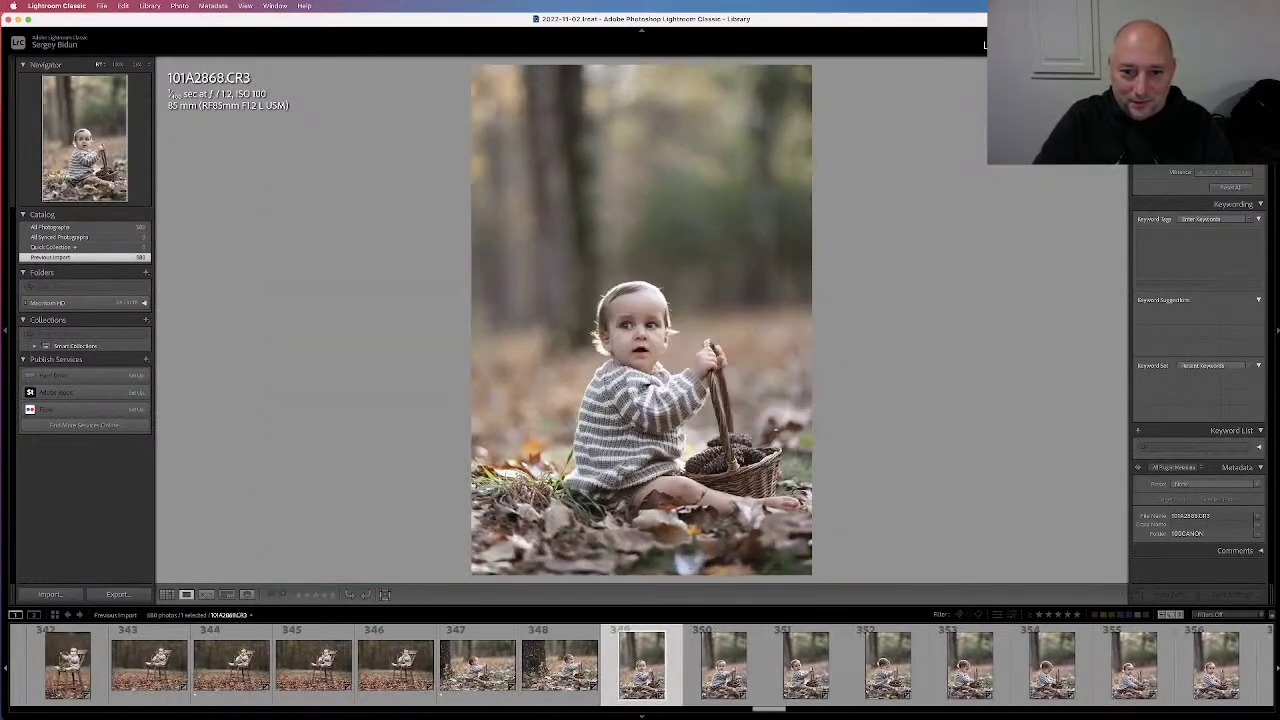
{"action": "key", "text": "Right"}
{"action": "key", "text": "Right"}
{"action": "key", "text": "Right"}
{"action": "key", "text": "Left"}
{"action": "key", "text": "Left"}
{"action": "key", "text": "Right"}
{"action": "key", "text": "Right"}
{"action": "key", "text": "Left"}
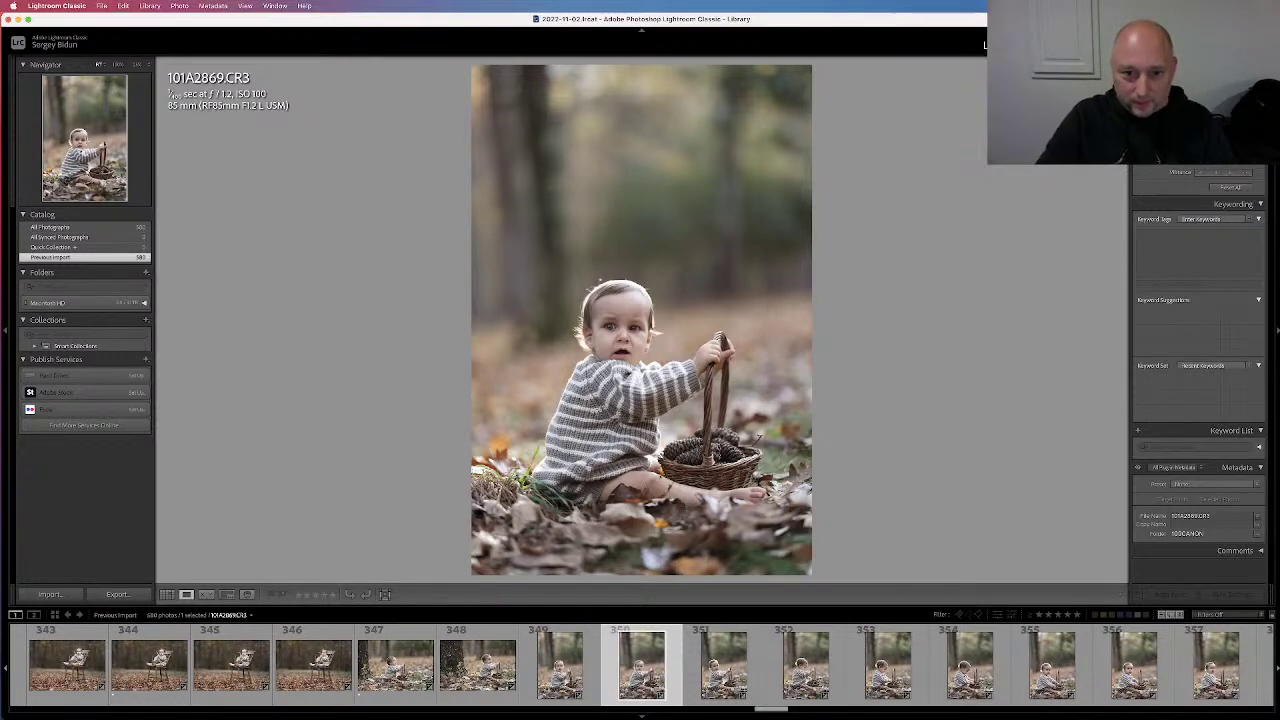
{"action": "key", "text": "Right"}
{"action": "key", "text": "Right"}
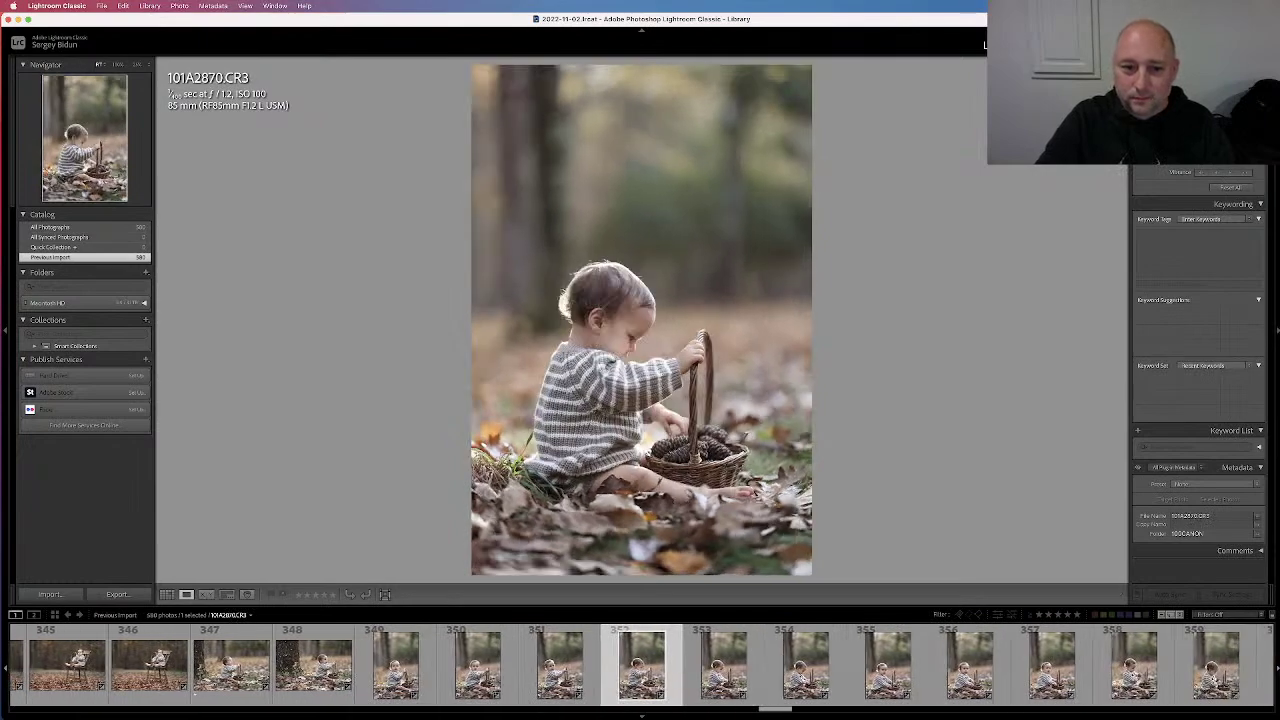
Compare vertical photos 349 and 350 of the child facing the camera beside the pine-cone basket
{"action": "key", "text": "Left"}
{"action": "key", "text": "Left"}
{"action": "key", "text": "Left"}
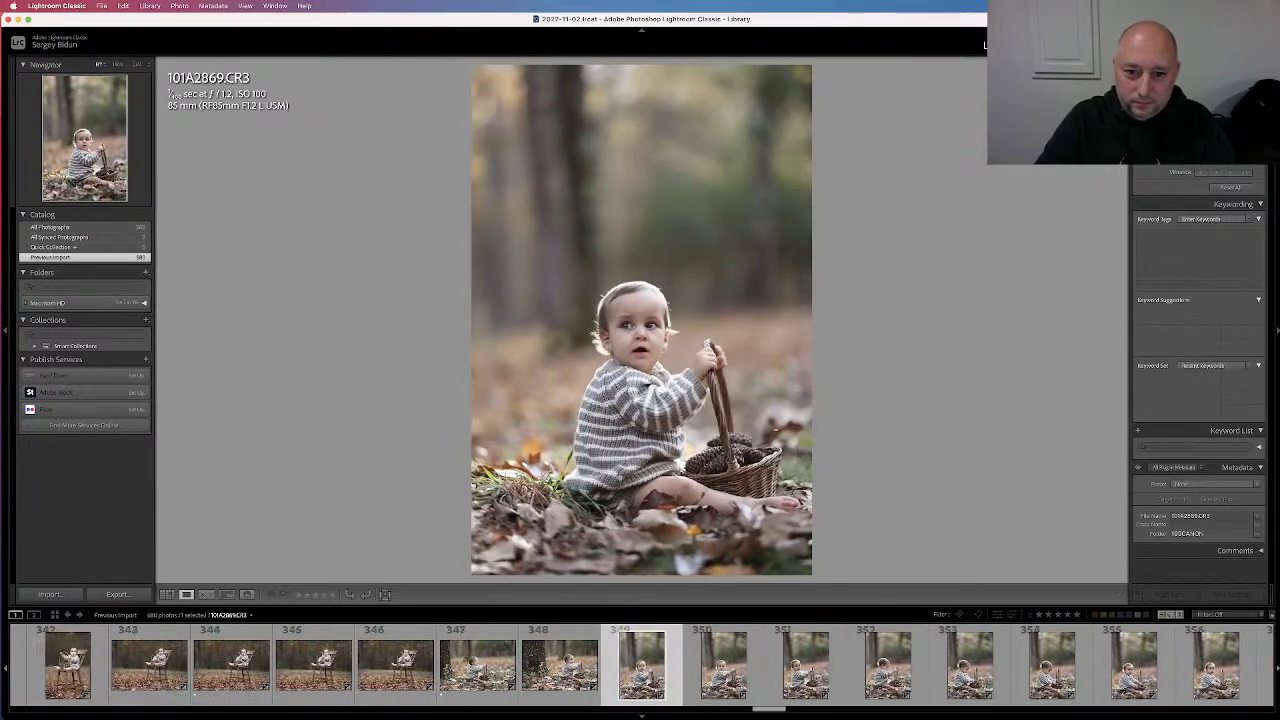
{"action": "key", "text": "Left"}
{"action": "key", "text": "Right"}
{"action": "key", "text": "Right"}
{"action": "key", "text": "Left"}
{"action": "key", "text": "Right"}
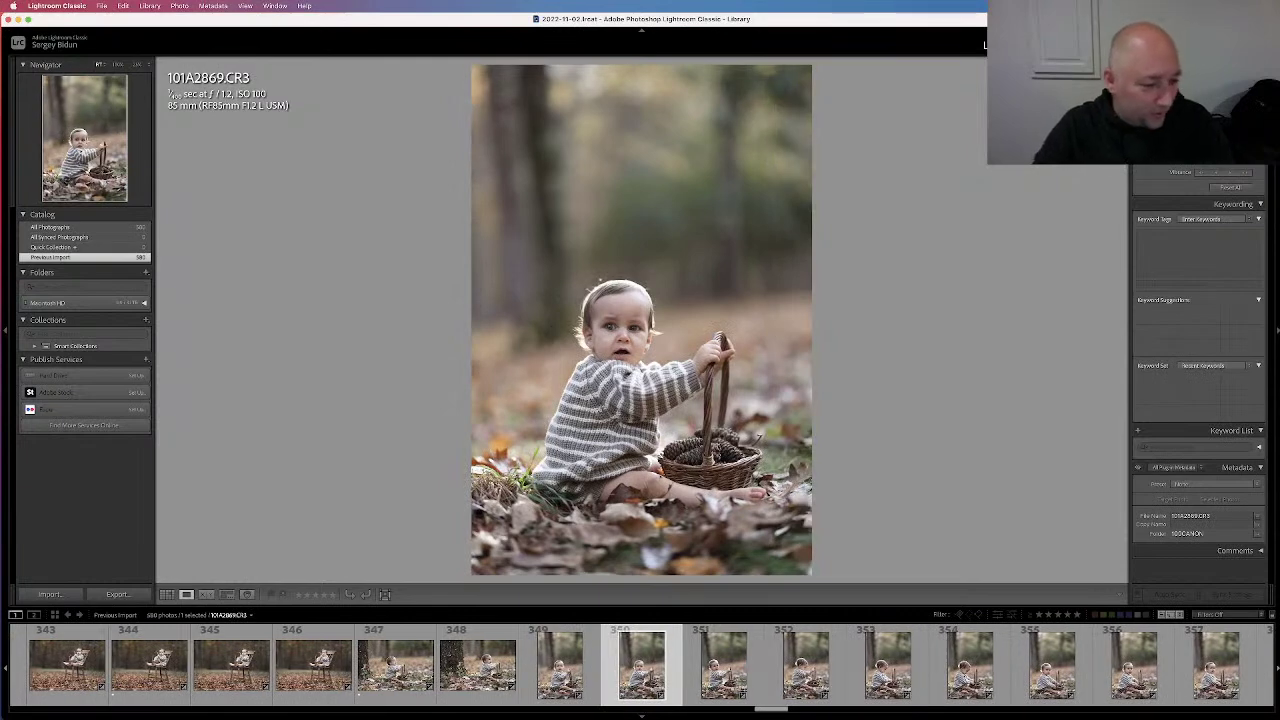
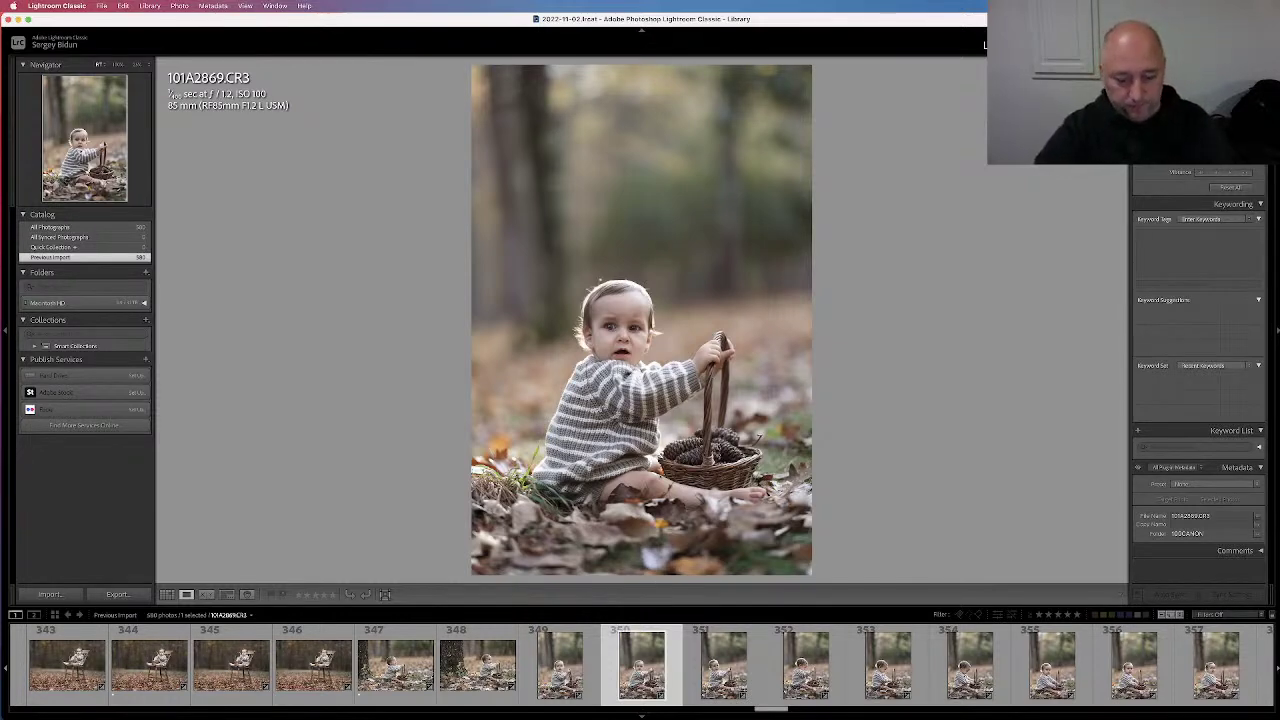
Compare the neighbouring shots of the baby holding the basket handle and rate 101A2870.CR3 one star
{"action": "key", "text": "Left"}
{"action": "key", "text": "Left"}
{"action": "key", "text": "Left"}
{"action": "key", "text": "Left"}
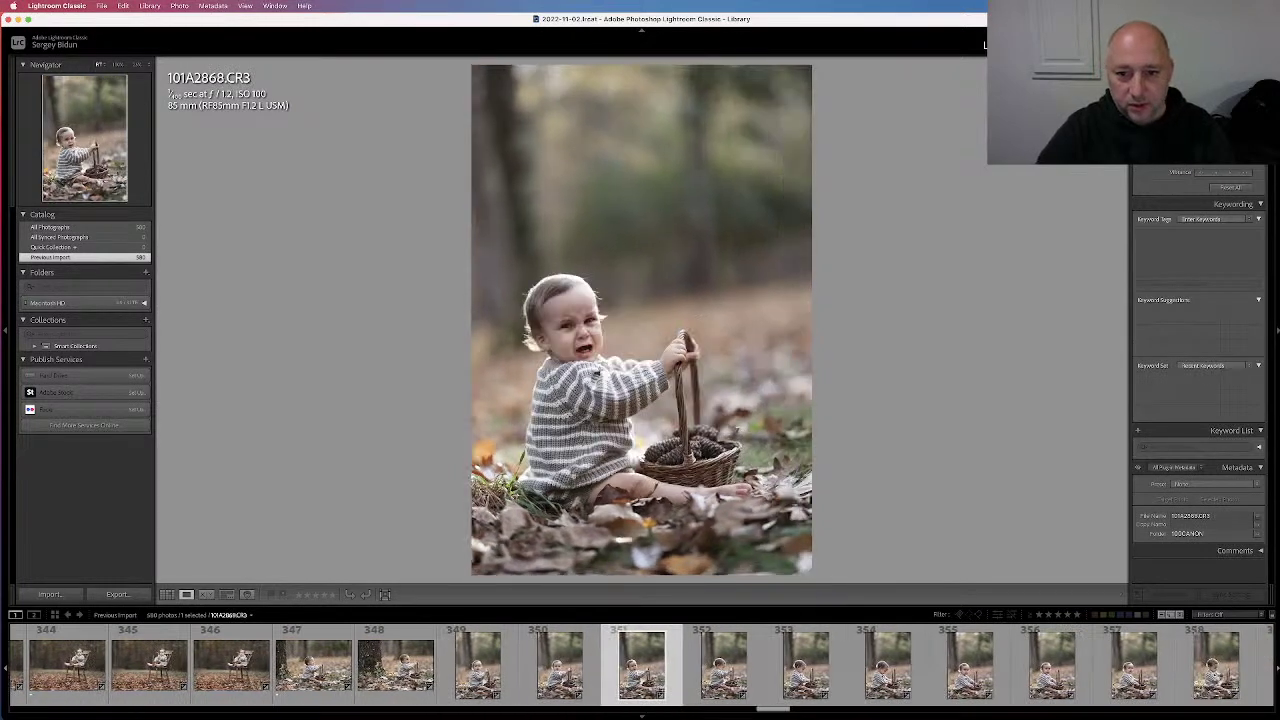
{"action": "key", "text": "Right"}
{"action": "key", "text": "Right"}
{"action": "key", "text": "Right"}
{"action": "key", "text": "Left"}
{"action": "key", "text": "Left"}
{"action": "key", "text": "Right"}
{"action": "key", "text": "Right"}
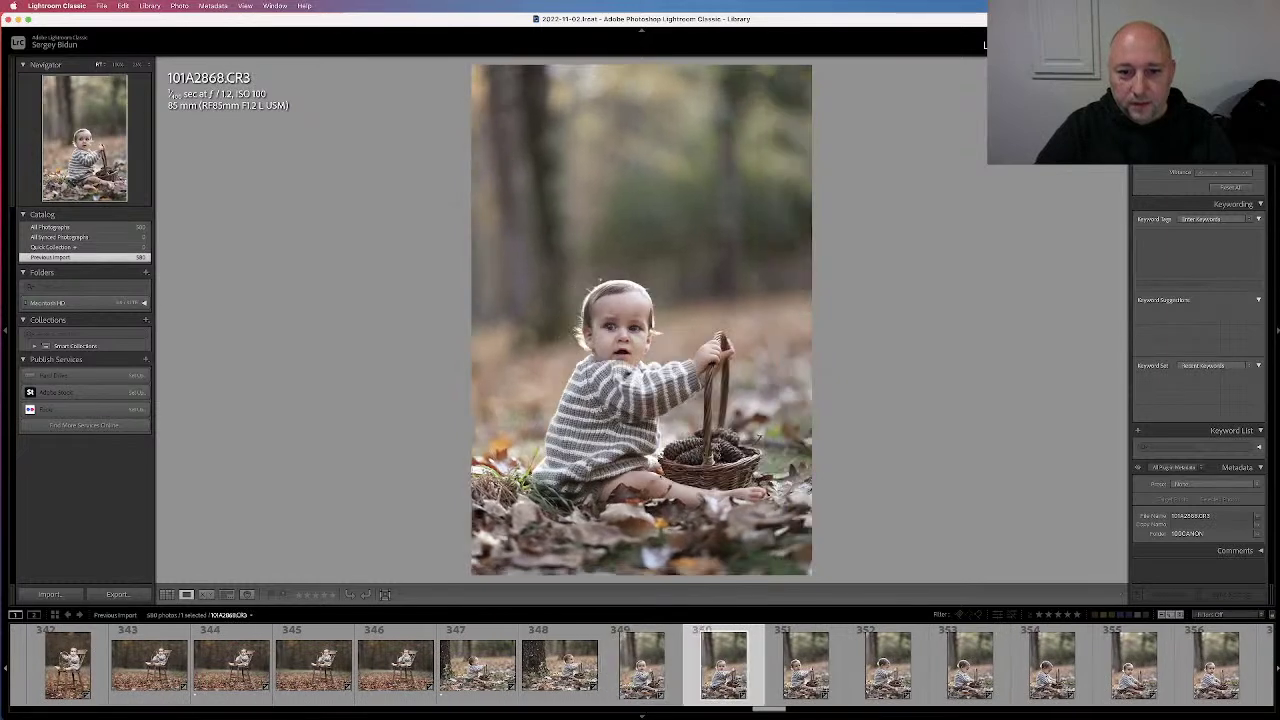
{"action": "key", "text": "Right"}
{"action": "key", "text": "Right"}
{"action": "key", "text": "Right"}
{"action": "key", "text": "Left"}
{"action": "key", "text": "Right"}
{"action": "key", "text": "Left"}
{"action": "key", "text": "Right"}
{"action": "key", "text": "Left"}
{"action": "key", "text": "Left"}
{"action": "key", "text": "Right"}
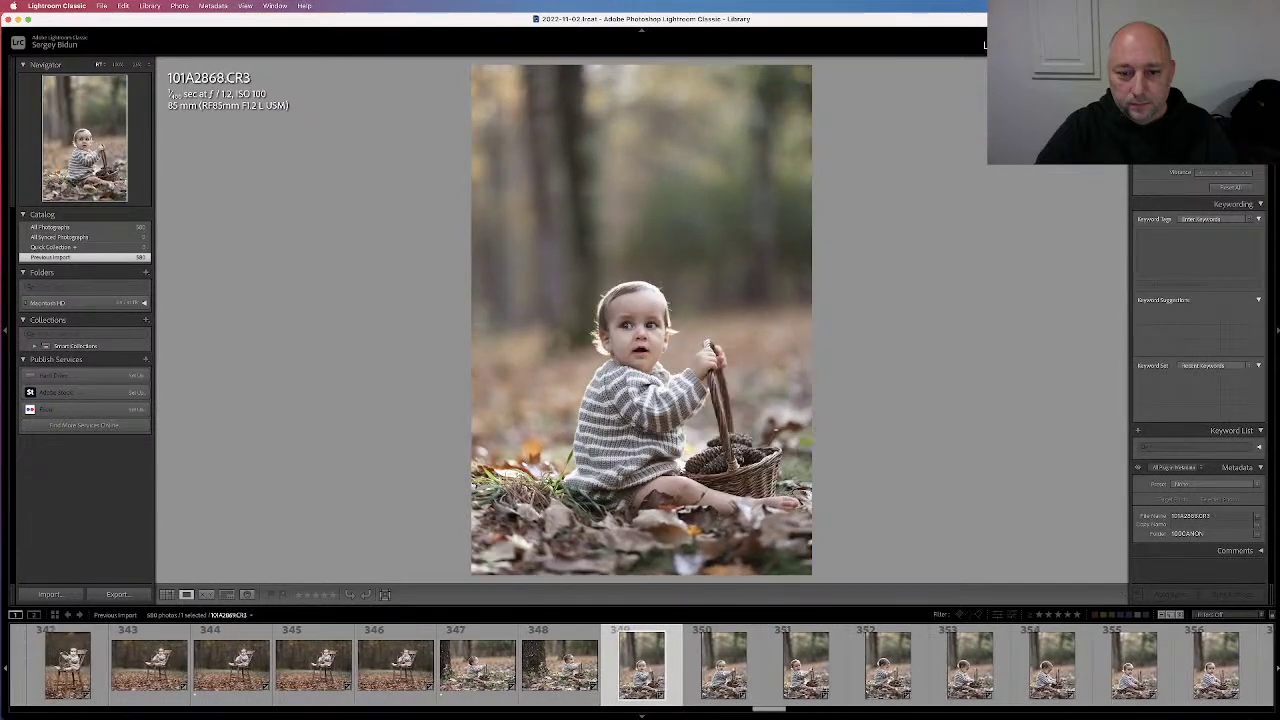
{"action": "key", "text": "1"}
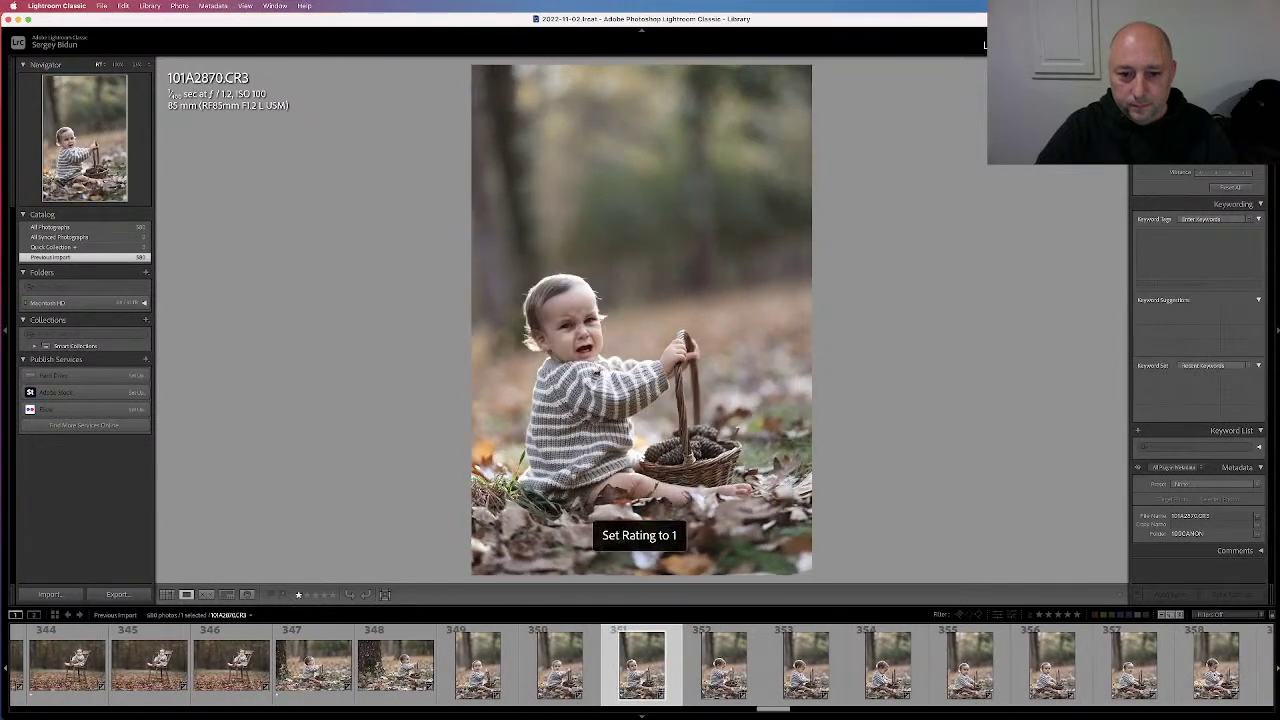
Go through the following shots of the baby playing with the basket and rate two of them one star
{"action": "key", "text": "Right"}
{"action": "key", "text": "Right"}
{"action": "key", "text": "Right"}
{"action": "key", "text": "Right"}
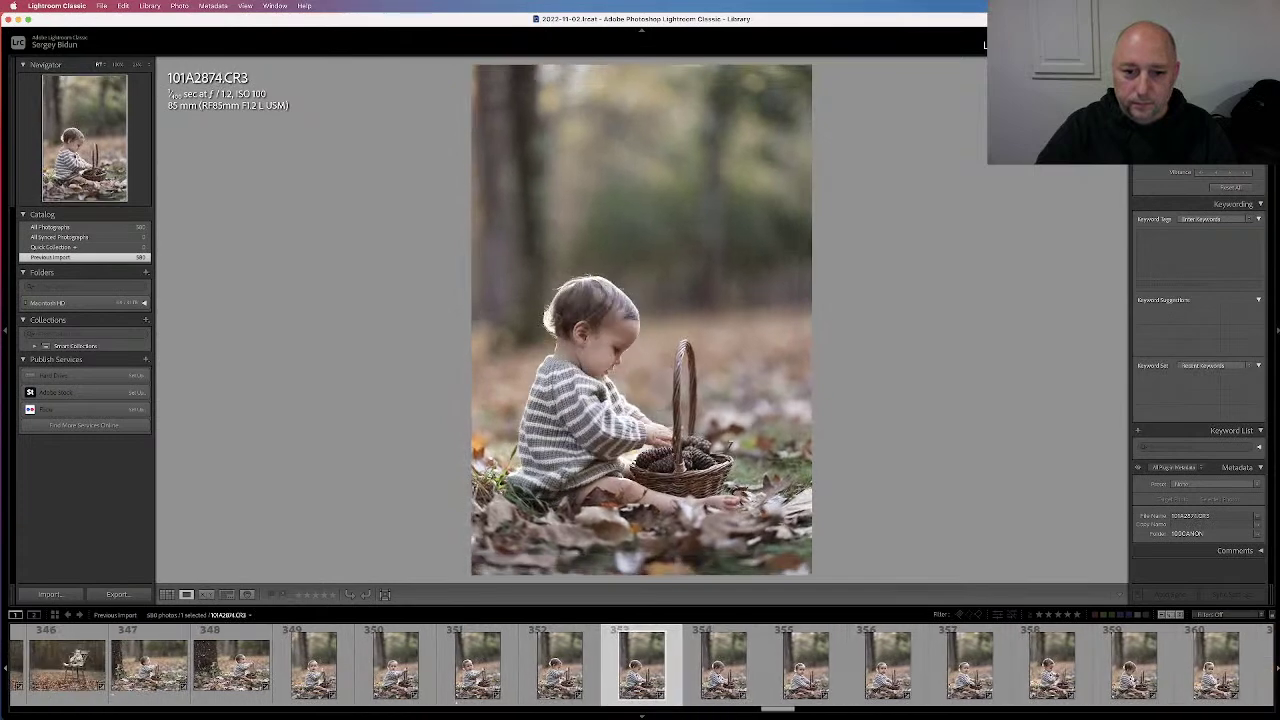
{"action": "key", "text": "1"}
{"action": "key", "text": "Right"}
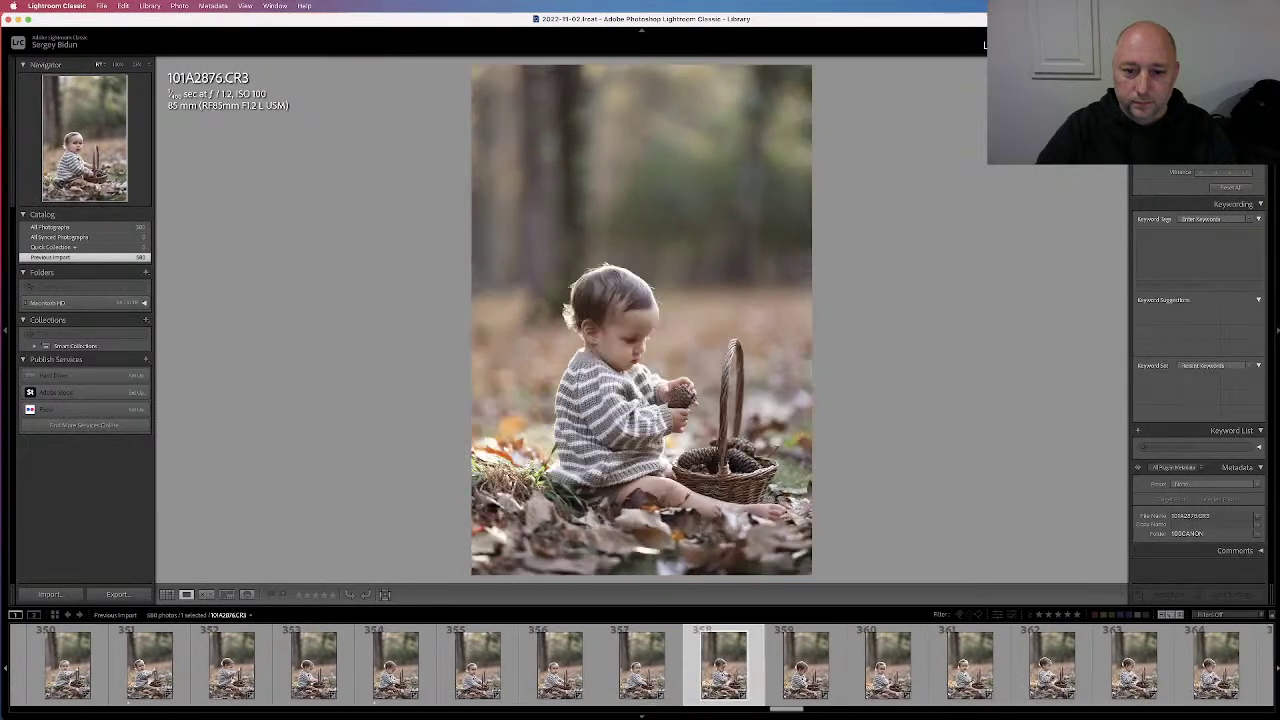
{"action": "key", "text": "1"}
Review the shots of the baby holding a pine cone beside the basket and rate the best ones one star
{"action": "key", "text": "Right"}
{"action": "key", "text": "Right"}
{"action": "key", "text": "Right"}
{"action": "key", "text": "Right"}
{"action": "key", "text": "Right"}
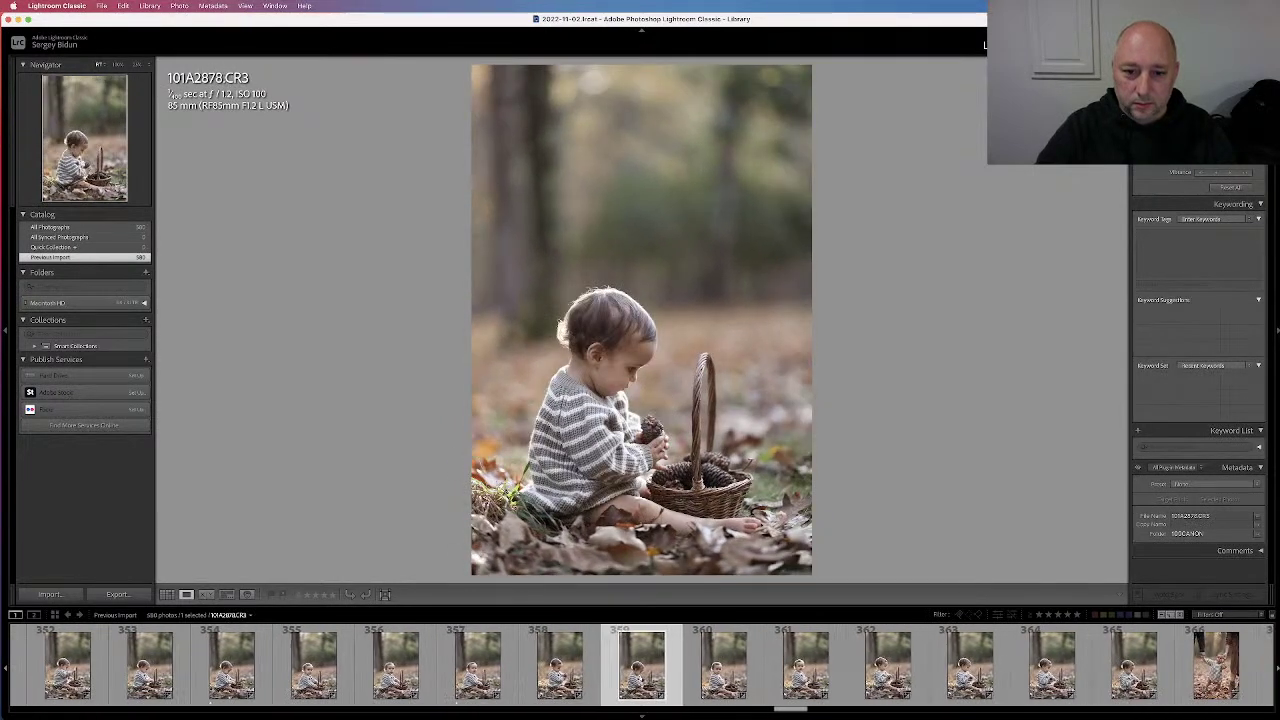
{"action": "key", "text": "Right"}
{"action": "key", "text": "Right"}
{"action": "key", "text": "Right"}
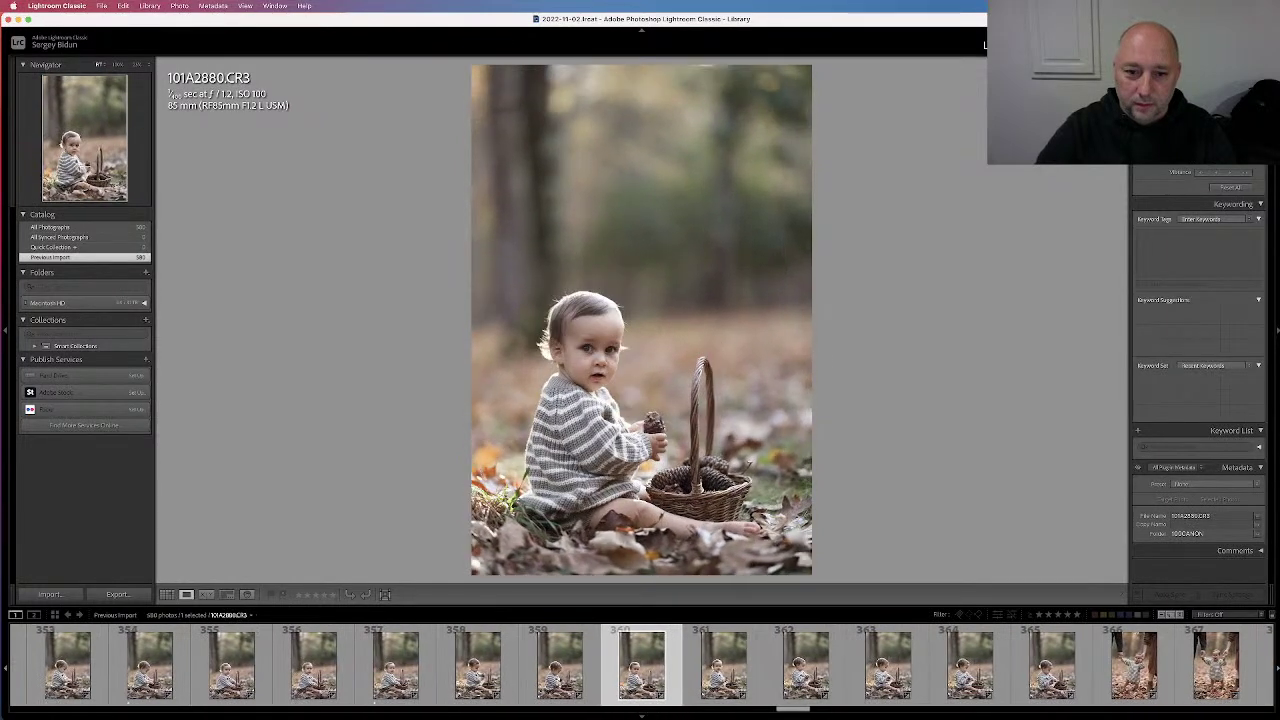
{"action": "key", "text": "Right"}
{"action": "key", "text": "Right"}
{"action": "key", "text": "Right"}
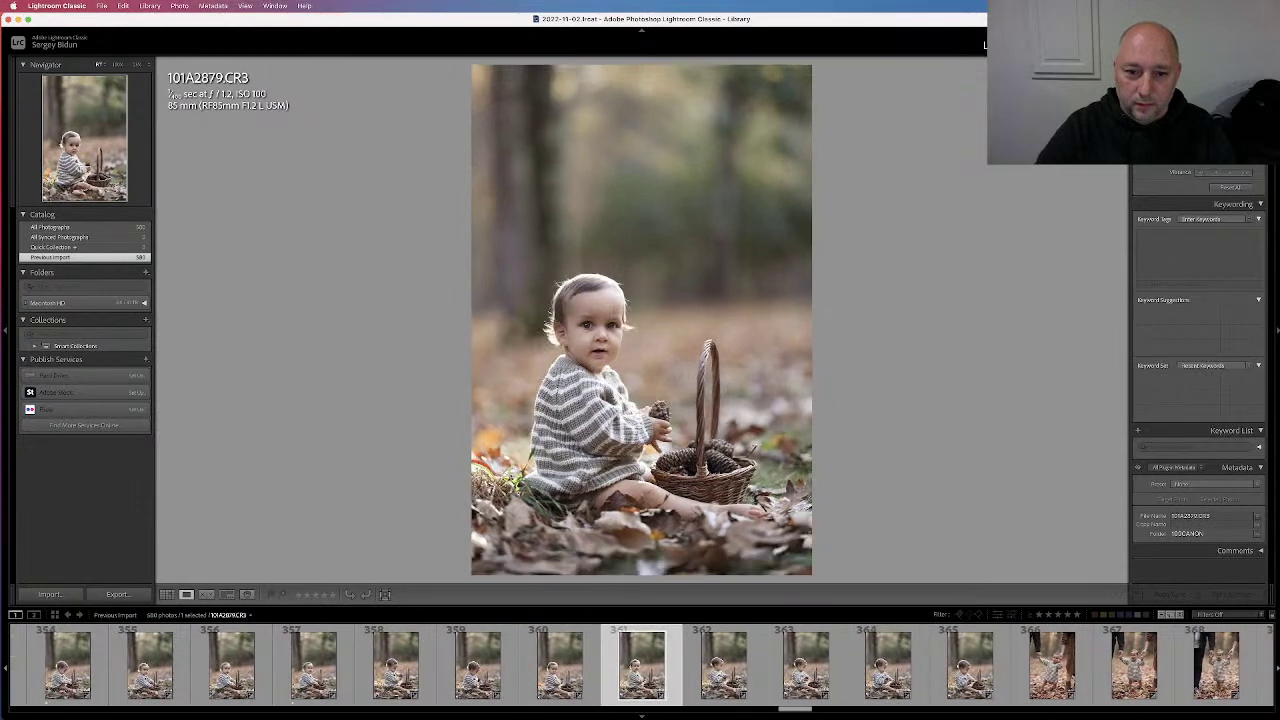
{"action": "key", "text": "Right"}
{"action": "key", "text": "Right"}
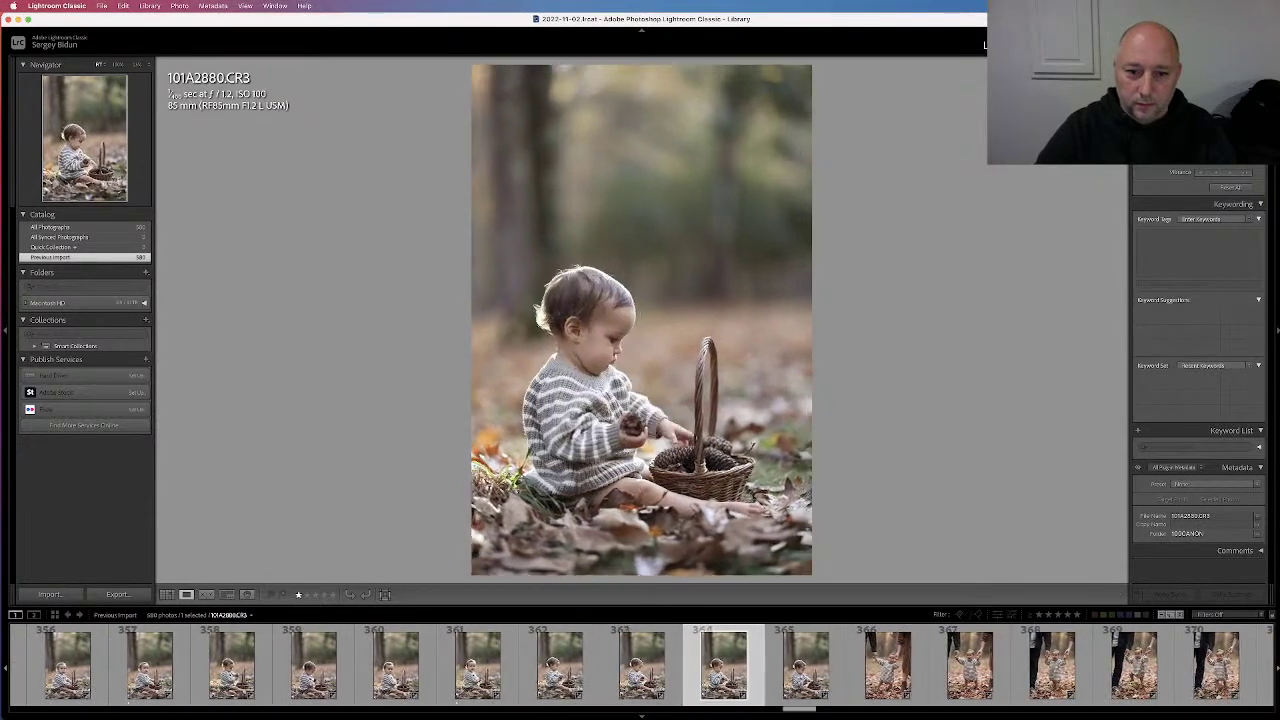
{"action": "key", "text": "1"}
Move on to the portrait-format shots of the baby standing between the parents' hands and rate the chosen one one star
{"action": "key", "text": "Right"}
{"action": "key", "text": "Right"}
{"action": "key", "text": "Right"}
{"action": "key", "text": "Left"}
{"action": "key", "text": "Right"}
{"action": "key", "text": "Right"}
{"action": "key", "text": "Right"}
{"action": "key", "text": "Right"}
{"action": "key", "text": "Right"}
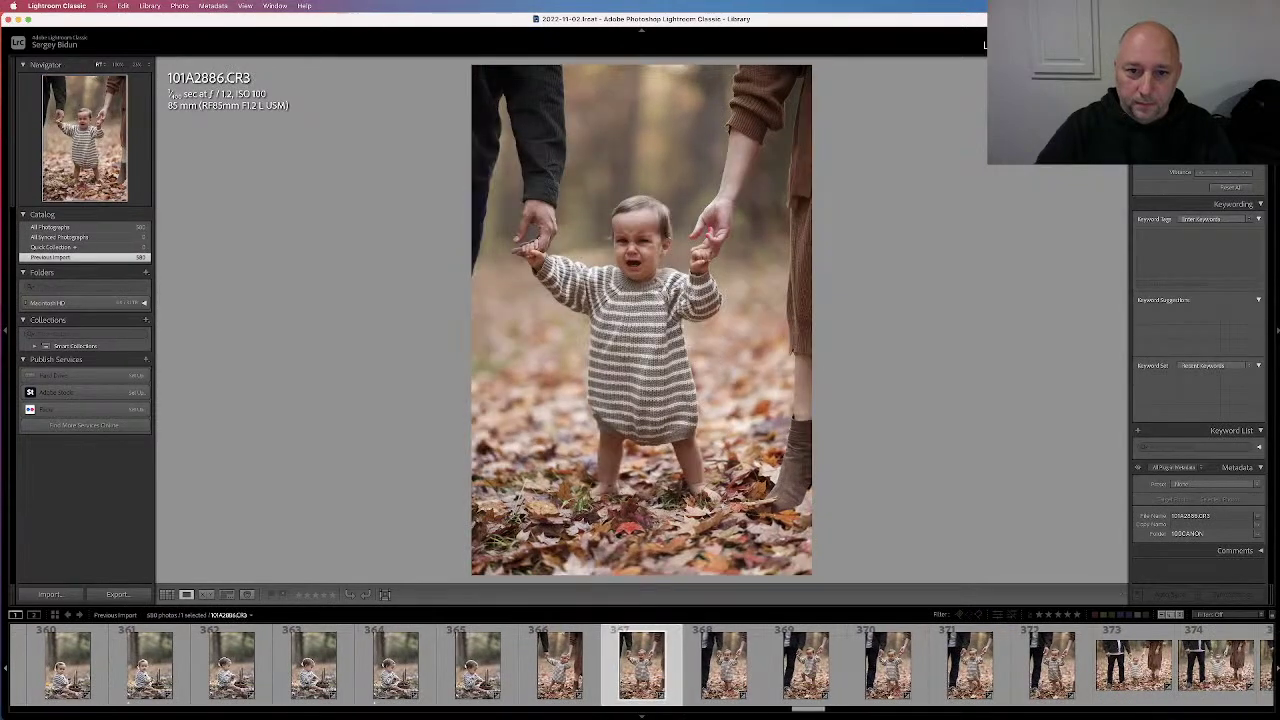
{"action": "key", "text": "Right"}
{"action": "key", "text": "Right"}
{"action": "key", "text": "1"}
Review the landscape shots of the baby standing between the parents' legs and rate the last of them one star
{"action": "key", "text": "Right"}
{"action": "key", "text": "Right"}
{"action": "key", "text": "Right"}
{"action": "key", "text": "Right"}
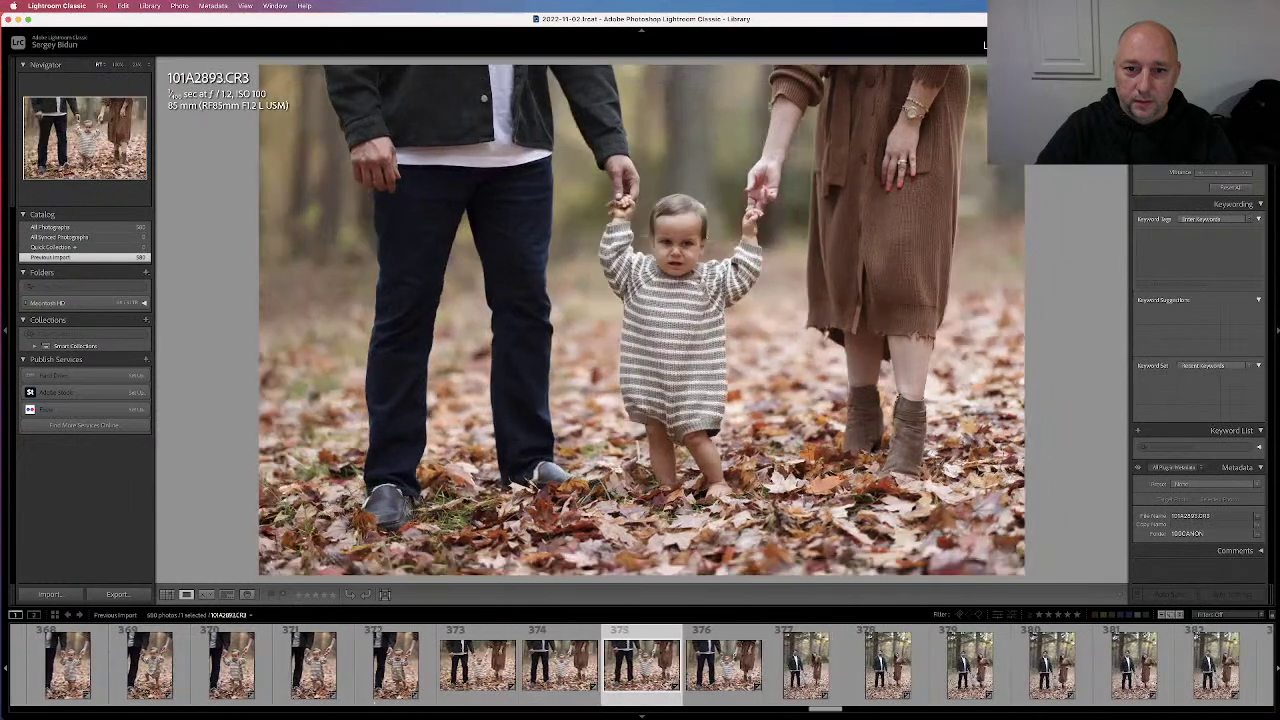
{"action": "key", "text": "Right"}
{"action": "key", "text": "Right"}
{"action": "key", "text": "Right"}
{"action": "key", "text": "Right"}
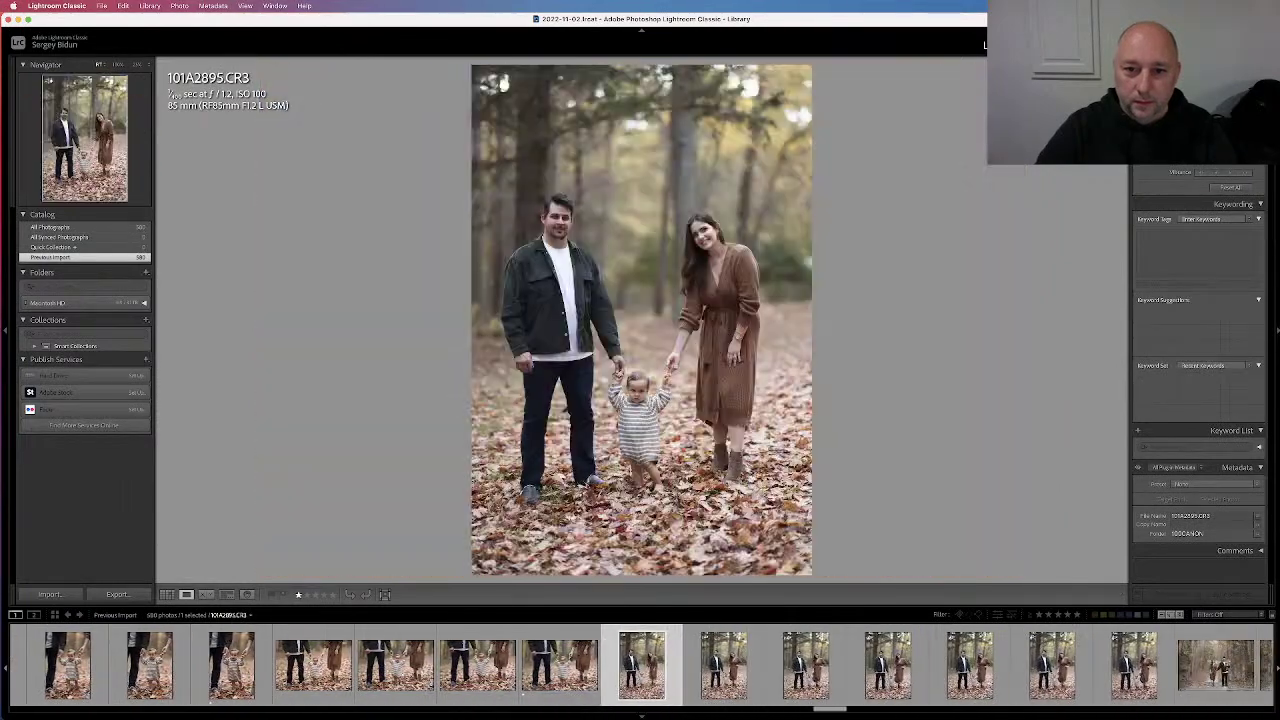
Review the full-length vertical family portraits and rate two of them one star, including 101A2902.CR3
{"action": "key", "text": "Right"}
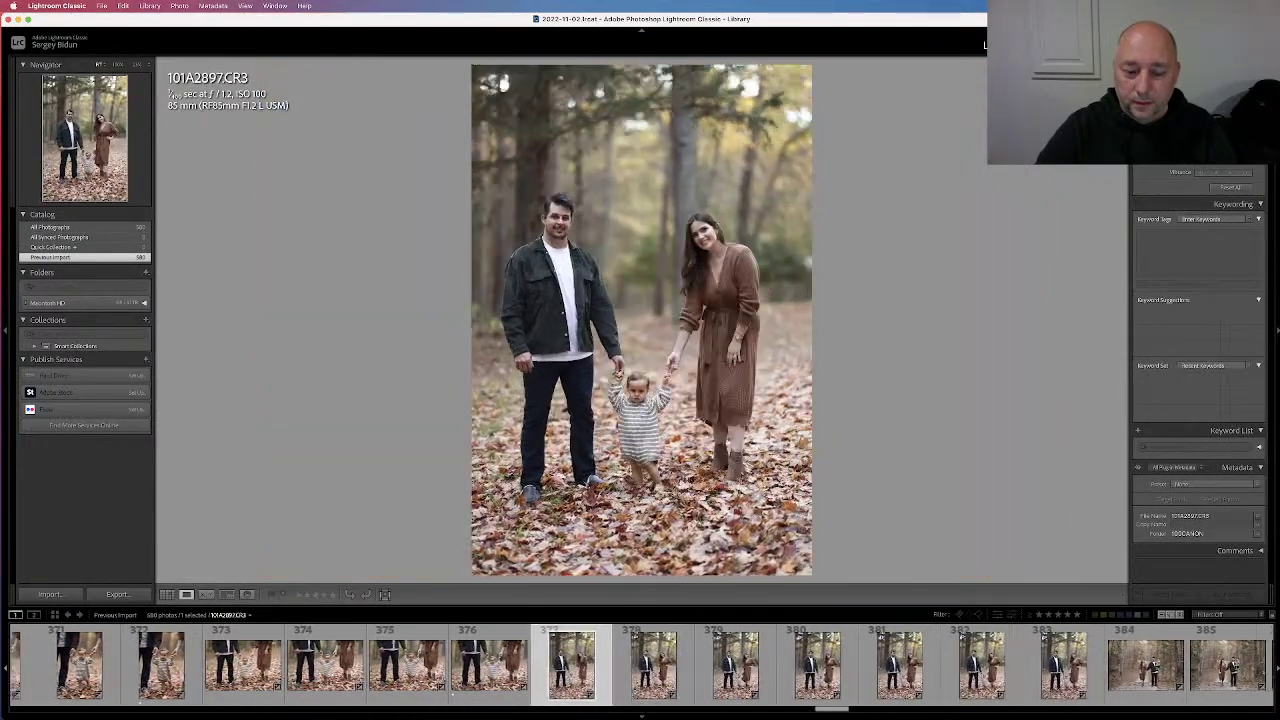
{"action": "key", "text": "Right"}
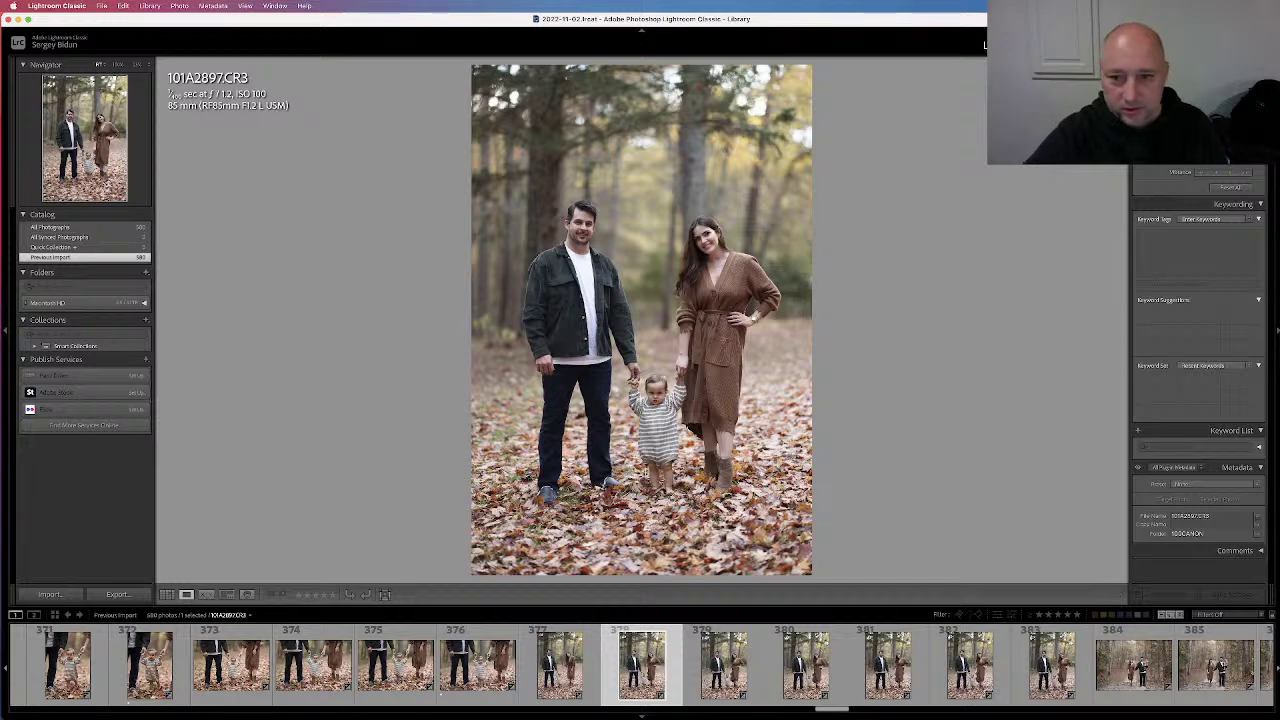
{"action": "key", "text": "Left"}
{"action": "key", "text": "Right"}
{"action": "key", "text": "Right"}
{"action": "key", "text": "Right"}
{"action": "key", "text": "Right"}
{"action": "key", "text": "1"}
{"action": "key", "text": "Right"}
{"action": "key", "text": "Right"}
{"action": "key", "text": "Right"}
{"action": "key", "text": "Left"}
{"action": "key", "text": "1"}
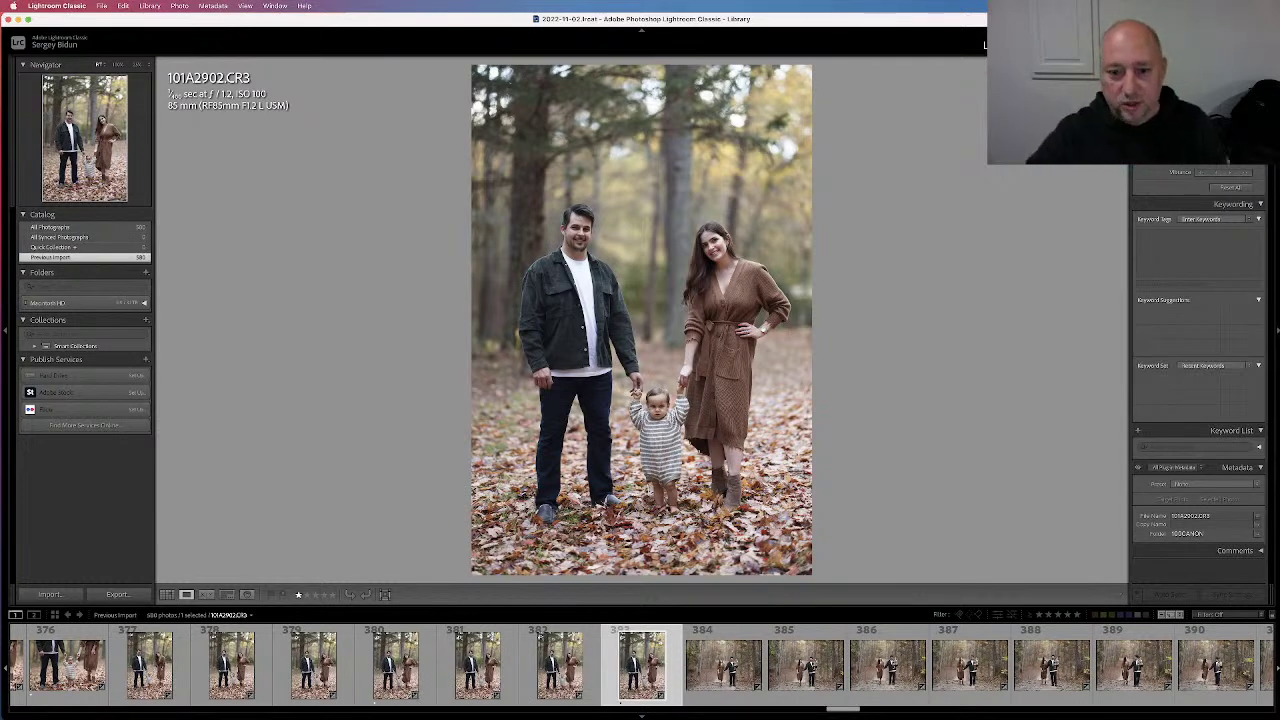
Compare 101A2902.CR3 with the previous frame and inspect the parents' faces and clothing at 100% zoom
{"action": "key", "text": "Left"}
{"action": "key", "text": "Right"}
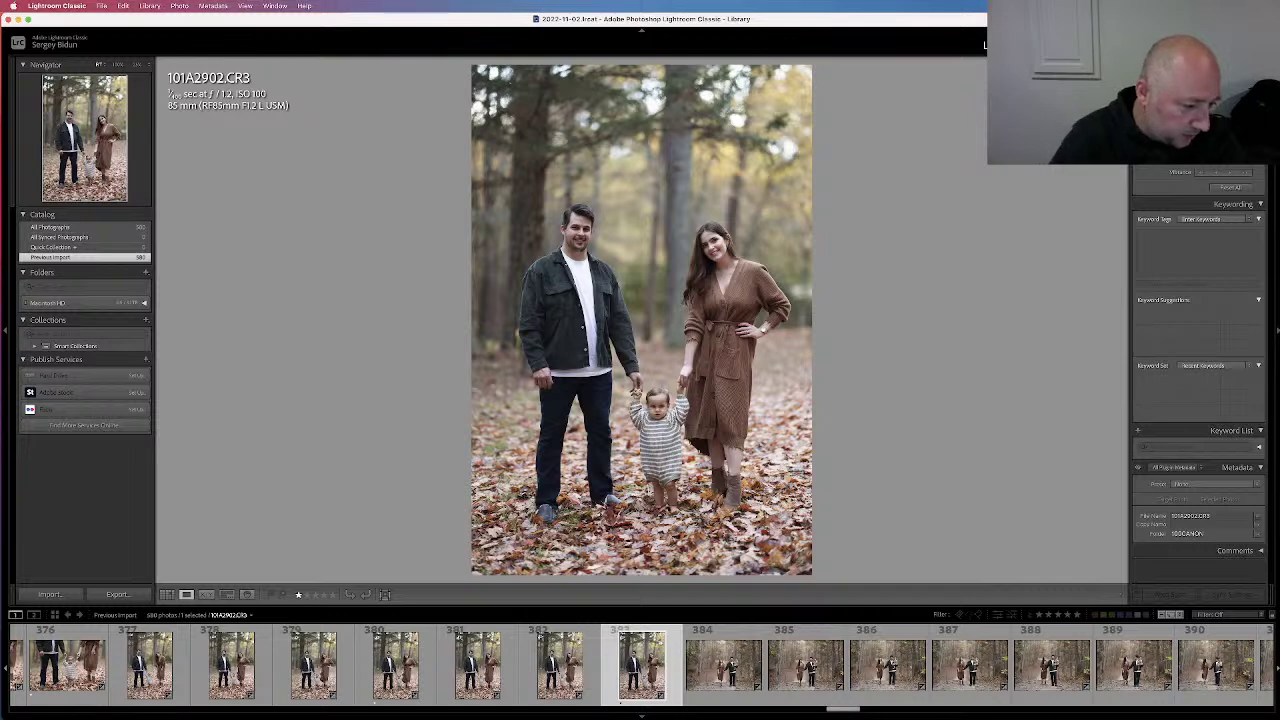
{"action": "left_click", "coordinate": [560, 228]}
{"action": "left_click_drag", "start_coordinate": [886, 448], "coordinate": [658, 378]}
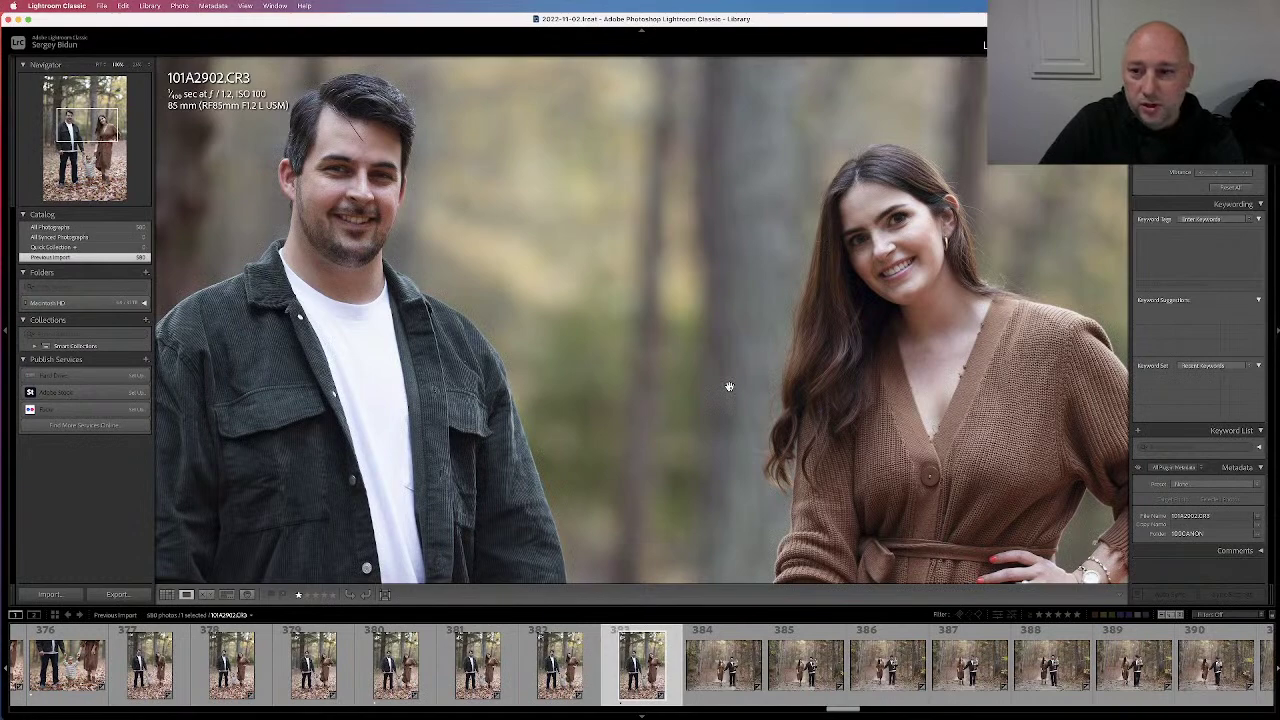
{"action": "left_click_drag", "start_coordinate": [656, 318], "coordinate": [600, 385]}
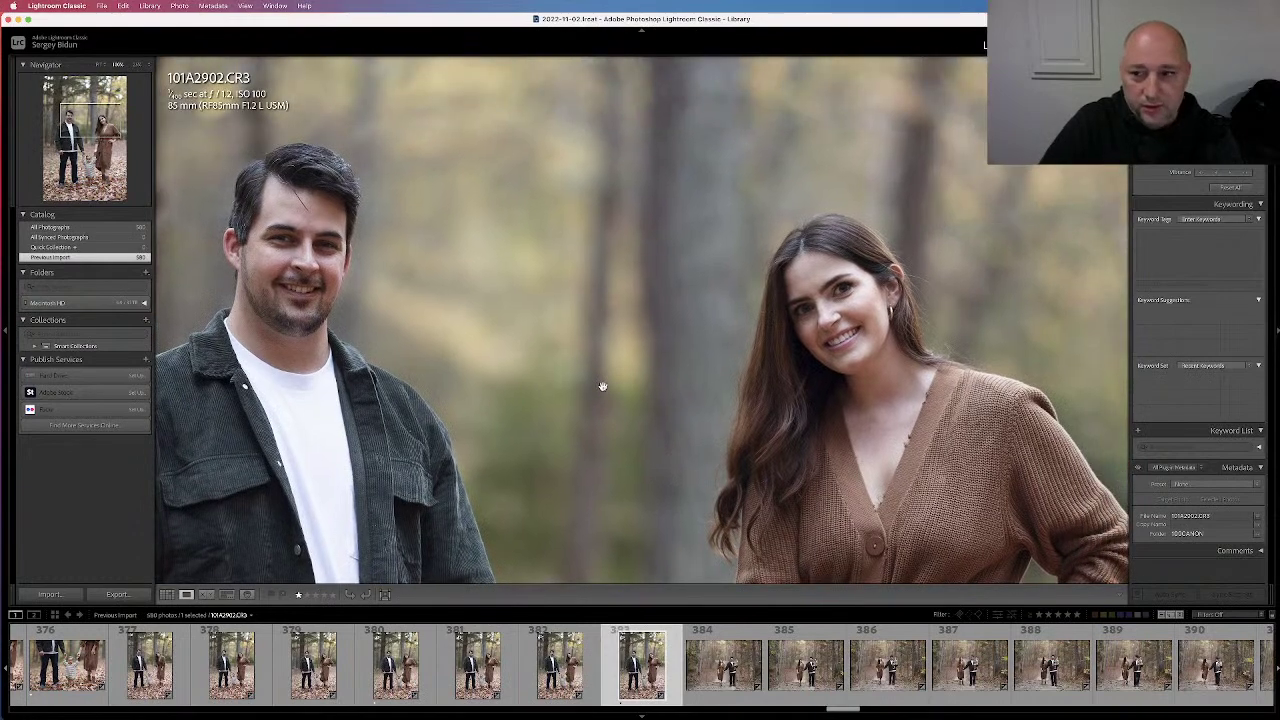
{"action": "scroll", "coordinate": [540, 422], "scroll_direction": "down", "scroll_amount": 5}
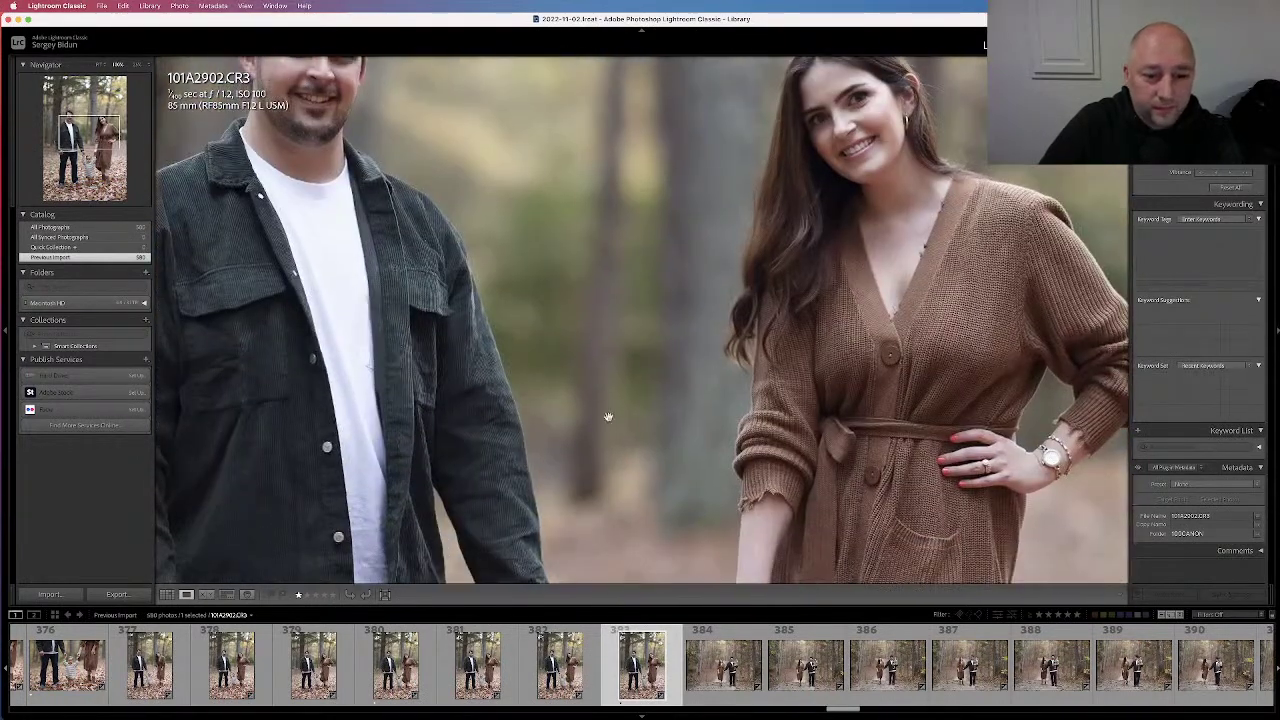
{"action": "left_click", "coordinate": [610, 418]}
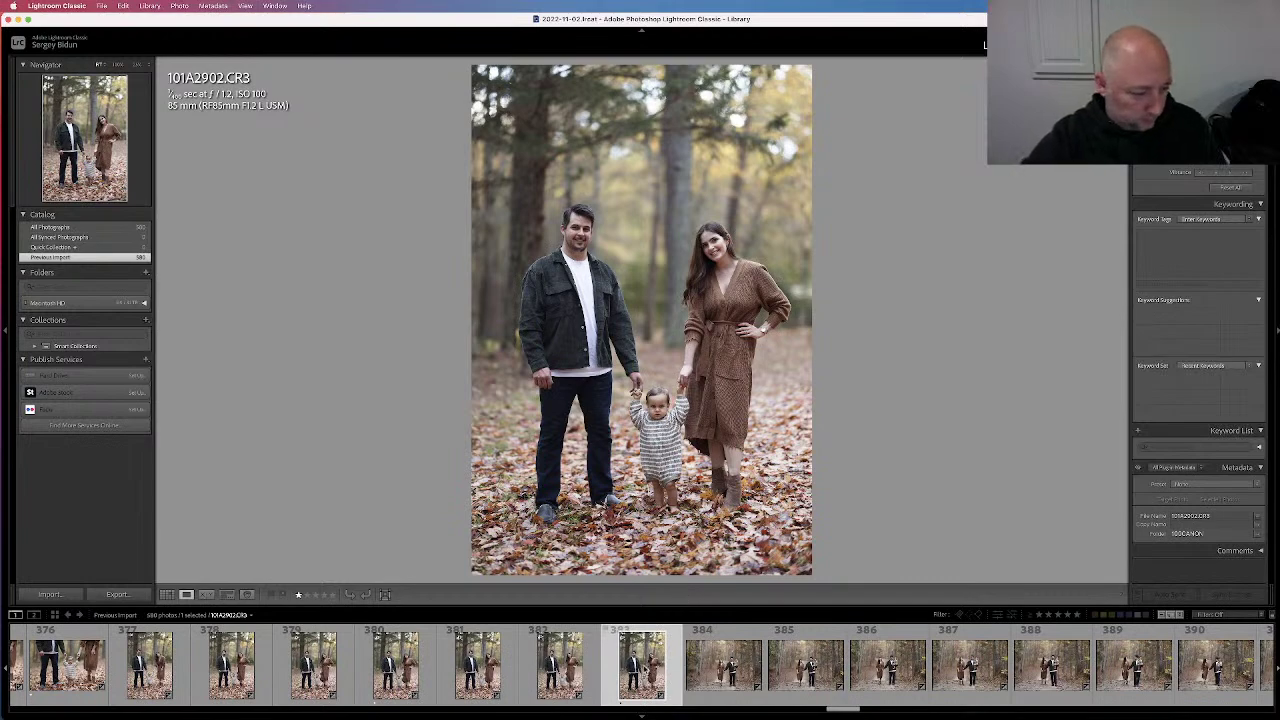
Examine the landscape shots of the parents walking hand in hand with the baby on the forest path
{"action": "key", "text": "Right"}
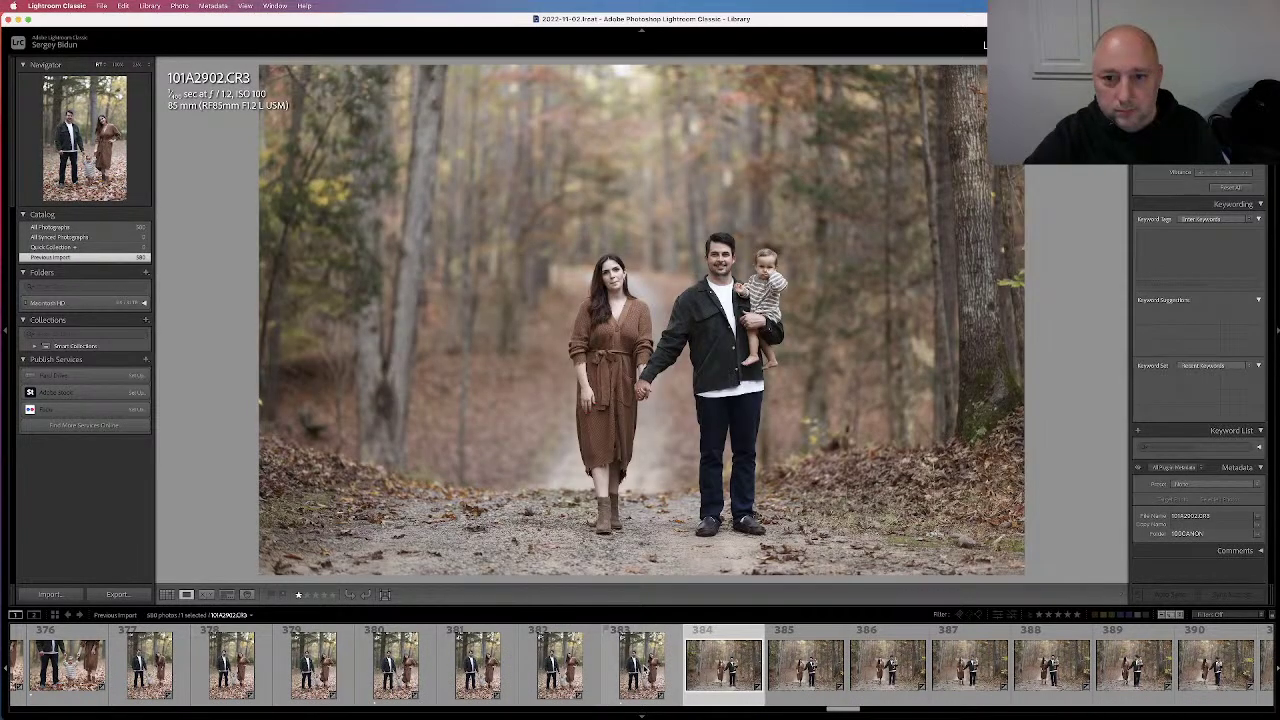
{"action": "key", "text": "Left"}
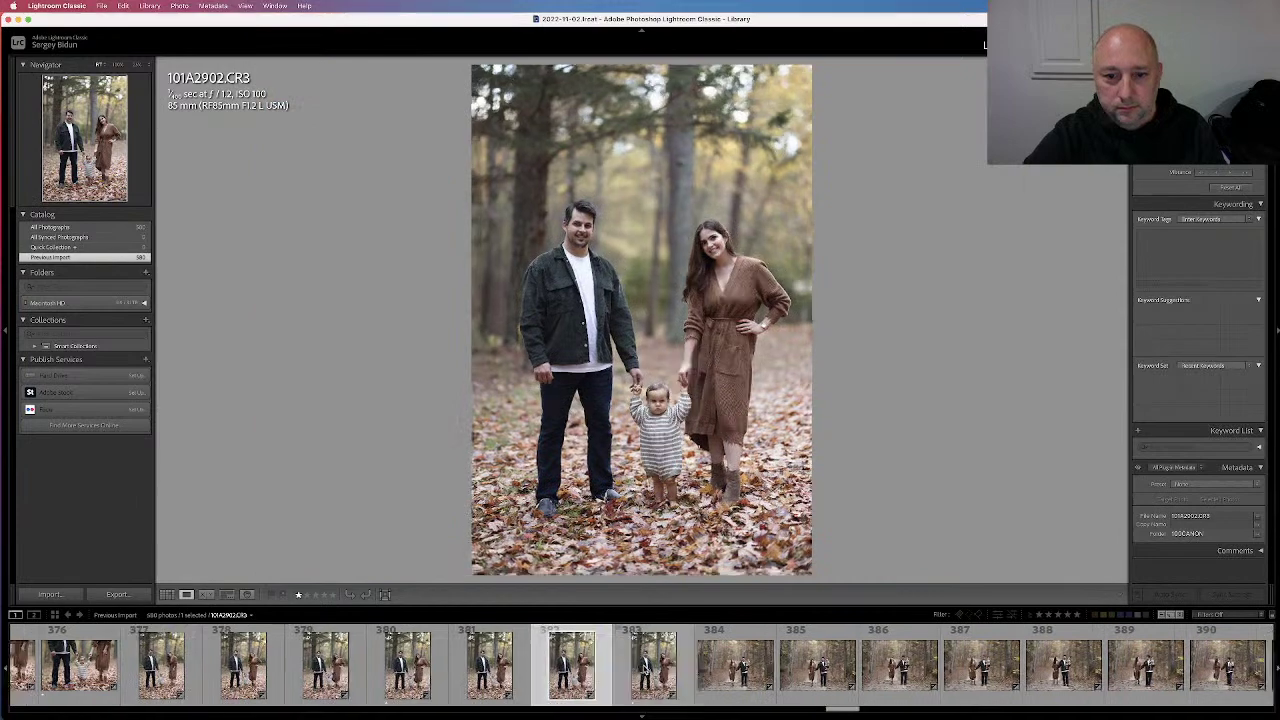
{"action": "key", "text": "Right"}
{"action": "key", "text": "Right"}
{"action": "key", "text": "Right"}
{"action": "key", "text": "Right"}
{"action": "key", "text": "Right"}
{"action": "key", "text": "Right"}
{"action": "key", "text": "Left"}
{"action": "key", "text": "Left"}
{"action": "key", "text": "Left"}
{"action": "key", "text": "Right"}
{"action": "key", "text": "Right"}
{"action": "key", "text": "Right"}
{"action": "key", "text": "Right"}
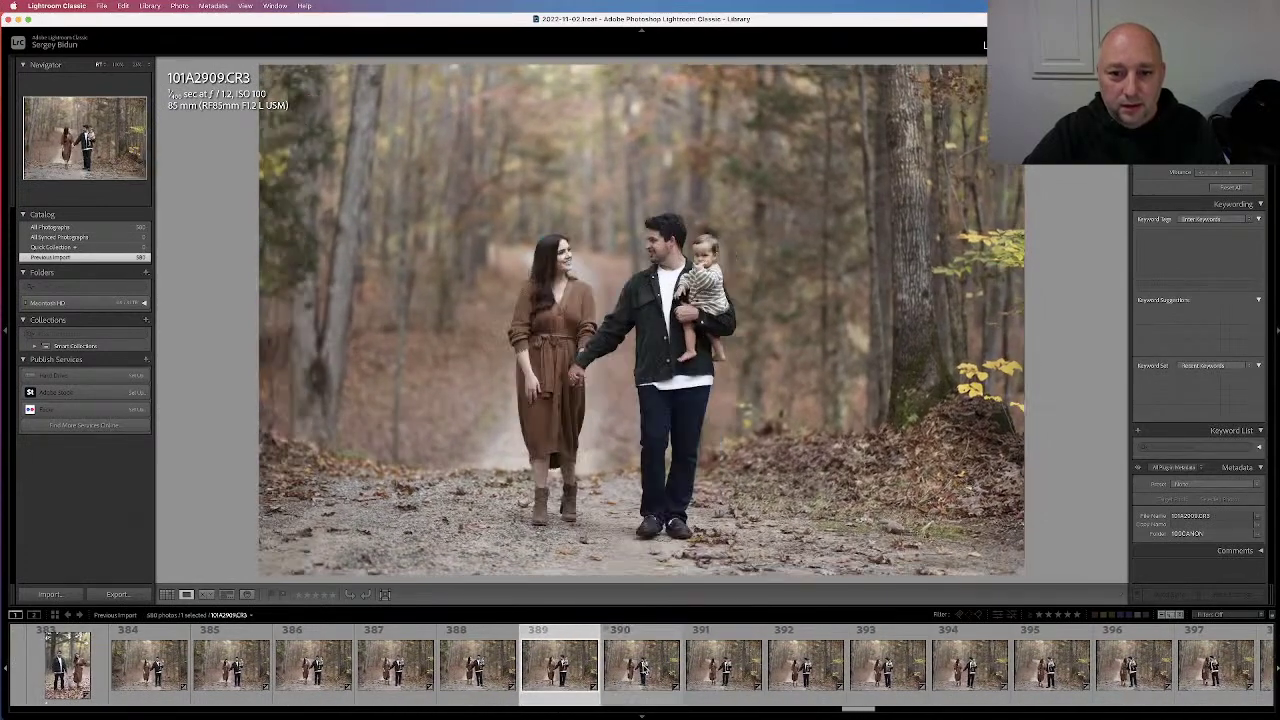
Recheck the forest path frames around 101A2905.CR3 and rate a shot of the parents looking at each other one star
{"action": "key", "text": "Left"}
{"action": "key", "text": "Left"}
{"action": "key", "text": "Left"}
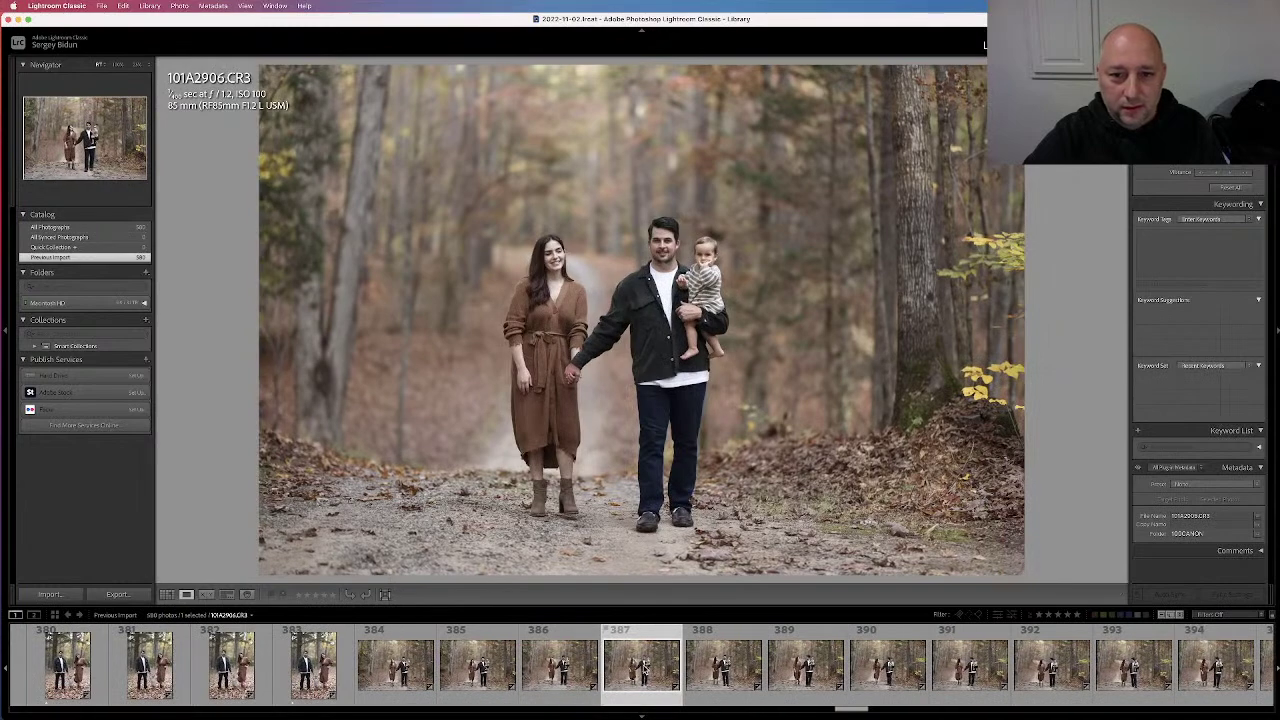
{"action": "key", "text": "Left"}
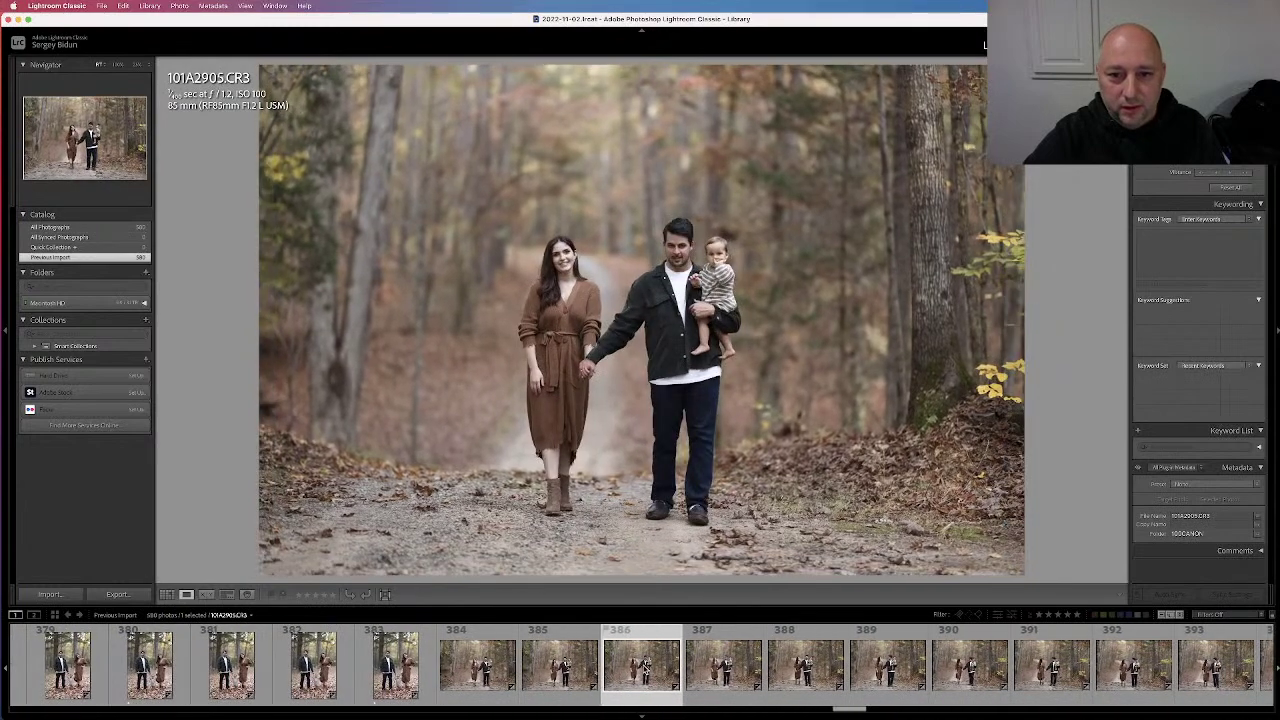
{"action": "key", "text": "Left"}
{"action": "key", "text": "Right"}
{"action": "key", "text": "Right"}
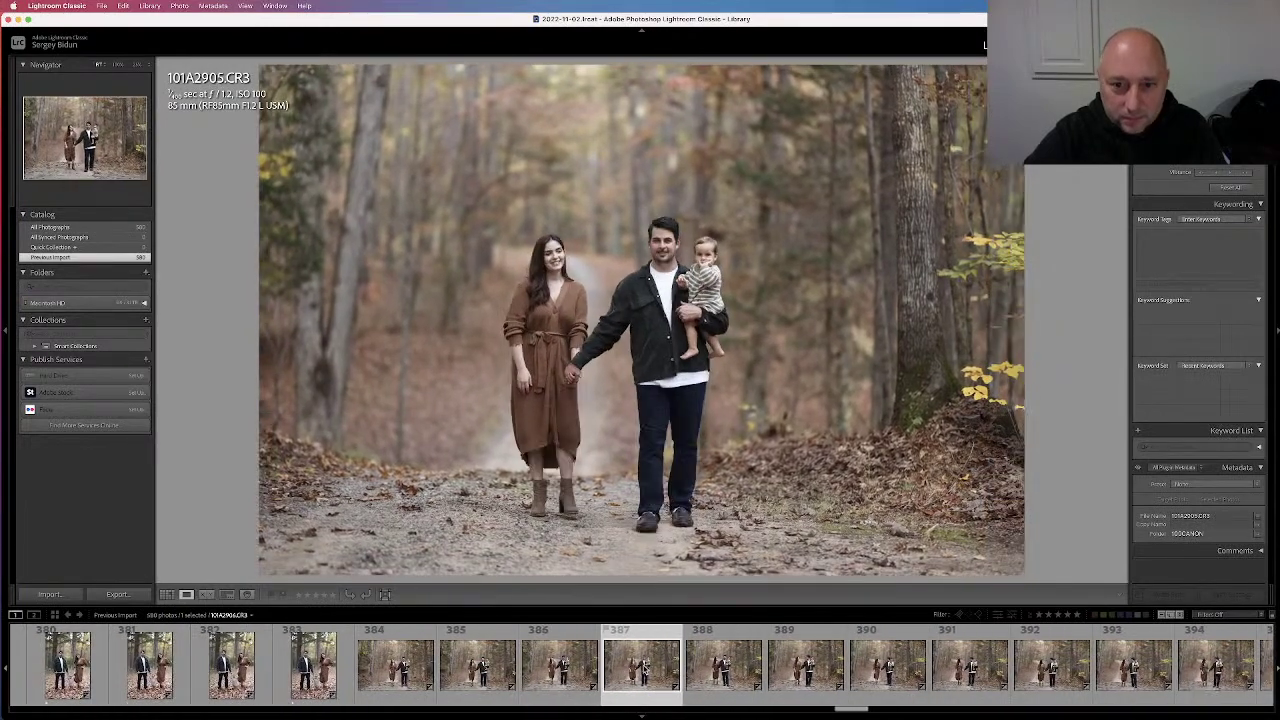
{"action": "key", "text": "Right"}
{"action": "key", "text": "Right"}
{"action": "key", "text": "Right"}
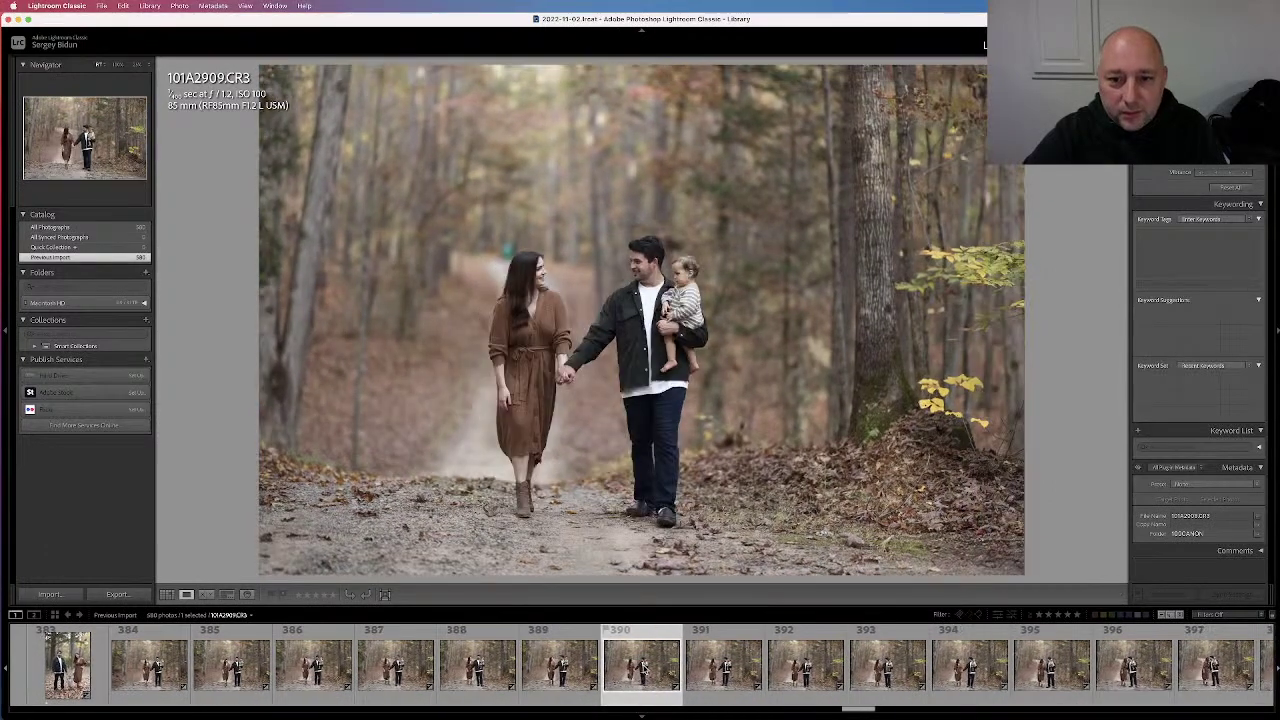
{"action": "key", "text": "Right"}
{"action": "key", "text": "Right"}
{"action": "key", "text": "1"}
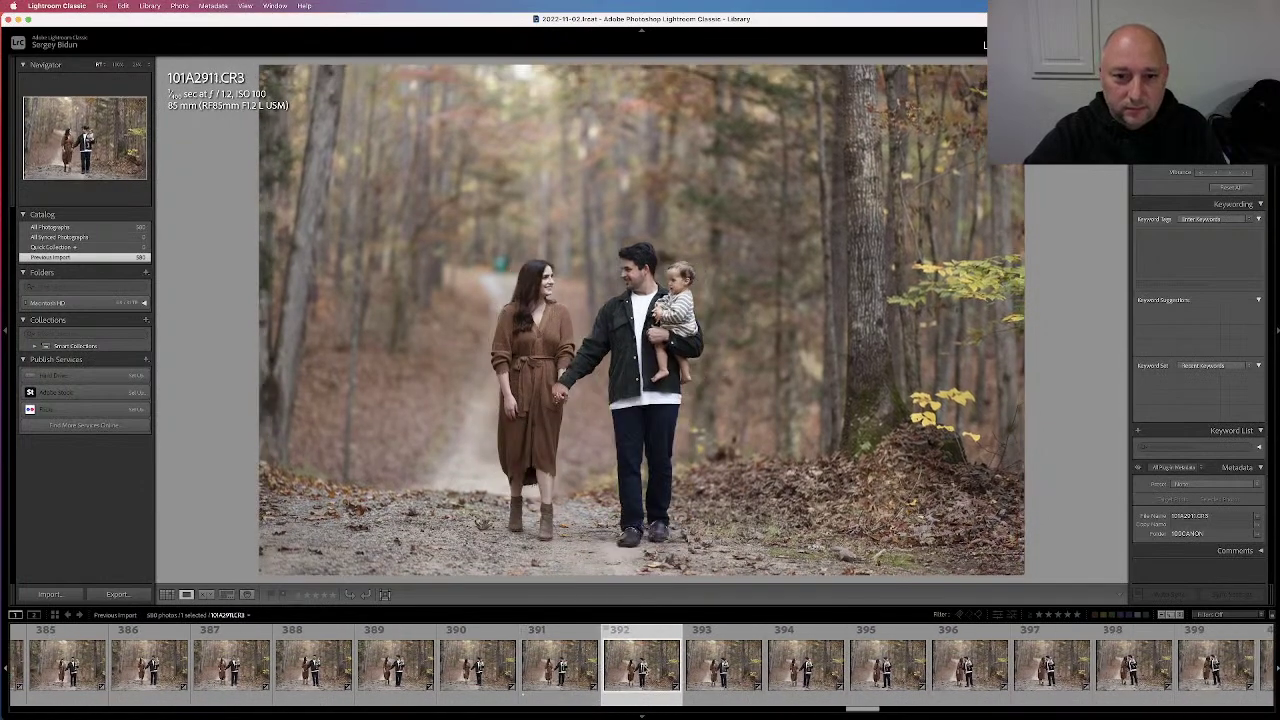
Compare the frames of the couple turning toward each other and kissing on the path, including 101A2914.CR3 and 101A2915.CR3
{"action": "key", "text": "Right"}
{"action": "key", "text": "Right"}
{"action": "key", "text": "Left"}
{"action": "key", "text": "Left"}
{"action": "key", "text": "Right"}
{"action": "key", "text": "Right"}
{"action": "key", "text": "Right"}
{"action": "key", "text": "Right"}
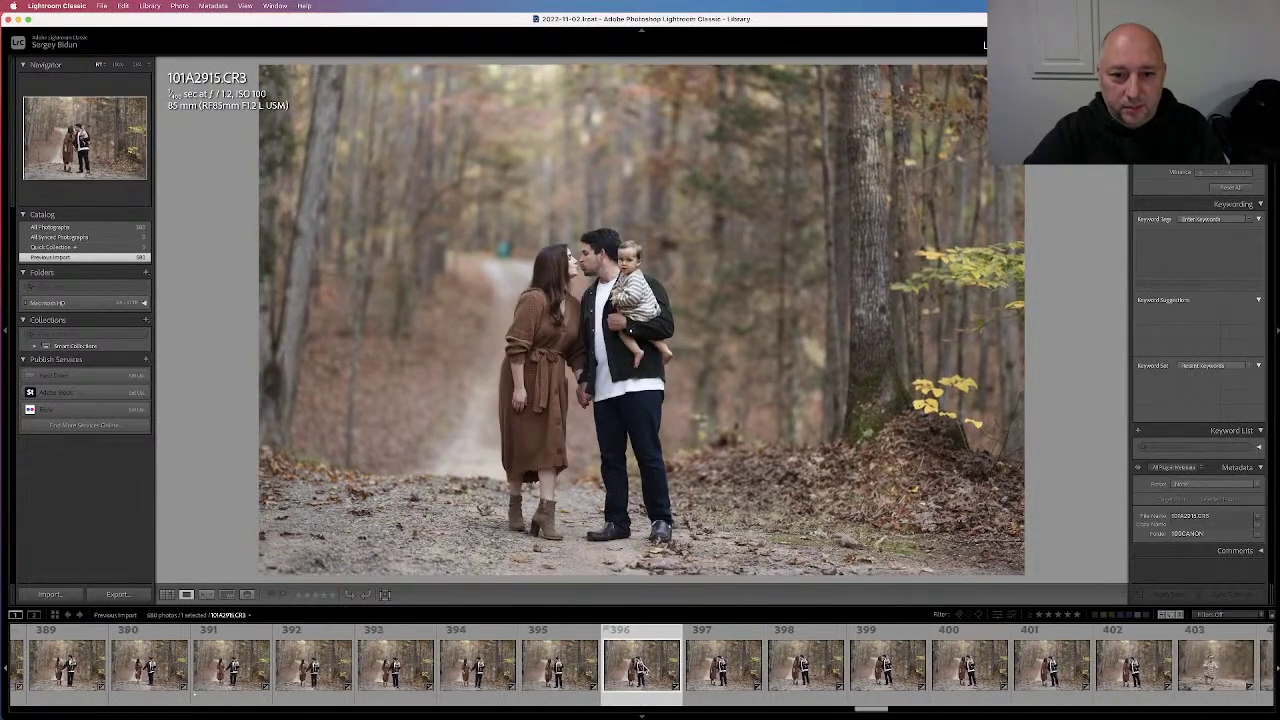
{"action": "key", "text": "Right"}
{"action": "key", "text": "Left"}
{"action": "key", "text": "Left"}
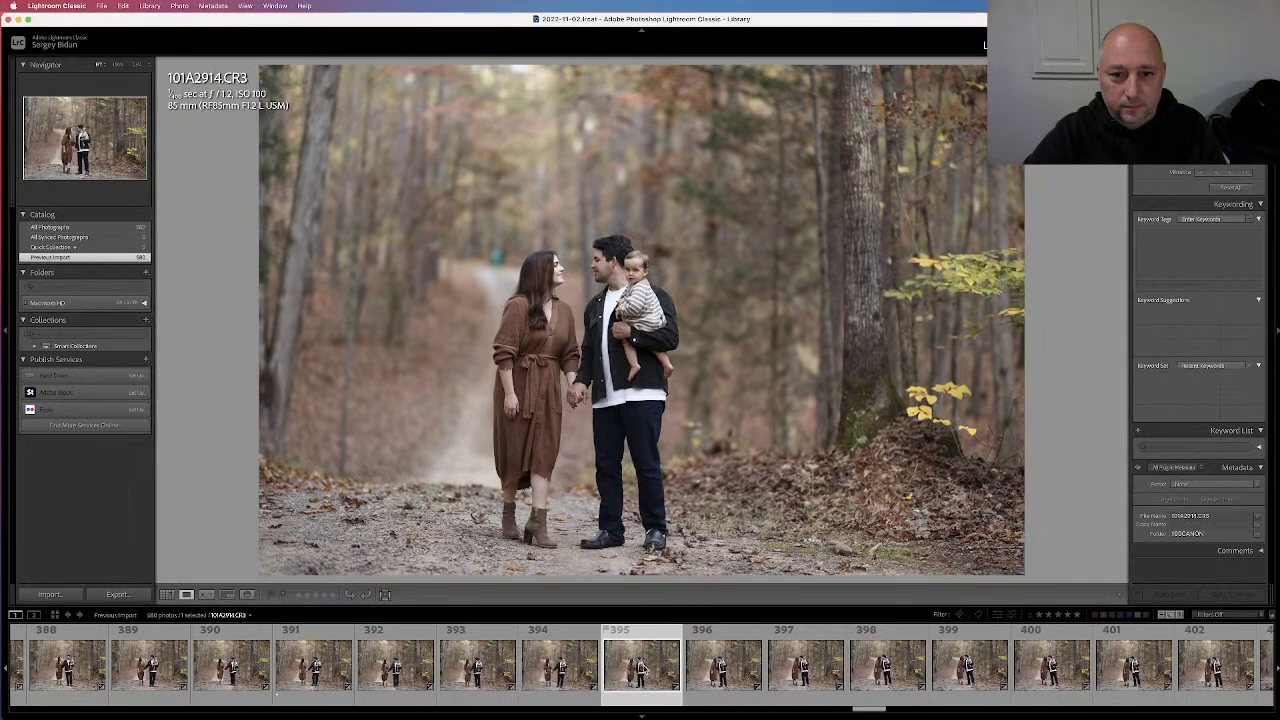
Go through the remaining shots of the couple leaning in to kiss with the baby and rate the chosen one one star
{"action": "key", "text": "Right"}
{"action": "key", "text": "Right"}
{"action": "key", "text": "Right"}
{"action": "key", "text": "Right"}
{"action": "key", "text": "Right"}
{"action": "key", "text": "Right"}
{"action": "key", "text": "Right"}
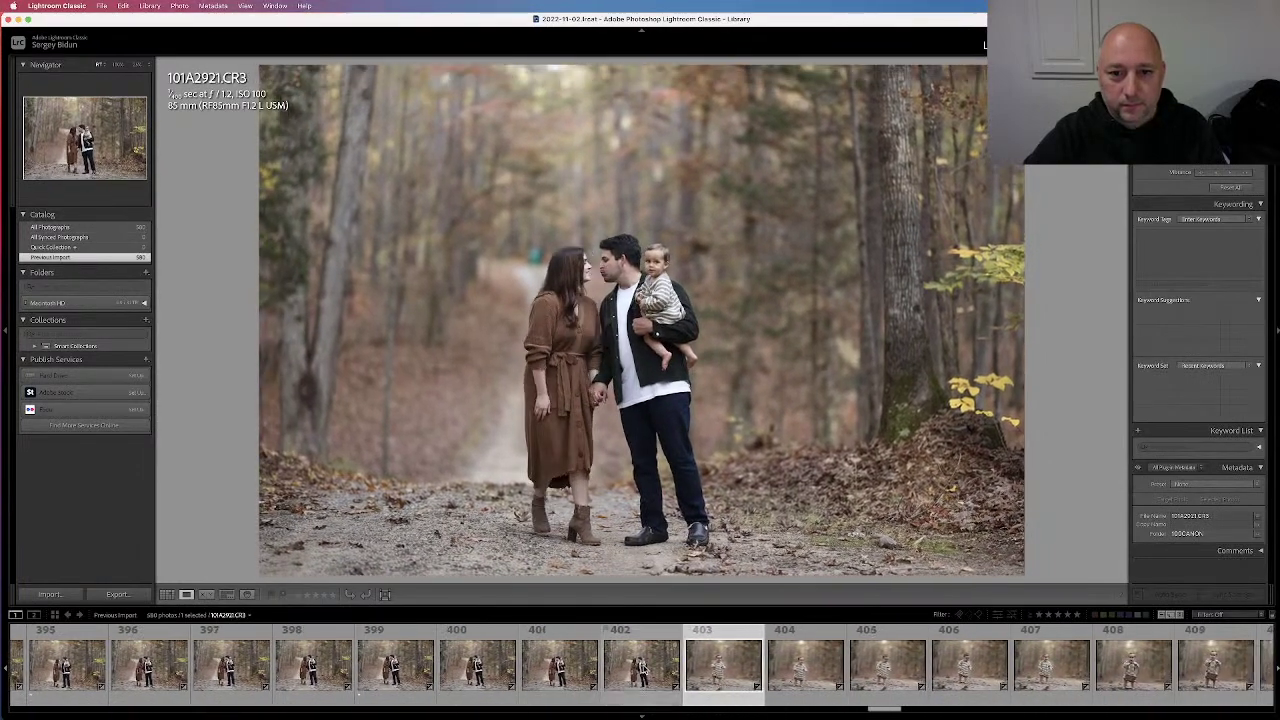
{"action": "key", "text": "Right"}
{"action": "key", "text": "Right"}
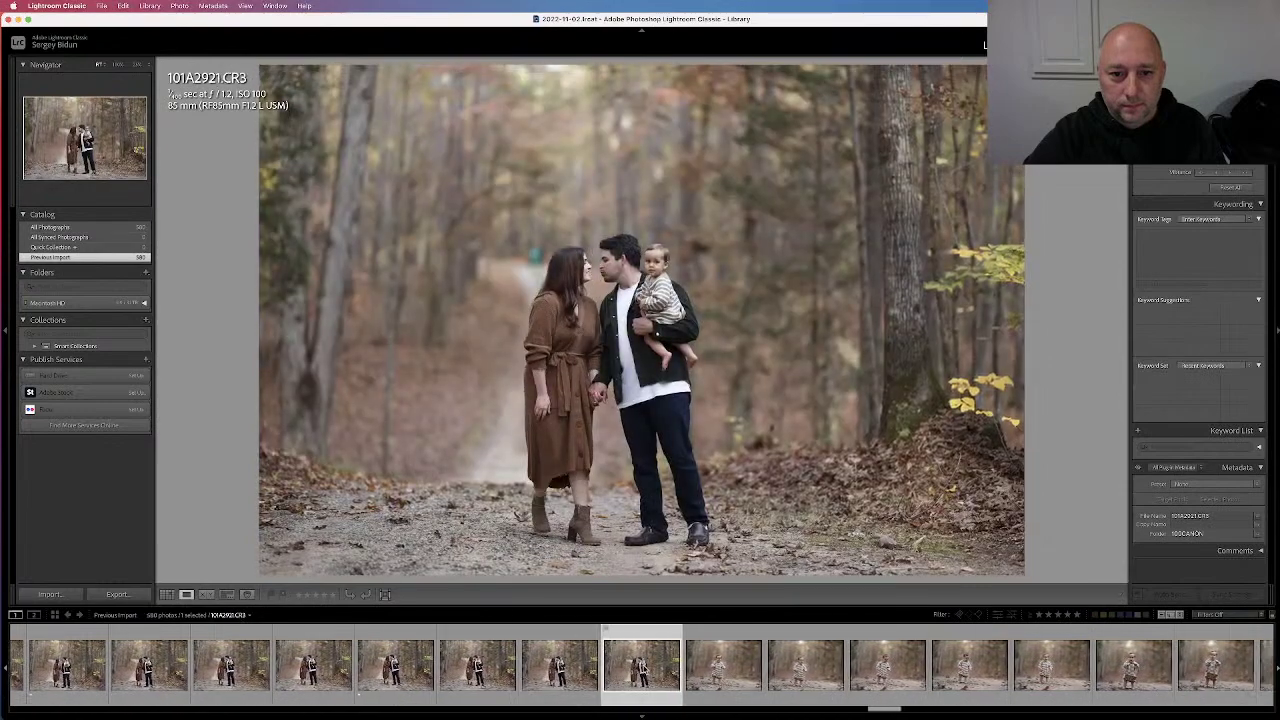
{"action": "key", "text": "Right"}
{"action": "key", "text": "1"}
Move past the last kissing shots and the crying baby frames, and rate a shot of the baby holding the basket one star
{"action": "key", "text": "Right"}
{"action": "key", "text": "Right"}
{"action": "key", "text": "Left"}
{"action": "key", "text": "Left"}
{"action": "key", "text": "Left"}
{"action": "key", "text": "Right"}
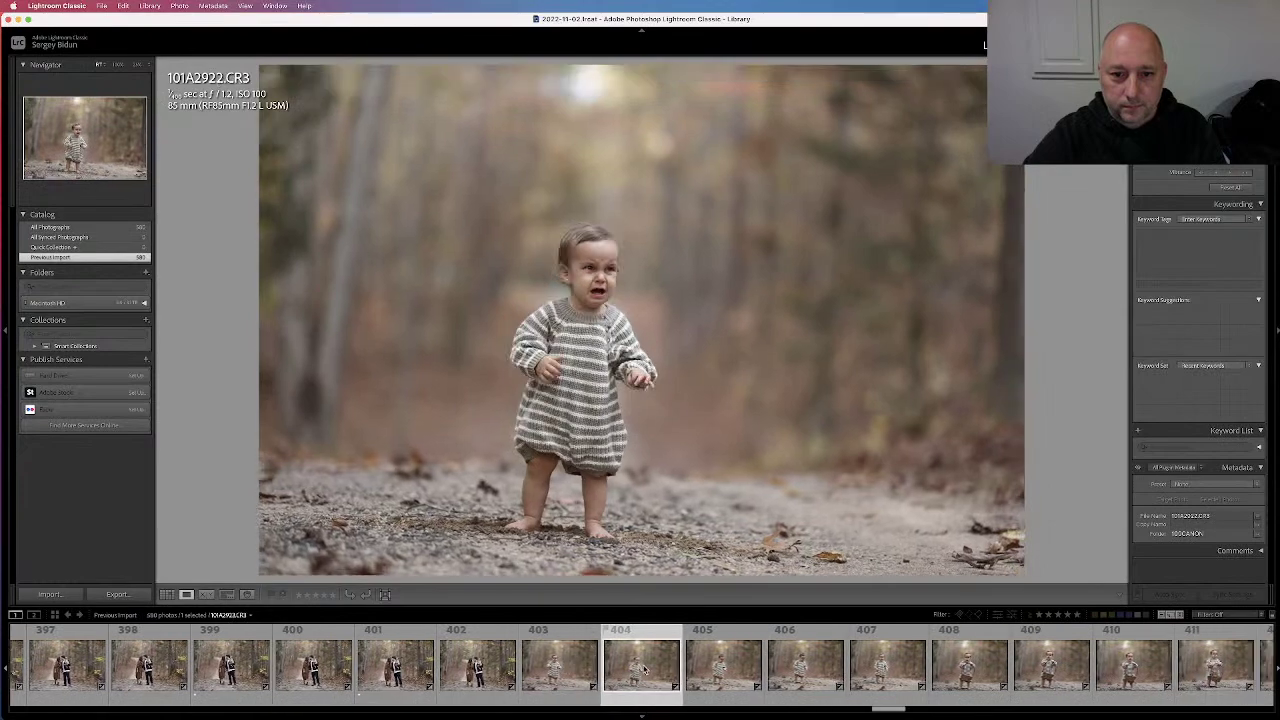
{"action": "key", "text": "Right"}
{"action": "key", "text": "Right"}
{"action": "key", "text": "Right"}
{"action": "key", "text": "Right"}
{"action": "key", "text": "Right"}
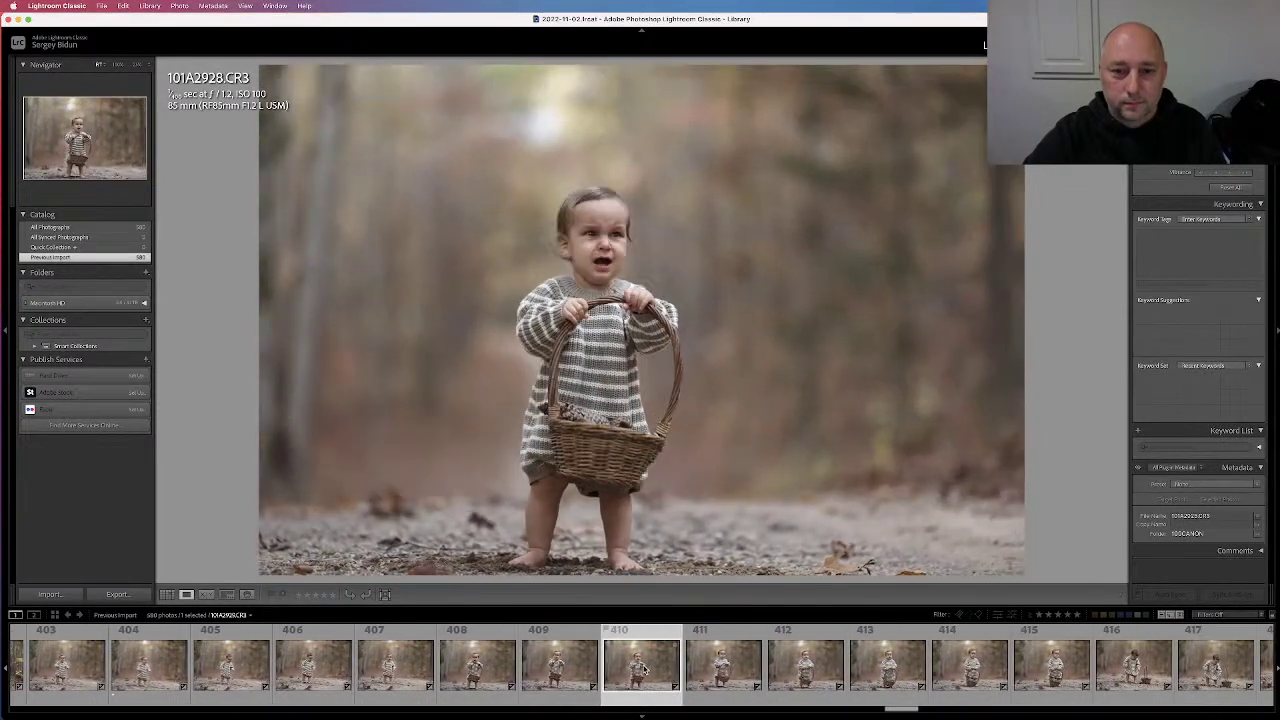
{"action": "key", "text": "1"}
Compare the basket shots of the baby around 101A2930.CR3 and 101A2931.CR3 and rate the chosen one one star
{"action": "key", "text": "Right"}
{"action": "key", "text": "Right"}
{"action": "key", "text": "Right"}
{"action": "key", "text": "Right"}
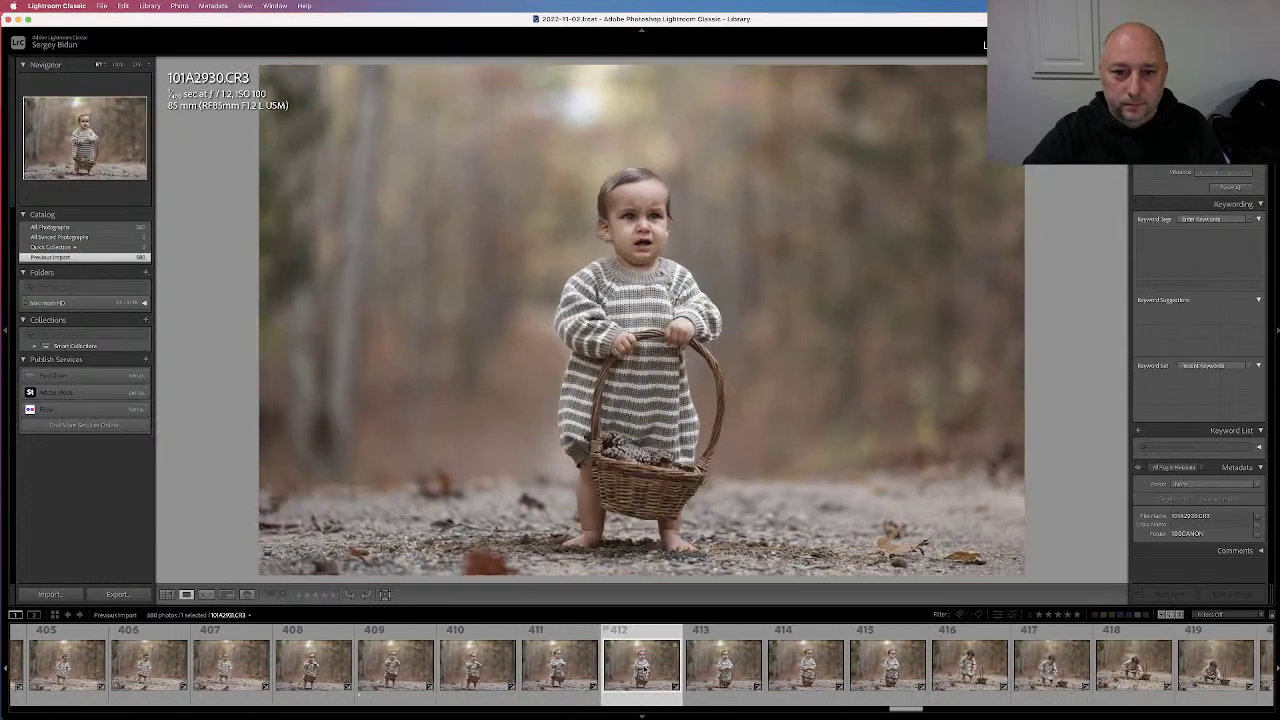
{"action": "key", "text": "Left"}
{"action": "key", "text": "Right"}
{"action": "key", "text": "Left"}
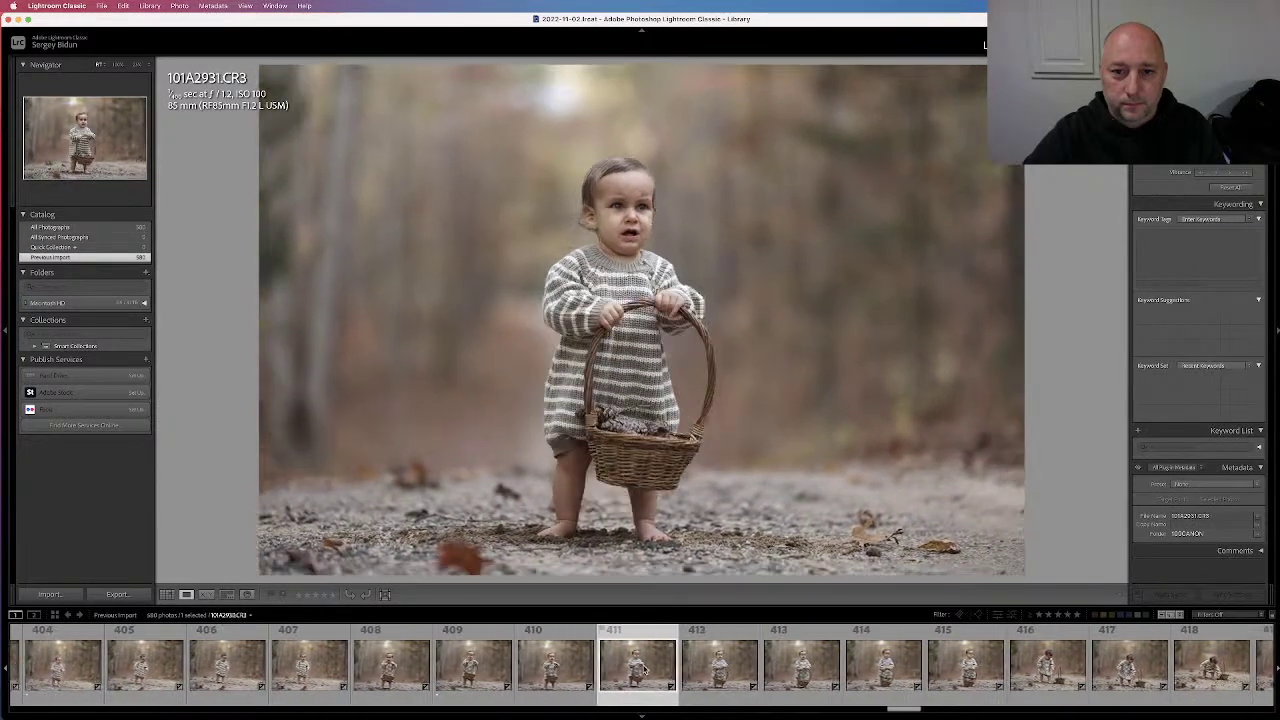
{"action": "key", "text": "Right"}
{"action": "key", "text": "Right"}
{"action": "key", "text": "Right"}
{"action": "key", "text": "Left"}
{"action": "key", "text": "1"}
Rate 101A2937.CR3, with the baby looking down beside the basket, one star
{"action": "key", "text": "Right"}
{"action": "key", "text": "Right"}
{"action": "key", "text": "Right"}
{"action": "key", "text": "Left"}
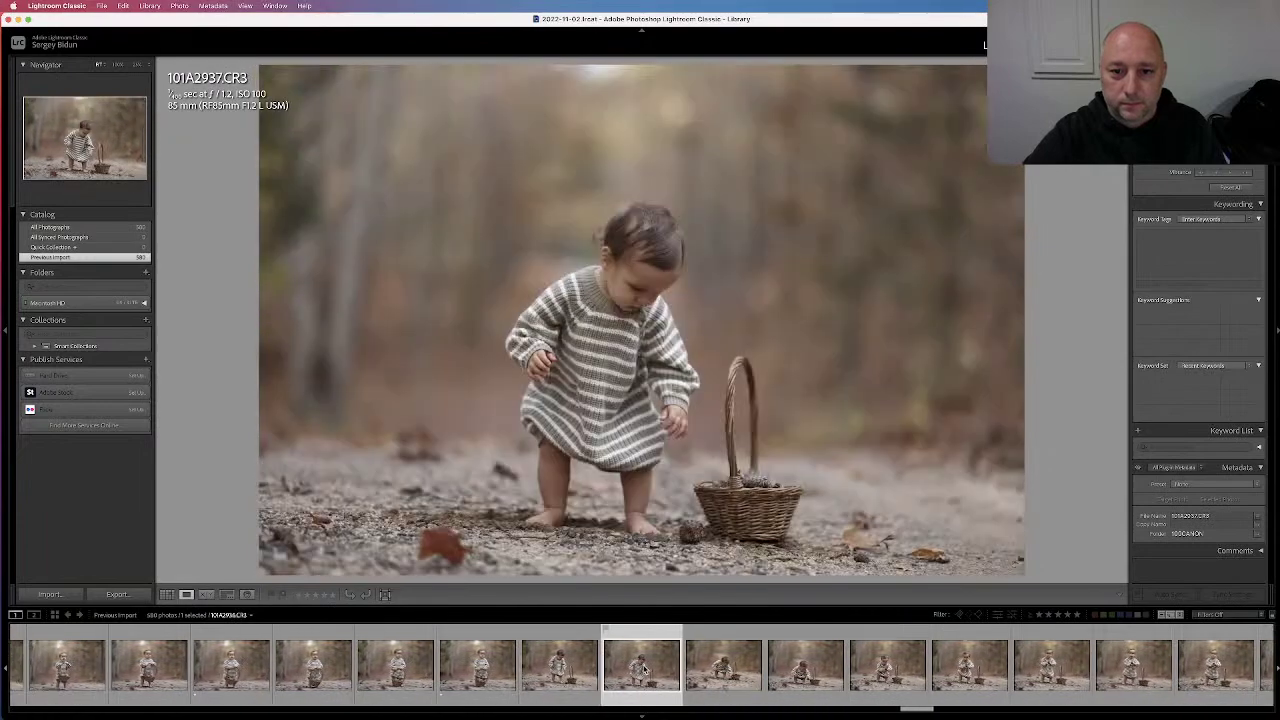
{"action": "key", "text": "1"}
Compare the shots of the baby holding a pine cone beside the basket and rate 101A2943.CR3 one star
{"action": "key", "text": "Right"}
{"action": "key", "text": "Right"}
{"action": "key", "text": "Right"}
{"action": "key", "text": "Right"}
{"action": "key", "text": "Right"}
{"action": "key", "text": "Right"}
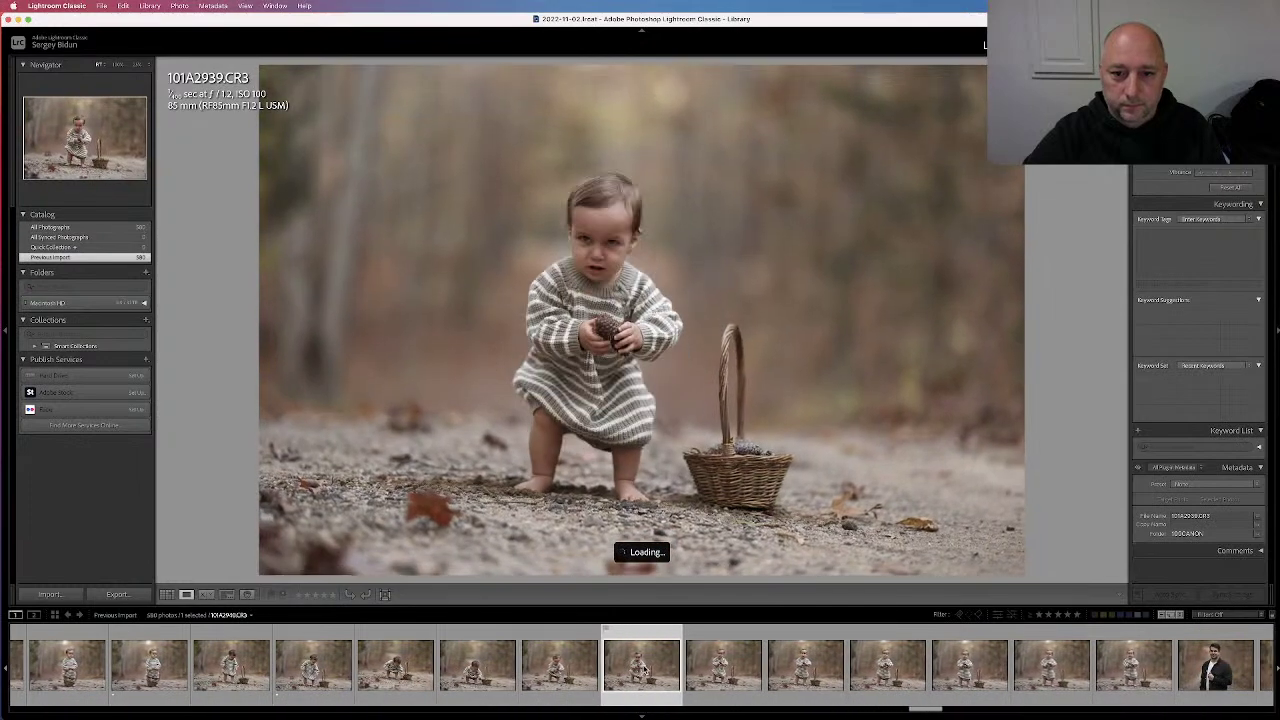
{"action": "key", "text": "Right"}
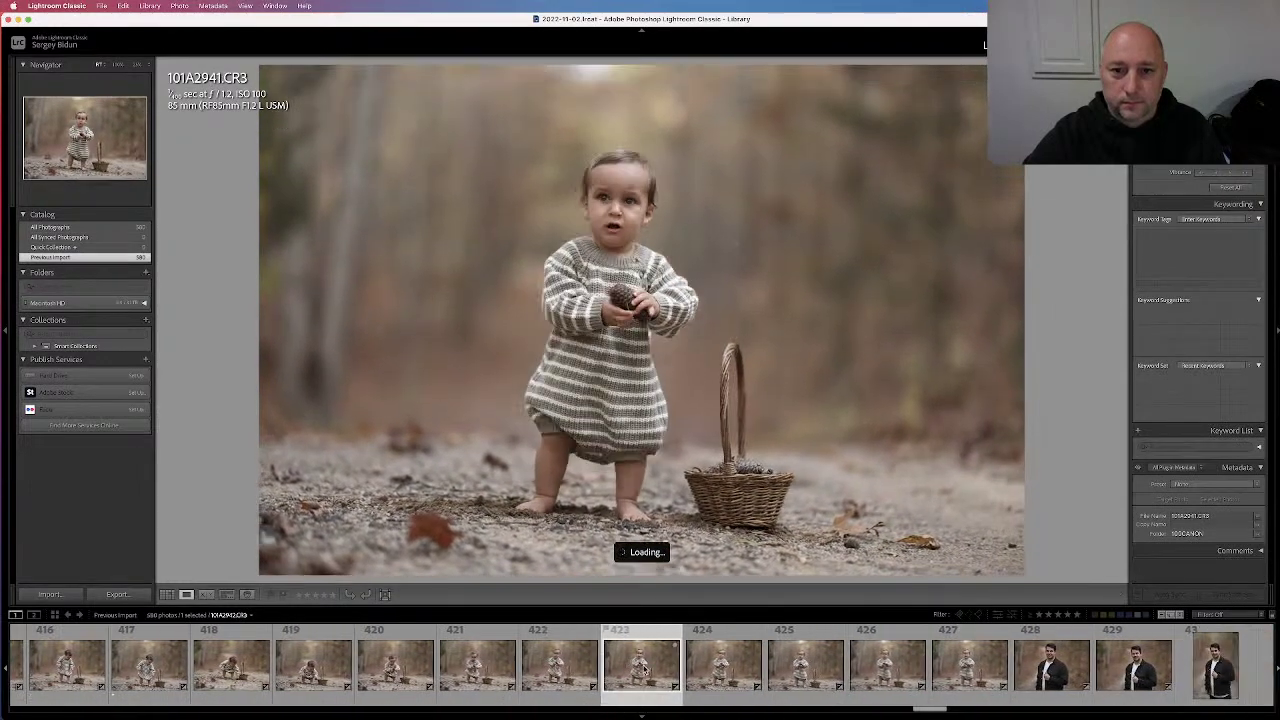
{"action": "key", "text": "Left"}
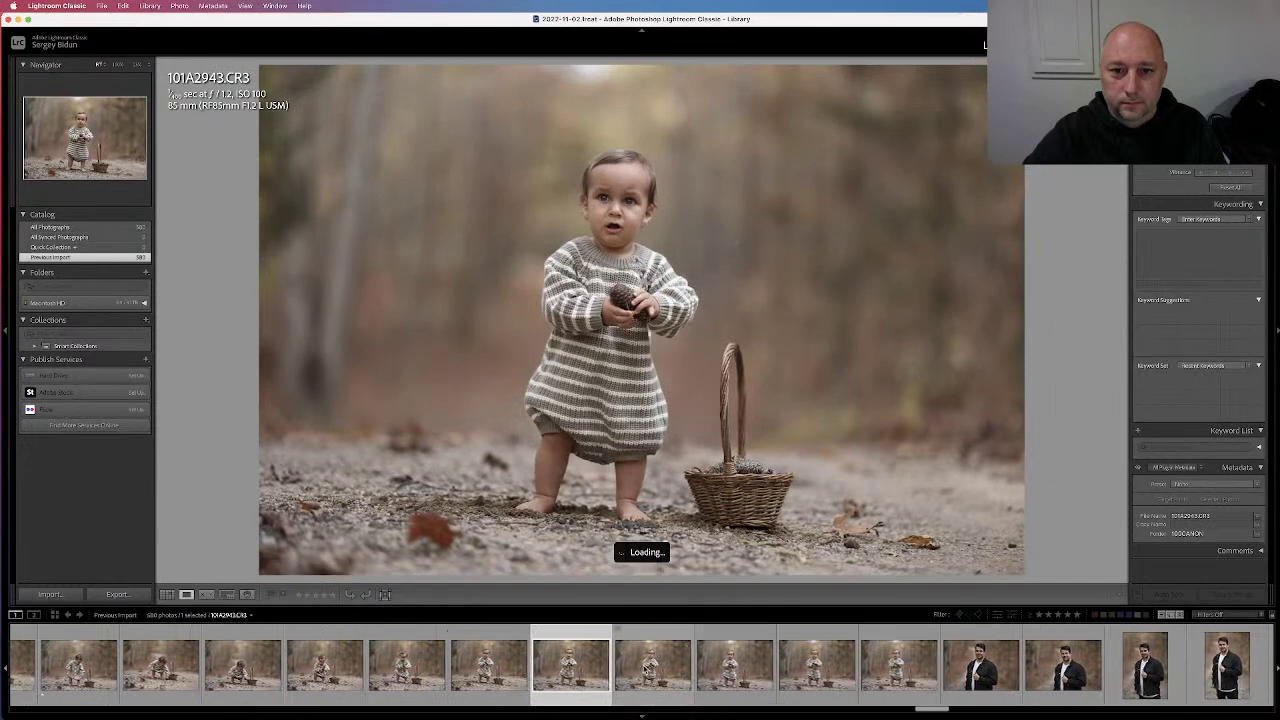
{"action": "key", "text": "Right"}
{"action": "key", "text": "1"}
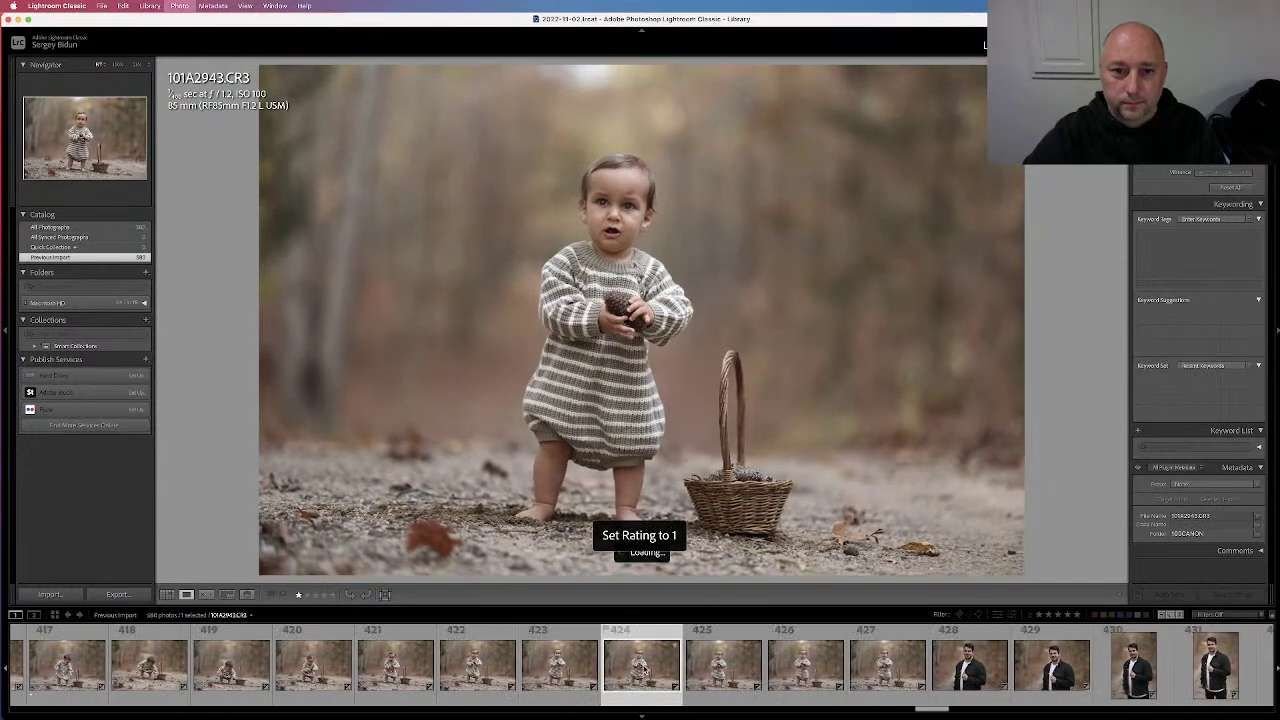
Examine the remaining pine cone shots of the baby, including 101A2944.CR3, up to the first portraits of the father
{"action": "key", "text": "Right"}
{"action": "key", "text": "Right"}
{"action": "key", "text": "Left"}
{"action": "key", "text": "Right"}
{"action": "key", "text": "Left"}
{"action": "key", "text": "Right"}
{"action": "key", "text": "Right"}
{"action": "key", "text": "Right"}
{"action": "key", "text": "Right"}
{"action": "key", "text": "Right"}
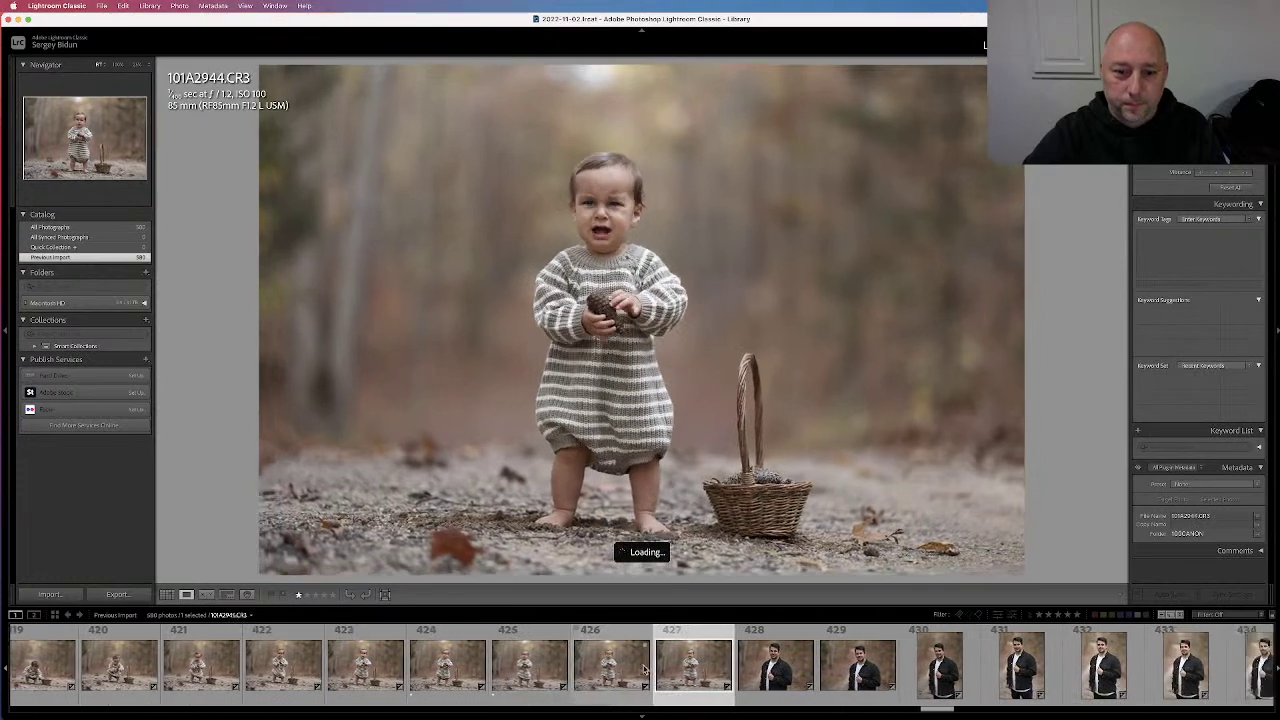
{"action": "key", "text": "Left"}
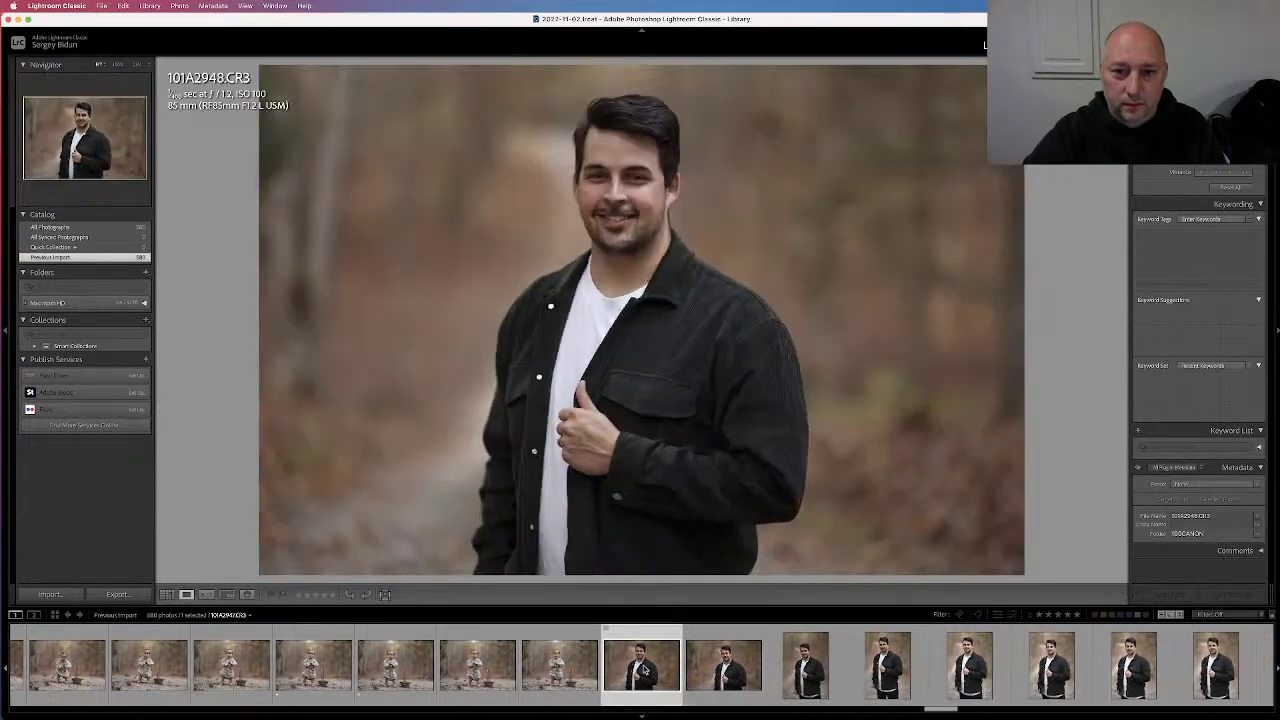
Look through the first portraits of the father in the dark jacket and rate 101A2950.CR3 one star
{"action": "key", "text": "Left"}
{"action": "key", "text": "Right"}
{"action": "key", "text": "Right"}
{"action": "key", "text": "Right"}
{"action": "key", "text": "1"}
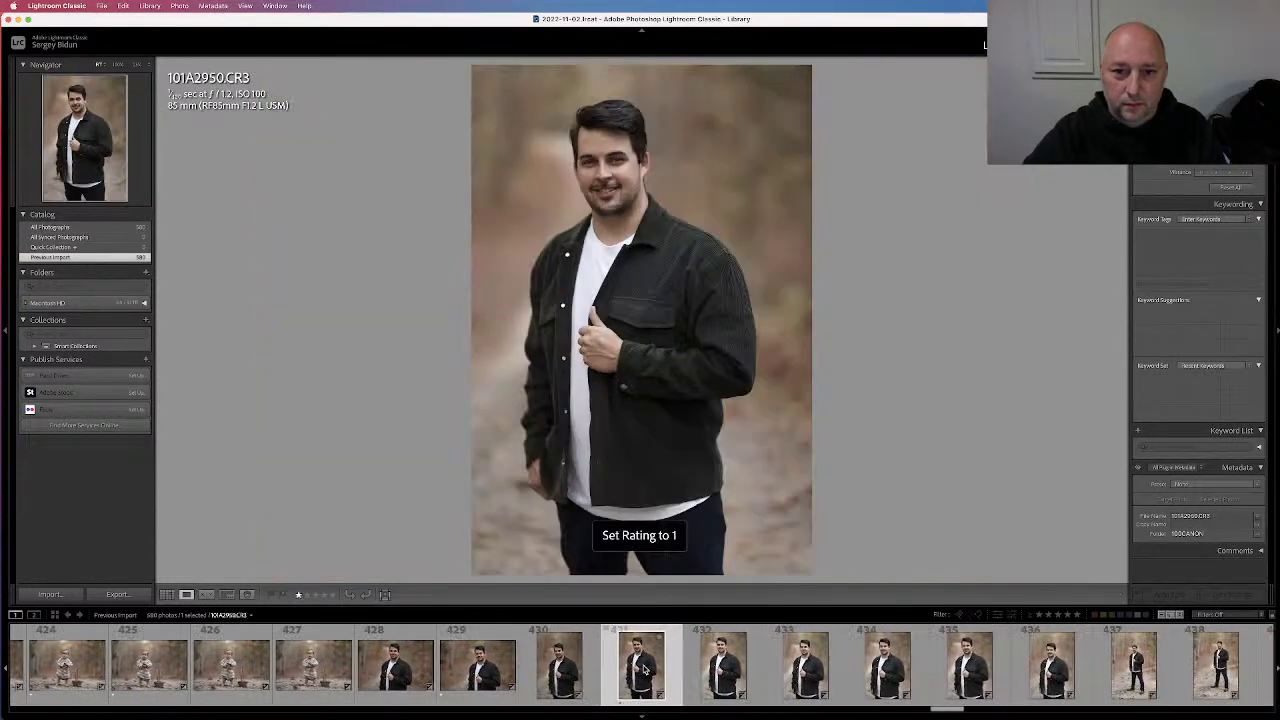
Compare the father's vertical portrait 101A2950.CR3 with 101A2951.CR3 and the frames next to them
{"action": "key", "text": "Right"}
{"action": "key", "text": "Right"}
{"action": "key", "text": "Left"}
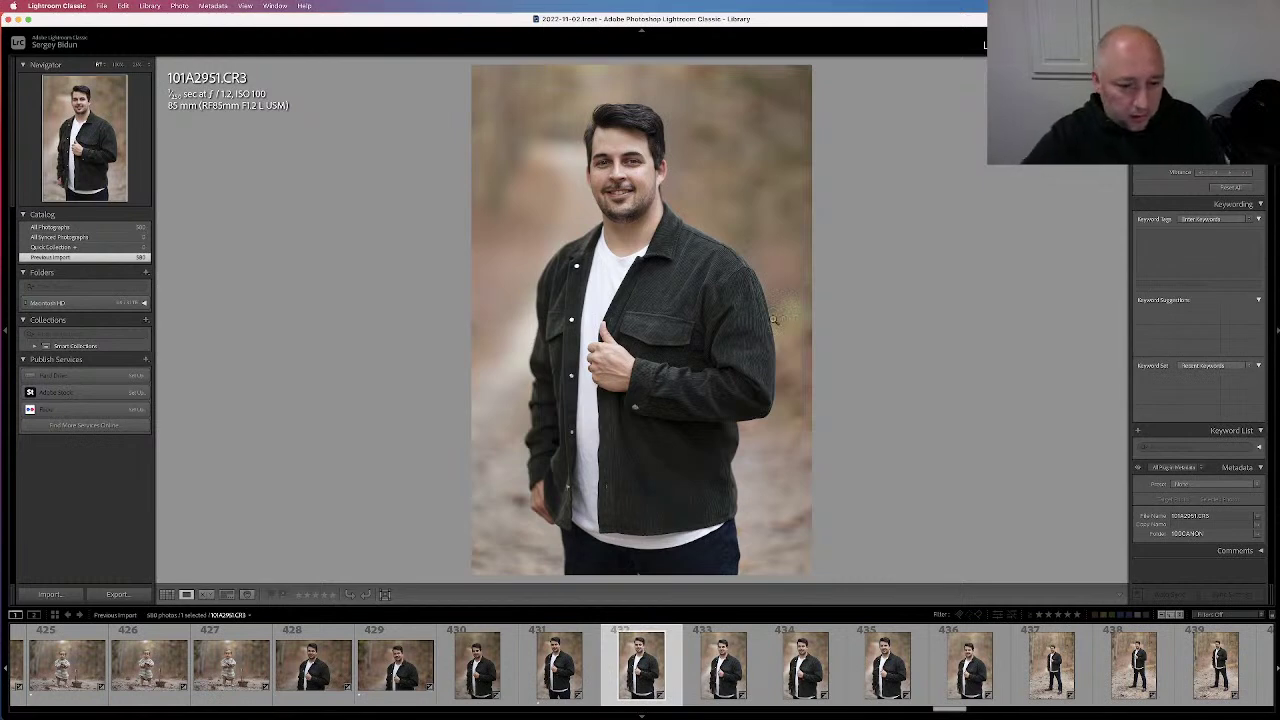
{"action": "key", "text": "Left"}
{"action": "key", "text": "Right"}
{"action": "key", "text": "Left"}
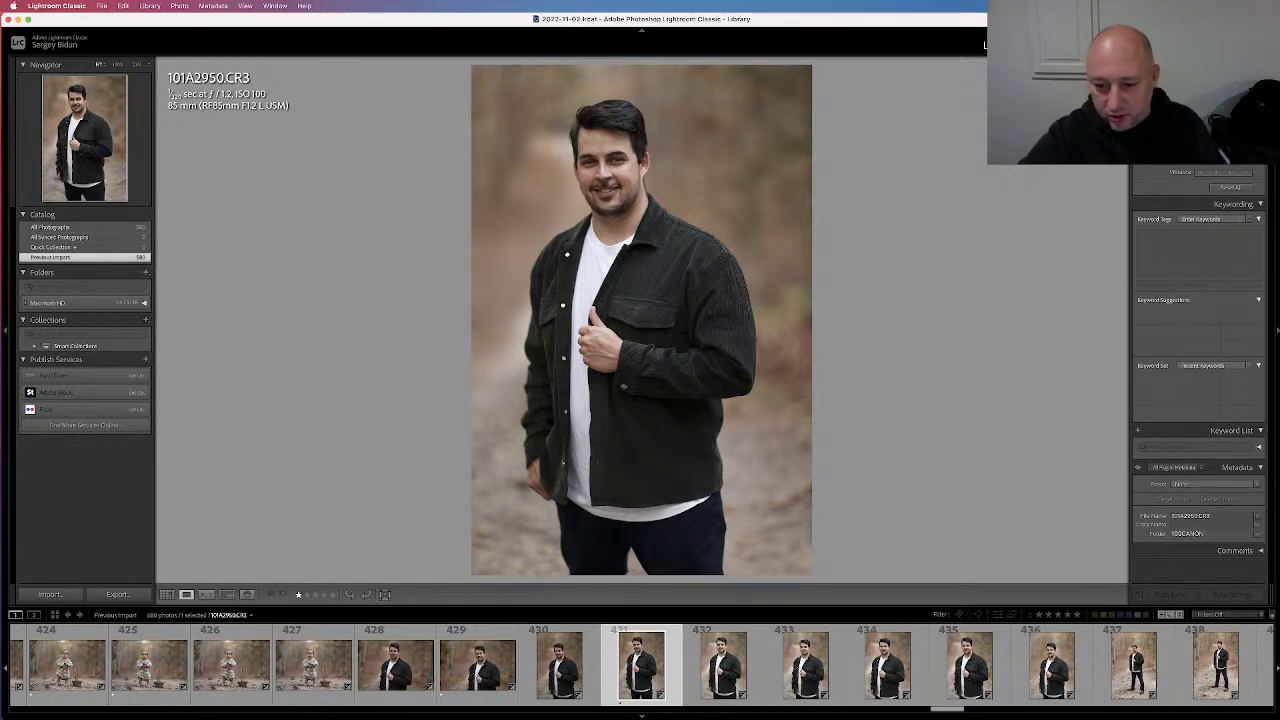
{"action": "key", "text": "Left"}
{"action": "key", "text": "Right"}
{"action": "key", "text": "Right"}
{"action": "key", "text": "Right"}
{"action": "key", "text": "Right"}
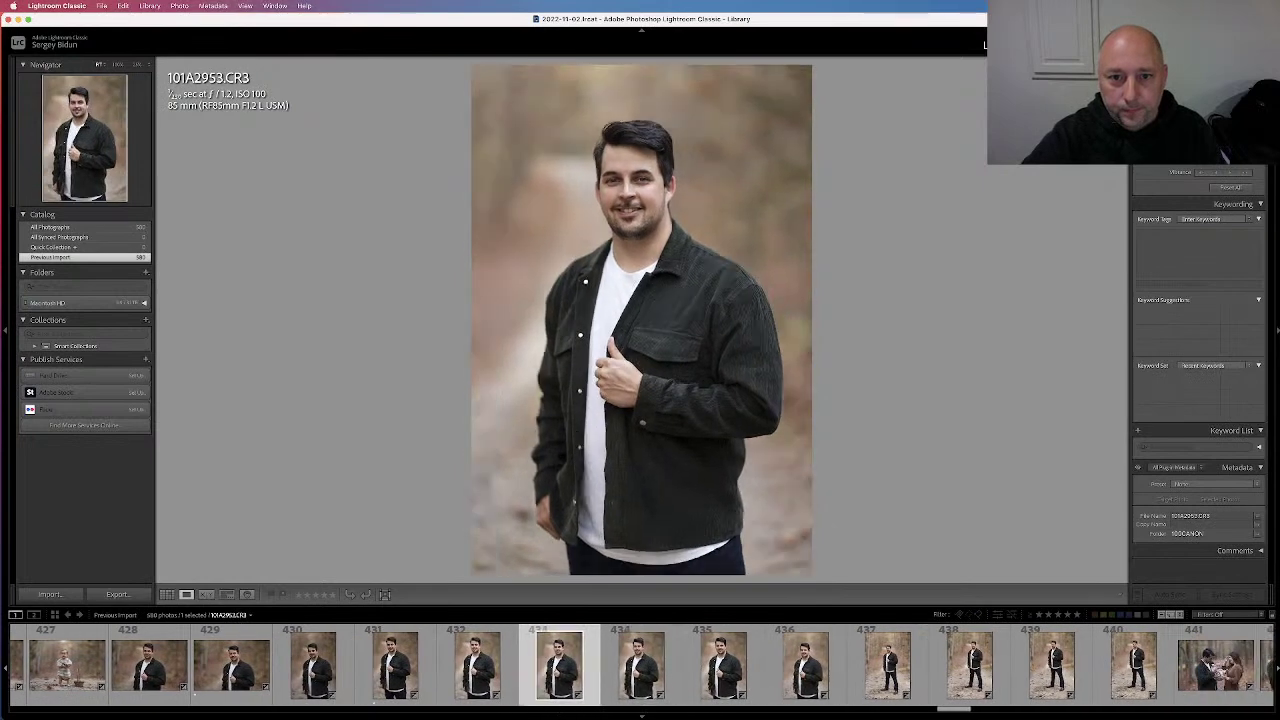
Compare the father's closer vertical portraits 101A2953.CR3 and 101A2954.CR3 for the better expression
{"action": "key", "text": "Right"}
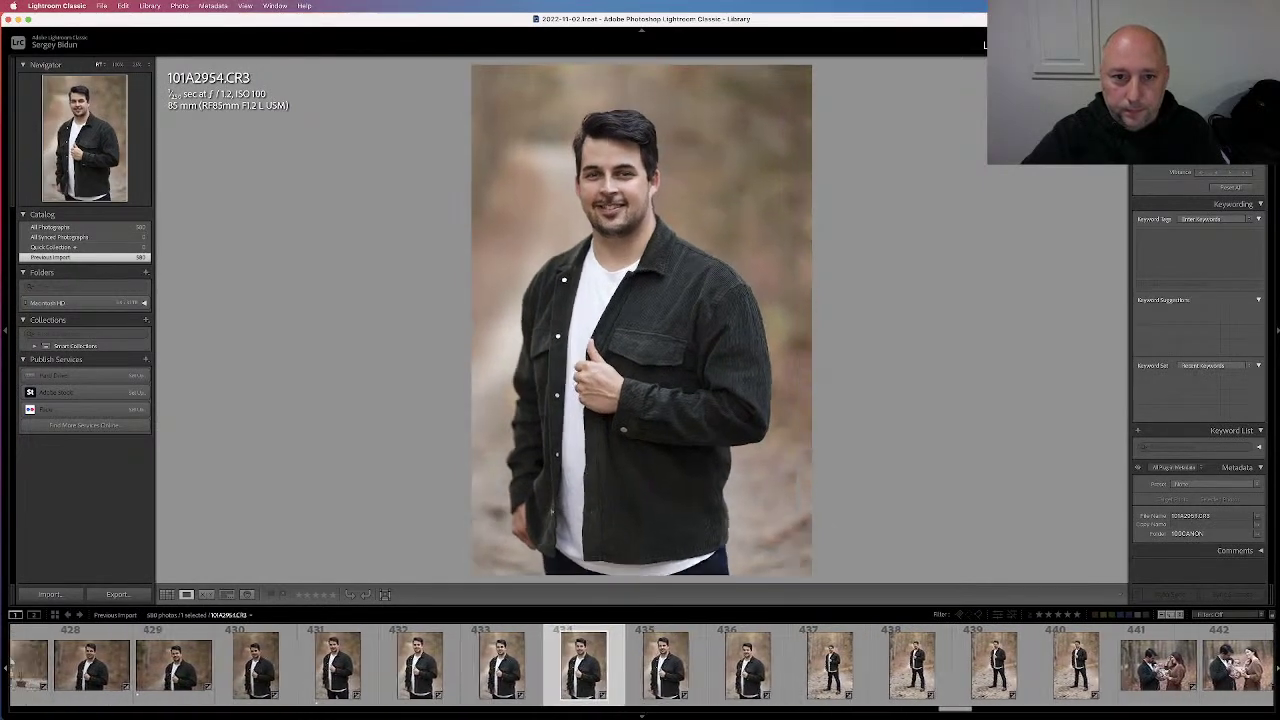
{"action": "key", "text": "Right"}
{"action": "key", "text": "Left"}
{"action": "key", "text": "Right"}
{"action": "key", "text": "Left"}
{"action": "key", "text": "Left"}
{"action": "key", "text": "Right"}
{"action": "key", "text": "Left"}
{"action": "key", "text": "Right"}
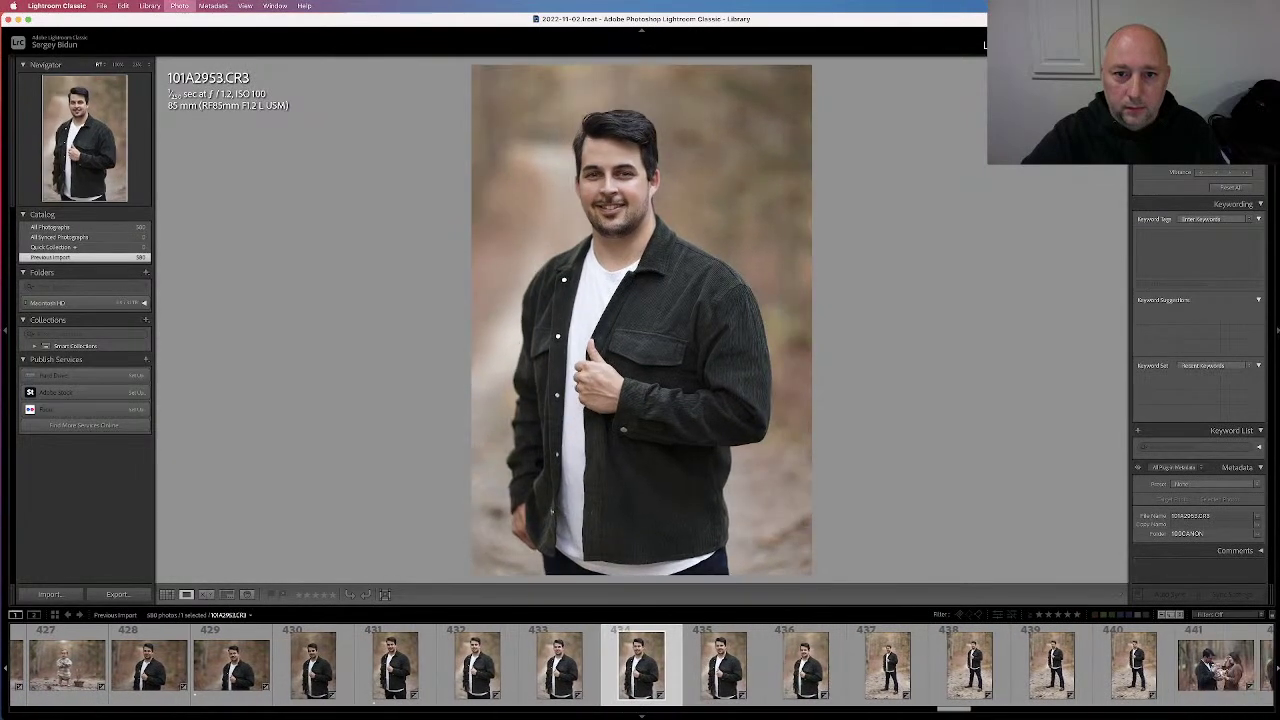
{"action": "key", "text": "Right"}
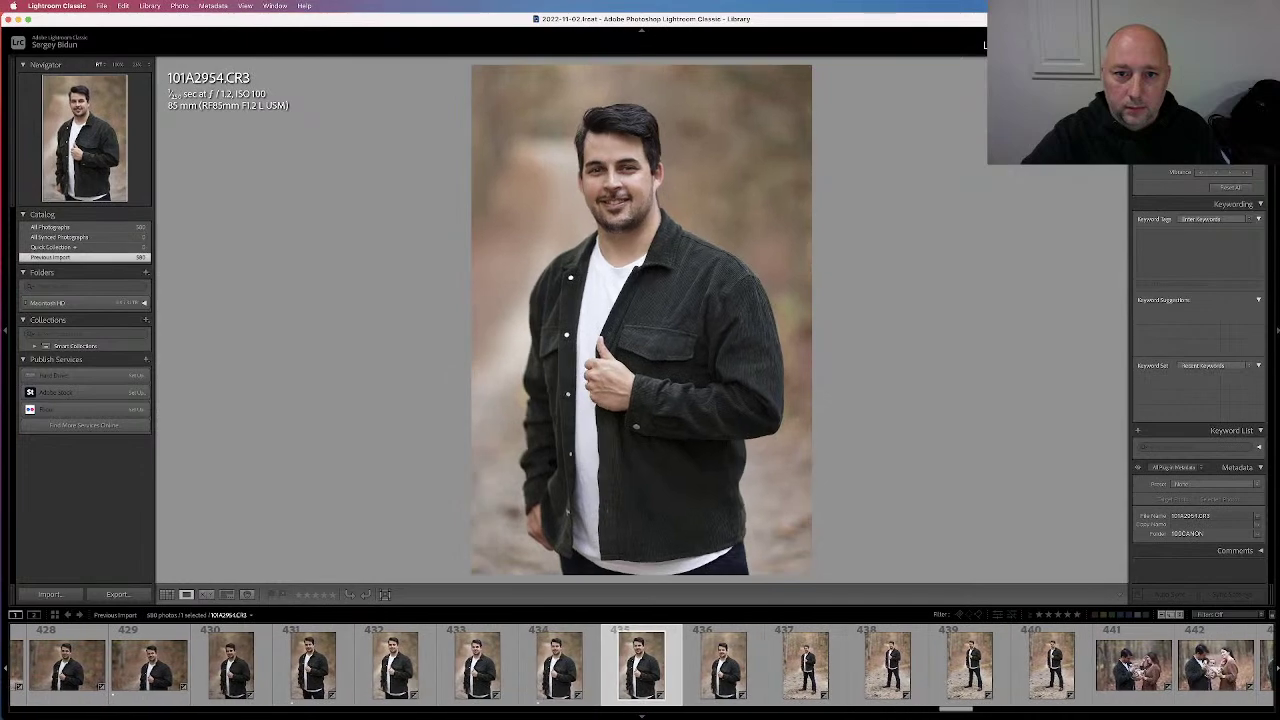
Try a one-star rating on portrait 101A2953.CR3 after checking the frames that follow it, and clear the rating
{"action": "key", "text": "Right"}
{"action": "key", "text": "Right"}
{"action": "key", "text": "Left"}
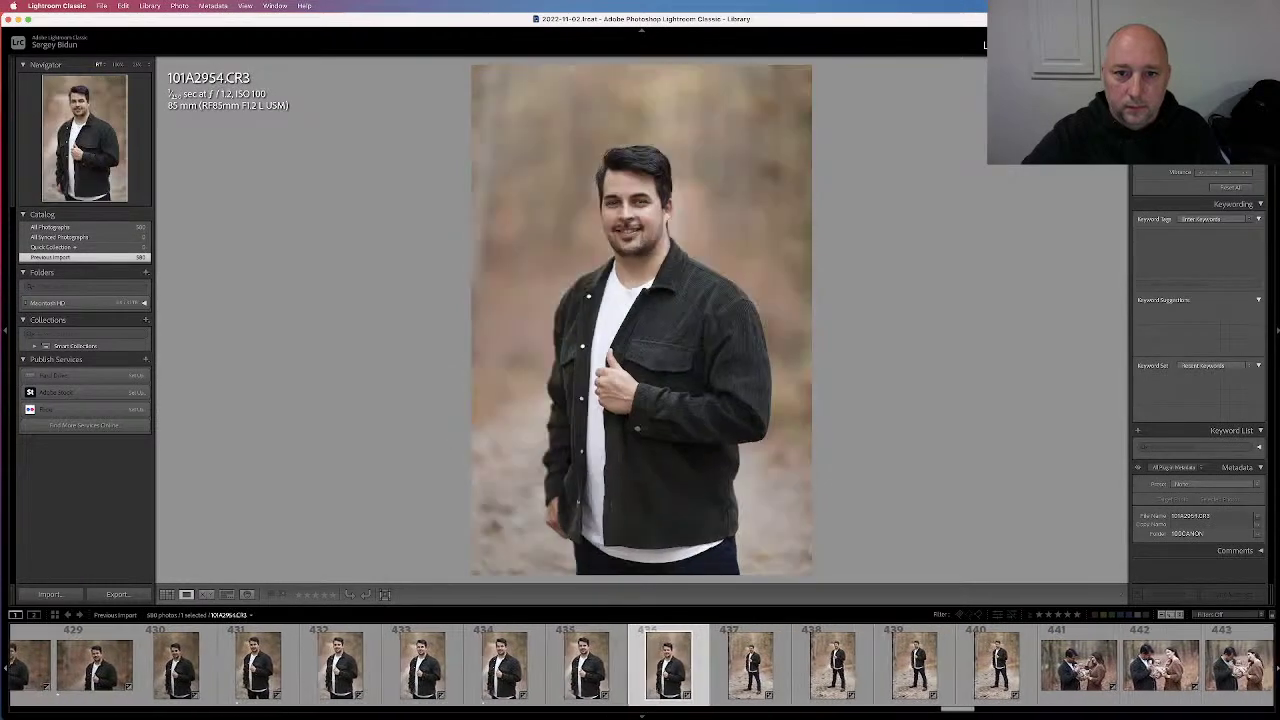
{"action": "key", "text": "Left"}
{"action": "key", "text": "Left"}
{"action": "key", "text": "Left"}
{"action": "key", "text": "1"}
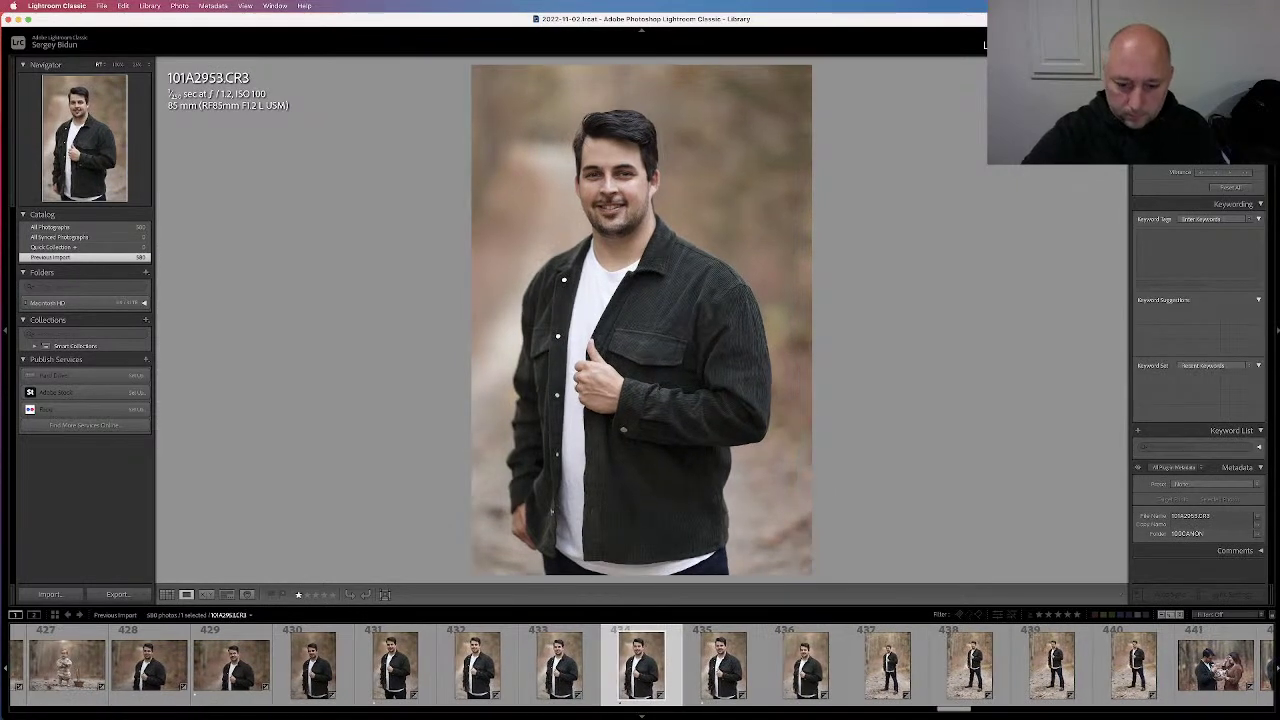
{"action": "key", "text": "0"}
Recheck the father's vertical portraits on both sides of 101A2953.CR3, up to the full-length shot 101A2956.CR3
{"action": "key", "text": "Left"}
{"action": "key", "text": "Left"}
{"action": "key", "text": "Right"}
{"action": "key", "text": "Left"}
{"action": "key", "text": "Right"}
{"action": "key", "text": "Left"}
{"action": "key", "text": "Right"}
{"action": "key", "text": "Right"}
{"action": "key", "text": "Right"}
{"action": "key", "text": "Right"}
{"action": "key", "text": "Right"}
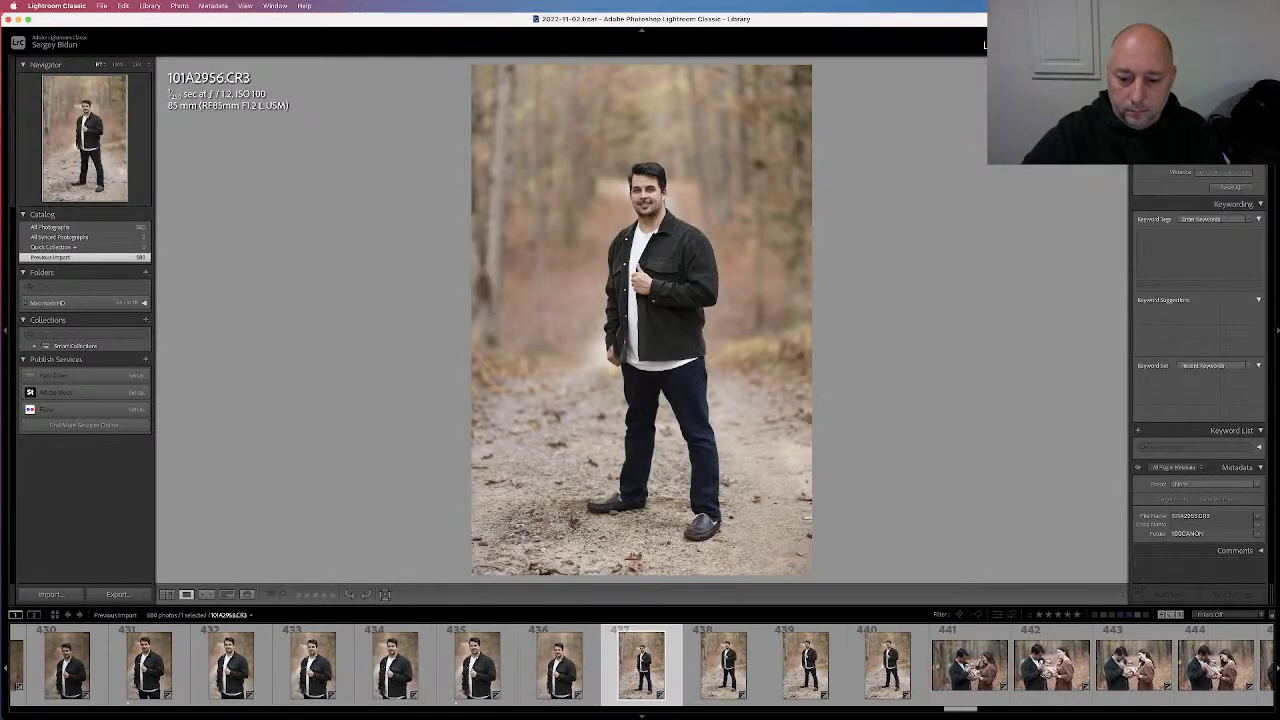
Go through the full-length portraits of the father on the path and rate the last one one star
{"action": "key", "text": "Right"}
{"action": "key", "text": "Right"}
{"action": "key", "text": "Right"}
{"action": "key", "text": "Right"}
{"action": "key", "text": "Left"}
{"action": "key", "text": "1"}
Compare the shots of the parents playing with the baby in the father's arms around 101A2966.CR3 and rate the best one one star
{"action": "key", "text": "Right"}
{"action": "key", "text": "Right"}
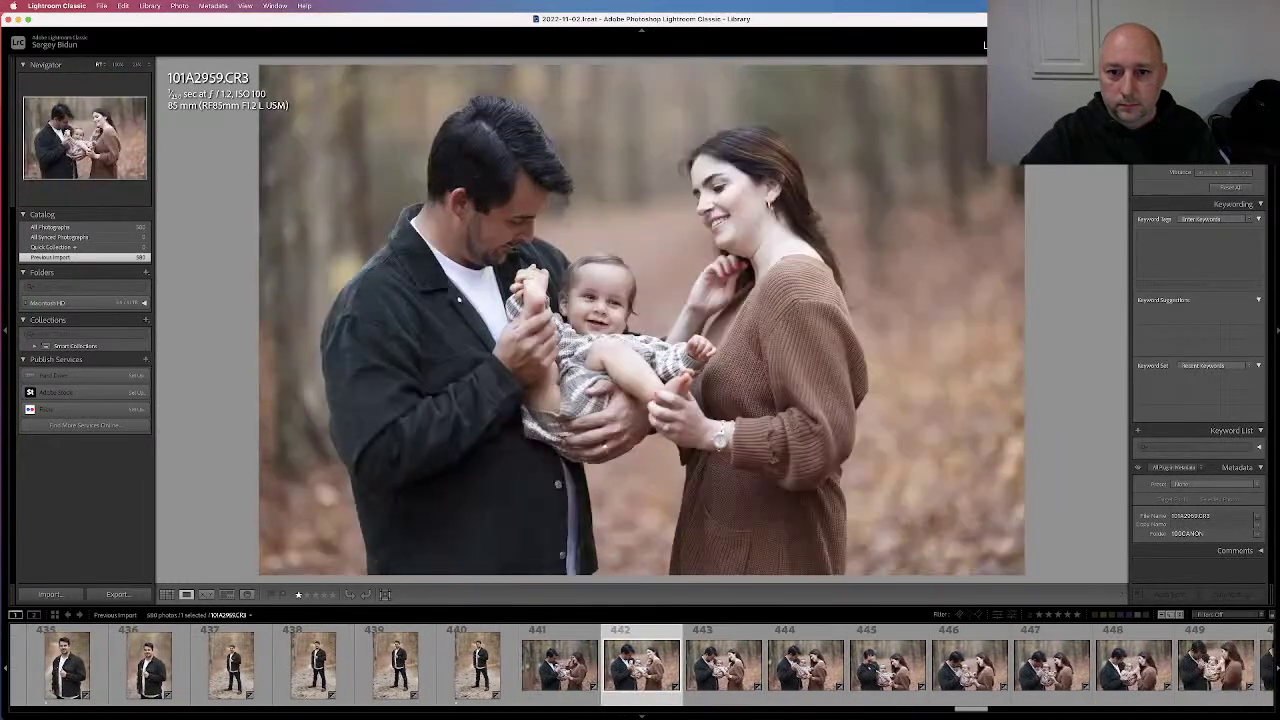
{"action": "key", "text": "Right"}
{"action": "key", "text": "Right"}
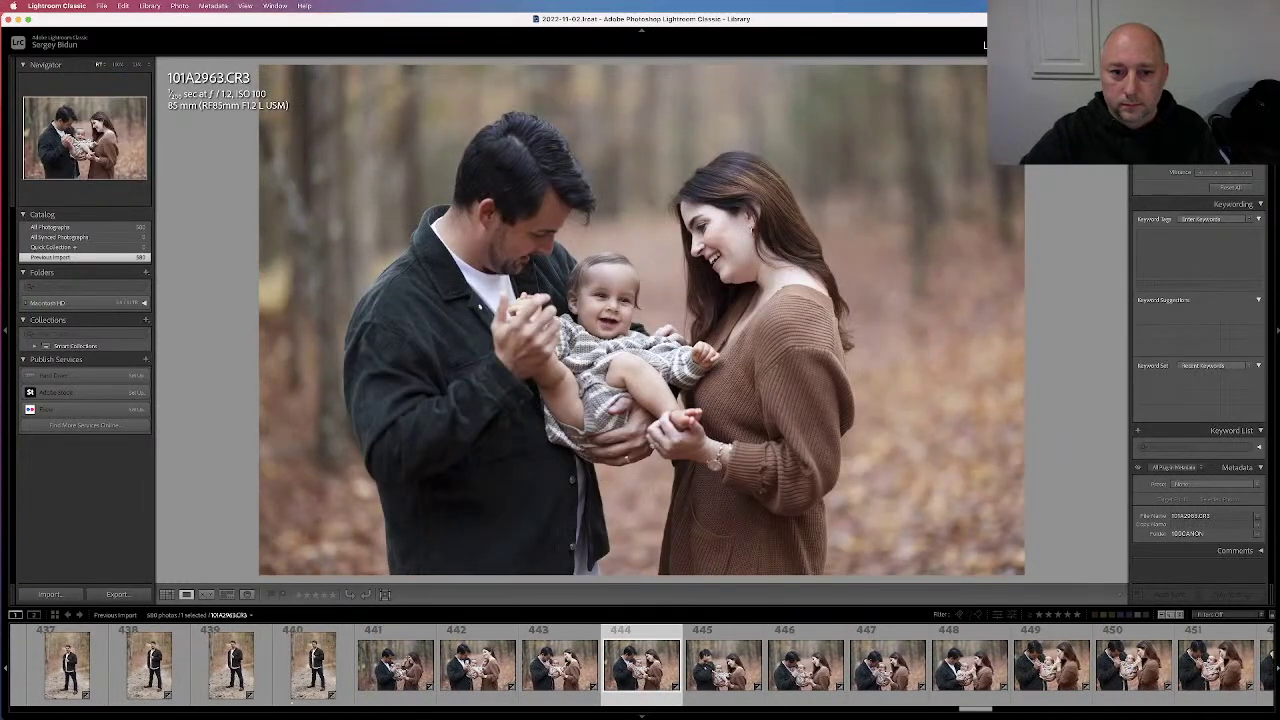
{"action": "key", "text": "Left"}
{"action": "key", "text": "Right"}
{"action": "key", "text": "Right"}
{"action": "key", "text": "Right"}
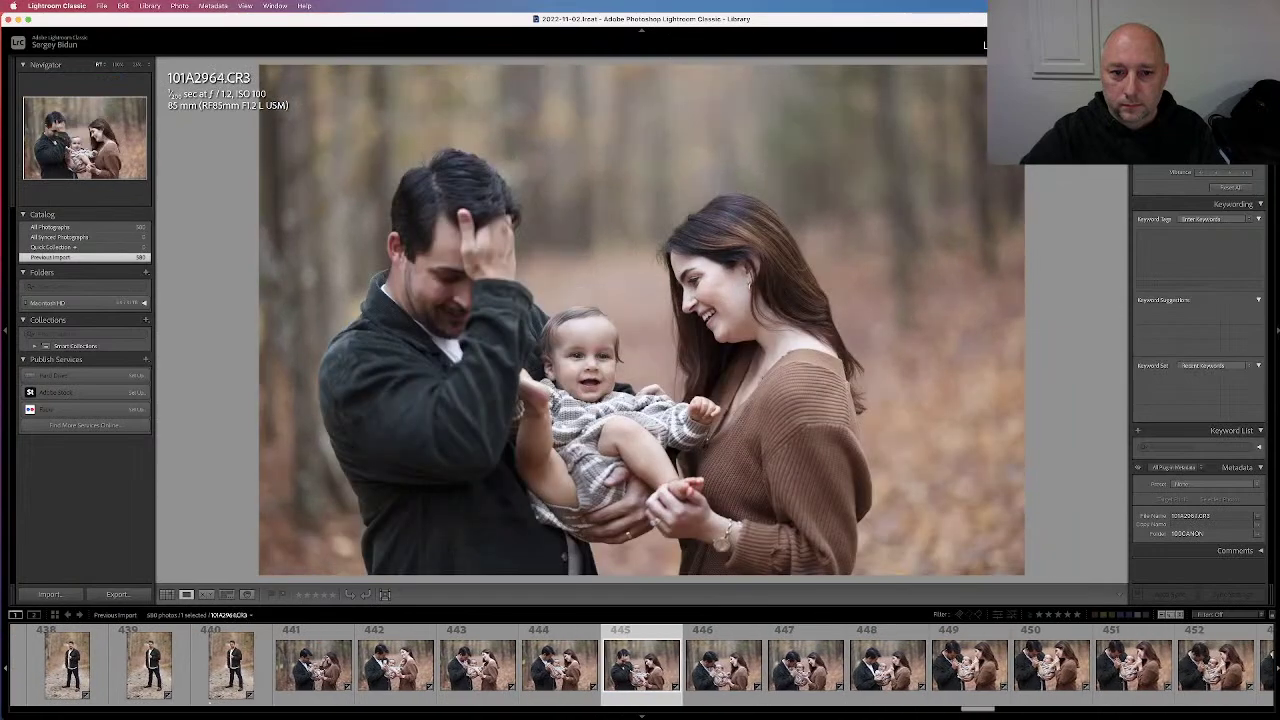
{"action": "key", "text": "Left"}
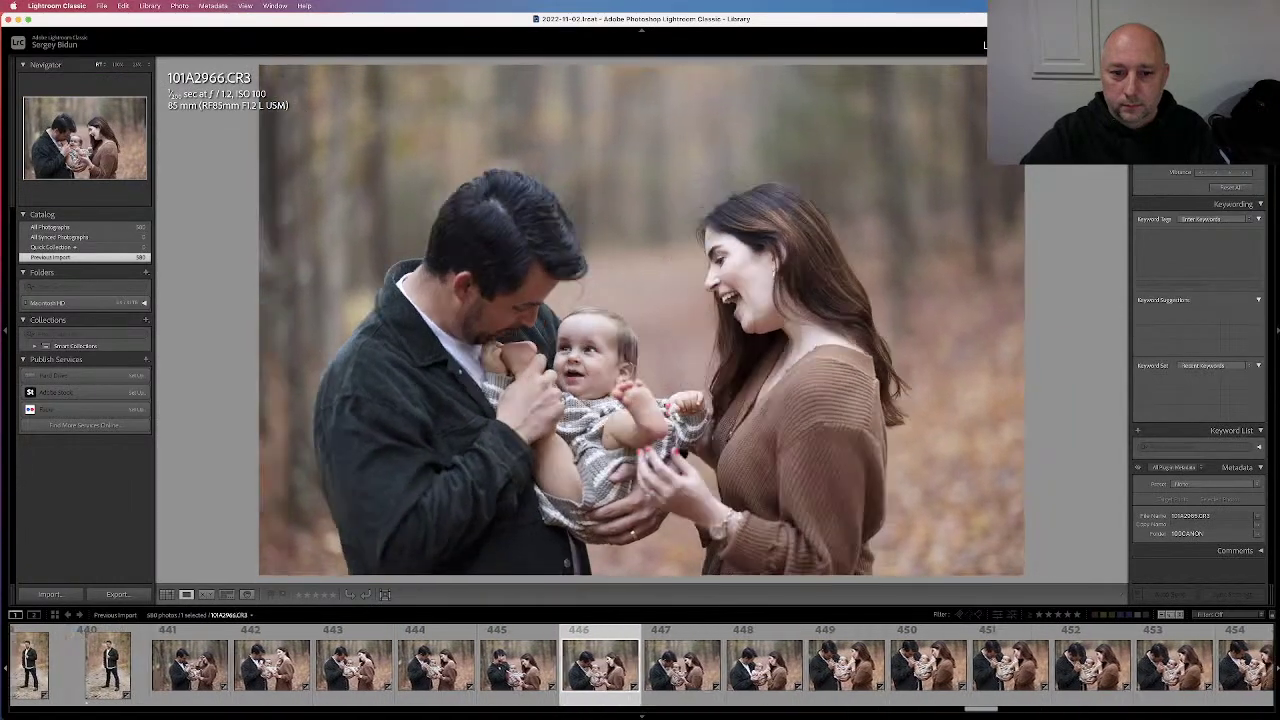
{"action": "key", "text": "1"}
Continue through the close shots of the parents cradling the baby and rate two more keepers one star
{"action": "key", "text": "Right"}
{"action": "key", "text": "Right"}
{"action": "key", "text": "Right"}
{"action": "key", "text": "Left"}
{"action": "key", "text": "Right"}
{"action": "key", "text": "1"}
{"action": "key", "text": "Right"}
{"action": "key", "text": "Right"}
{"action": "key", "text": "Right"}
{"action": "key", "text": "Left"}
{"action": "key", "text": "1"}
Examine the series of the father lifting the baby while the mother hugs him, starting around 101A2976.CR3
{"action": "key", "text": "Right"}
{"action": "key", "text": "Right"}
{"action": "key", "text": "Right"}
{"action": "key", "text": "Right"}
{"action": "key", "text": "Right"}
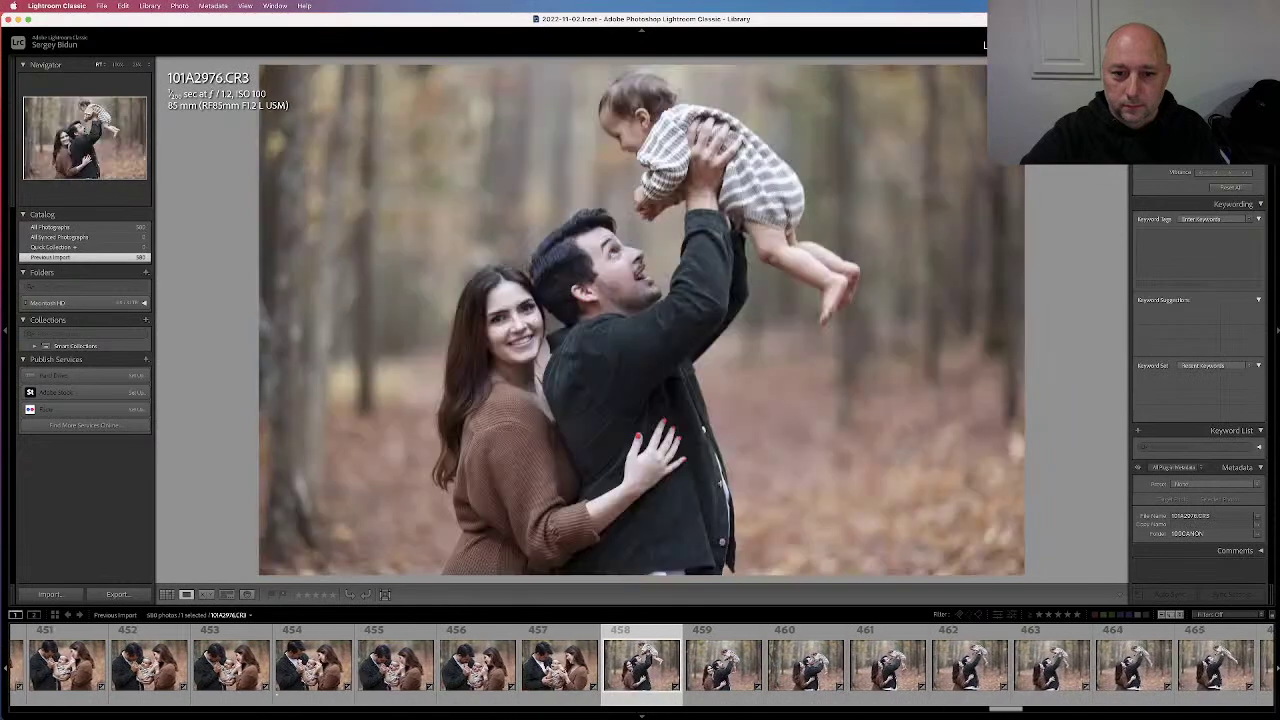
{"action": "key", "text": "Right"}
{"action": "key", "text": "Right"}
{"action": "key", "text": "Left"}
{"action": "key", "text": "Right"}
{"action": "key", "text": "Right"}
{"action": "key", "text": "Right"}
{"action": "key", "text": "Right"}
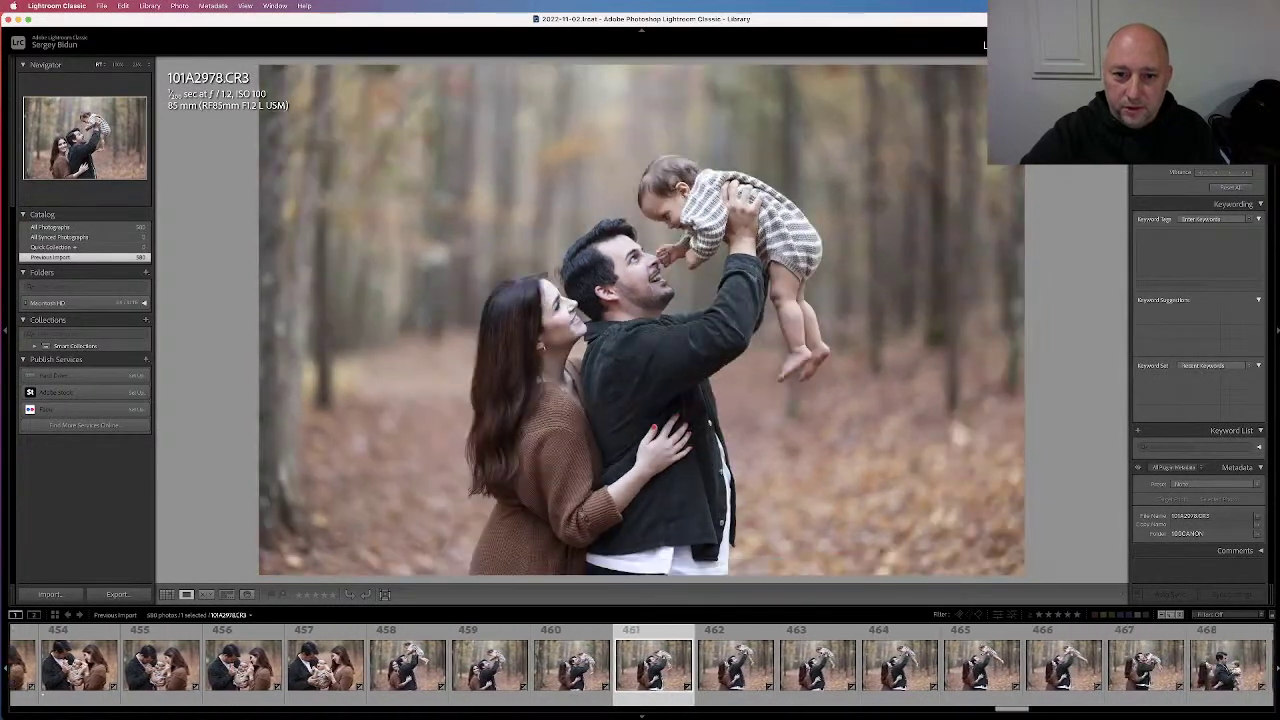
Compare the baby-lifting frame 101A2980.CR3 repeatedly with the frames just before it
{"action": "key", "text": "Left"}
{"action": "key", "text": "Left"}
{"action": "key", "text": "Right"}
{"action": "key", "text": "Left"}
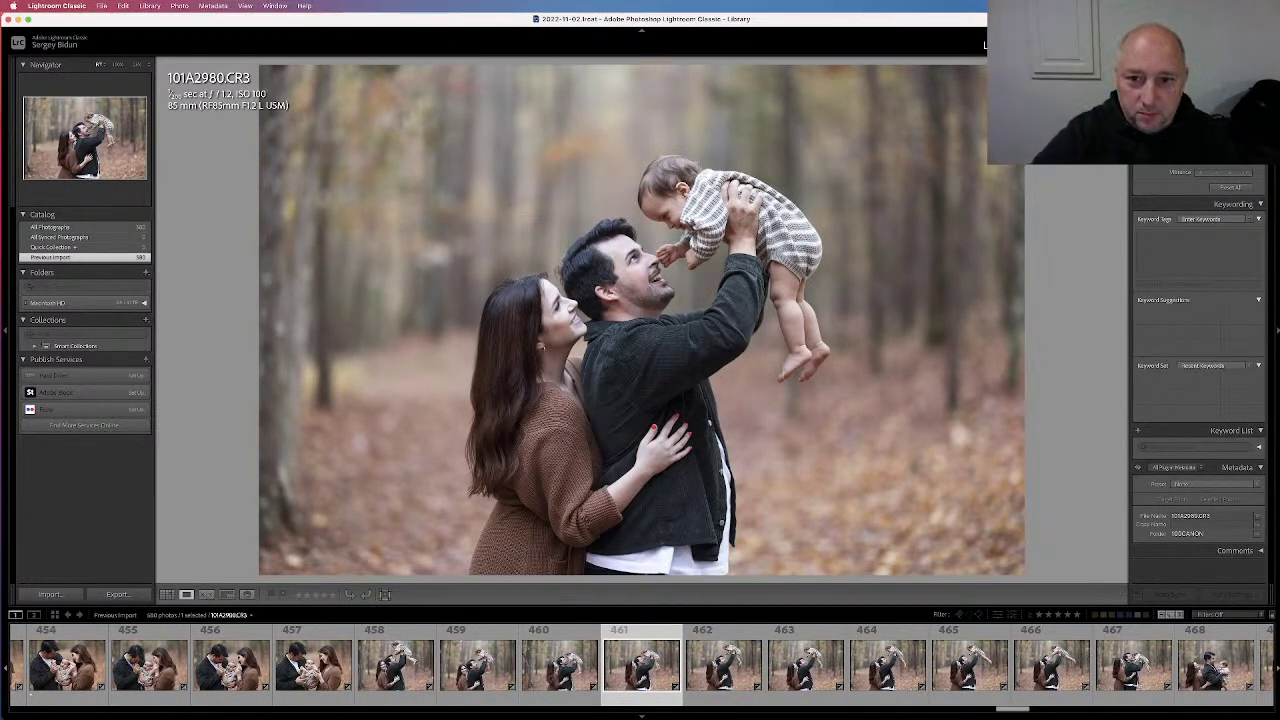
{"action": "key", "text": "Left"}
{"action": "key", "text": "Left"}
{"action": "key", "text": "Right"}
{"action": "key", "text": "Left"}
{"action": "key", "text": "Right"}
{"action": "key", "text": "Left"}
{"action": "key", "text": "Right"}
{"action": "key", "text": "Left"}
{"action": "key", "text": "Right"}
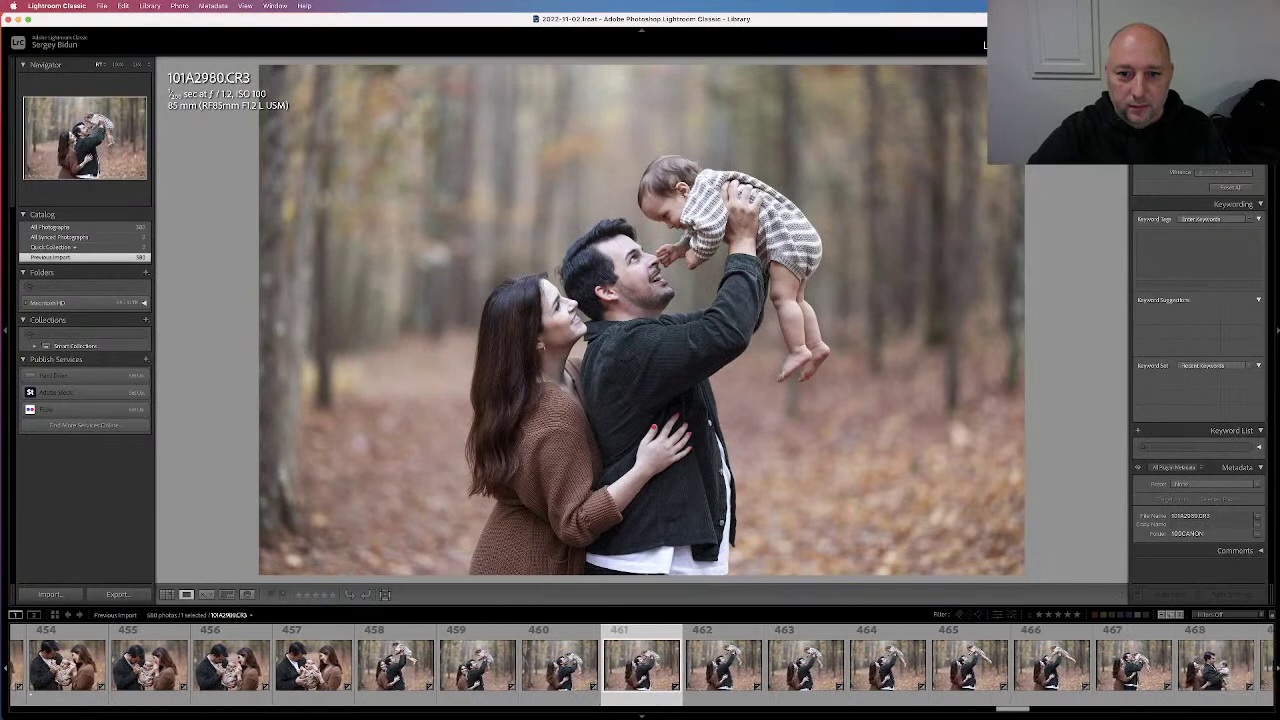
Try a one-star rating on 101A2980.CR3, check it against 101A2981.CR3, and clear the rating
{"action": "key", "text": "1"}
{"action": "key", "text": "Right"}
{"action": "key", "text": "Left"}
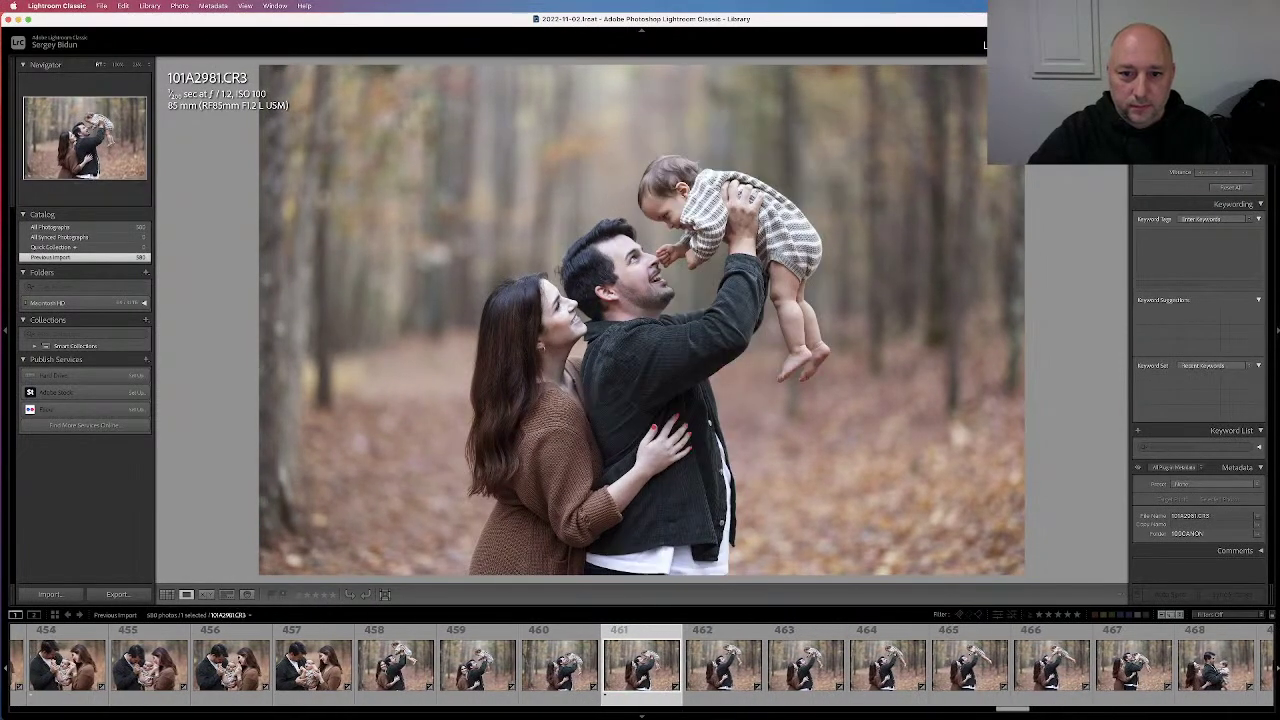
{"action": "key", "text": "0"}
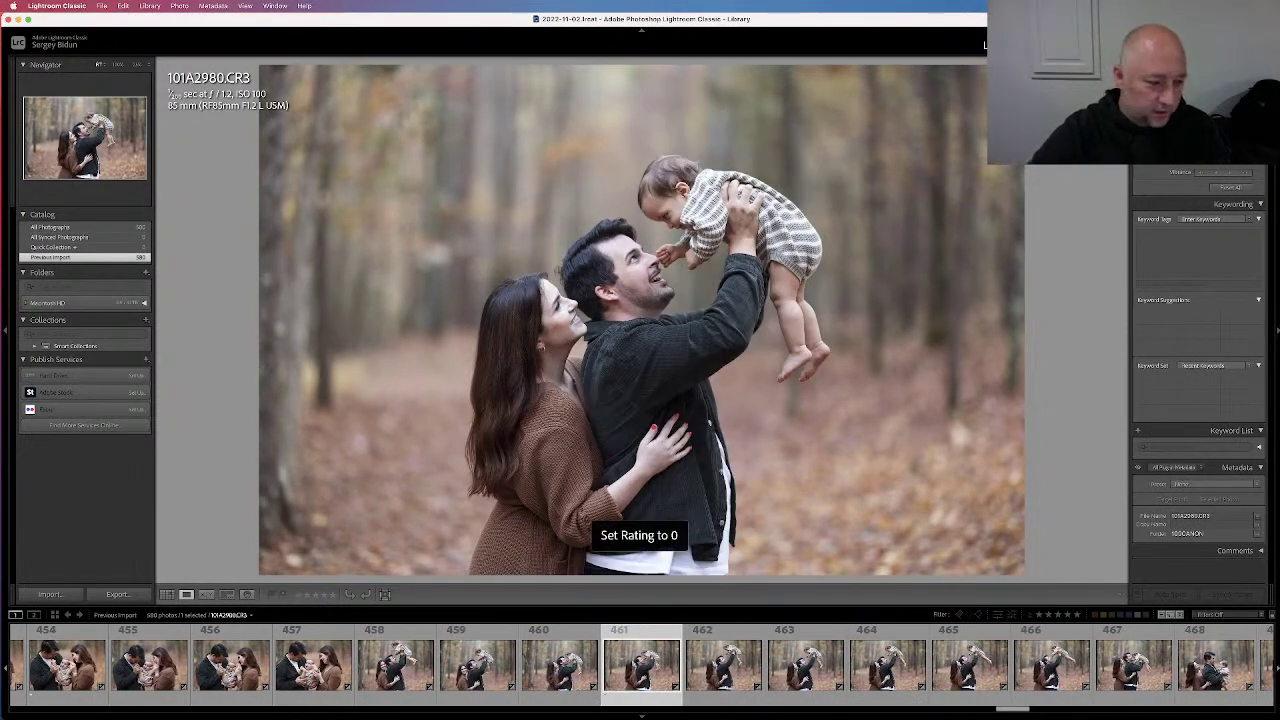
Compare 101A2979.CR3 with the following baby-lifting shots and rate 101A2982.CR3 one star
{"action": "key", "text": "Left"}
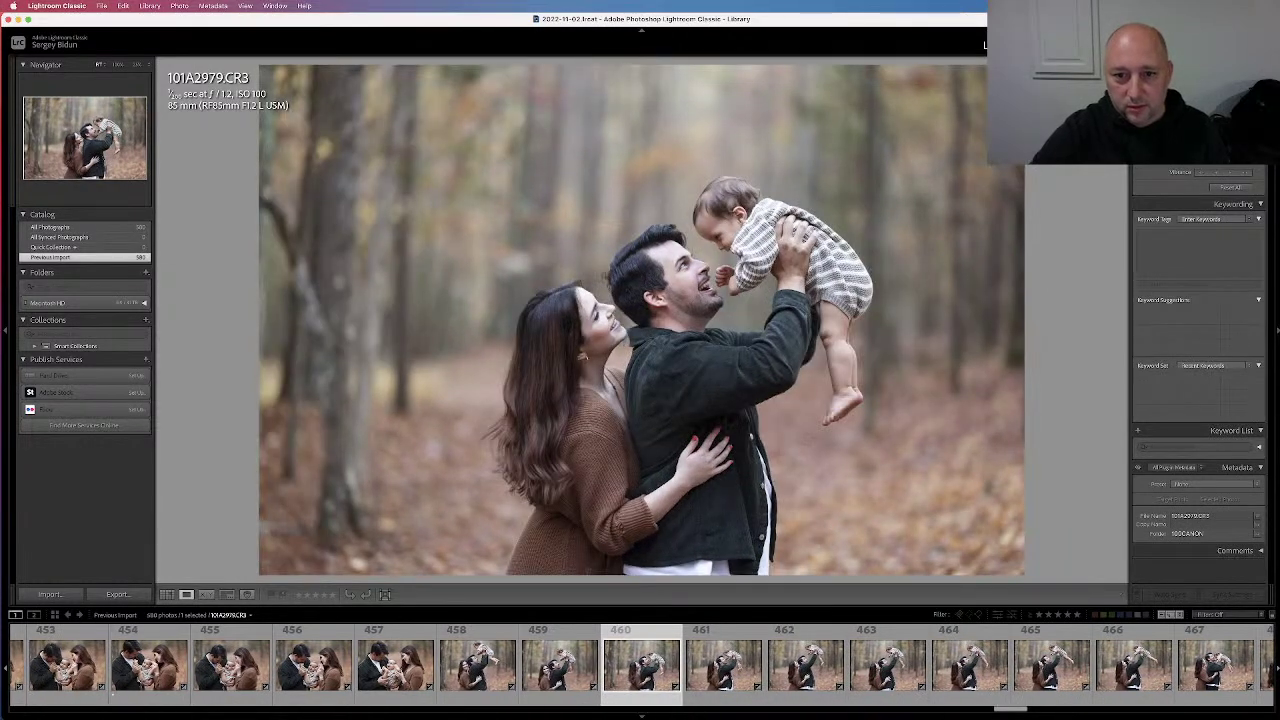
{"action": "key", "text": "Right"}
{"action": "key", "text": "Right"}
{"action": "key", "text": "Right"}
{"action": "key", "text": "Right"}
{"action": "key", "text": "1"}
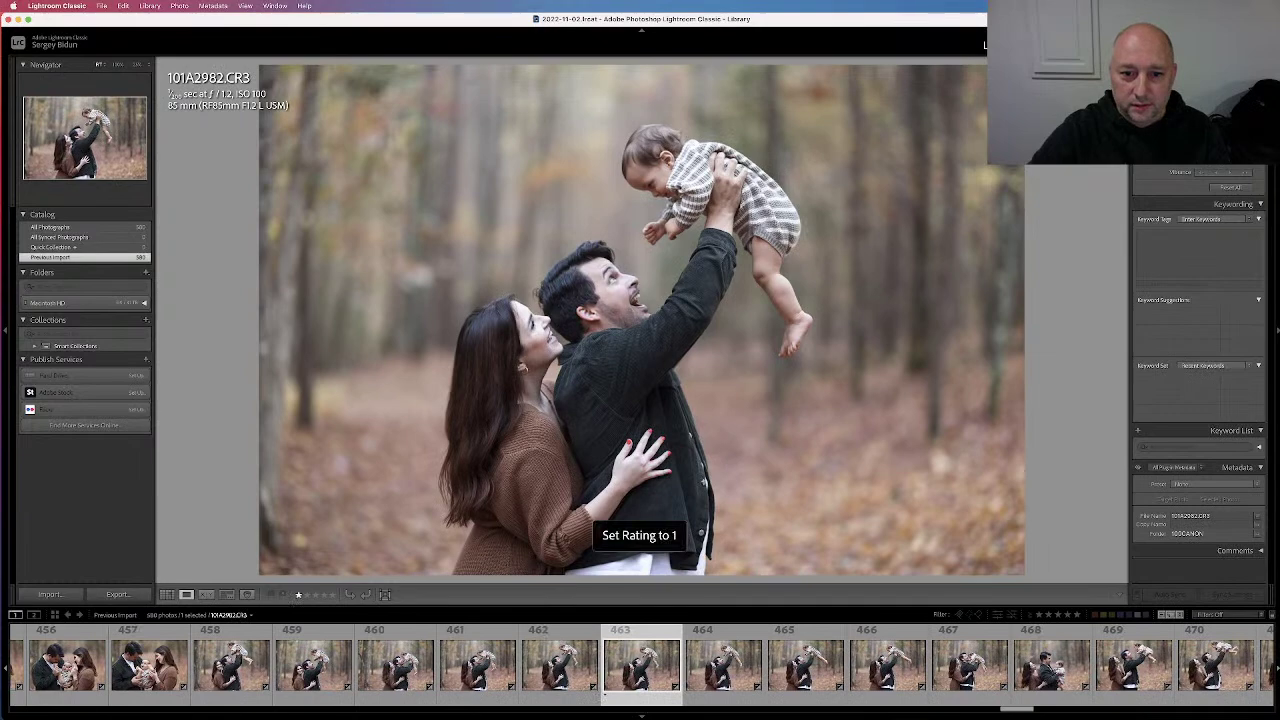
Go back to 101A2979.CR3 and shrink the filmstrip to tiny thumbnails to enlarge the photo preview
{"action": "key", "text": "Left"}
{"action": "key", "text": "Left"}
{"action": "key", "text": "Left"}
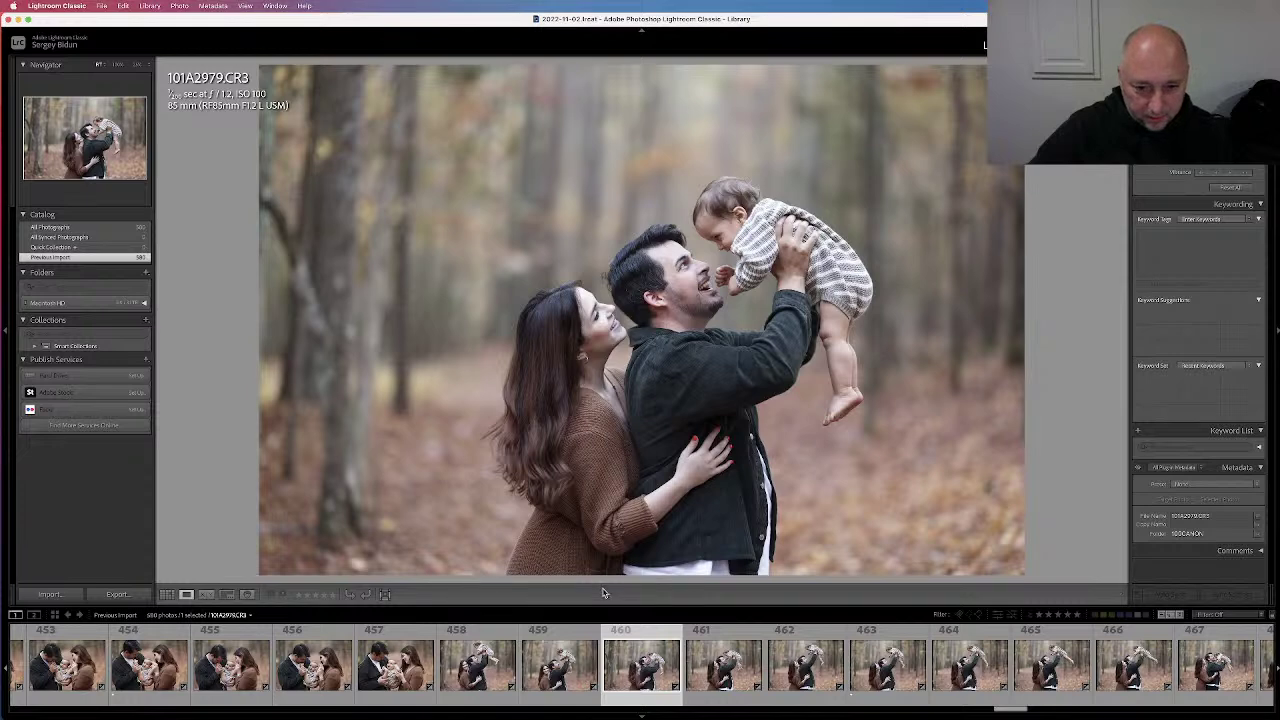
{"action": "left_click_drag", "start_coordinate": [597, 606], "coordinate": [588, 695]}
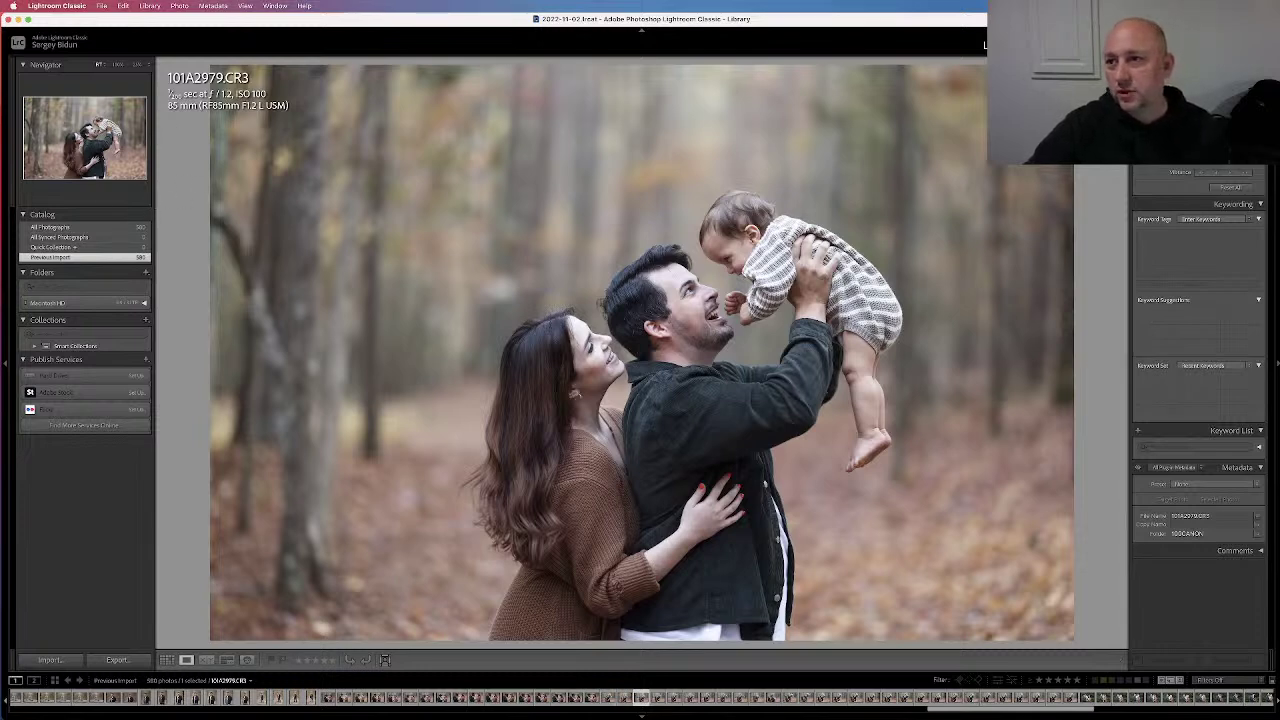
{"action": "key", "text": "super+alt+3"}
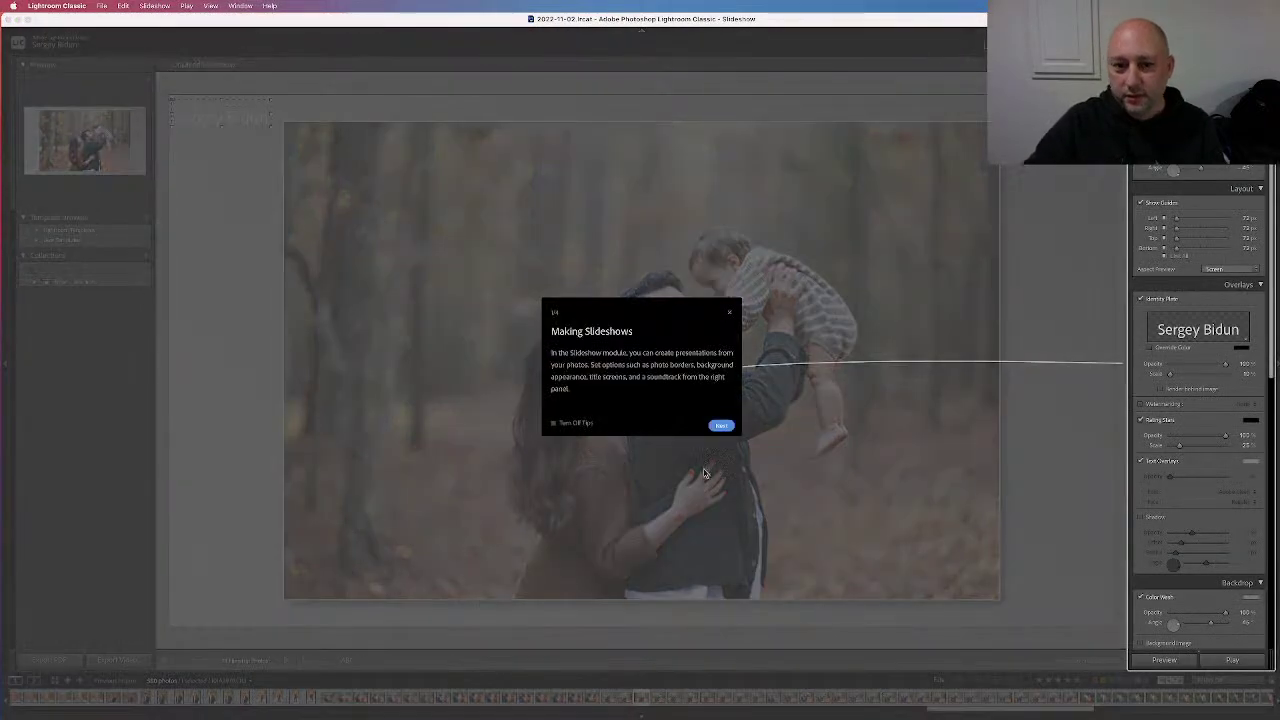
{"action": "left_click", "coordinate": [728, 317]}
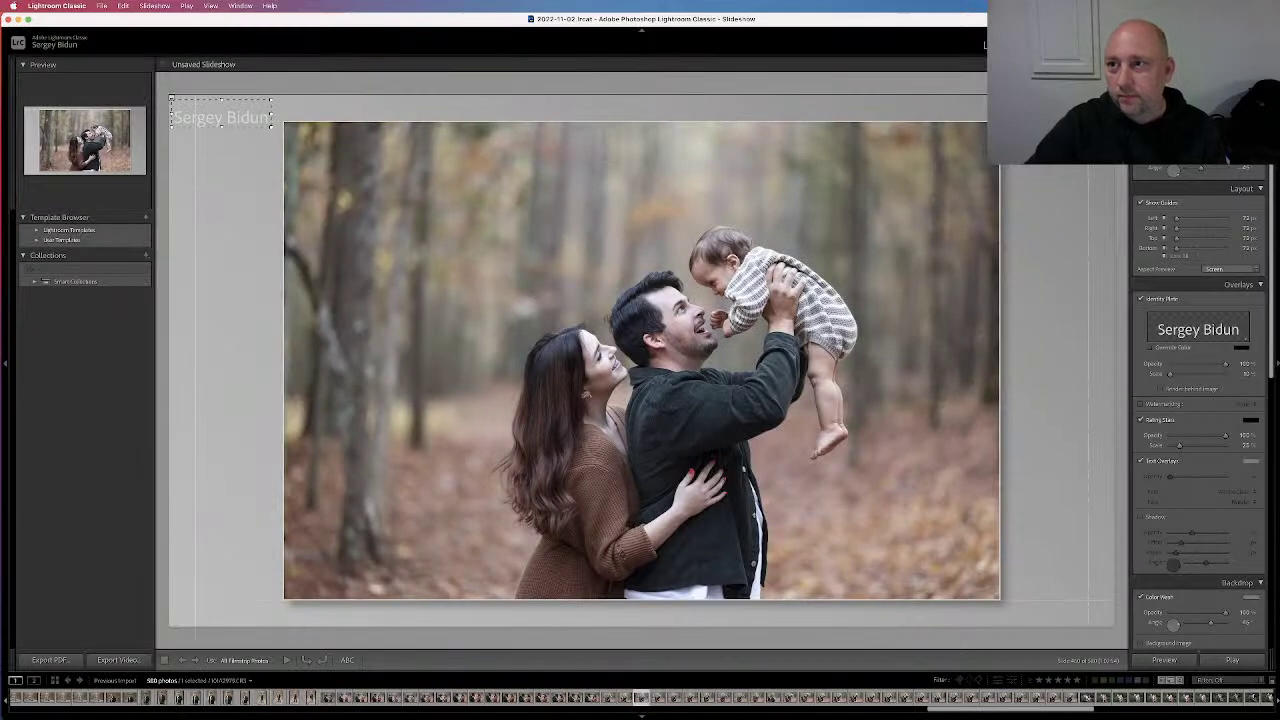
{"action": "key", "text": "super+alt+3"}
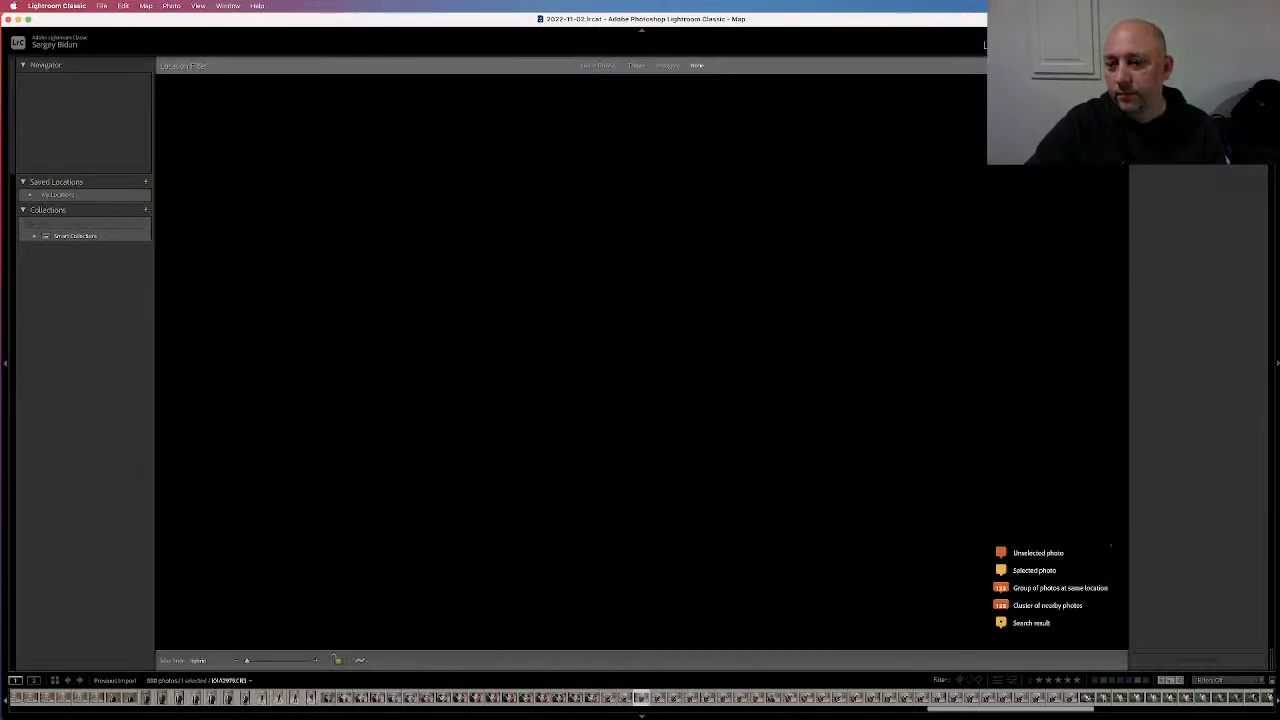
{"action": "key", "text": "super+alt+2"}
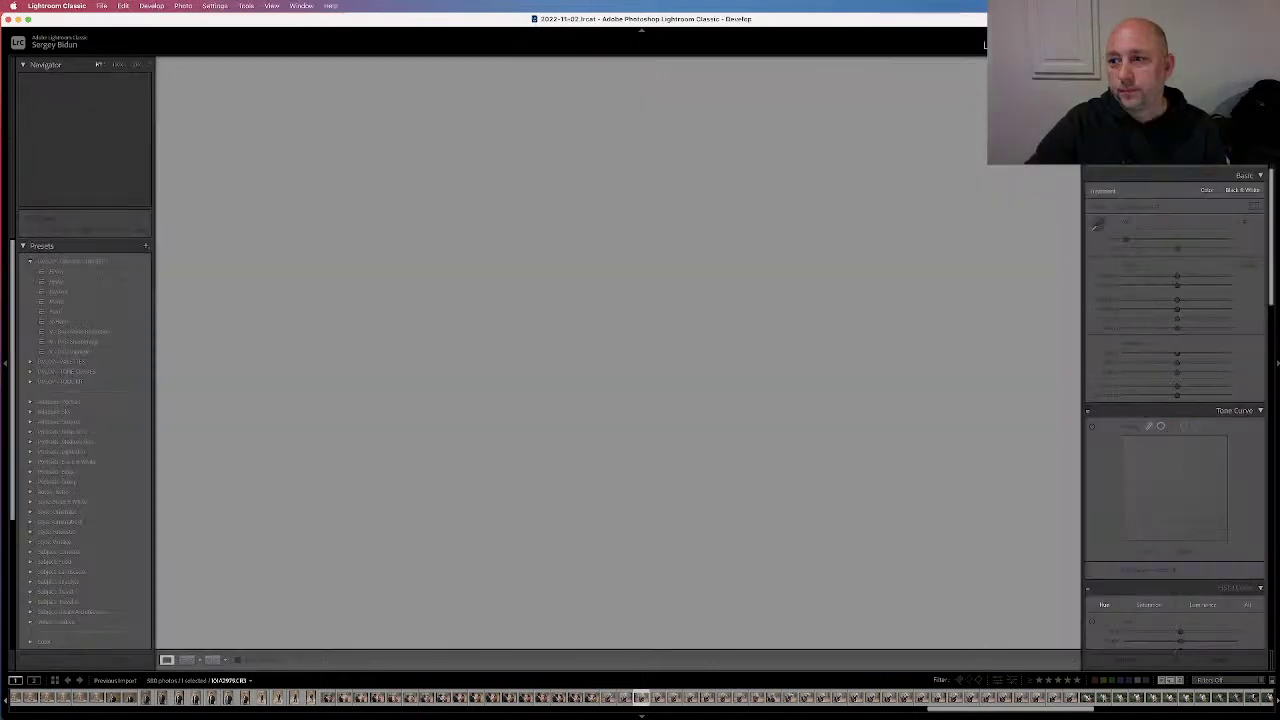
{"action": "key", "text": "super+alt+1"}
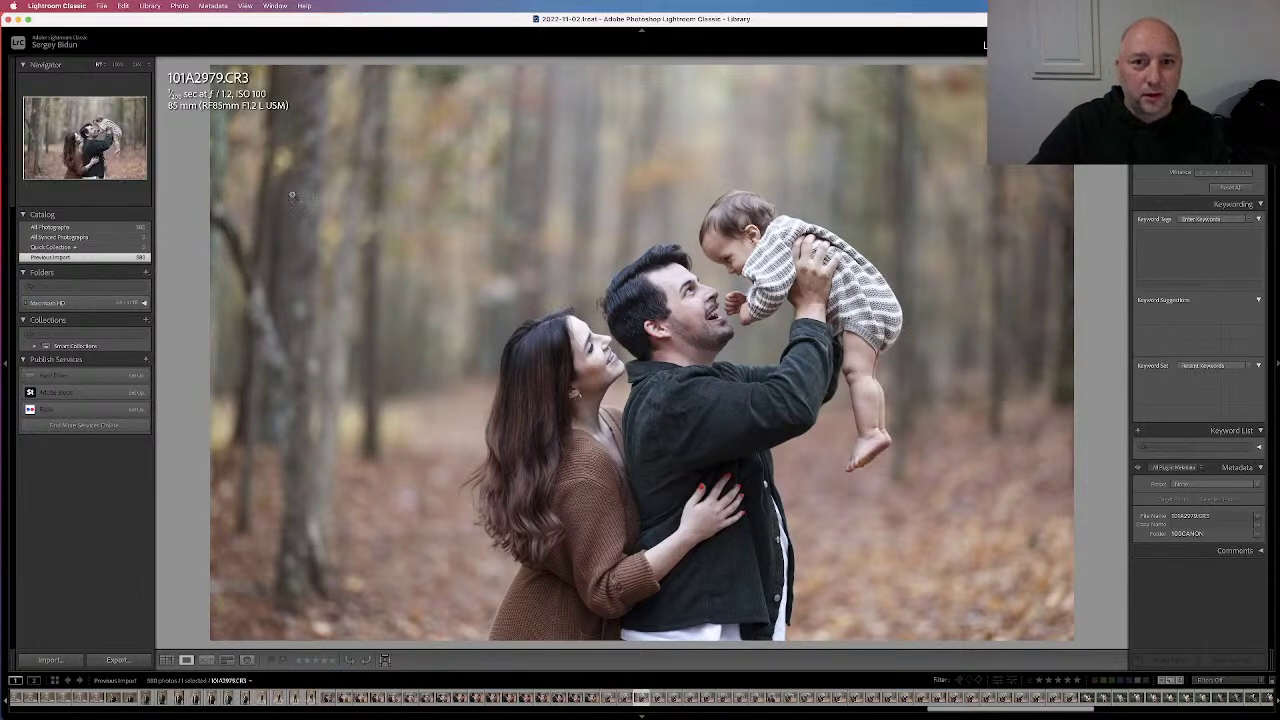
Hide the module bar and look through the baby-lifting shots from 101A2979.CR3 to 101A2989.CR3
{"action": "left_click", "coordinate": [642, 34]}
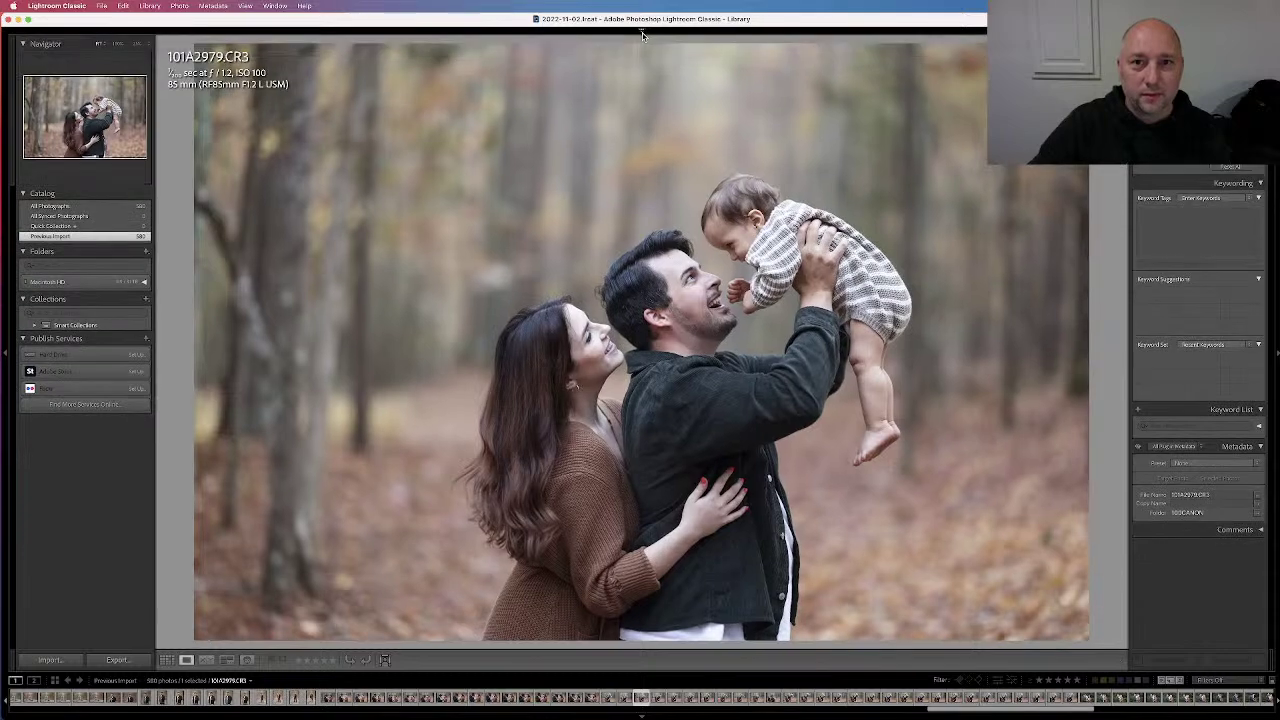
{"action": "key", "text": "Right"}
{"action": "key", "text": "Right"}
{"action": "key", "text": "Right"}
{"action": "key", "text": "Right"}
{"action": "key", "text": "Right"}
{"action": "key", "text": "Right"}
{"action": "key", "text": "Right"}
{"action": "key", "text": "Right"}
{"action": "key", "text": "Right"}
{"action": "key", "text": "Right"}
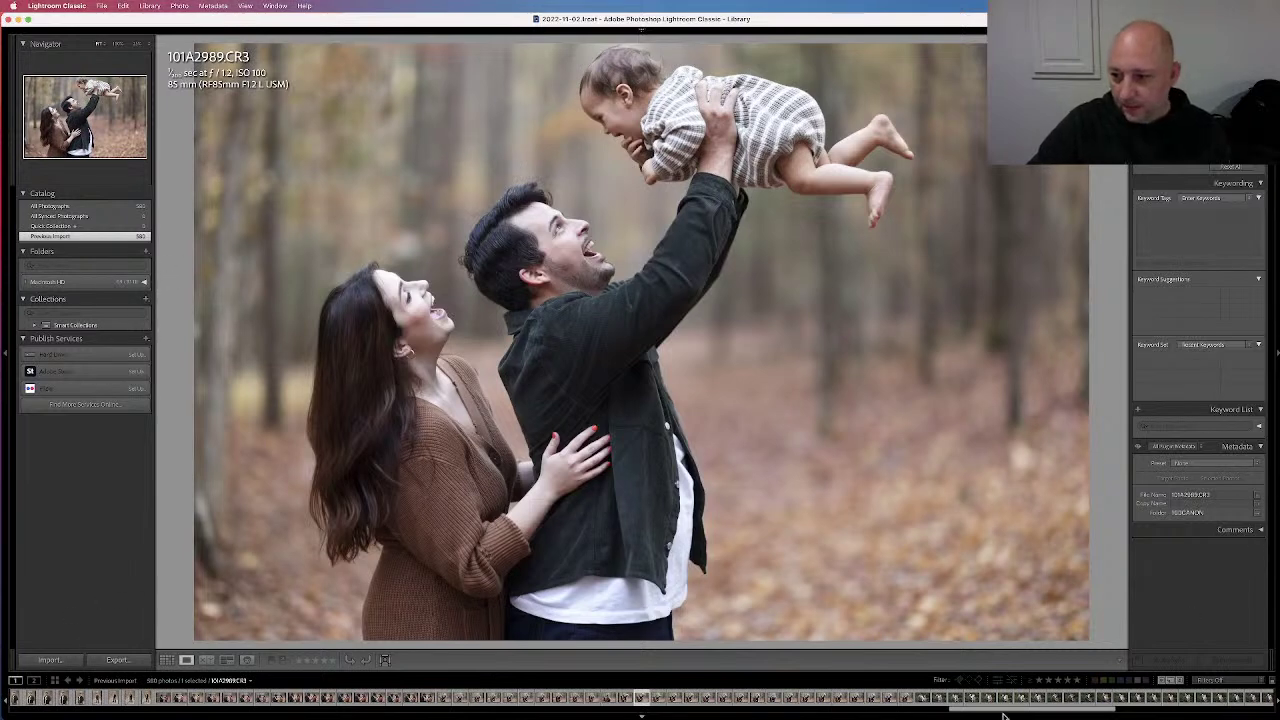
Enlarge the filmstrip thumbnails to a readable size and show the module bar again, with 101A2988.CR3 selected
{"action": "left_click_drag", "start_coordinate": [741, 662], "coordinate": [737, 594]}
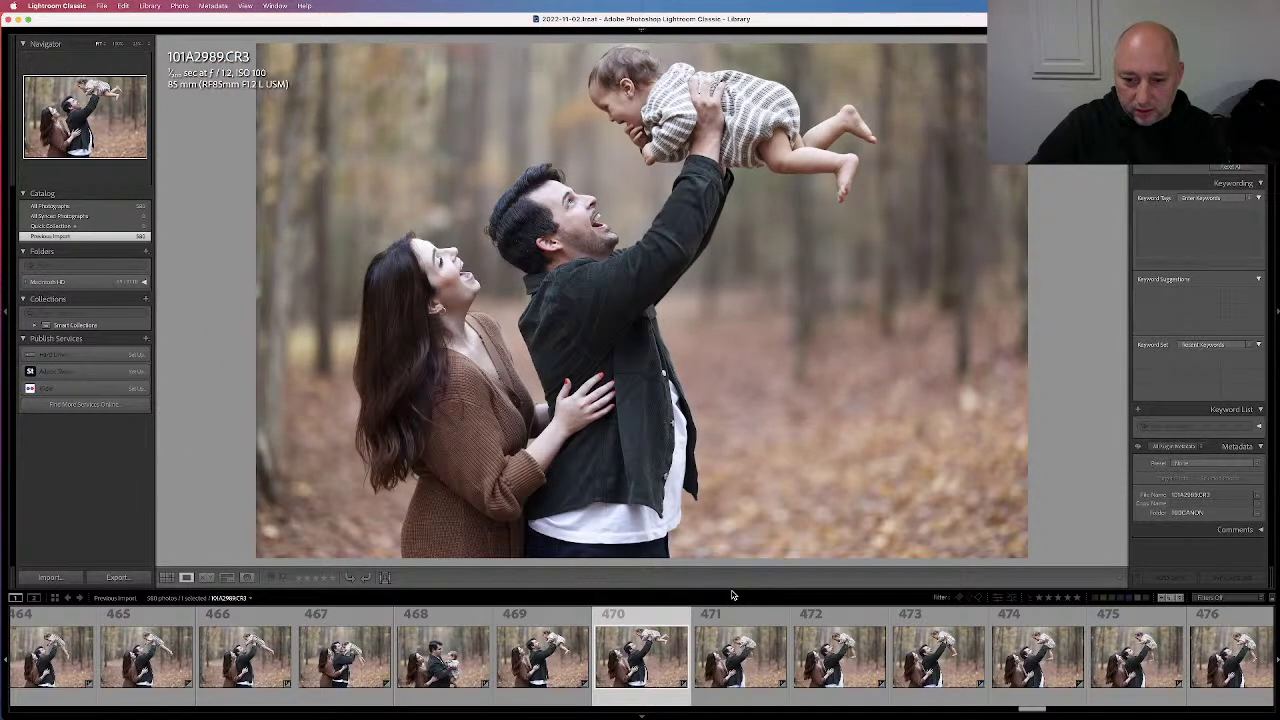
{"action": "left_click_drag", "start_coordinate": [732, 594], "coordinate": [730, 589]}
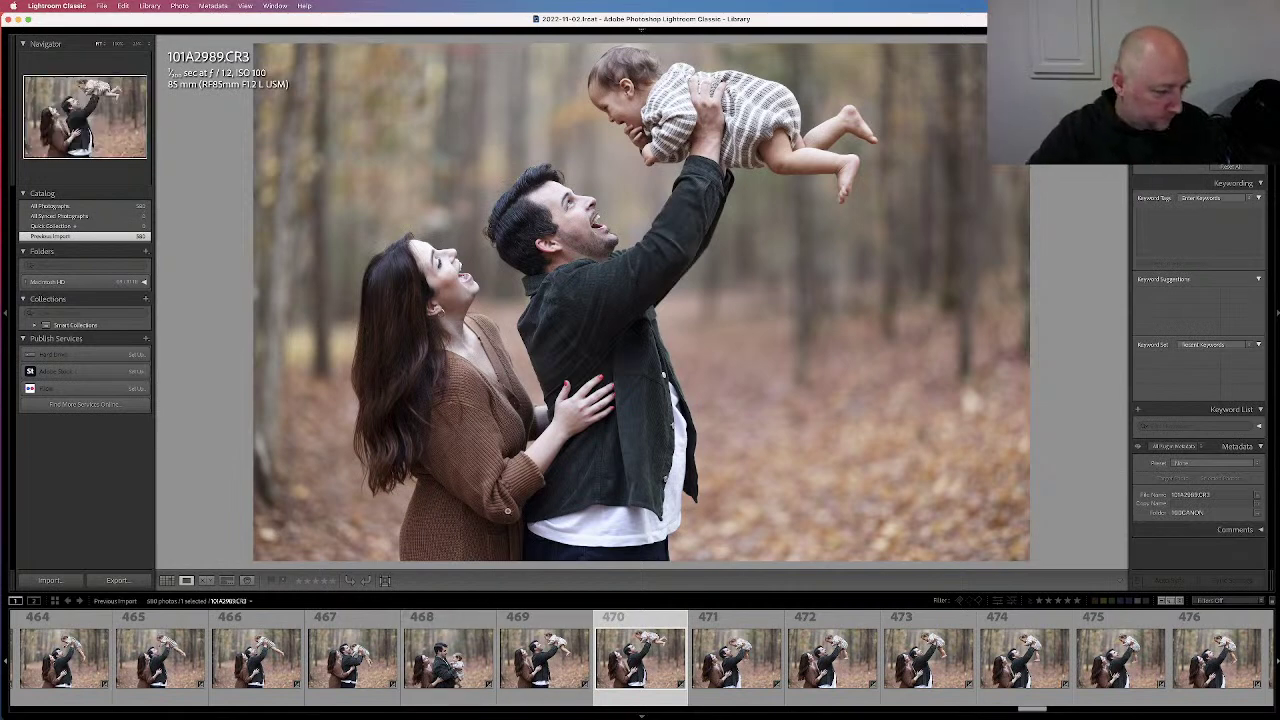
{"action": "key", "text": "Left"}
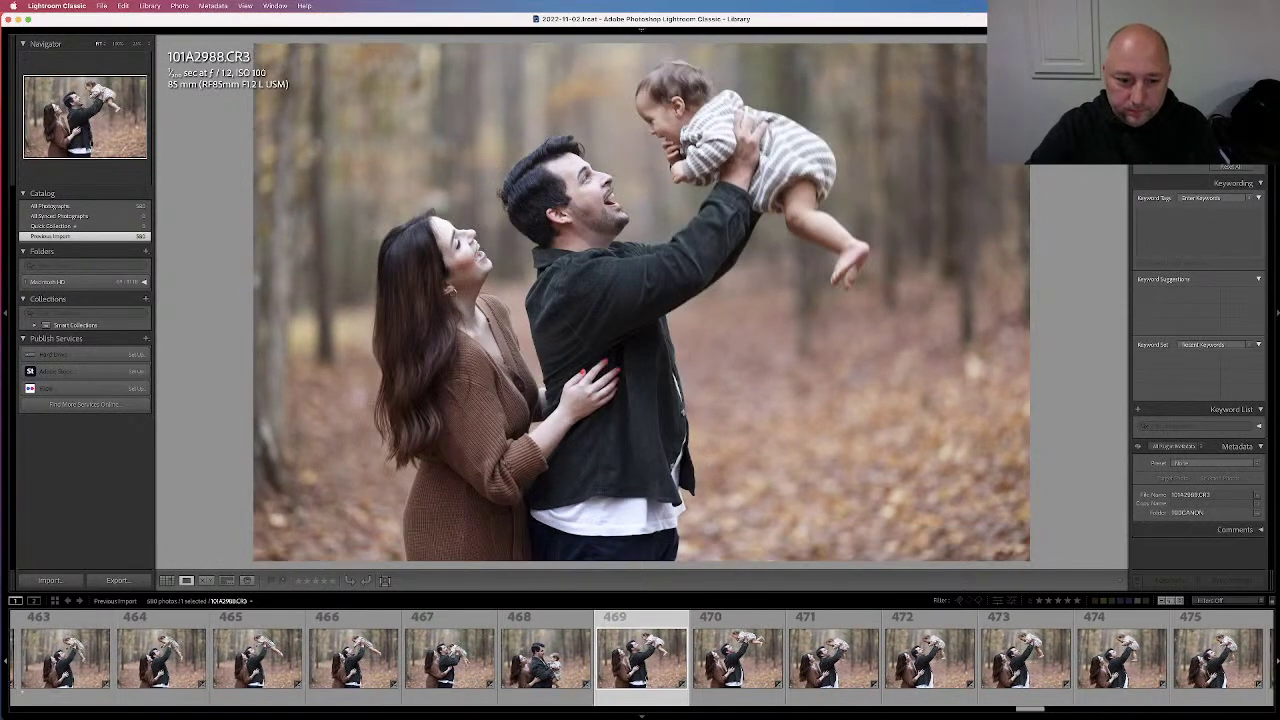
{"action": "left_click_drag", "start_coordinate": [598, 590], "coordinate": [596, 604]}
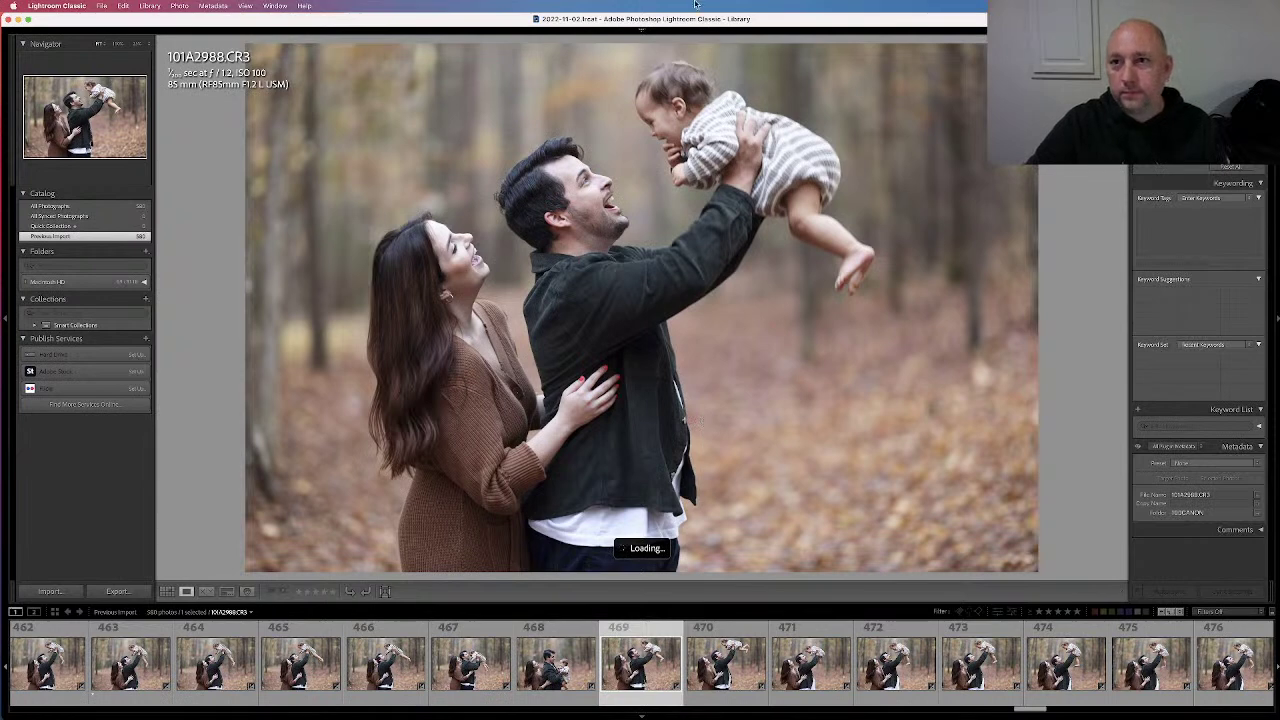
{"action": "left_click", "coordinate": [643, 31]}
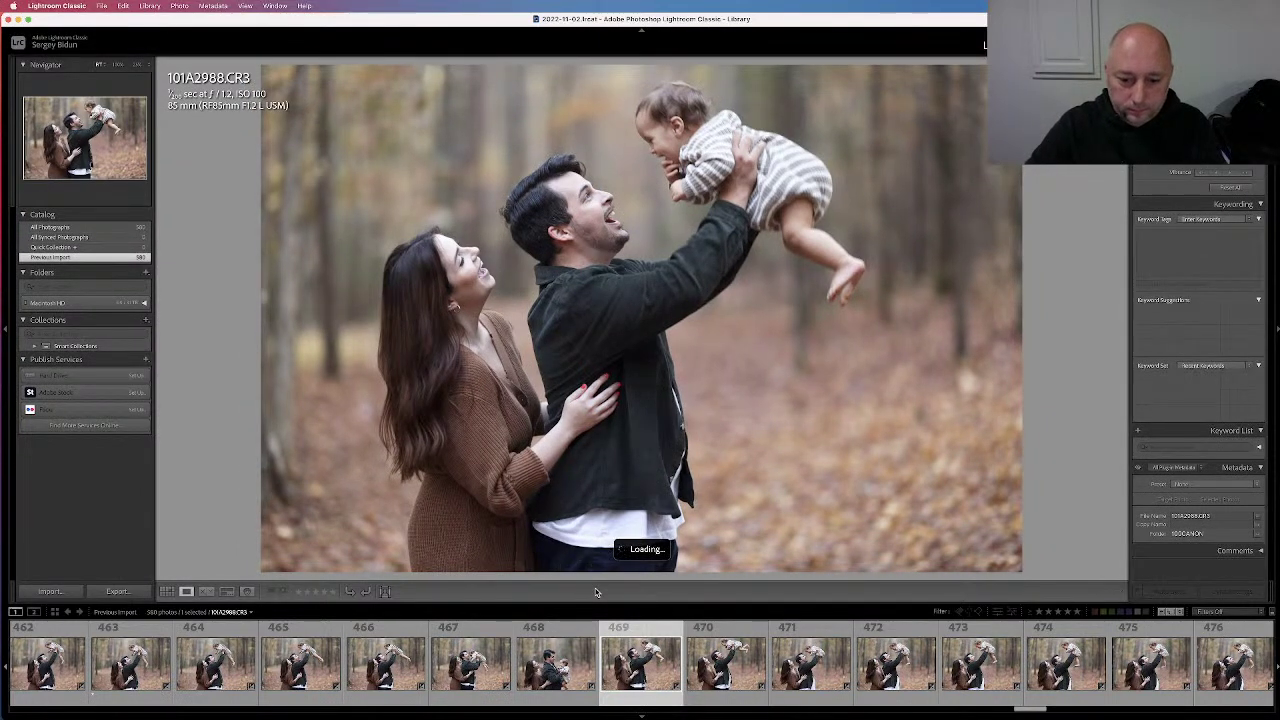
Compare 101A2987.CR3 with 101A2988.CR3
{"action": "left_click", "coordinate": [573, 674]}
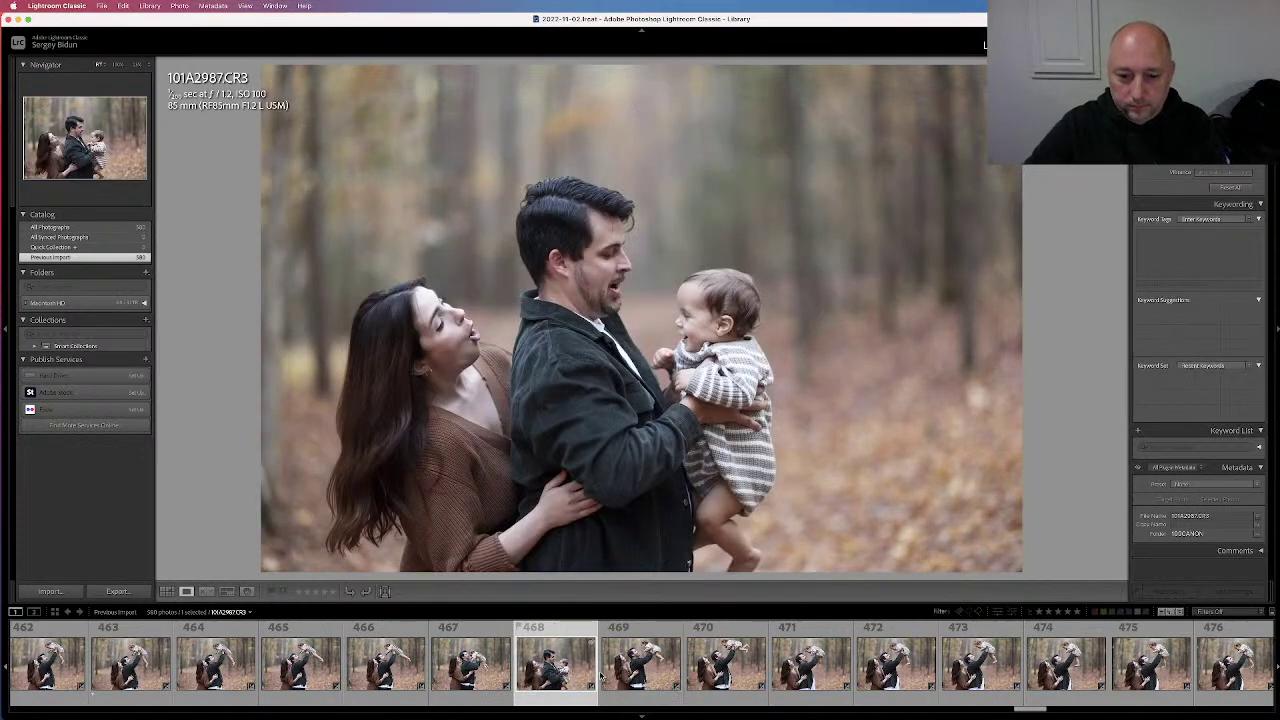
{"action": "left_click", "coordinate": [672, 662]}
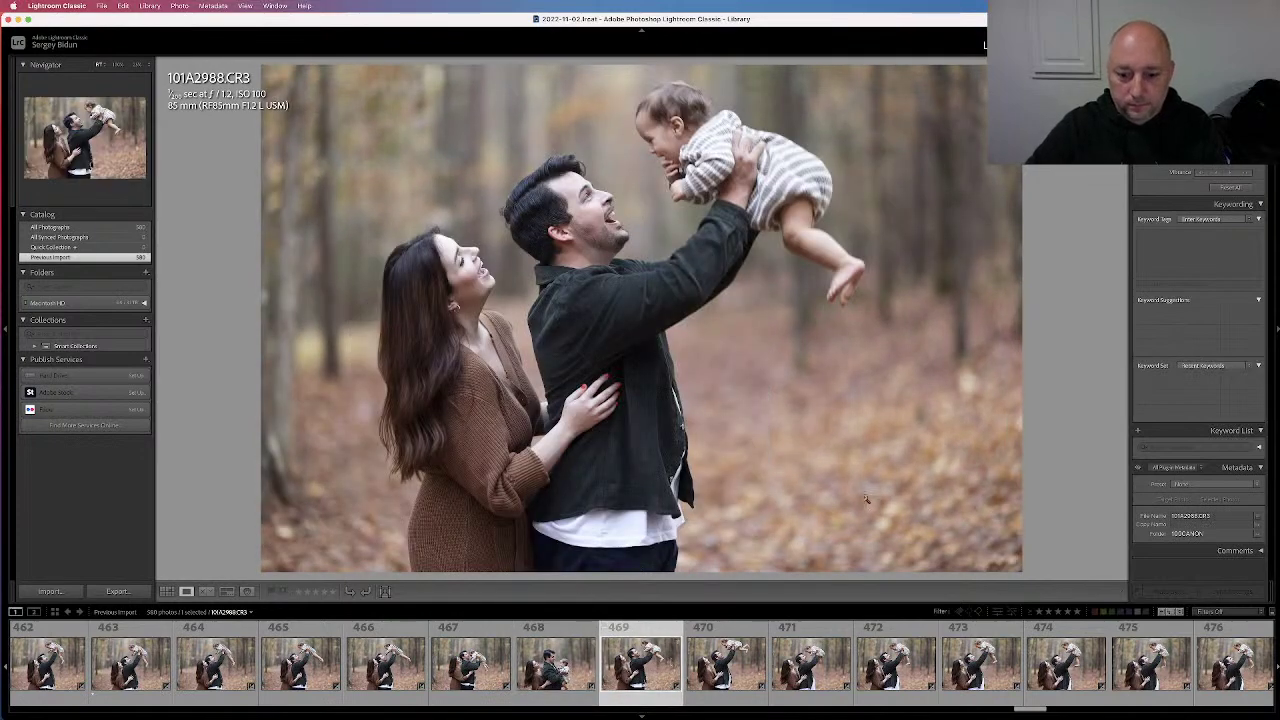
{"action": "key", "text": "Left"}
{"action": "key", "text": "Right"}
Go back through the preceding baby-lifting shots and rate 101A2981.CR3 one star
{"action": "key", "text": "Left"}
{"action": "key", "text": "Left"}
{"action": "key", "text": "Left"}
{"action": "key", "text": "Left"}
{"action": "key", "text": "Left"}
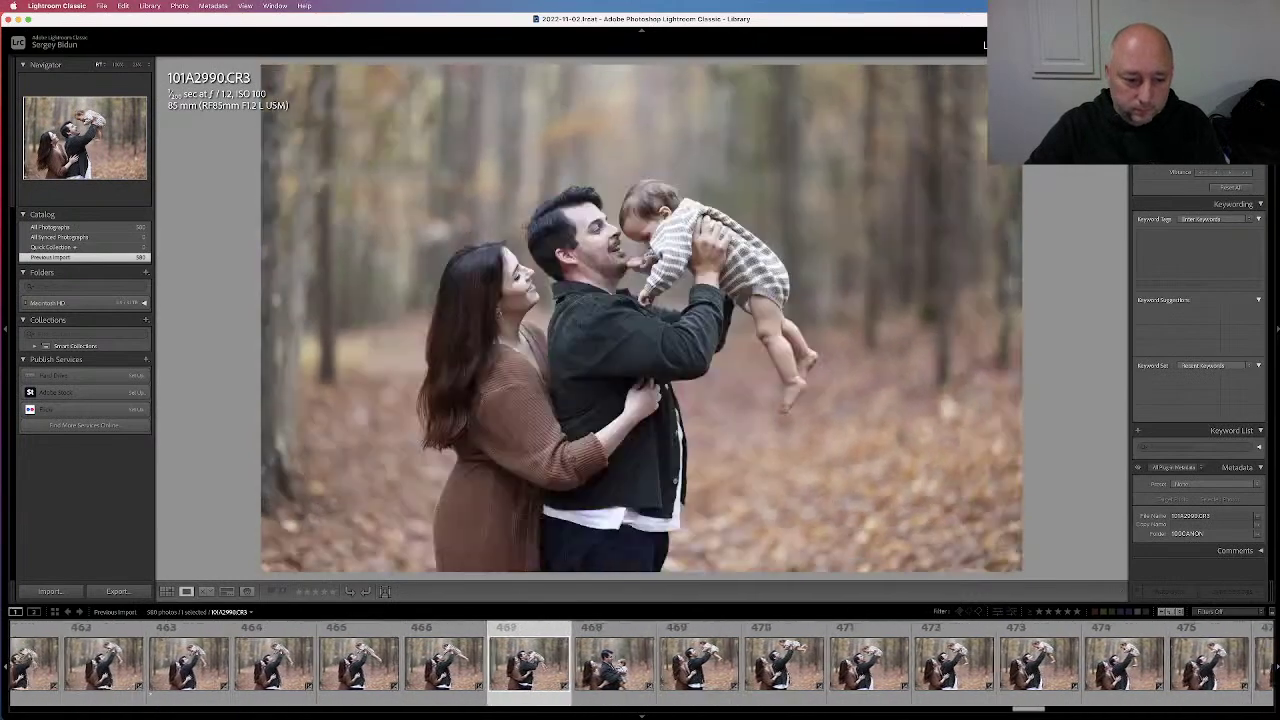
{"action": "key", "text": "Left"}
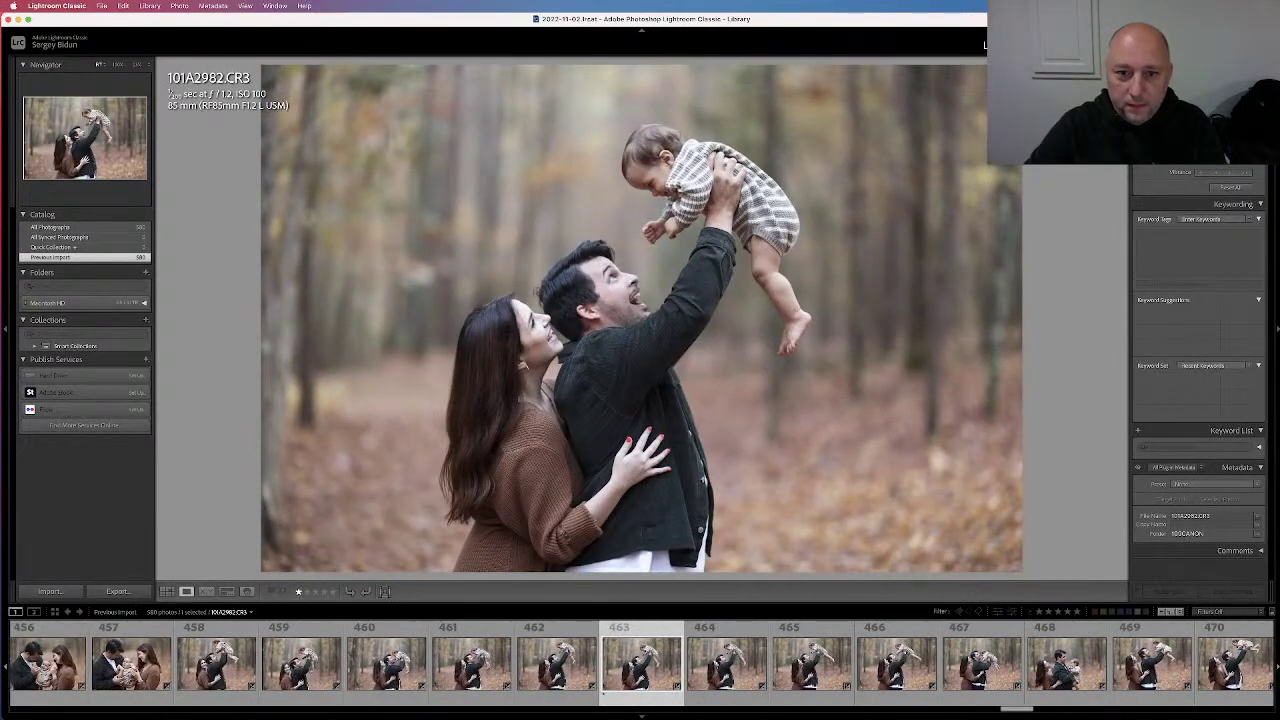
{"action": "key", "text": "Left"}
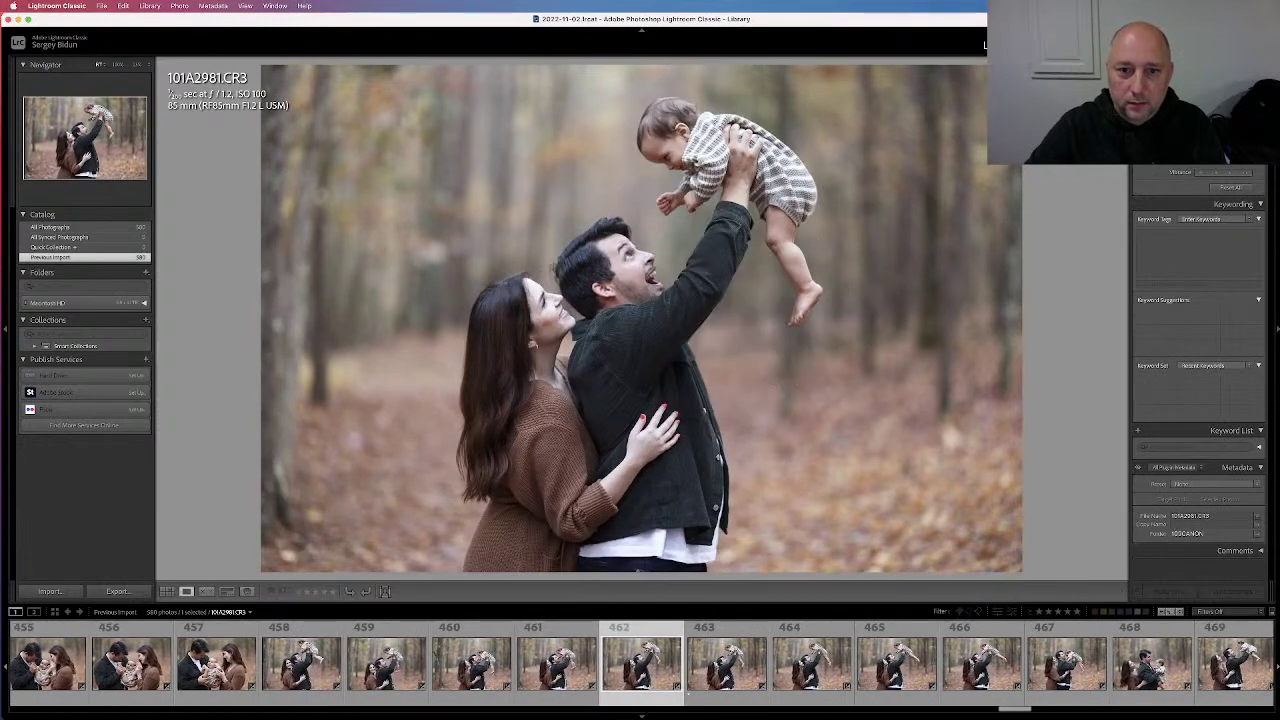
{"action": "key", "text": "1"}
Compare the baby-lifting frames from 101A2982.CR3 to 101A2985.CR3 back and forth
{"action": "key", "text": "Right"}
{"action": "key", "text": "Right"}
{"action": "key", "text": "Right"}
{"action": "key", "text": "Left"}
{"action": "key", "text": "Left"}
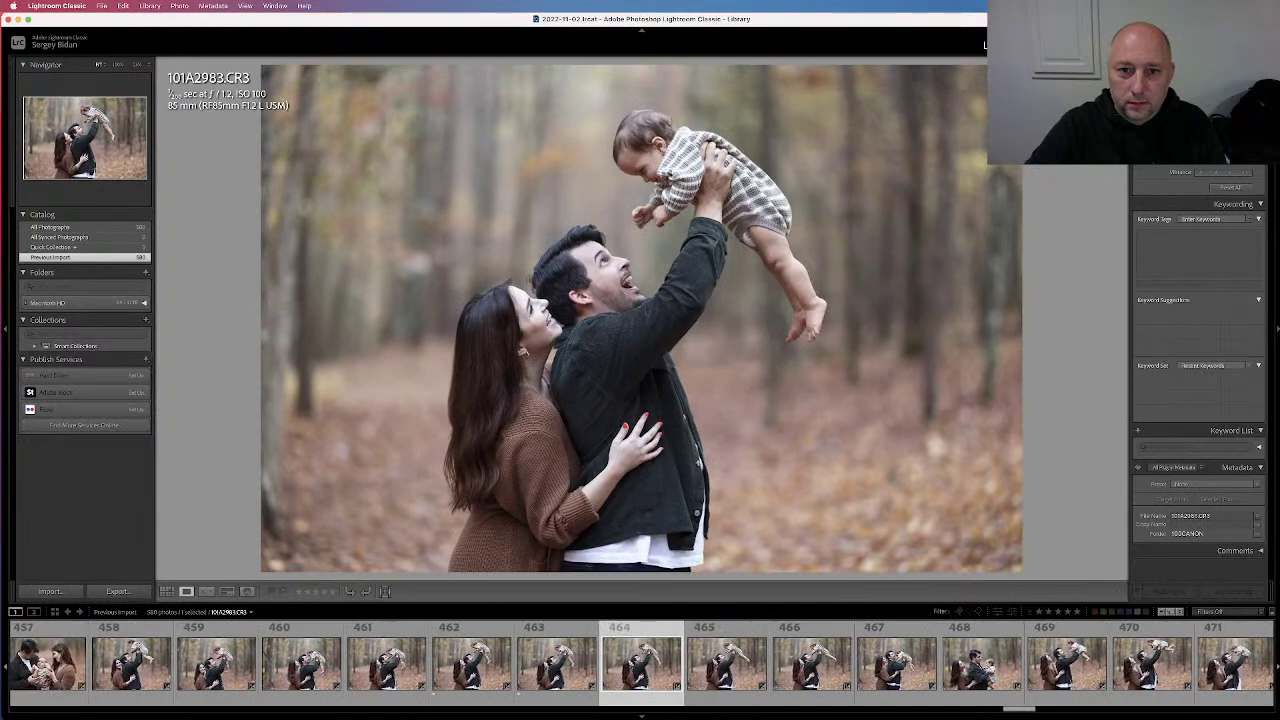
{"action": "key", "text": "Right"}
{"action": "key", "text": "Right"}
{"action": "key", "text": "Right"}
{"action": "key", "text": "Right"}
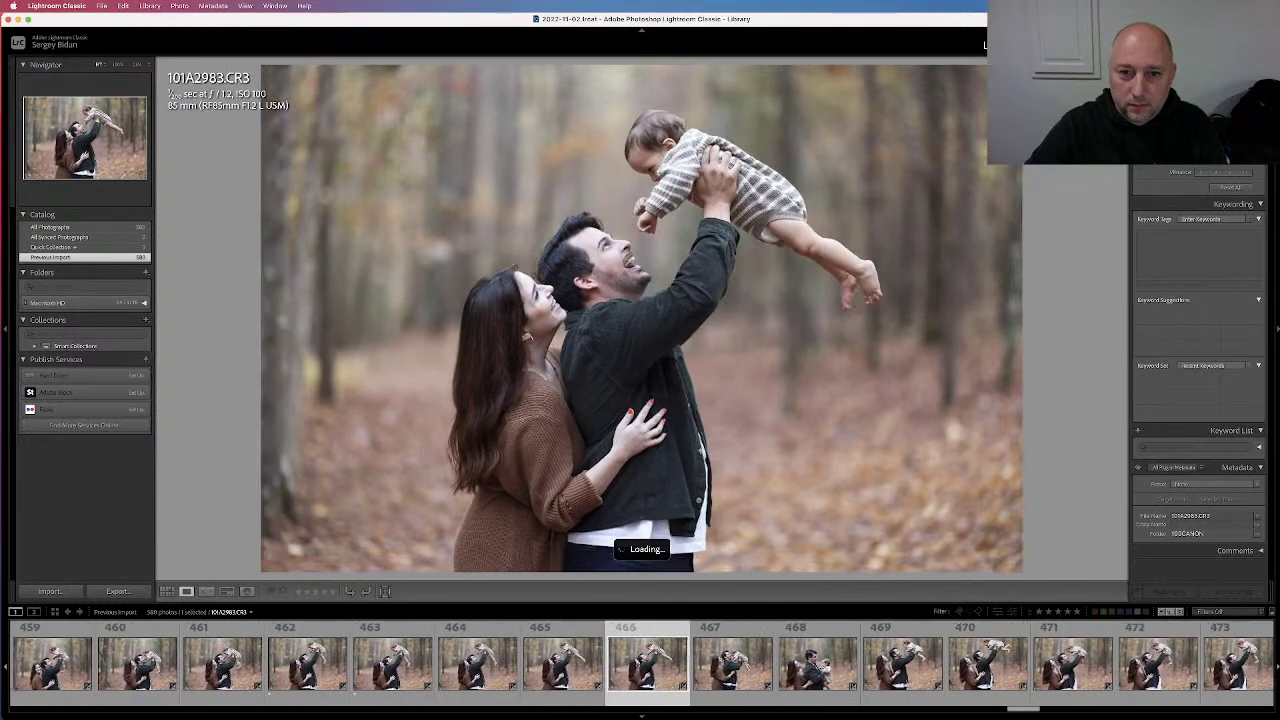
Check 101A2985.CR3 against the frames just before it and rate it one star
{"action": "key", "text": "Left"}
{"action": "key", "text": "Left"}
{"action": "key", "text": "Left"}
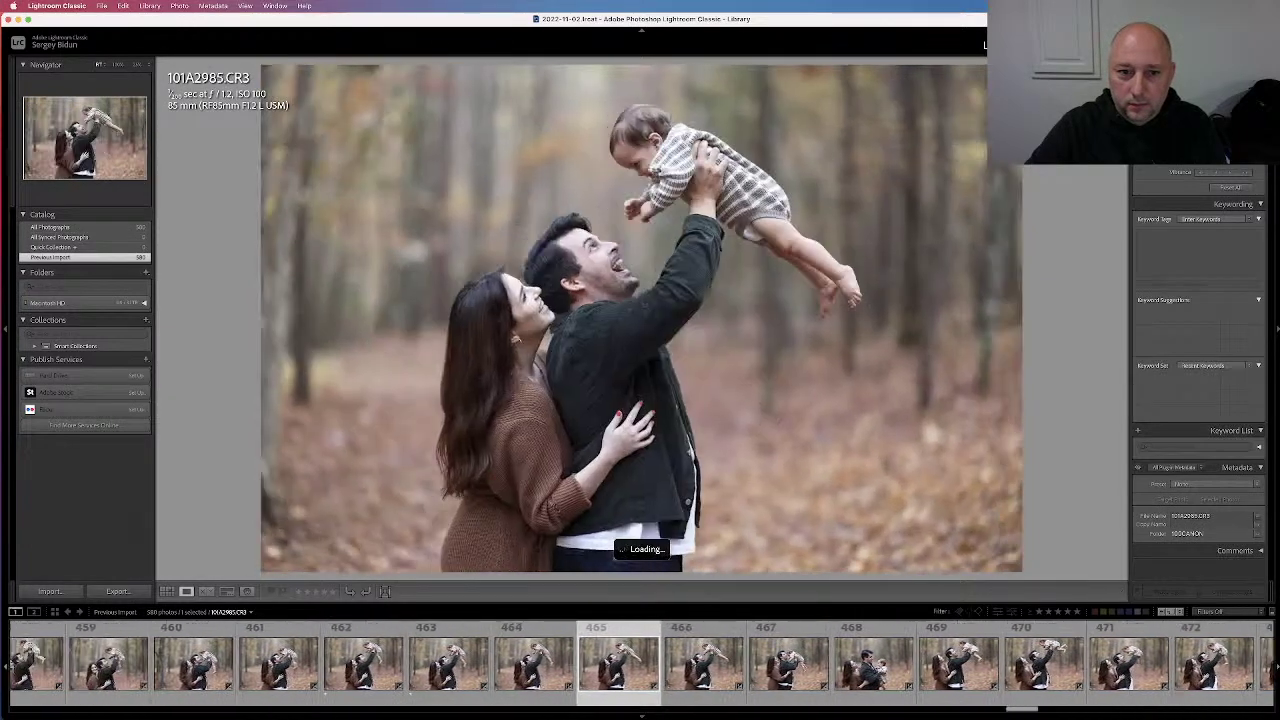
{"action": "key", "text": "Right"}
{"action": "key", "text": "1"}
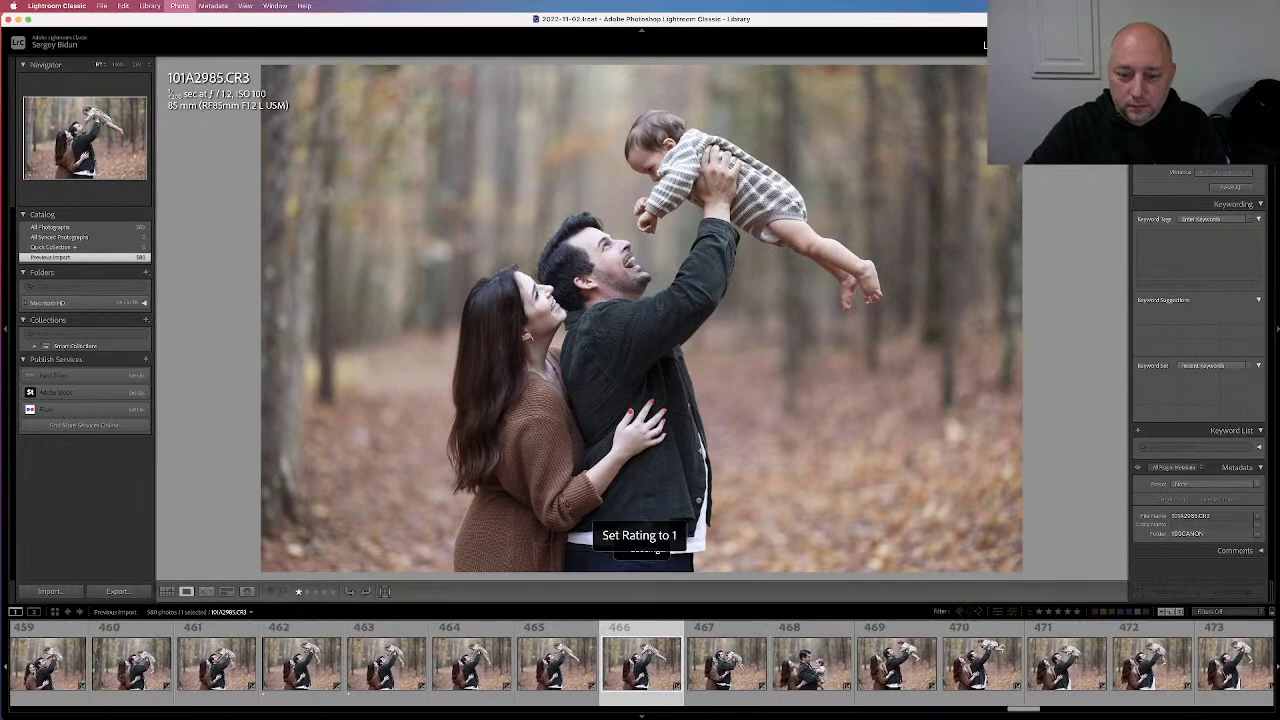
Compare 101A2989.CR3, with the baby held highest, against the frames around it
{"action": "key", "text": "Right"}
{"action": "key", "text": "Right"}
{"action": "key", "text": "Right"}
{"action": "key", "text": "Right"}
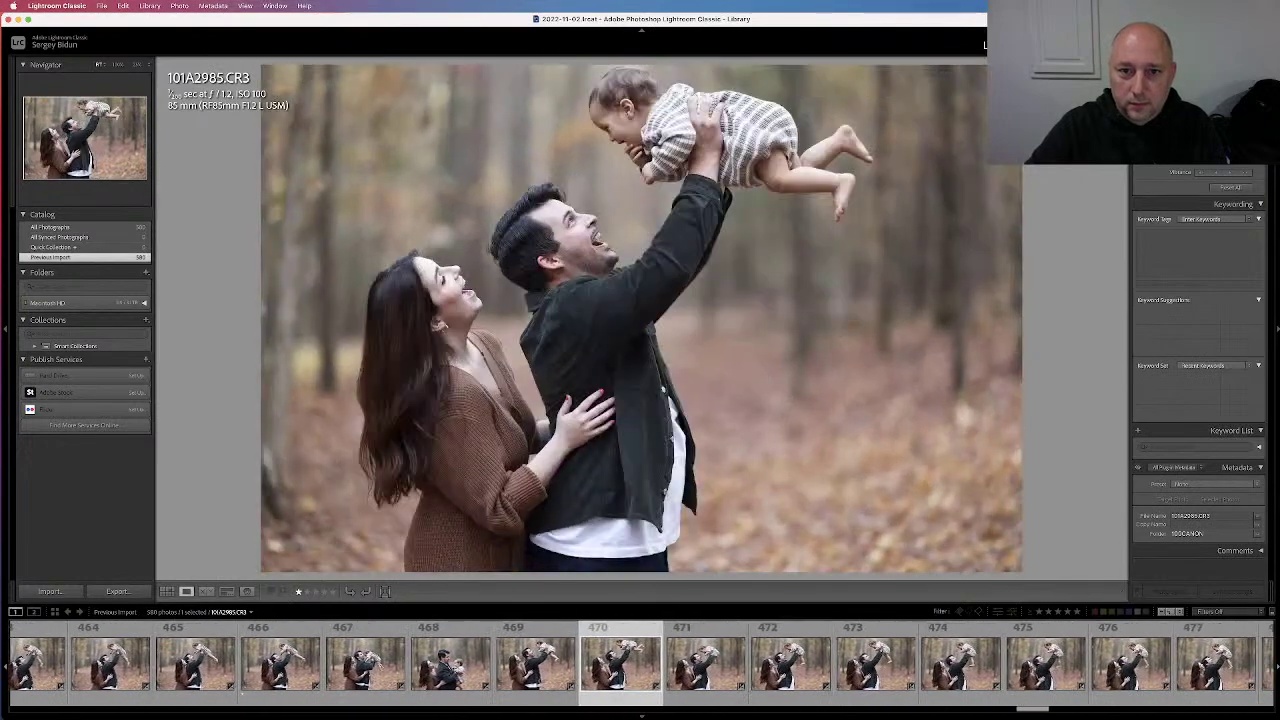
{"action": "key", "text": "Right"}
{"action": "key", "text": "Right"}
{"action": "key", "text": "Right"}
{"action": "key", "text": "Left"}
{"action": "key", "text": "Left"}
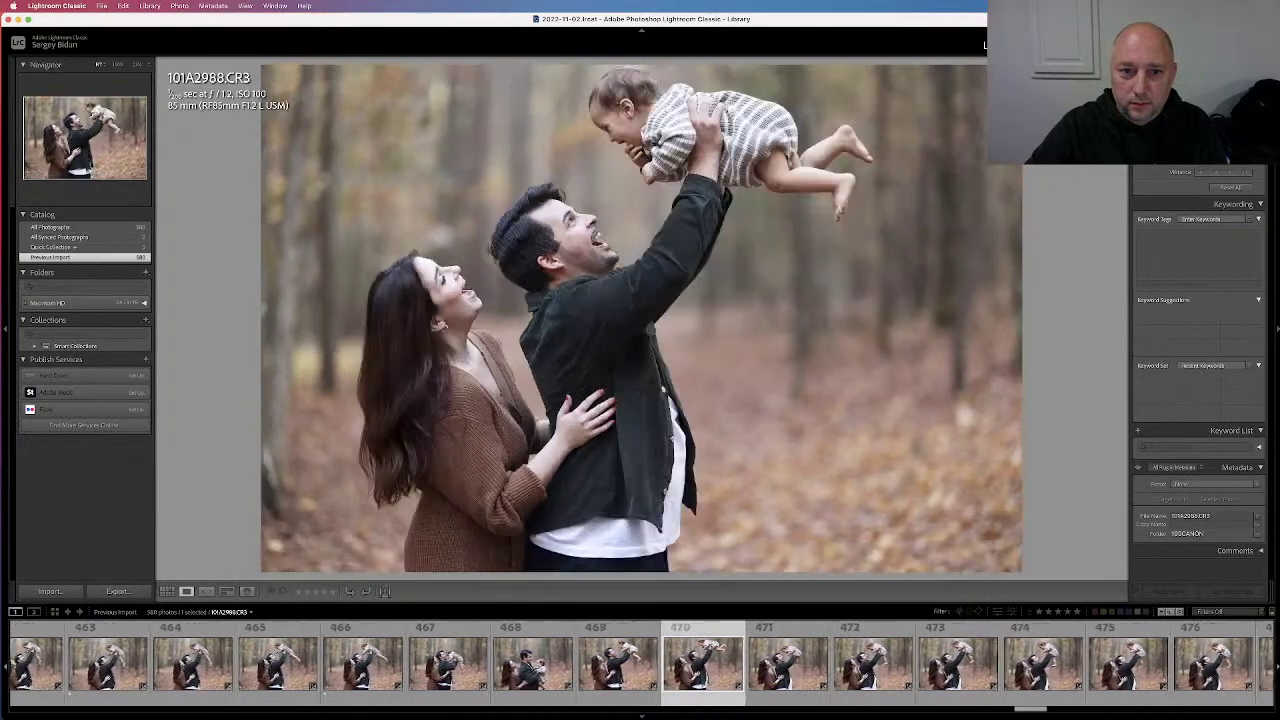
Compare the following baby-lifting frames around 101A2993.CR3 and rate 101A2992.CR3 one star
{"action": "key", "text": "Right"}
{"action": "key", "text": "Right"}
{"action": "key", "text": "Right"}
{"action": "key", "text": "Right"}
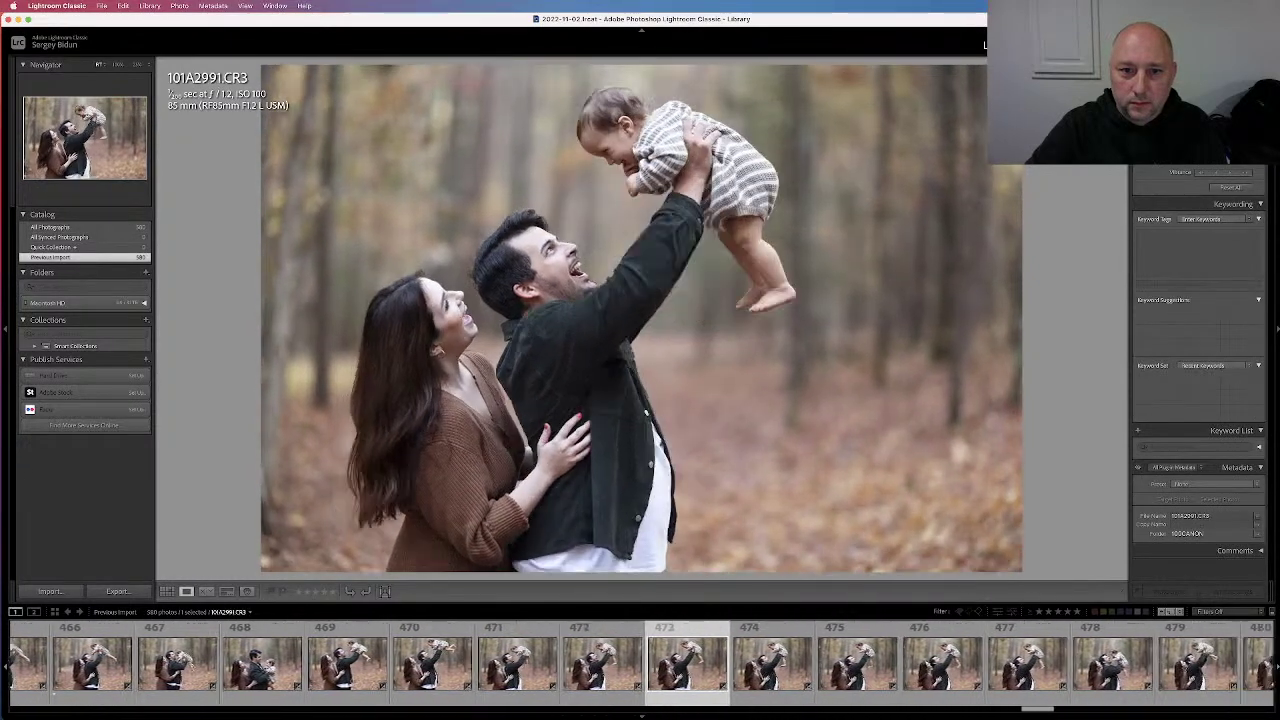
{"action": "key", "text": "Left"}
{"action": "key", "text": "Left"}
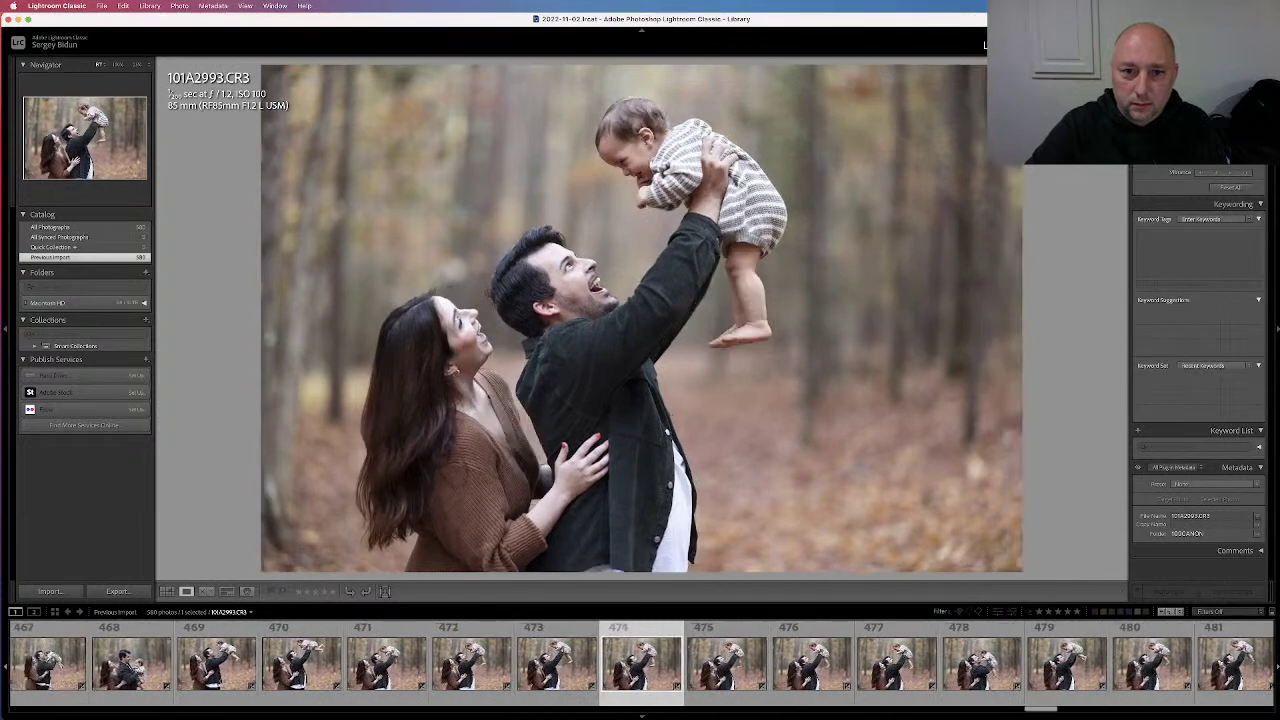
{"action": "key", "text": "Right"}
{"action": "key", "text": "1"}
Review the next baby-lifting frames after 101A2992.CR3 and rate 101A2999.CR3 one star
{"action": "key", "text": "Right"}
{"action": "key", "text": "Right"}
{"action": "key", "text": "Right"}
{"action": "key", "text": "Right"}
{"action": "key", "text": "Right"}
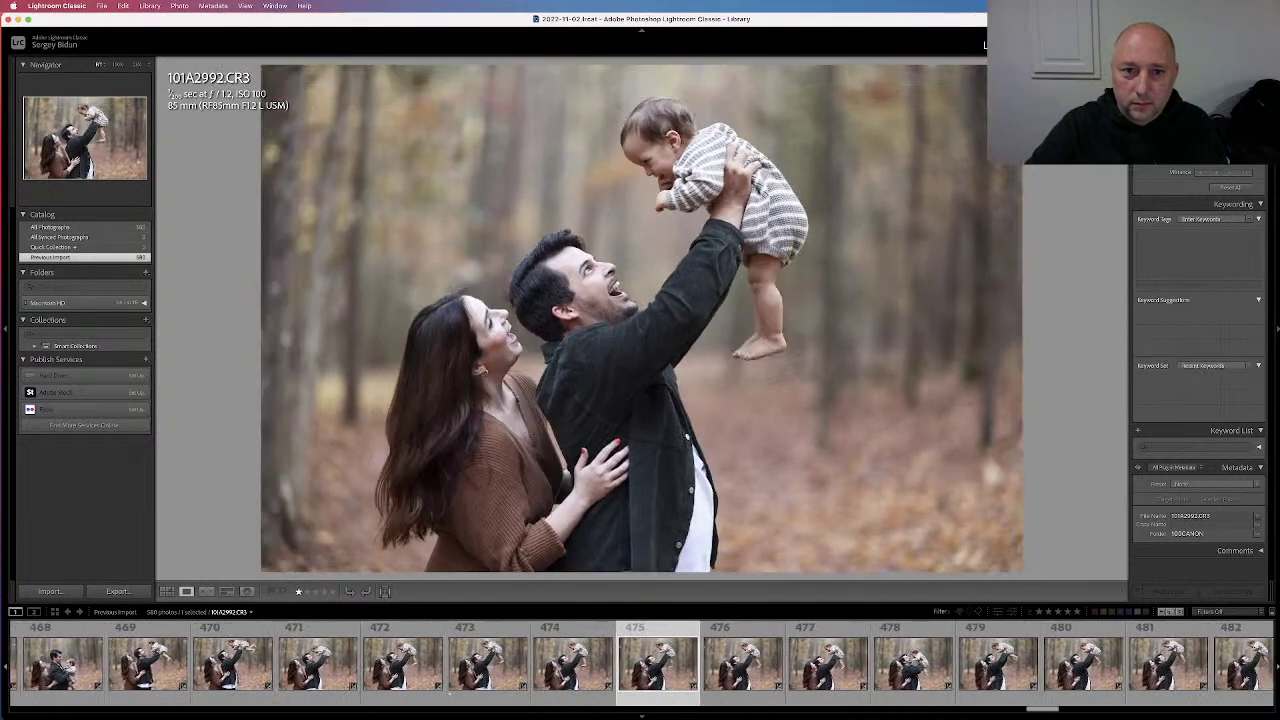
{"action": "key", "text": "Right"}
{"action": "key", "text": "Right"}
{"action": "key", "text": "Right"}
{"action": "key", "text": "1"}
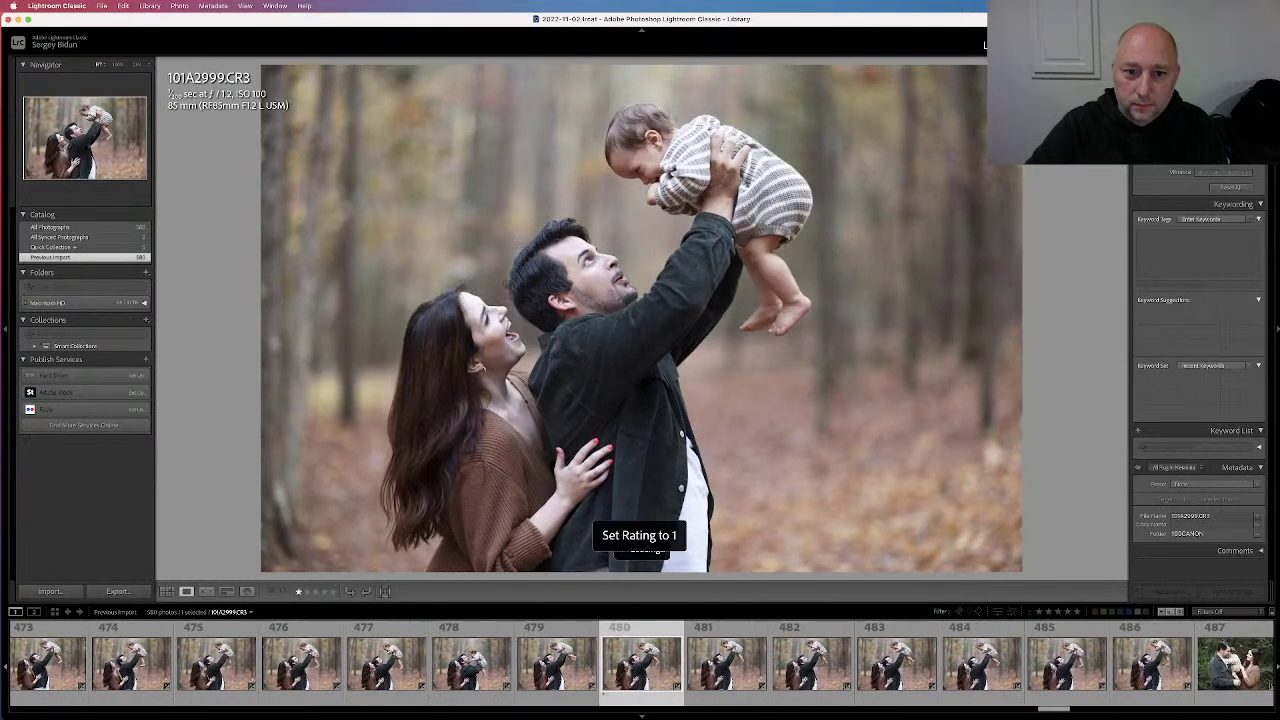
Continue through the baby-lifting series and rate 101A3002.CR3 one star
{"action": "key", "text": "Right"}
{"action": "key", "text": "Right"}
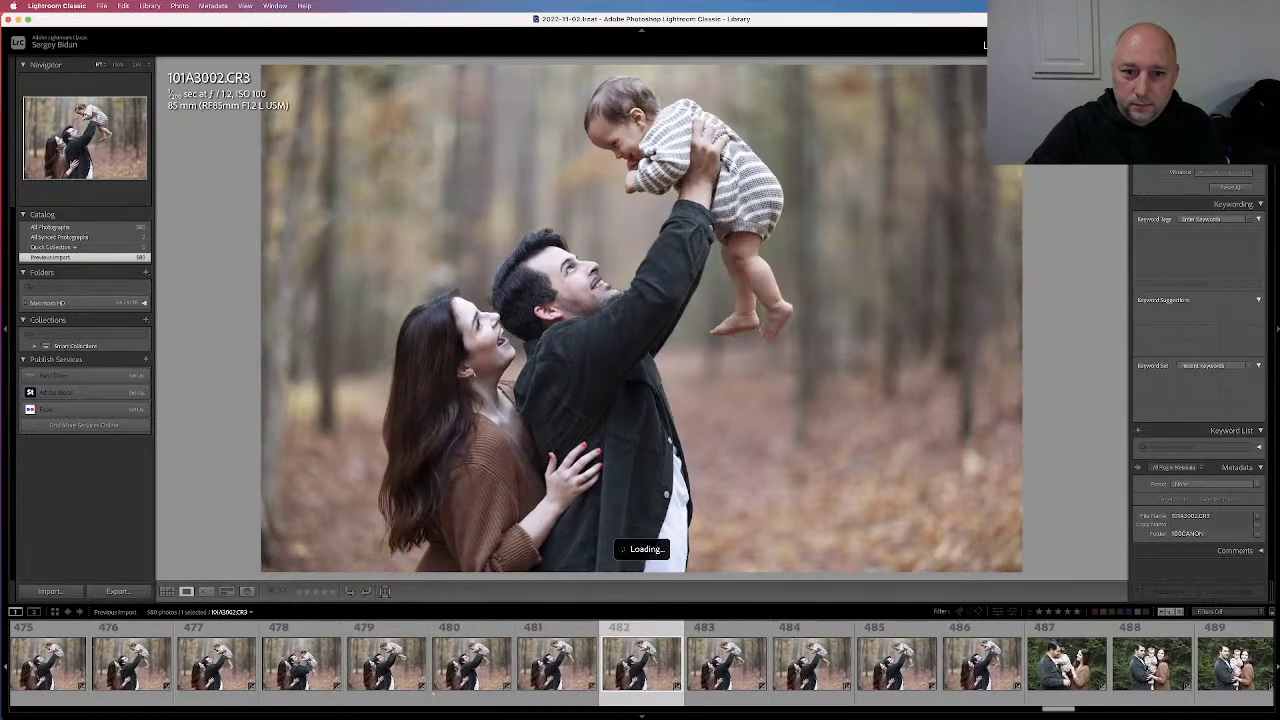
{"action": "key", "text": "Right"}
{"action": "key", "text": "1"}
Compare the last baby-lifting frames, 101A3004.CR3 and 101A3005.CR3, up to the first shot before the evergreens
{"action": "key", "text": "Right"}
{"action": "key", "text": "Right"}
{"action": "key", "text": "Right"}
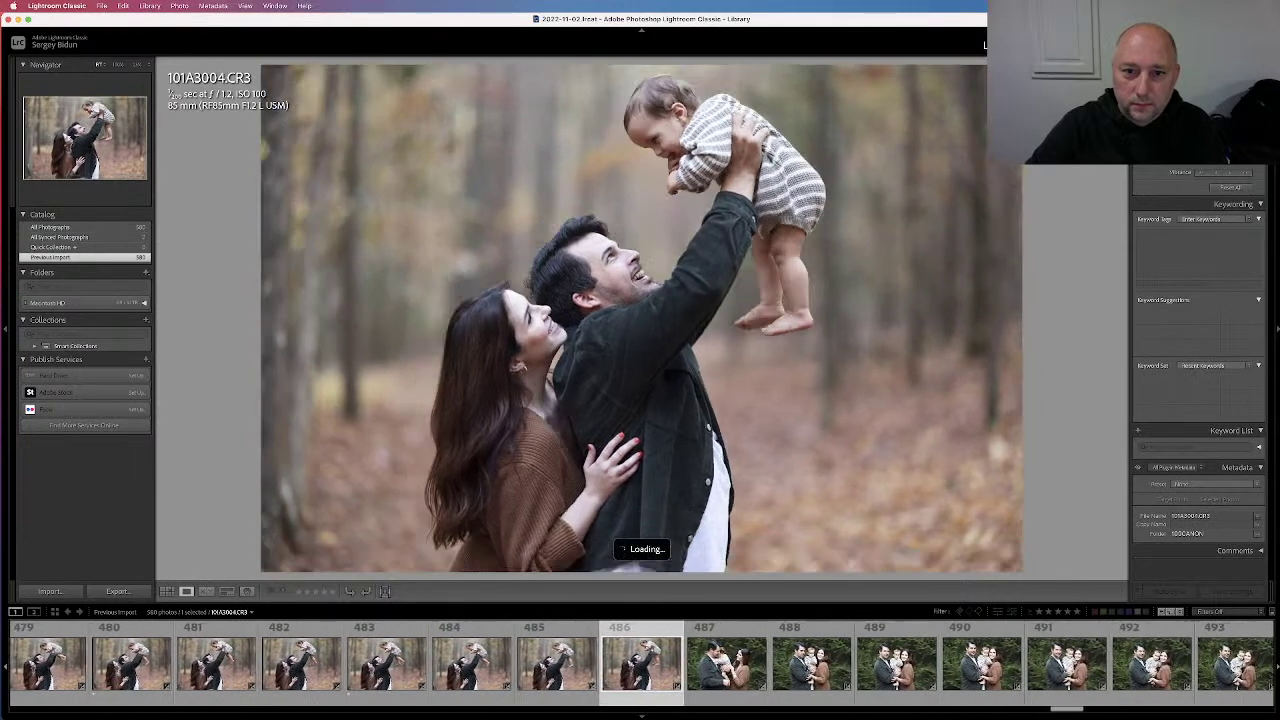
{"action": "key", "text": "Right"}
{"action": "key", "text": "Left"}
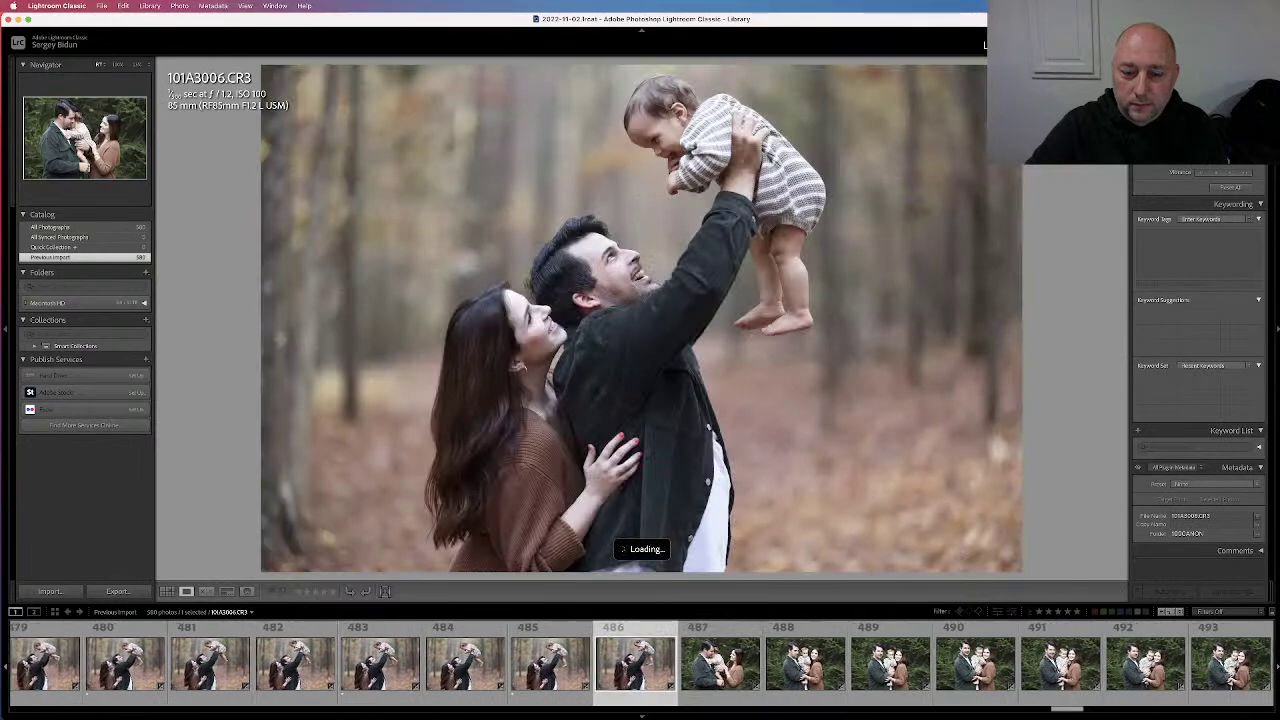
{"action": "key", "text": "Right"}
{"action": "key", "text": "Right"}
{"action": "key", "text": "Right"}
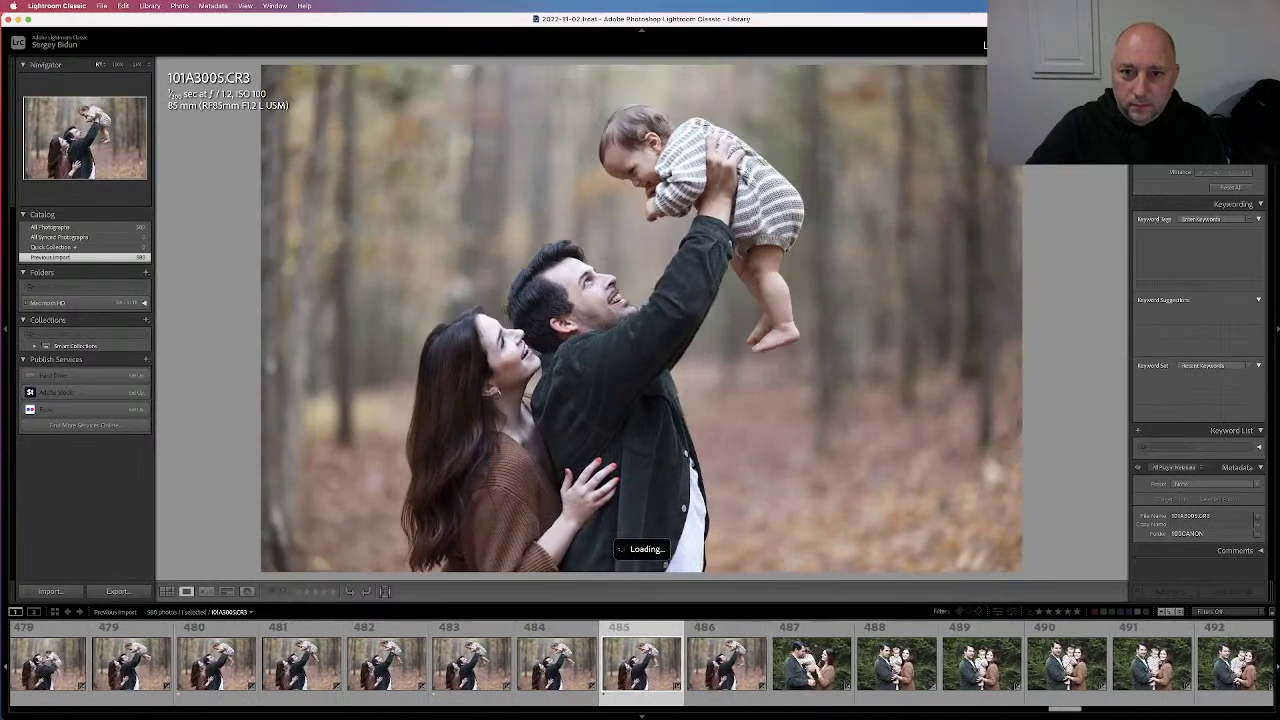
Compare the first family portraits in front of the evergreens, from 101A3006.CR3 to 101A3010.CR3
{"action": "key", "text": "Right"}
{"action": "key", "text": "Right"}
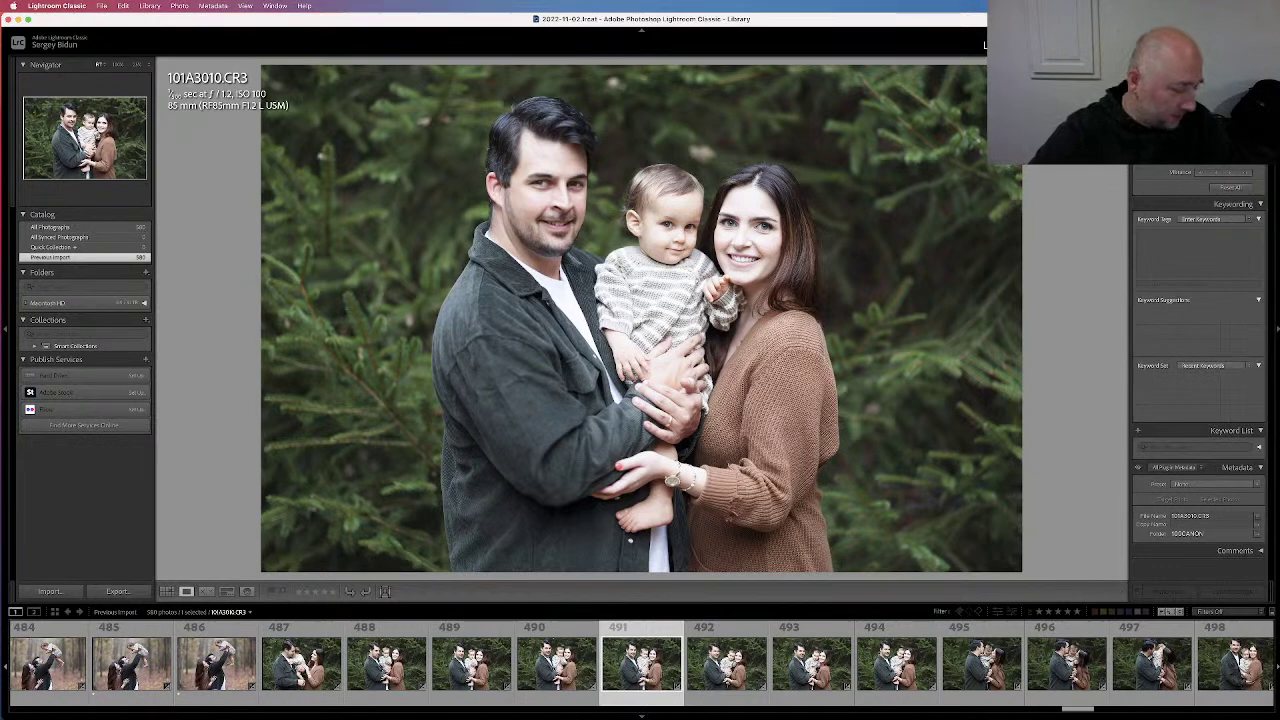
{"action": "key", "text": "Left"}
{"action": "key", "text": "Left"}
{"action": "key", "text": "Left"}
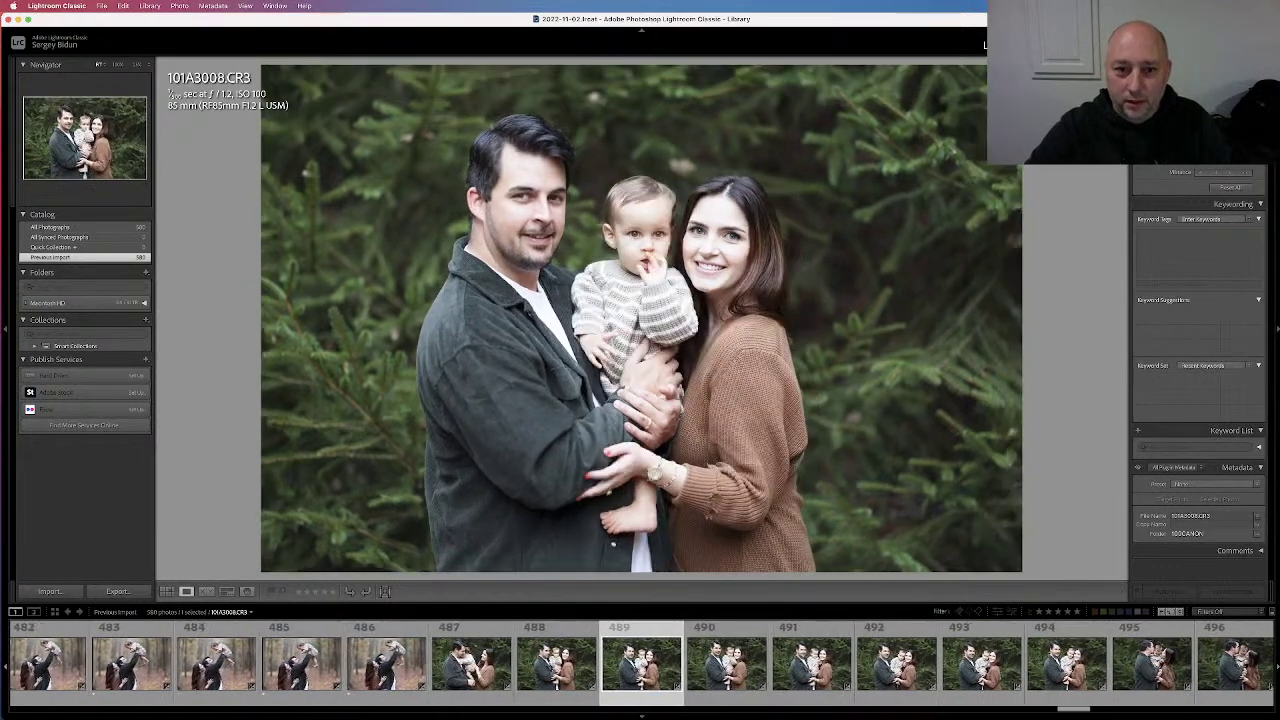
{"action": "key", "text": "Left"}
{"action": "key", "text": "Left"}
{"action": "key", "text": "Right"}
{"action": "key", "text": "Right"}
{"action": "key", "text": "Right"}
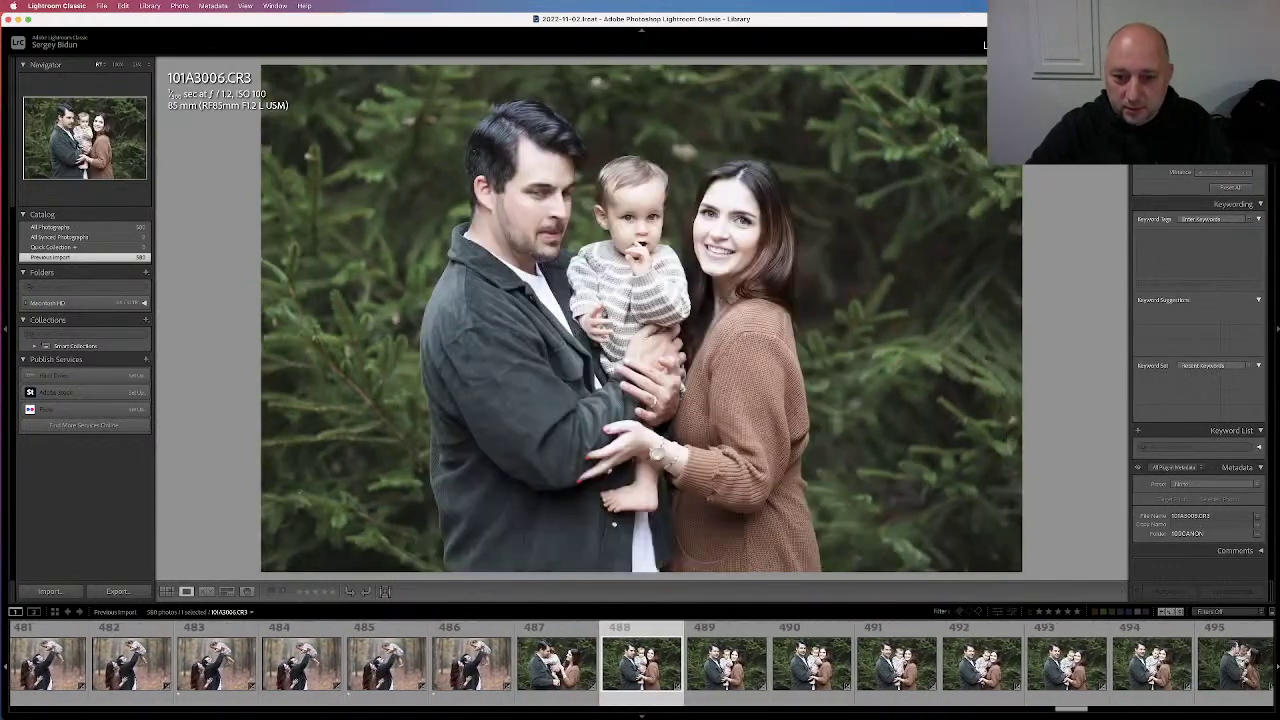
Continue through the close evergreen portraits after 101A3008.CR3 and rate 101A3012.CR3 one star
{"action": "key", "text": "Right"}
{"action": "key", "text": "Right"}
{"action": "key", "text": "Right"}
{"action": "key", "text": "Right"}
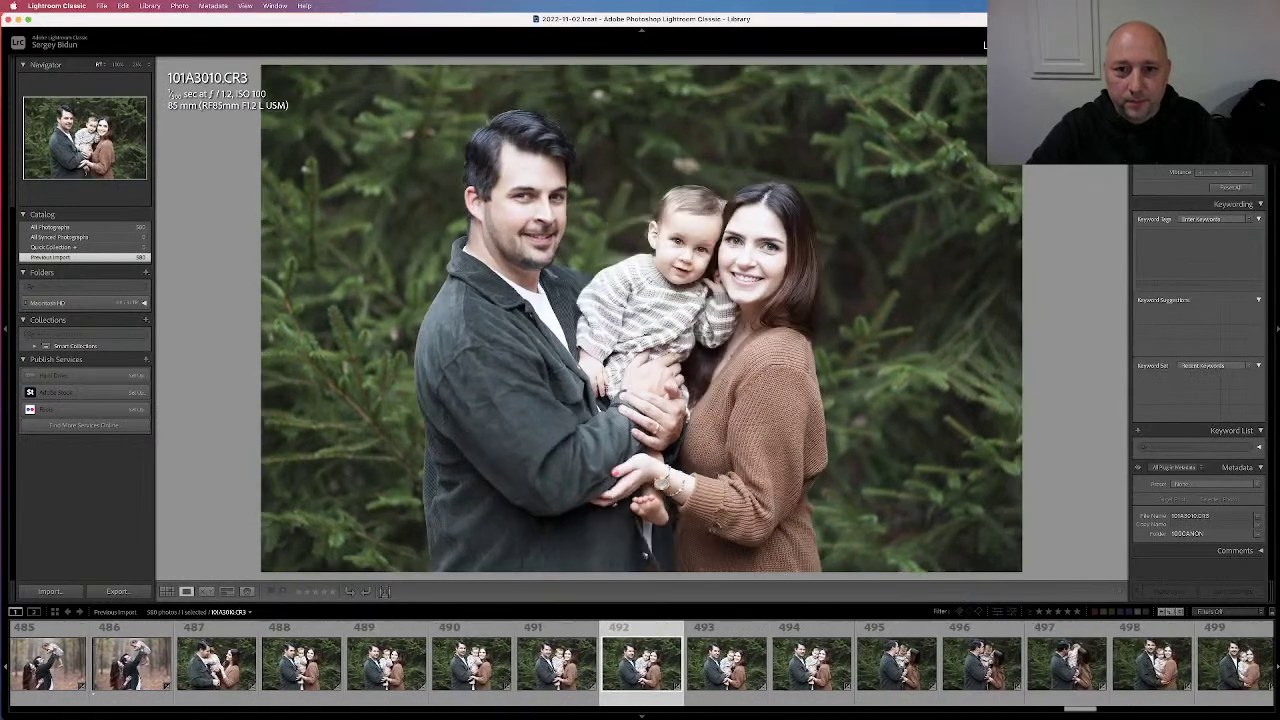
{"action": "key", "text": "Right"}
{"action": "key", "text": "Right"}
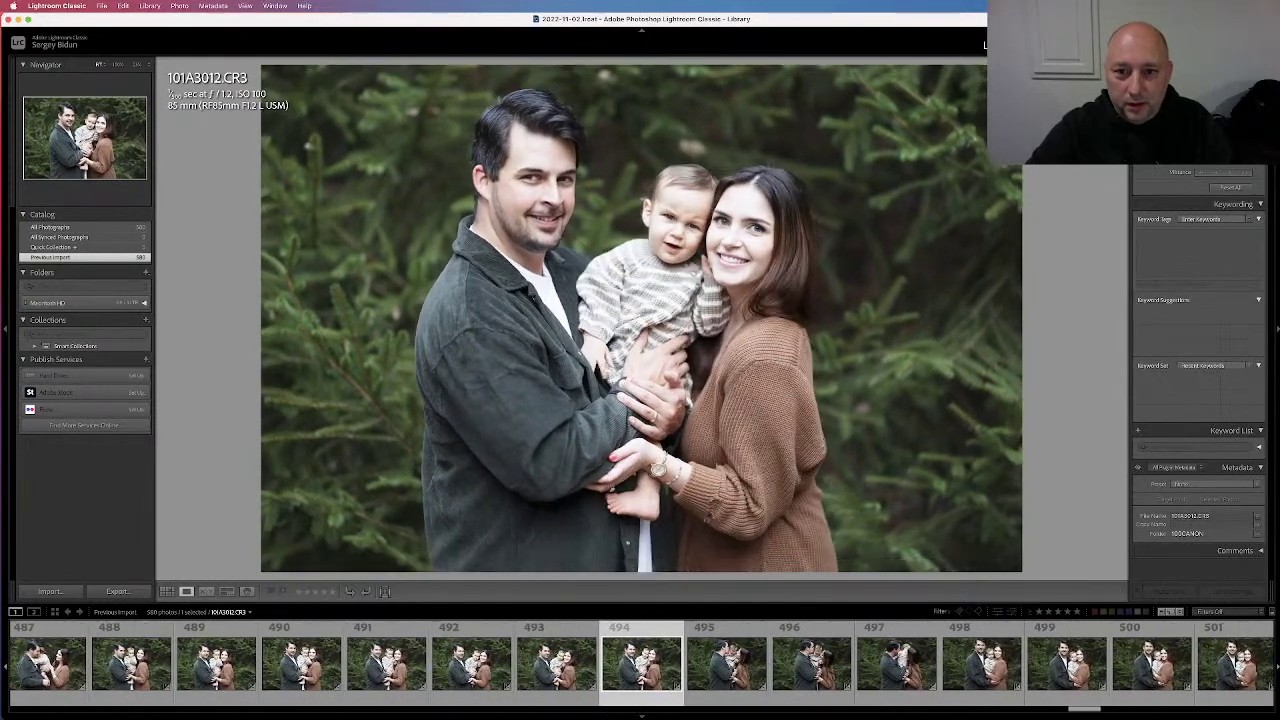
{"action": "key", "text": "1"}
Recheck 101A3012.CR3 against the neighbouring evergreen portraits, from 101A3010.CR3 onwards
{"action": "key", "text": "Left"}
{"action": "key", "text": "Left"}
{"action": "key", "text": "Left"}
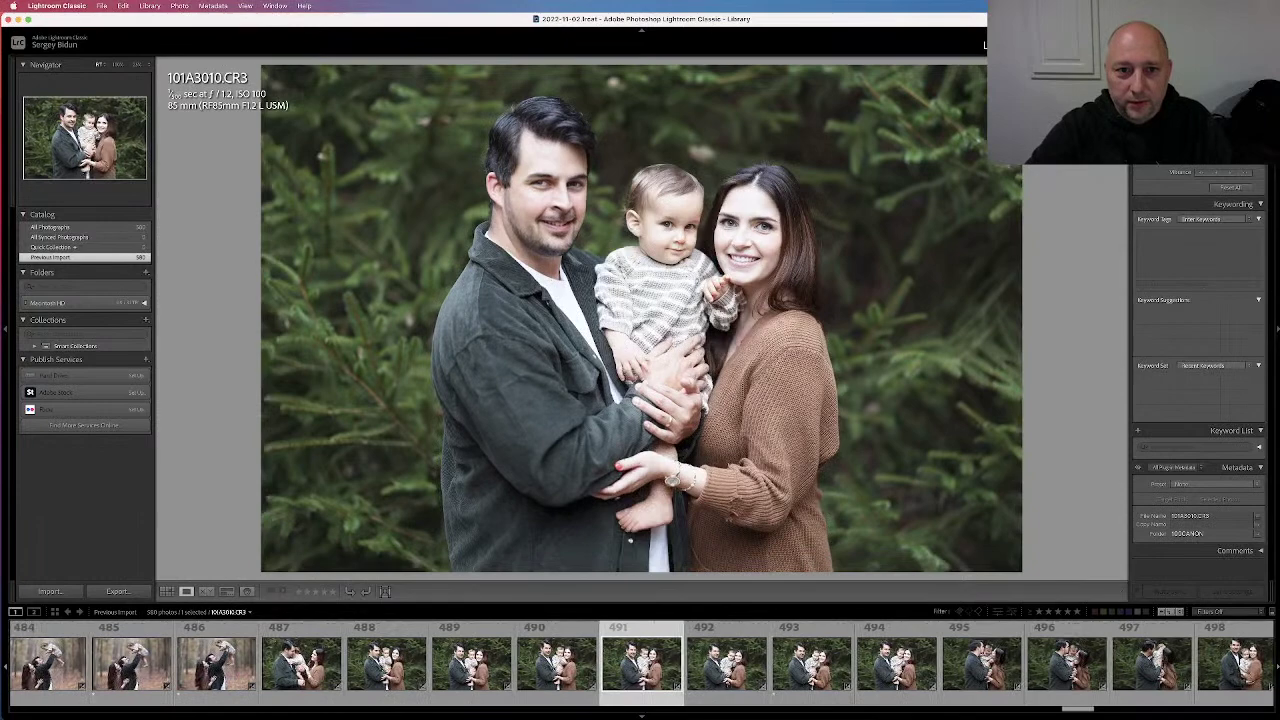
{"action": "key", "text": "Right"}
{"action": "key", "text": "Right"}
{"action": "key", "text": "Right"}
{"action": "key", "text": "Right"}
{"action": "key", "text": "Right"}
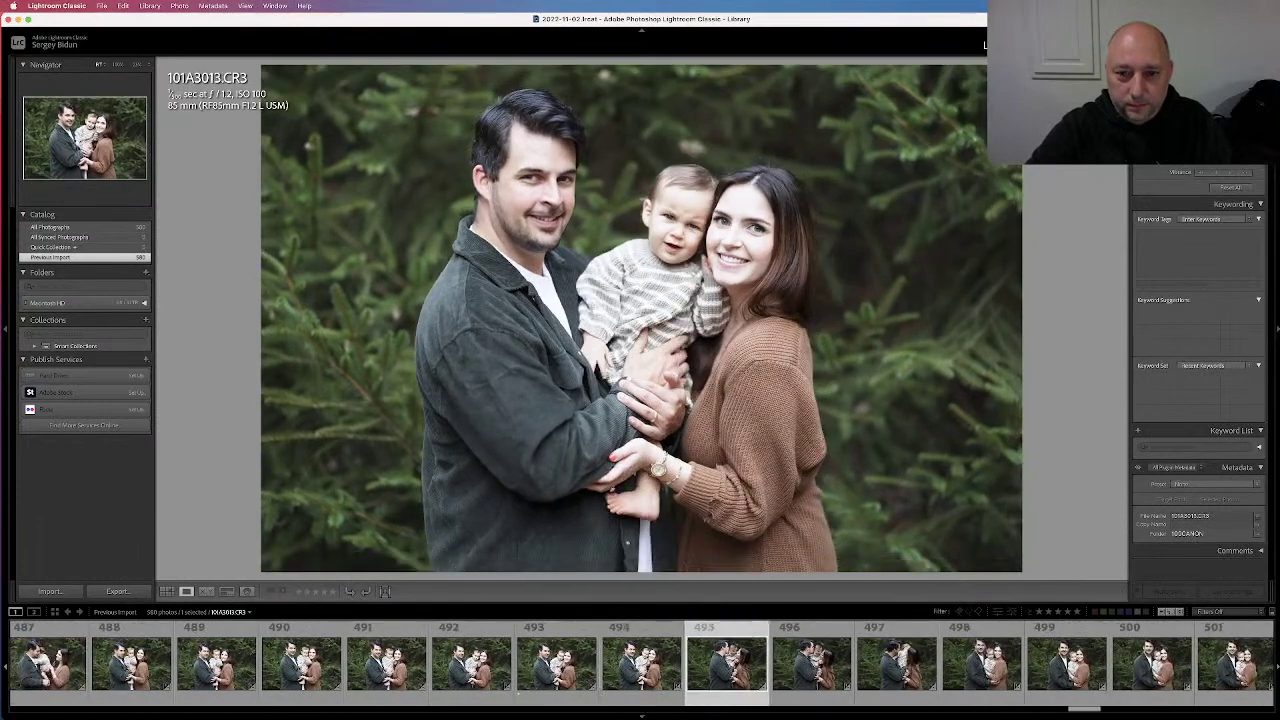
{"action": "key", "text": "Left"}
{"action": "key", "text": "Right"}
{"action": "key", "text": "Right"}
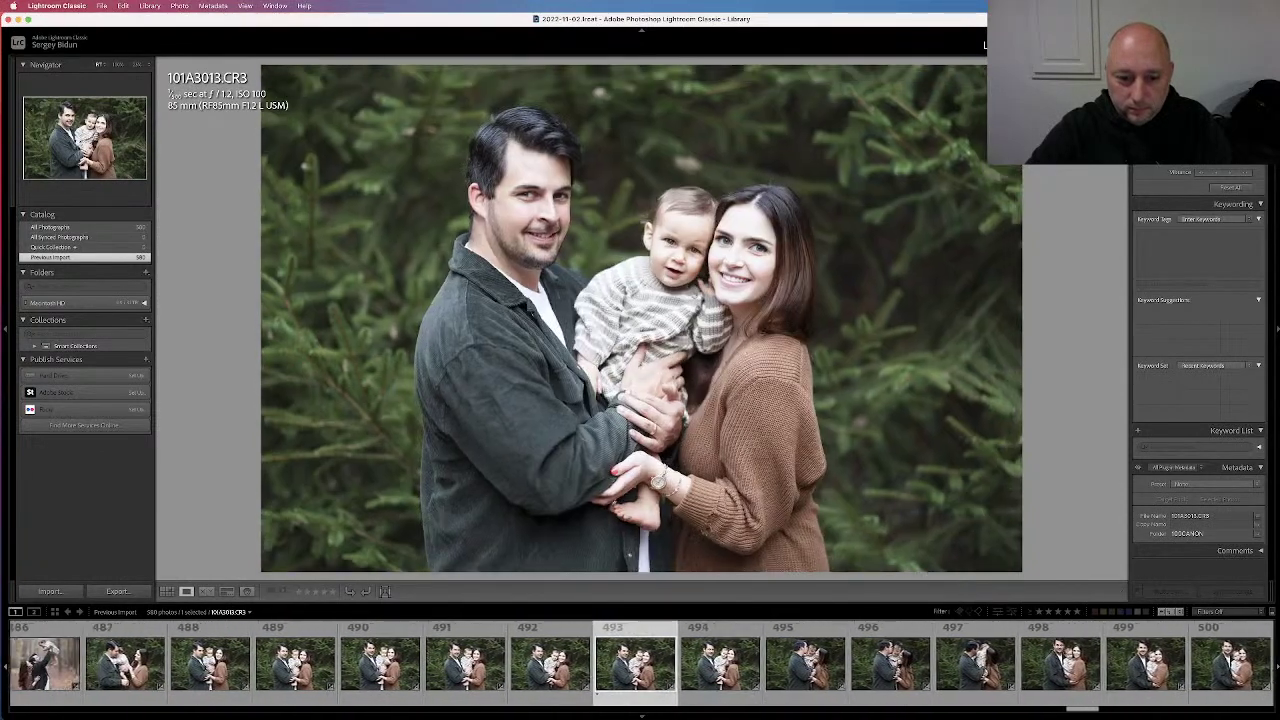
Pass the frames of the parents kissing the baby, compare 101A3019.CR3 to 101A3021.CR3, and rate photo 501 one star
{"action": "key", "text": "Right"}
{"action": "key", "text": "Right"}
{"action": "key", "text": "Right"}
{"action": "key", "text": "Right"}
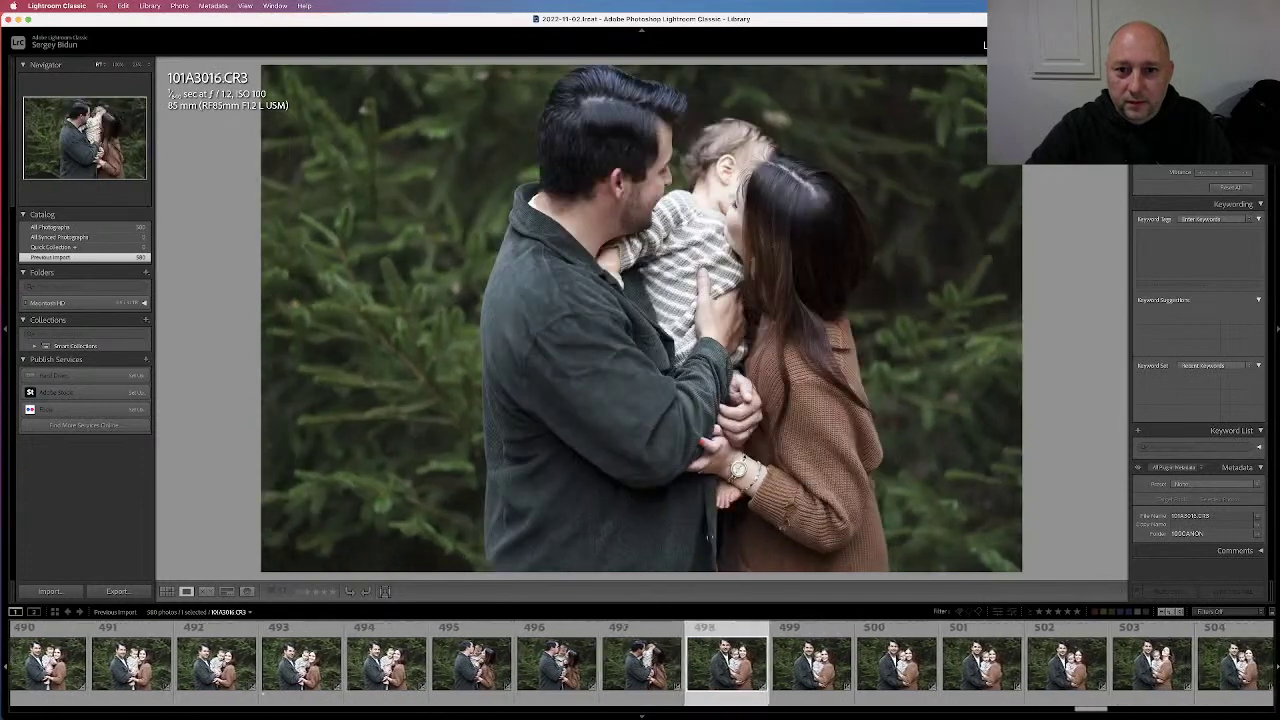
{"action": "key", "text": "Right"}
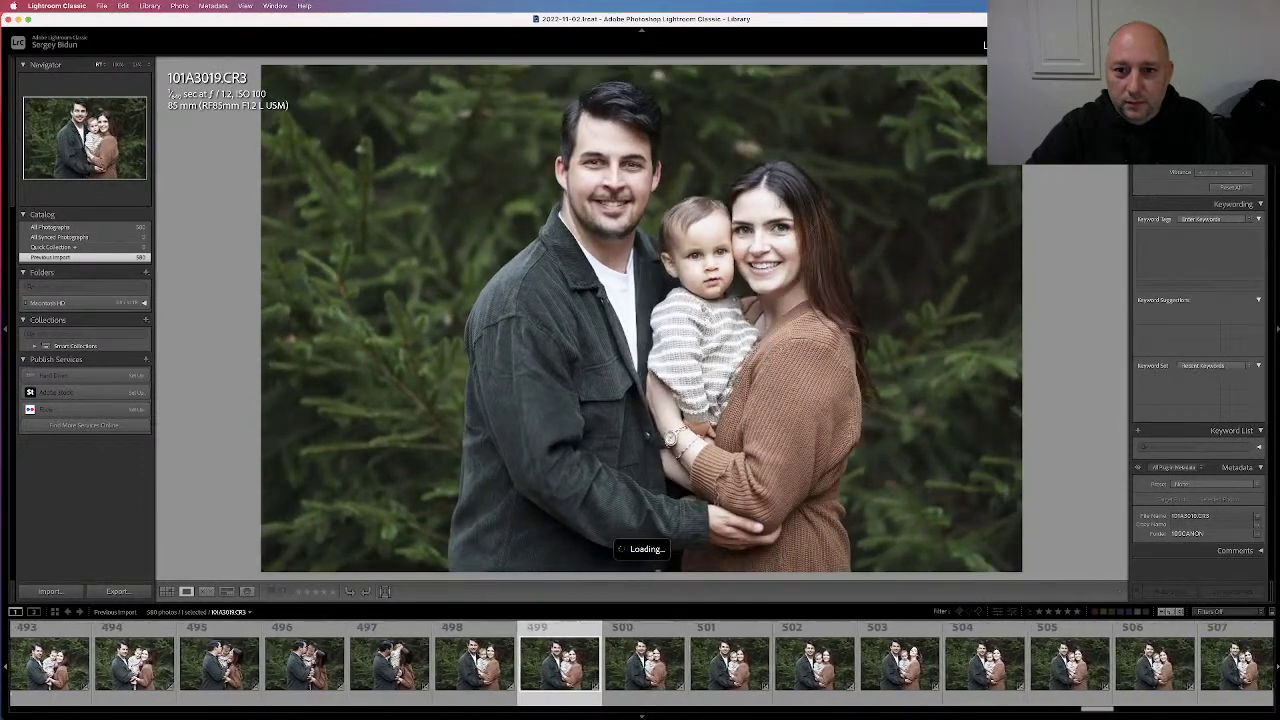
{"action": "key", "text": "Left"}
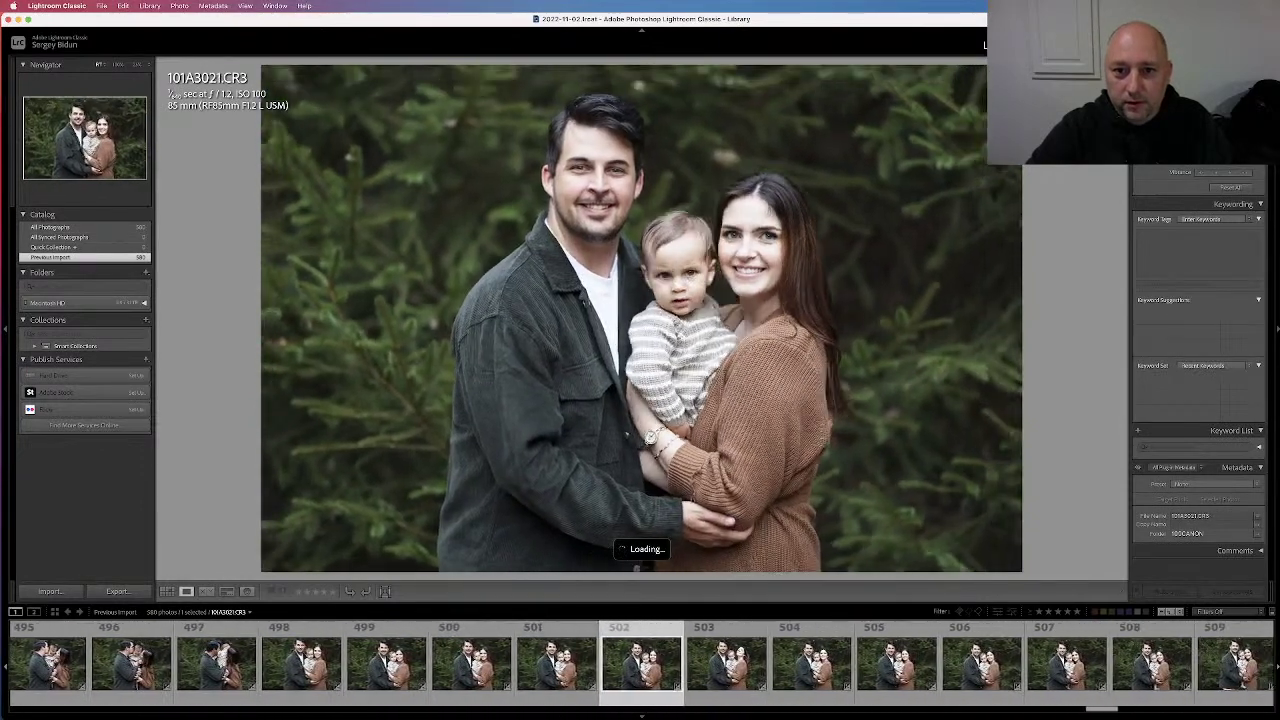
{"action": "key", "text": "Right"}
{"action": "key", "text": "Left"}
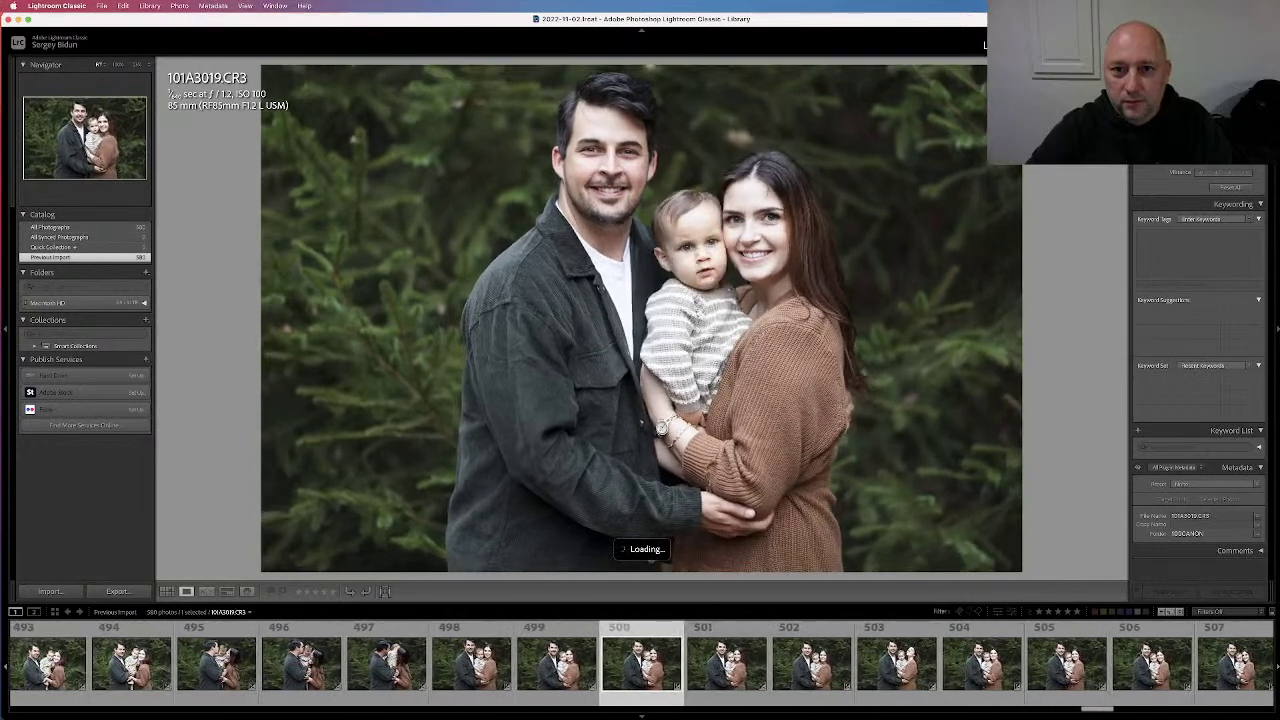
{"action": "key", "text": "Right"}
{"action": "key", "text": "1"}
Compare the next evergreen family poses after 101A3021.CR3 and rate 101A3024.CR3 one star
{"action": "key", "text": "Right"}
{"action": "key", "text": "Right"}
{"action": "key", "text": "Right"}
{"action": "key", "text": "Right"}
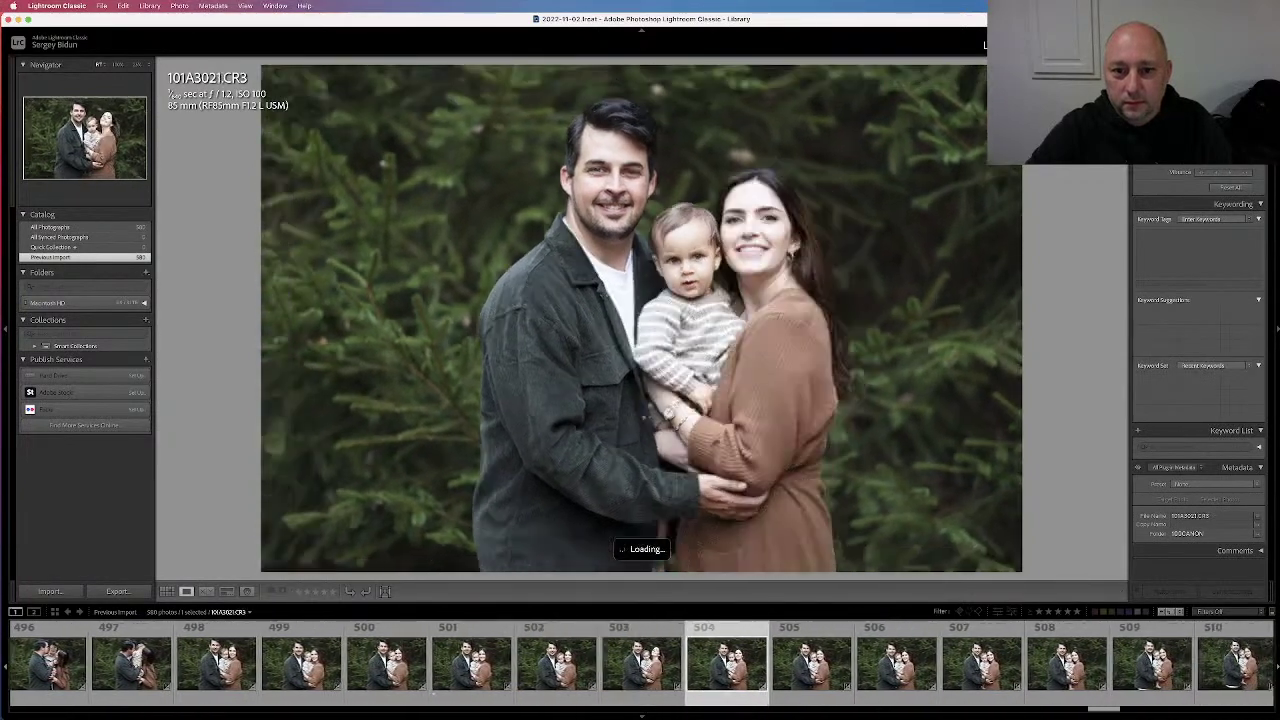
{"action": "key", "text": "Left"}
{"action": "key", "text": "Right"}
{"action": "key", "text": "Left"}
{"action": "key", "text": "1"}
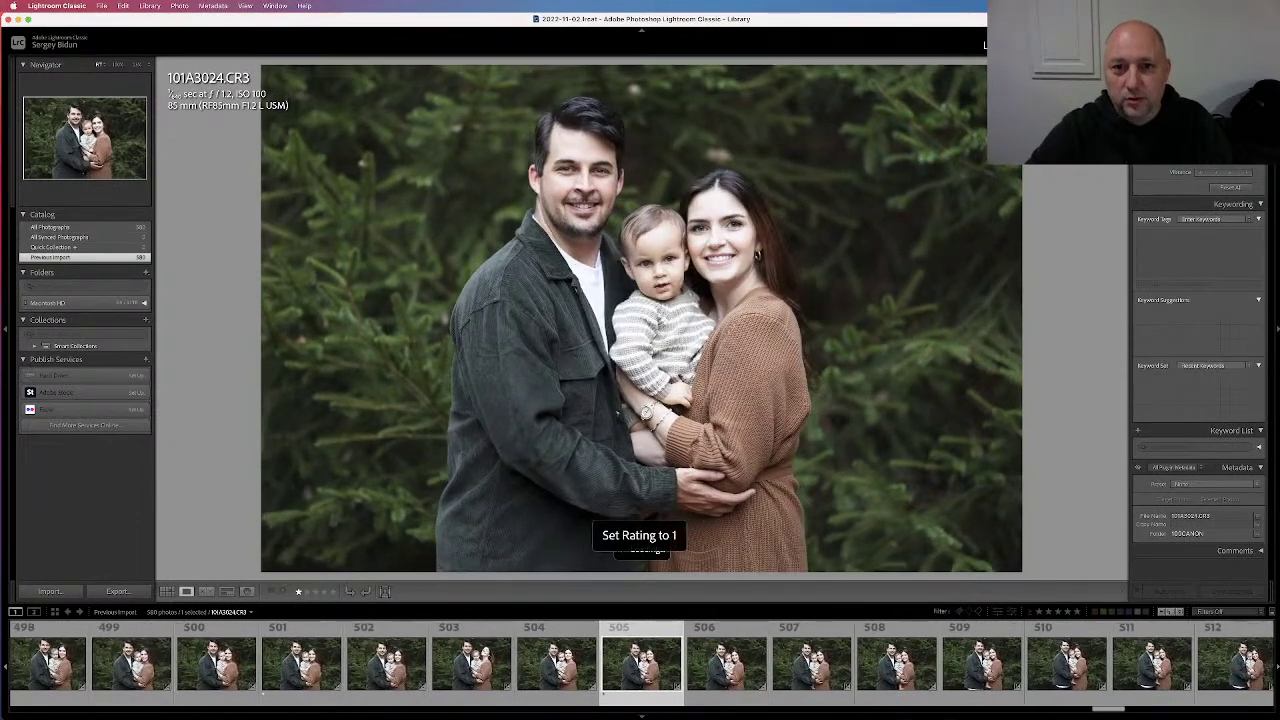
Review the evergreen frames just after 101A3024.CR3 and rate photo 507 one star
{"action": "key", "text": "Right"}
{"action": "key", "text": "Right"}
{"action": "key", "text": "Right"}
{"action": "key", "text": "1"}
Compare the wider evergreen family frames from 101A3028.CR3 through 101A3031.CR3 and up to 101A3033.CR3
{"action": "key", "text": "Right"}
{"action": "key", "text": "Right"}
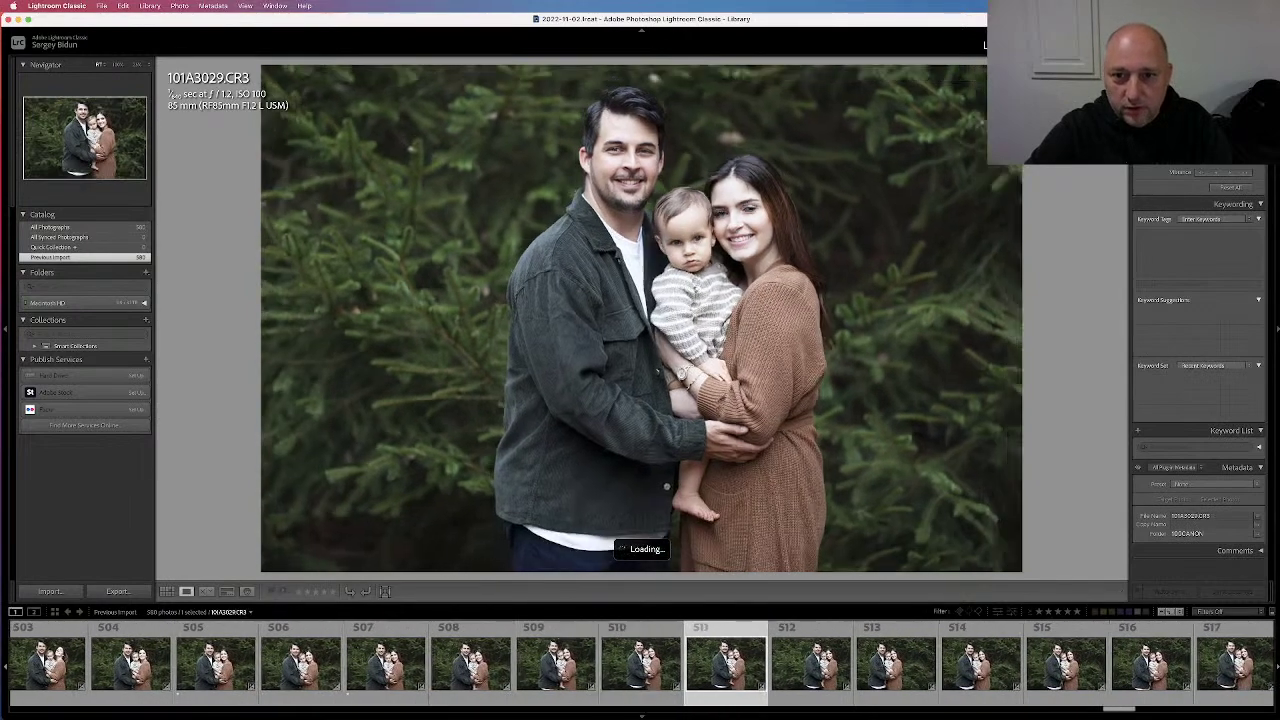
{"action": "key", "text": "Right"}
{"action": "key", "text": "Left"}
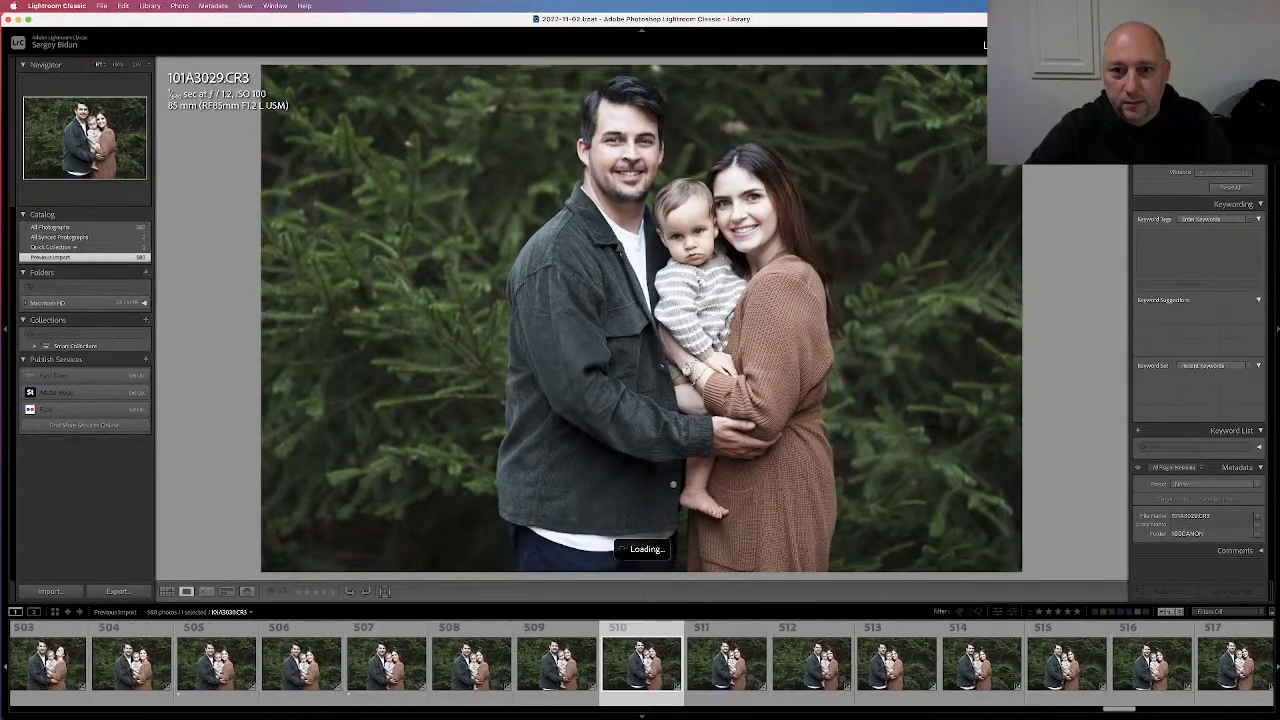
{"action": "key", "text": "Right"}
{"action": "key", "text": "Left"}
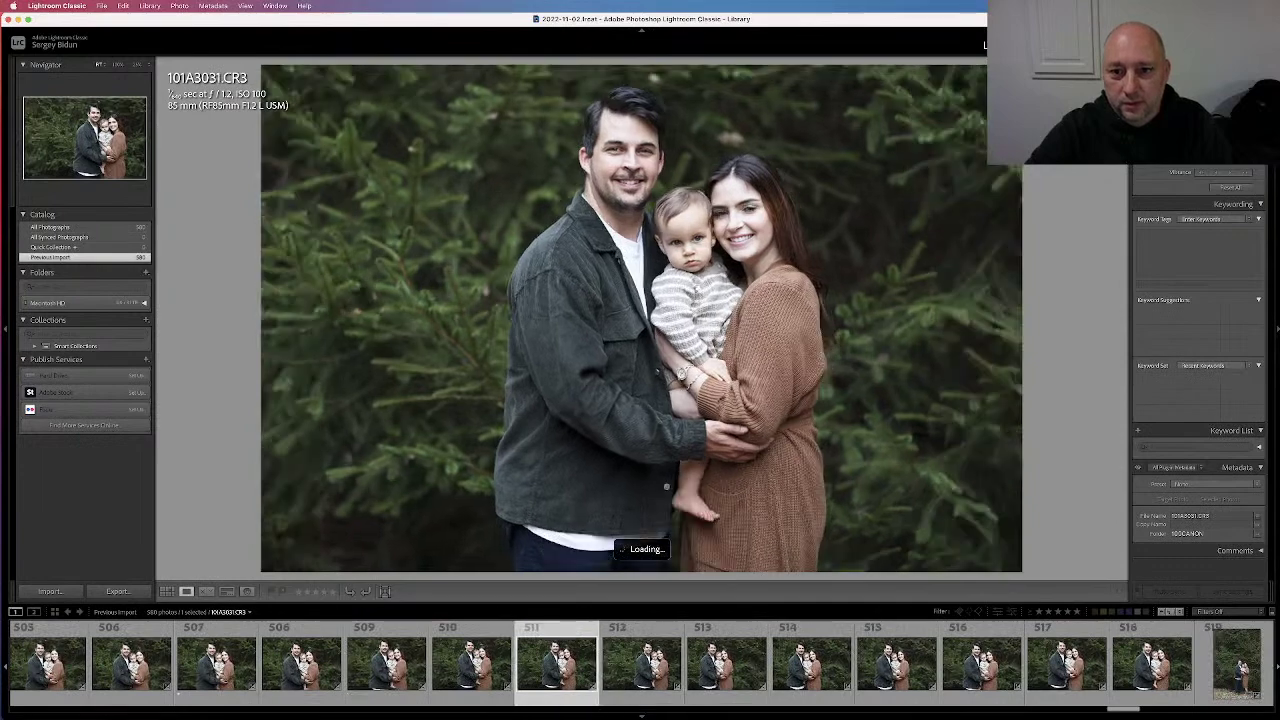
{"action": "key", "text": "Left"}
{"action": "key", "text": "Left"}
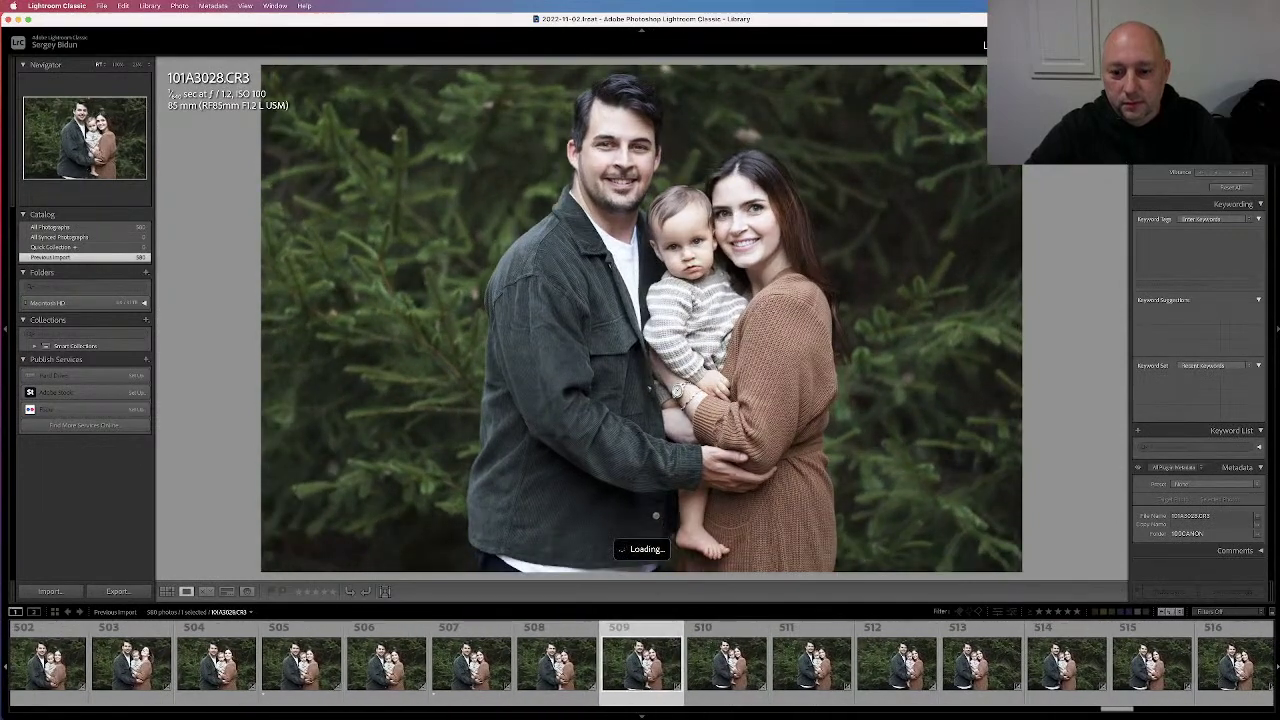
{"action": "key", "text": "Right"}
{"action": "key", "text": "Right"}
{"action": "key", "text": "Right"}
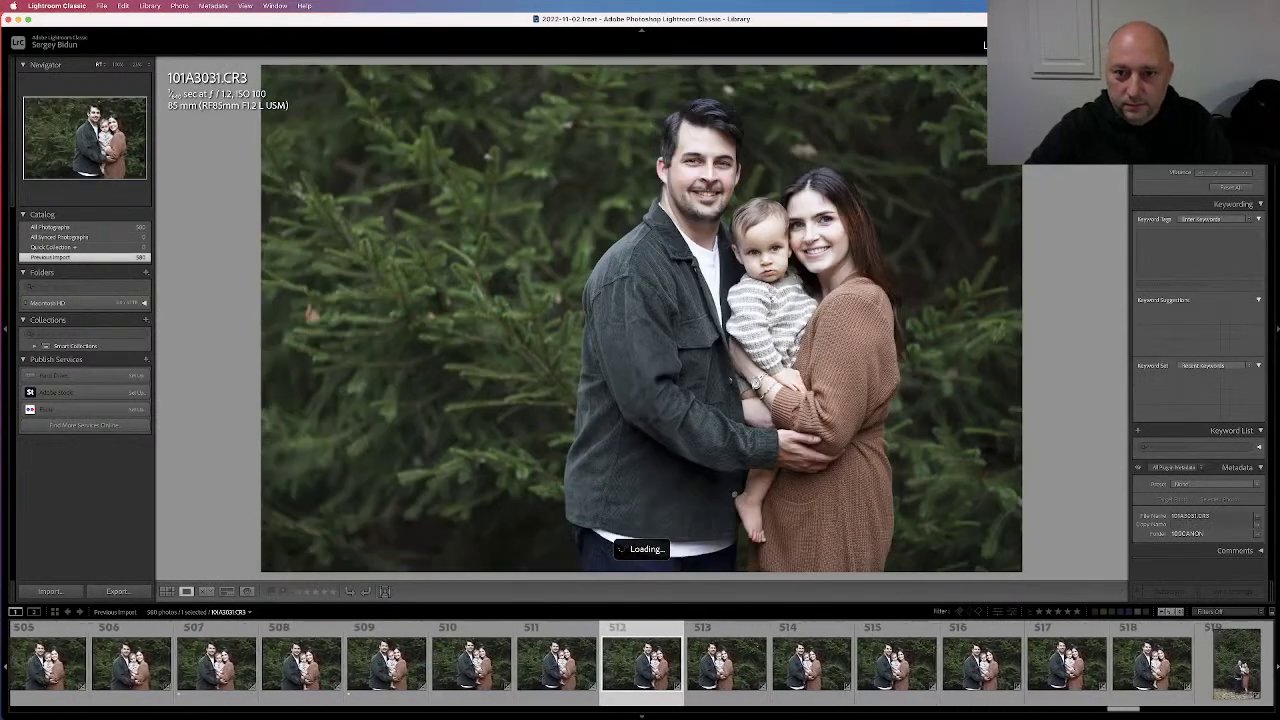
{"action": "key", "text": "Right"}
{"action": "key", "text": "Right"}
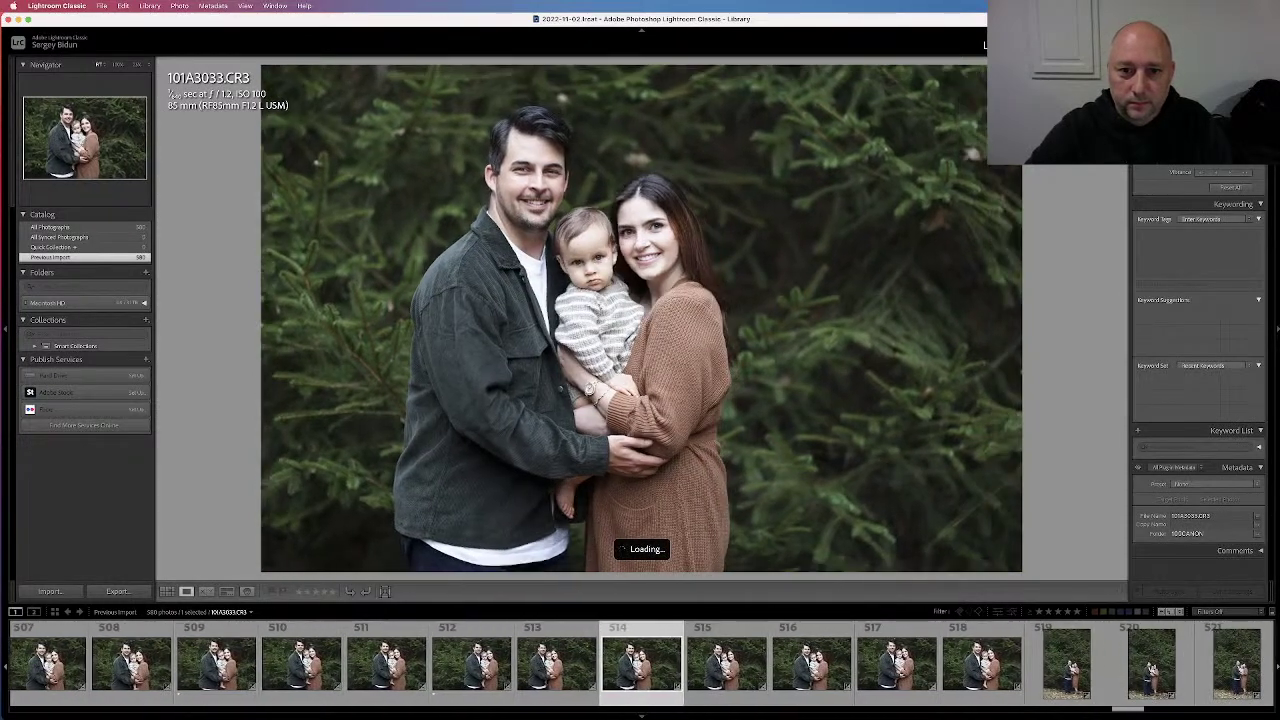
Compare 101A3033.CR3 with the neighbouring evergreen frames, rate it one star, and continue to photo 517
{"action": "key", "text": "Left"}
{"action": "key", "text": "Right"}
{"action": "key", "text": "Left"}
{"action": "key", "text": "Right"}
{"action": "key", "text": "Right"}
{"action": "key", "text": "Right"}
{"action": "key", "text": "Right"}
{"action": "key", "text": "Right"}
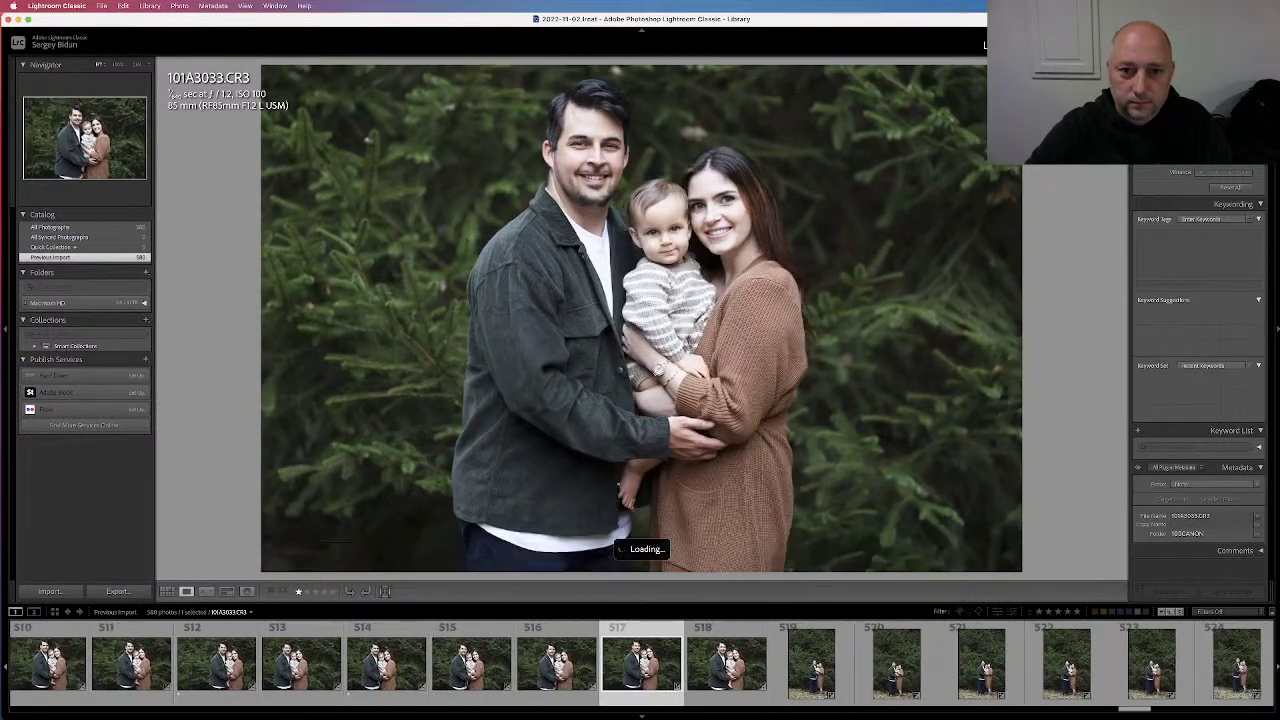
Move on to the full-length vertical evergreen shots around 101A3040.CR3 and rate photo 522 one star
{"action": "key", "text": "Right"}
{"action": "key", "text": "Right"}
{"action": "key", "text": "Right"}
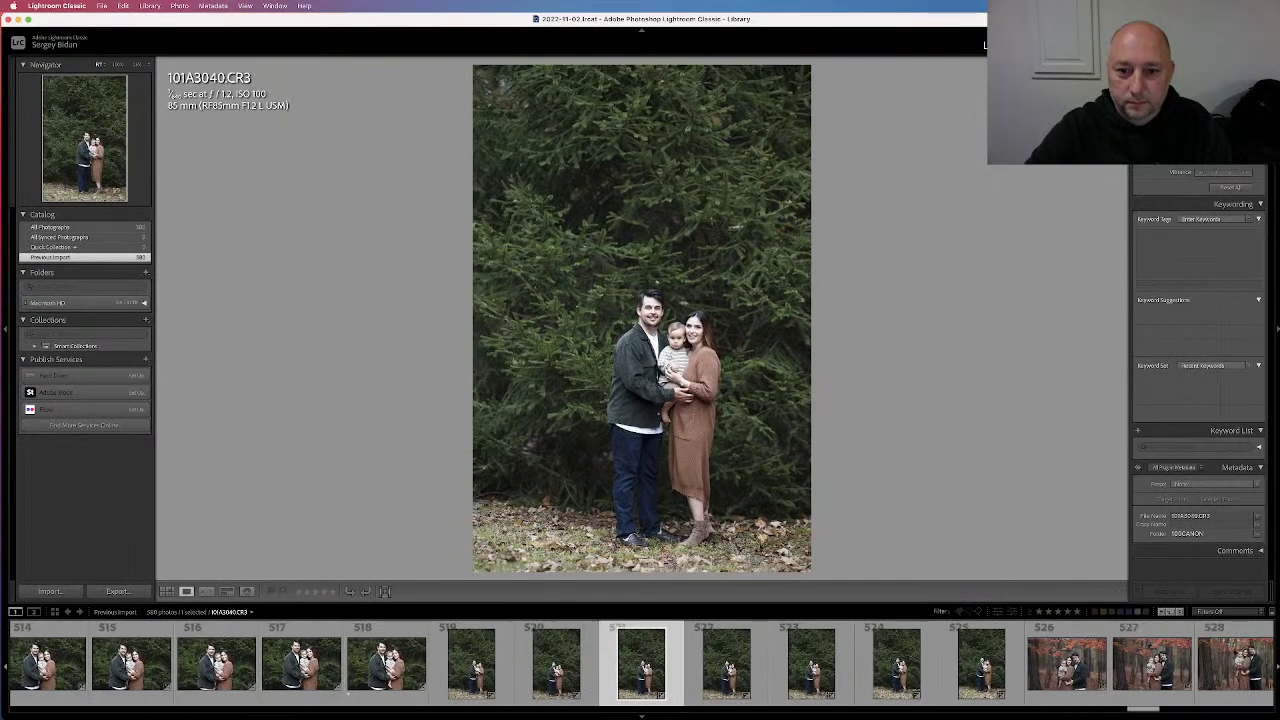
{"action": "key", "text": "Right"}
{"action": "key", "text": "Right"}
{"action": "key", "text": "Left"}
{"action": "key", "text": "1"}
Move on to the family frames under the red leaves and rate 101A3047.CR3 and photo 530 one star
{"action": "key", "text": "Right"}
{"action": "key", "text": "Right"}
{"action": "key", "text": "Right"}
{"action": "key", "text": "Right"}
{"action": "key", "text": "Right"}
{"action": "key", "text": "Right"}
{"action": "key", "text": "Right"}
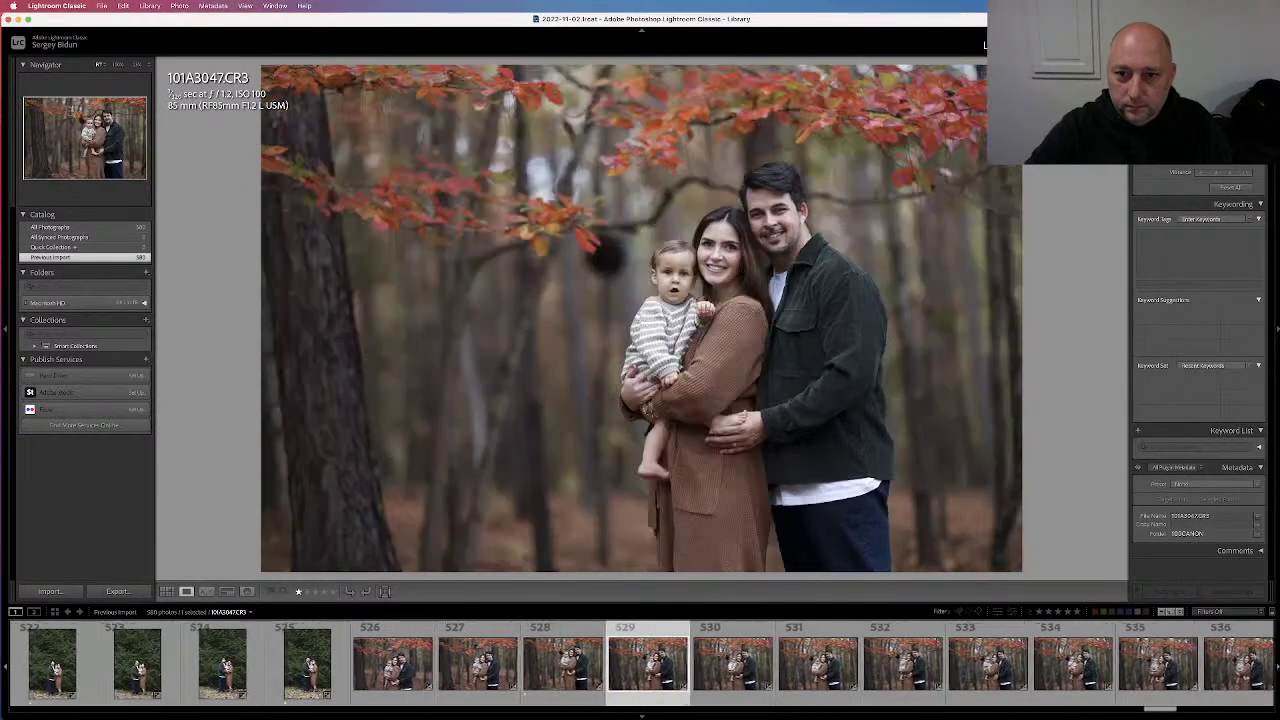
{"action": "key", "text": "Right"}
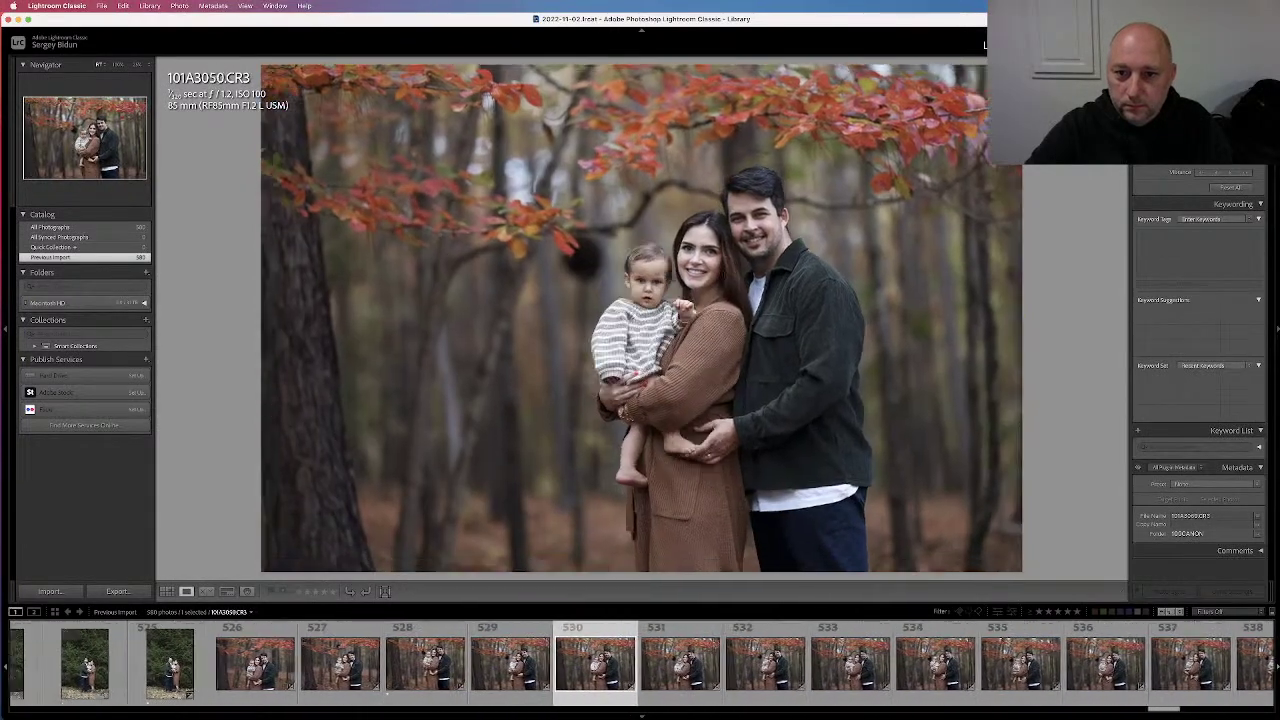
{"action": "key", "text": "1"}
Review the red-leaf family frames from 101A3050.CR3 up to 101A3056.CR3
{"action": "key", "text": "Right"}
{"action": "key", "text": "Right"}
{"action": "key", "text": "Right"}
{"action": "key", "text": "Right"}
{"action": "key", "text": "Right"}
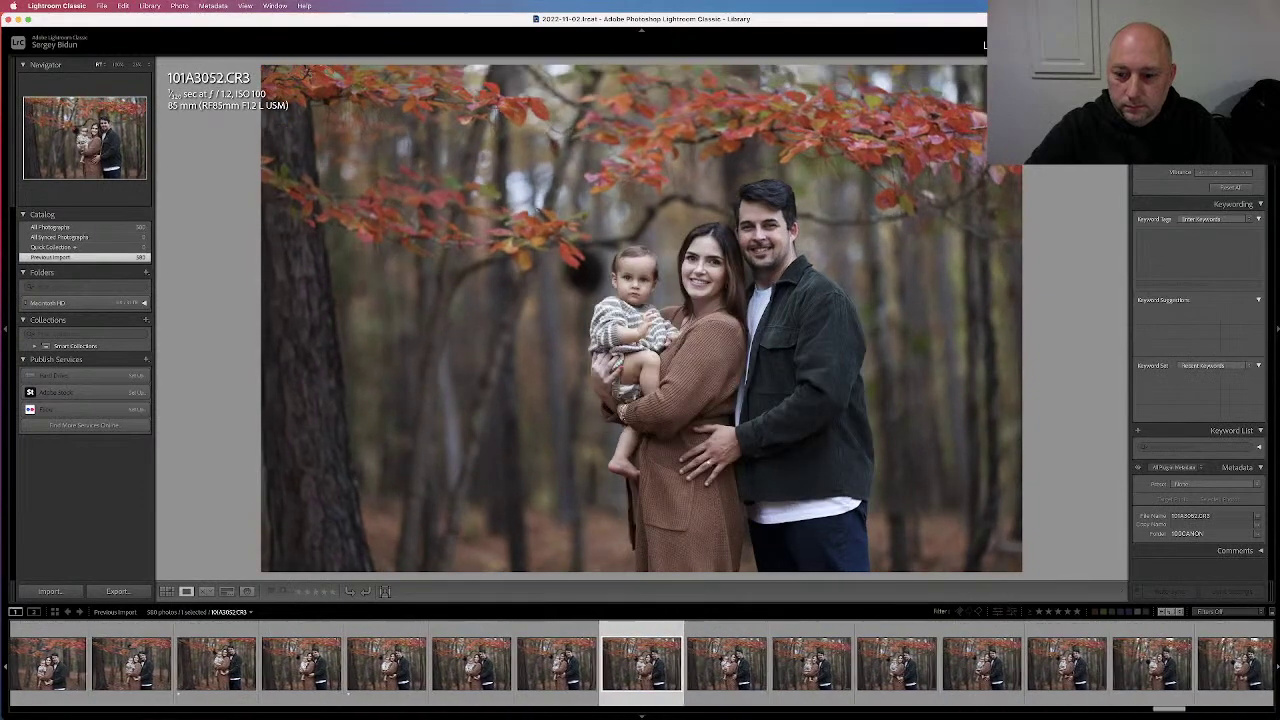
{"action": "key", "text": "Right"}
{"action": "key", "text": "Right"}
{"action": "key", "text": "Right"}
{"action": "key", "text": "Right"}
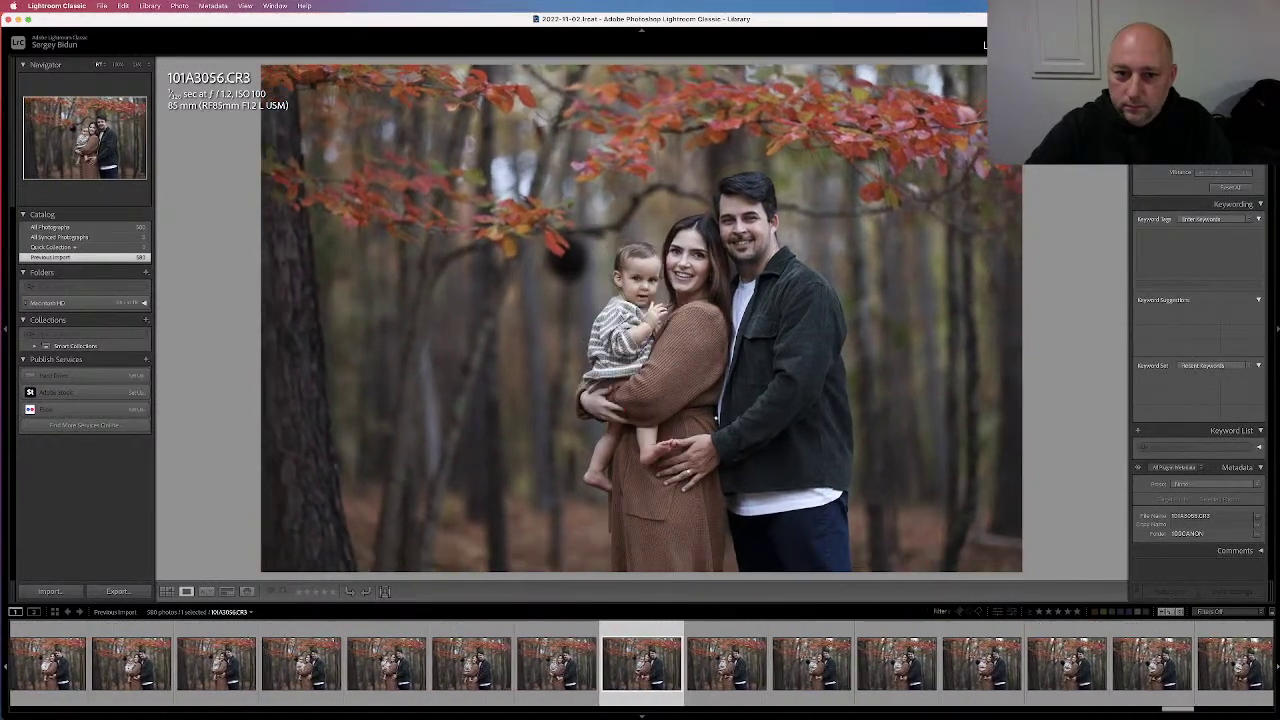
Go back from 101A3056.CR3 through the preceding red-leaf frames and rate photo 534 one star
{"action": "key", "text": "Left"}
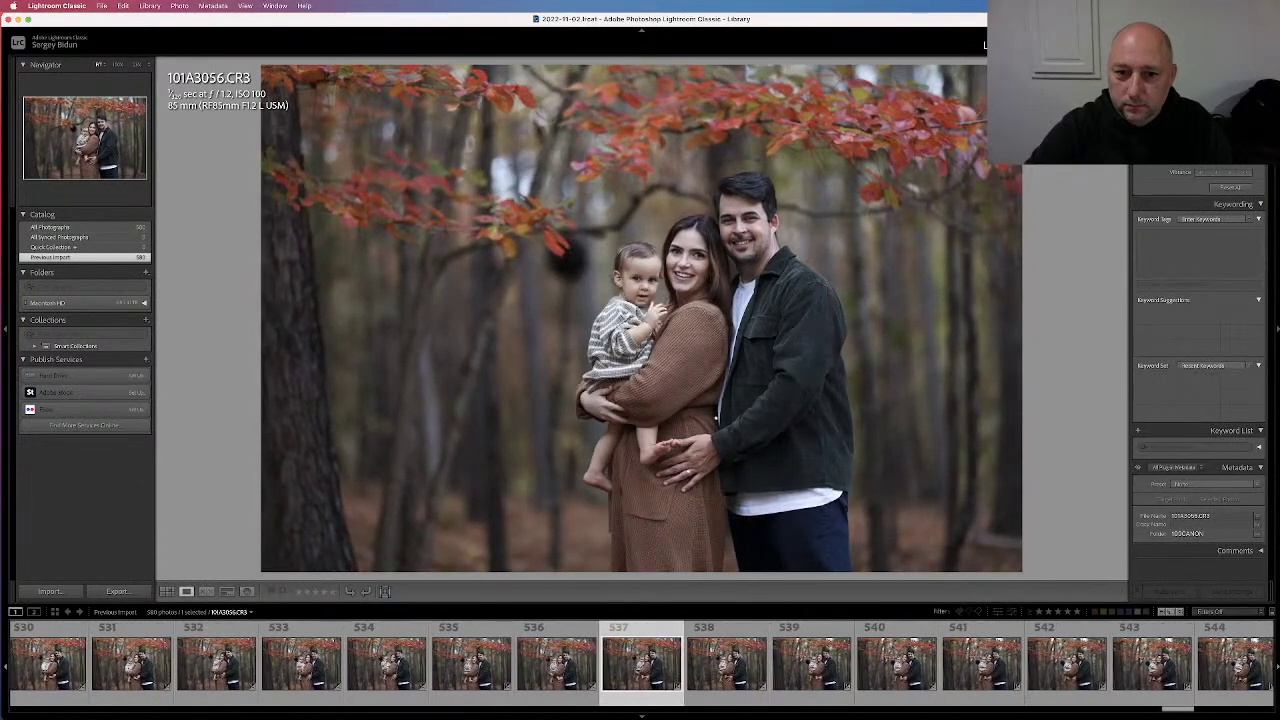
{"action": "key", "text": "Left"}
{"action": "key", "text": "Left"}
{"action": "key", "text": "Left"}
{"action": "key", "text": "1"}
Compare the red-leaf frames from 101A3054.CR3 onwards and rate 101A3056.CR3 and 101A3058.CR3 one star
{"action": "key", "text": "Right"}
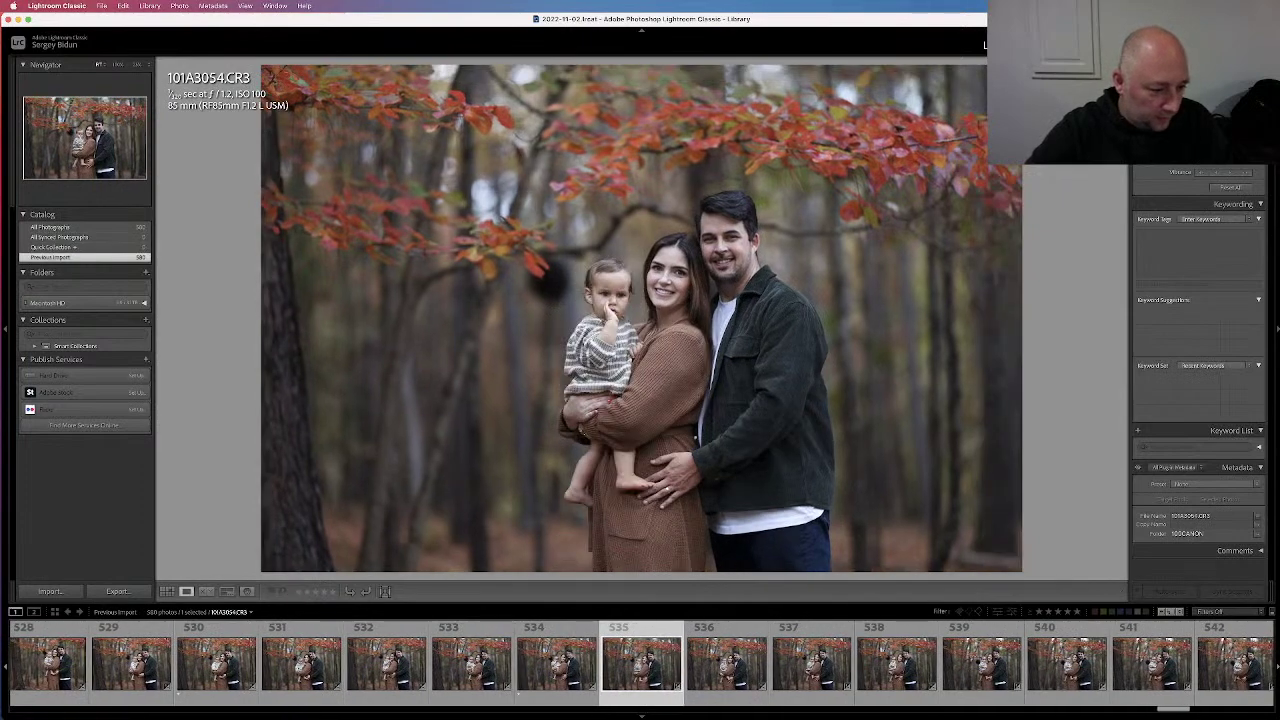
{"action": "key", "text": "Right"}
{"action": "key", "text": "Right"}
{"action": "key", "text": "Right"}
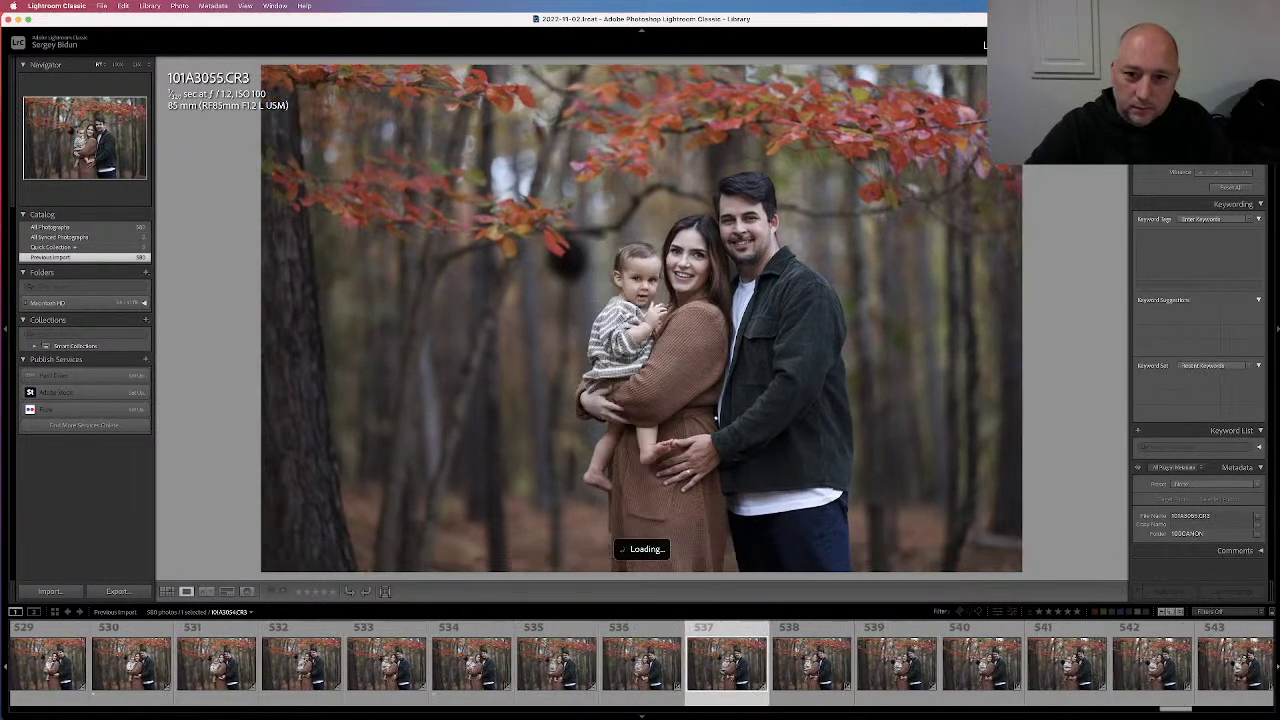
{"action": "key", "text": "Right"}
{"action": "key", "text": "Right"}
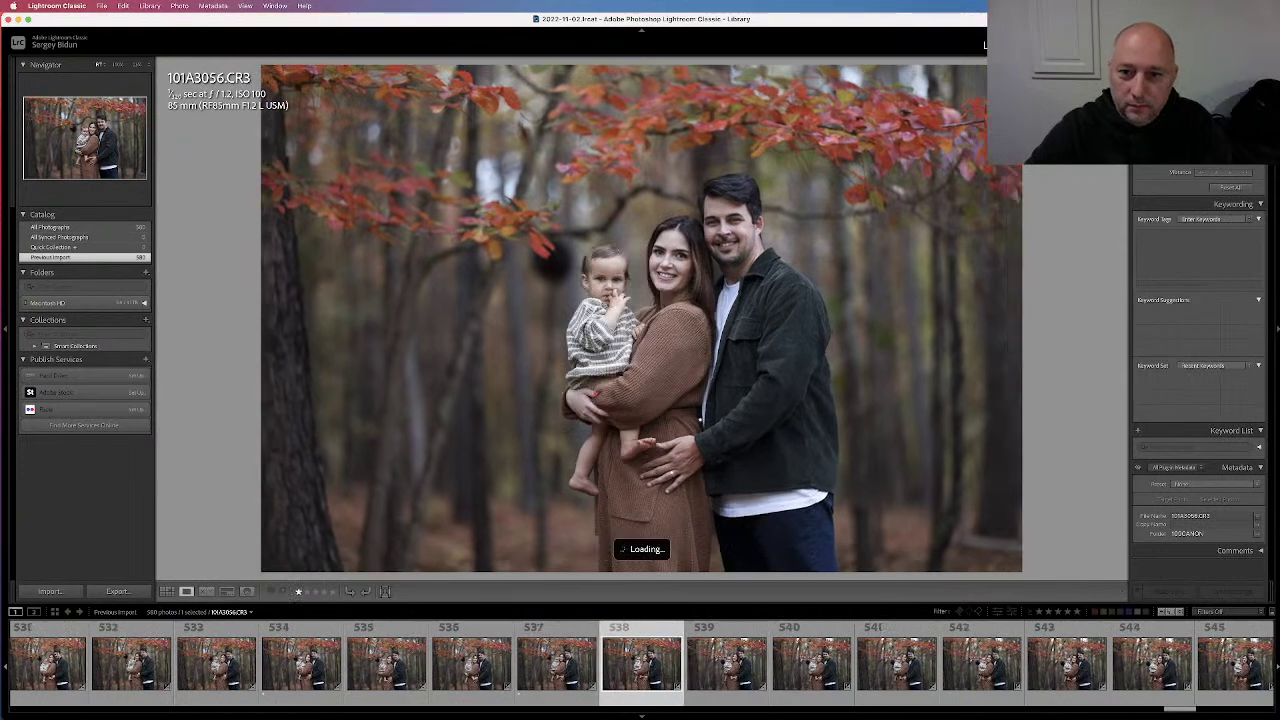
{"action": "key", "text": "Left"}
{"action": "key", "text": "1"}
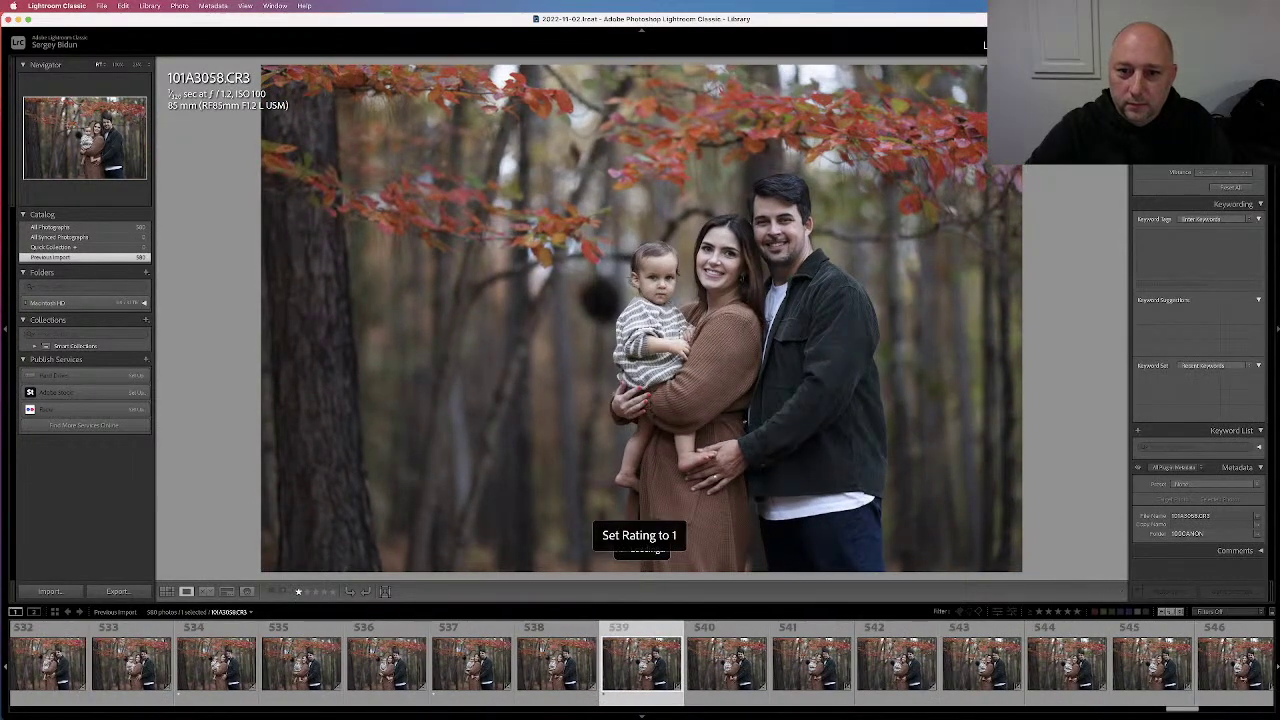
Continue through the red-leaf frames after 101A3058.CR3, past 101A3062.CR3, and rate photo 545 one star
{"action": "key", "text": "Right"}
{"action": "key", "text": "Right"}
{"action": "key", "text": "Right"}
{"action": "key", "text": "Right"}
{"action": "key", "text": "Right"}
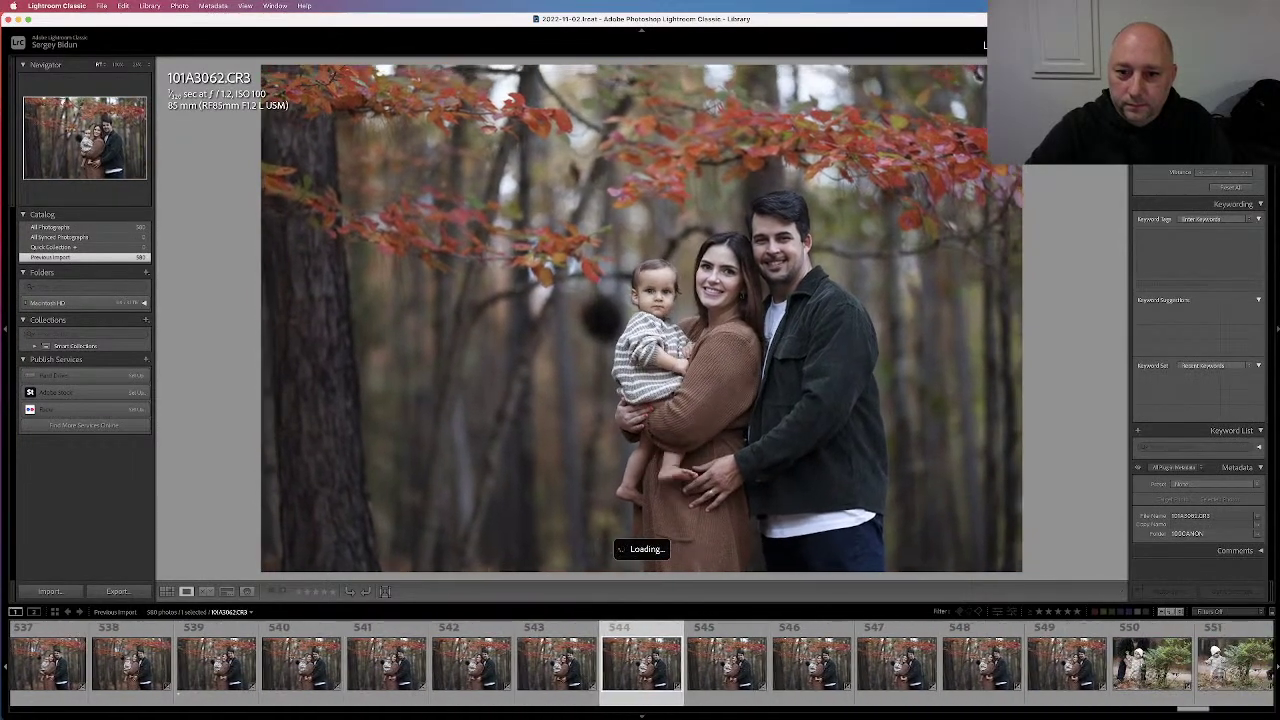
{"action": "key", "text": "Right"}
{"action": "key", "text": "1"}
Continue past the remaining red-leaf family frames to the toddler-with-basket shots and rate photo 553 one star
{"action": "key", "text": "Right"}
{"action": "key", "text": "Right"}
{"action": "key", "text": "Right"}
{"action": "key", "text": "Right"}
{"action": "key", "text": "Right"}
{"action": "key", "text": "Right"}
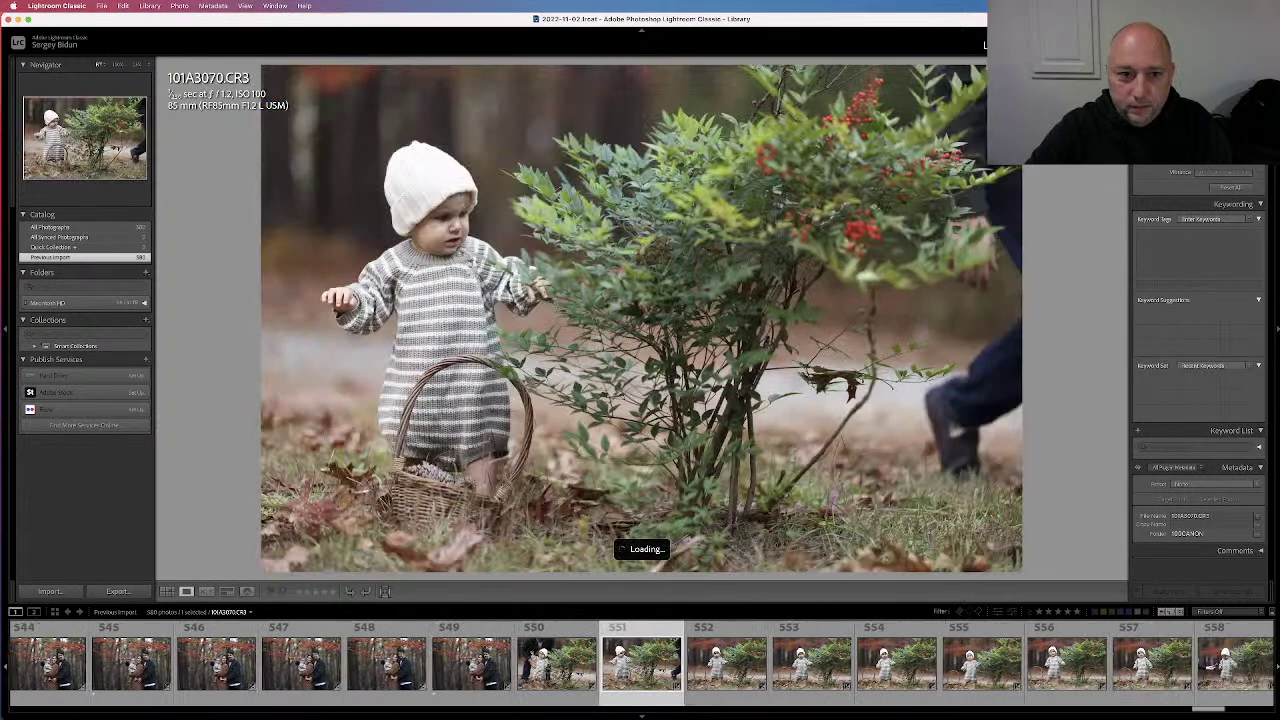
{"action": "key", "text": "Right"}
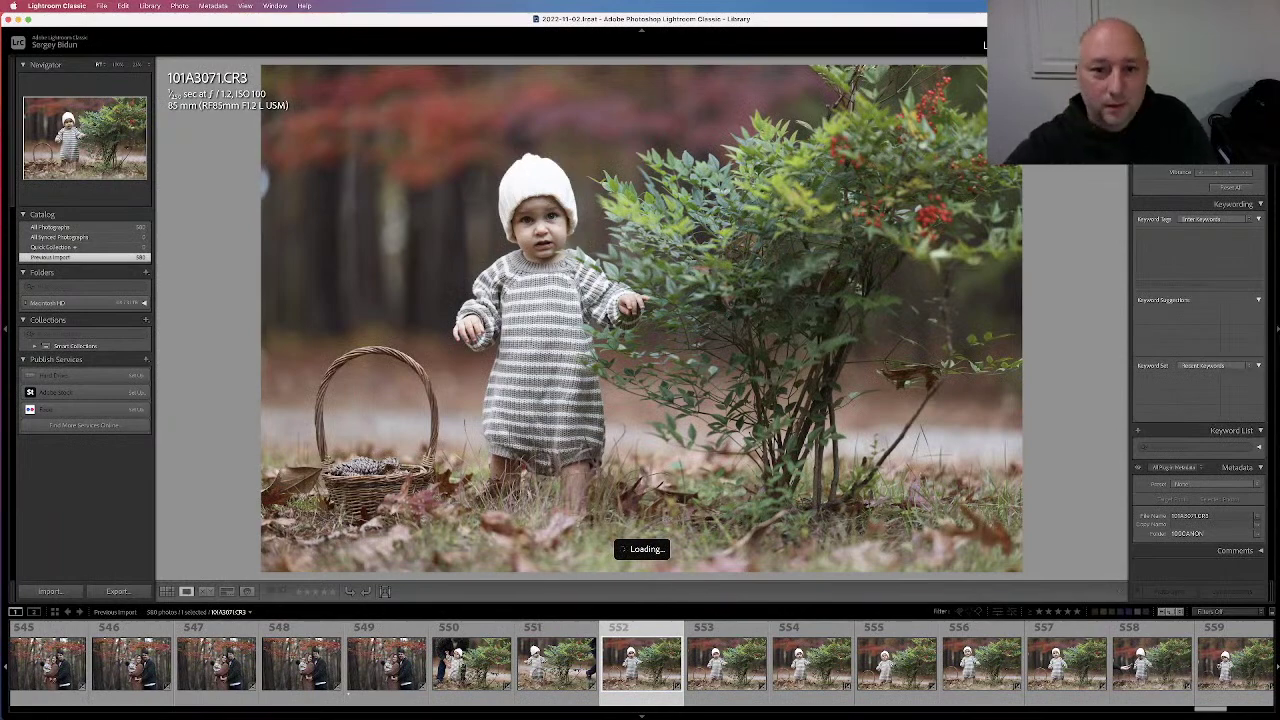
{"action": "key", "text": "Right"}
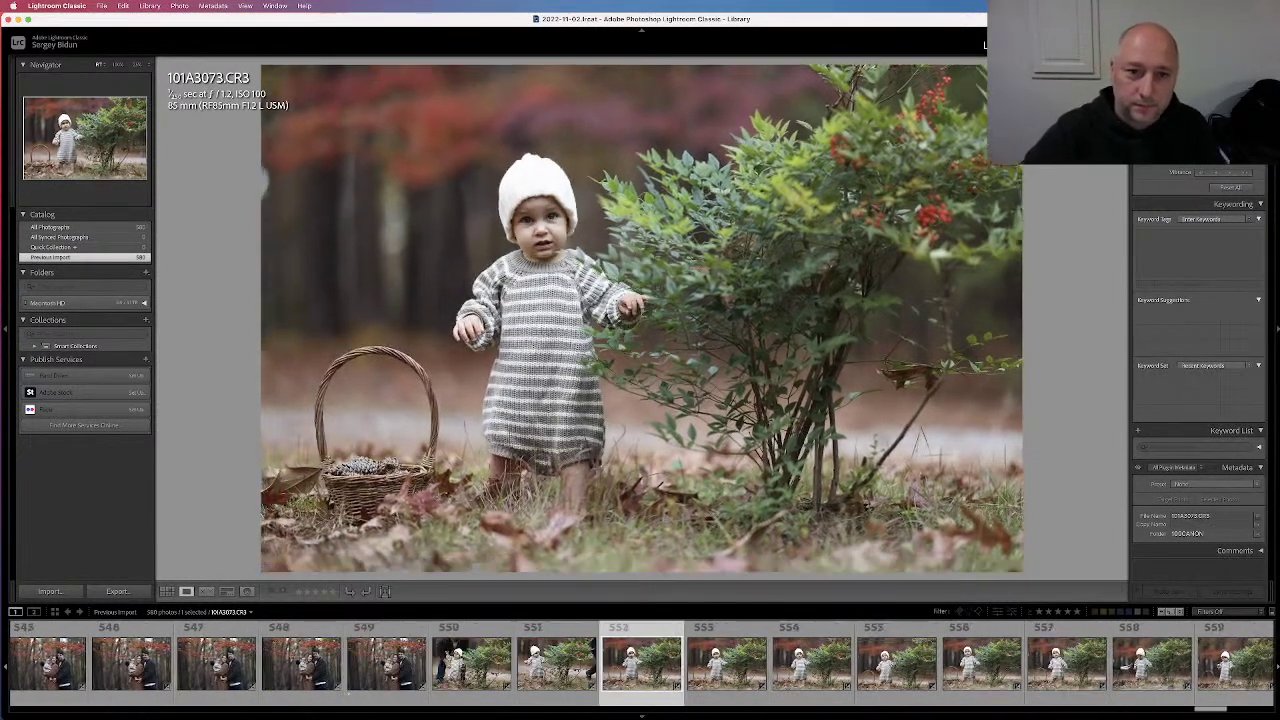
{"action": "key", "text": "1"}
Compare the toddler-with-basket frames after photo 553, going forward past 101A3078.CR3 and back again
{"action": "key", "text": "Right"}
{"action": "key", "text": "Right"}
{"action": "key", "text": "Right"}
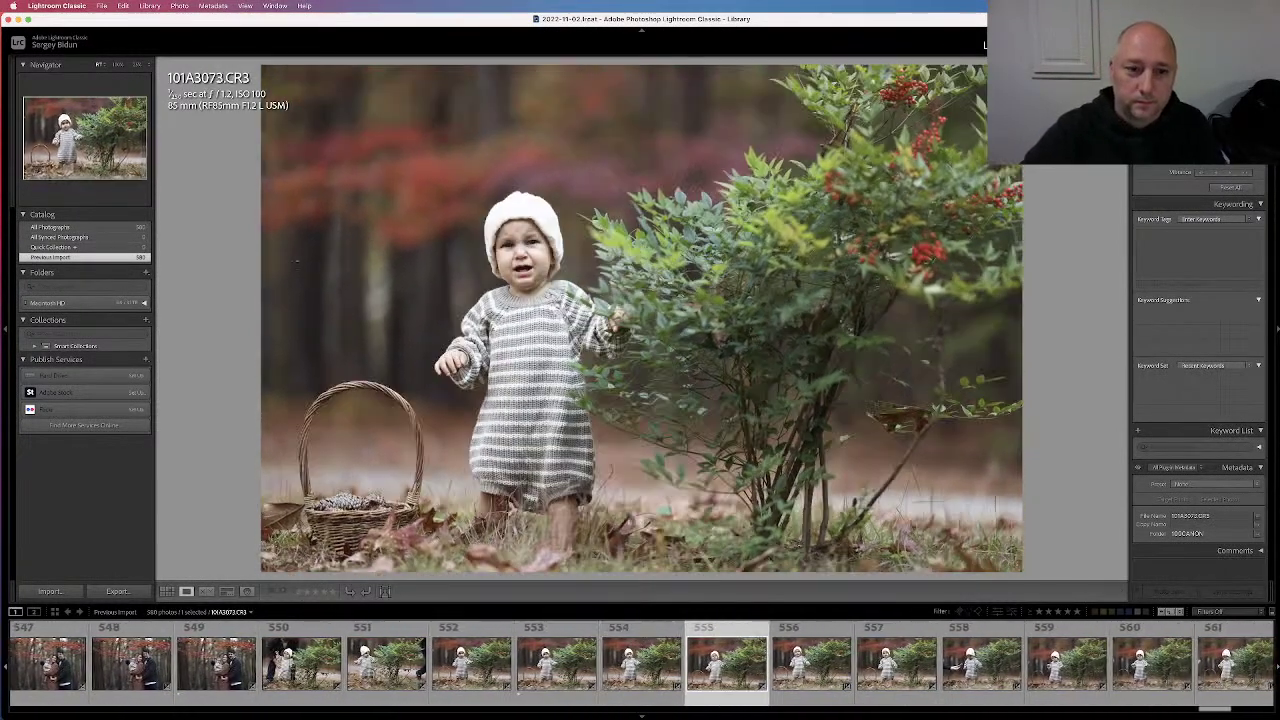
{"action": "key", "text": "Right"}
{"action": "key", "text": "Right"}
{"action": "key", "text": "Right"}
{"action": "key", "text": "Right"}
{"action": "key", "text": "Right"}
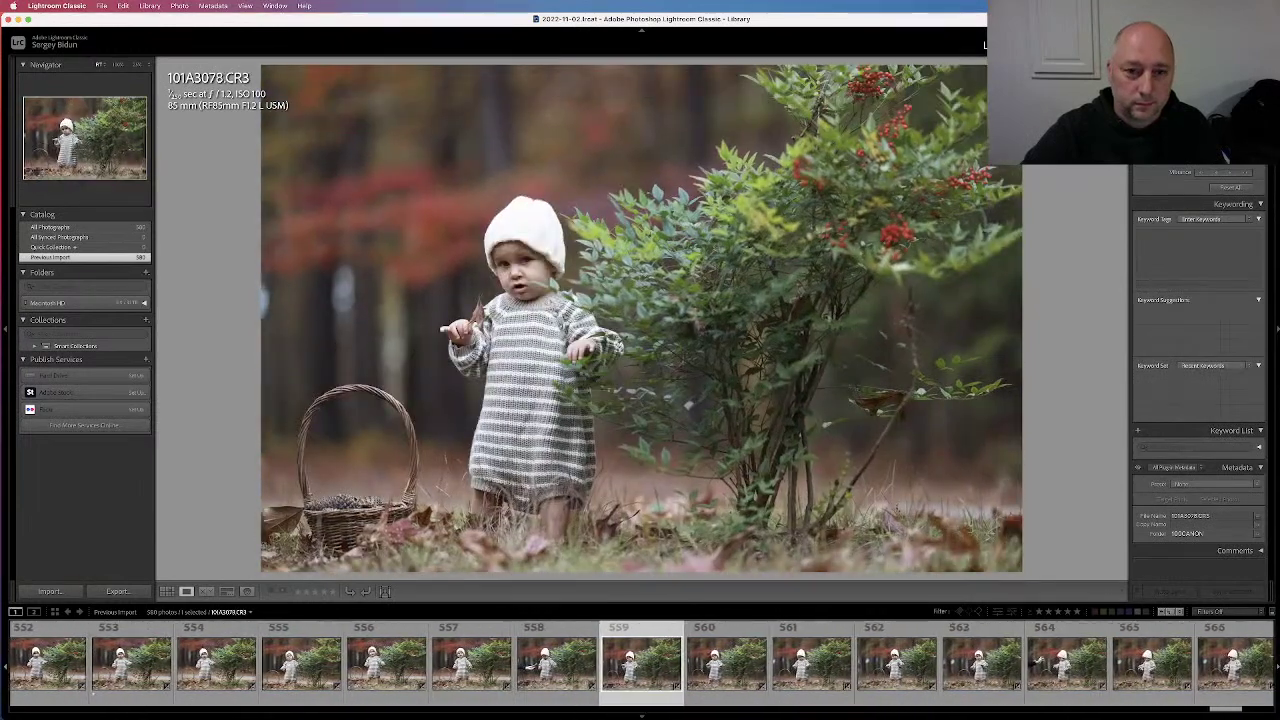
{"action": "key", "text": "Left"}
{"action": "key", "text": "Left"}
{"action": "key", "text": "Left"}
{"action": "key", "text": "Left"}
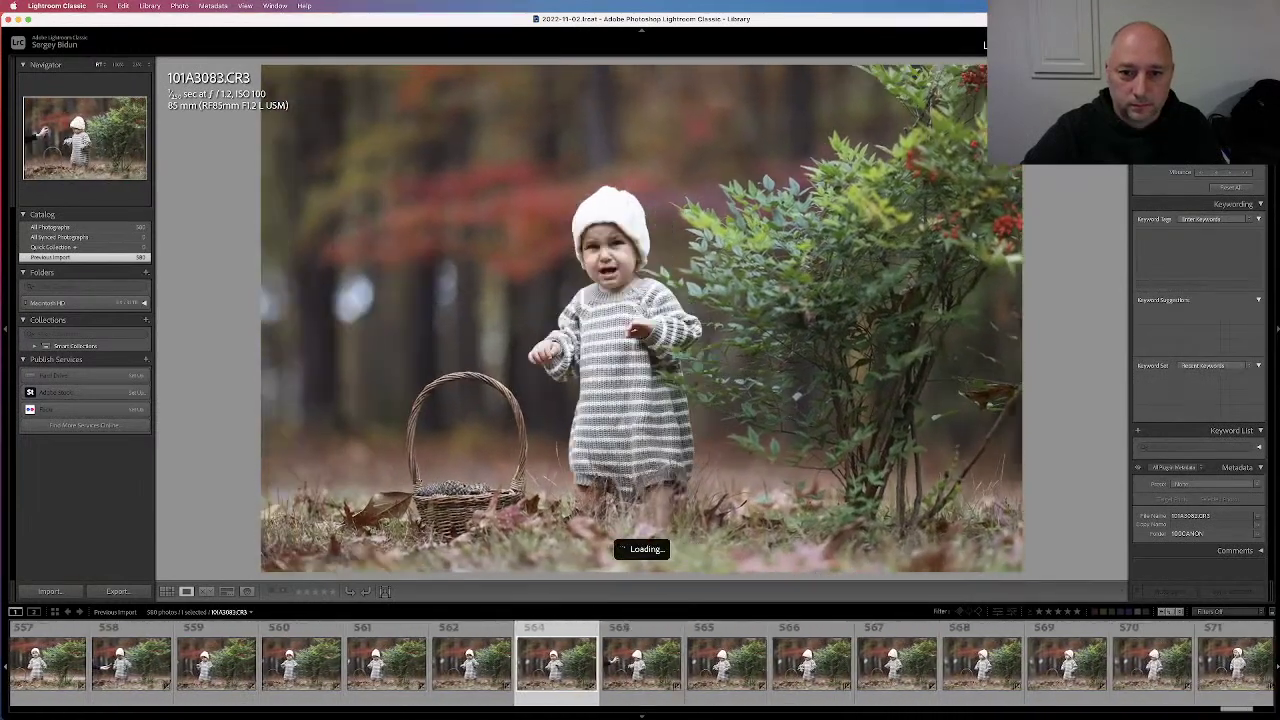
Continue through the toddler frames from 101A3082.CR3 and rate 101A3088.CR3 one star
{"action": "key", "text": "Right"}
{"action": "key", "text": "Right"}
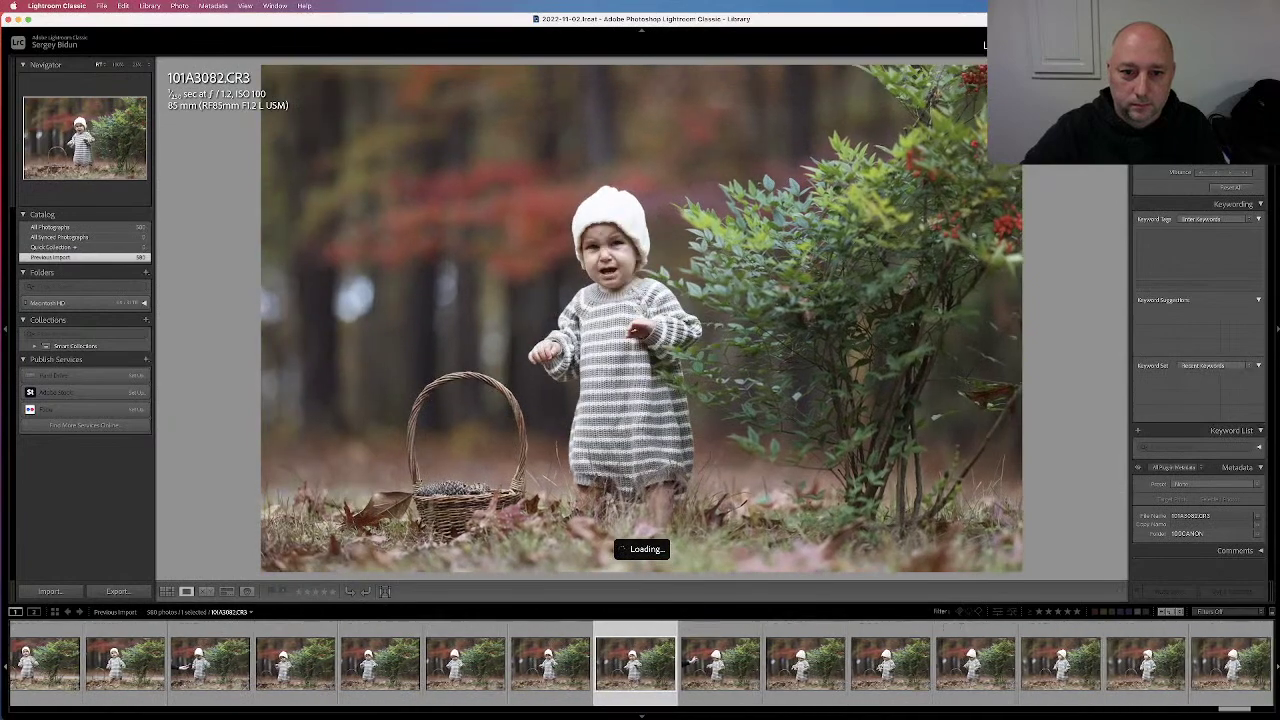
{"action": "key", "text": "Right"}
{"action": "key", "text": "Right"}
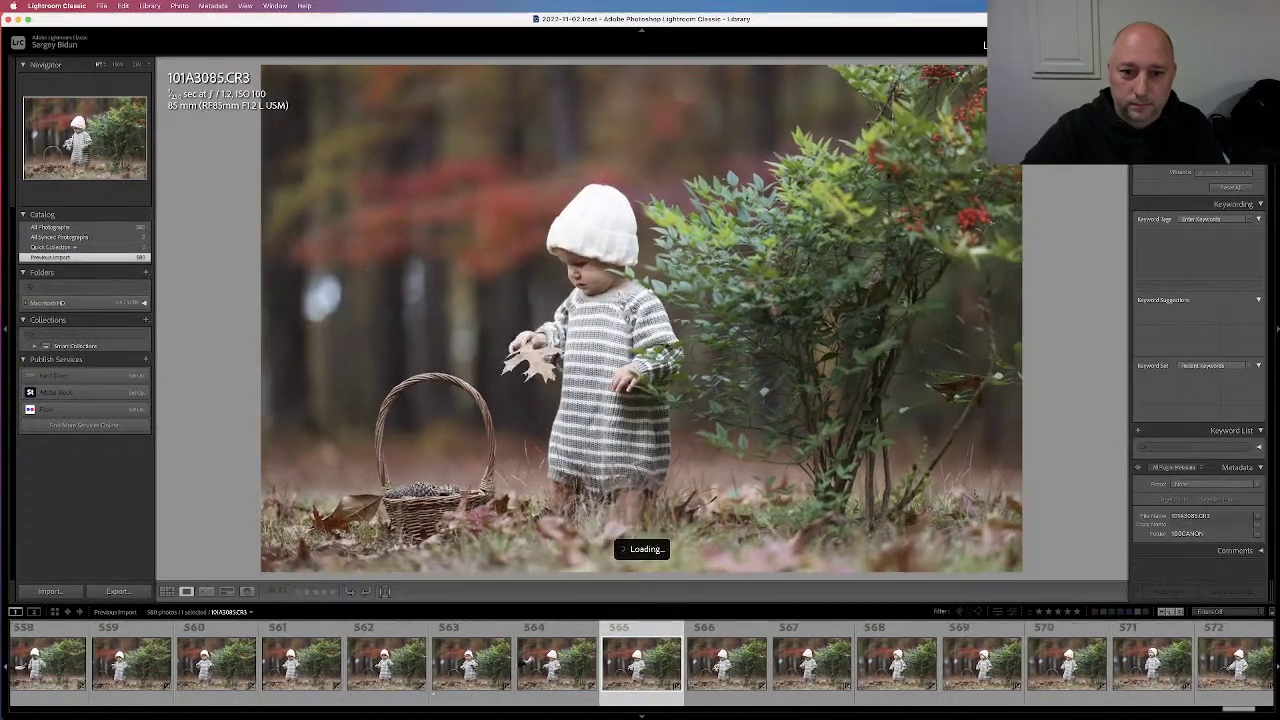
{"action": "key", "text": "Right"}
{"action": "key", "text": "Right"}
{"action": "key", "text": "Right"}
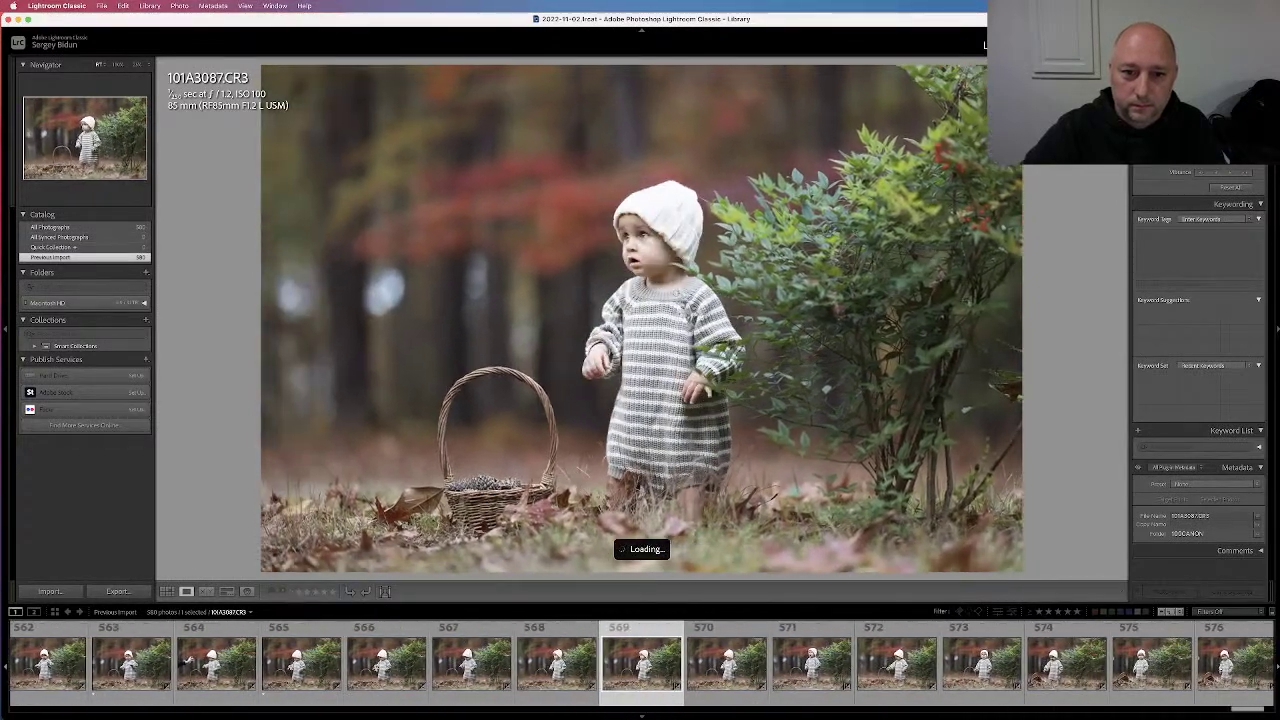
{"action": "key", "text": "1"}
Compare 101A3088.CR3 with its neighbouring toddler frames from 101A3087.CR3 to 101A3090.CR3
{"action": "key", "text": "Right"}
{"action": "key", "text": "Right"}
{"action": "key", "text": "Right"}
{"action": "key", "text": "Right"}
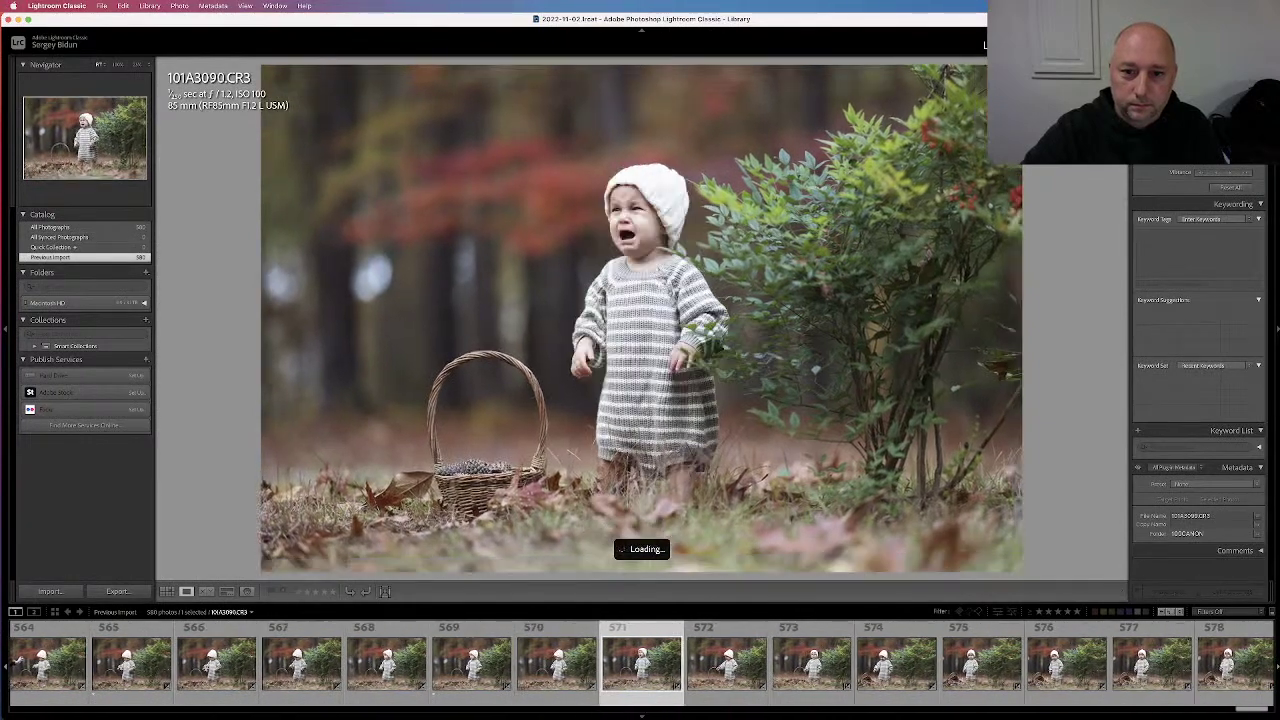
{"action": "key", "text": "Left"}
{"action": "key", "text": "Left"}
{"action": "key", "text": "Left"}
{"action": "key", "text": "Left"}
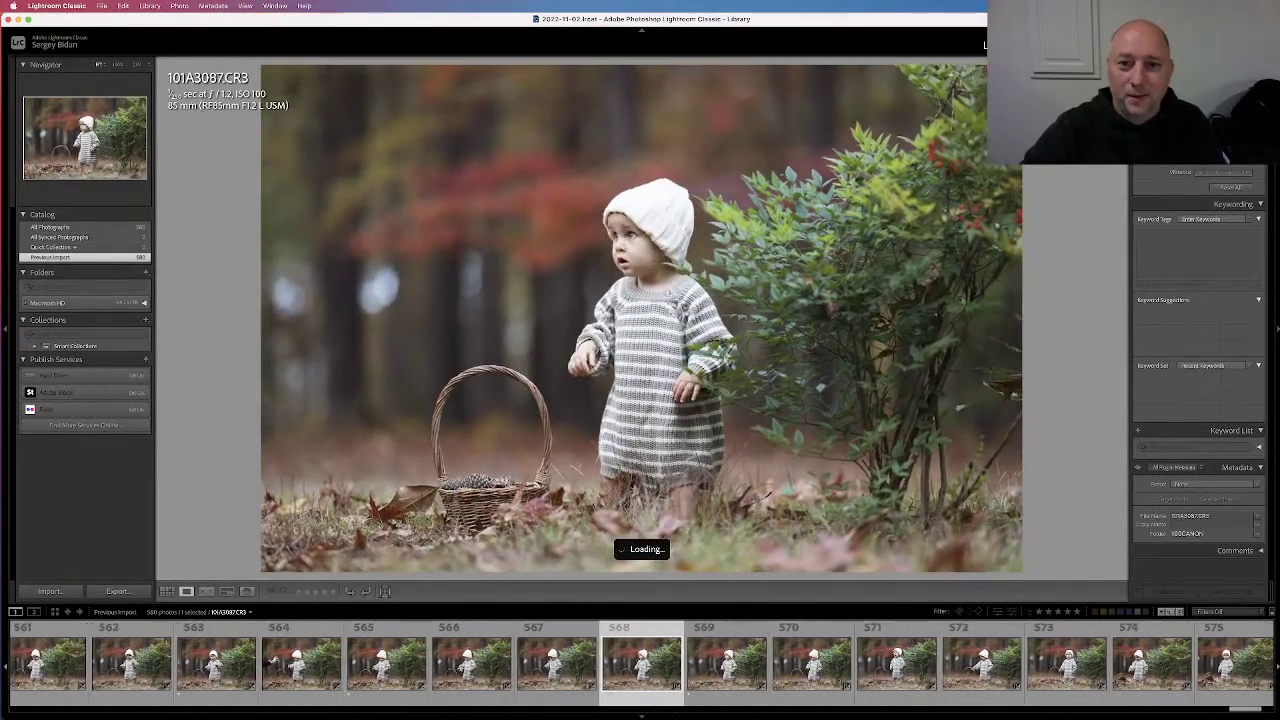
{"action": "key", "text": "Right"}
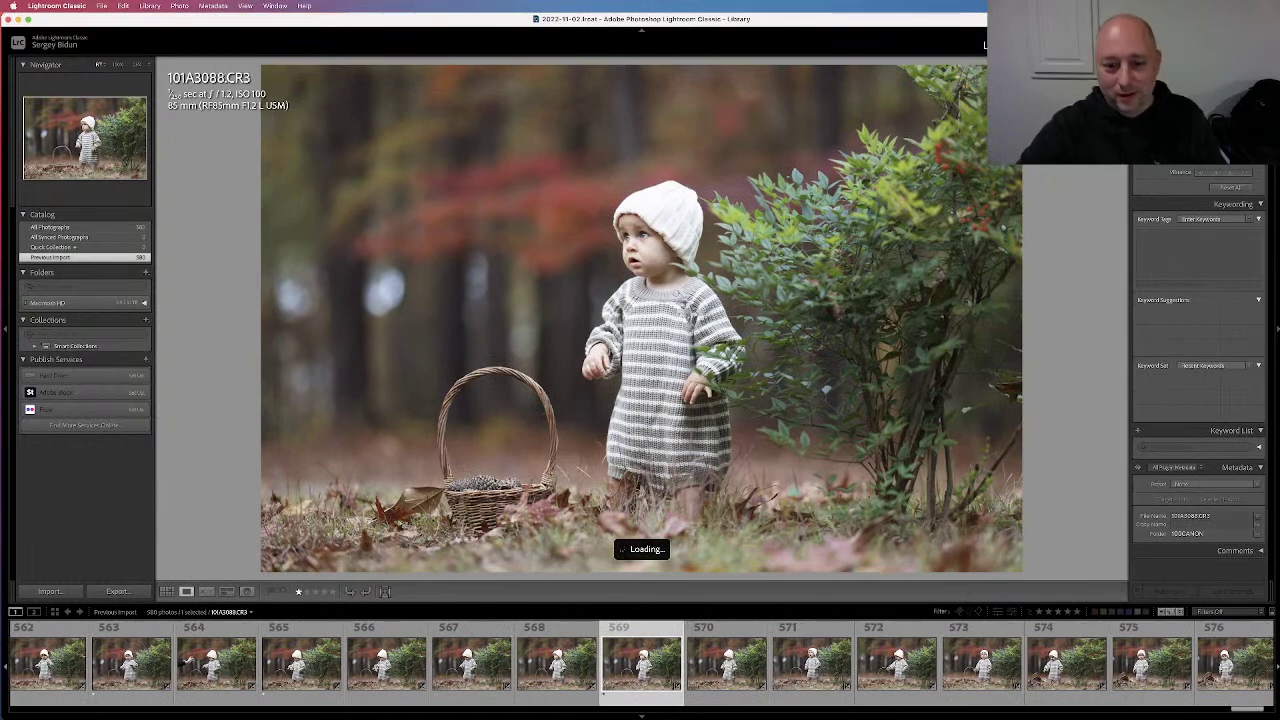
Compare the toddler frames after 101A3088.CR3 and rate 101A3092.CR3, with the hand on the basket, one star
{"action": "key", "text": "Right"}
{"action": "key", "text": "Right"}
{"action": "key", "text": "Right"}
{"action": "key", "text": "Right"}
{"action": "key", "text": "Right"}
{"action": "key", "text": "Right"}
{"action": "key", "text": "Left"}
{"action": "key", "text": "Left"}
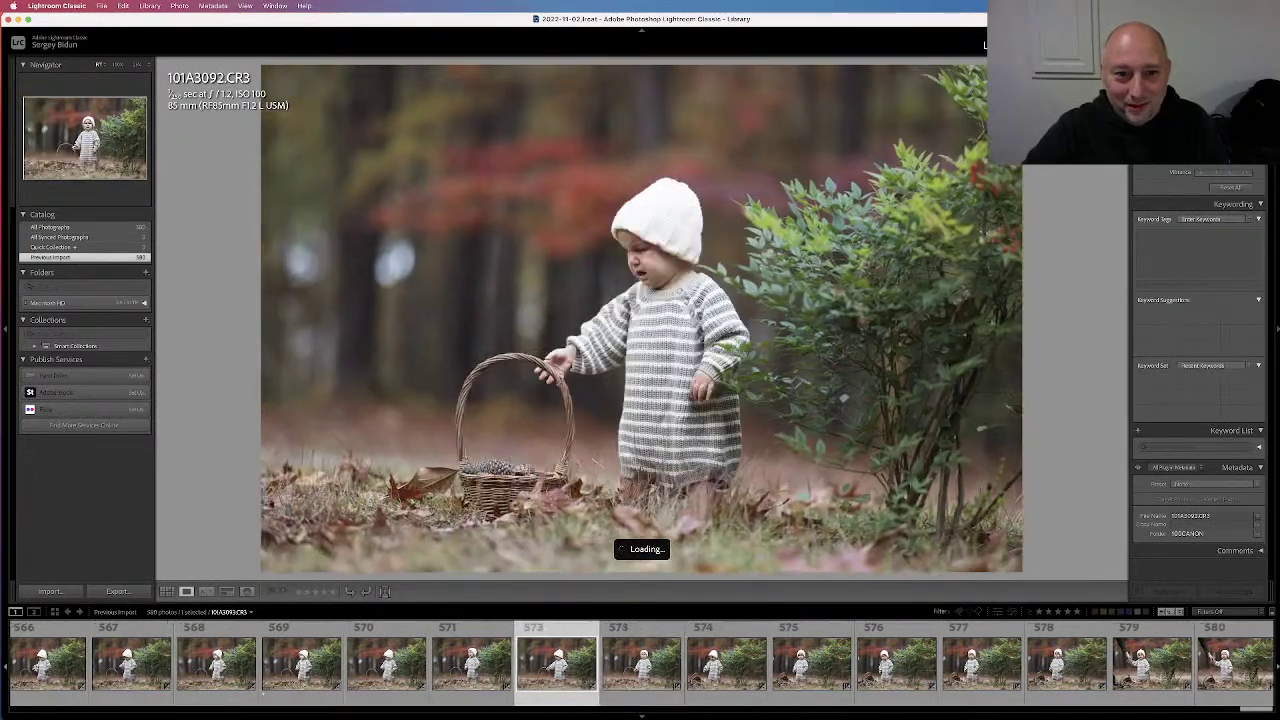
{"action": "key", "text": "Right"}
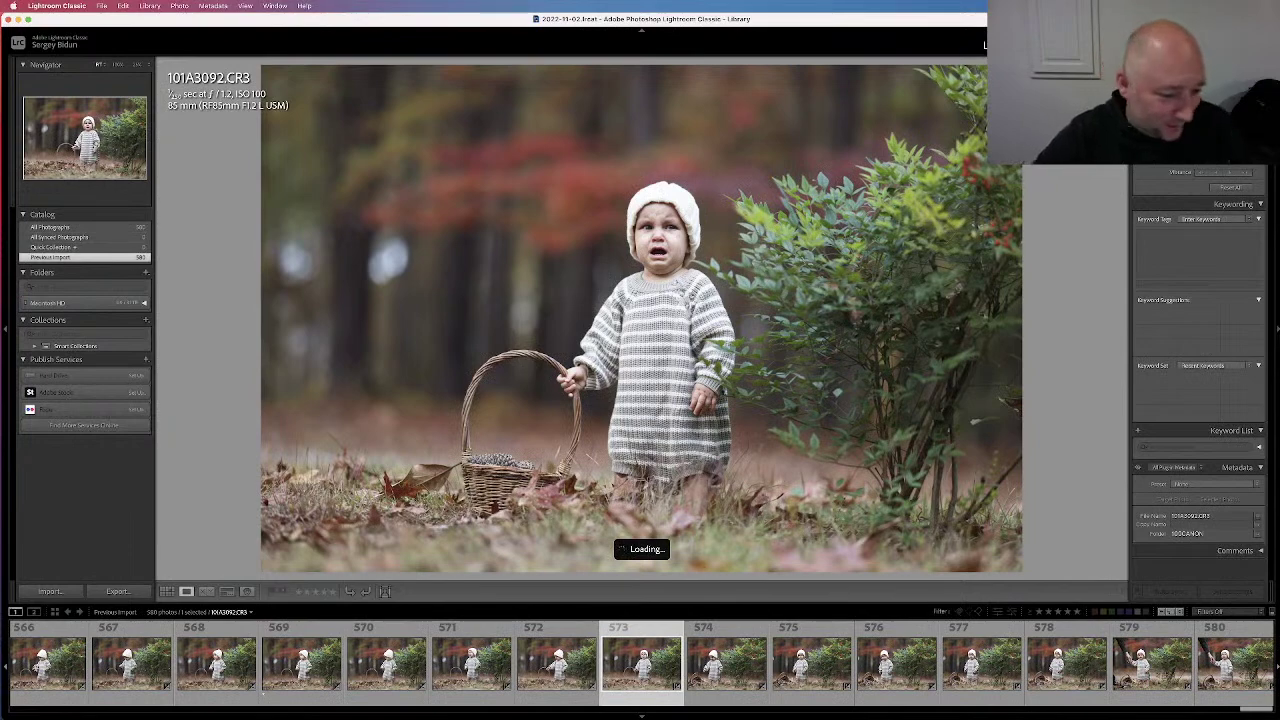
{"action": "key", "text": "Left"}
{"action": "key", "text": "Right"}
{"action": "key", "text": "Right"}
{"action": "key", "text": "1"}
Compare the tipped-basket toddler frames around 101A3095.CR3 and rate 101A3096.CR3 one star
{"action": "key", "text": "Right"}
{"action": "key", "text": "Right"}
{"action": "key", "text": "Right"}
{"action": "key", "text": "Right"}
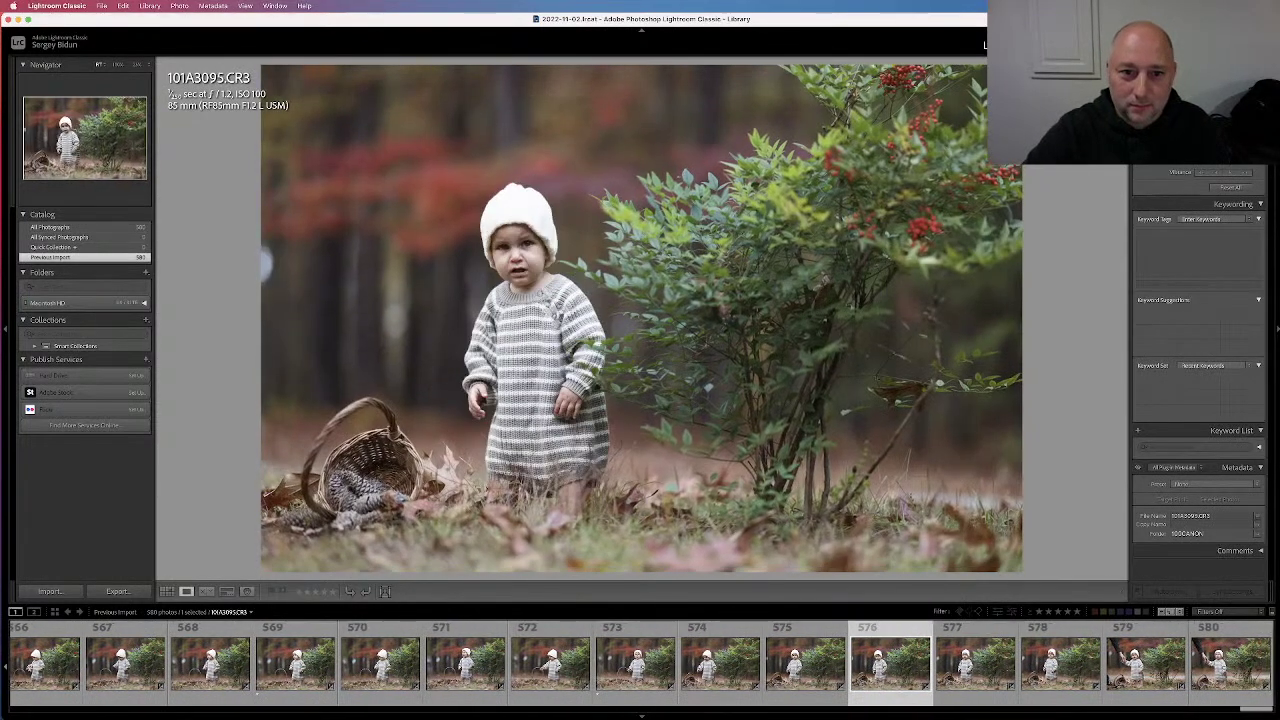
{"action": "key", "text": "Left"}
{"action": "key", "text": "Left"}
{"action": "key", "text": "Right"}
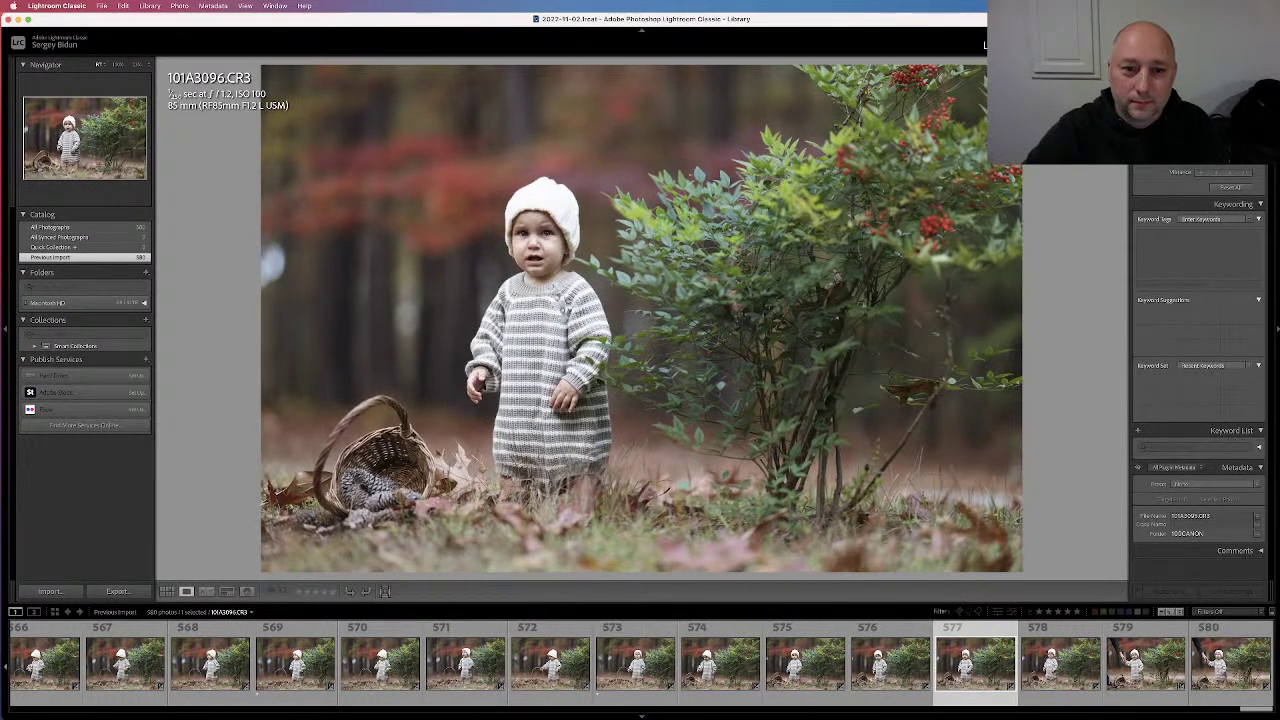
{"action": "key", "text": "1"}
Check the last toddler frames of the import after 101A3096.CR3 against the preceding ones
{"action": "key", "text": "Right"}
{"action": "key", "text": "Right"}
{"action": "key", "text": "Right"}
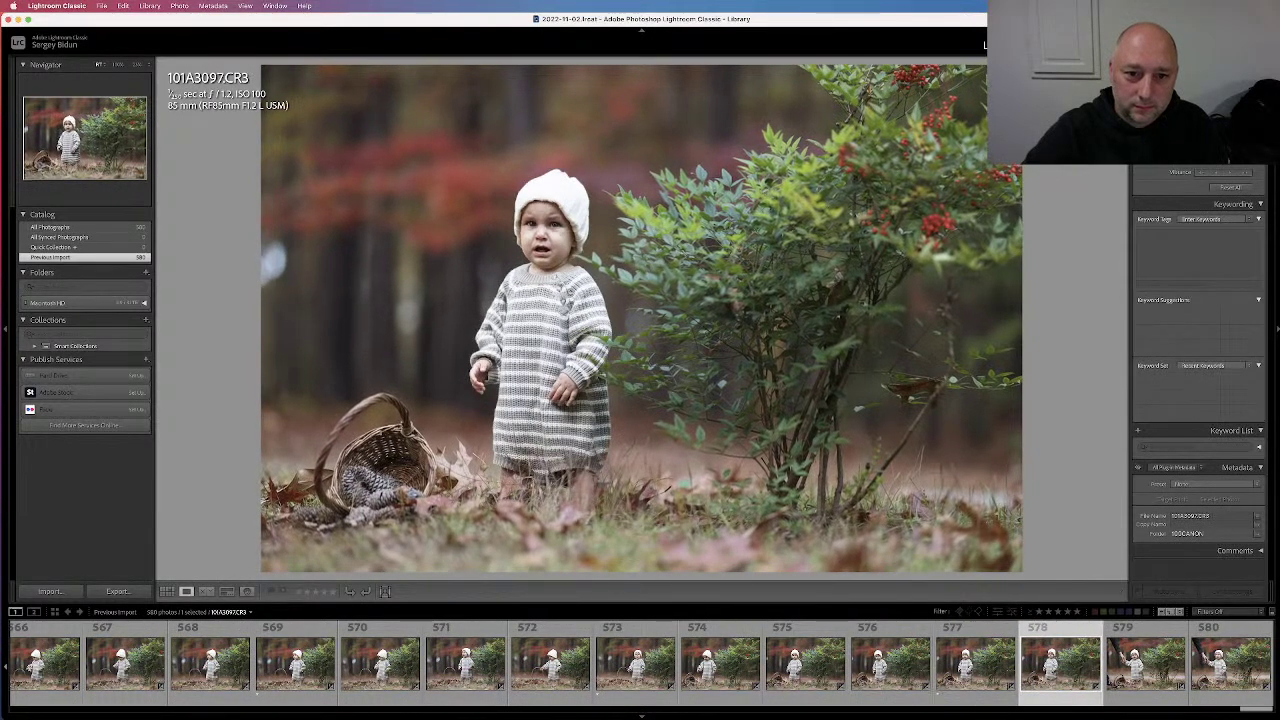
{"action": "key", "text": "Left"}
{"action": "key", "text": "Left"}
{"action": "key", "text": "Left"}
{"action": "key", "text": "Left"}
{"action": "key", "text": "Left"}
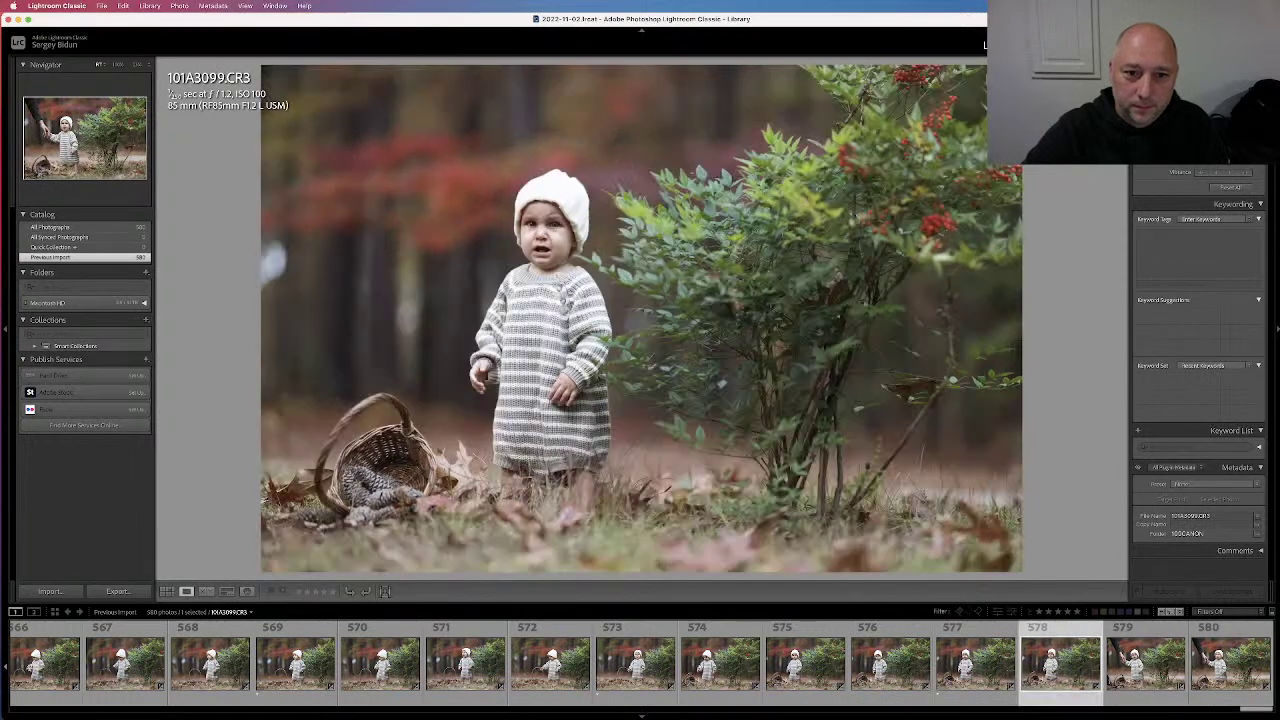
{"action": "key", "text": "Right"}
{"action": "key", "text": "Right"}
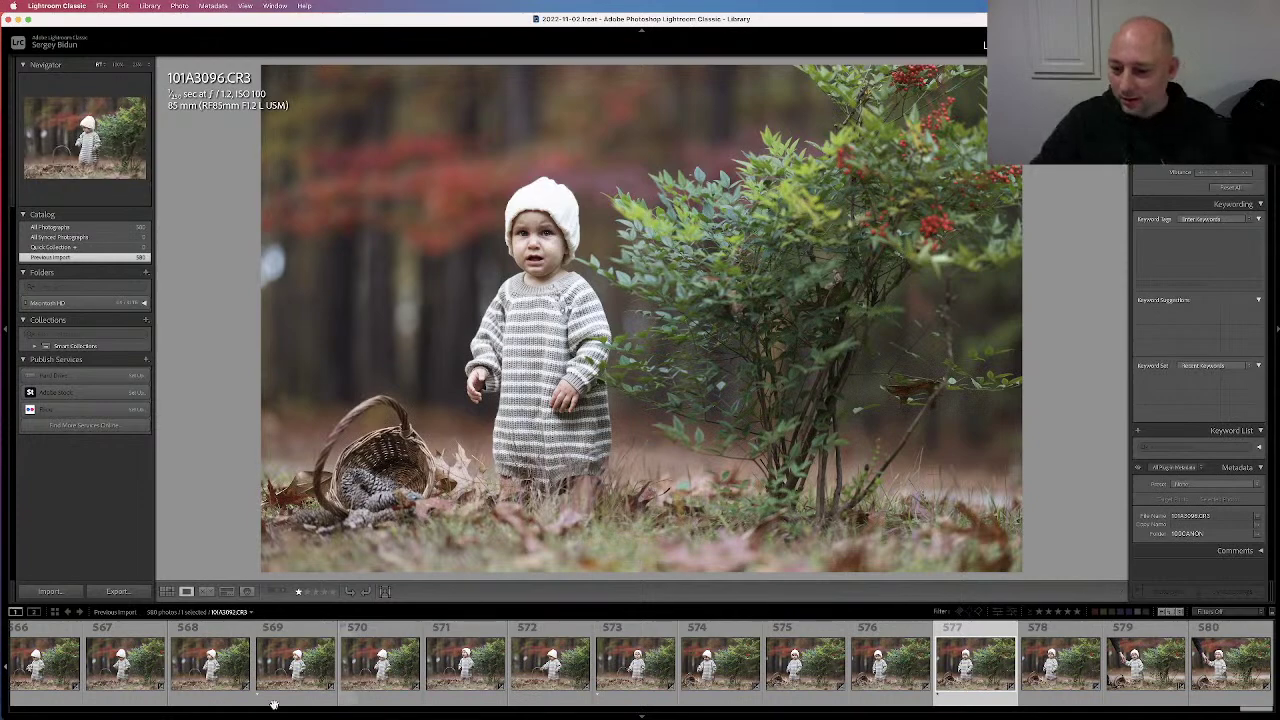
Filter the photos to one star and higher and open the first one, 101A2521.CR3
{"action": "left_click", "coordinate": [1040, 613]}
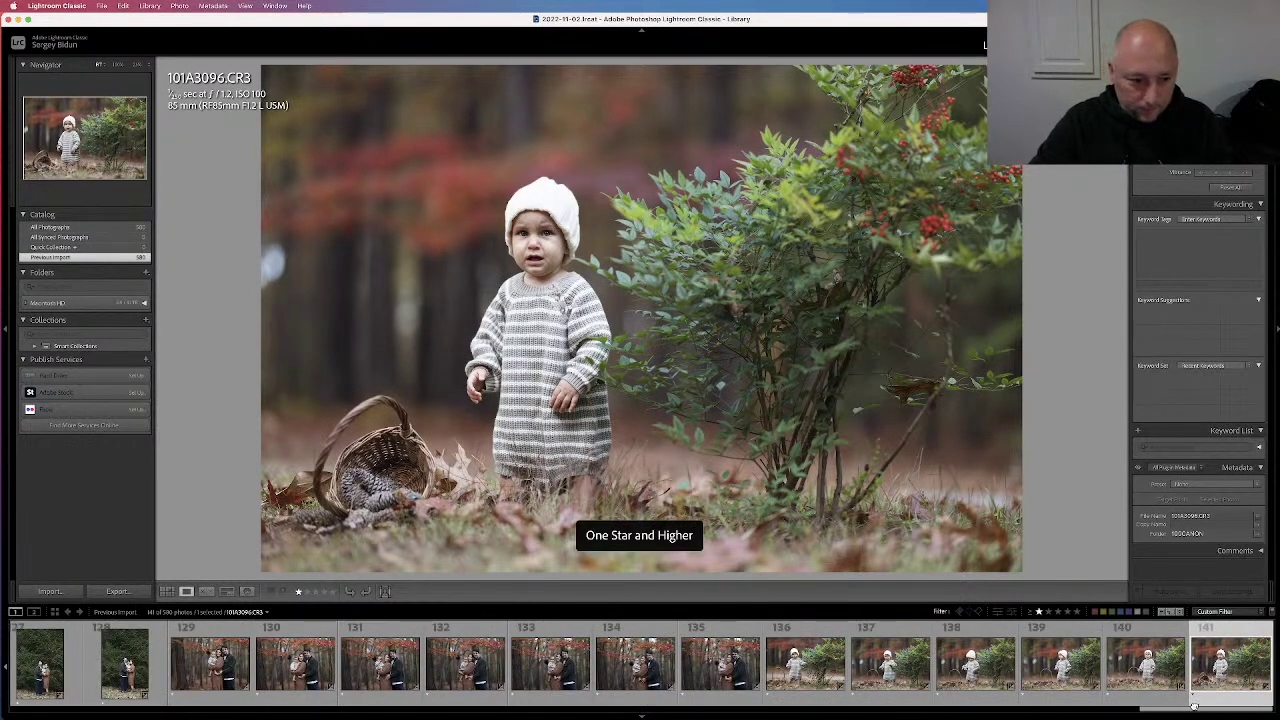
{"action": "left_click_drag", "start_coordinate": [1158, 710], "coordinate": [28, 715]}
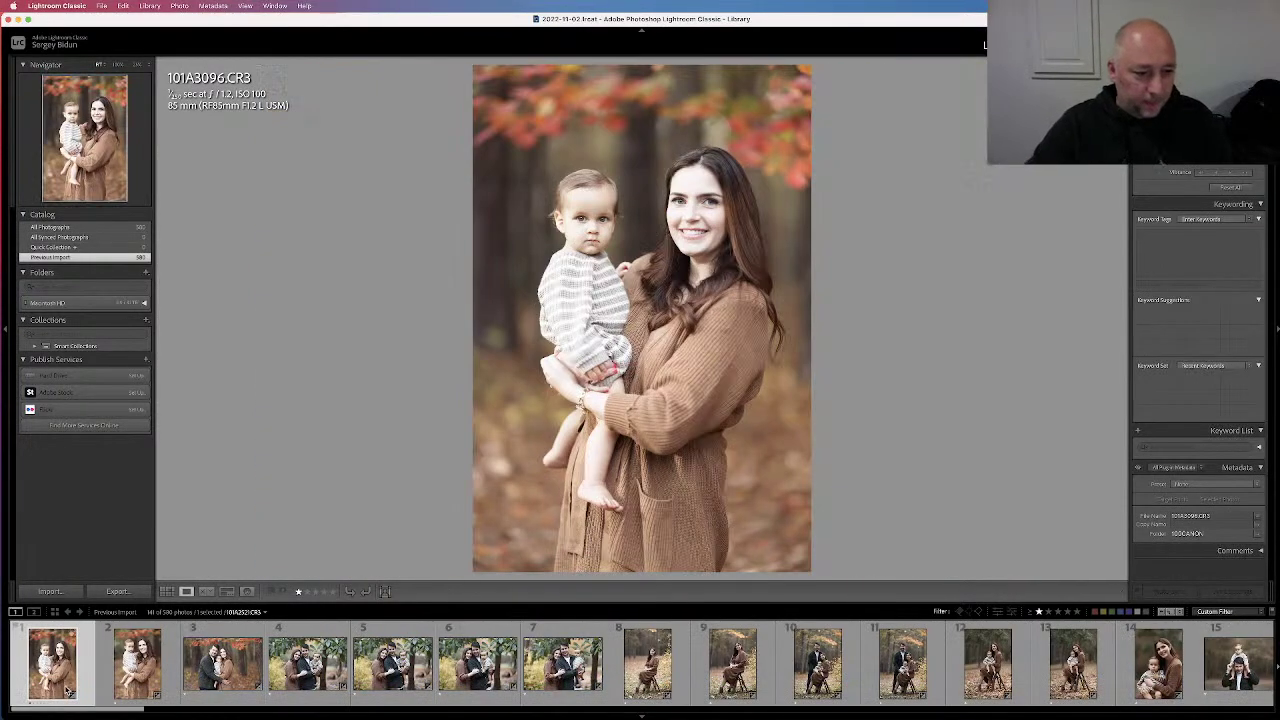
{"action": "left_click", "coordinate": [68, 690]}
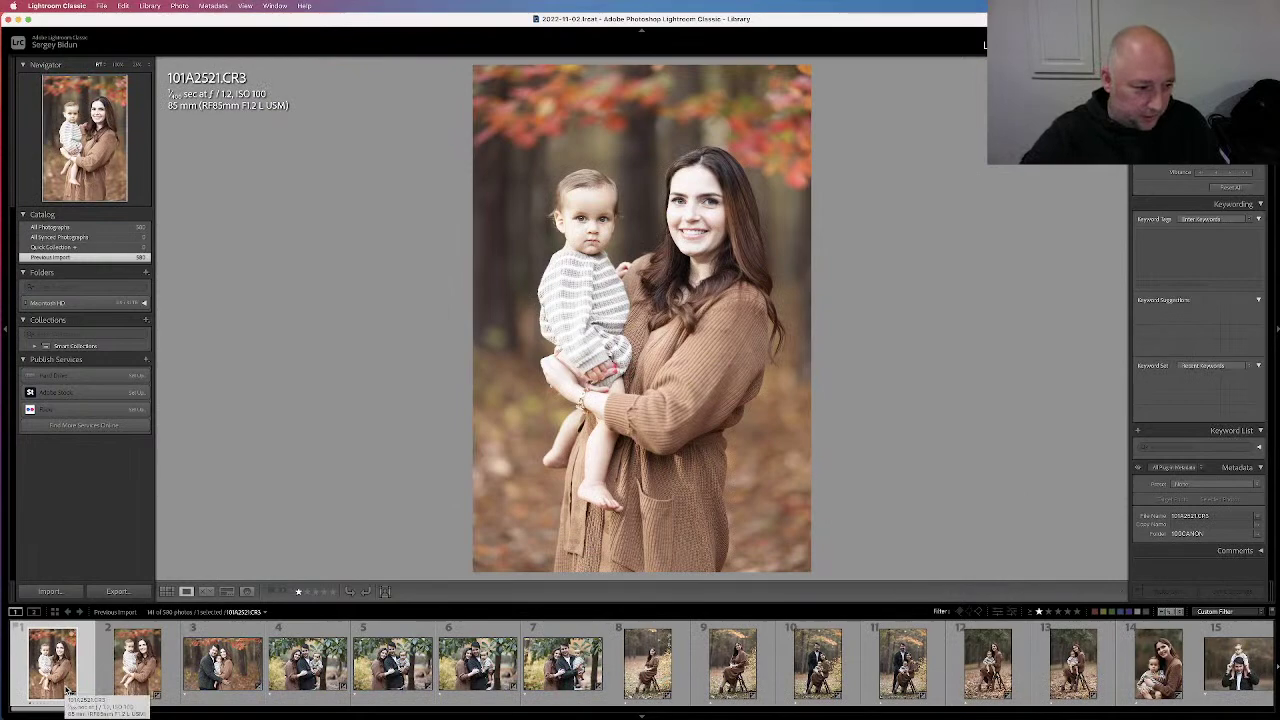
Review the filtered picks from 101A2521.CR3 up to photo 4, comparing neighbouring shots
{"action": "key", "text": "Right"}
{"action": "key", "text": "Left"}
{"action": "key", "text": "Right"}
{"action": "key", "text": "Left"}
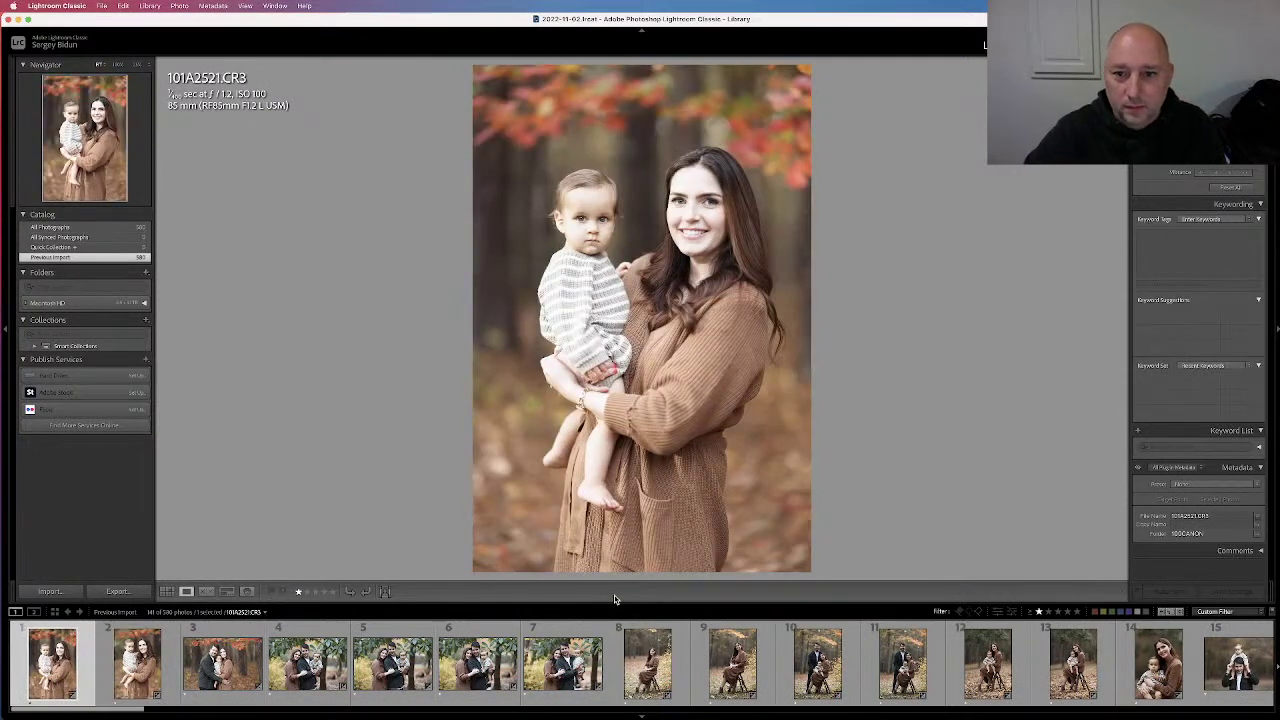
{"action": "key", "text": "Right"}
{"action": "key", "text": "Right"}
{"action": "key", "text": "Right"}
{"action": "key", "text": "Left"}
{"action": "key", "text": "Right"}
{"action": "key", "text": "Right"}
{"action": "key", "text": "Right"}
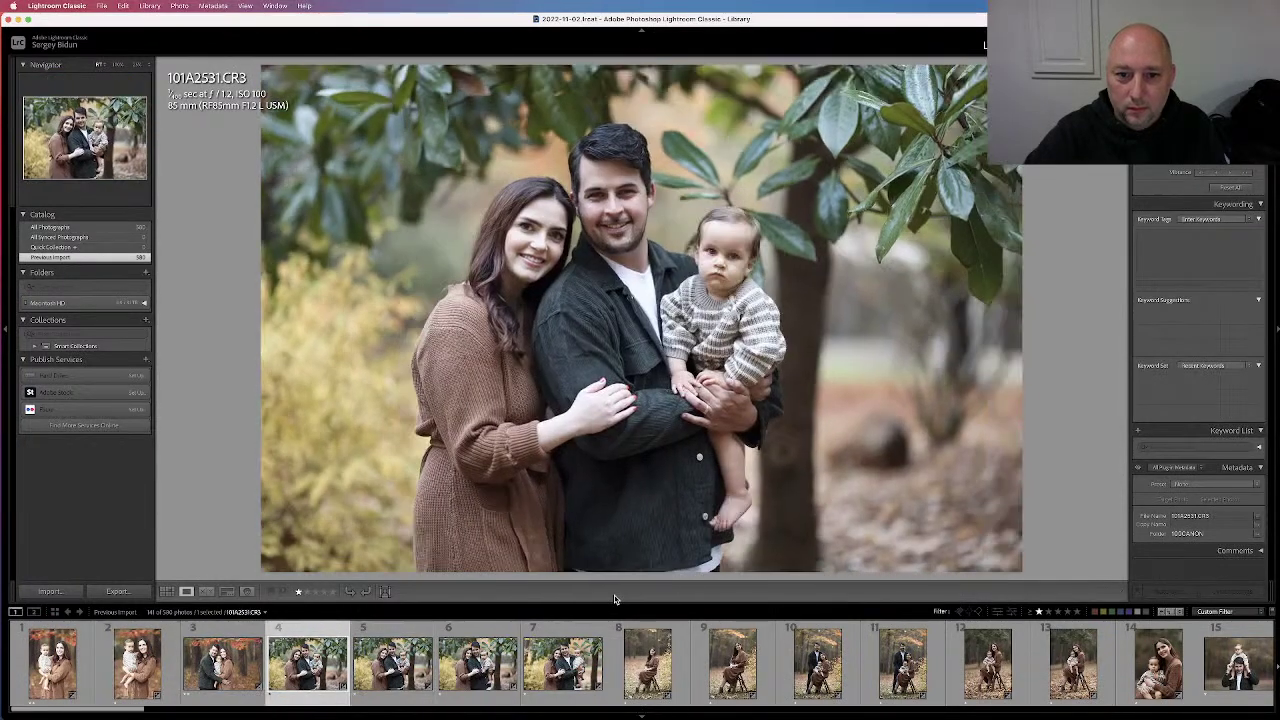
Compare the family shots under the green leaves, including 101A2531.CR3 and 101A2534.CR3, and rate 101A2539.CR3 two stars
{"action": "key", "text": "Right"}
{"action": "key", "text": "Right"}
{"action": "key", "text": "Left"}
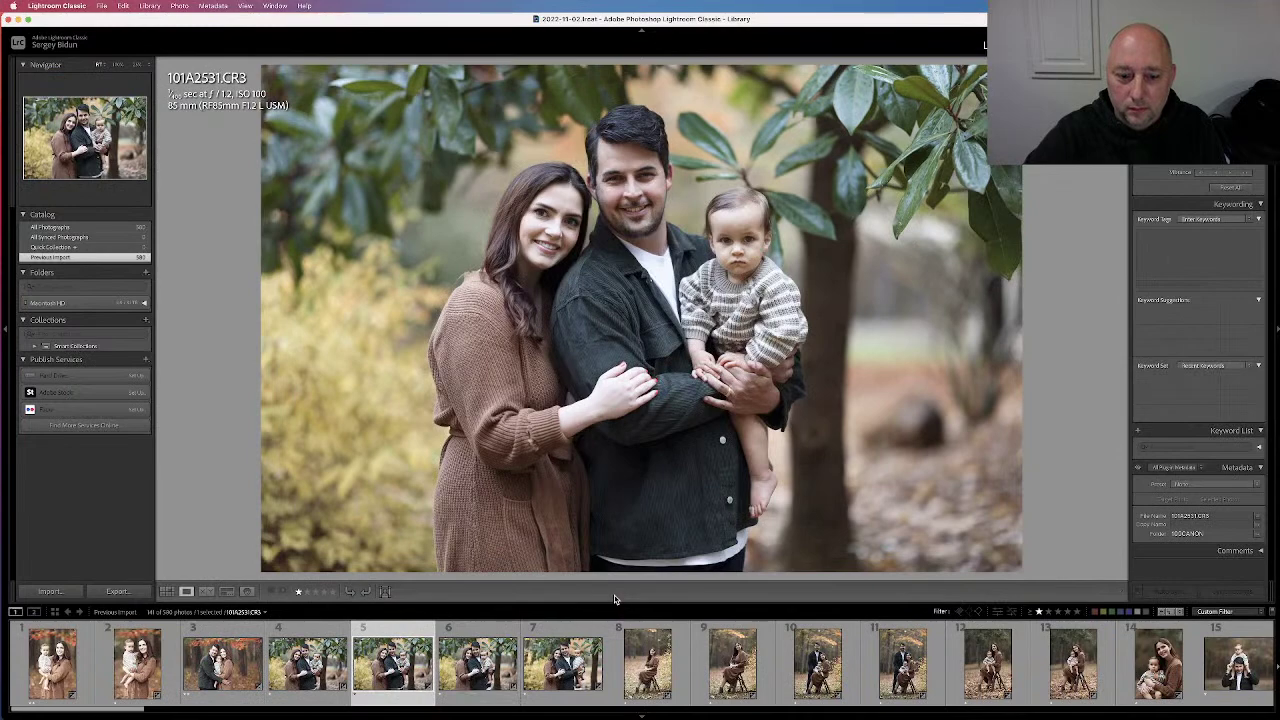
{"action": "key", "text": "Right"}
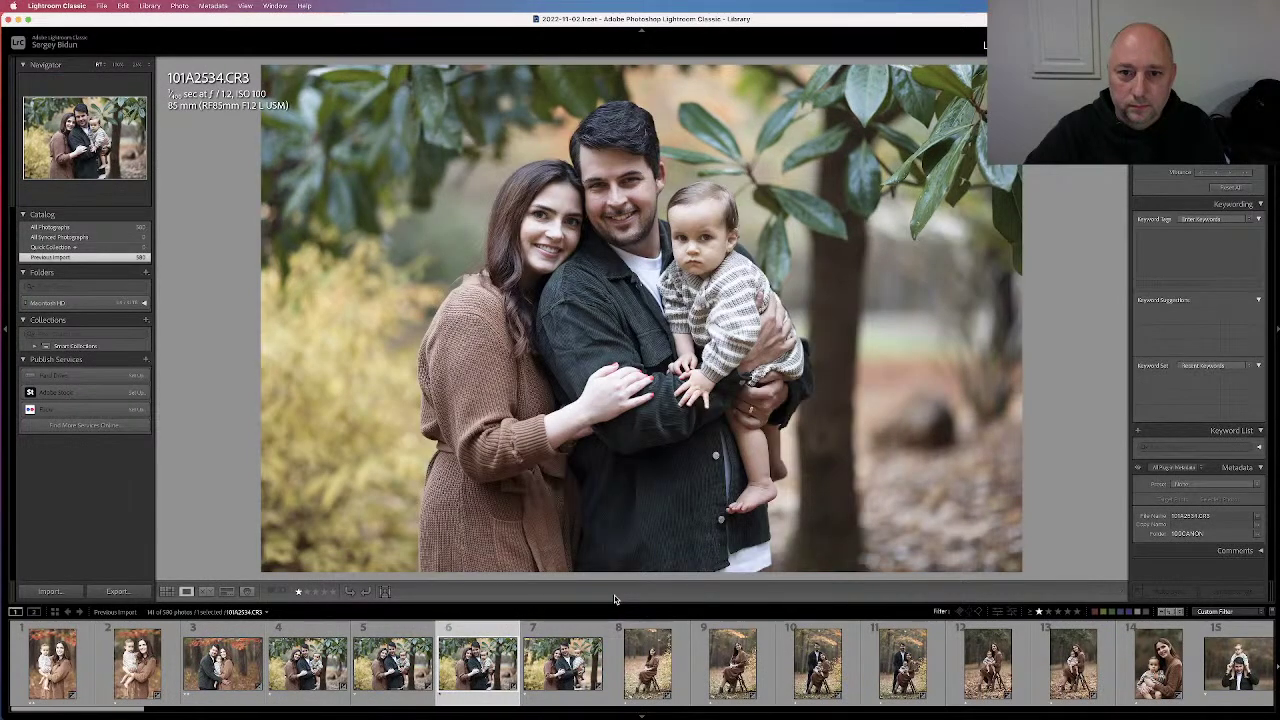
{"action": "key", "text": "Left"}
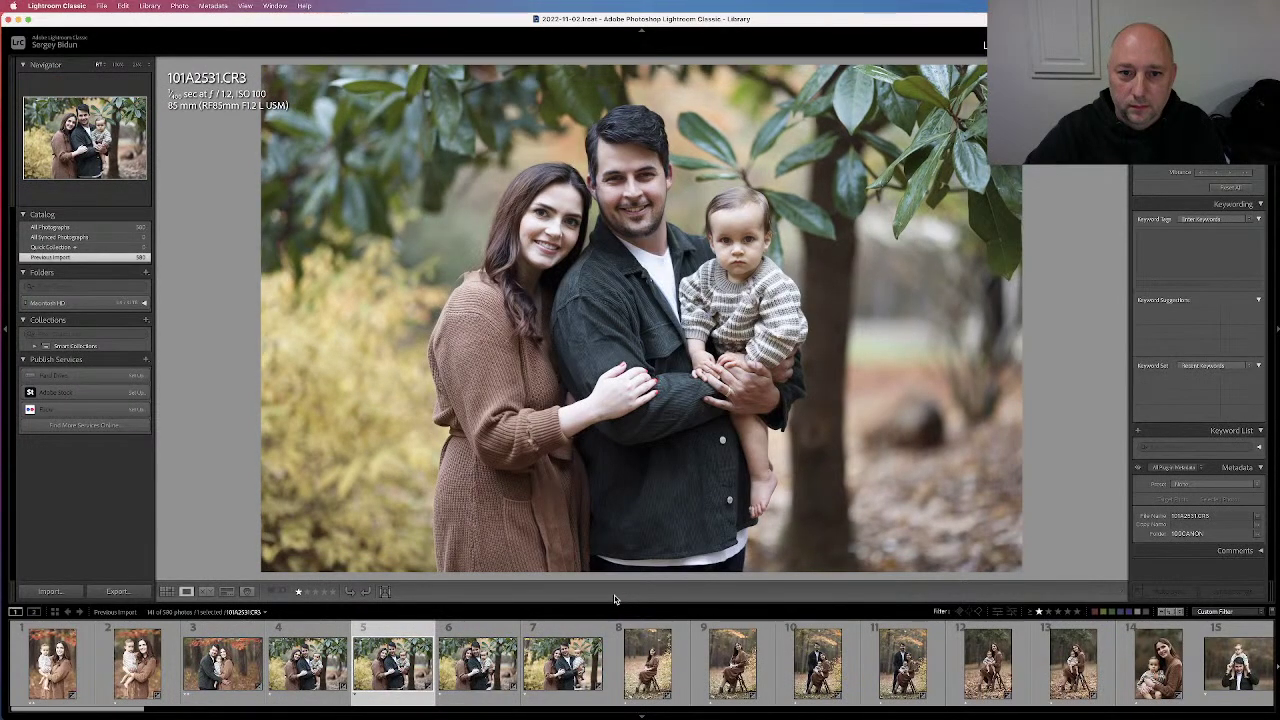
{"action": "key", "text": "Right"}
{"action": "key", "text": "Right"}
{"action": "key", "text": "2"}
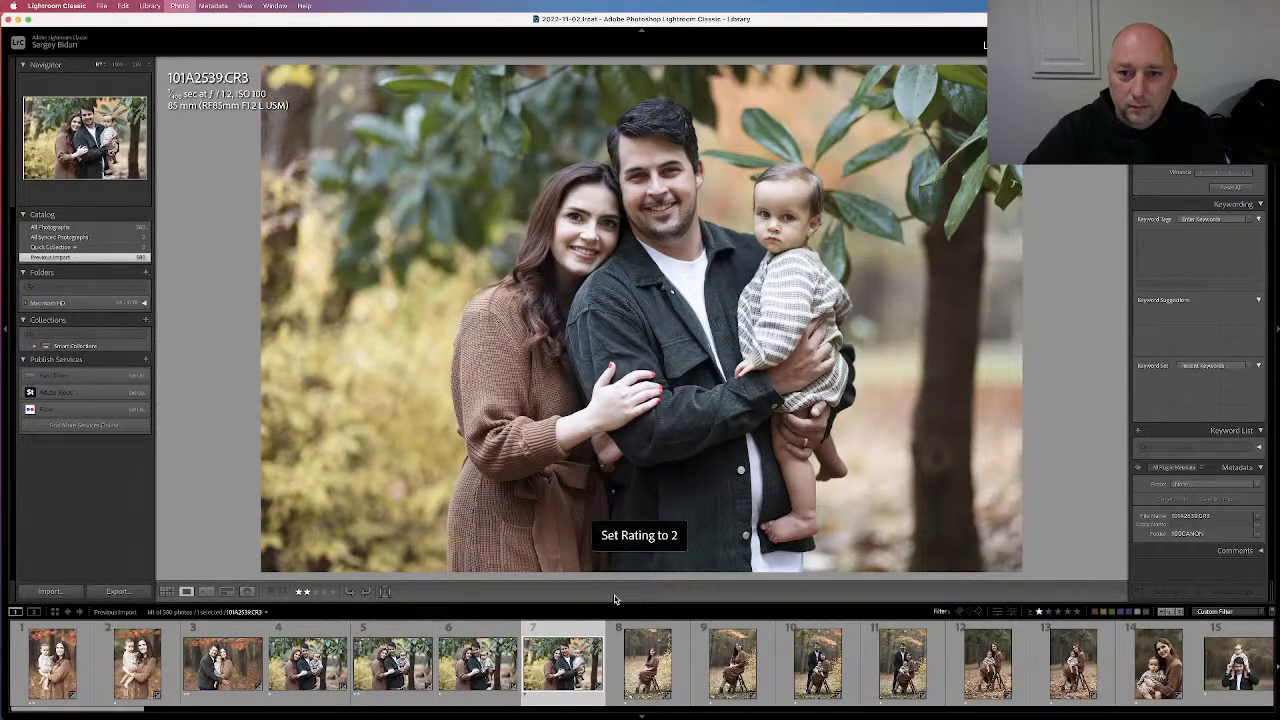
Compare the seated portraits 101A2542.CR3 and 101A2548.CR3, and rate the family shot 101A2550.CR3 two stars
{"action": "key", "text": "Right"}
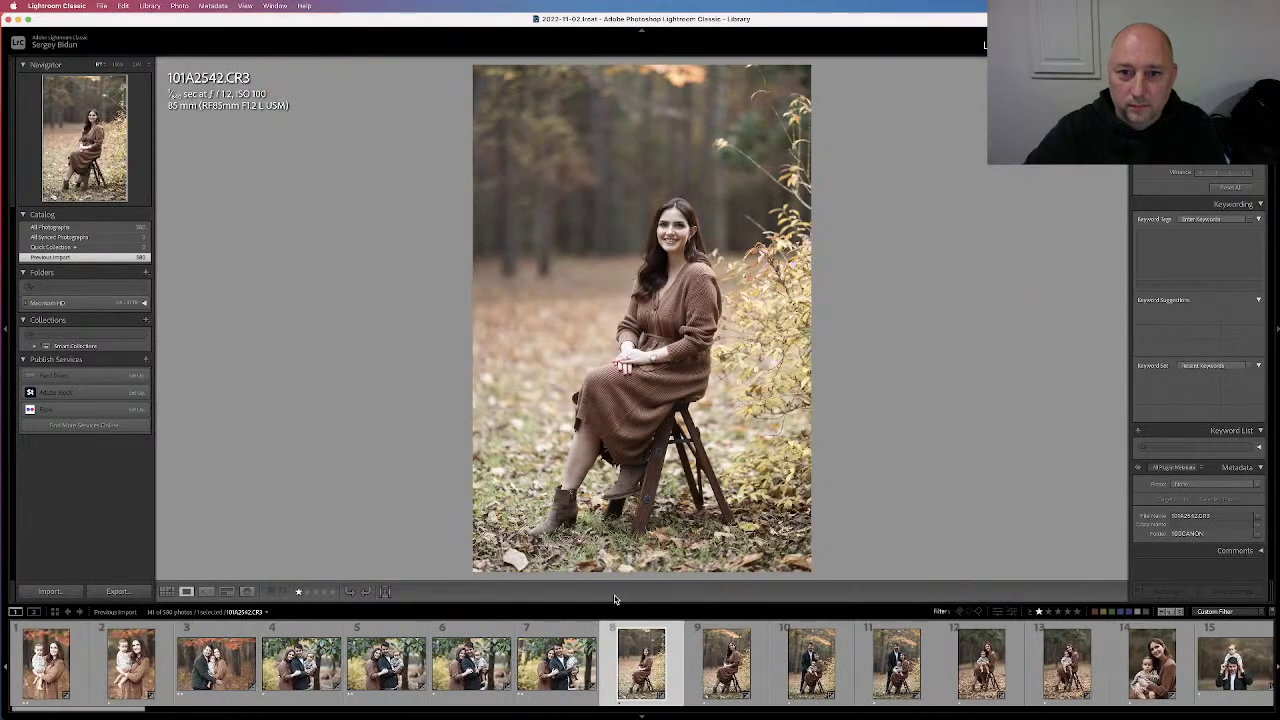
{"action": "key", "text": "Right"}
{"action": "key", "text": "Right"}
{"action": "key", "text": "Left"}
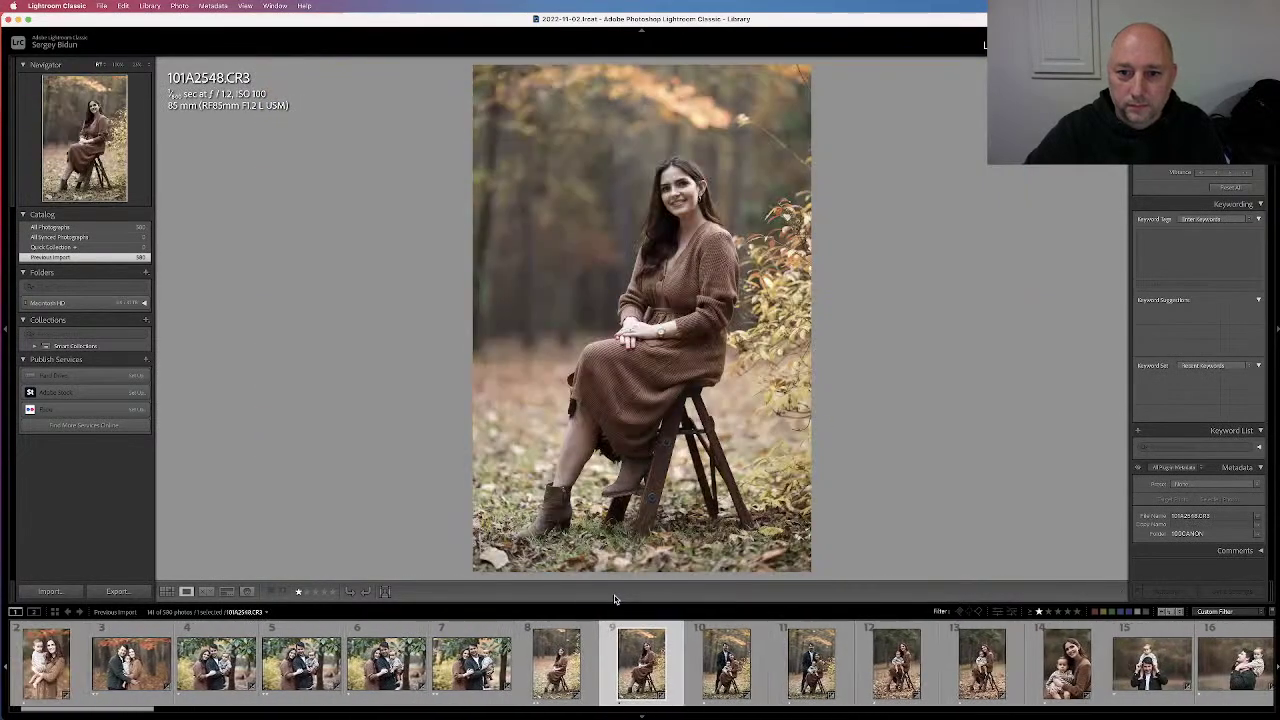
{"action": "key", "text": "Right"}
{"action": "key", "text": "2"}
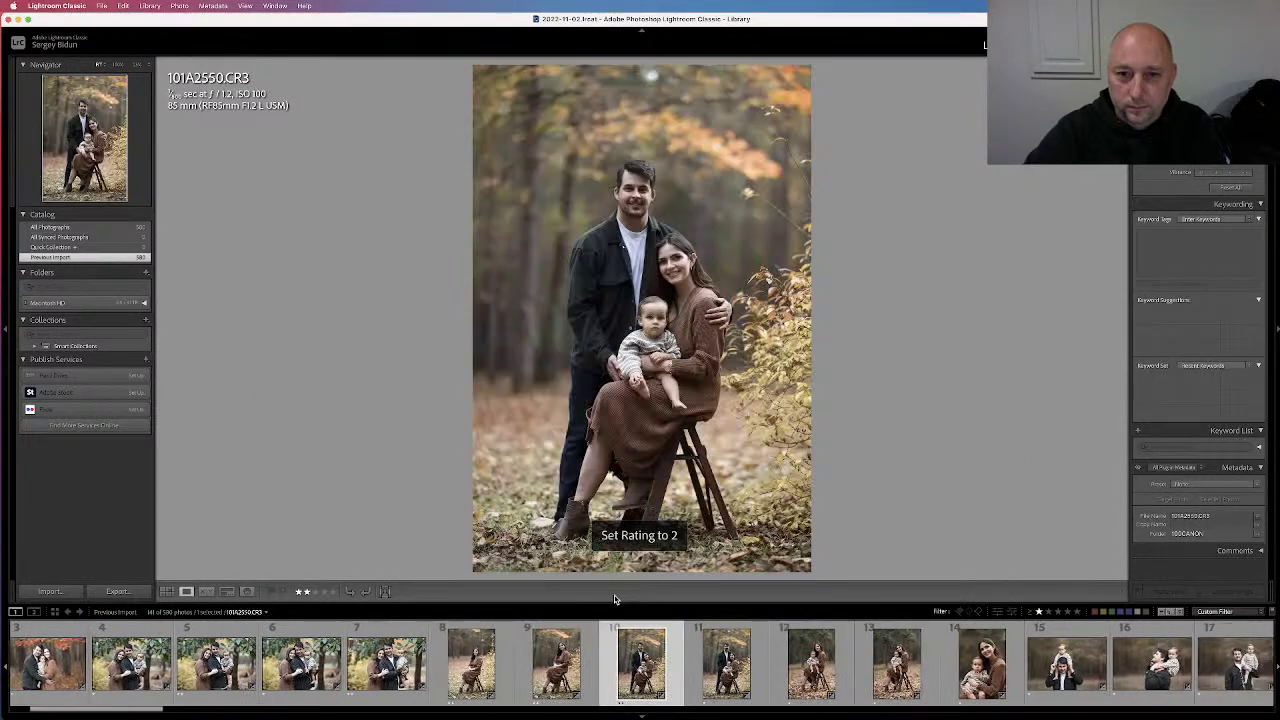
Compare the family shot on the stool, 101A2550.CR3, with its neighbour 101A2557.CR3
{"action": "key", "text": "Right"}
{"action": "key", "text": "Right"}
{"action": "key", "text": "Left"}
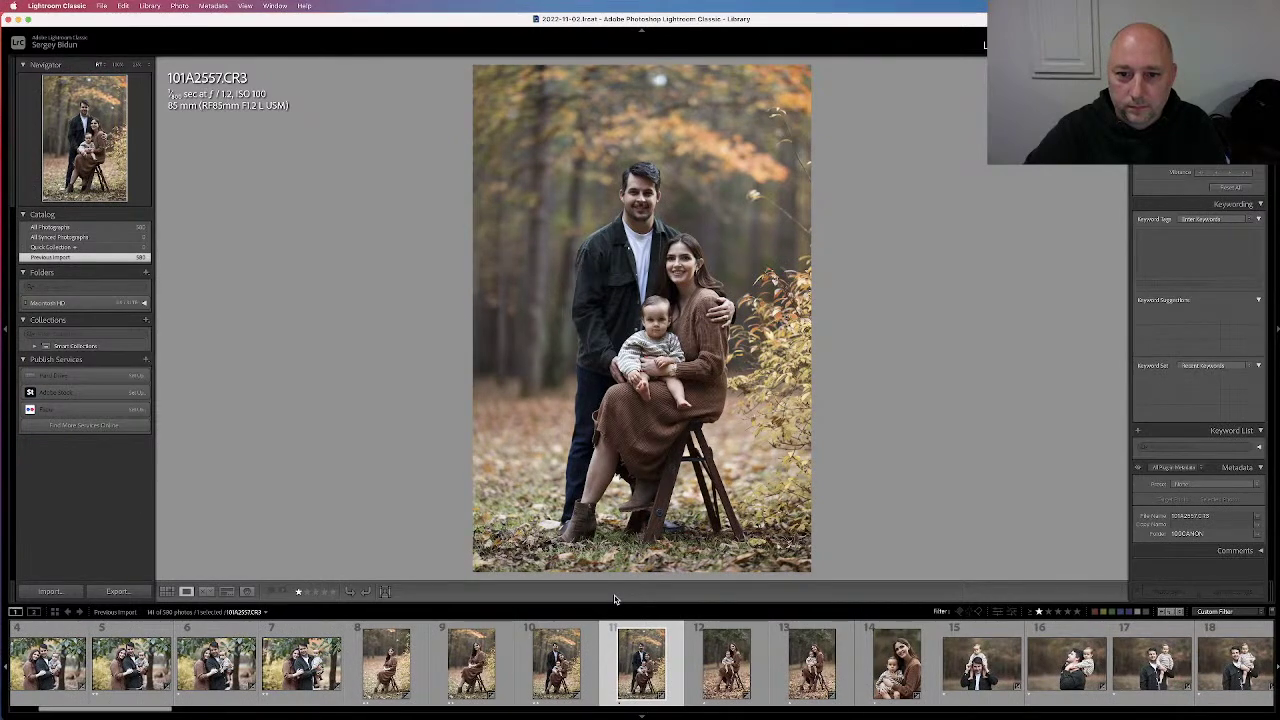
{"action": "key", "text": "Right"}
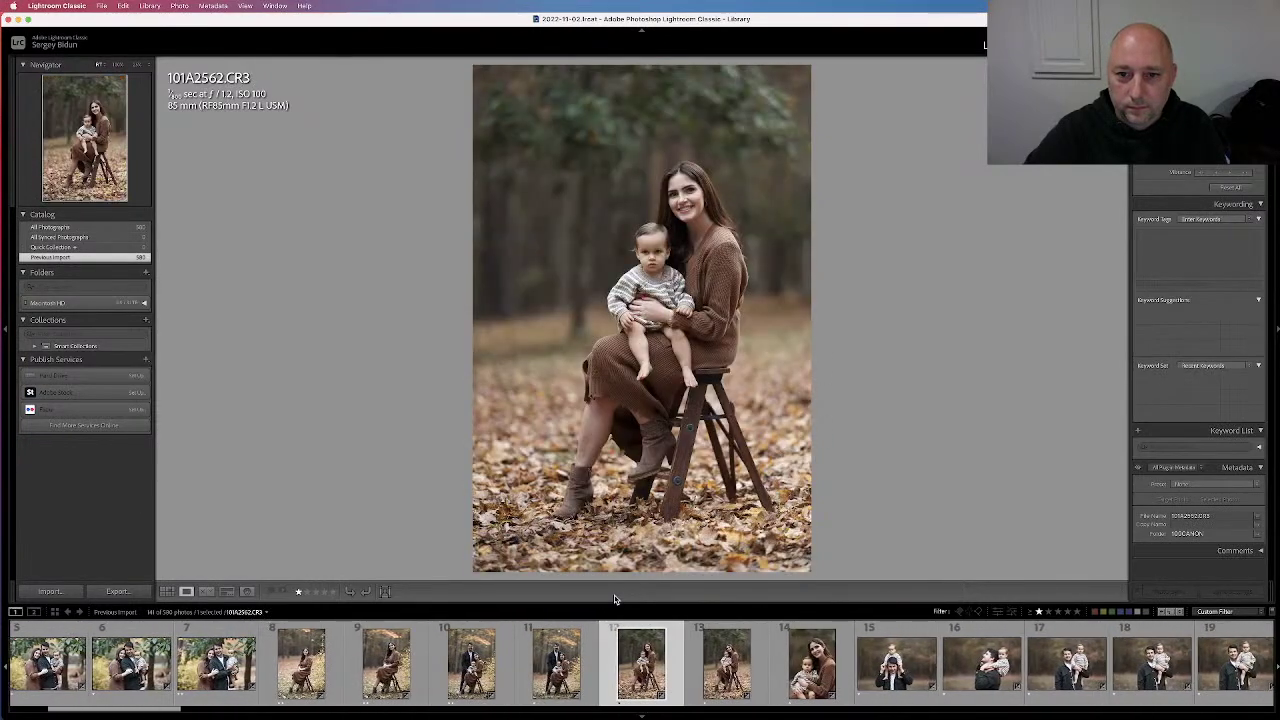
Compare the seated mother-and-baby portraits 101A2562.CR3 and 101A2564.CR3 and rate the best two stars
{"action": "key", "text": "Right"}
{"action": "key", "text": "Right"}
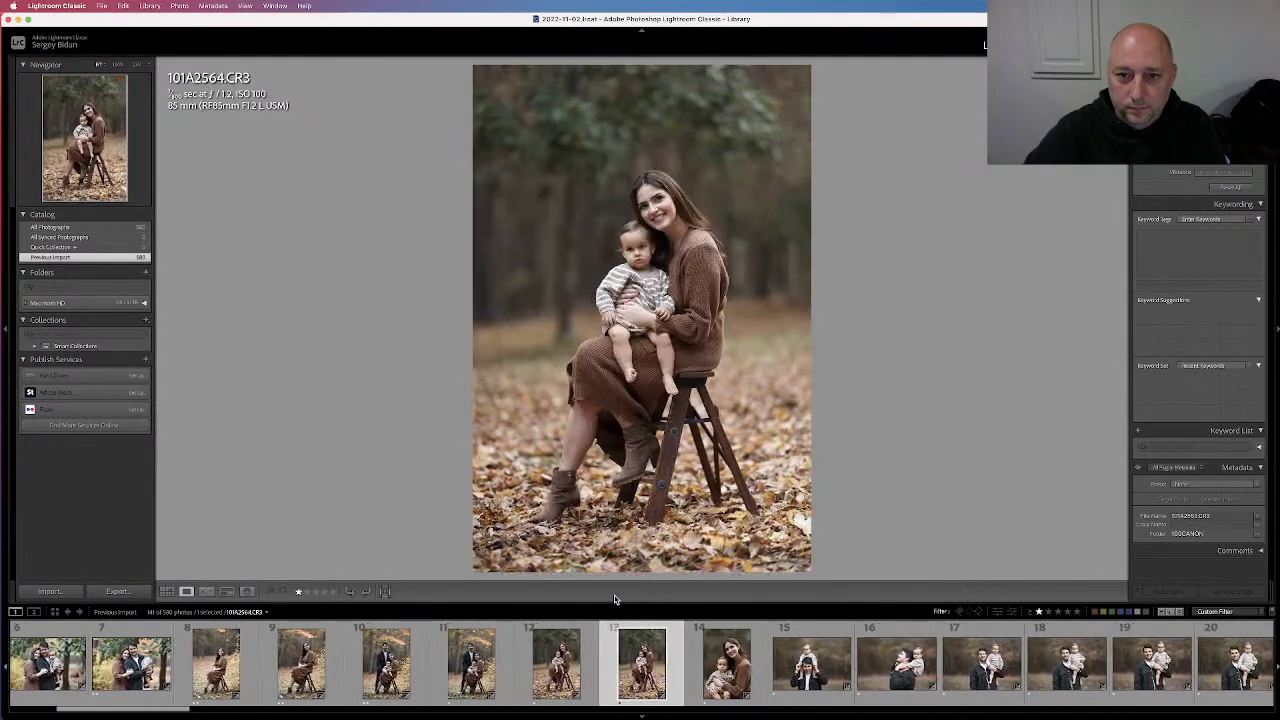
{"action": "key", "text": "Left"}
{"action": "key", "text": "Right"}
{"action": "key", "text": "Right"}
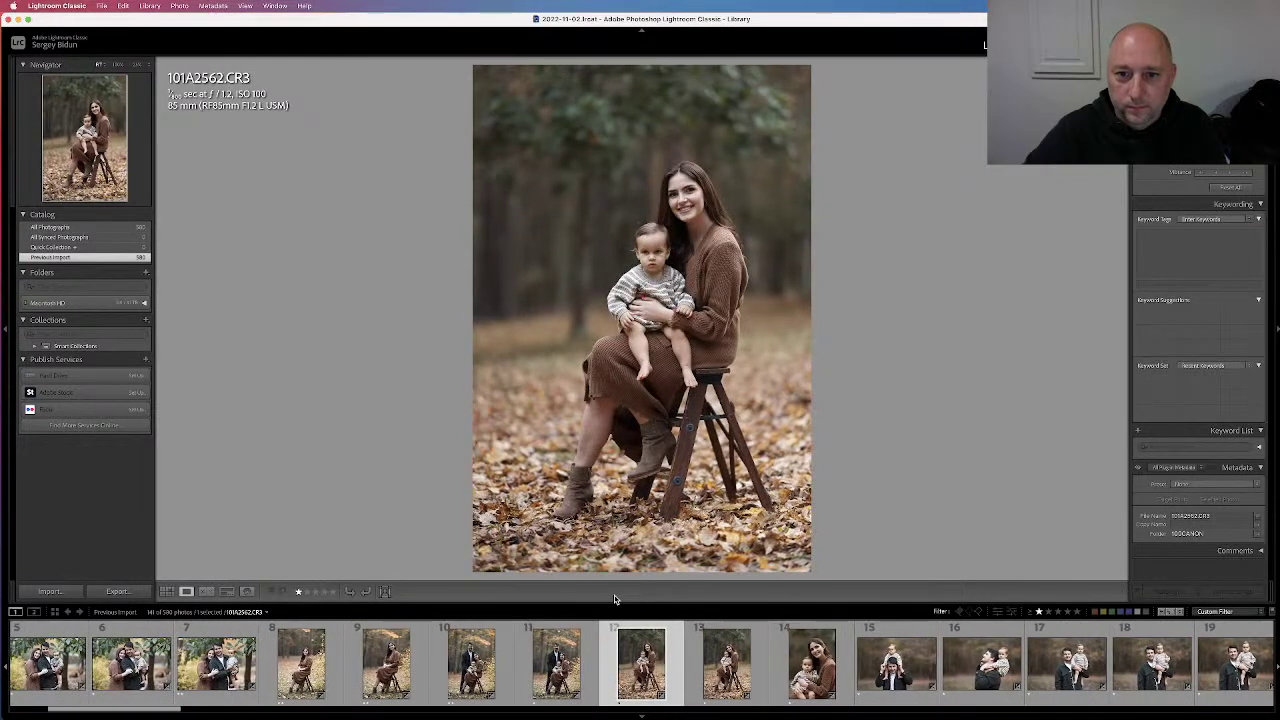
{"action": "key", "text": "Right"}
{"action": "key", "text": "2"}
{"action": "key", "text": "Right"}
{"action": "key", "text": "Left"}
{"action": "key", "text": "2"}
Review the first father-and-baby shots and rate 101A2597.CR3, with the baby on his back, two stars
{"action": "key", "text": "Right"}
{"action": "key", "text": "Right"}
{"action": "key", "text": "Right"}
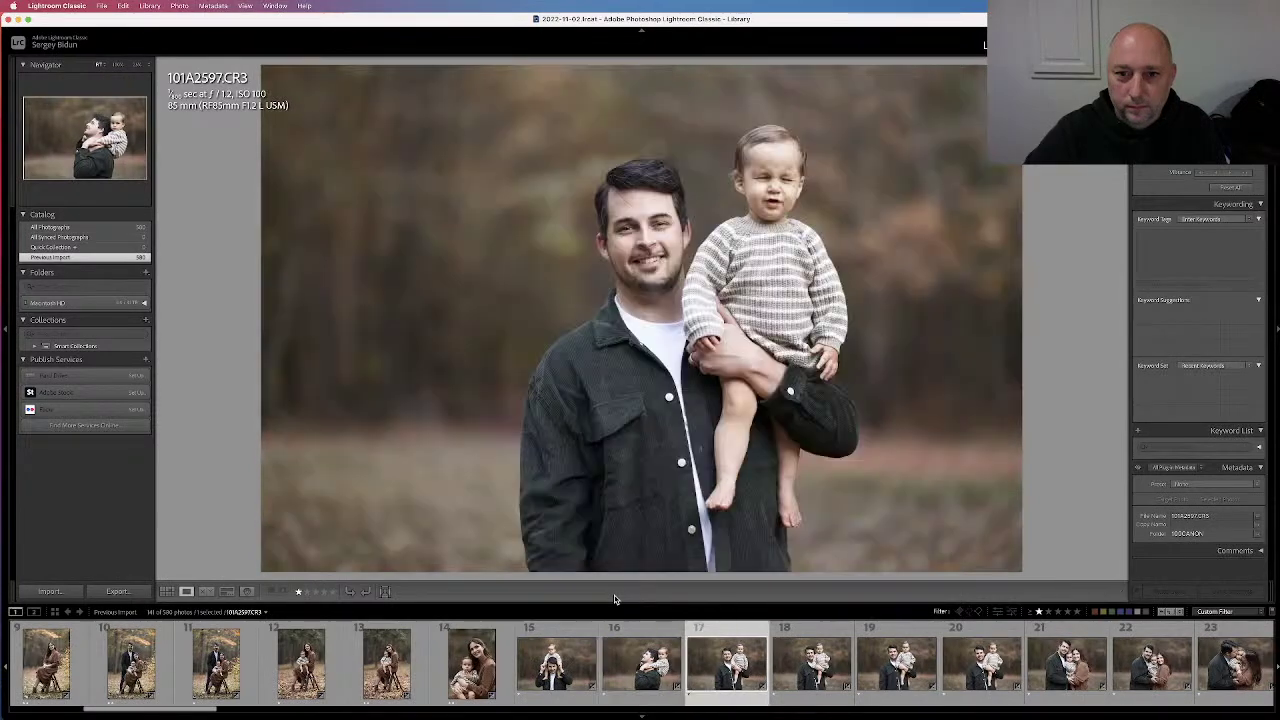
{"action": "key", "text": "Left"}
{"action": "key", "text": "Left"}
{"action": "key", "text": "Right"}
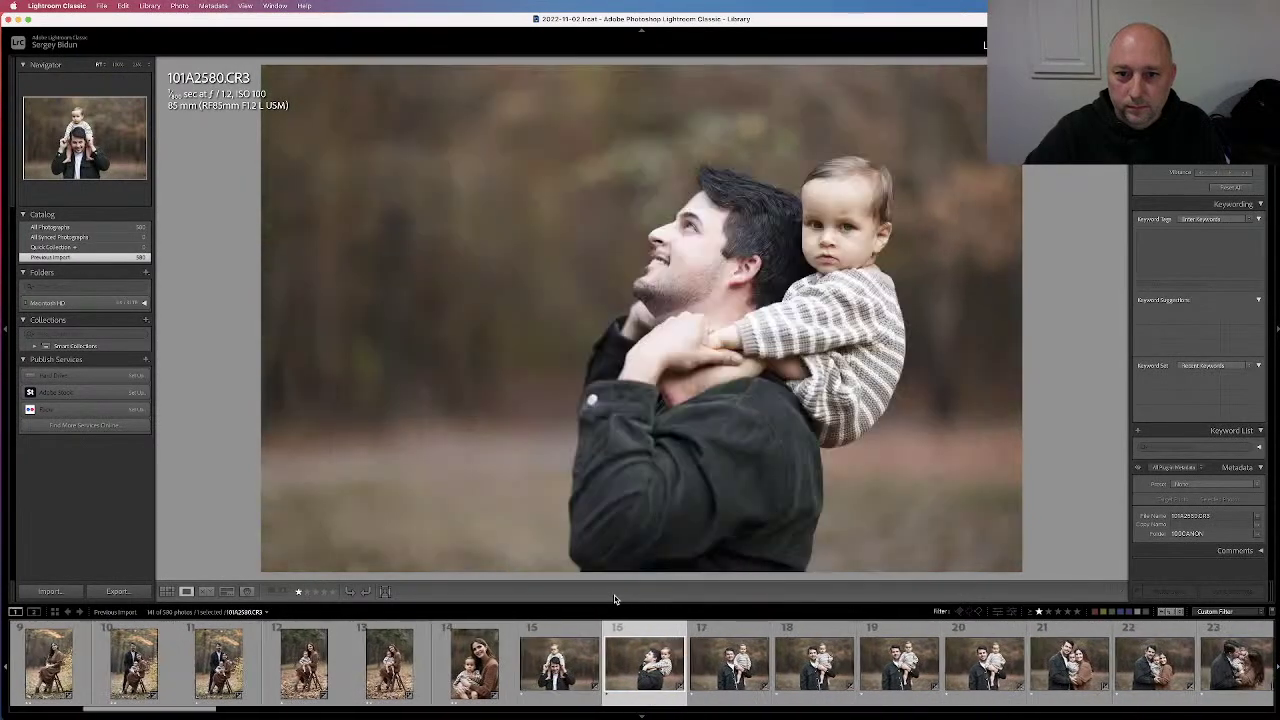
{"action": "key", "text": "3"}
Compare the father-and-baby portrait 101A2601.CR3 with the two similar shots following it
{"action": "key", "text": "Right"}
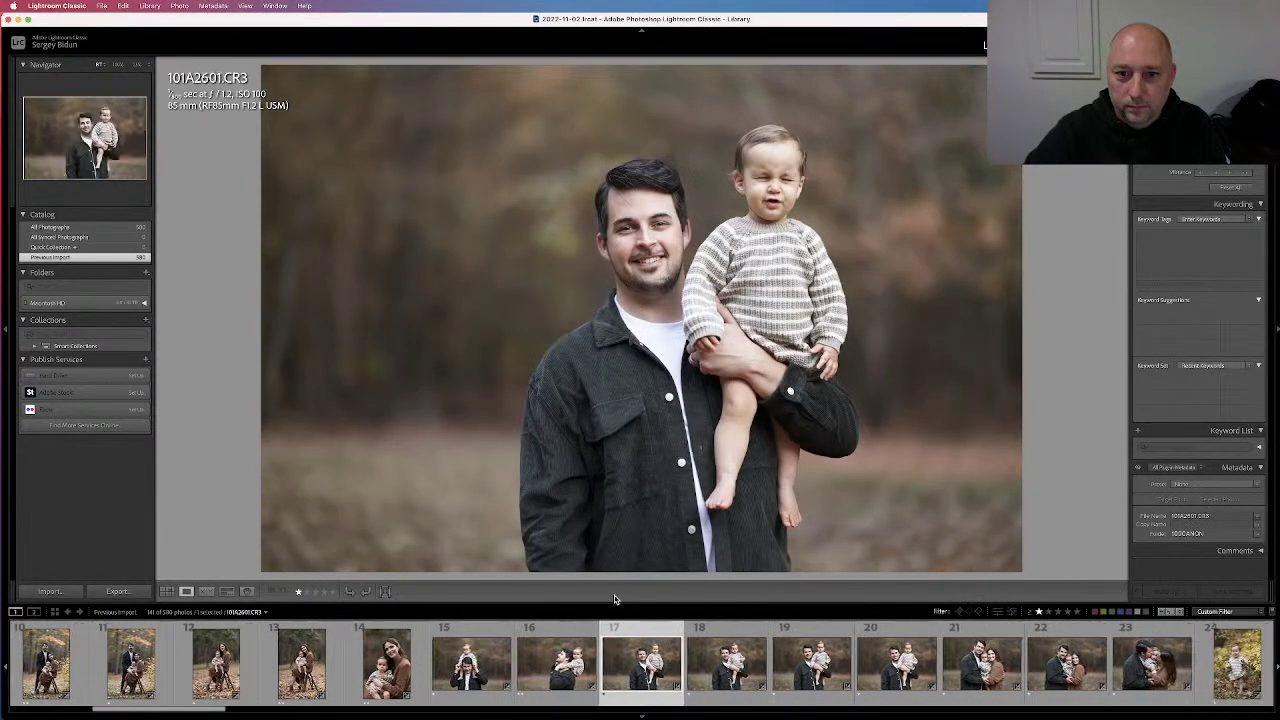
{"action": "key", "text": "Right"}
{"action": "key", "text": "Right"}
{"action": "key", "text": "Left"}
{"action": "key", "text": "Left"}
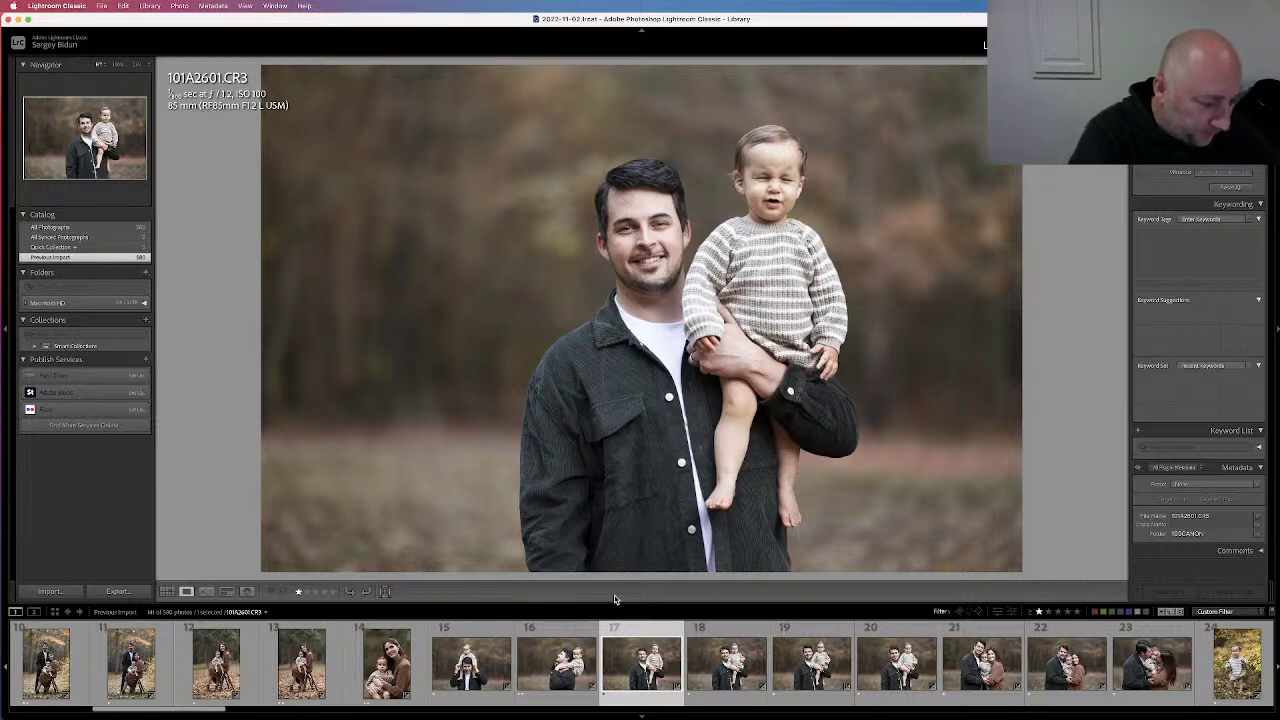
{"action": "key", "text": "Right"}
{"action": "key", "text": "Left"}
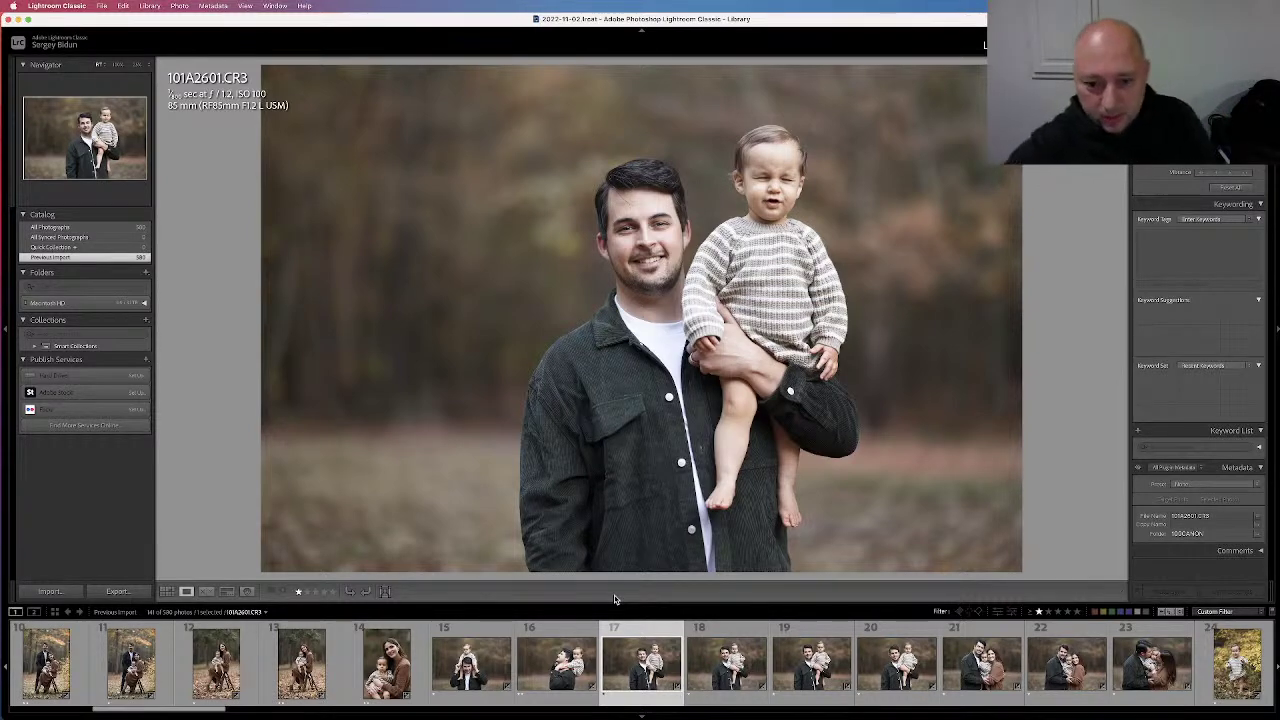
Compare the shoulder-carry shot 101A2580.CR3 with 101A2597.CR3 and 101A2601.CR3
{"action": "key", "text": "Left"}
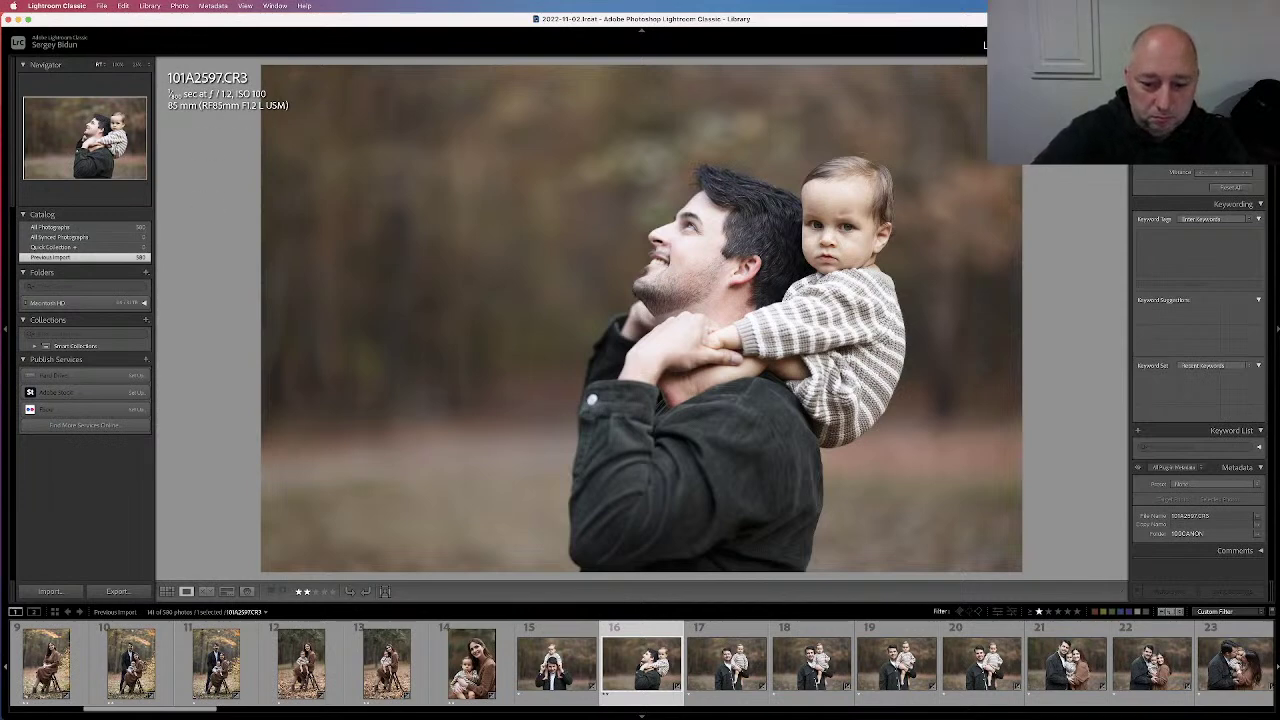
{"action": "key", "text": "Left"}
{"action": "key", "text": "Left"}
{"action": "key", "text": "Right"}
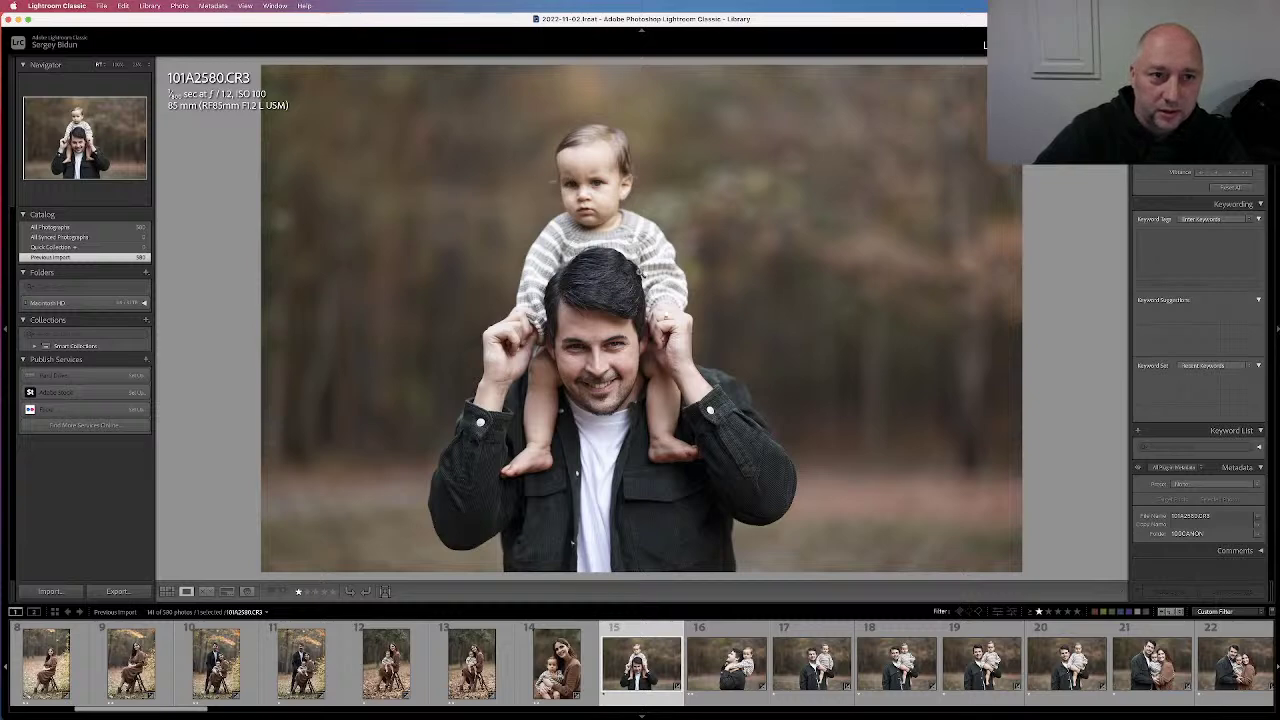
{"action": "key", "text": "Right"}
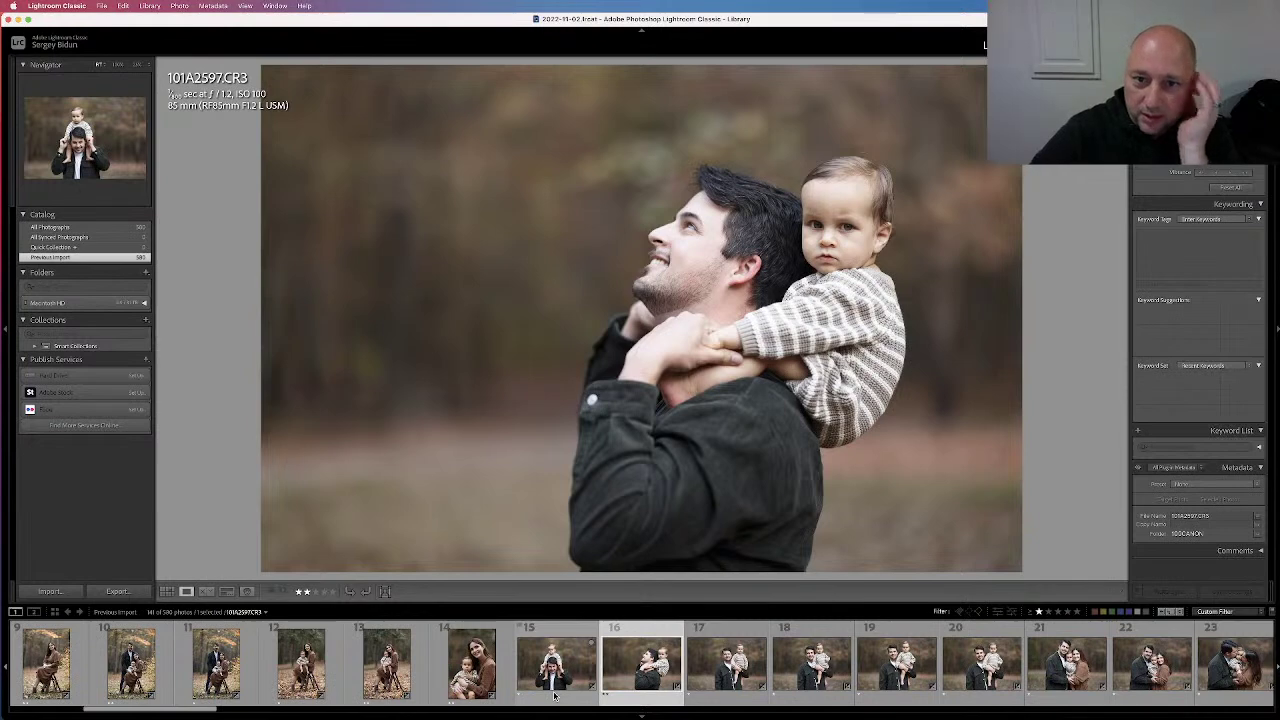
{"action": "key", "text": "Right"}
{"action": "key", "text": "Left"}
{"action": "key", "text": "Left"}
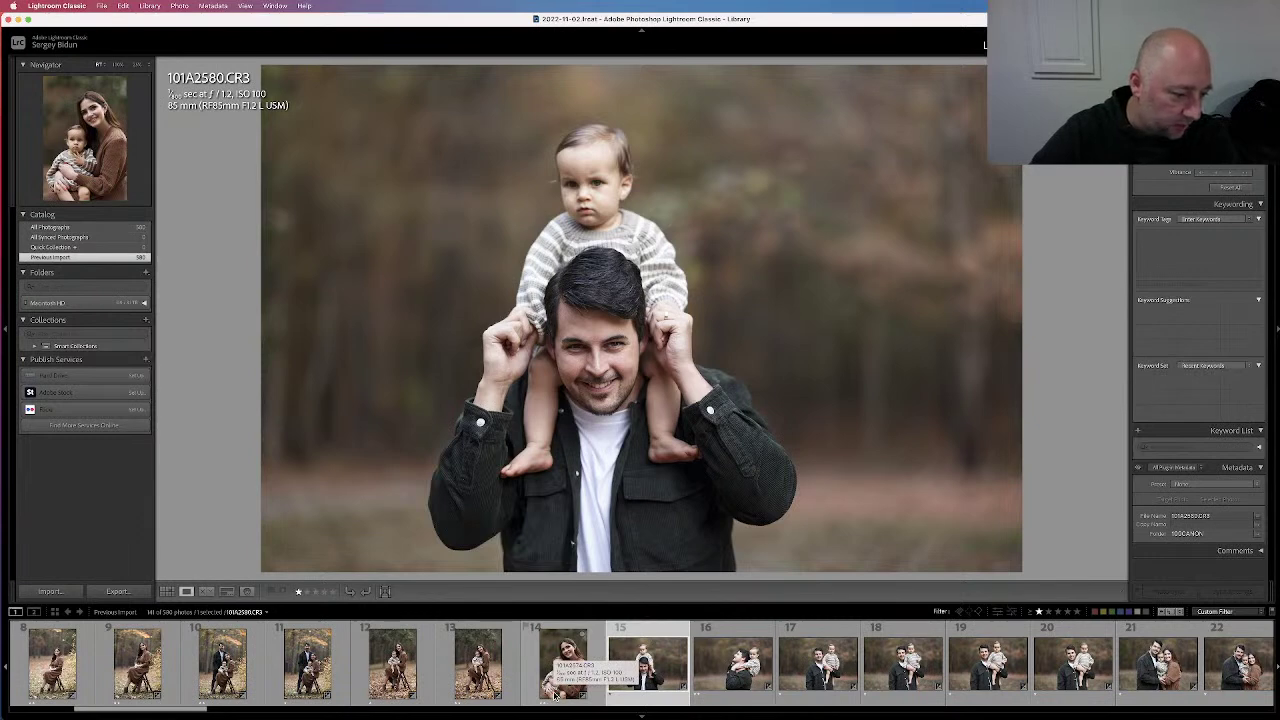
{"action": "key", "text": "Right"}
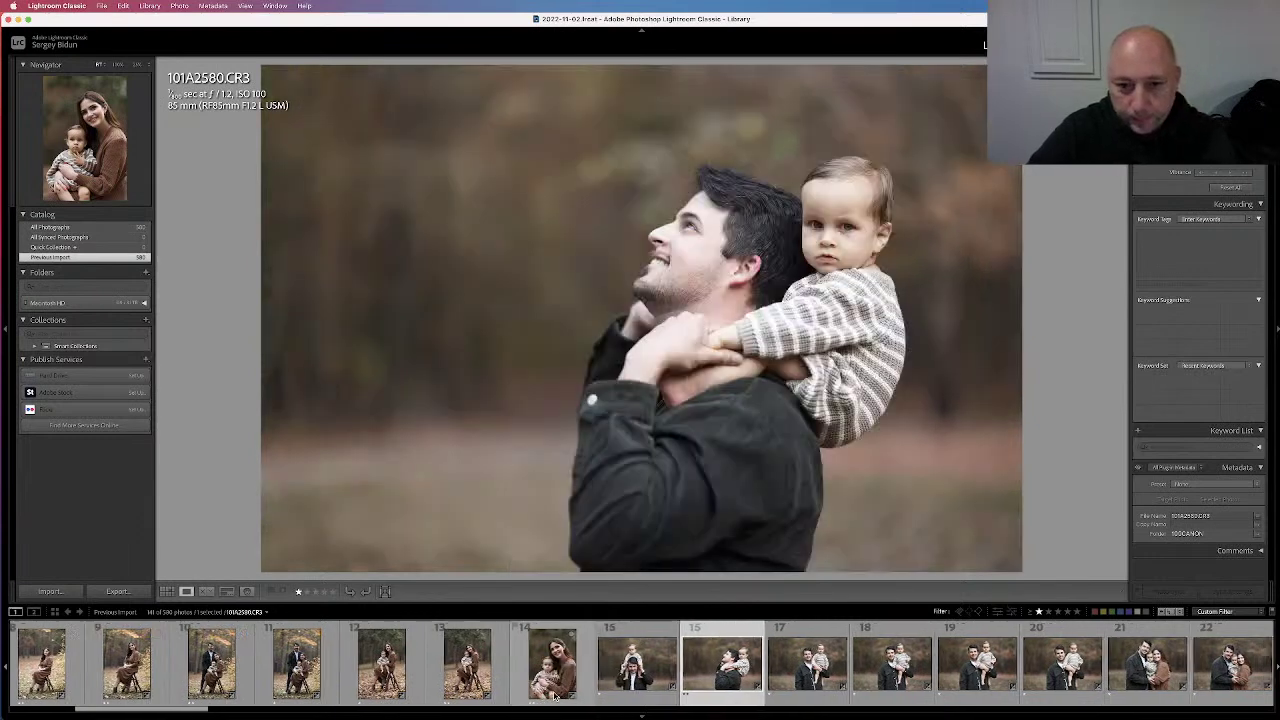
{"action": "key", "text": "Right"}
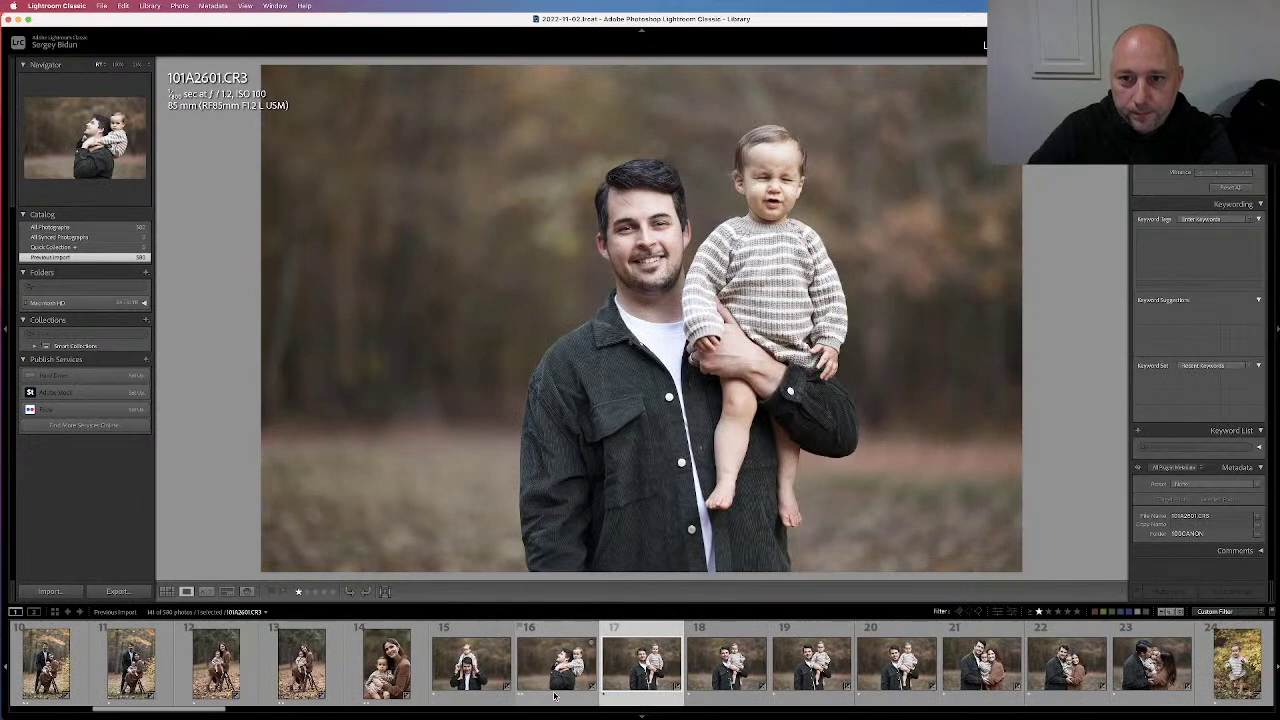
Compare the remaining father-and-baby portraits and check the faces in 101A2604.CR3 at 100% zoom
{"action": "key", "text": "Right"}
{"action": "key", "text": "Right"}
{"action": "key", "text": "Right"}
{"action": "key", "text": "Left"}
{"action": "key", "text": "Left"}
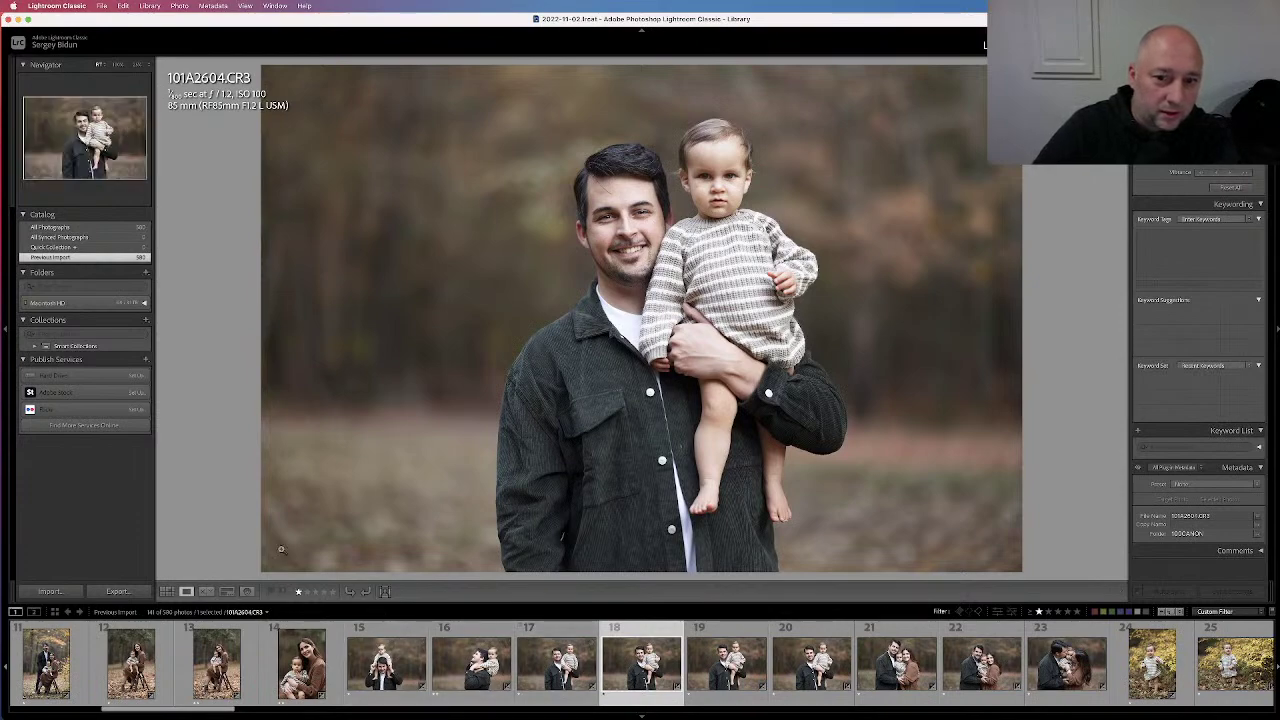
{"action": "left_click", "coordinate": [651, 221]}
{"action": "scroll", "coordinate": [690, 226], "scroll_direction": "up", "scroll_amount": 2}
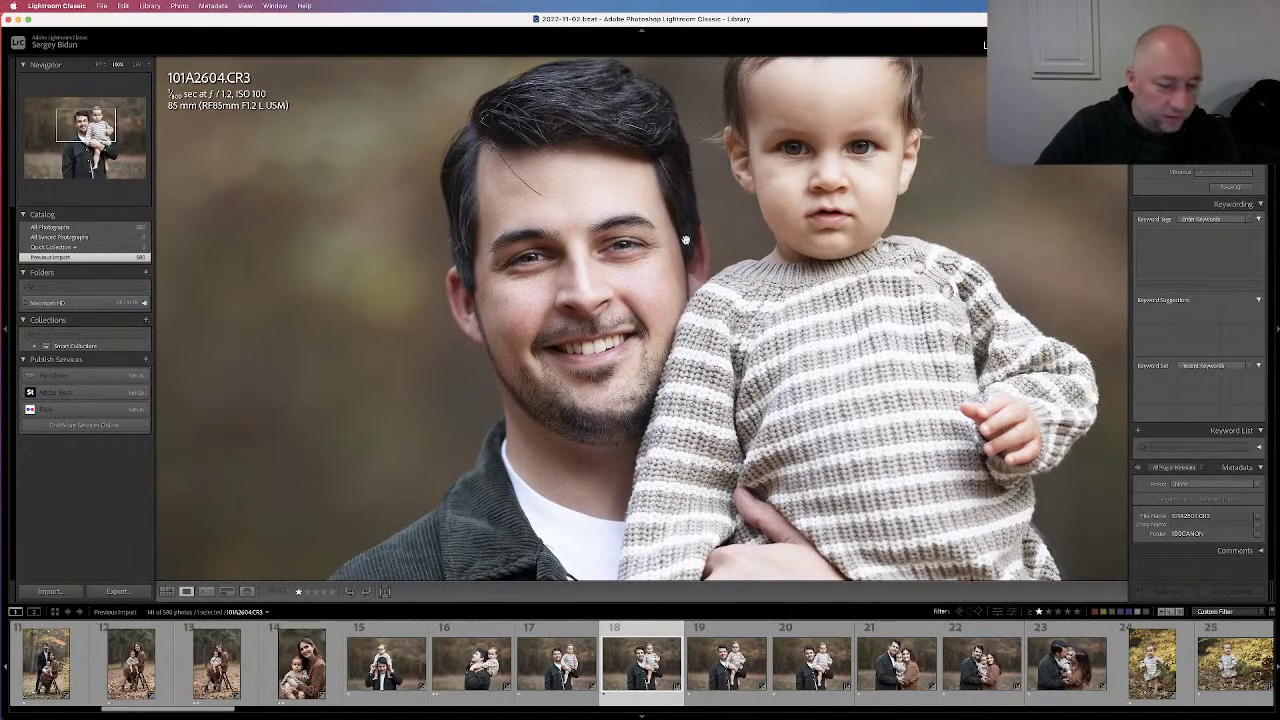
{"action": "left_click_drag", "start_coordinate": [712, 184], "coordinate": [661, 251]}
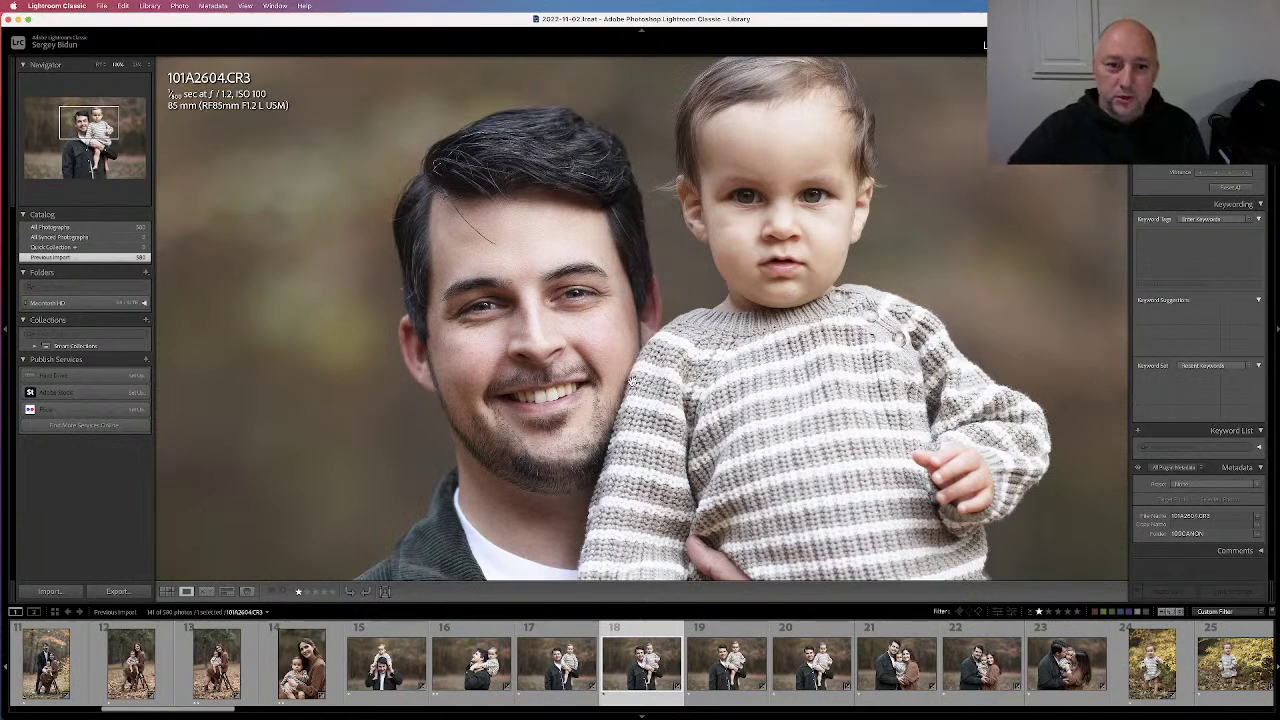
{"action": "left_click", "coordinate": [706, 322]}
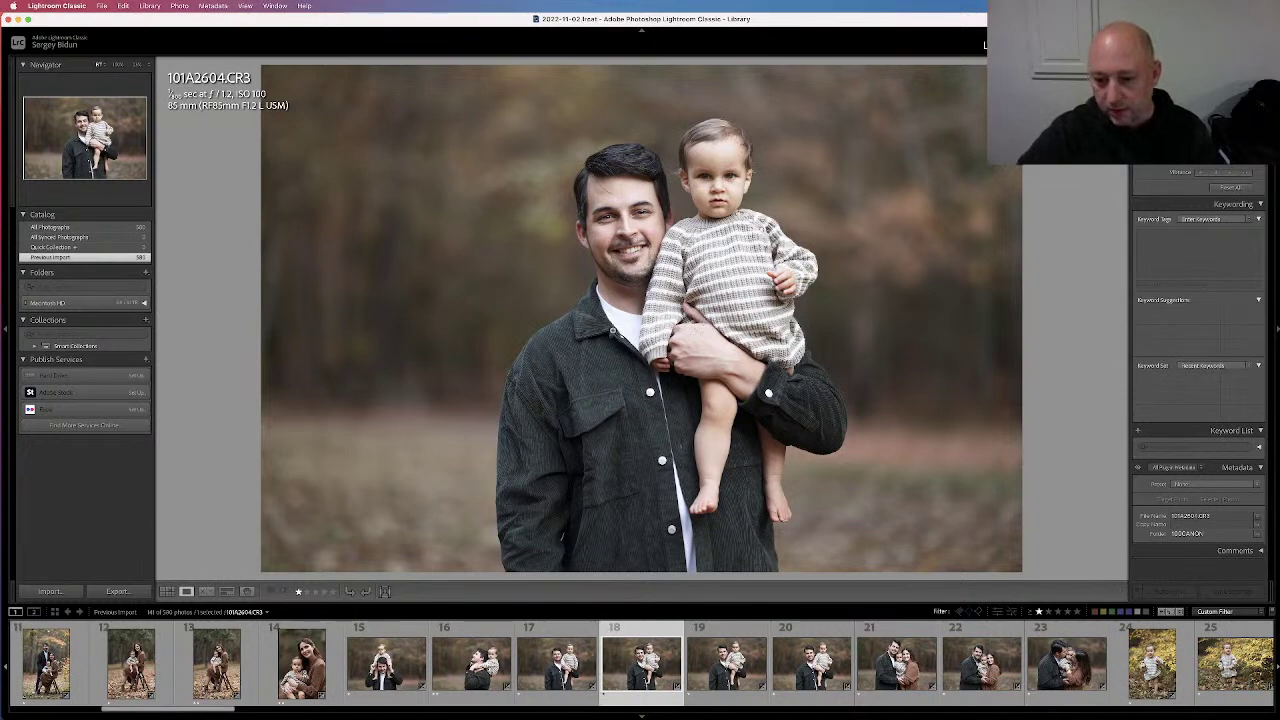
Open the family portrait 101A2610.CR3 and inspect all three faces for sharpness at 100% zoom
{"action": "left_click", "coordinate": [888, 666]}
{"action": "left_click", "coordinate": [626, 220]}
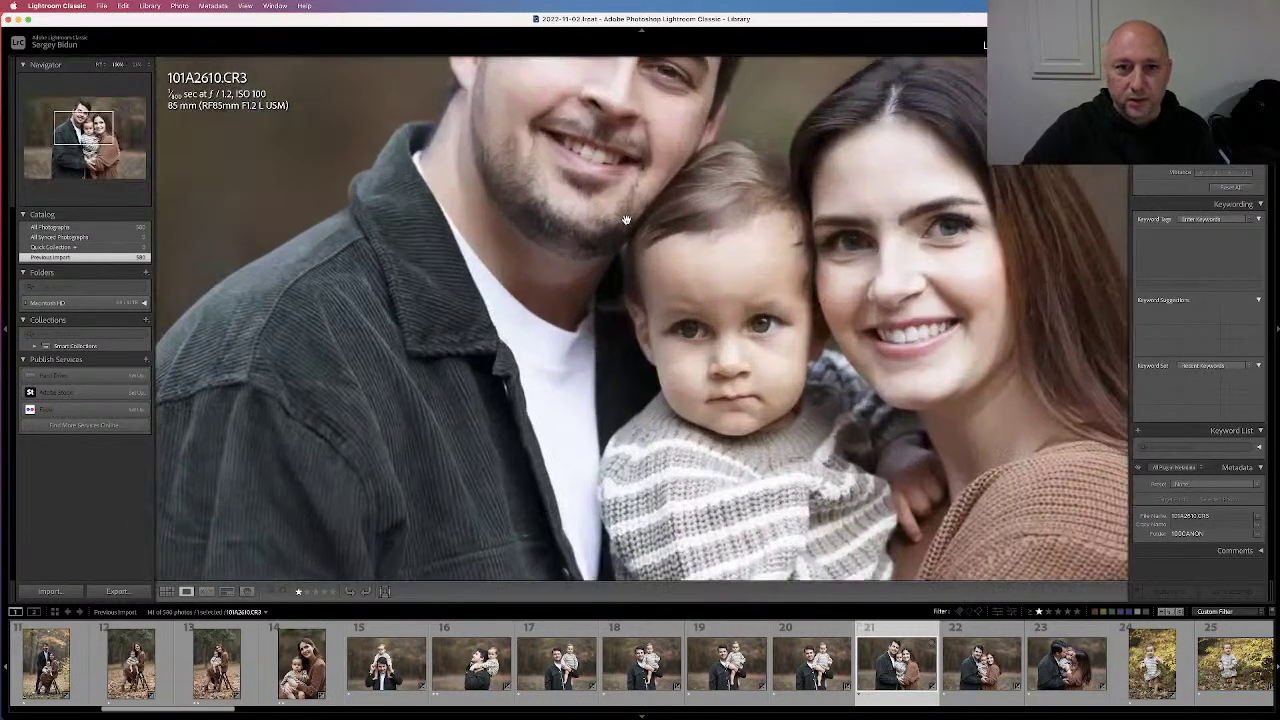
{"action": "left_click_drag", "start_coordinate": [738, 230], "coordinate": [707, 259]}
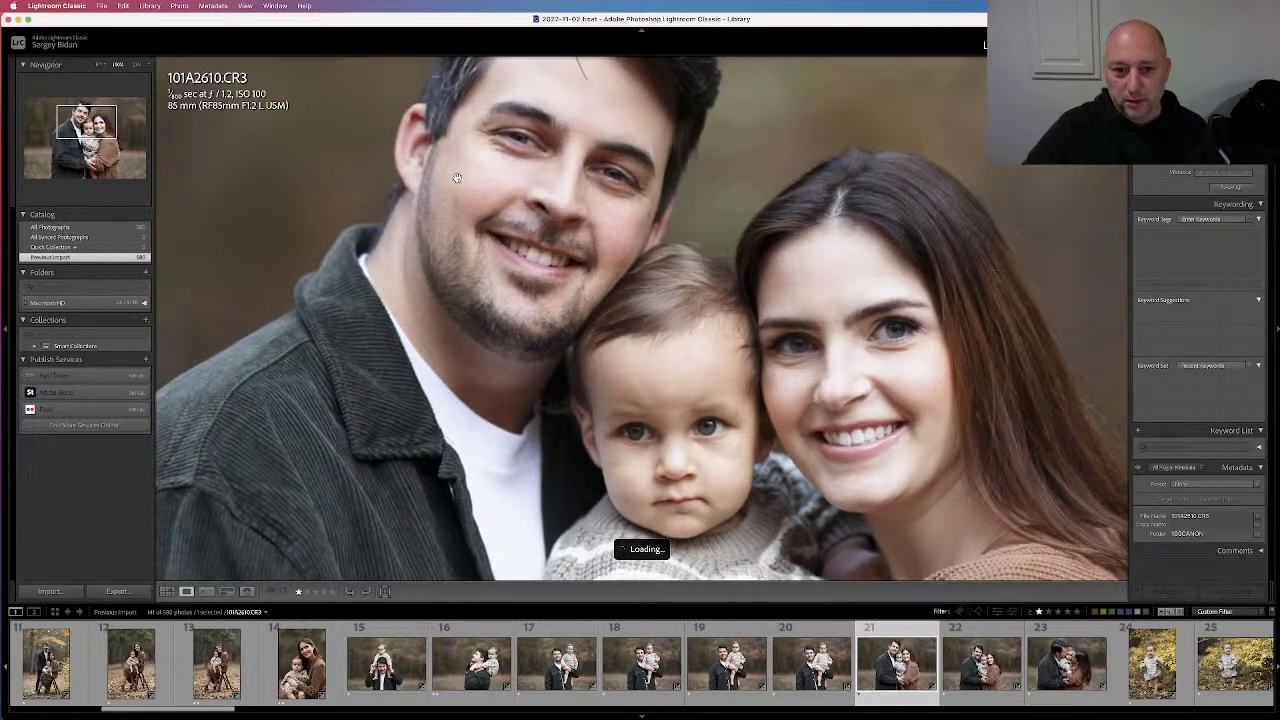
{"action": "left_click_drag", "start_coordinate": [441, 232], "coordinate": [444, 266]}
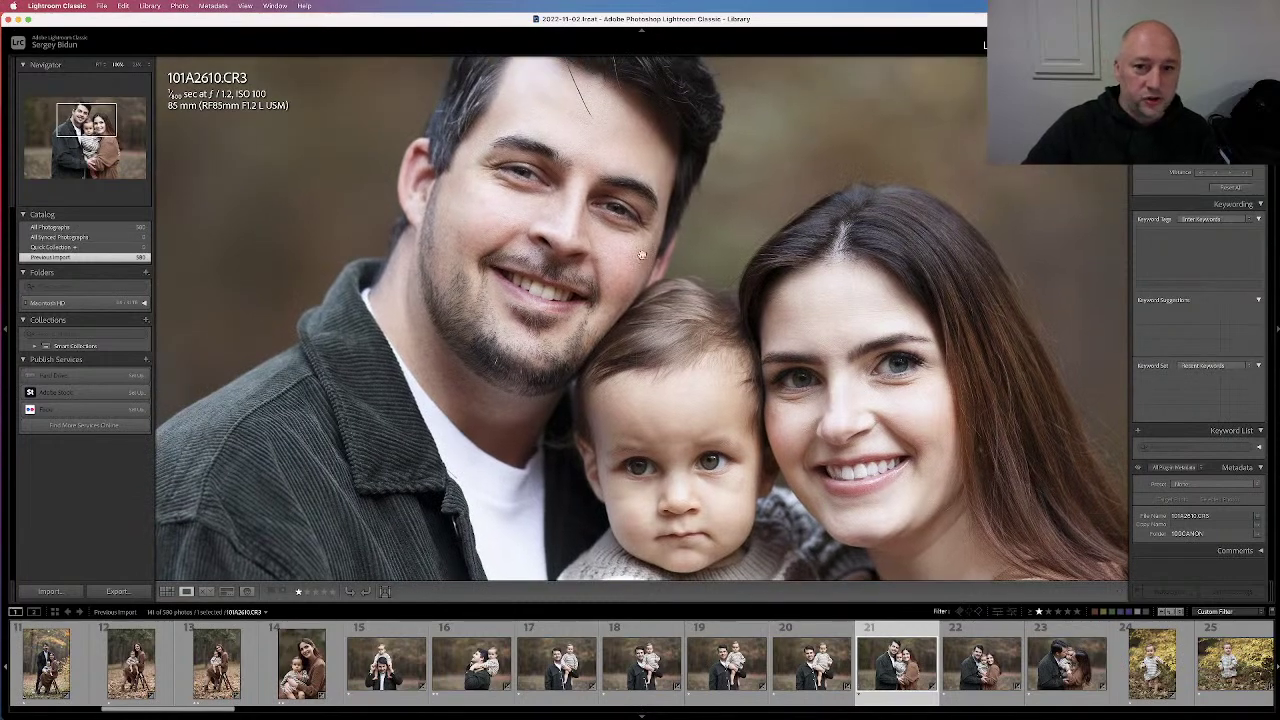
{"action": "scroll", "coordinate": [670, 270], "scroll_direction": "down", "scroll_amount": 5}
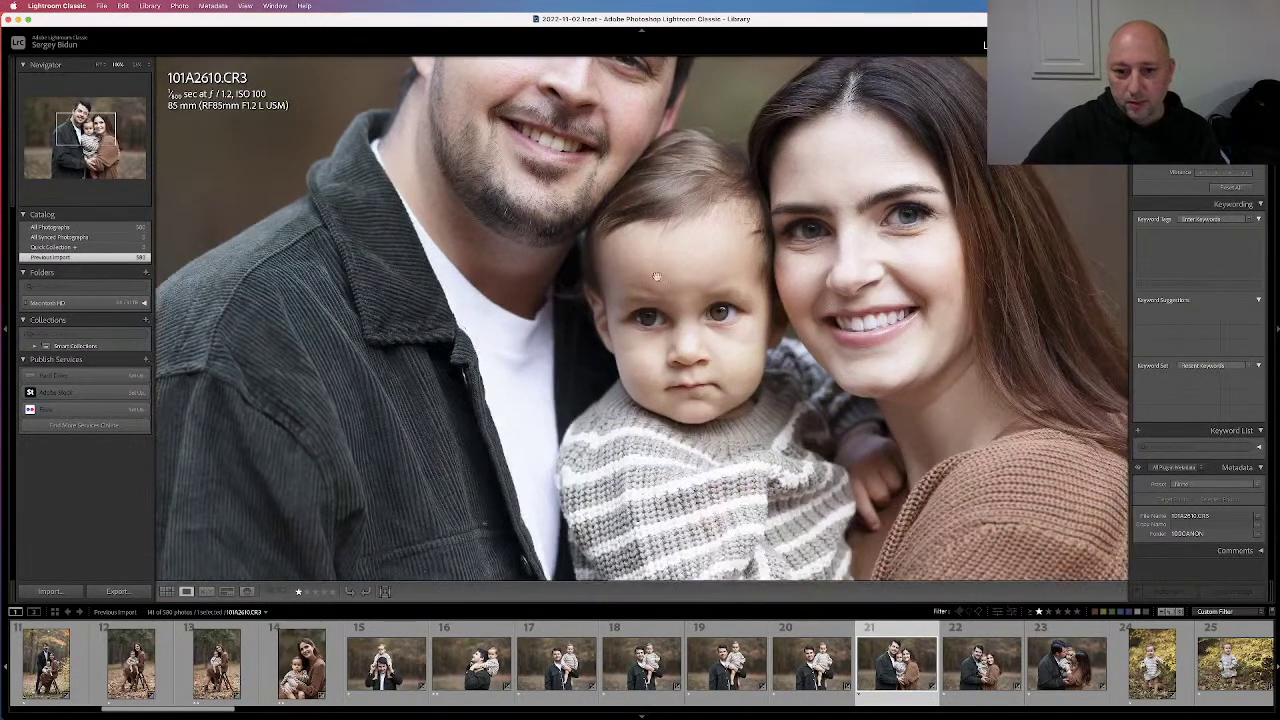
{"action": "scroll", "coordinate": [430, 96], "scroll_direction": "up", "scroll_amount": 3}
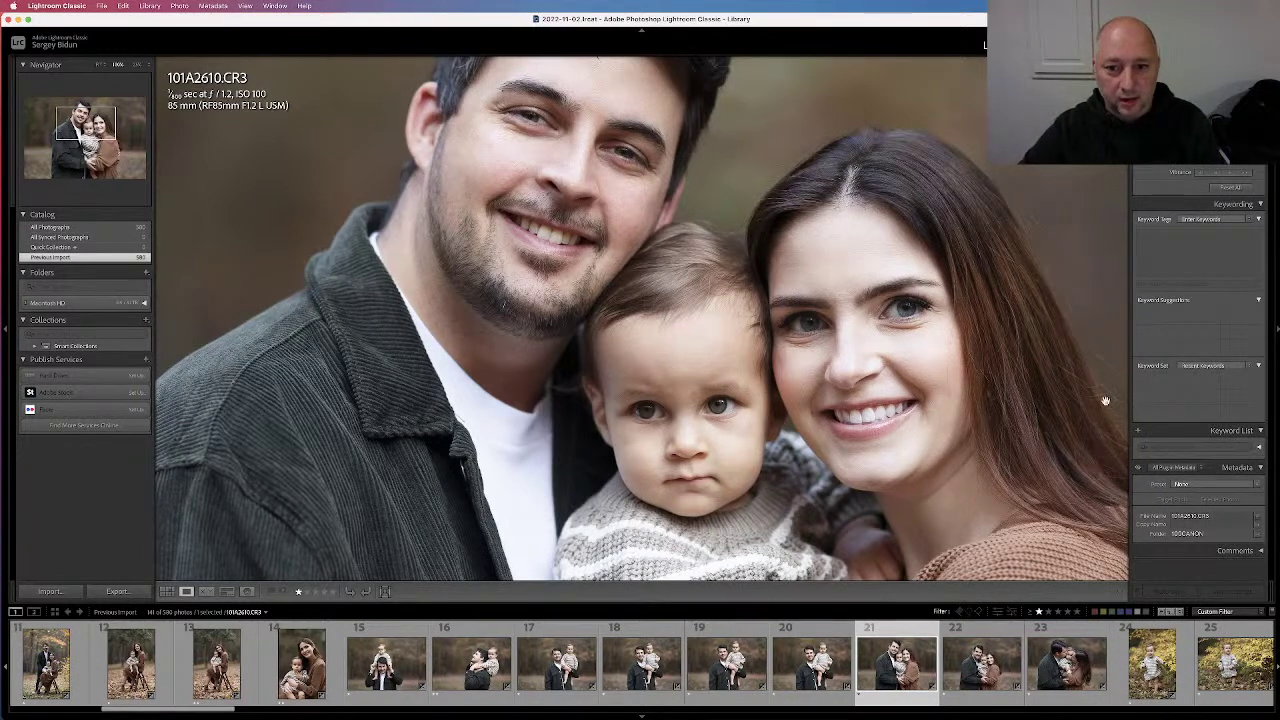
{"action": "left_click", "coordinate": [741, 357]}
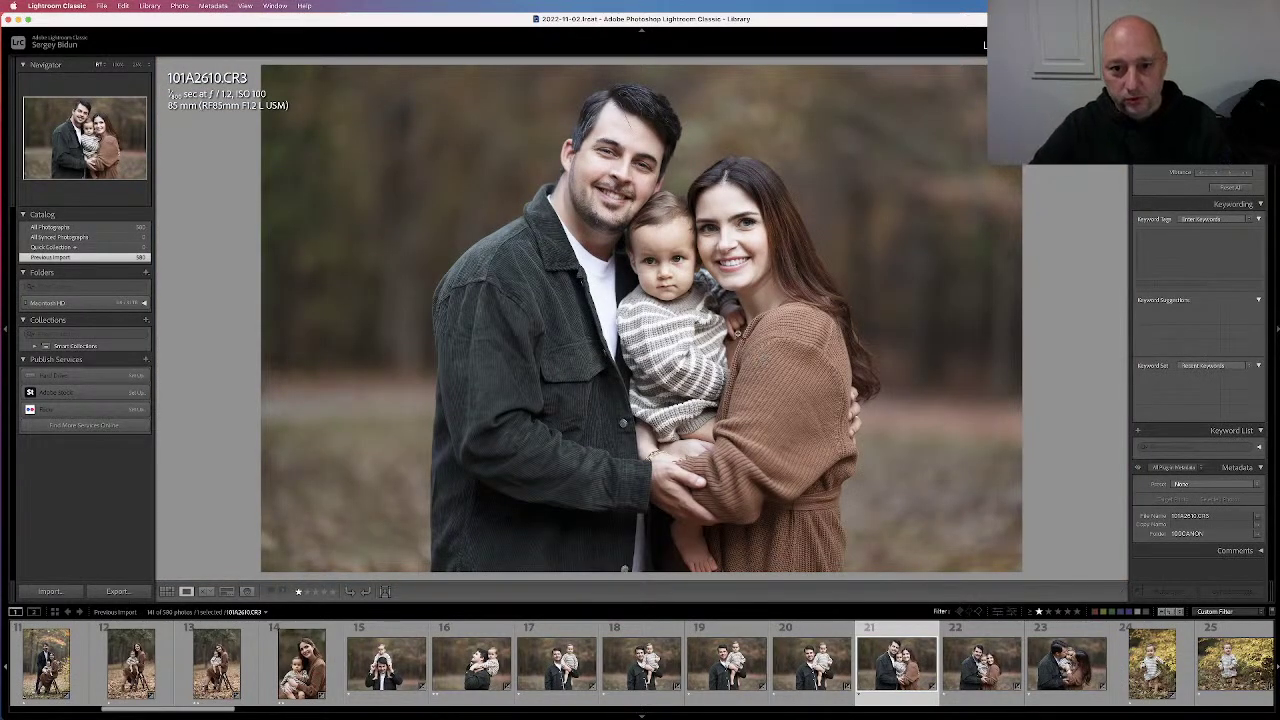
{"action": "left_click", "coordinate": [737, 345]}
{"action": "left_click", "coordinate": [632, 236]}
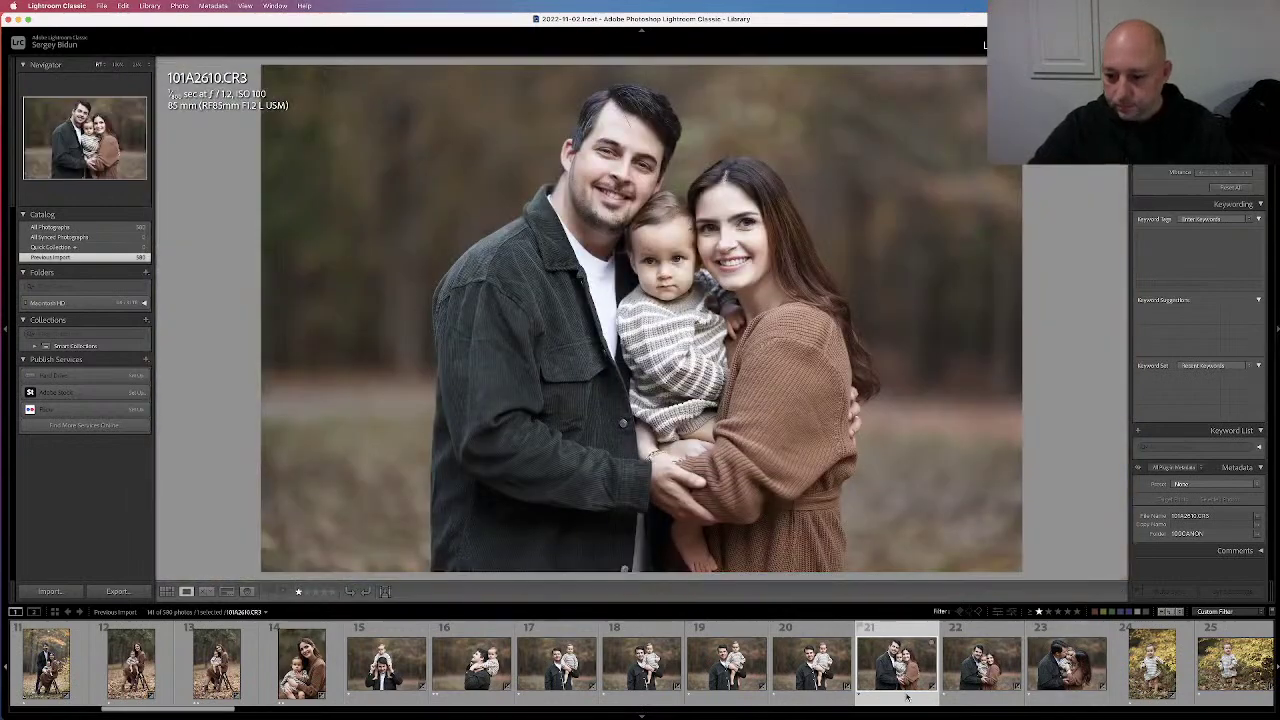
Compare family photos 22 and 23, and inspect the faces in the kissing shot 101A2620.CR3 at 100% zoom
{"action": "left_click", "coordinate": [980, 695]}
{"action": "key", "text": "Right"}
{"action": "key", "text": "Left"}
{"action": "key", "text": "Right"}
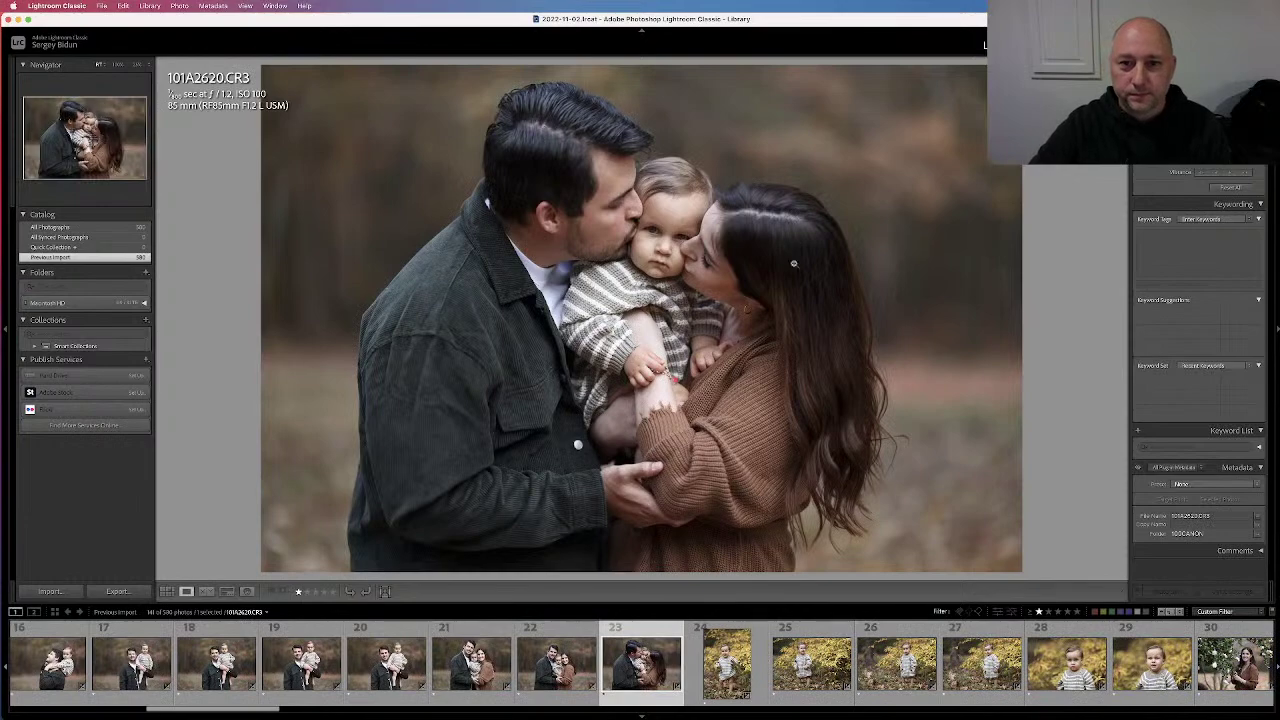
{"action": "left_click", "coordinate": [702, 234]}
{"action": "left_click_drag", "start_coordinate": [510, 298], "coordinate": [602, 304]}
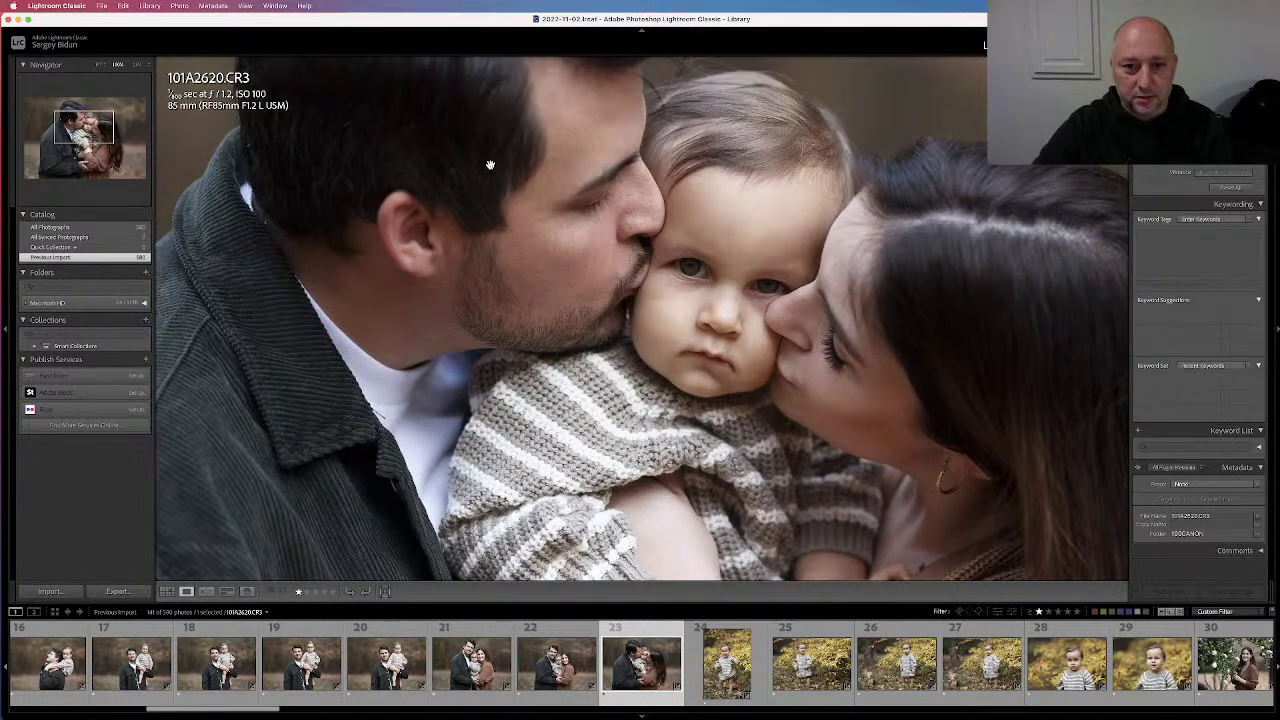
{"action": "left_click_drag", "start_coordinate": [733, 315], "coordinate": [845, 545]}
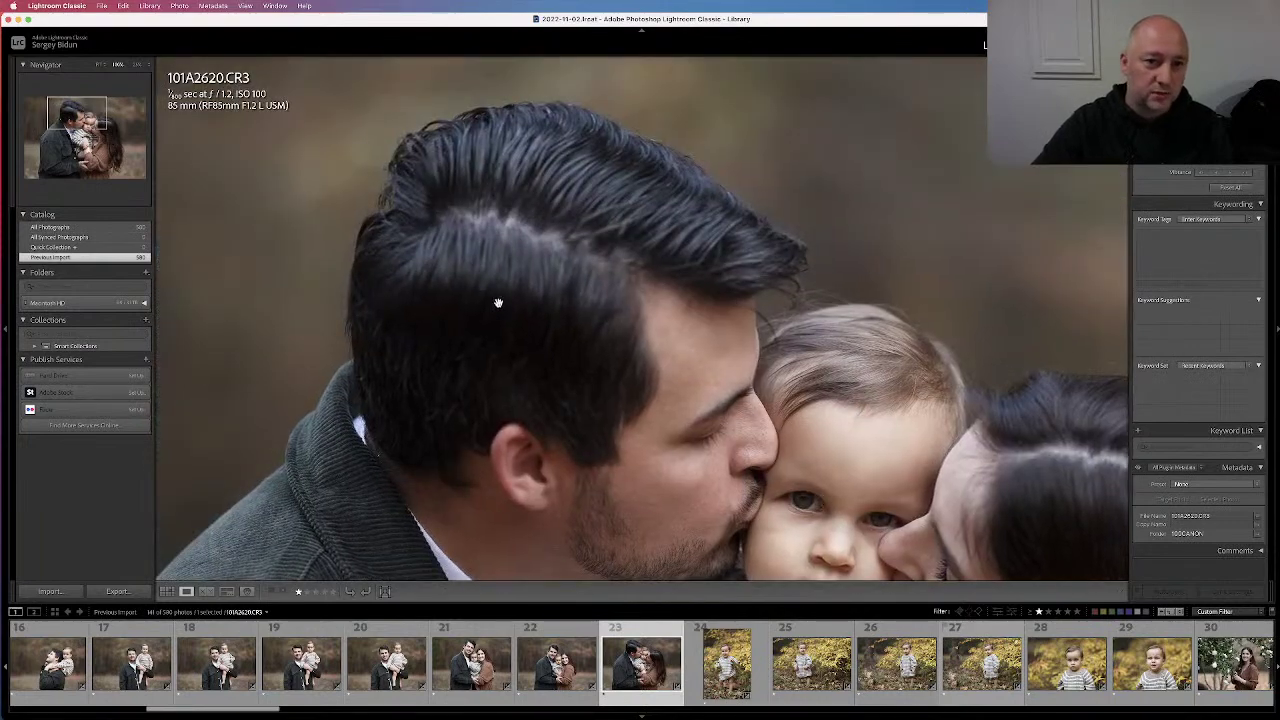
{"action": "double_click", "coordinate": [512, 345]}
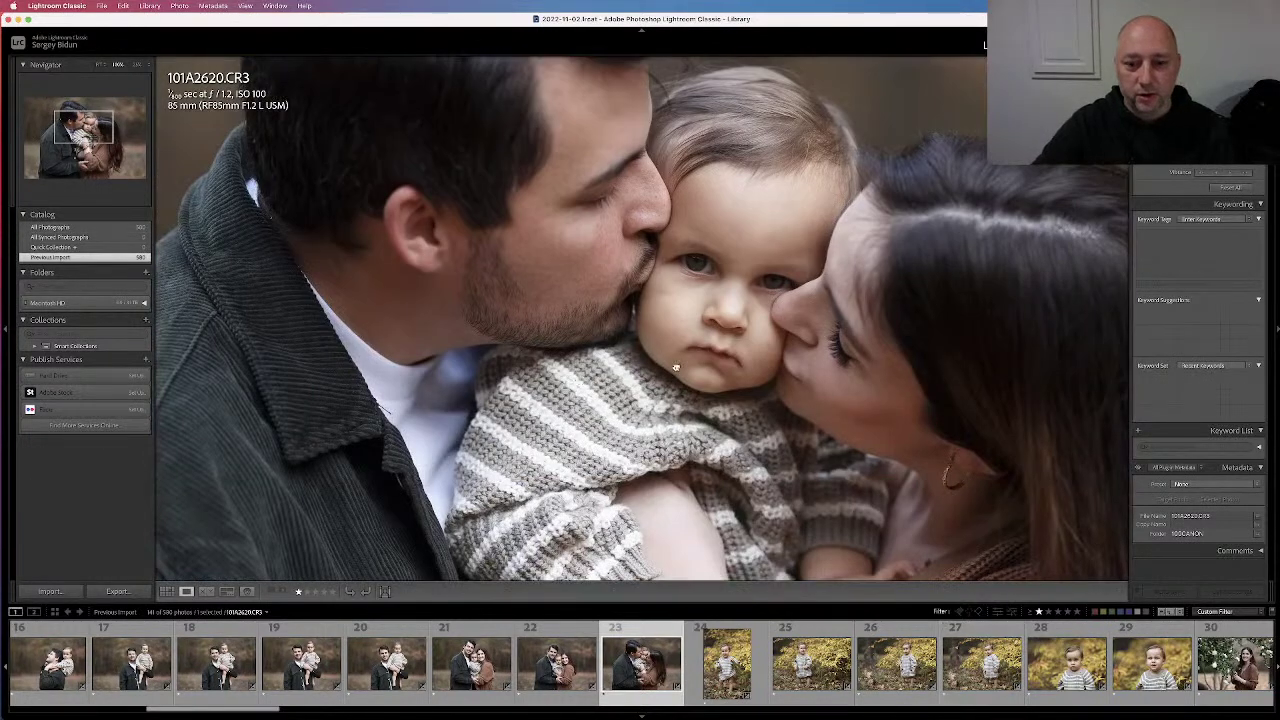
{"action": "left_click", "coordinate": [676, 368]}
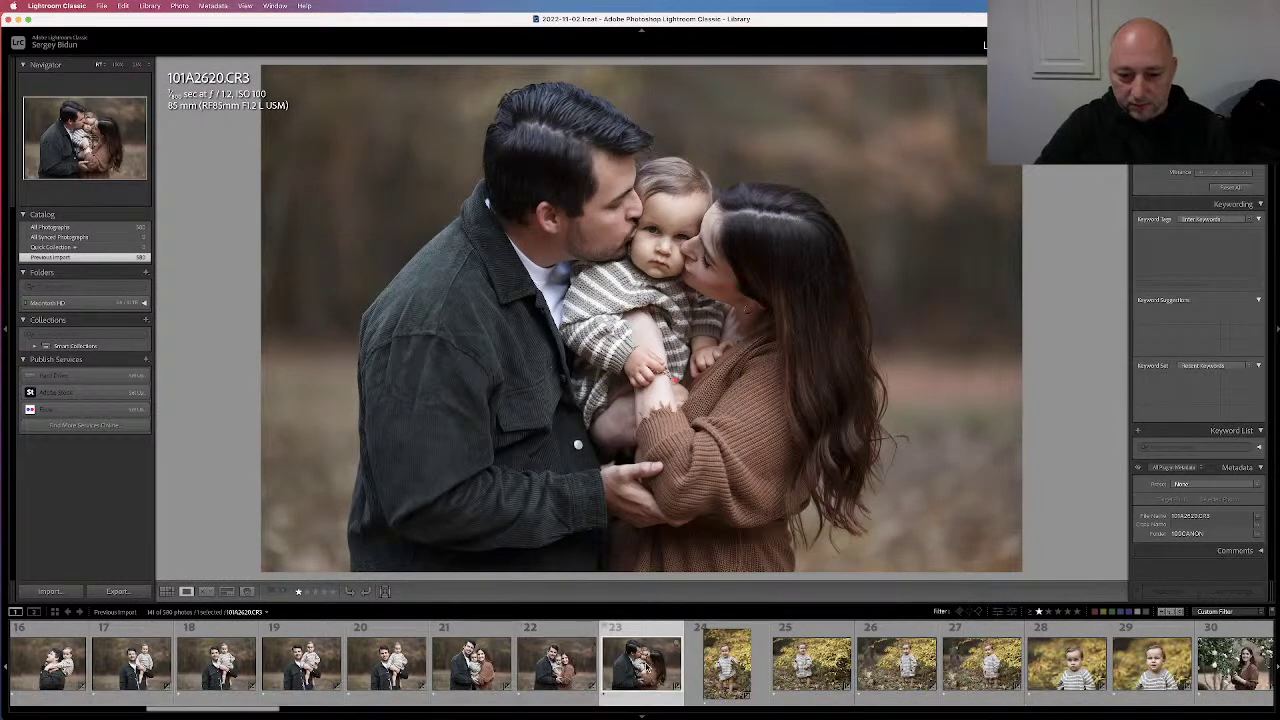
Open 101A2644.CR3, the woman beside the white flowers, and check her face at 100% zoom
{"action": "scroll", "coordinate": [647, 668], "scroll_direction": "down", "scroll_amount": 5}
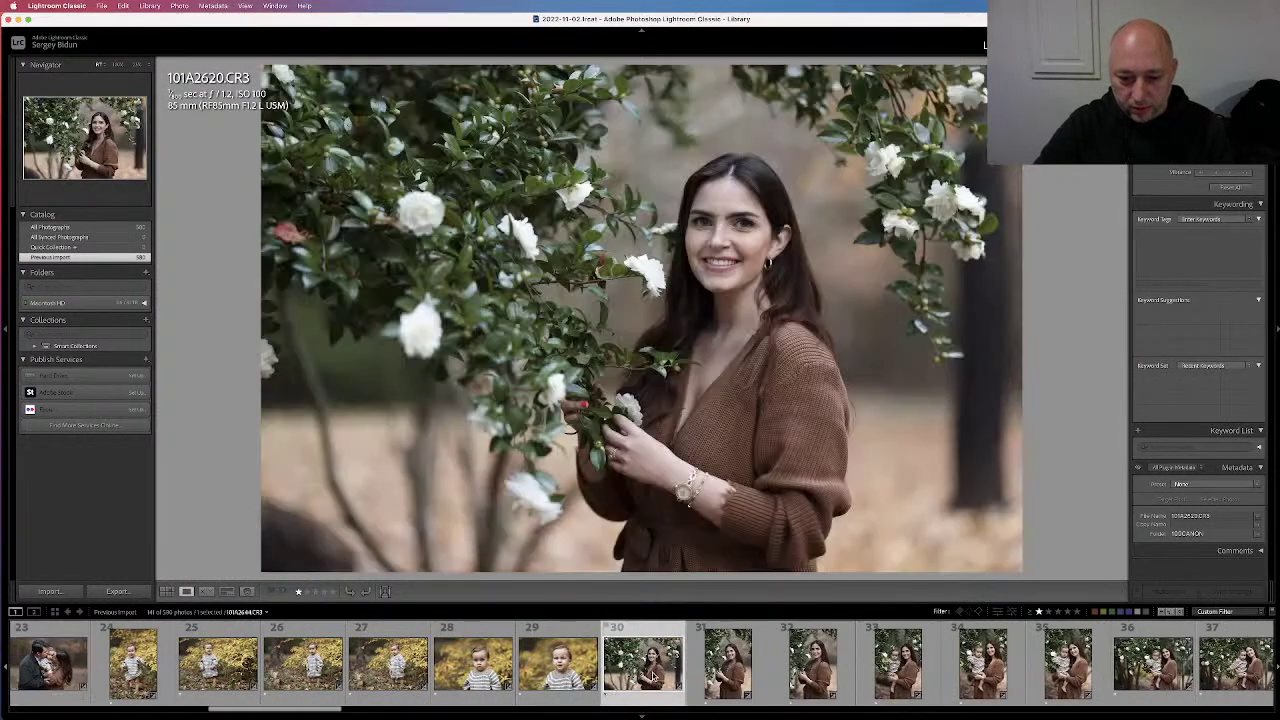
{"action": "left_click", "coordinate": [650, 674]}
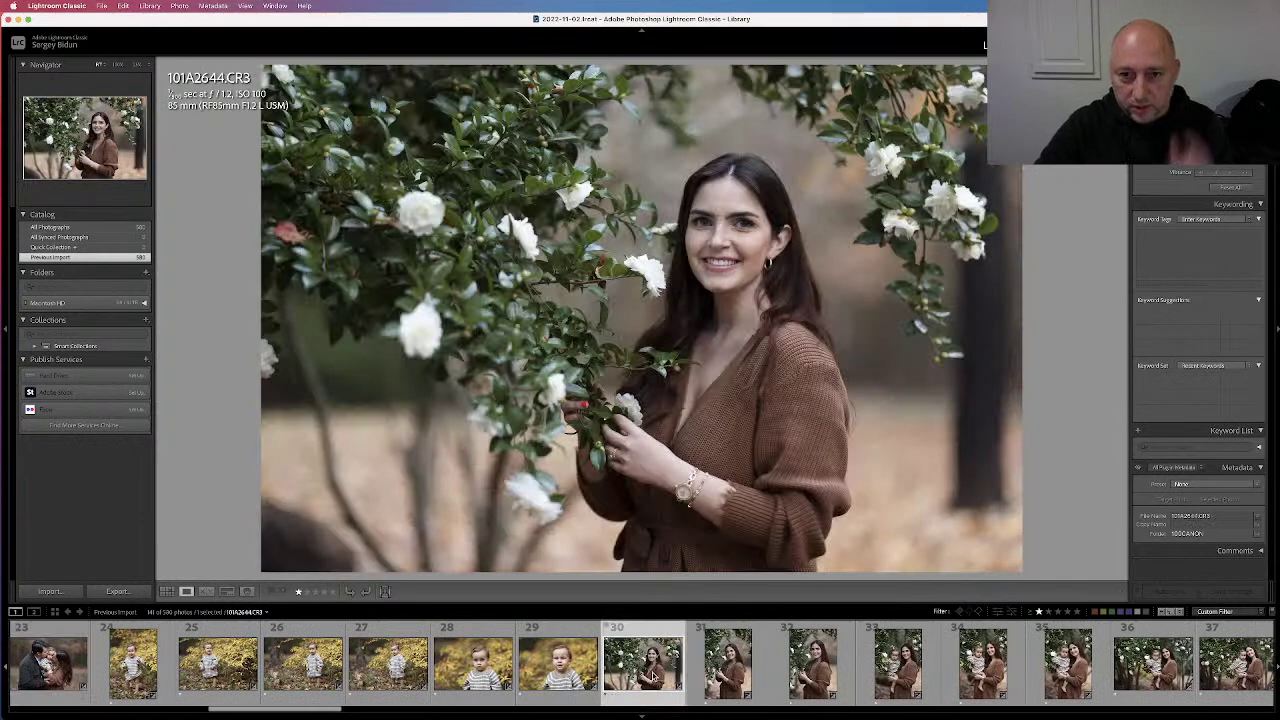
{"action": "left_click", "coordinate": [728, 206]}
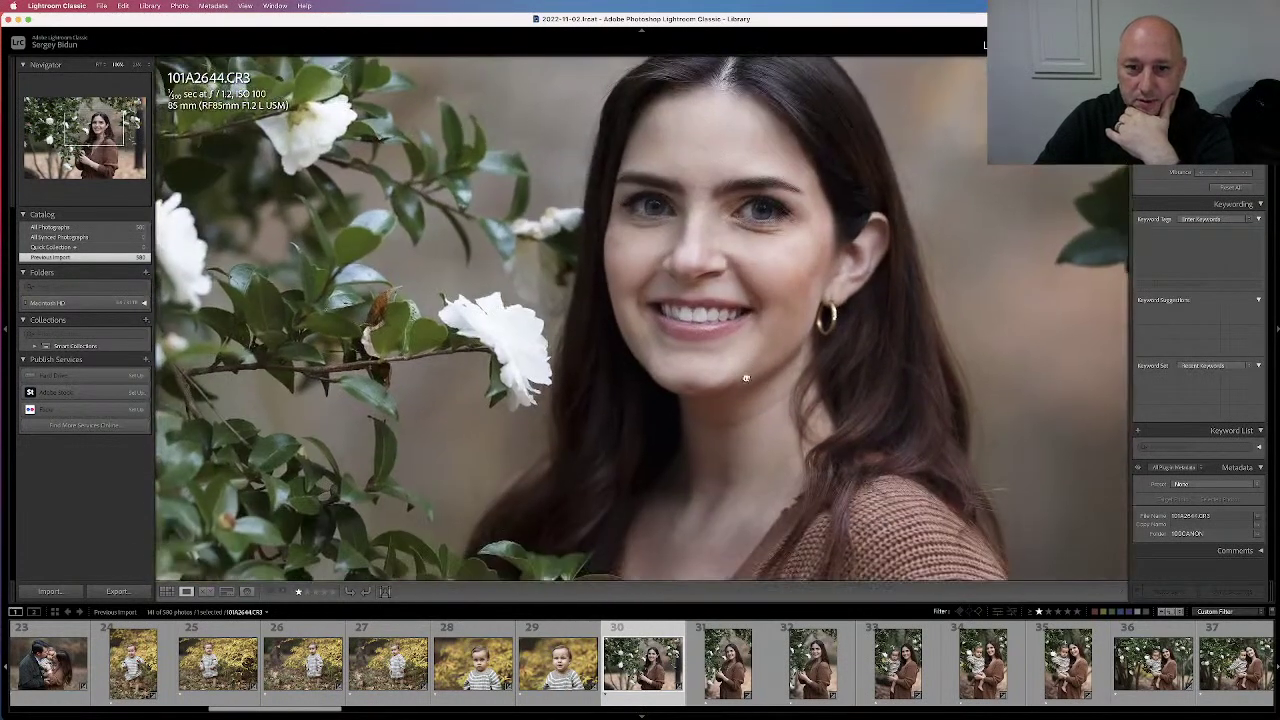
{"action": "left_click", "coordinate": [906, 347]}
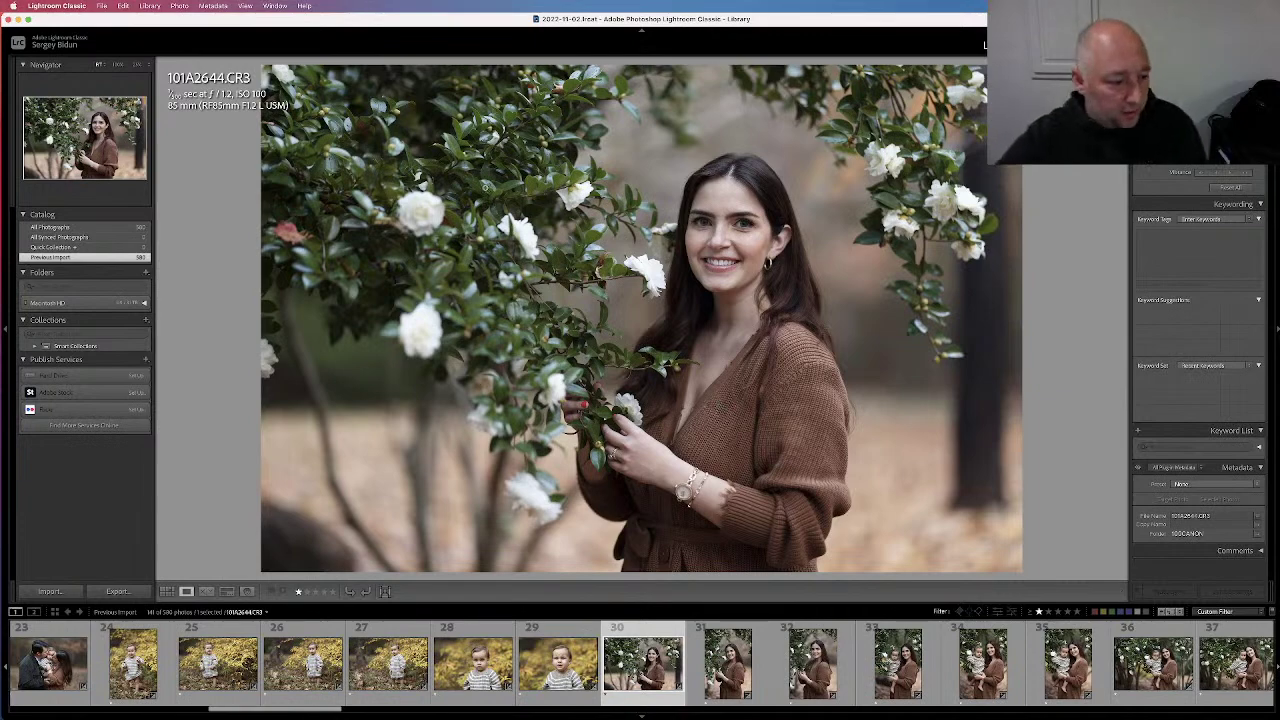
Compare 101A2644.CR3, the woman beside the white flowers, with the two close-up baby portraits preceding it
{"action": "key", "text": "i"}
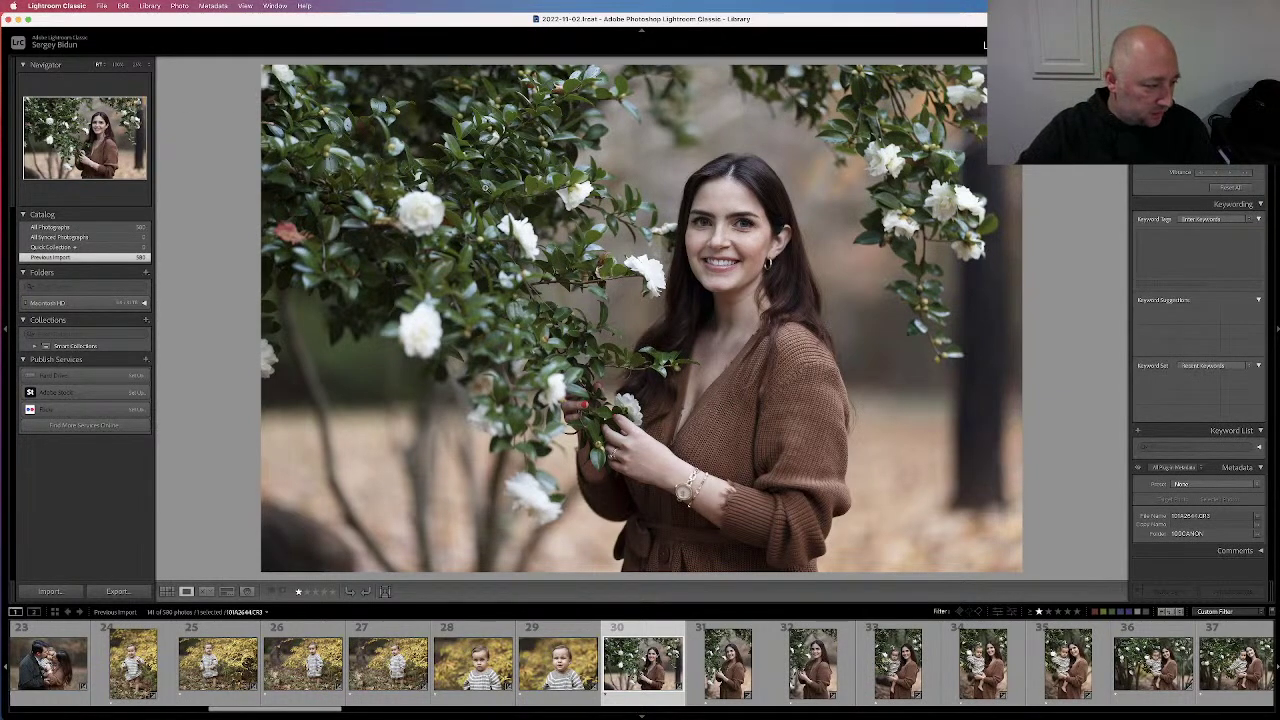
{"action": "key", "text": "Left"}
{"action": "key", "text": "Left"}
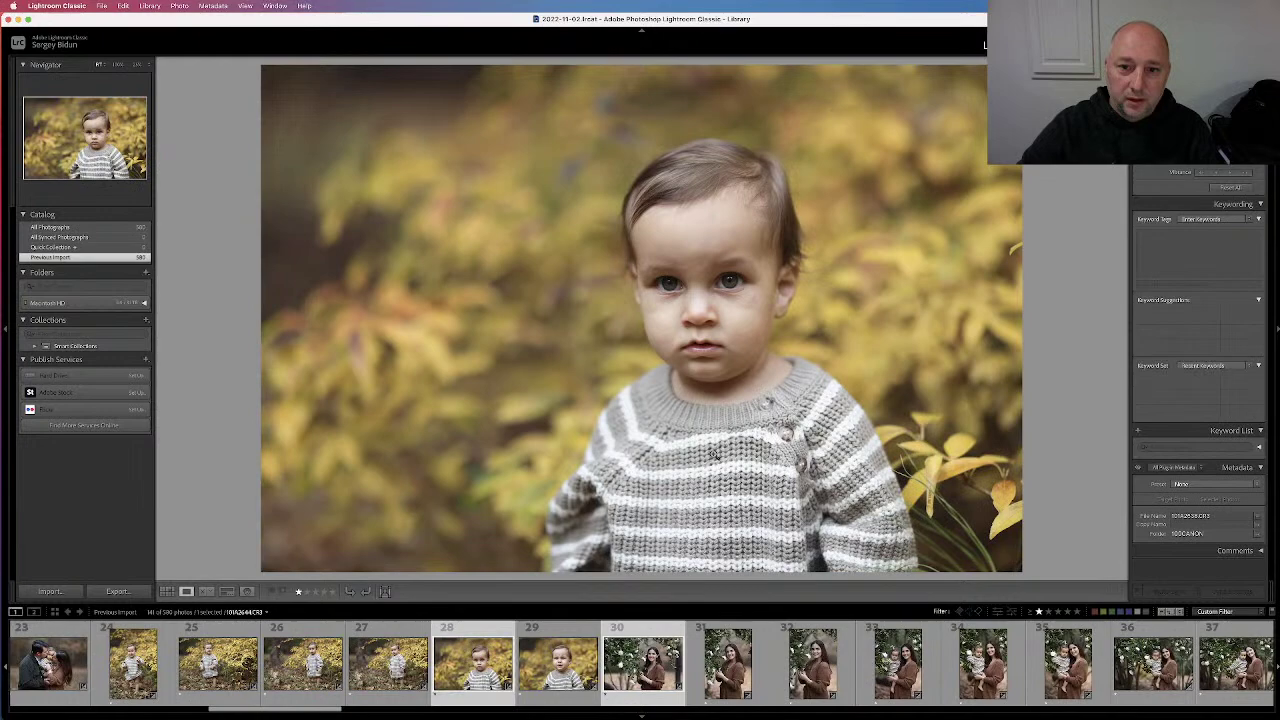
{"action": "key", "text": "Right"}
{"action": "key", "text": "Right"}
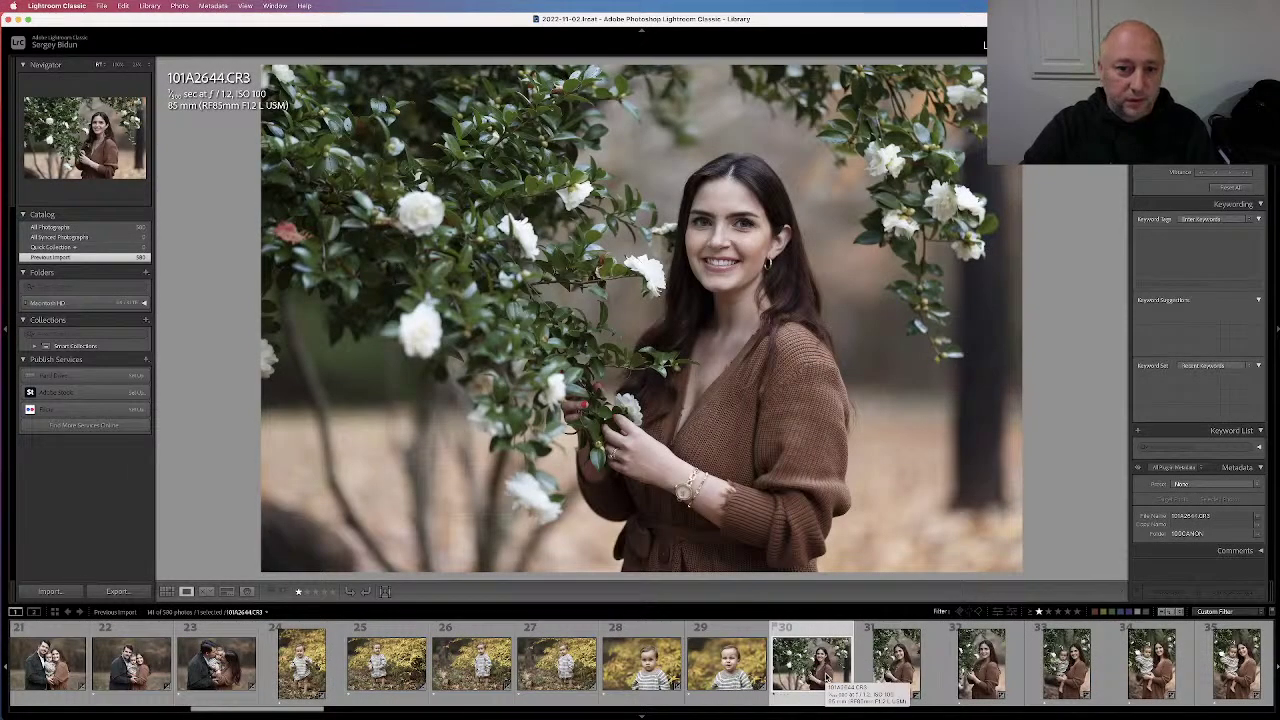
Open the next portrait, 101A2647.CR3, for developing, set Shadows to +41 and lower Blacks slightly
{"action": "key", "text": "Right"}
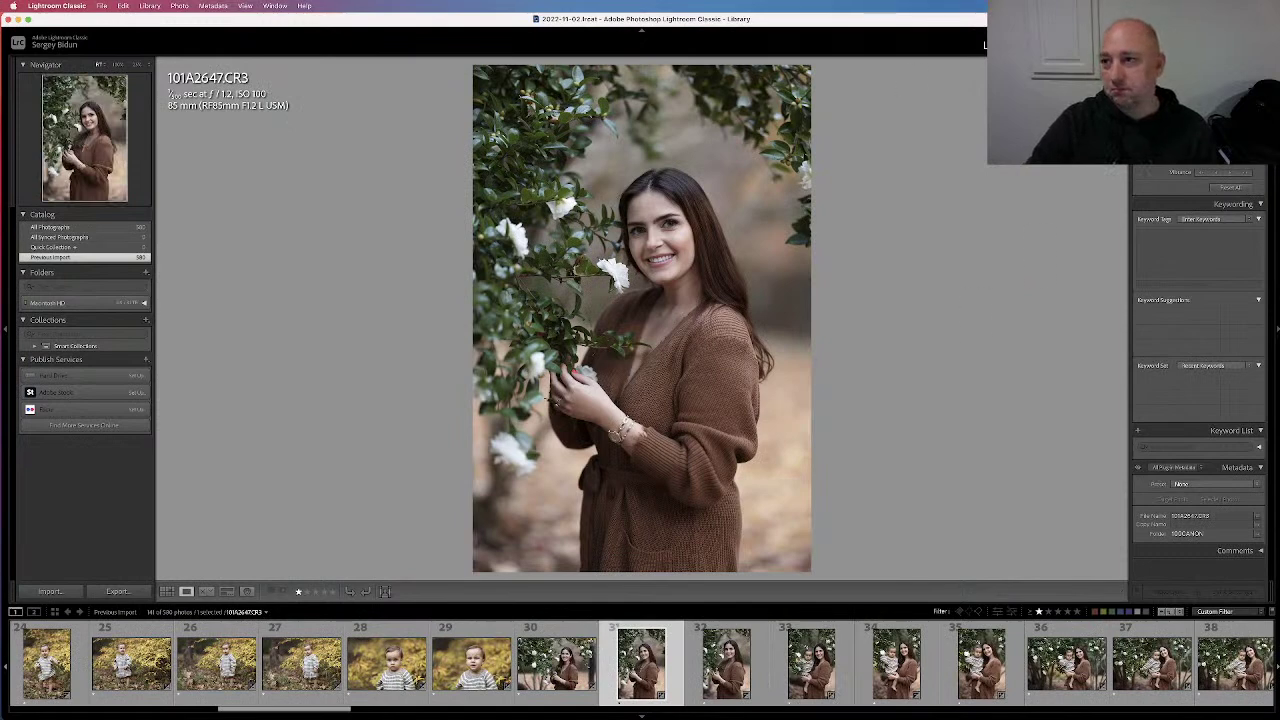
{"action": "key", "text": "d"}
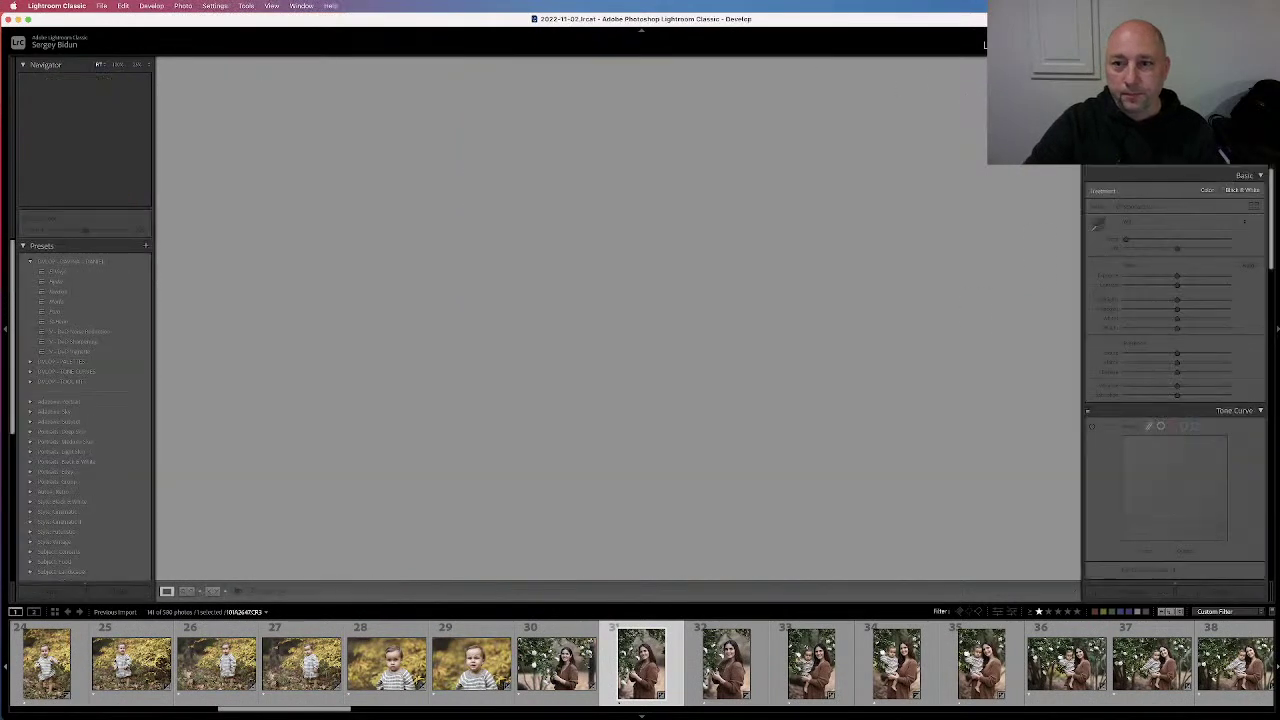
{"action": "mouse_move", "coordinate": [1177, 309]}
{"action": "left_mouse_down"}
{"action": "mouse_move", "coordinate": [1225, 313]}
{"action": "mouse_move", "coordinate": [1173, 329]}
{"action": "left_mouse_up"}
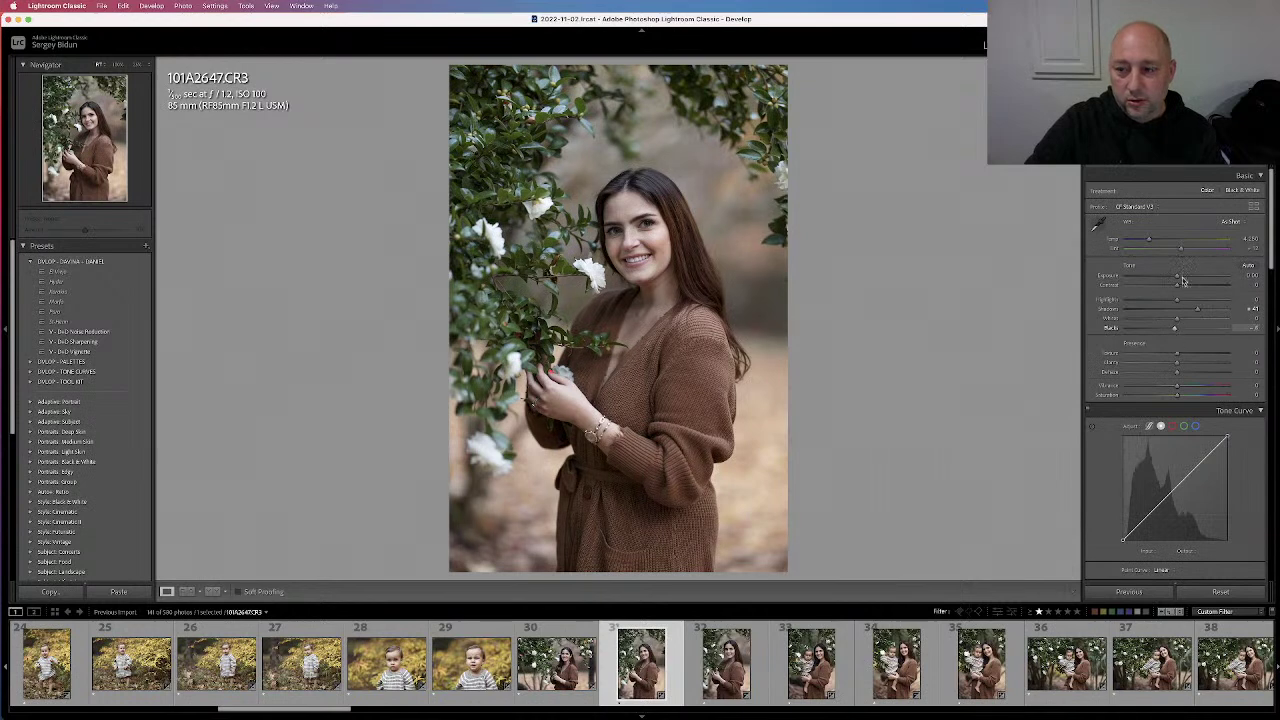
Warm the woman's portrait to a temperature of 4,447, reduce its Tint slightly and set Exposure to +0.10
{"action": "left_click_drag", "start_coordinate": [1150, 242], "coordinate": [1183, 253]}
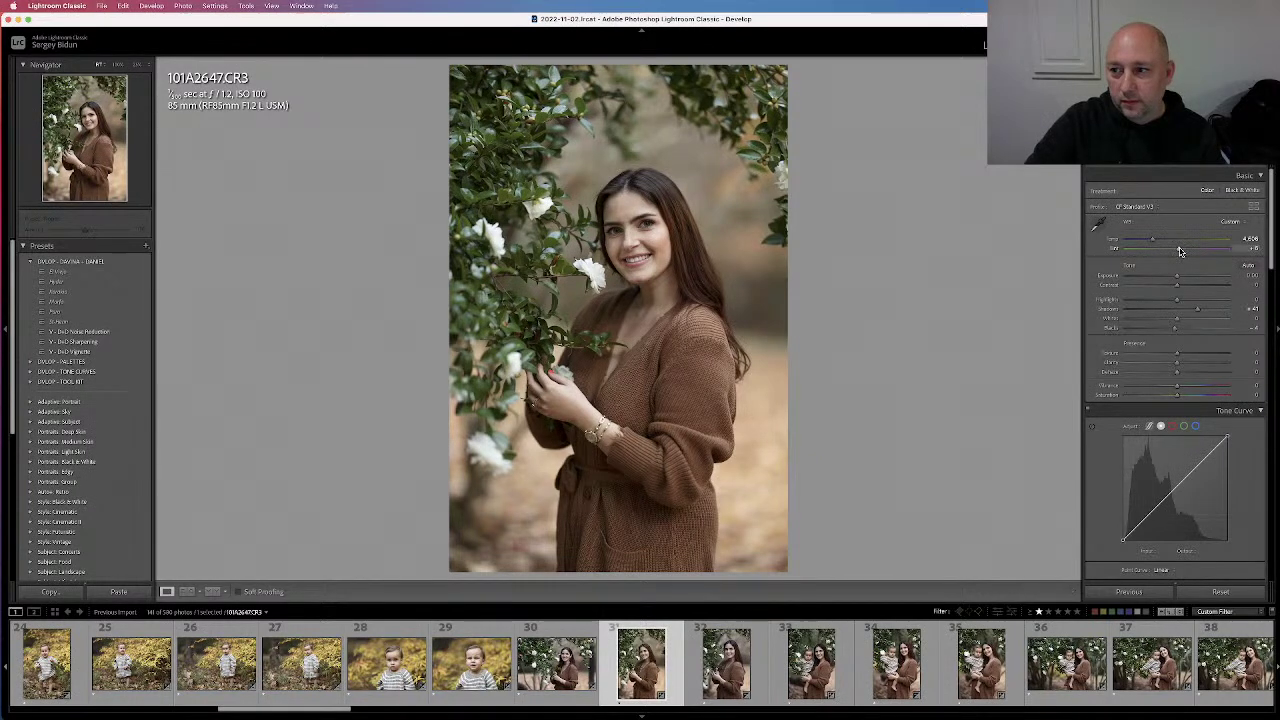
{"action": "key", "text": "Down"}
{"action": "key", "text": "Down"}
{"action": "key", "text": "Down"}
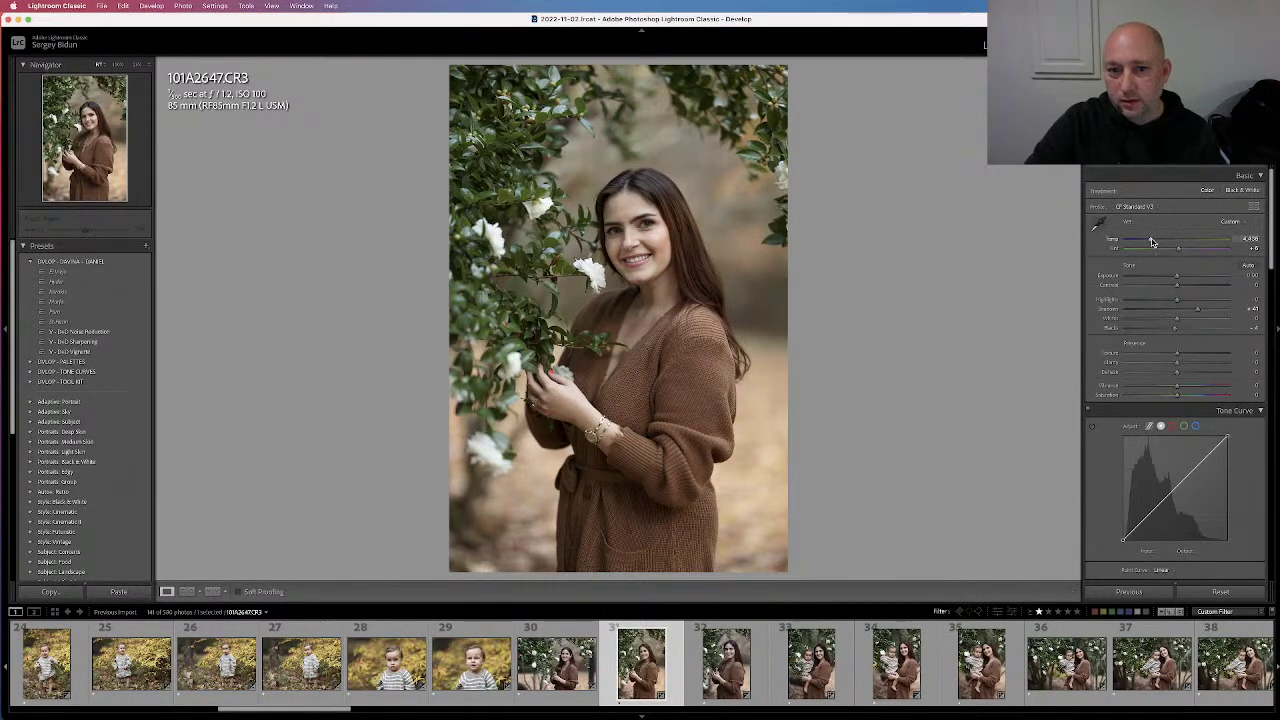
{"action": "key", "text": "Up"}
{"action": "key", "text": "Up"}
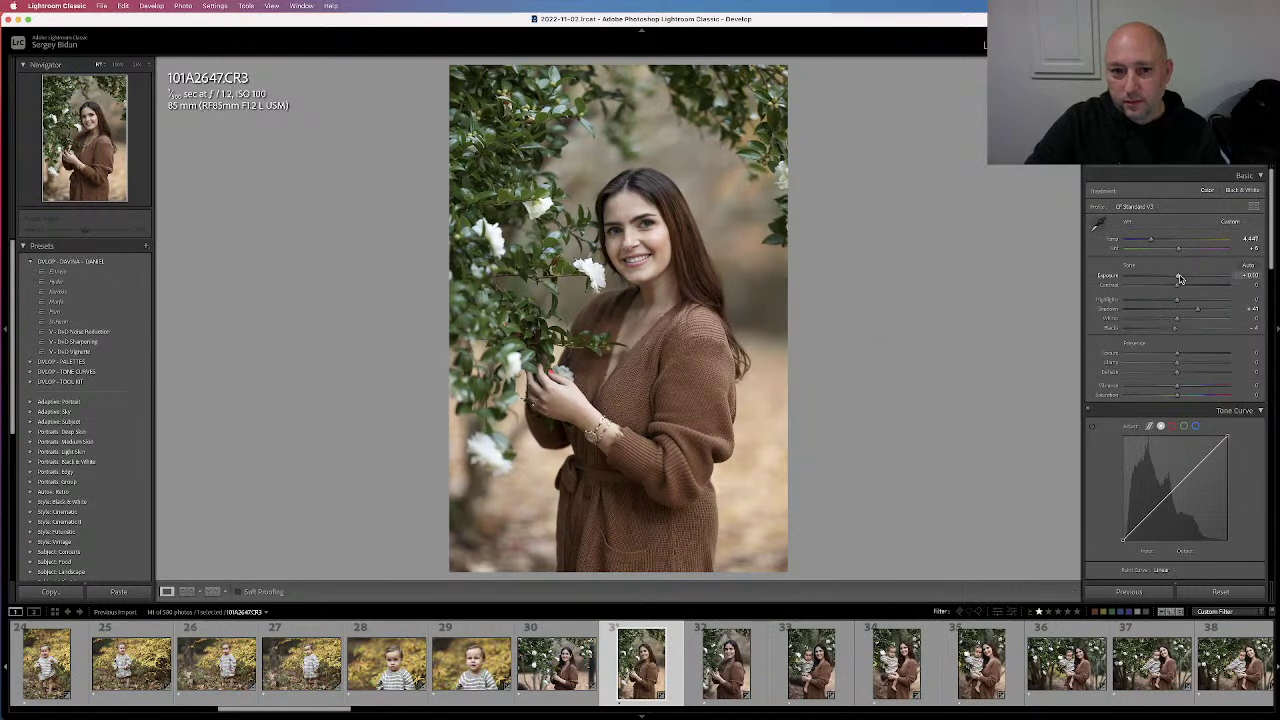
Lower Contrast slightly on 101A2647.CR3, raise Whites to about +23 and lower Blacks to about -25
{"action": "key", "text": "Up"}
{"action": "key", "text": "Up"}
{"action": "key", "text": "Up"}
{"action": "key", "text": "Up"}
{"action": "key", "text": "Up"}
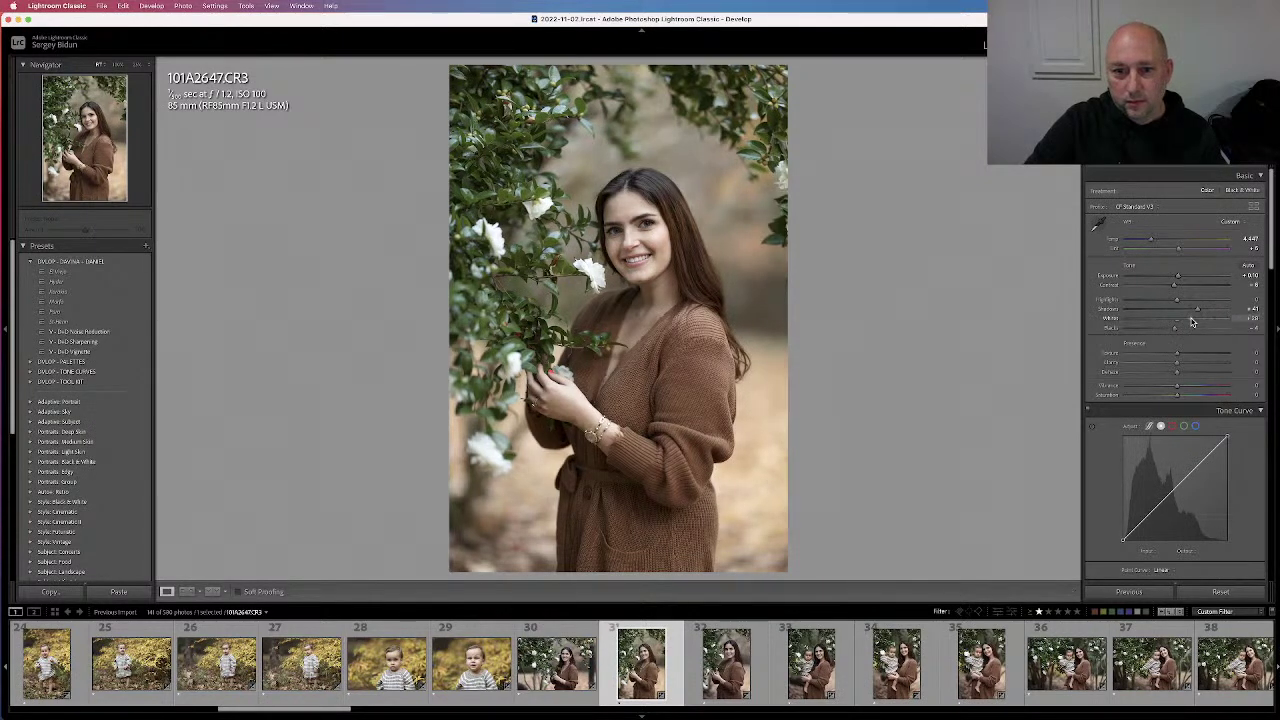
{"action": "left_click_drag", "start_coordinate": [1170, 331], "coordinate": [1159, 332]}
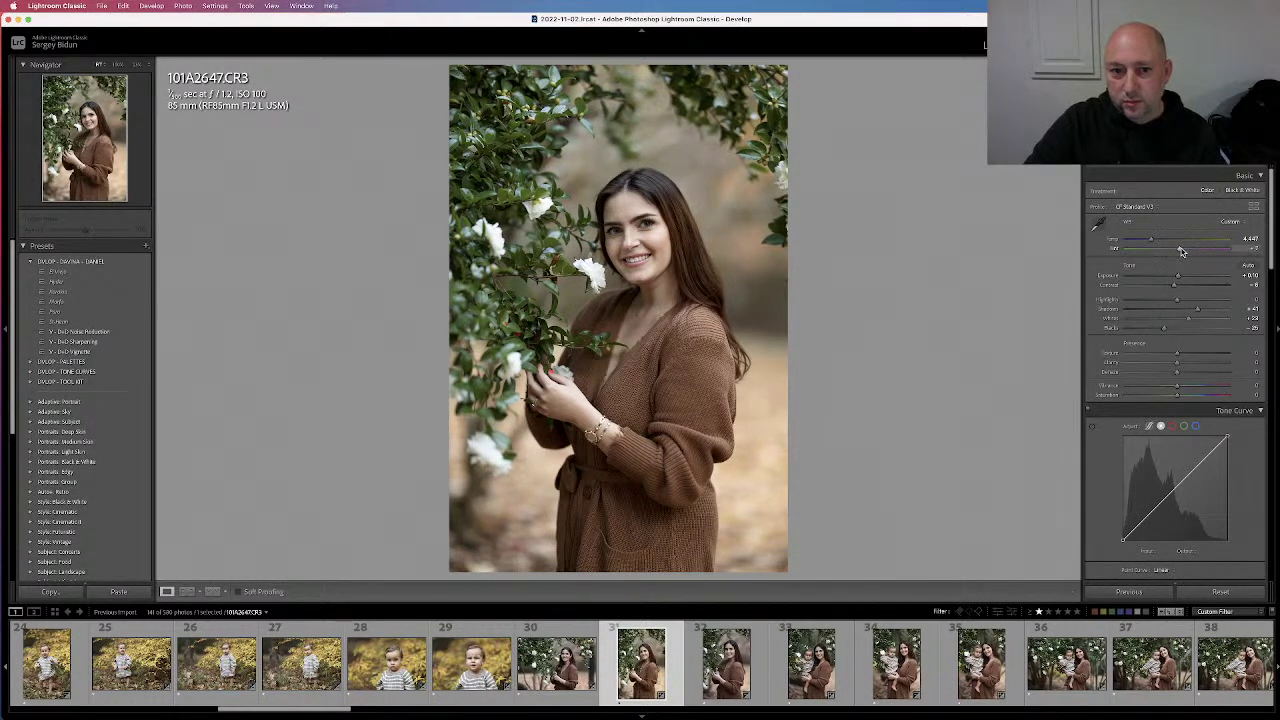
Set Tint to +10, Dehaze to +4 and Saturation to +3 on the woman's portrait
{"action": "left_click_drag", "start_coordinate": [1180, 251], "coordinate": [1182, 251]}
{"action": "left_click_drag", "start_coordinate": [1177, 362], "coordinate": [1179, 374]}
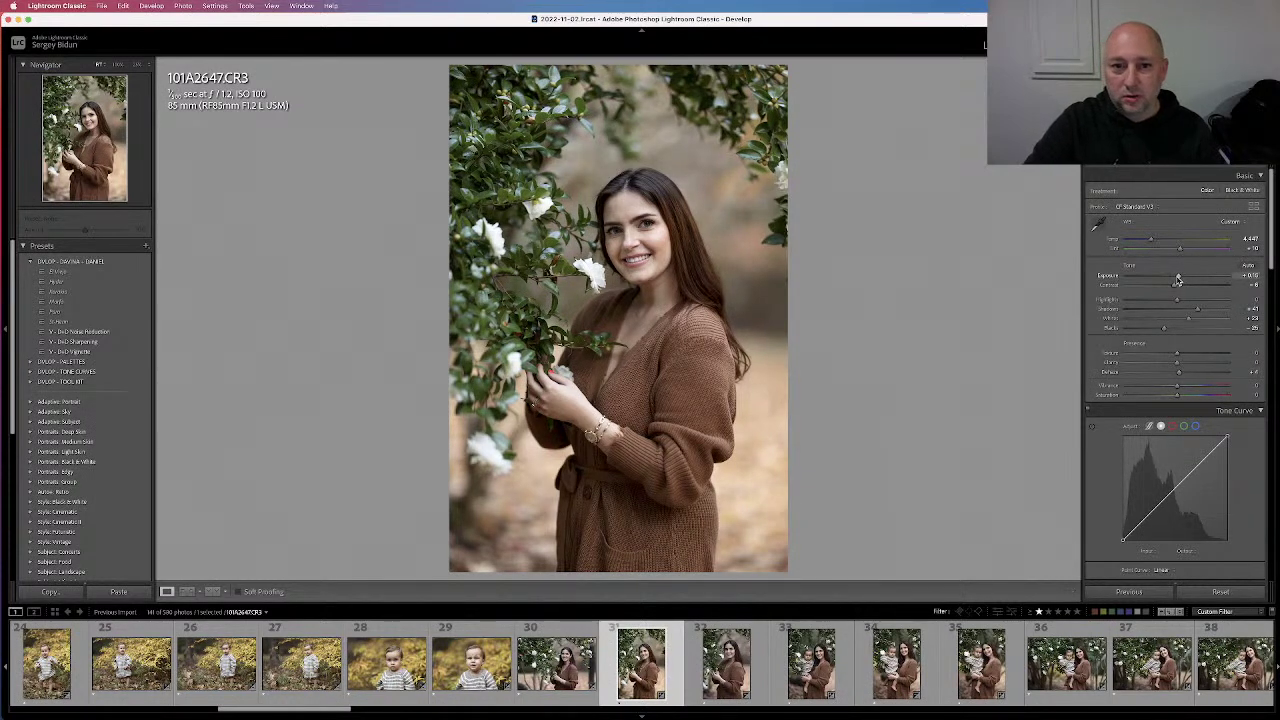
{"action": "scroll", "coordinate": [1178, 441], "scroll_direction": "down", "scroll_amount": 1}
{"action": "left_click_drag", "start_coordinate": [1176, 392], "coordinate": [1180, 395]}
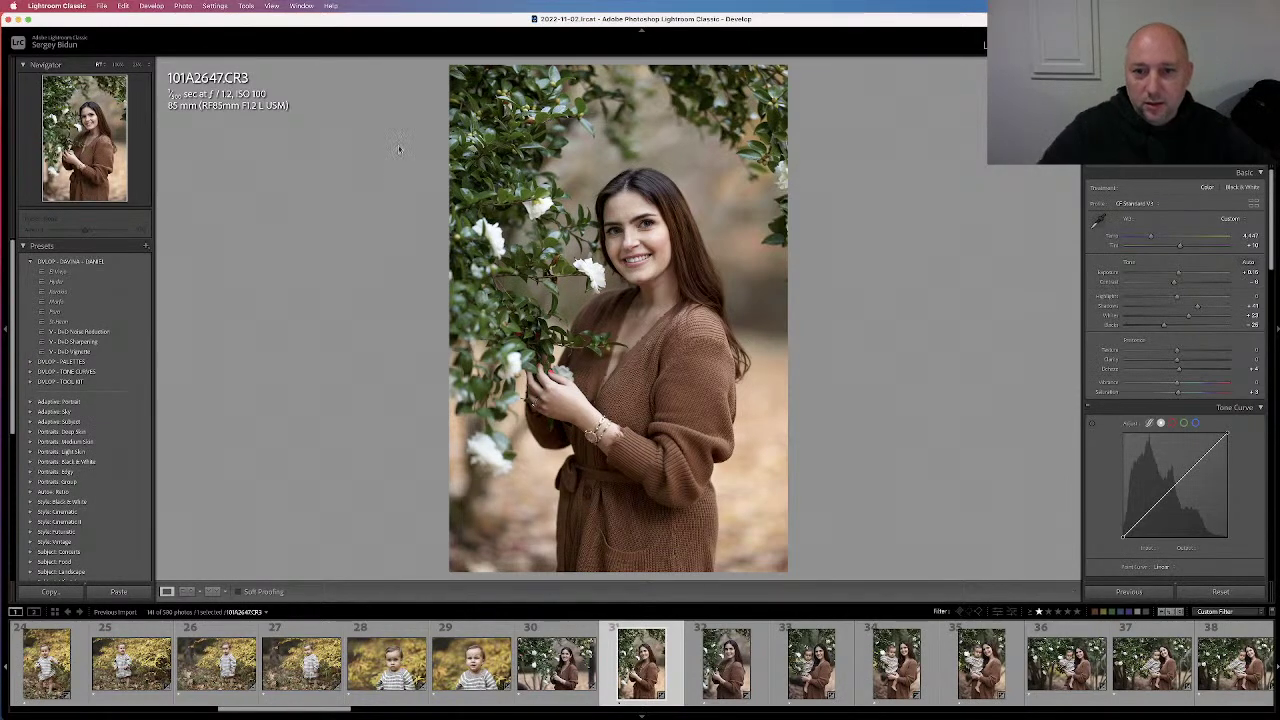
Inspect the woman's face, eyes and hair in the edited 101A2647.CR3 at 100% zoom
{"action": "left_click", "coordinate": [646, 258]}
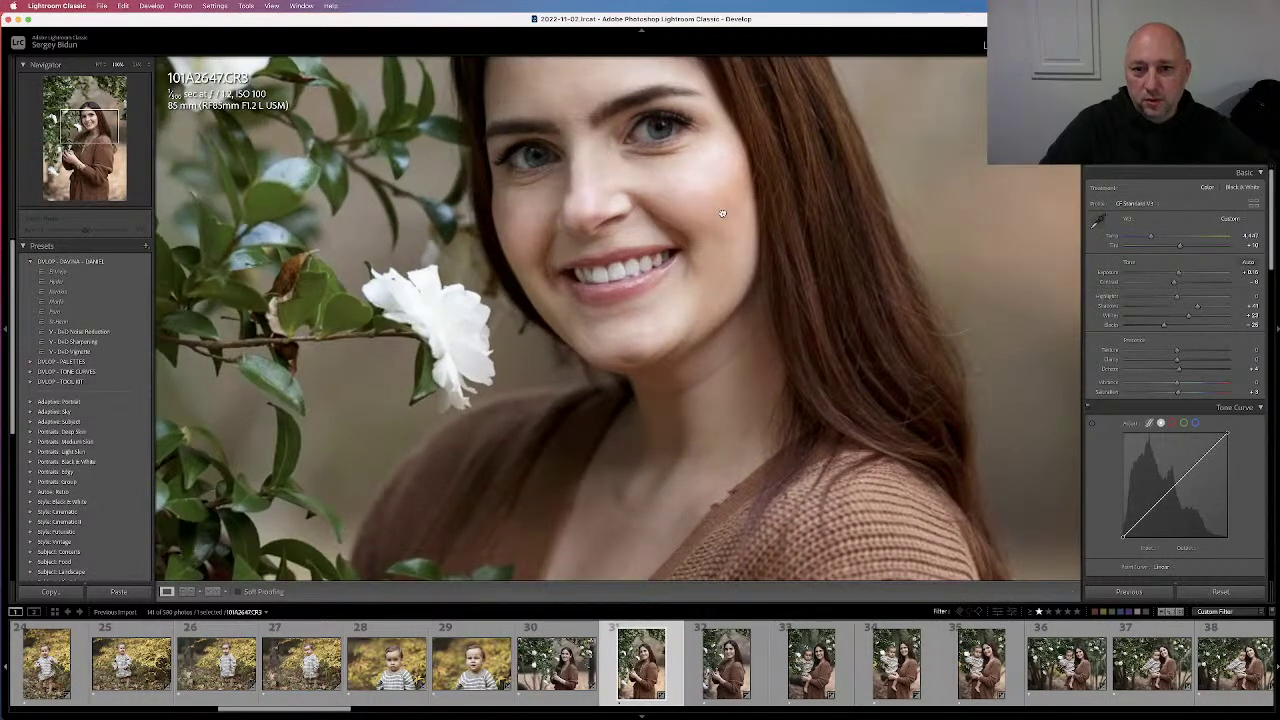
{"action": "left_click_drag", "start_coordinate": [638, 173], "coordinate": [638, 230]}
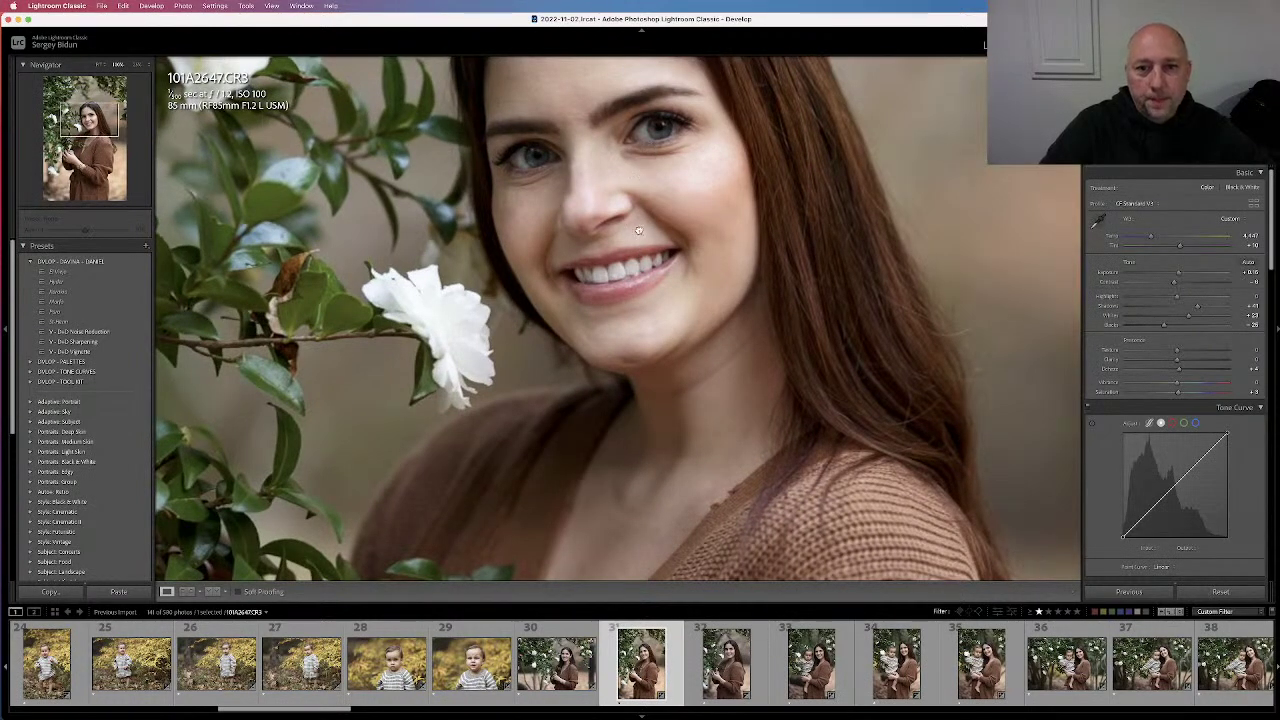
{"action": "left_click_drag", "start_coordinate": [645, 179], "coordinate": [643, 338]}
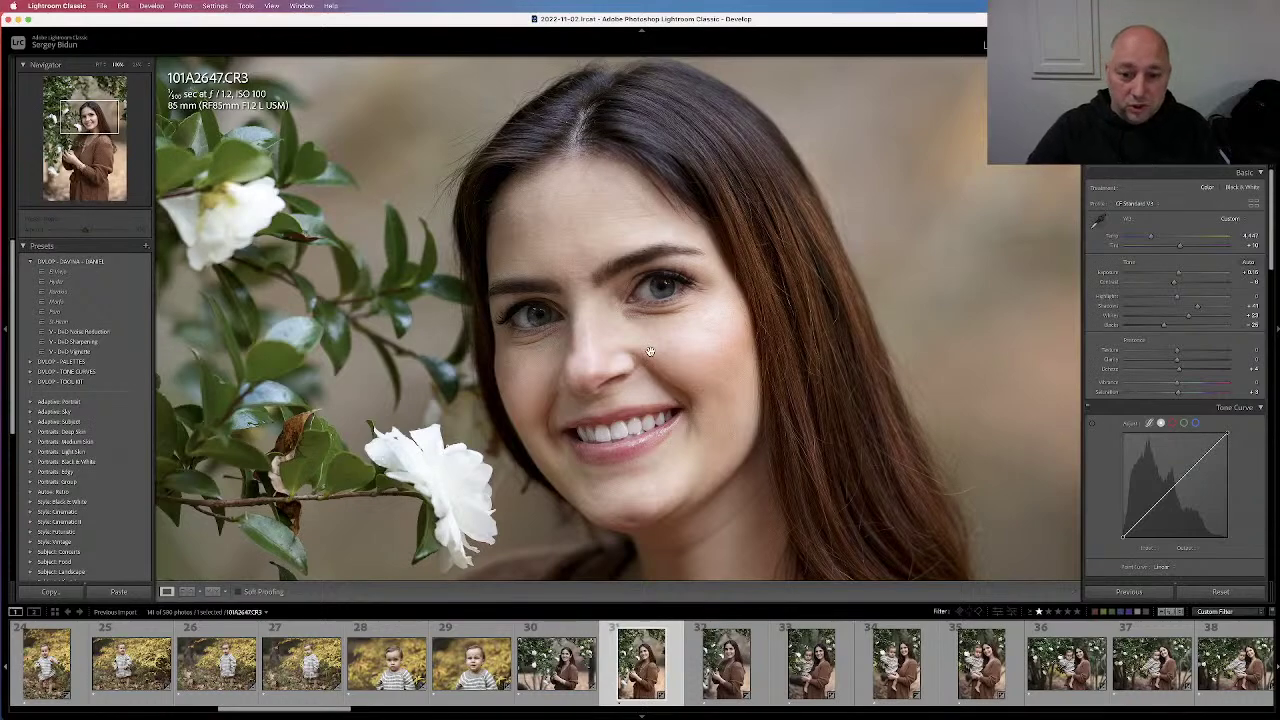
{"action": "left_click", "coordinate": [646, 385]}
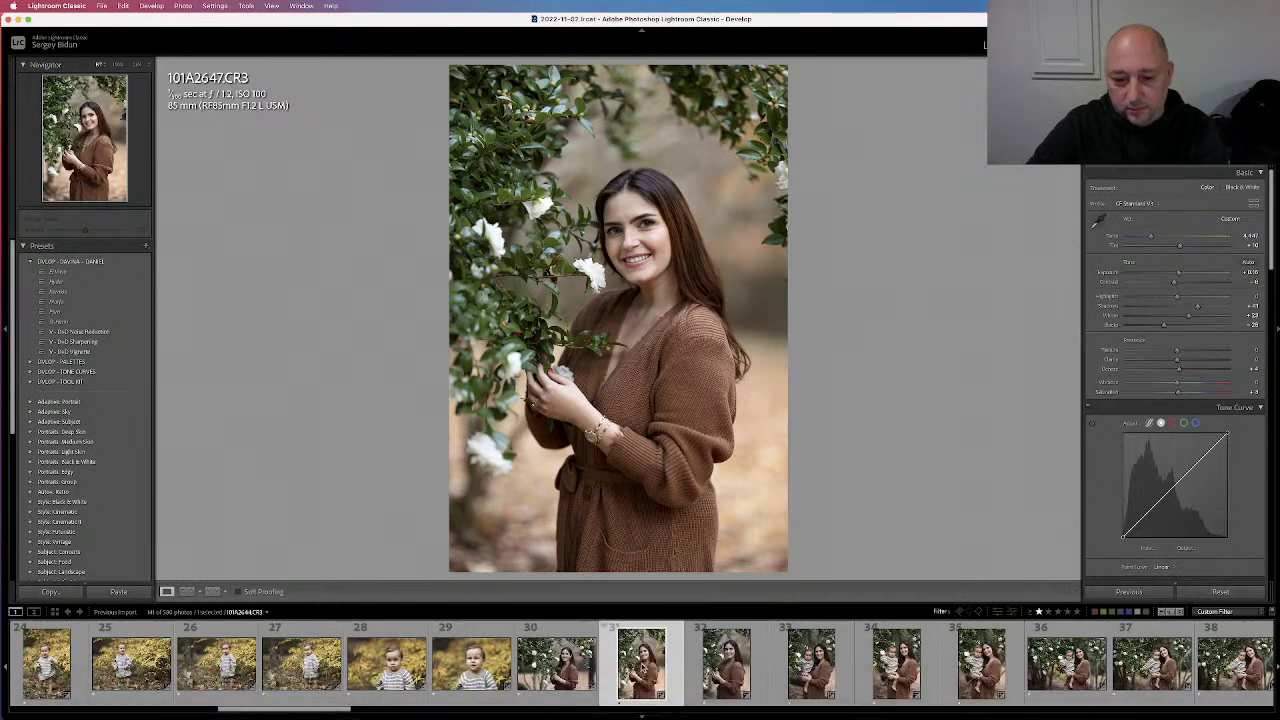
Compare 101A2650.CR3 with the edited portrait before it, and change the profile of 101A2650.CR3 to Camera Standard
{"action": "left_click", "coordinate": [726, 665]}
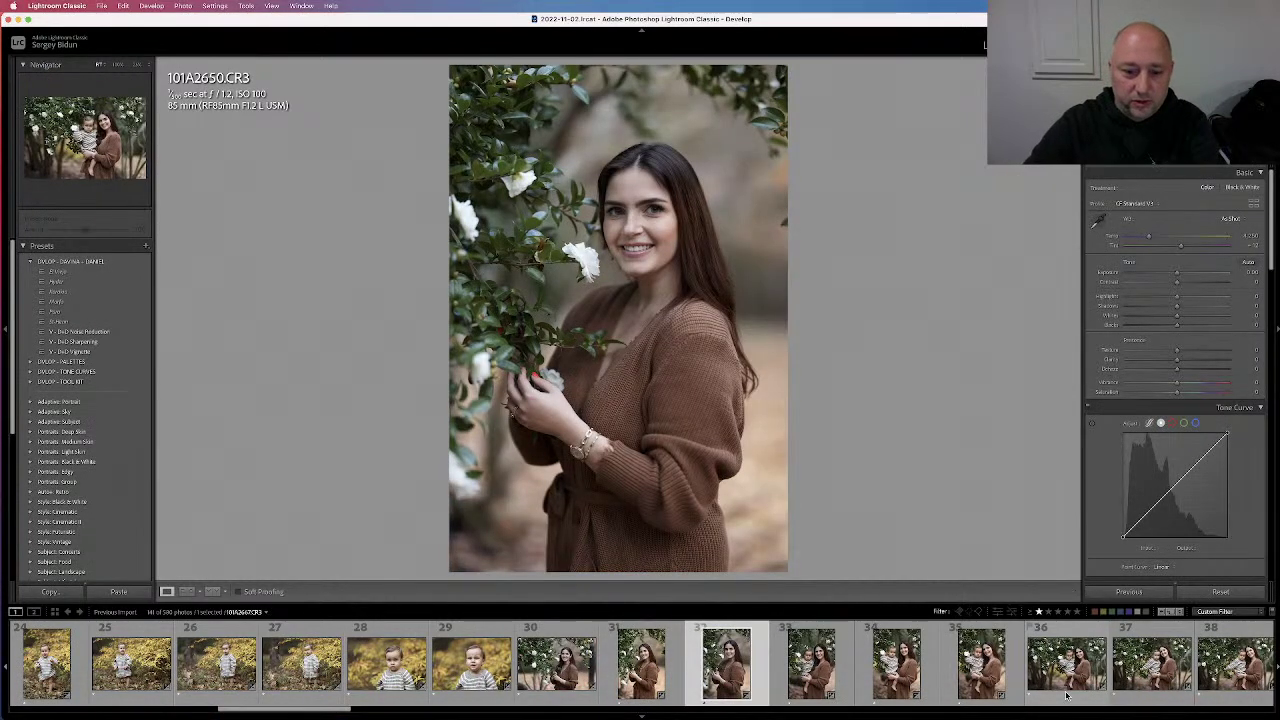
{"action": "key", "text": "Left"}
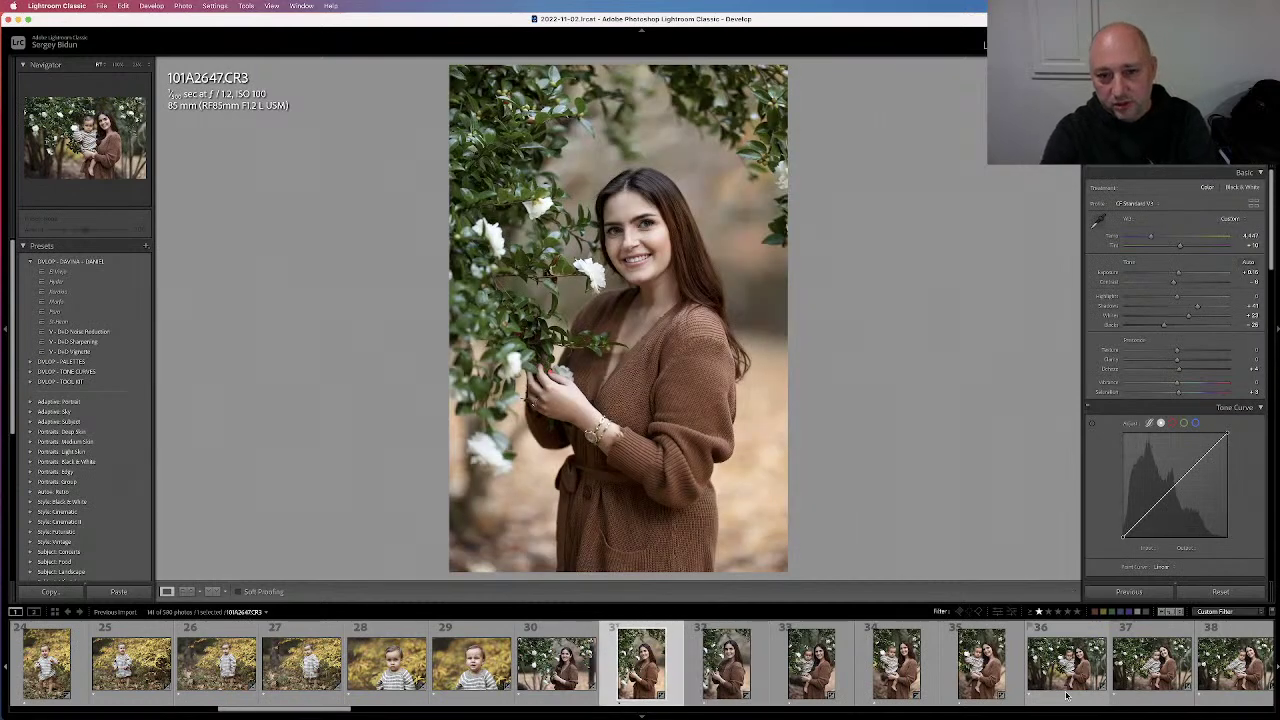
{"action": "key", "text": "Right"}
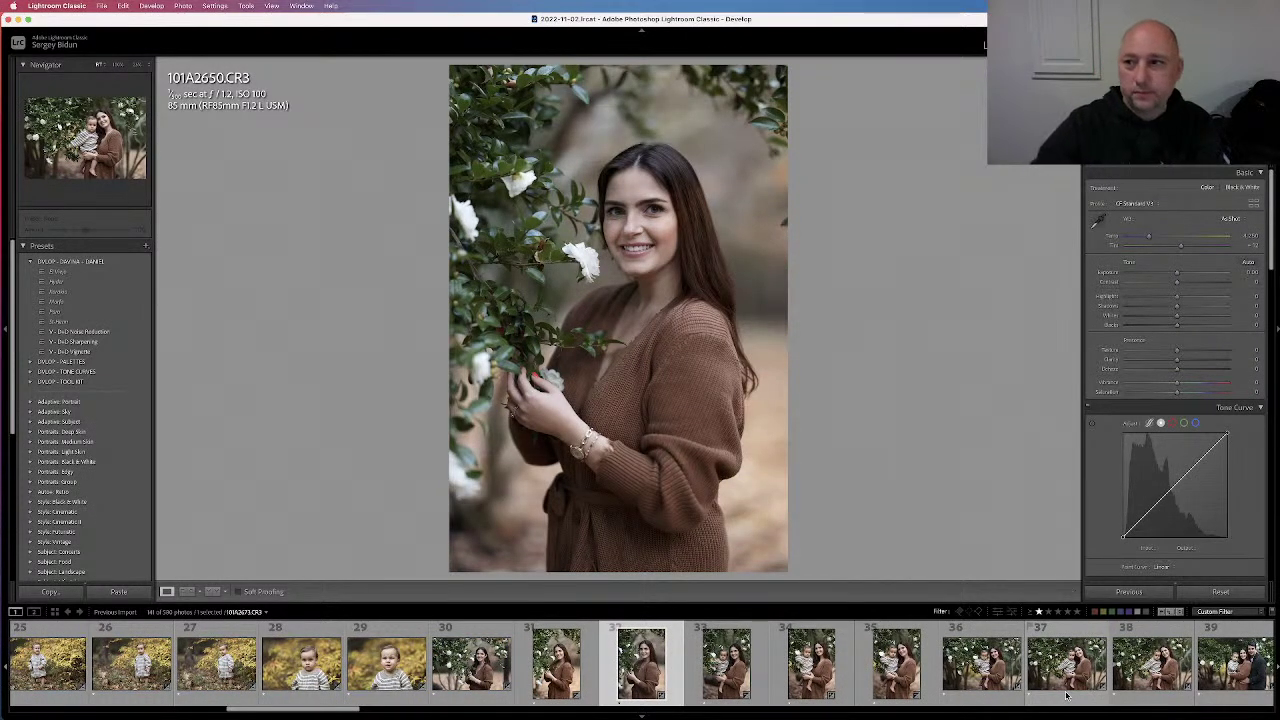
{"action": "left_click", "coordinate": [1136, 203]}
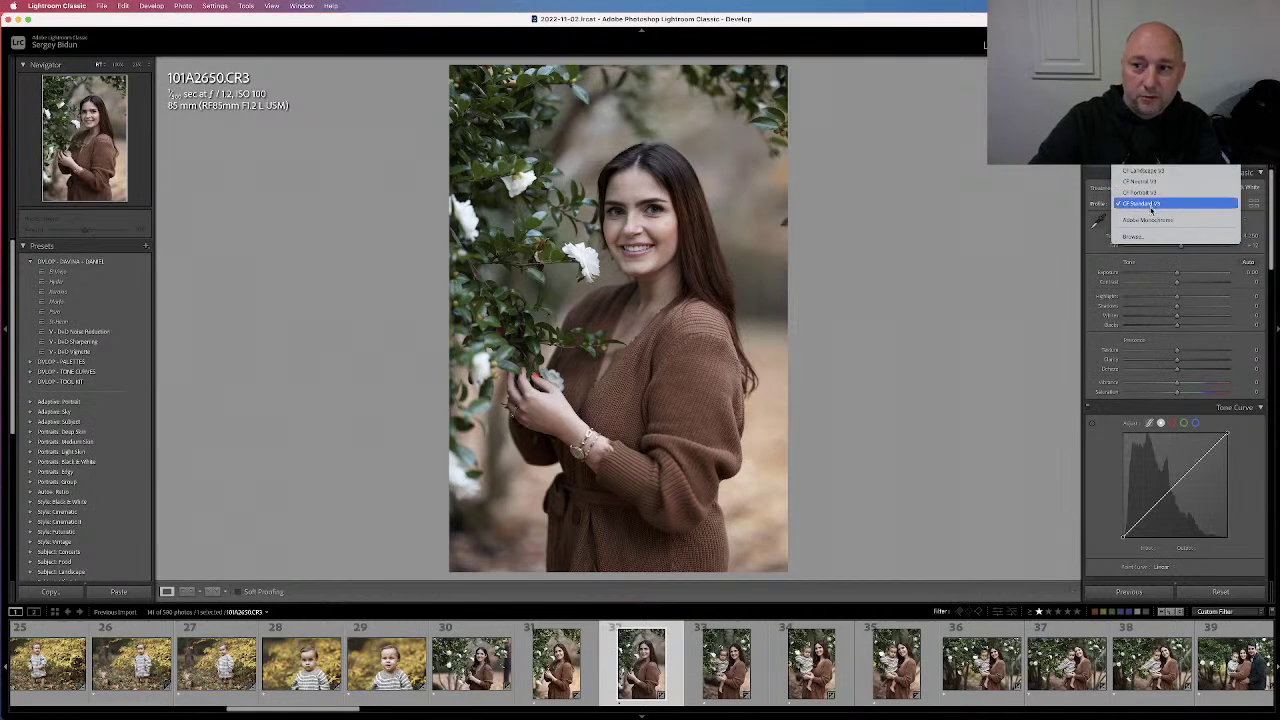
{"action": "left_click", "coordinate": [1165, 166]}
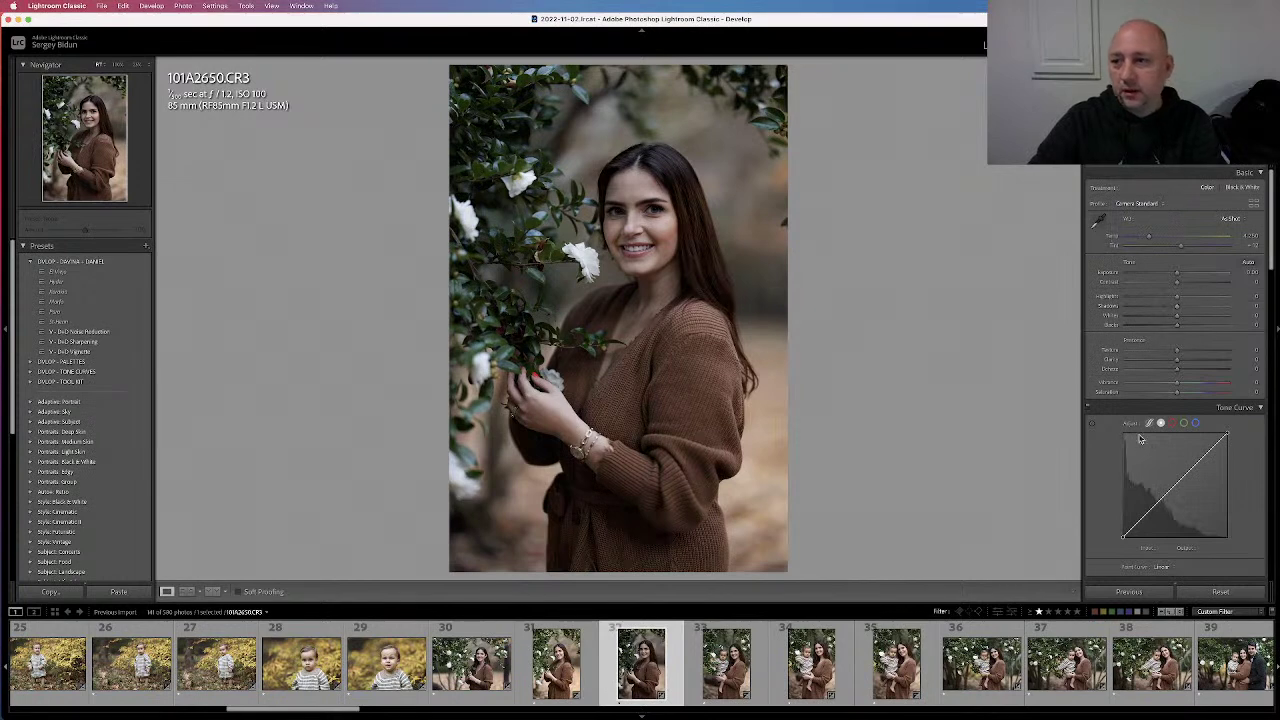
Correct 101A2650.CR3 with Temp 4,616, higher Exposure and Shadows, lower Highlights, Blacks about +14, and slightly more Vibrance and Saturation
{"action": "left_click_drag", "start_coordinate": [1177, 306], "coordinate": [1181, 280]}
{"action": "left_click_drag", "start_coordinate": [1148, 237], "coordinate": [1155, 240]}
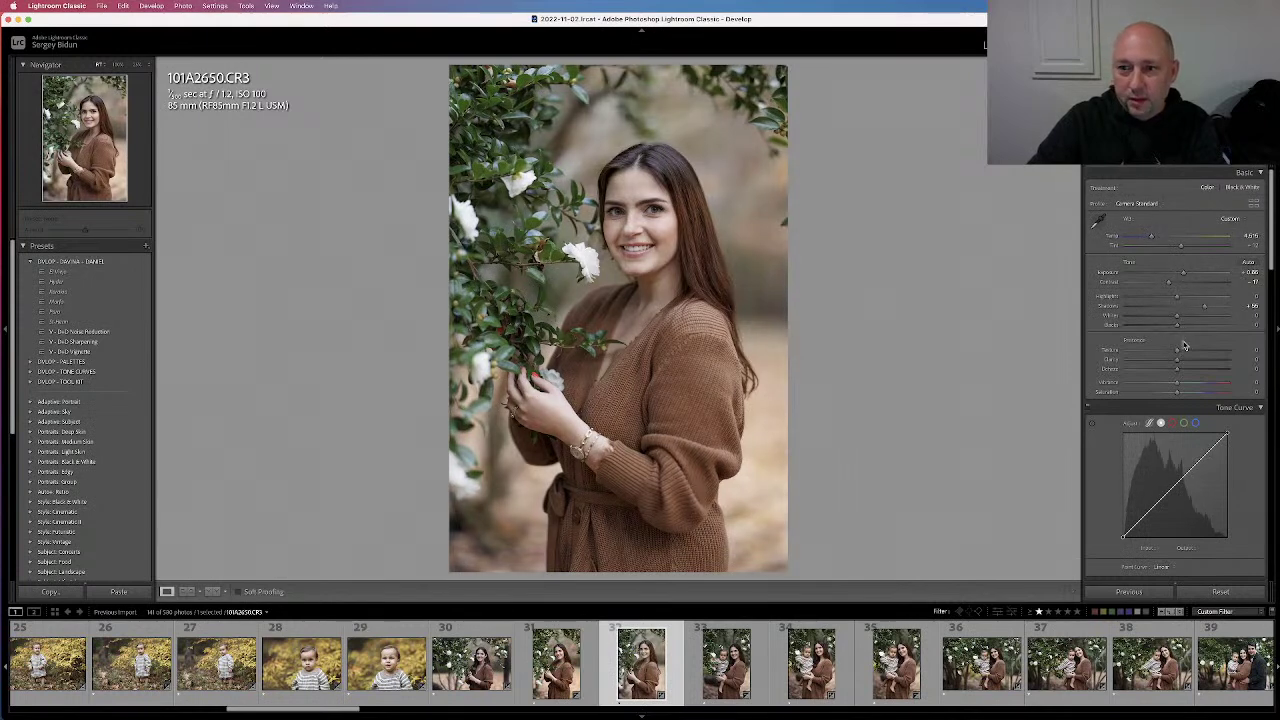
{"action": "left_click_drag", "start_coordinate": [1193, 327], "coordinate": [1178, 285]}
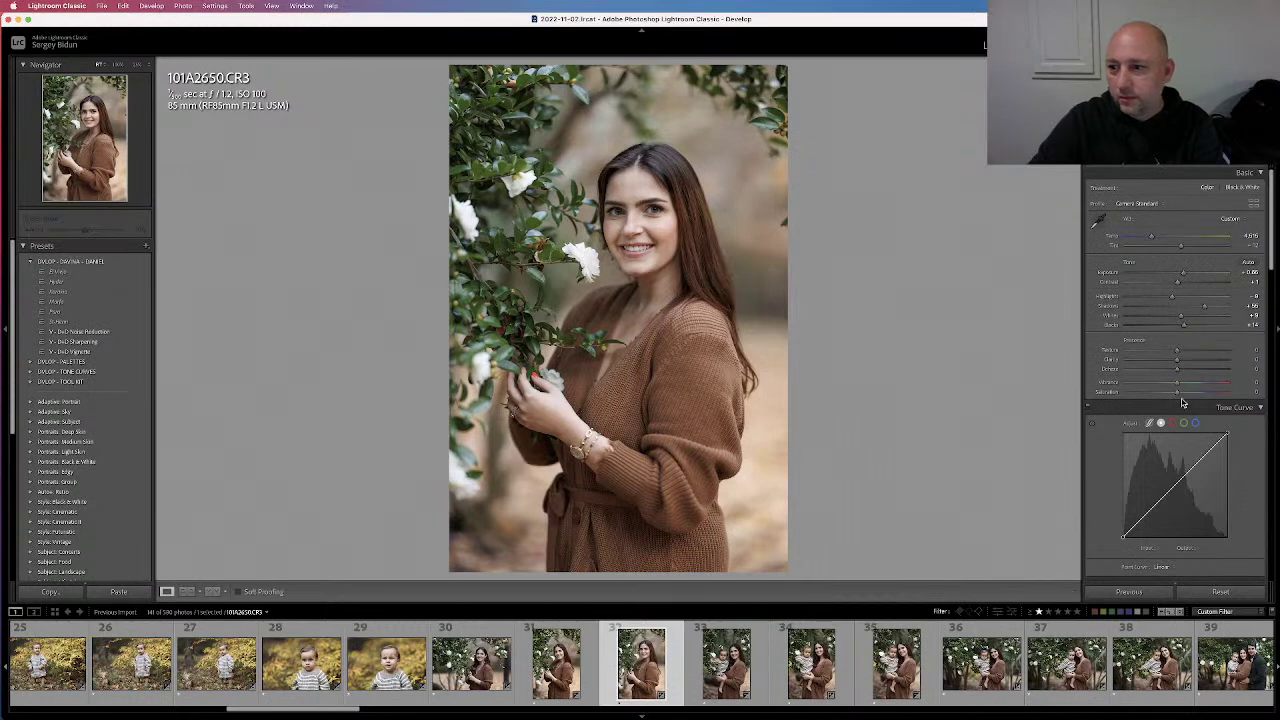
{"action": "left_click_drag", "start_coordinate": [1179, 396], "coordinate": [1179, 385]}
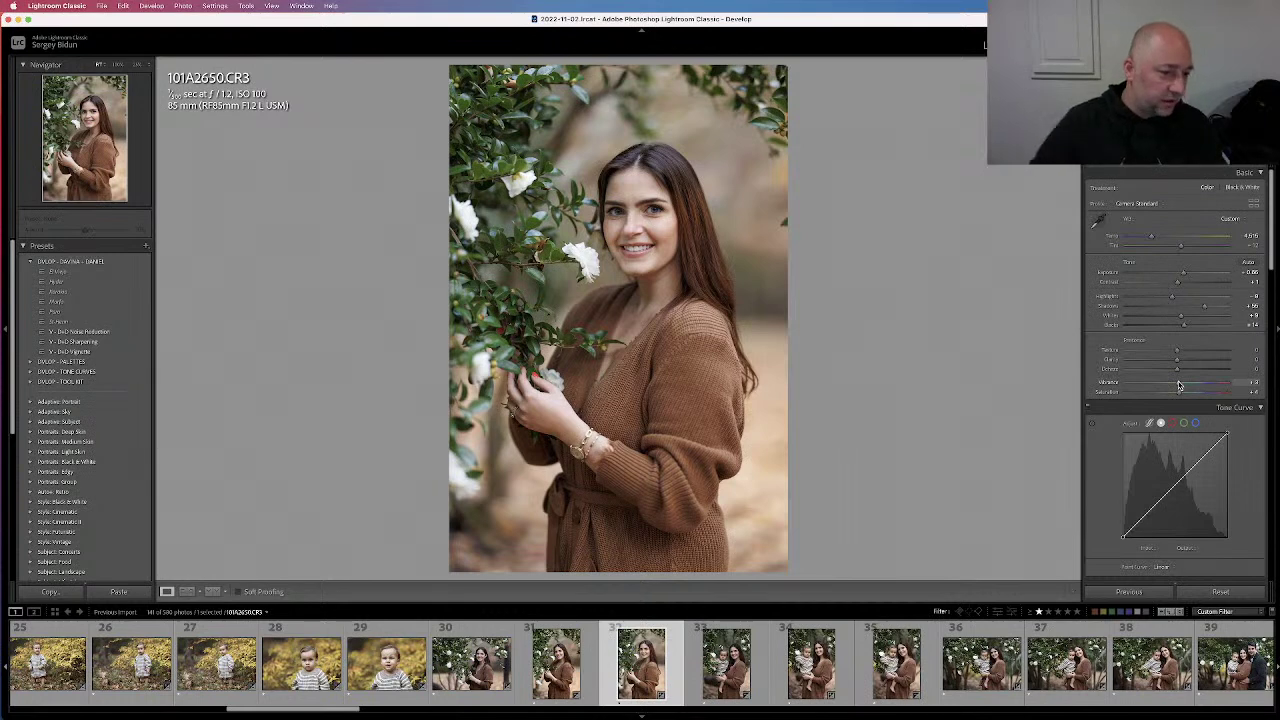
Return to 101A2647.CR3 for comparison and check its available profiles without changing the current one
{"action": "key", "text": "Left"}
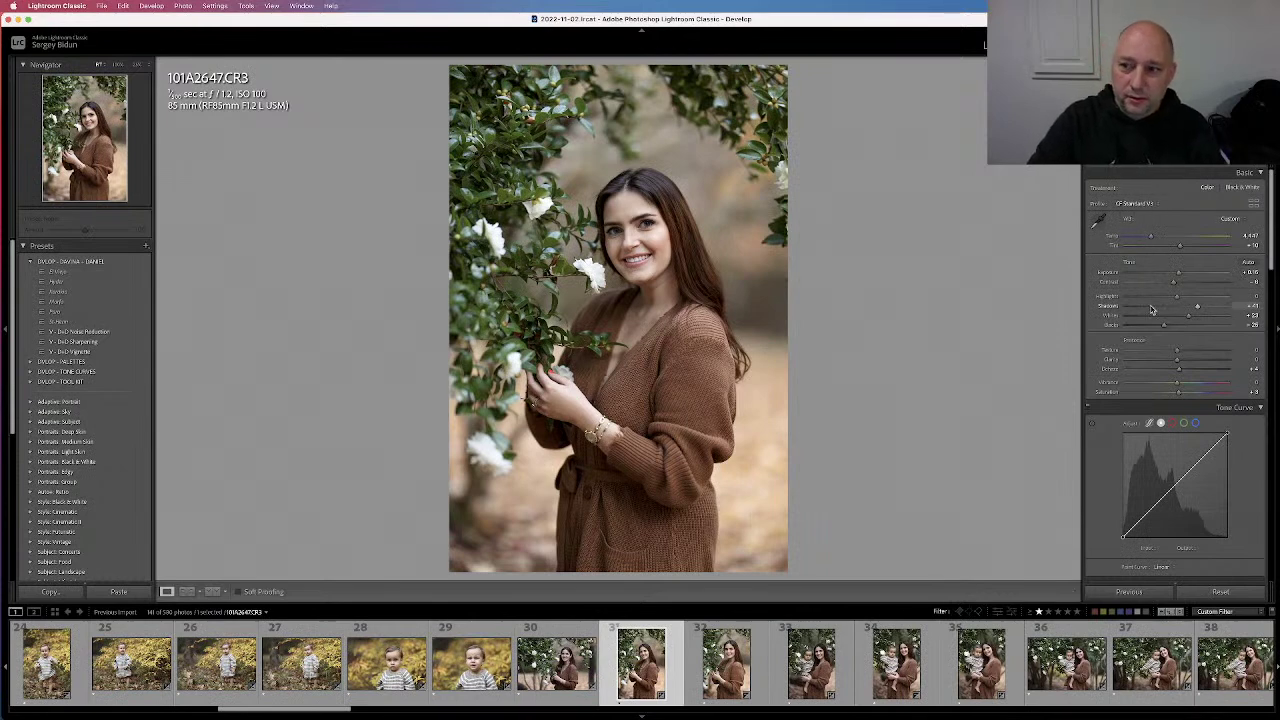
{"action": "left_click", "coordinate": [1132, 207]}
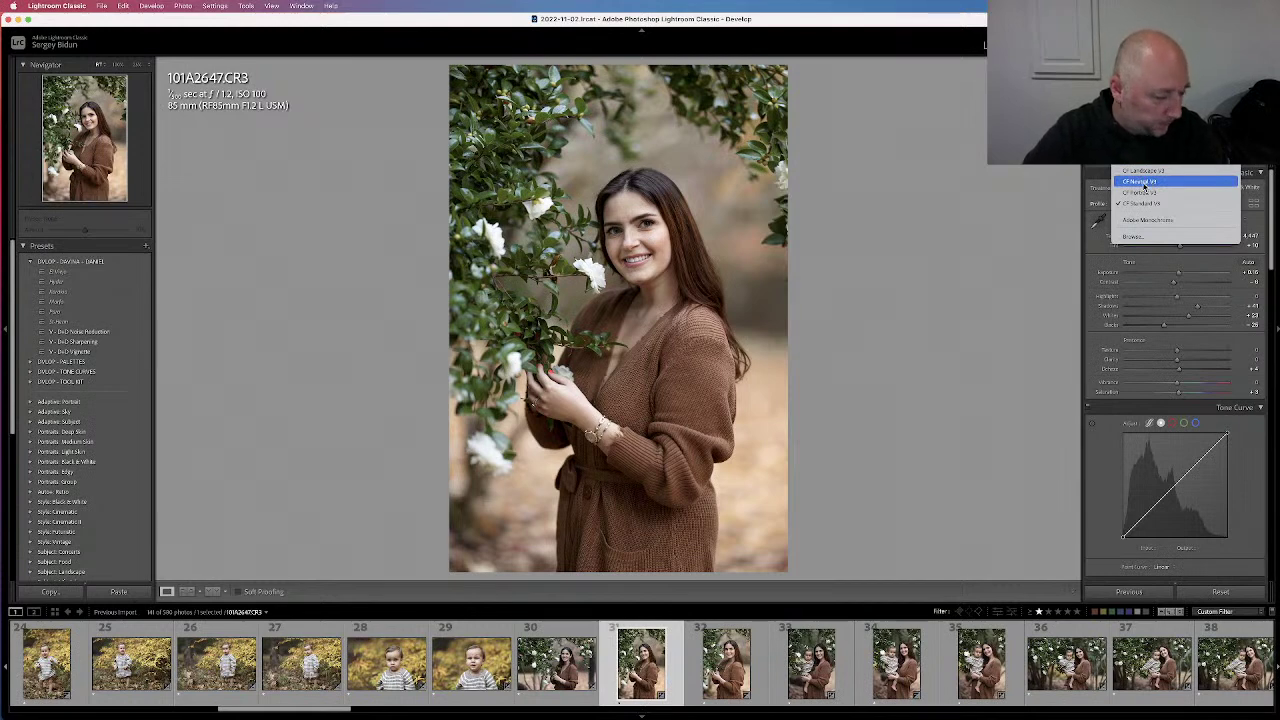
{"action": "left_click", "coordinate": [966, 394]}
Open 101A2651.CR3, the mother holding the baby, and set Temp to about 4,575, Exposure to +0.20 and Contrast to about +12
{"action": "key", "text": "Right"}
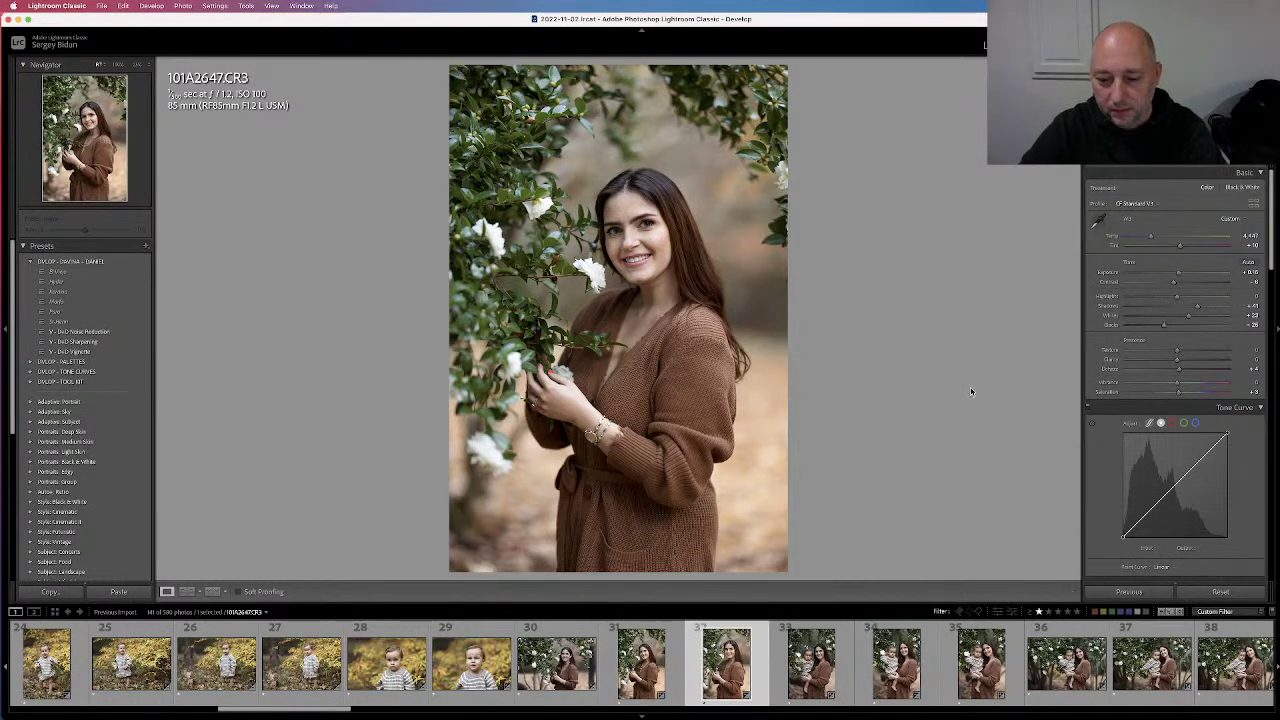
{"action": "key", "text": "Right"}
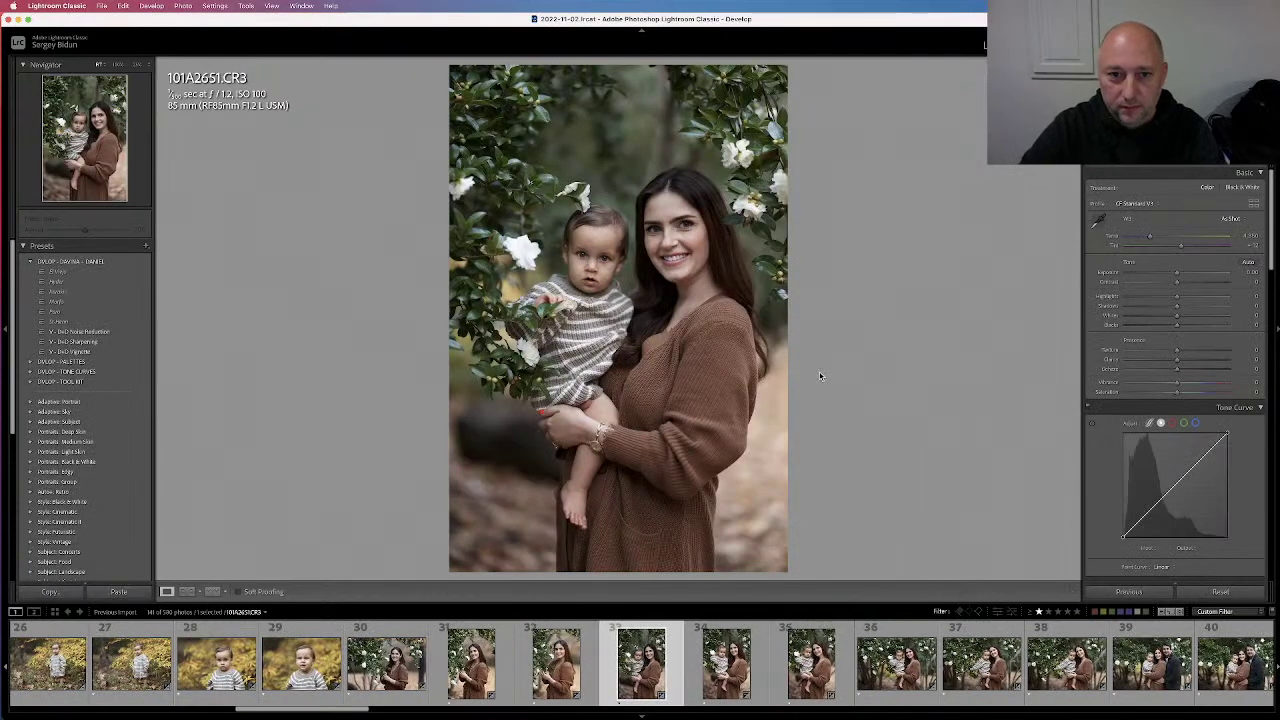
{"action": "left_click_drag", "start_coordinate": [1155, 236], "coordinate": [1204, 314]}
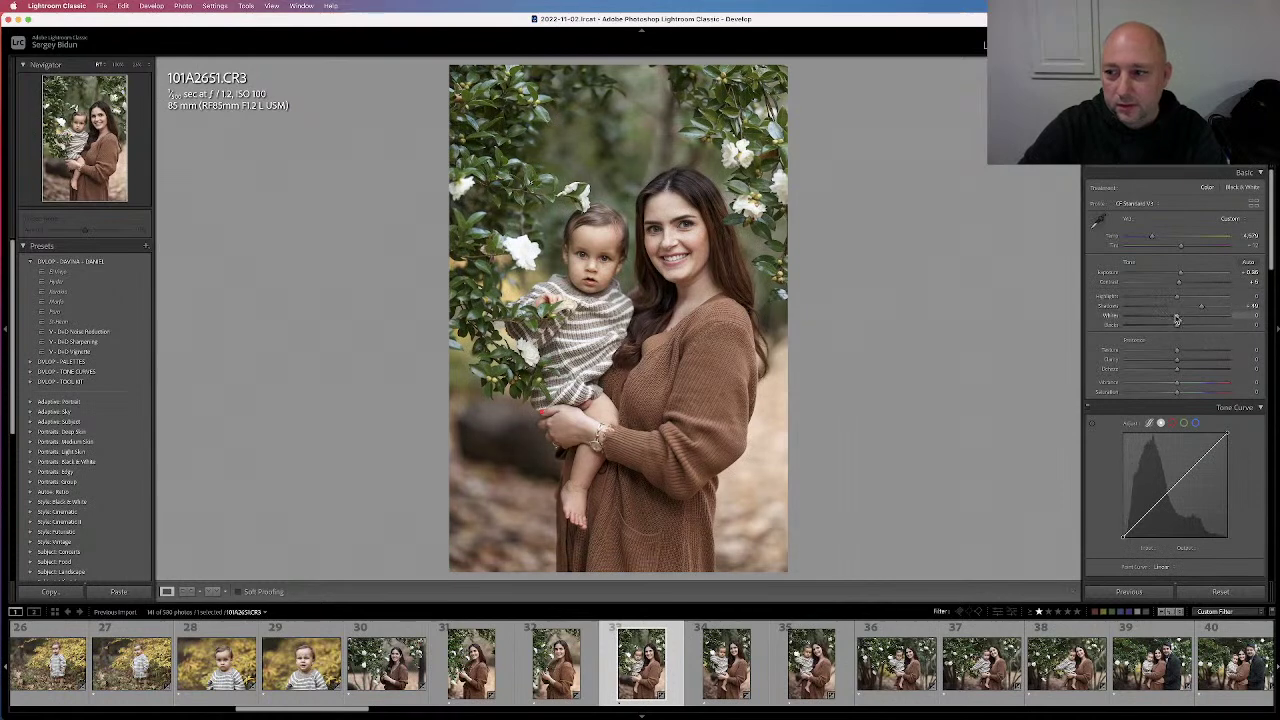
{"action": "left_click_drag", "start_coordinate": [1177, 316], "coordinate": [1182, 285]}
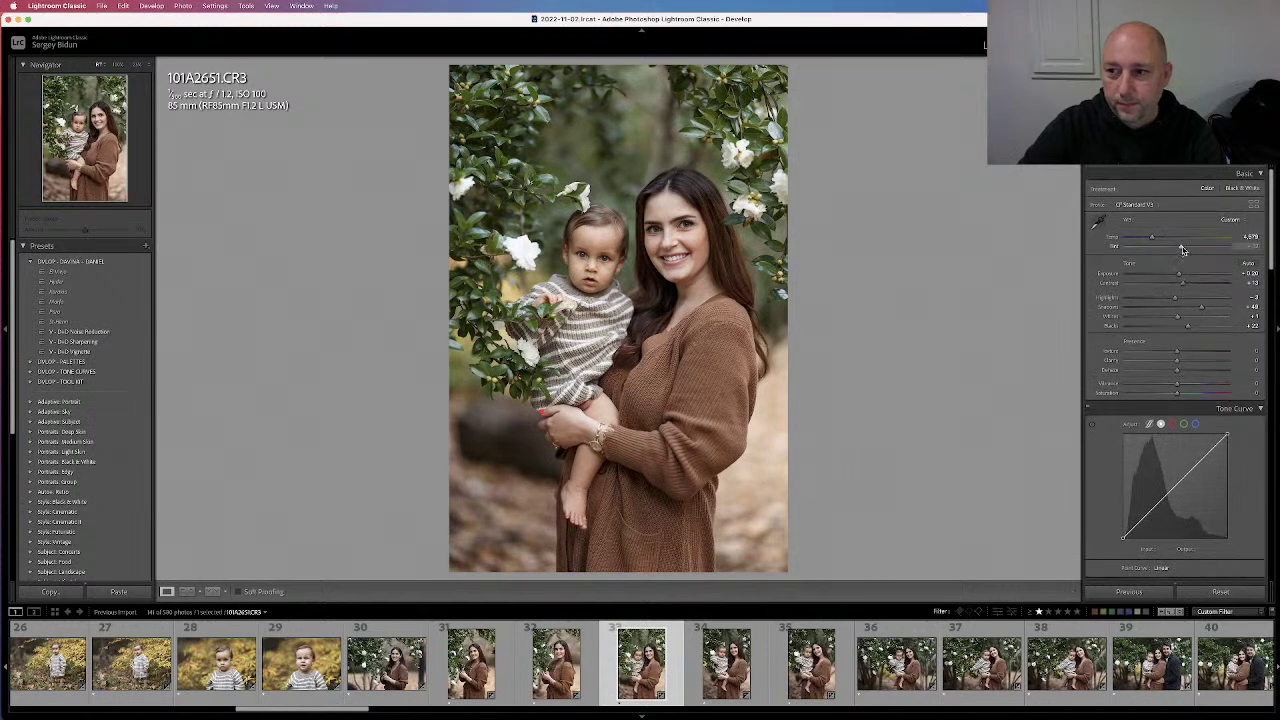
Set Shadows to about +60 and Blacks to about +12 on 101A2651.CR3, and add slight Clarity and Dehaze
{"action": "left_click", "coordinate": [1222, 310]}
{"action": "left_click_drag", "start_coordinate": [1222, 310], "coordinate": [1182, 328]}
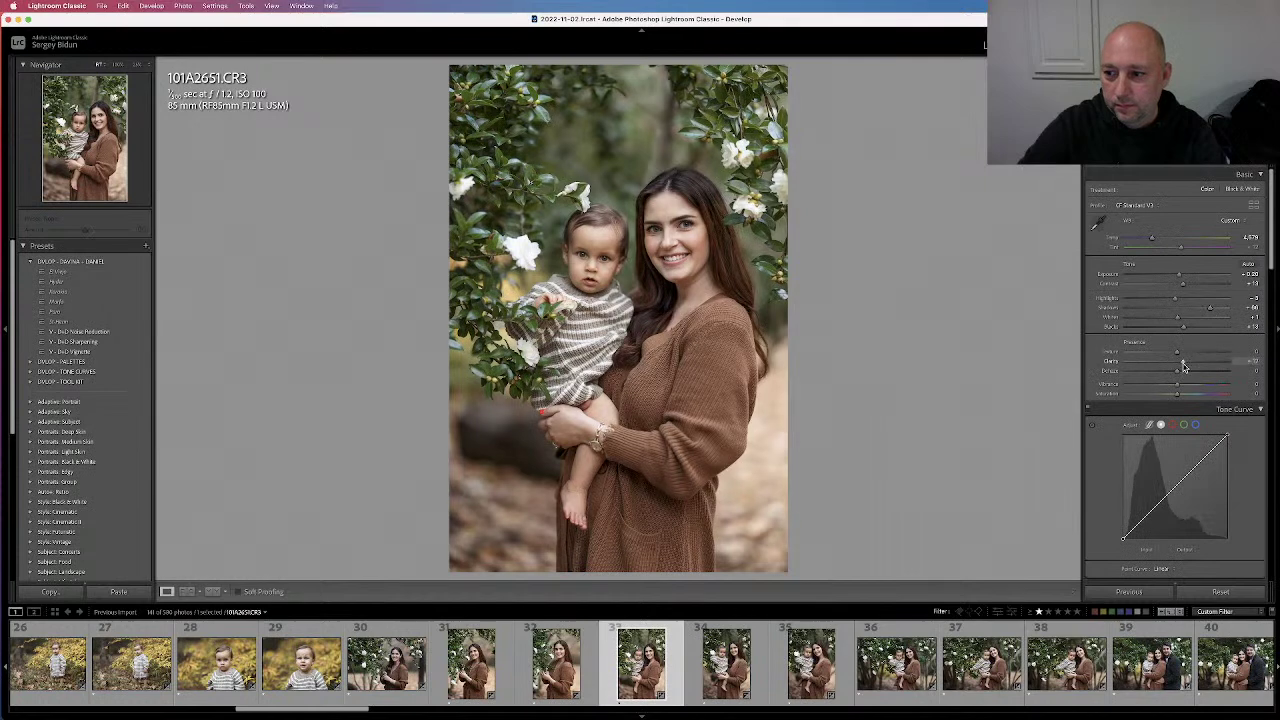
{"action": "left_click", "coordinate": [1181, 370]}
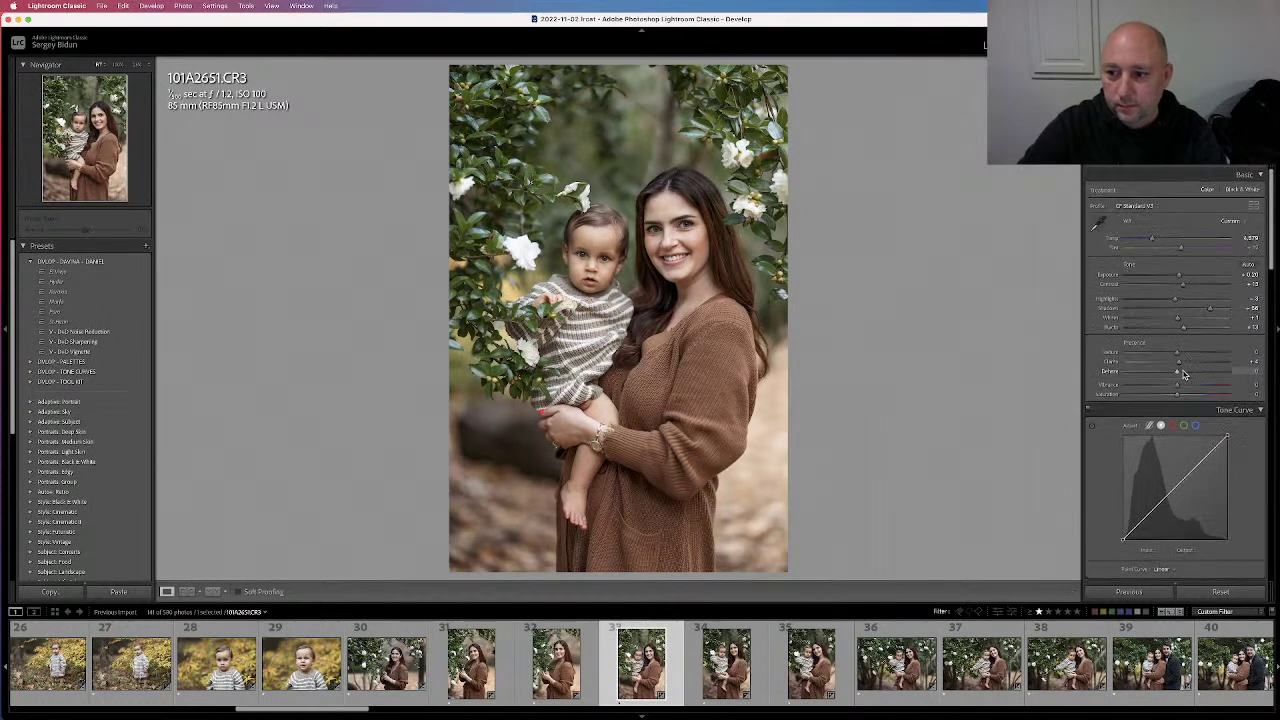
{"action": "scroll", "coordinate": [1180, 371], "scroll_direction": "down", "scroll_amount": 1}
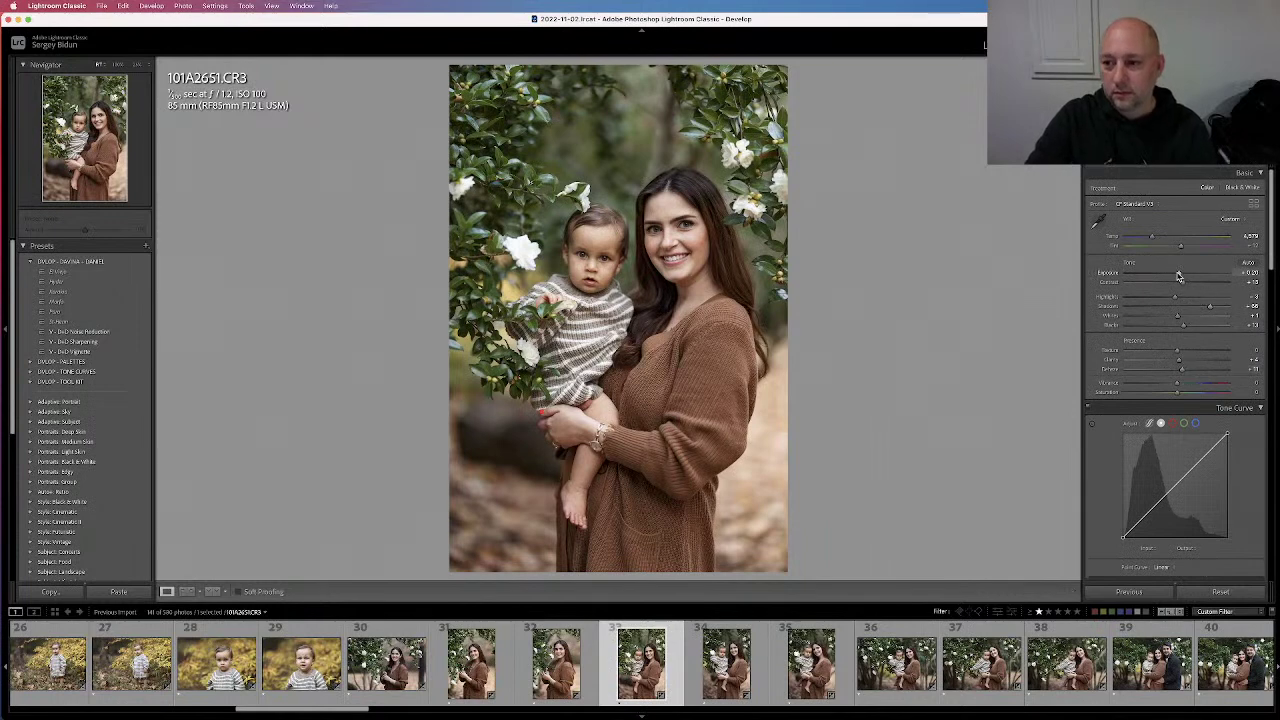
Create a brush mask on 101A2651.CR3 with its Exposure raised to about +1
{"action": "left_click", "coordinate": [1224, 163]}
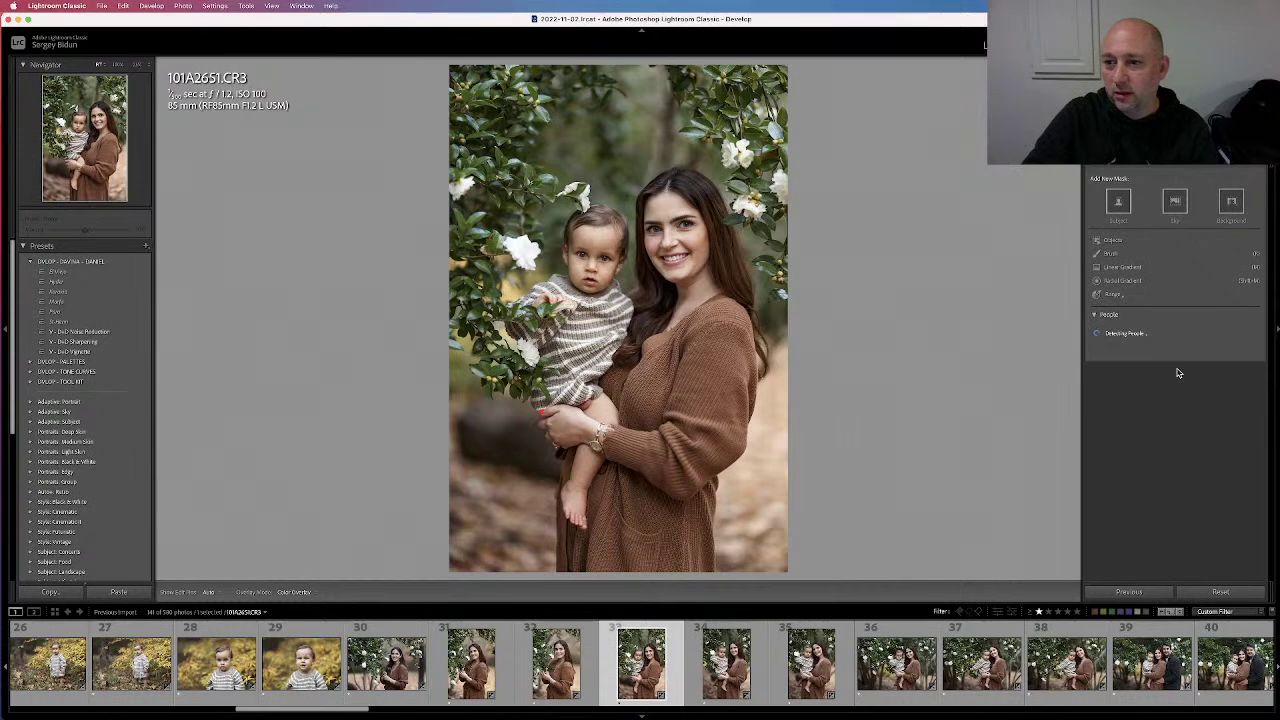
{"action": "left_click", "coordinate": [1217, 167]}
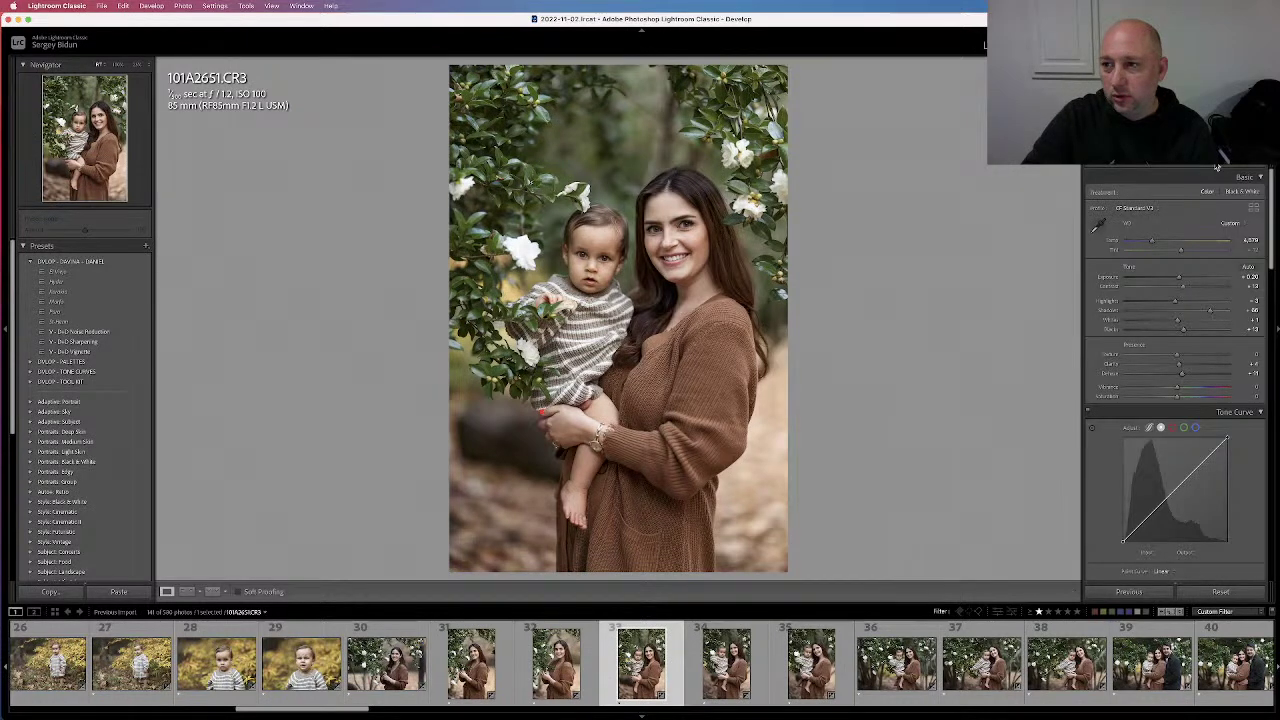
{"action": "left_click", "coordinate": [1217, 167]}
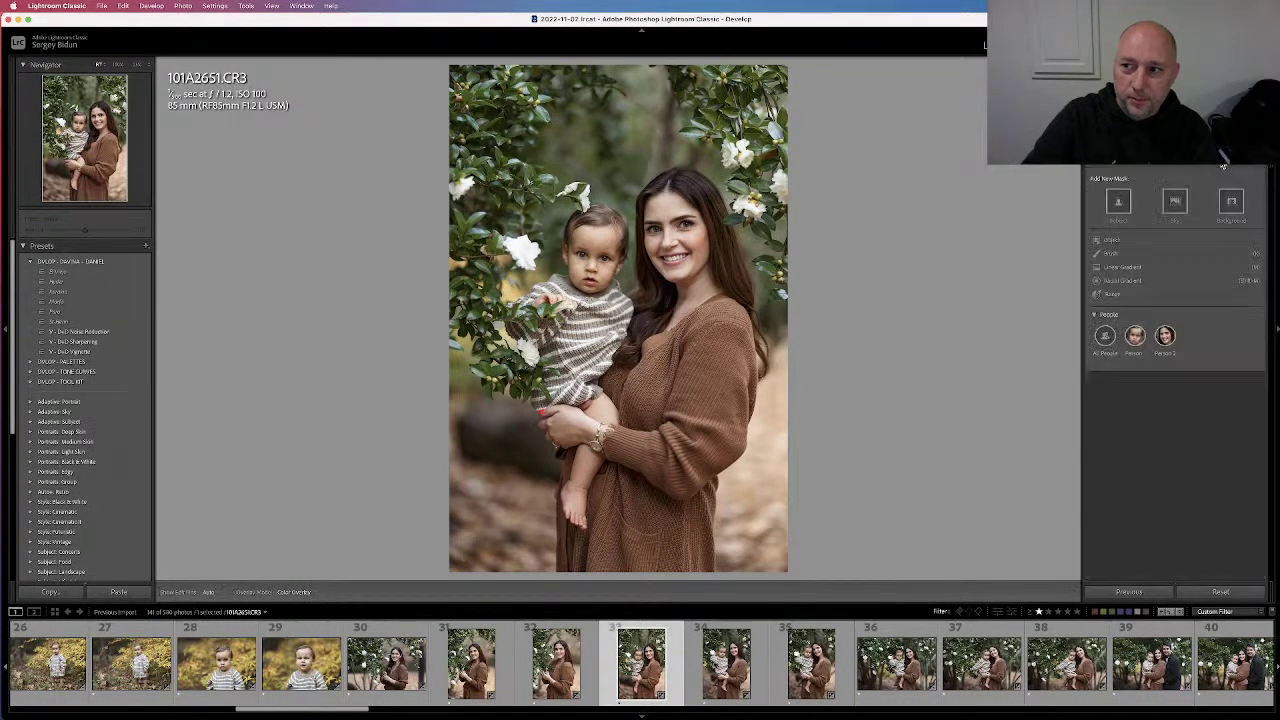
{"action": "left_click", "coordinate": [1112, 254]}
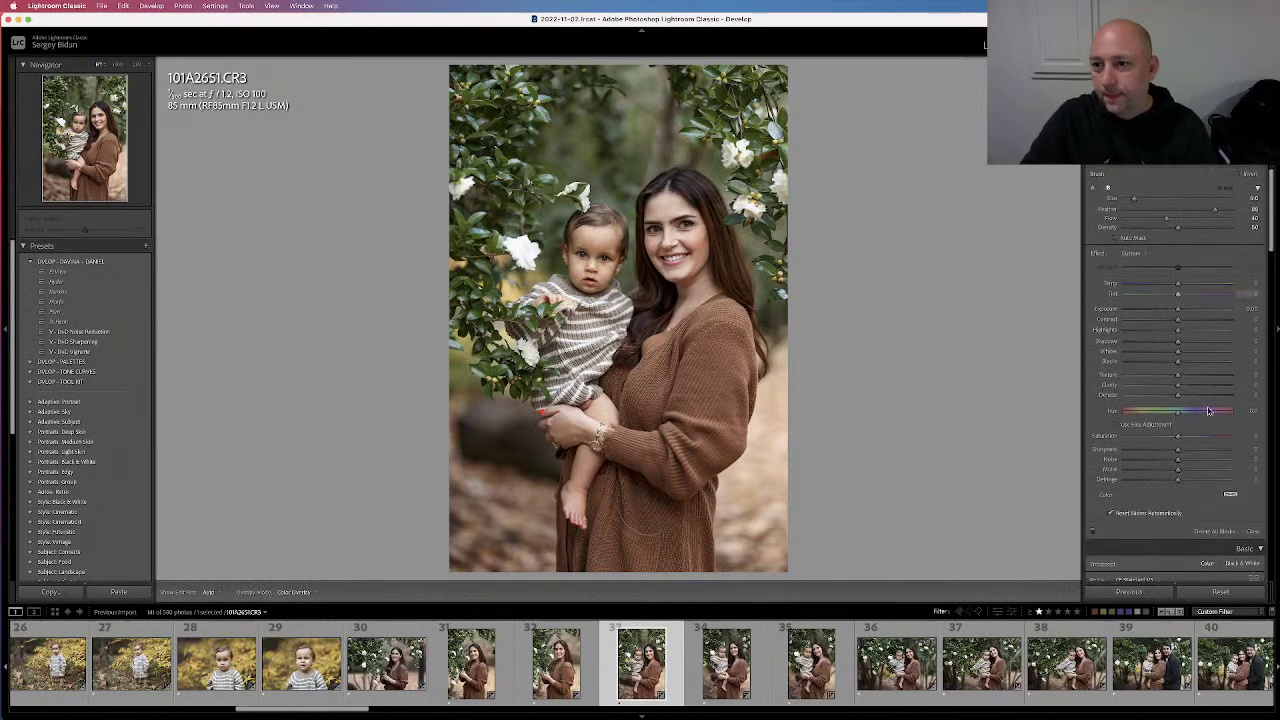
{"action": "left_click_drag", "start_coordinate": [1178, 312], "coordinate": [1191, 312]}
Brush the mask over the baby's face on 101A2651.CR3, then lower its Contrast to about -37 and raise its Blacks to about 27
{"action": "key", "text": "h"}
{"action": "scroll", "coordinate": [585, 287], "scroll_direction": "up", "scroll_amount": 2}
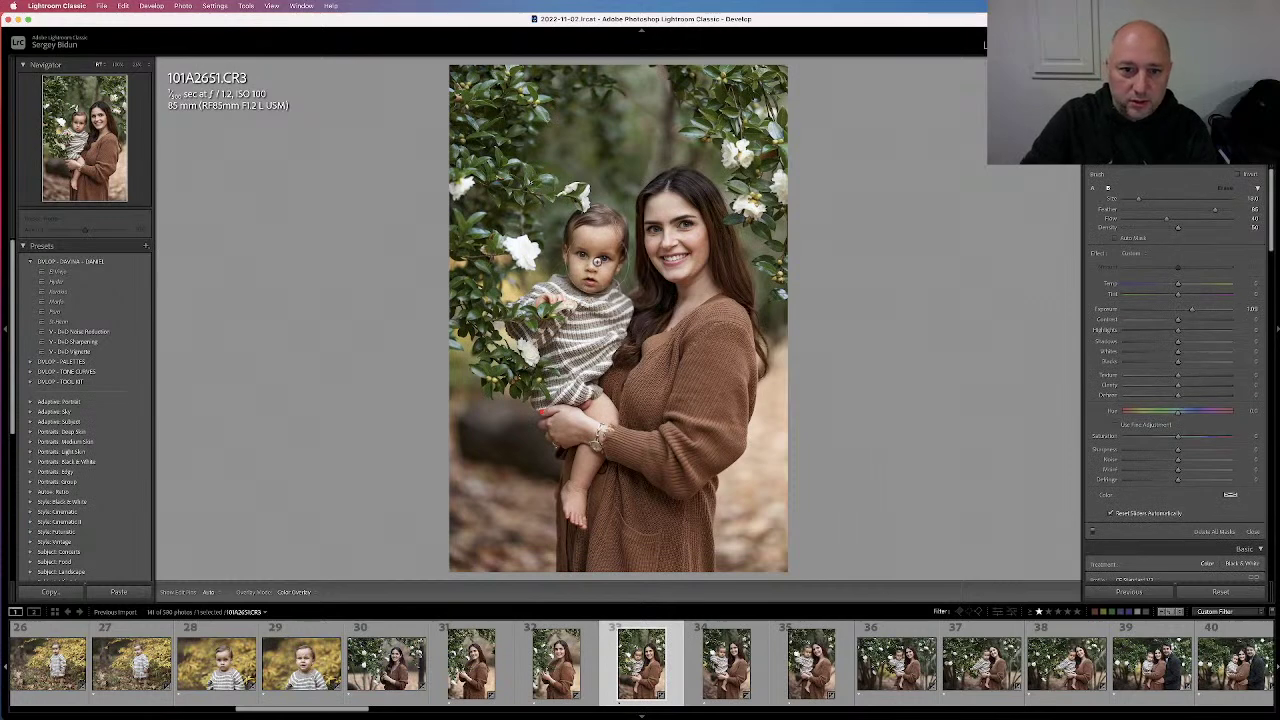
{"action": "key", "text": "h"}
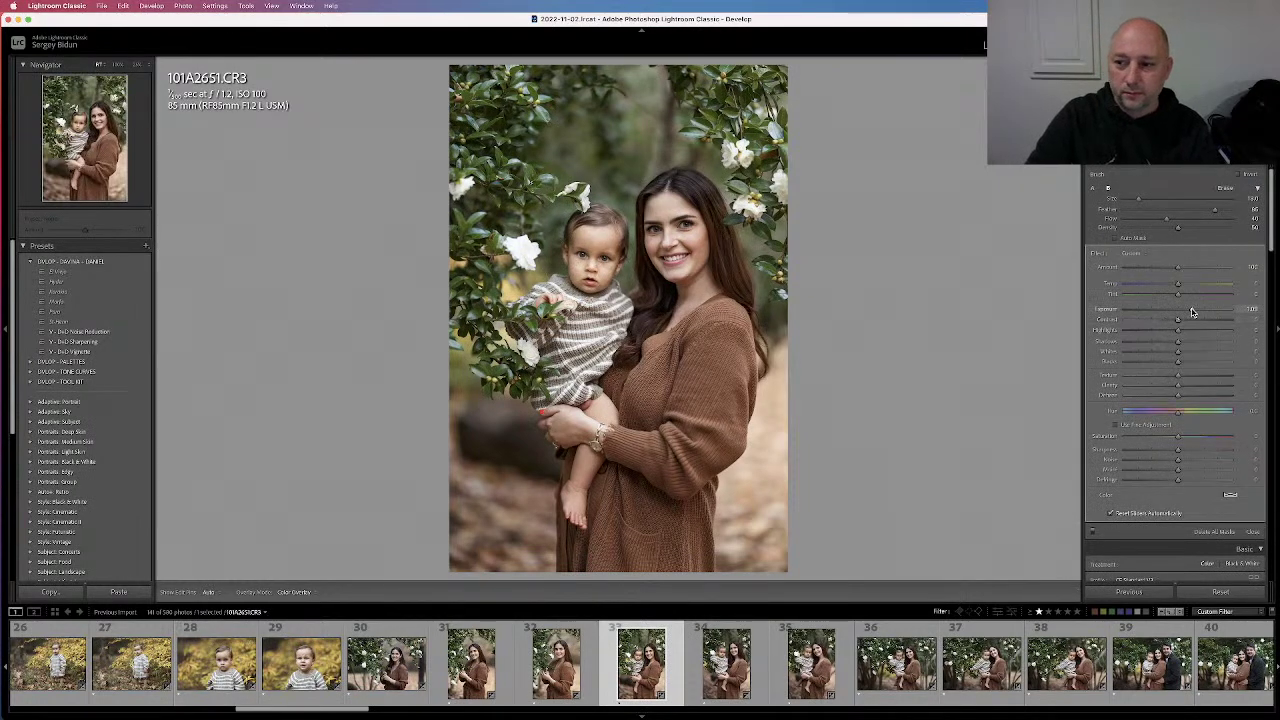
{"action": "mouse_move", "coordinate": [1190, 310]}
{"action": "left_mouse_down"}
{"action": "mouse_move", "coordinate": [1212, 312]}
{"action": "mouse_move", "coordinate": [1096, 327]}
{"action": "mouse_move", "coordinate": [1162, 324]}
{"action": "mouse_move", "coordinate": [1183, 364]}
{"action": "mouse_move", "coordinate": [1213, 365]}
{"action": "mouse_move", "coordinate": [1191, 368]}
{"action": "left_mouse_up"}
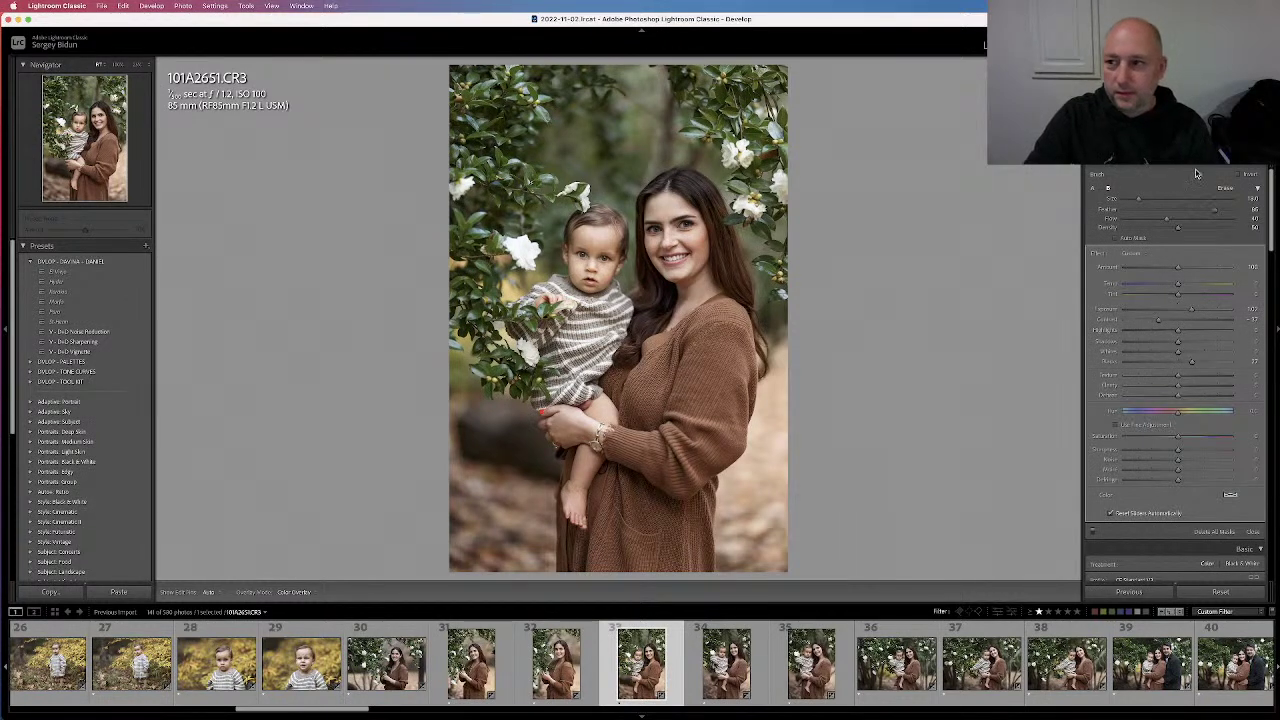
{"action": "key", "text": "k"}
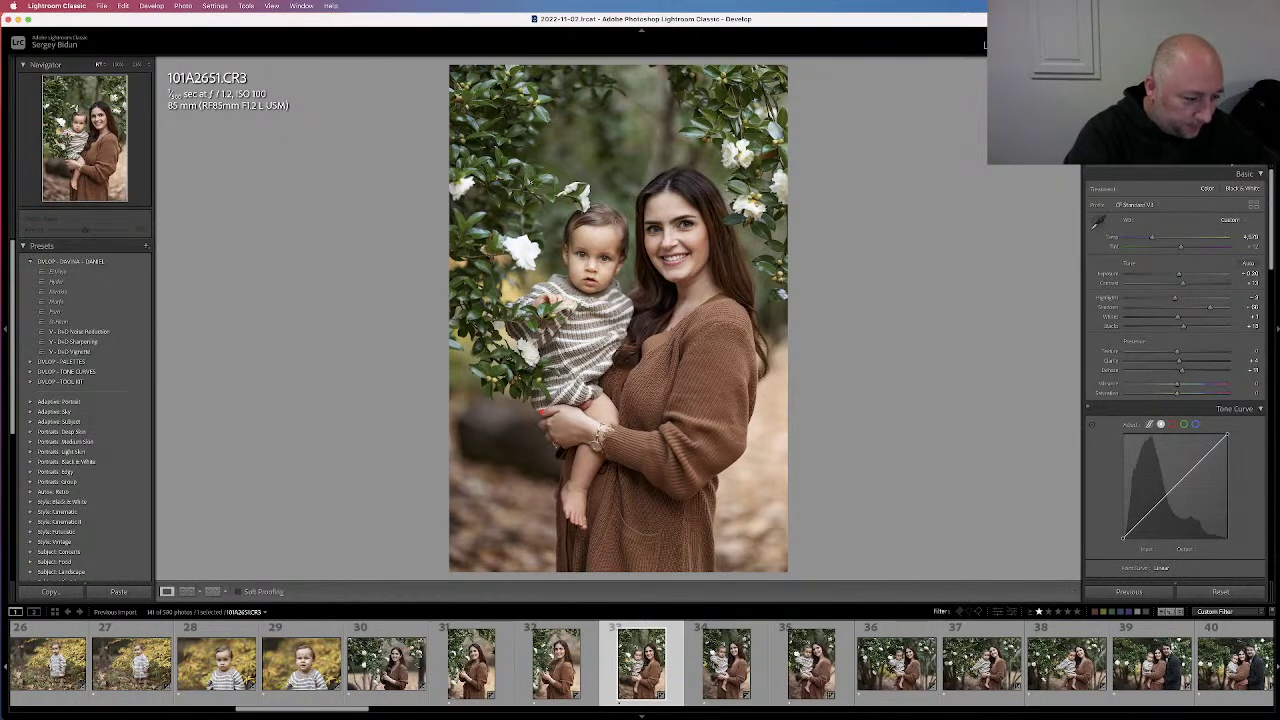
Browse the following keepers, from the mother-and-baby portraits through the family shots by the flowering bush to the tree-stump portraits
{"action": "key", "text": "Right"}
{"action": "key", "text": "Left"}
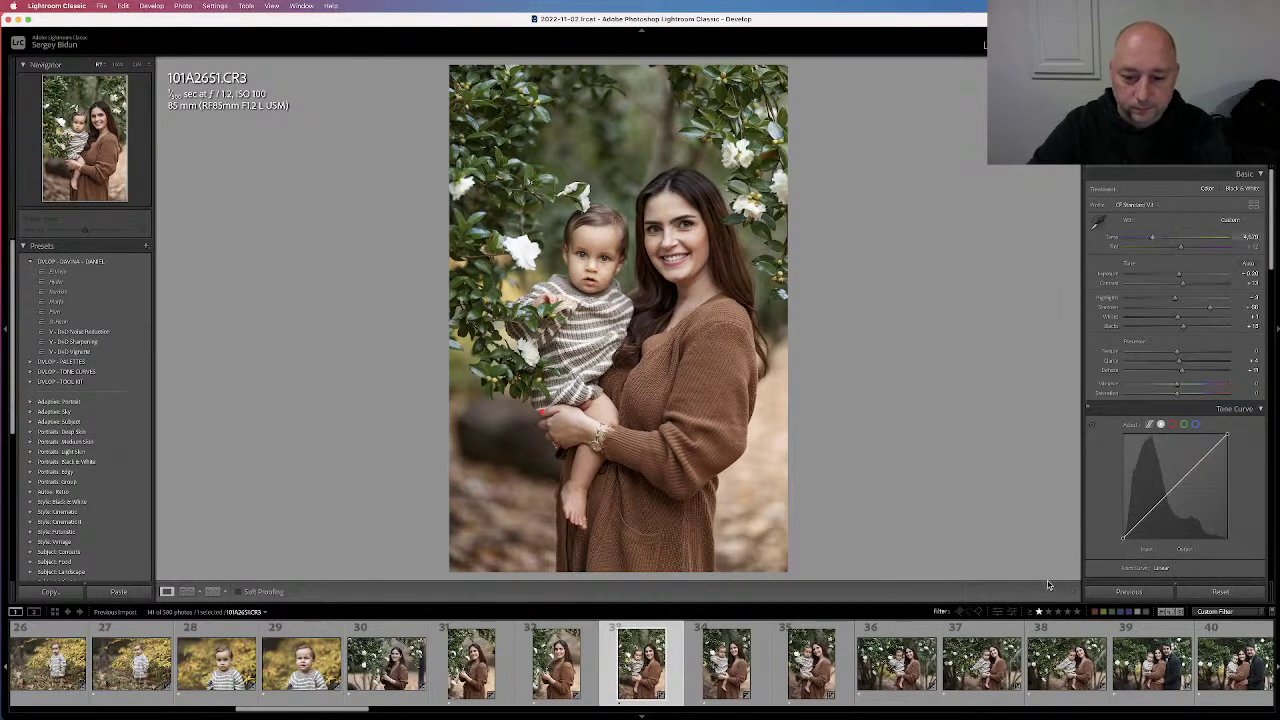
{"action": "key", "text": "Right"}
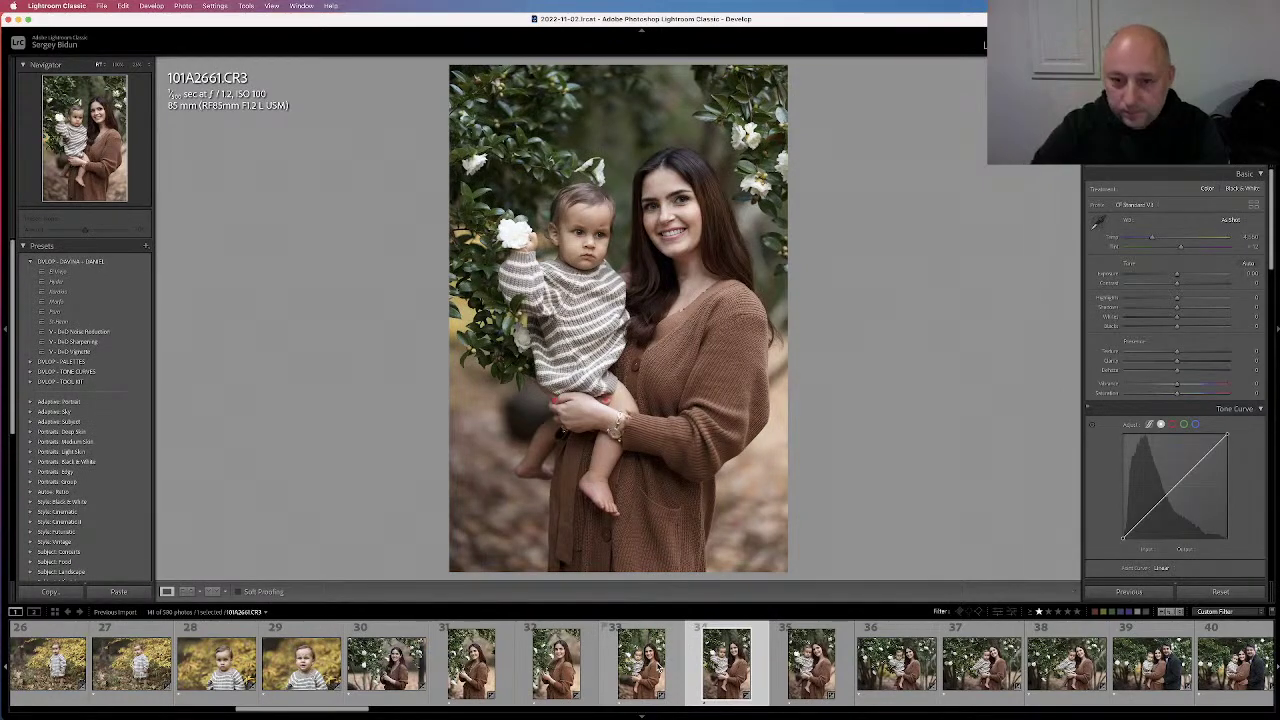
{"action": "key", "text": "Right"}
{"action": "key", "text": "Right"}
{"action": "key", "text": "Right"}
{"action": "scroll", "coordinate": [820, 660], "scroll_direction": "down", "scroll_amount": 3}
{"action": "scroll", "coordinate": [631, 665], "scroll_direction": "up", "scroll_amount": 8}
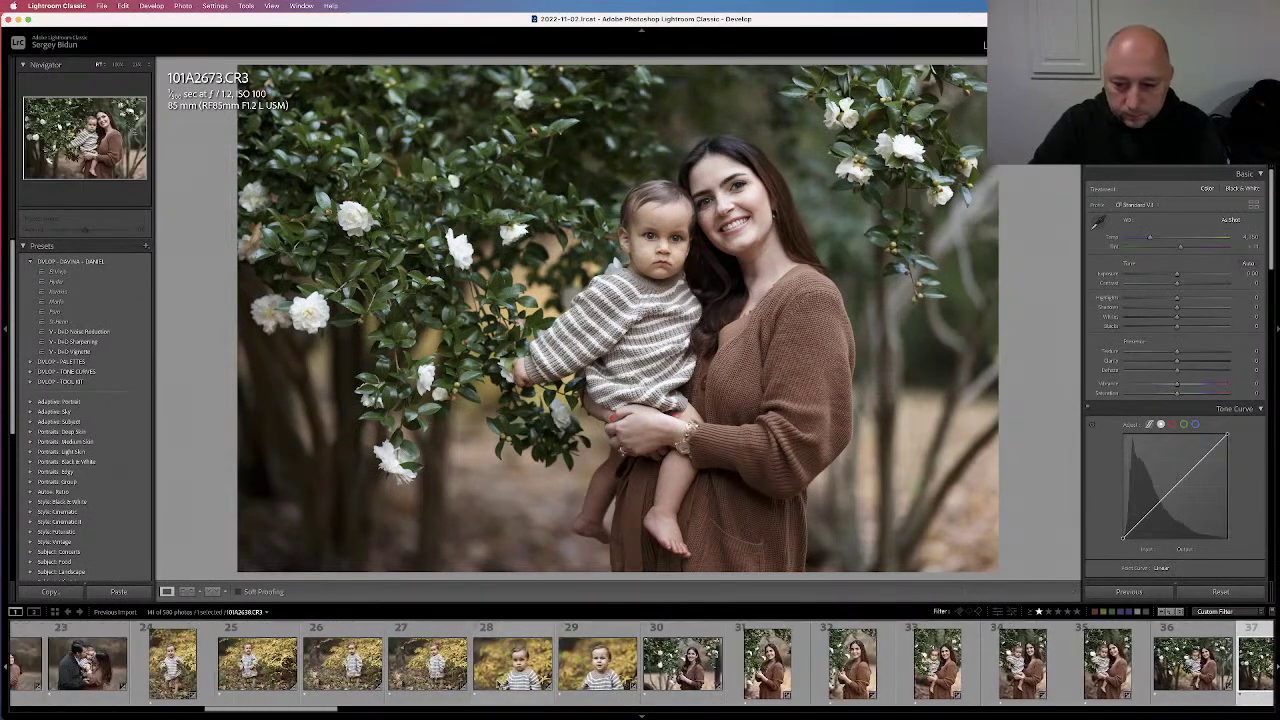
{"action": "scroll", "coordinate": [740, 670], "scroll_direction": "down", "scroll_amount": 8}
{"action": "left_click", "coordinate": [787, 678]}
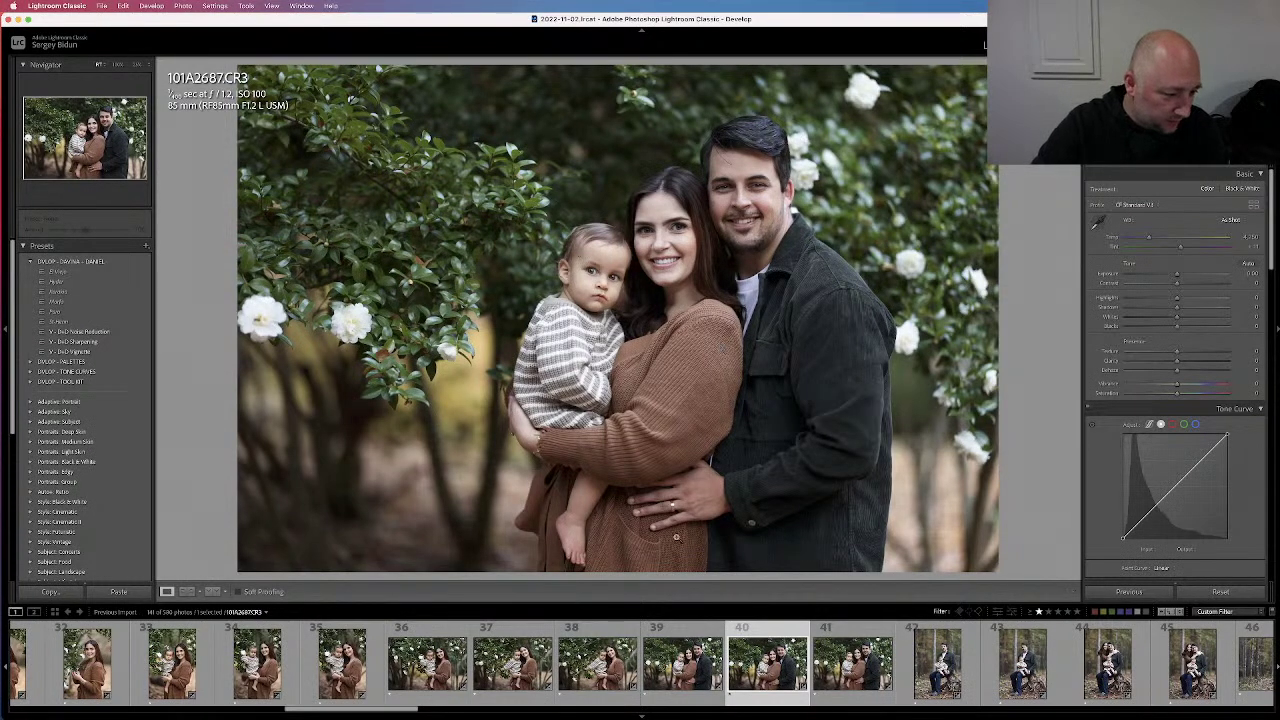
{"action": "key", "text": "Right"}
{"action": "left_click", "coordinate": [886, 672]}
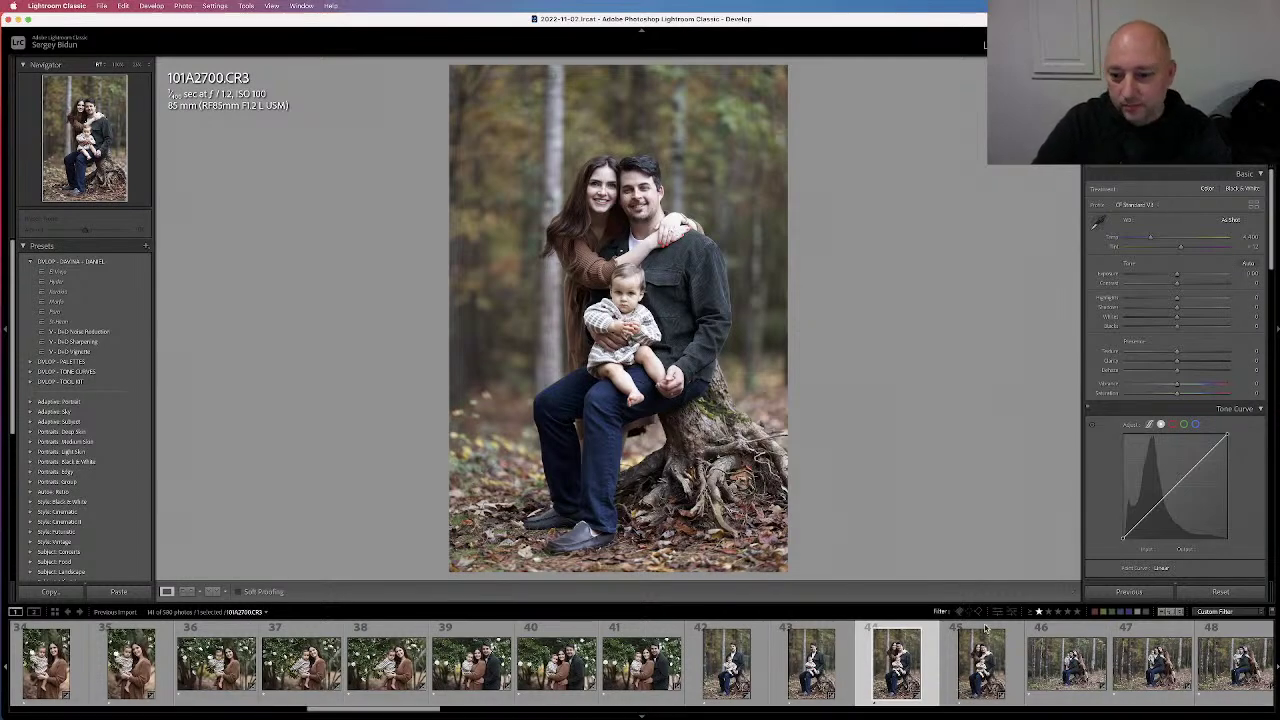
Open 101A2712.CR3, the horizontal family portrait on the tree stump, and apply the Camera Standard profile
{"action": "left_click", "coordinate": [1066, 668]}
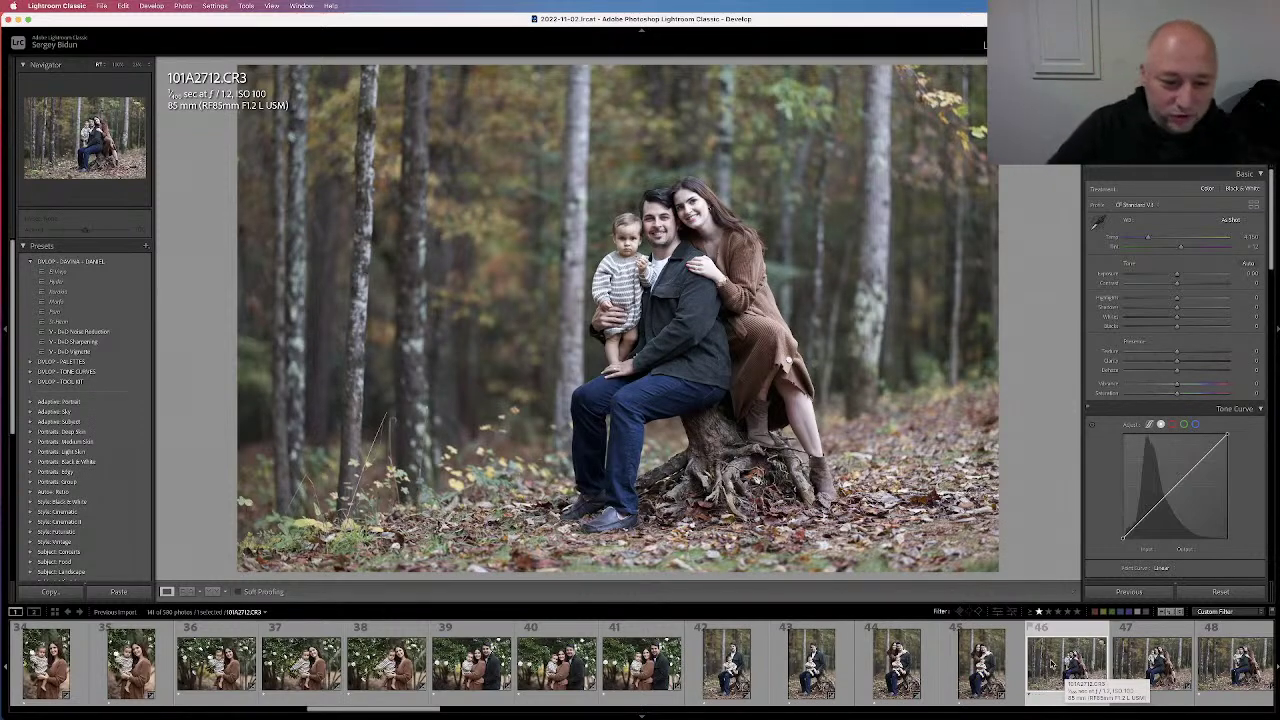
{"action": "mouse_move", "coordinate": [1003, 715]}
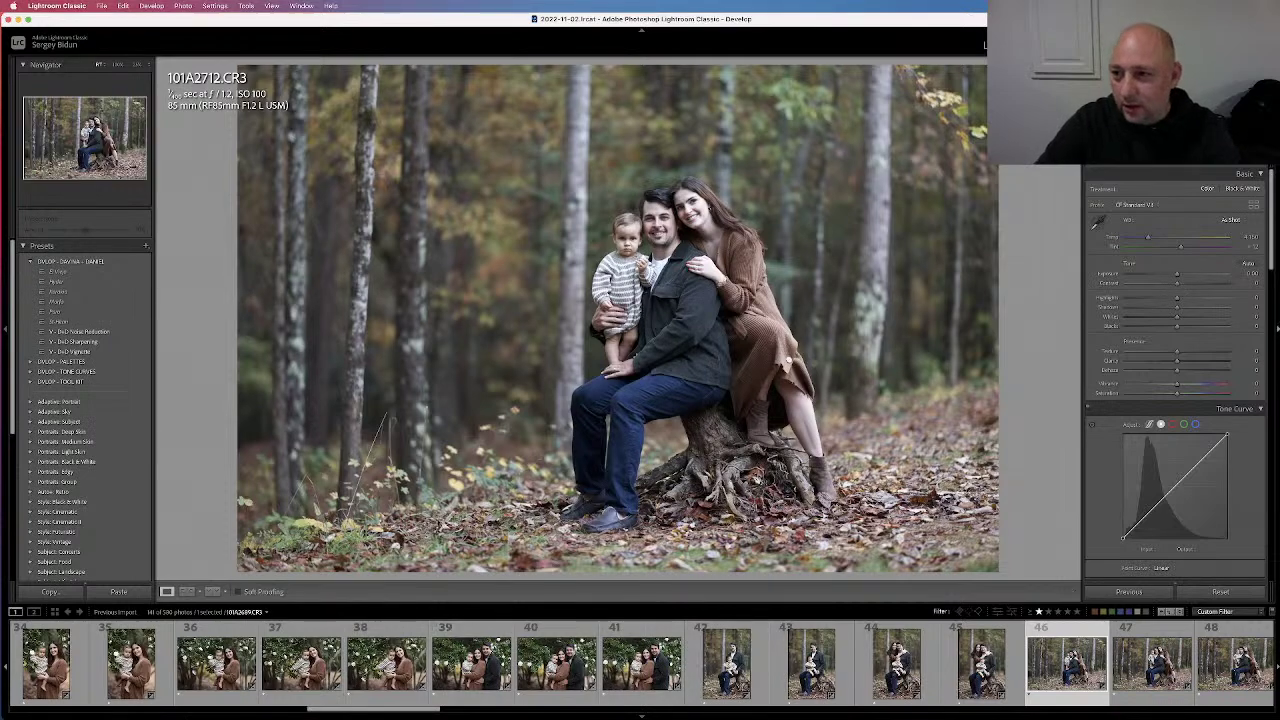
{"action": "key", "text": "Left"}
{"action": "key", "text": "Right"}
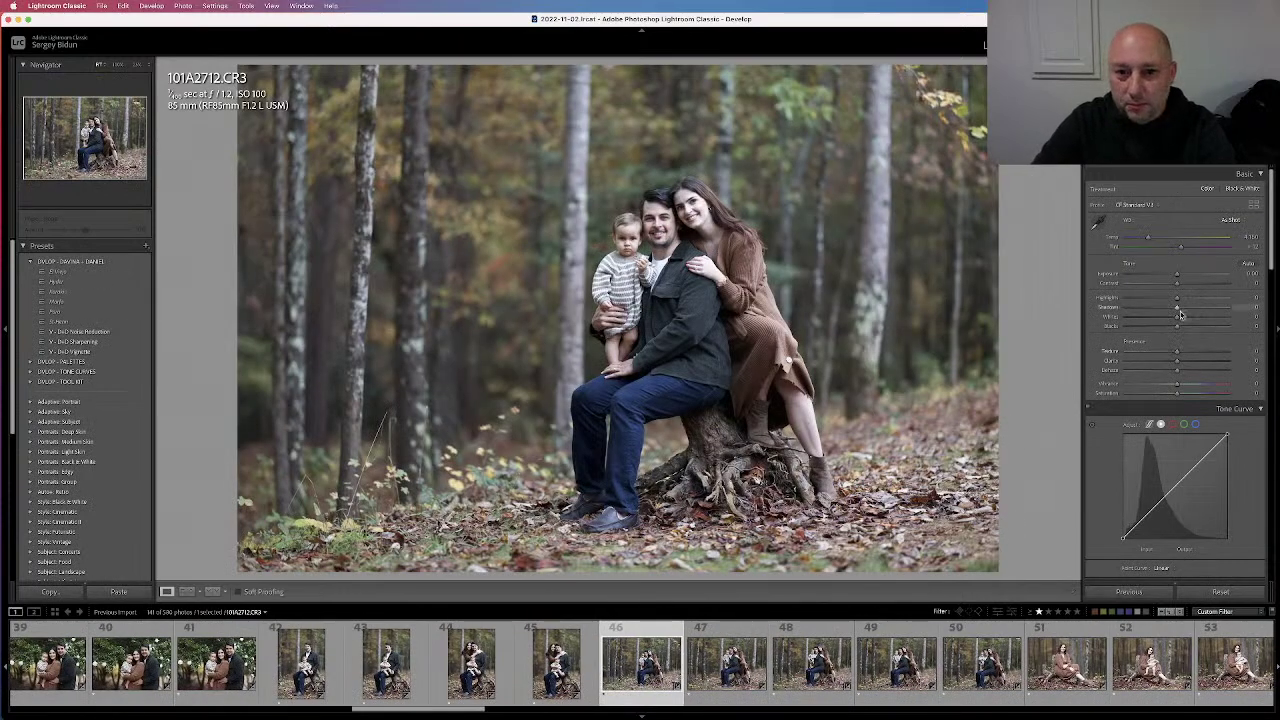
{"action": "left_click", "coordinate": [1136, 208]}
{"action": "left_click", "coordinate": [1156, 168]}
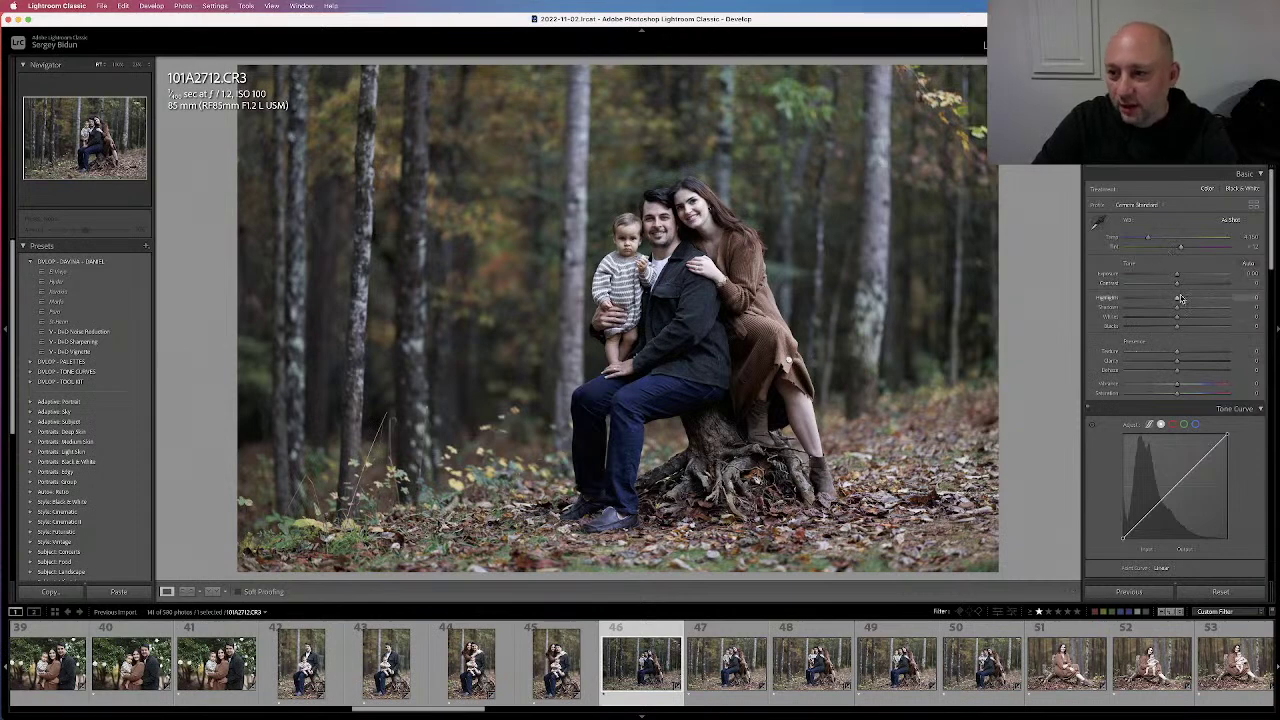
Set Temp to about 5,000, Shadows to about +60 and Blacks to about +20 on 101A2712.CR3, with slightly lower Contrast and slightly higher Exposure and Whites
{"action": "left_click_drag", "start_coordinate": [1177, 284], "coordinate": [1174, 284]}
{"action": "left_click_drag", "start_coordinate": [1155, 240], "coordinate": [1156, 240]}
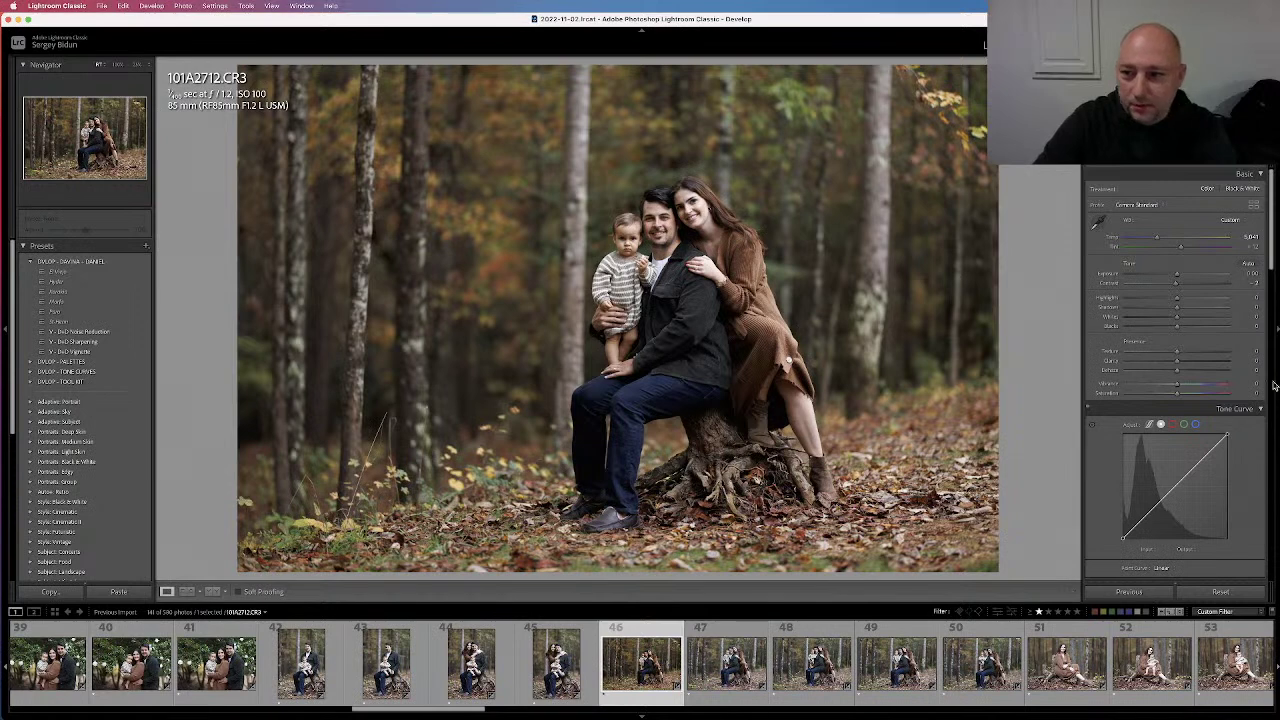
{"action": "mouse_move", "coordinate": [1177, 307]}
{"action": "left_mouse_down"}
{"action": "mouse_move", "coordinate": [1229, 313]}
{"action": "mouse_move", "coordinate": [1180, 331]}
{"action": "mouse_move", "coordinate": [1192, 318]}
{"action": "mouse_move", "coordinate": [1164, 302]}
{"action": "mouse_move", "coordinate": [1176, 303]}
{"action": "mouse_move", "coordinate": [1175, 286]}
{"action": "left_mouse_up"}
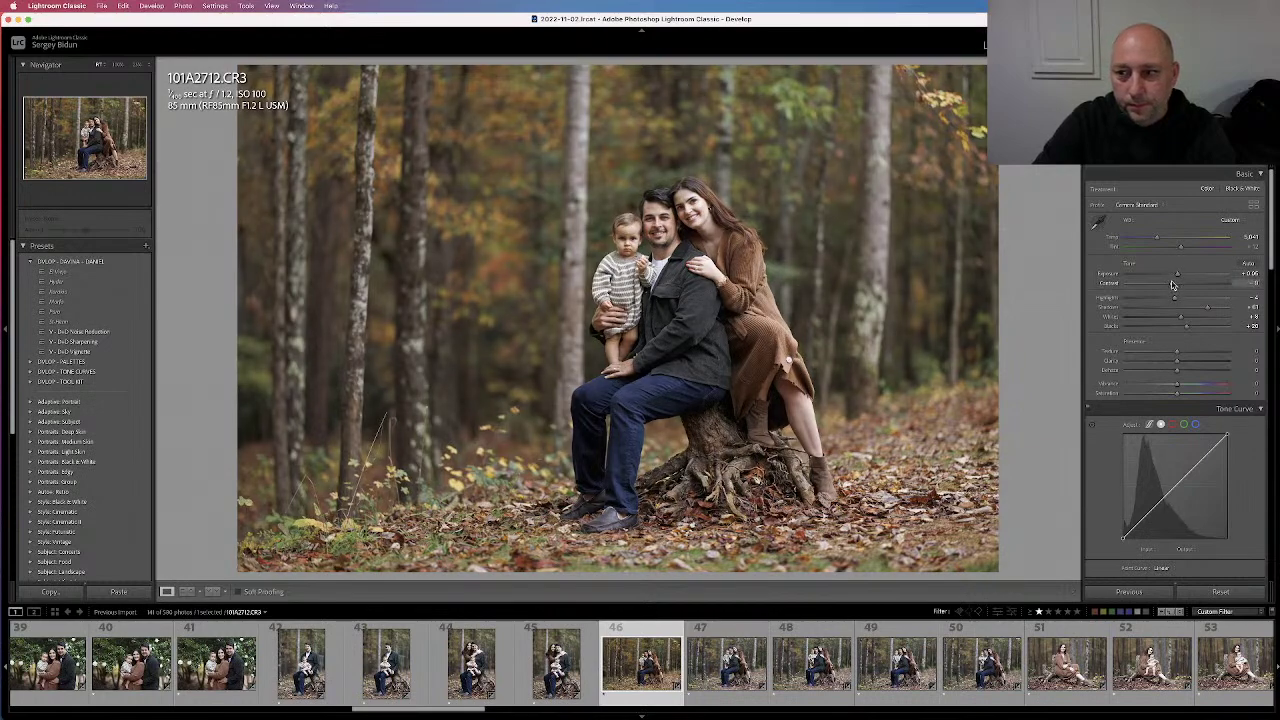
{"action": "left_click_drag", "start_coordinate": [1158, 241], "coordinate": [1157, 241]}
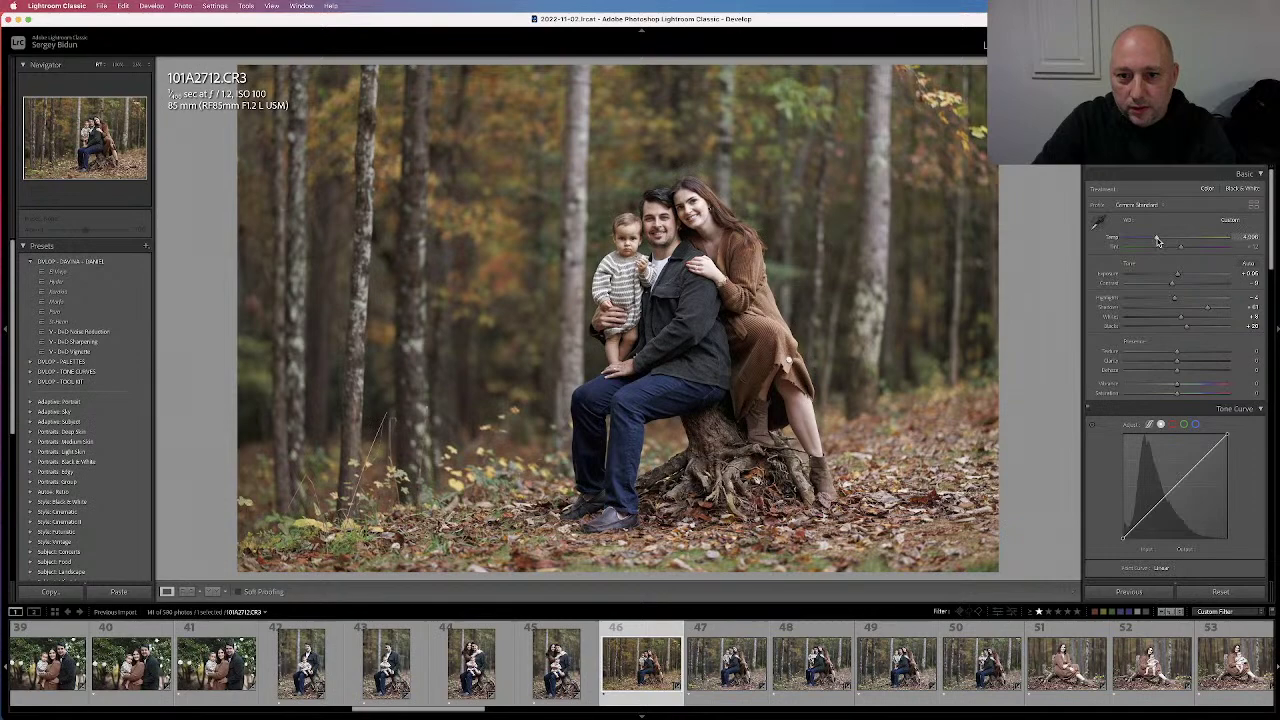
Create a darkening brush mask on 101A2712.CR3 with an enlarged brush and Exposure at about -1.00
{"action": "left_click", "coordinate": [1218, 170]}
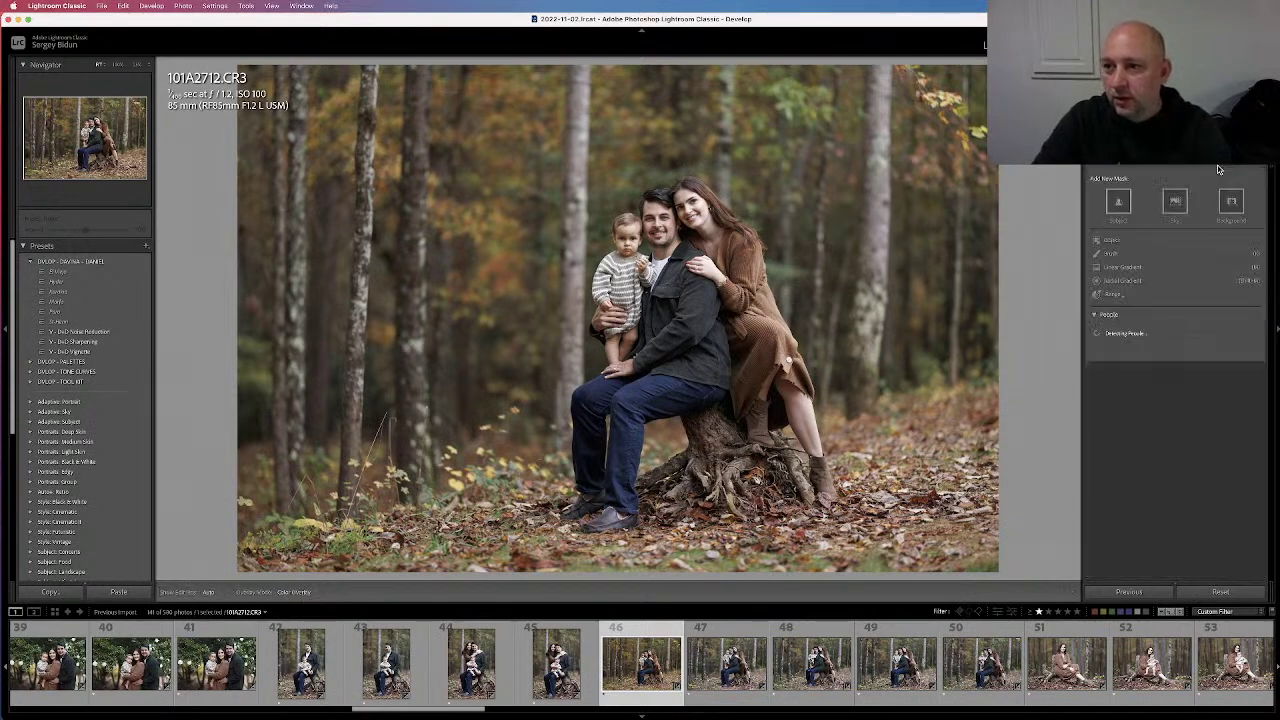
{"action": "left_click", "coordinate": [1111, 253]}
{"action": "key", "text": "bracketright"}
{"action": "key", "text": "bracketright"}
{"action": "key", "text": "bracketright"}
{"action": "key", "text": "bracketright"}
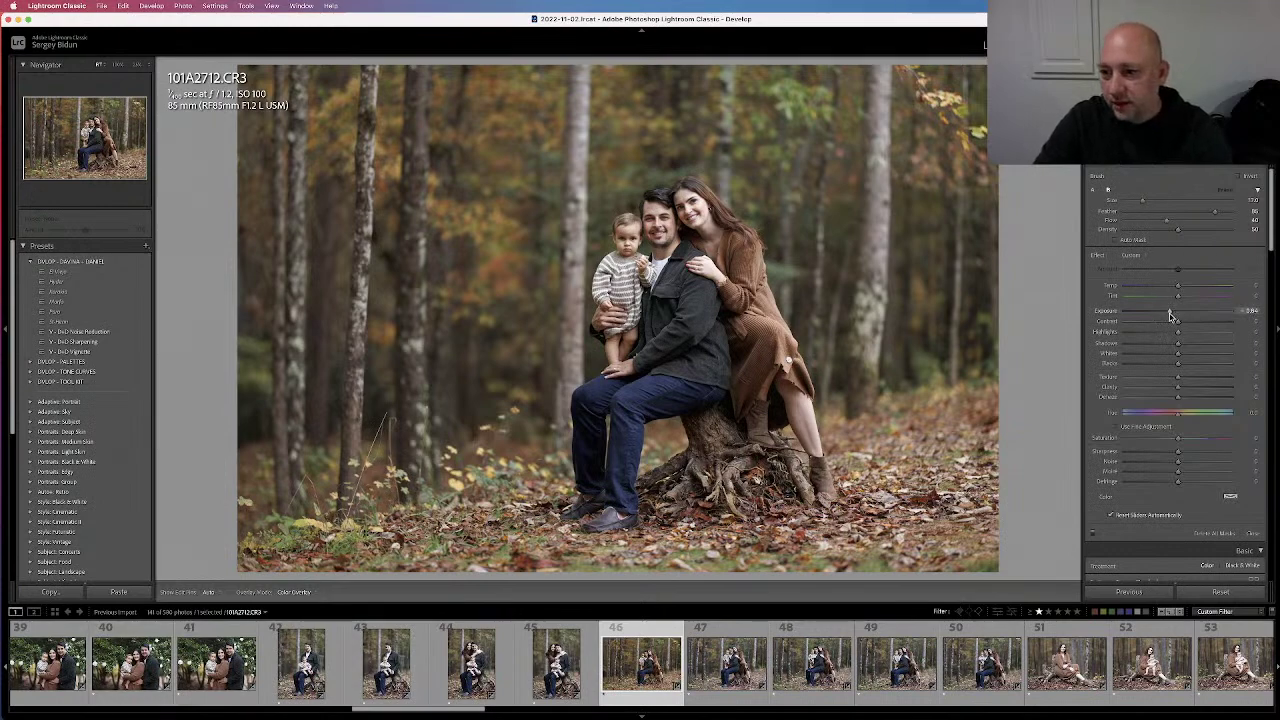
{"action": "left_click_drag", "start_coordinate": [1170, 316], "coordinate": [1164, 316]}
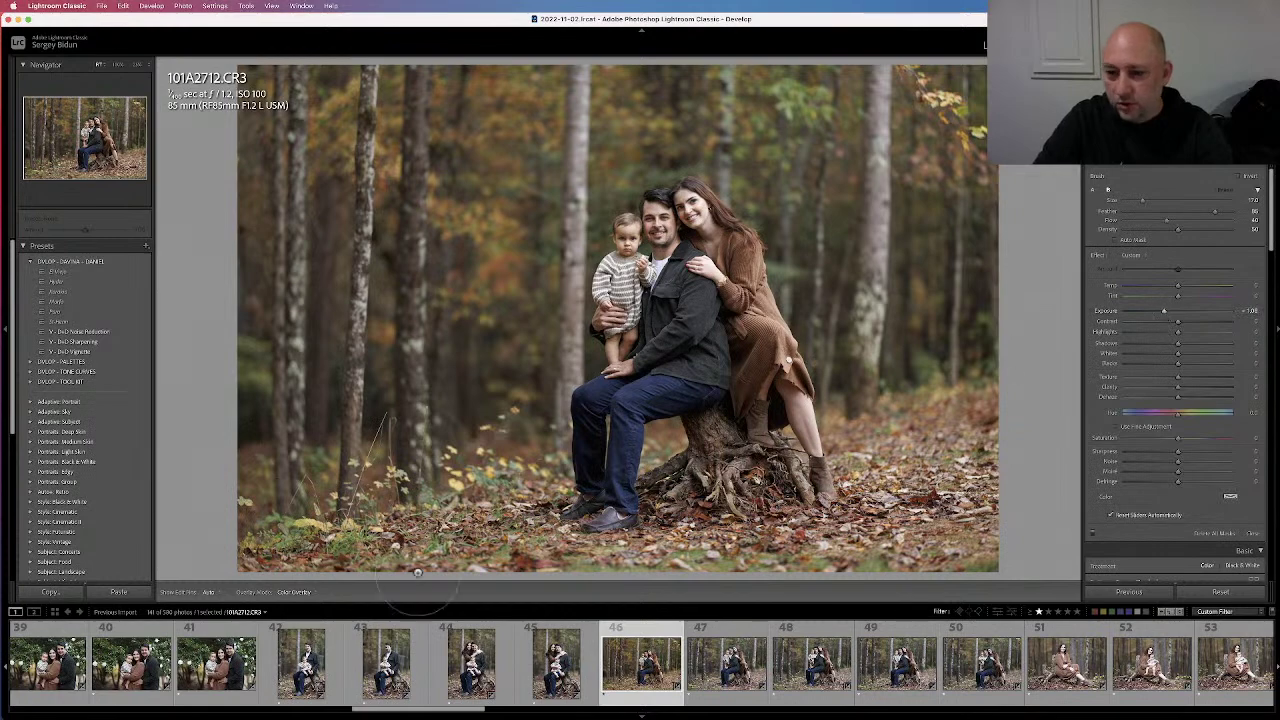
Paint the darkening mask around the edges of the forest scene, enlarging the brush to cover the foreground and the upper trees
{"action": "scroll", "coordinate": [270, 551], "scroll_direction": "up", "scroll_amount": 3}
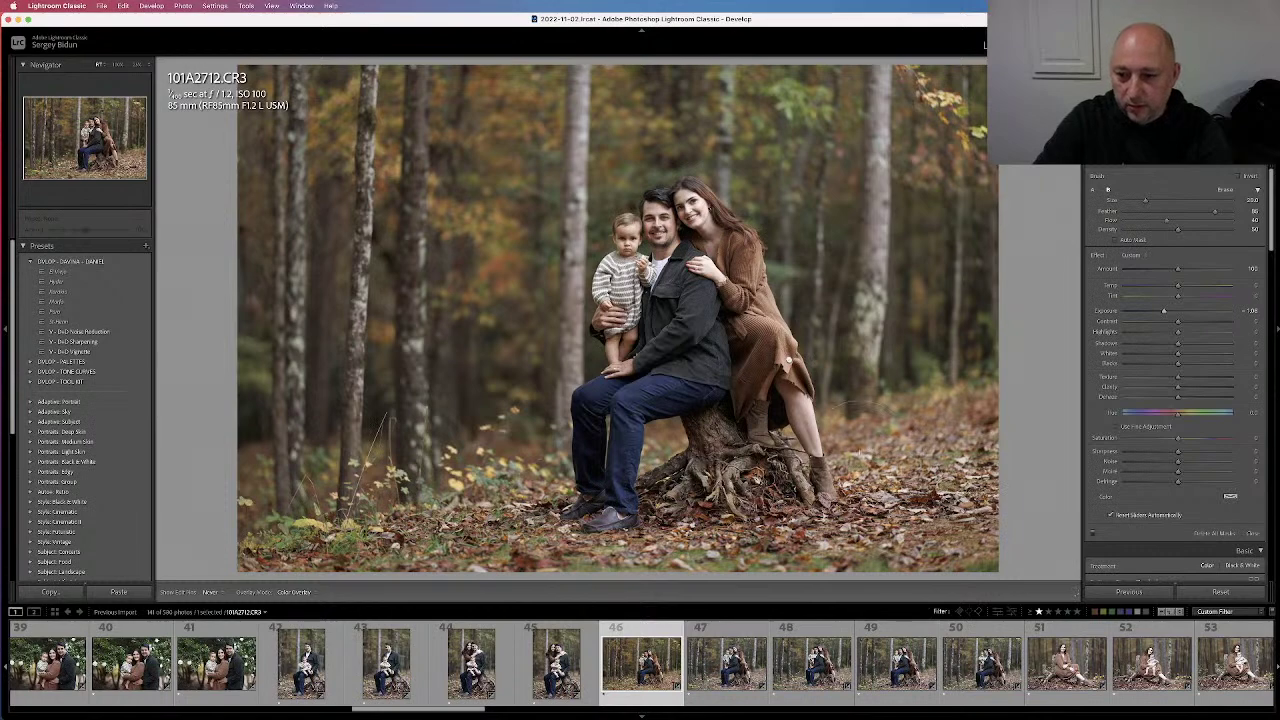
{"action": "key", "text": "h"}
{"action": "scroll", "coordinate": [799, 188], "scroll_direction": "up", "scroll_amount": 3}
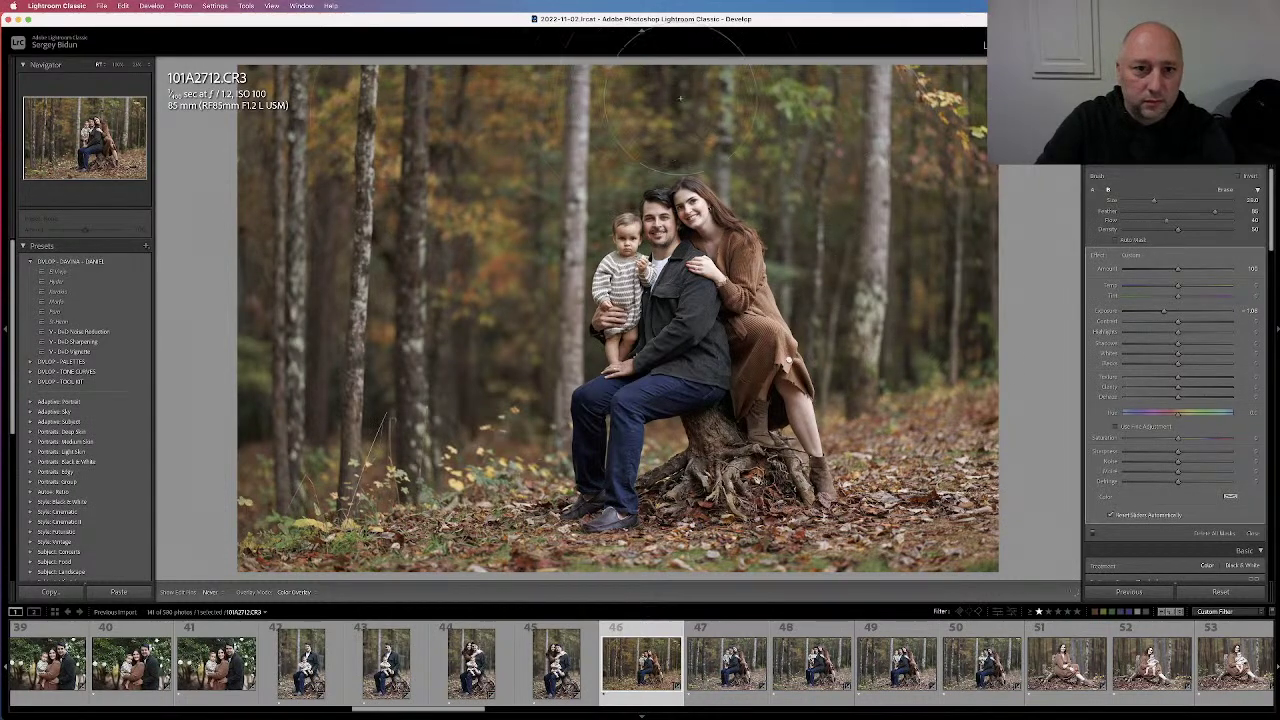
{"action": "key", "text": "h"}
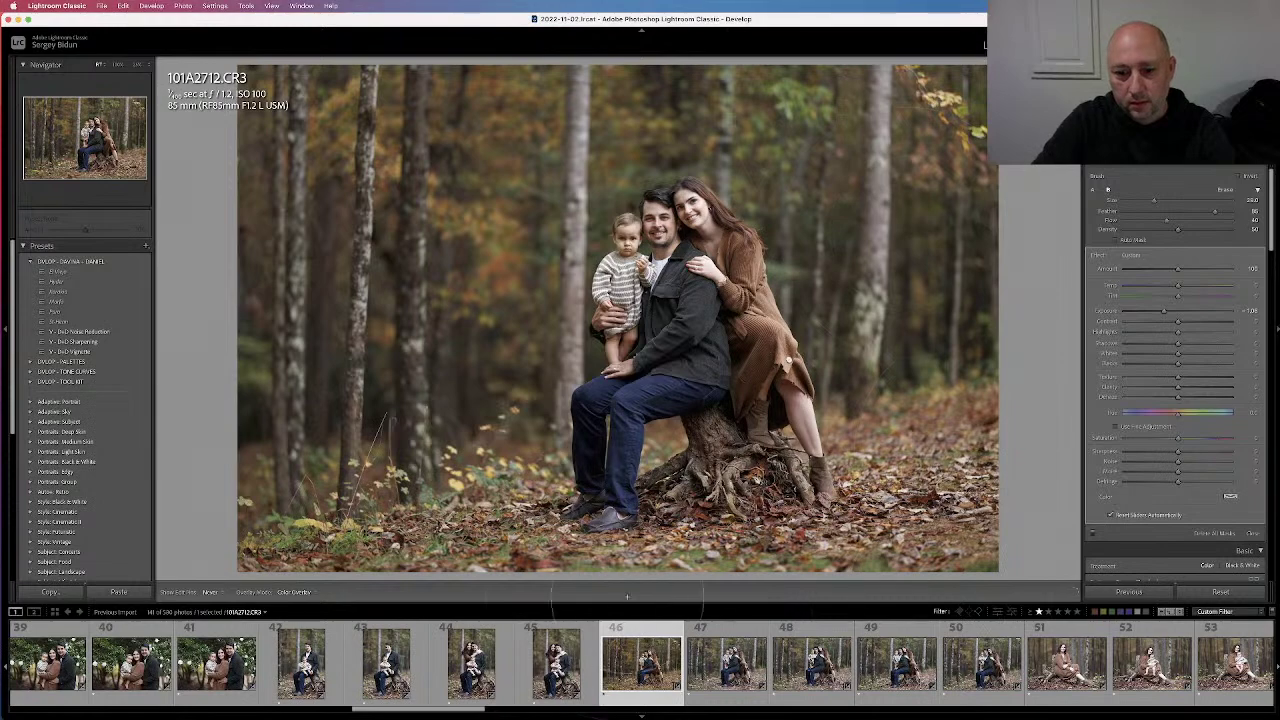
{"action": "key", "text": "h"}
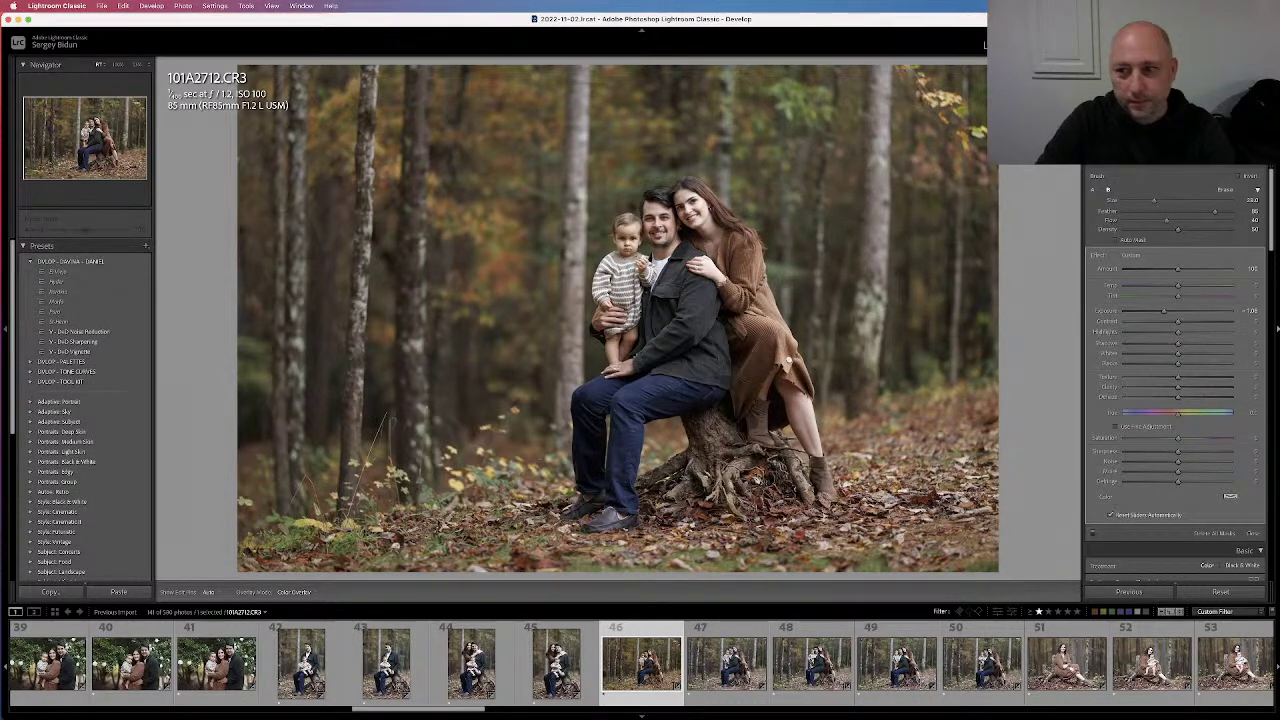
Warm the edge mask to a Temp of about 23, raise its Contrast slightly, and finish masking
{"action": "left_click_drag", "start_coordinate": [1151, 286], "coordinate": [1189, 289]}
{"action": "mouse_move", "coordinate": [1176, 332]}
{"action": "left_mouse_down"}
{"action": "mouse_move", "coordinate": [1156, 330]}
{"action": "mouse_move", "coordinate": [1216, 330]}
{"action": "mouse_move", "coordinate": [1181, 334]}
{"action": "left_mouse_up"}
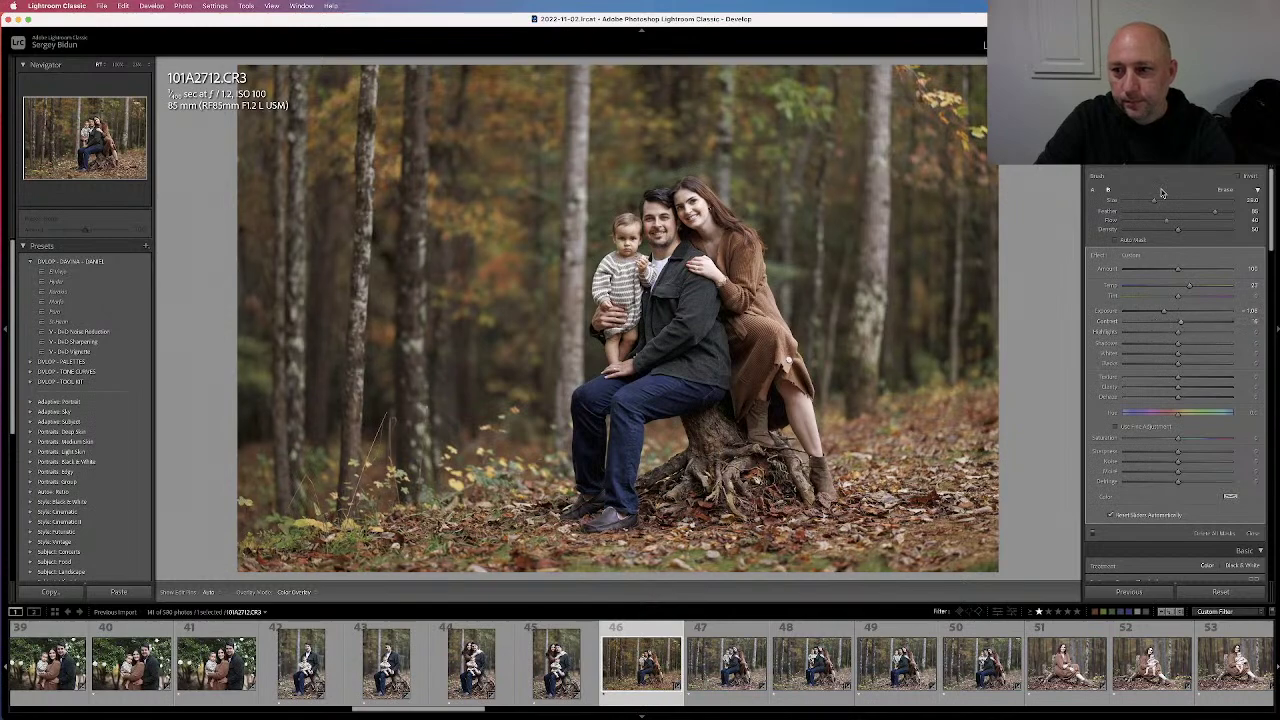
{"action": "left_click", "coordinate": [1220, 166]}
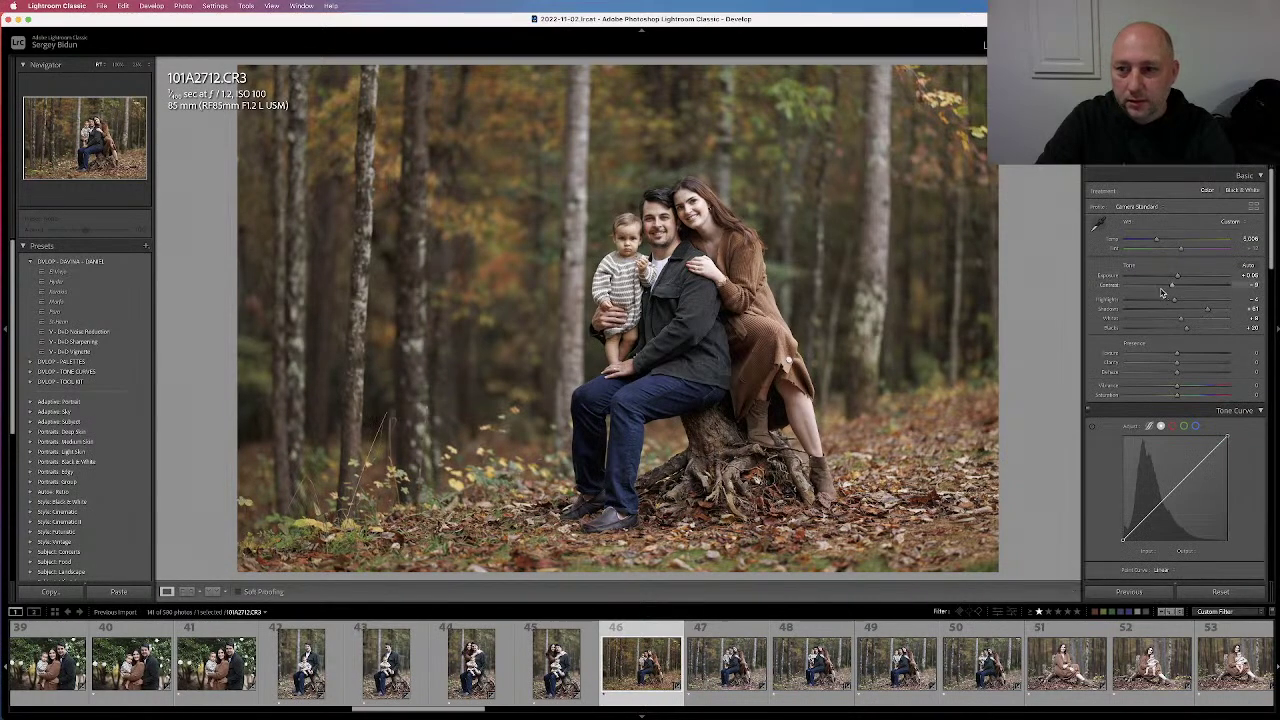
Set Exposure to about +0.20 and Contrast to about -17 on 101A2712.CR3, and add slight Texture, Clarity and Dehaze
{"action": "left_click_drag", "start_coordinate": [1177, 278], "coordinate": [1169, 288]}
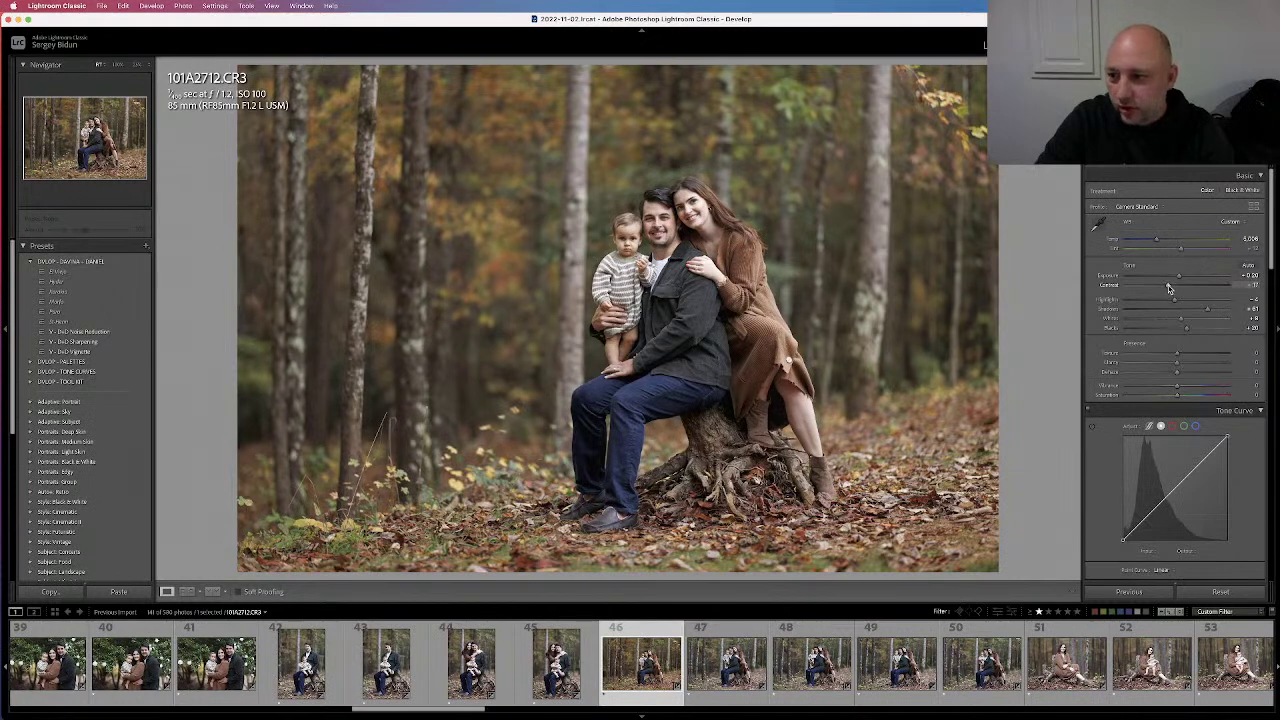
{"action": "mouse_move", "coordinate": [1176, 304]}
{"action": "left_mouse_down"}
{"action": "mouse_move", "coordinate": [1158, 301]}
{"action": "mouse_move", "coordinate": [1178, 308]}
{"action": "left_mouse_up"}
{"action": "left_click_drag", "start_coordinate": [1178, 368], "coordinate": [1179, 354]}
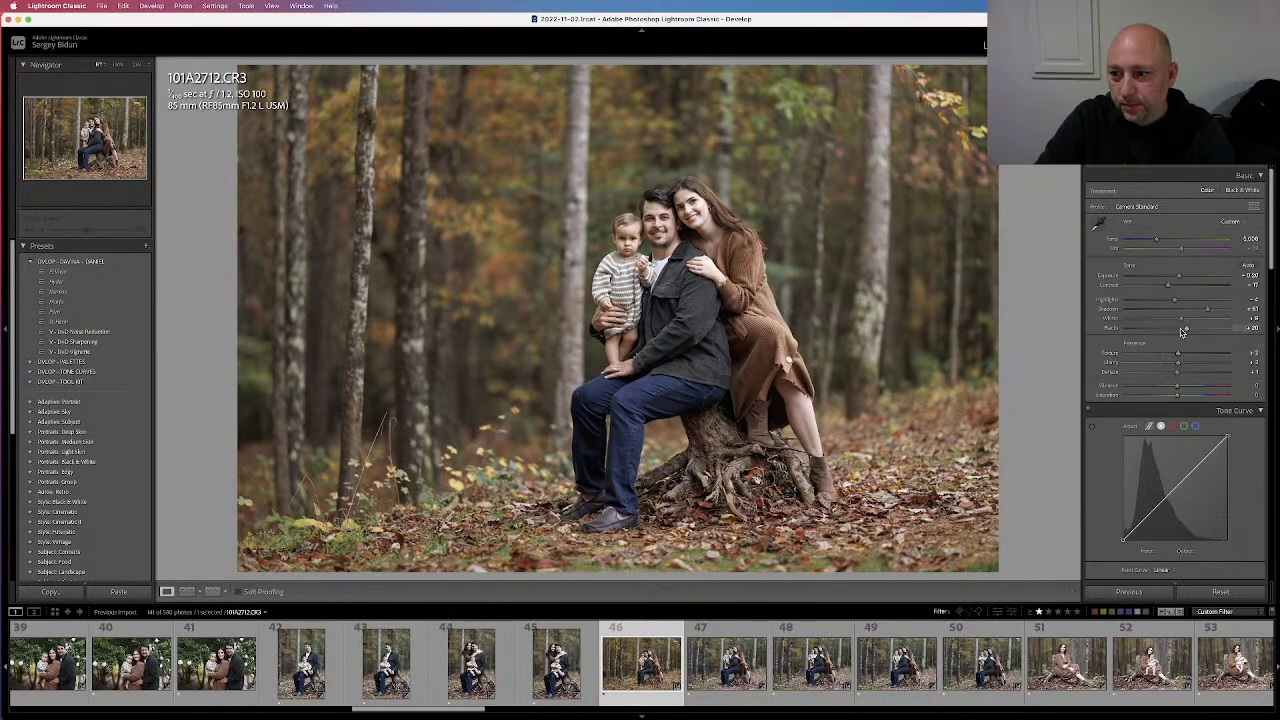
Shift the foliage hues of 101A2712.CR3 by setting Yellow hue to about -14 and Green hue to about -13
{"action": "scroll", "coordinate": [1148, 432], "scroll_direction": "down", "scroll_amount": 1}
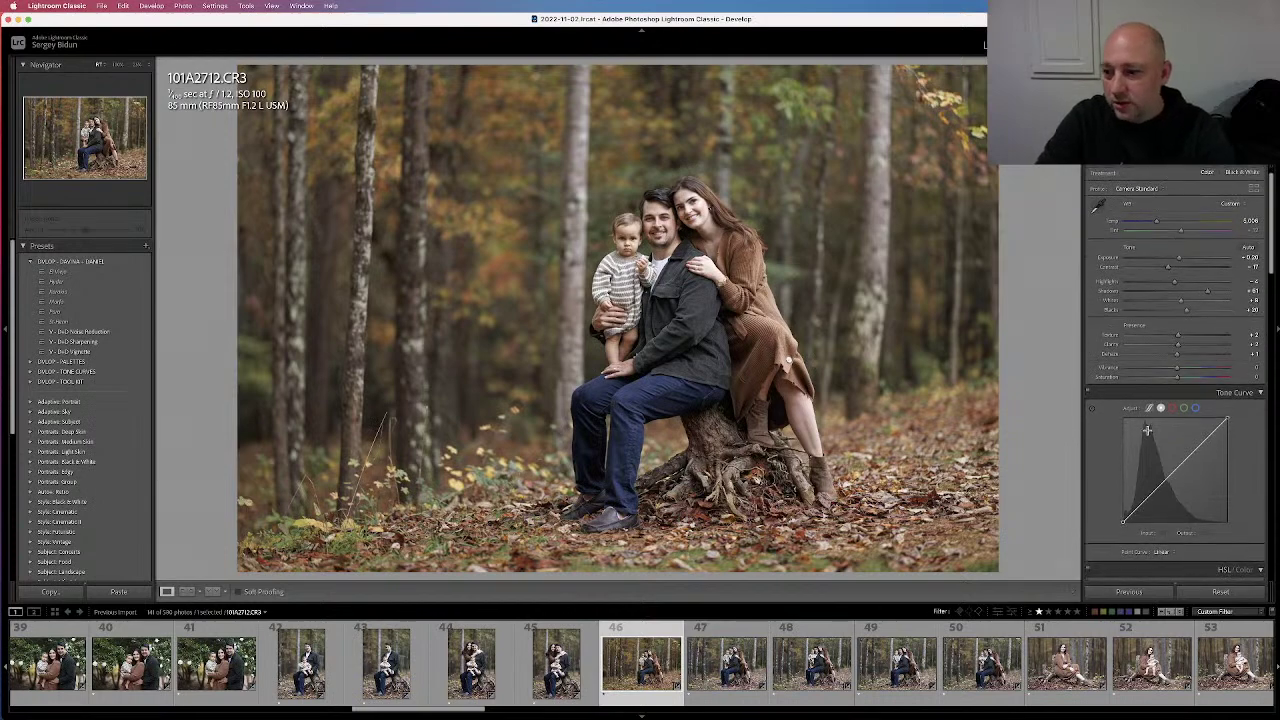
{"action": "scroll", "coordinate": [1148, 432], "scroll_direction": "down", "scroll_amount": 5}
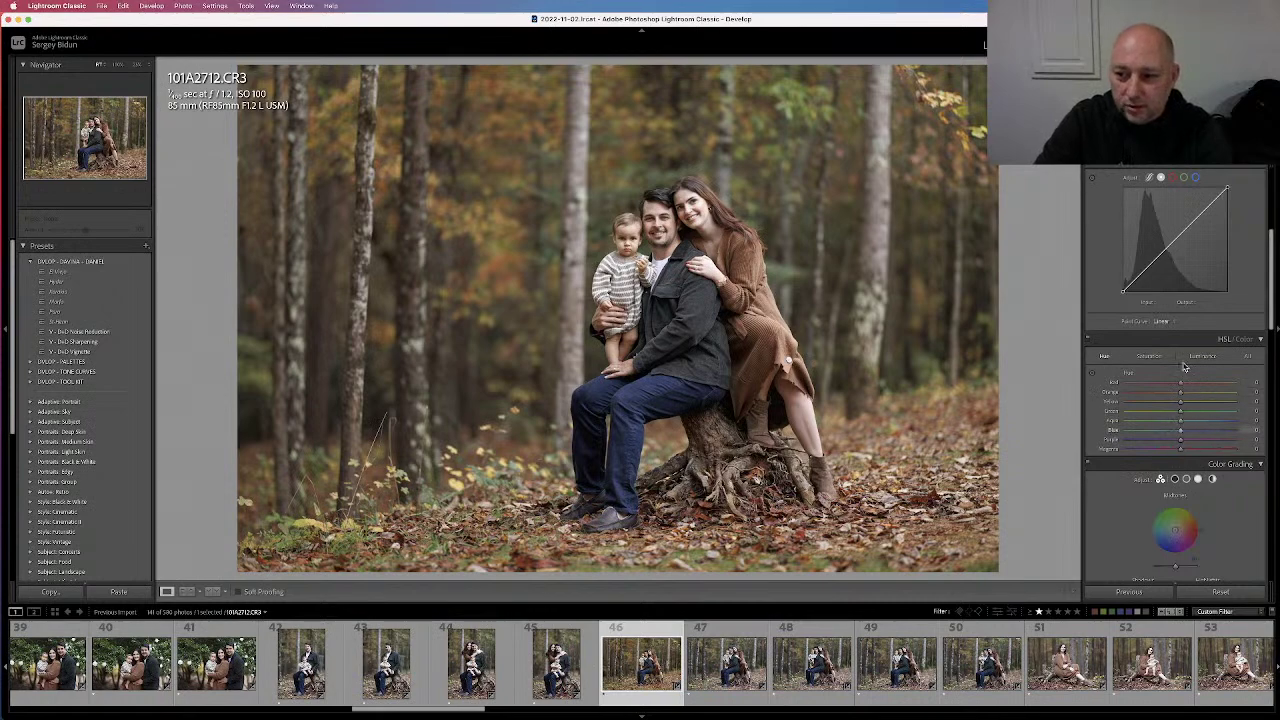
{"action": "mouse_move", "coordinate": [1181, 397]}
{"action": "left_mouse_down"}
{"action": "mouse_move", "coordinate": [1227, 408]}
{"action": "mouse_move", "coordinate": [1166, 408]}
{"action": "left_mouse_up"}
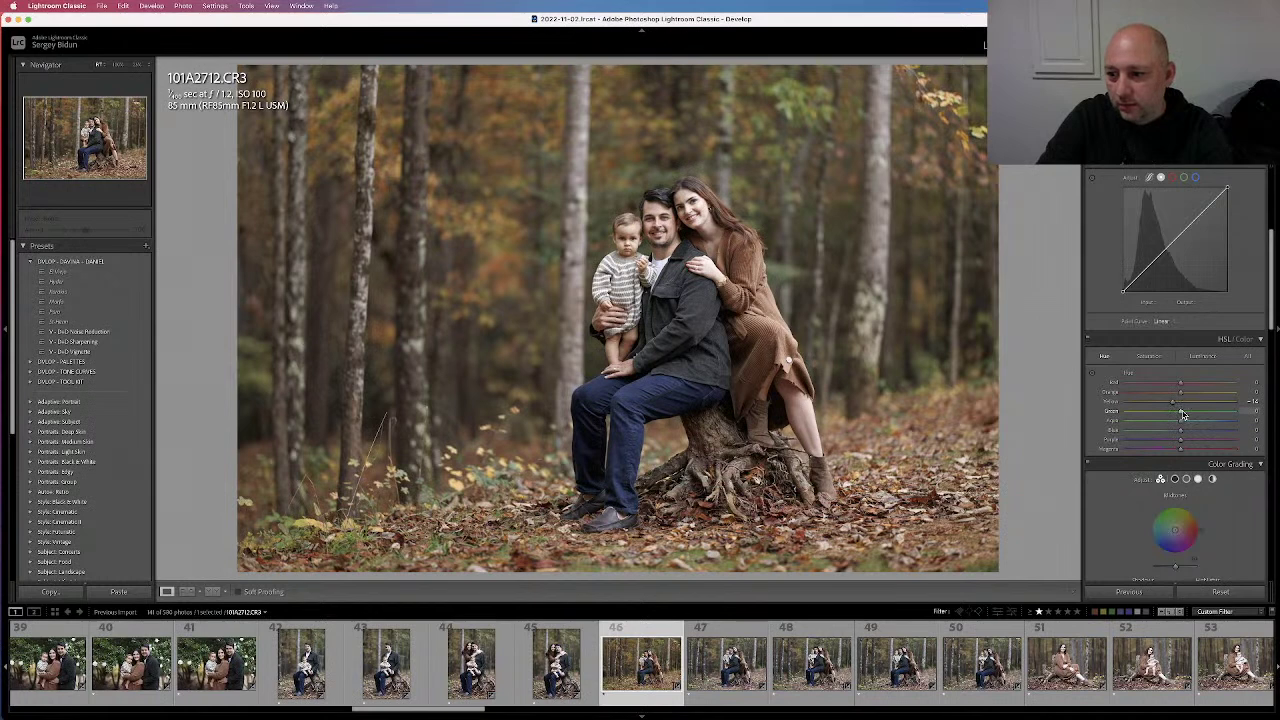
{"action": "left_click_drag", "start_coordinate": [1180, 413], "coordinate": [1076, 421]}
{"action": "left_click", "coordinate": [1174, 411]}
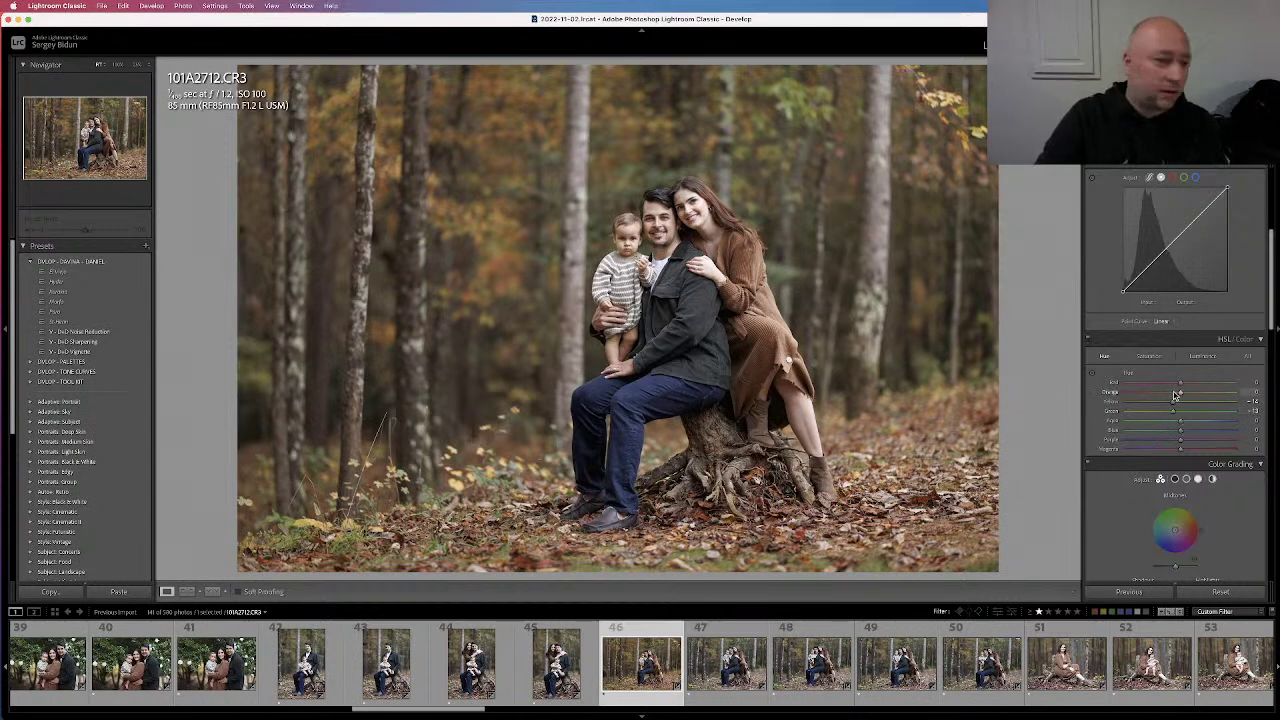
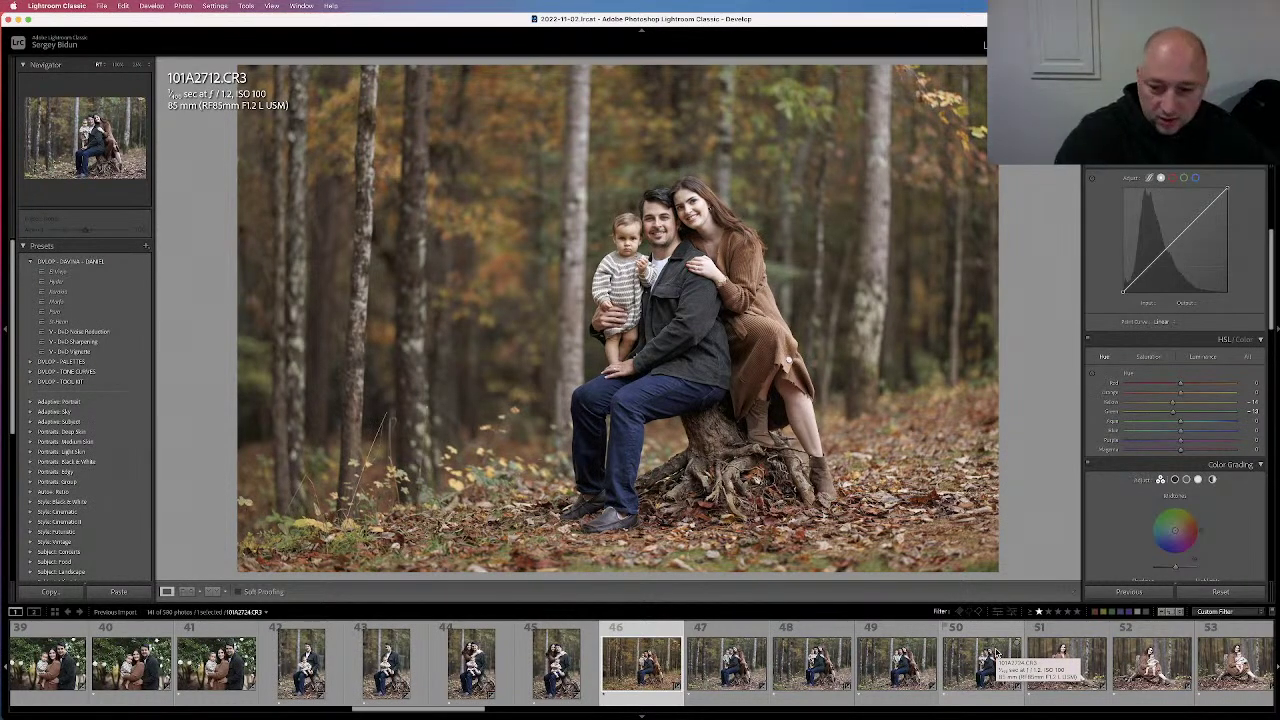
Open the mother-and-baby portrait 101A2667.CR3 among the white camellias and warm its Temp to about 4,800
{"action": "left_click_drag", "start_coordinate": [415, 712], "coordinate": [323, 707]}
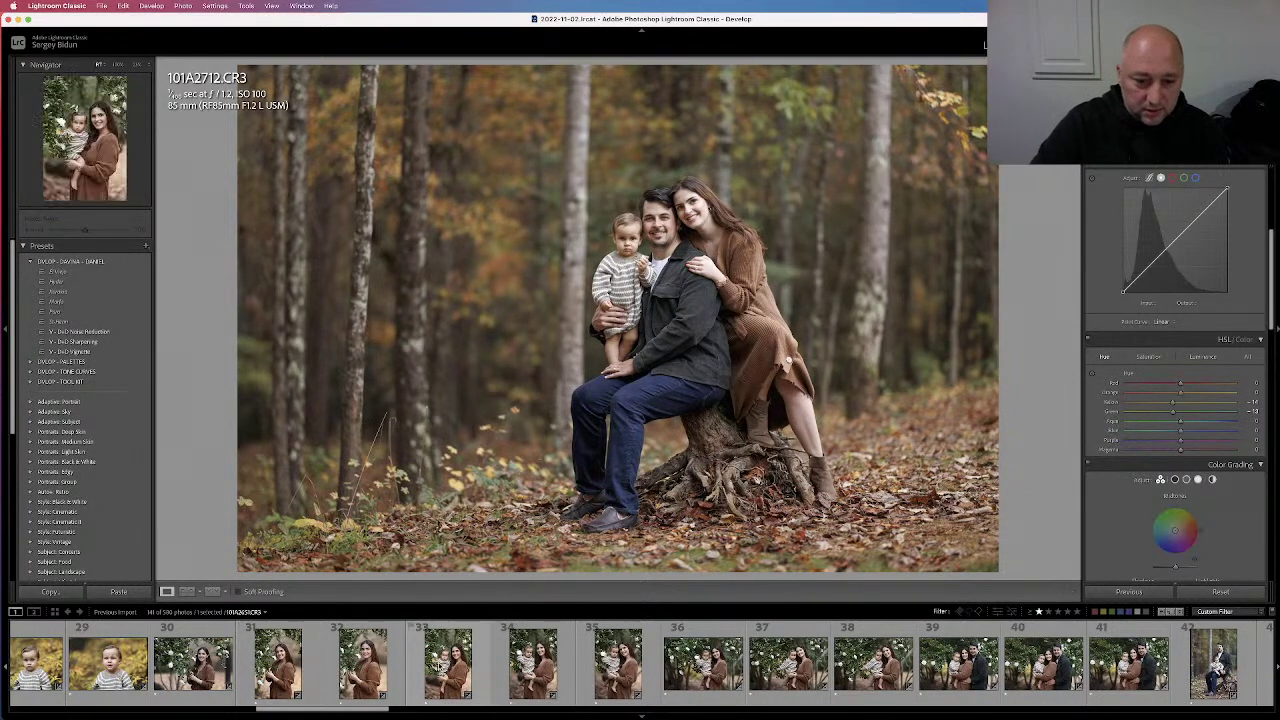
{"action": "left_click", "coordinate": [440, 665]}
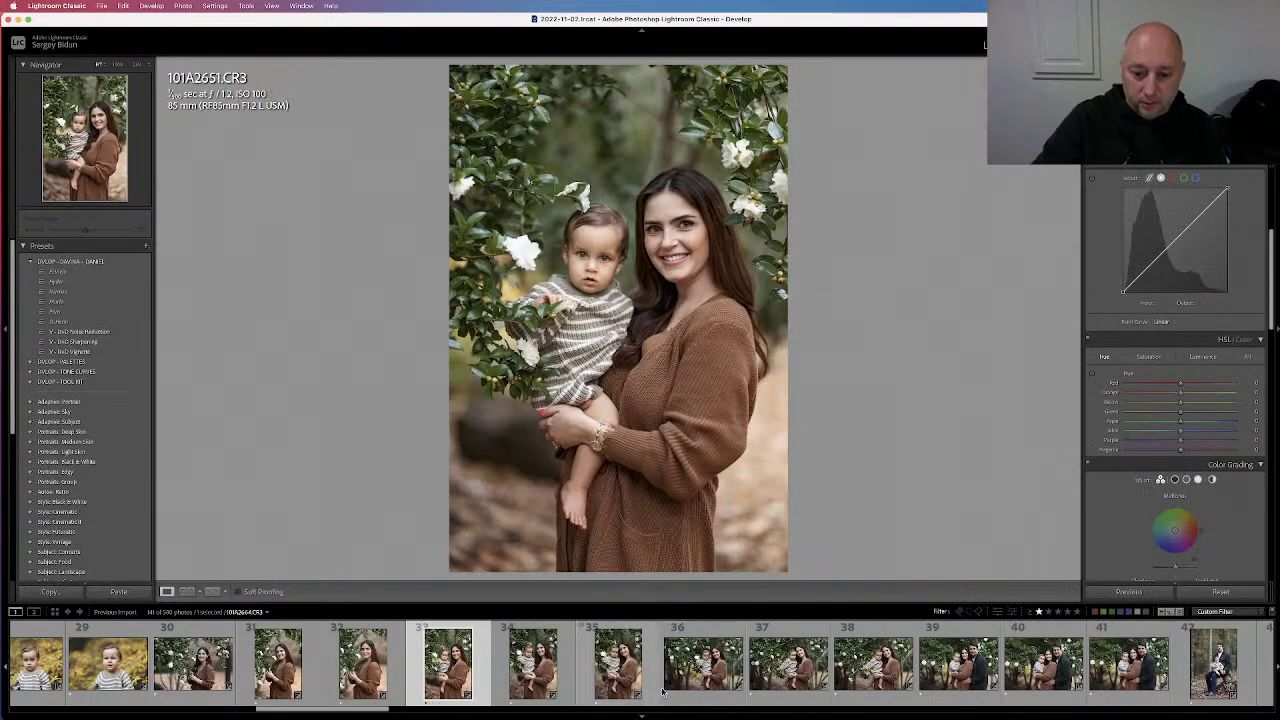
{"action": "left_click", "coordinate": [696, 670]}
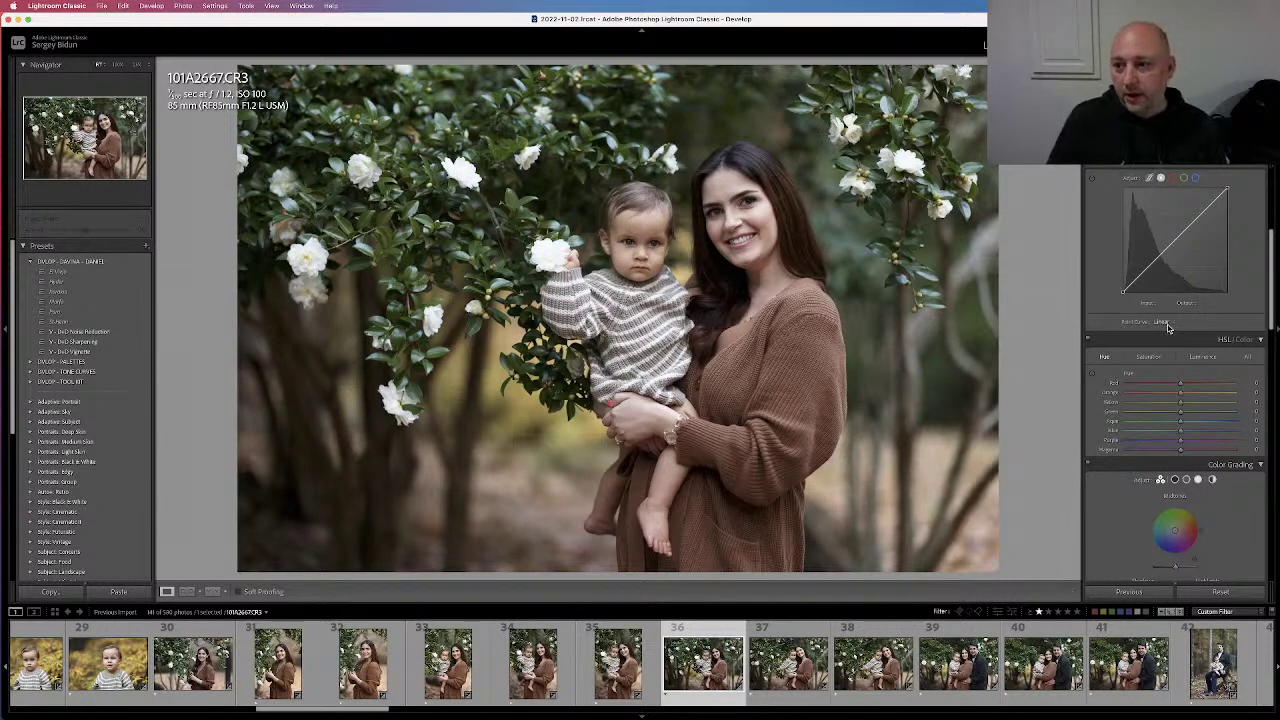
{"action": "scroll", "coordinate": [1165, 265], "scroll_direction": "up", "scroll_amount": 10}
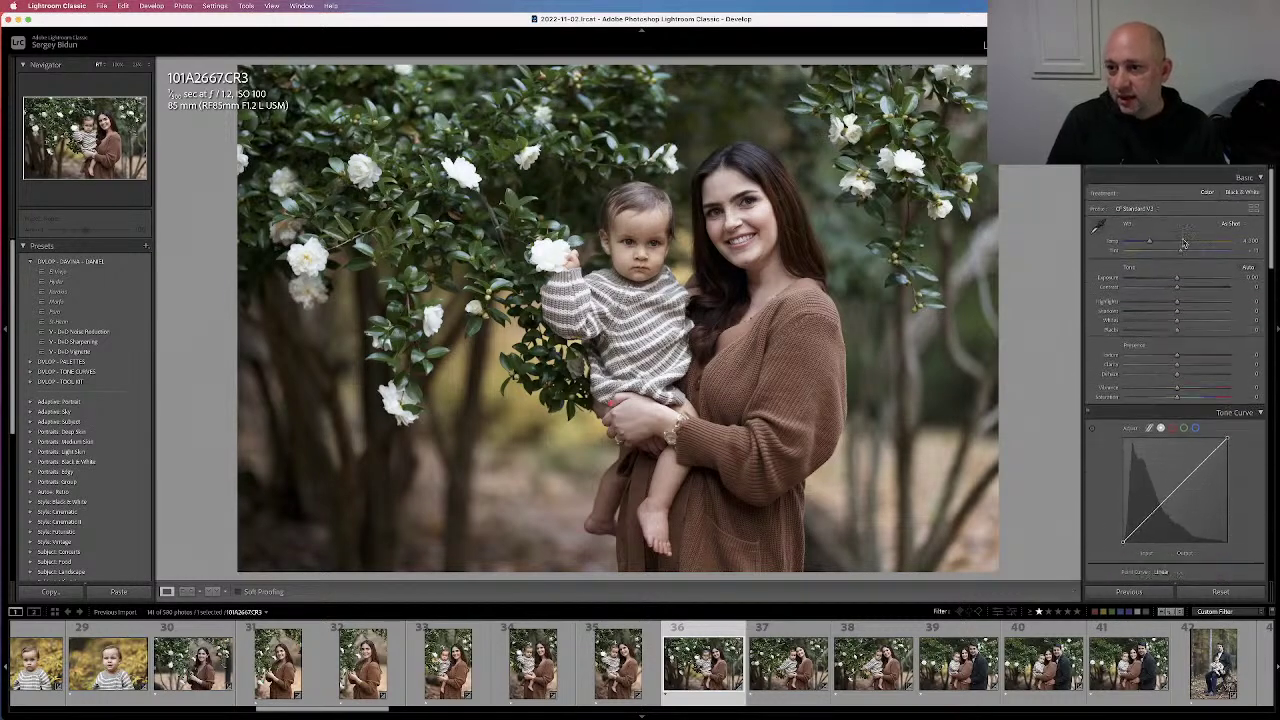
{"action": "left_click_drag", "start_coordinate": [1150, 242], "coordinate": [1155, 242]}
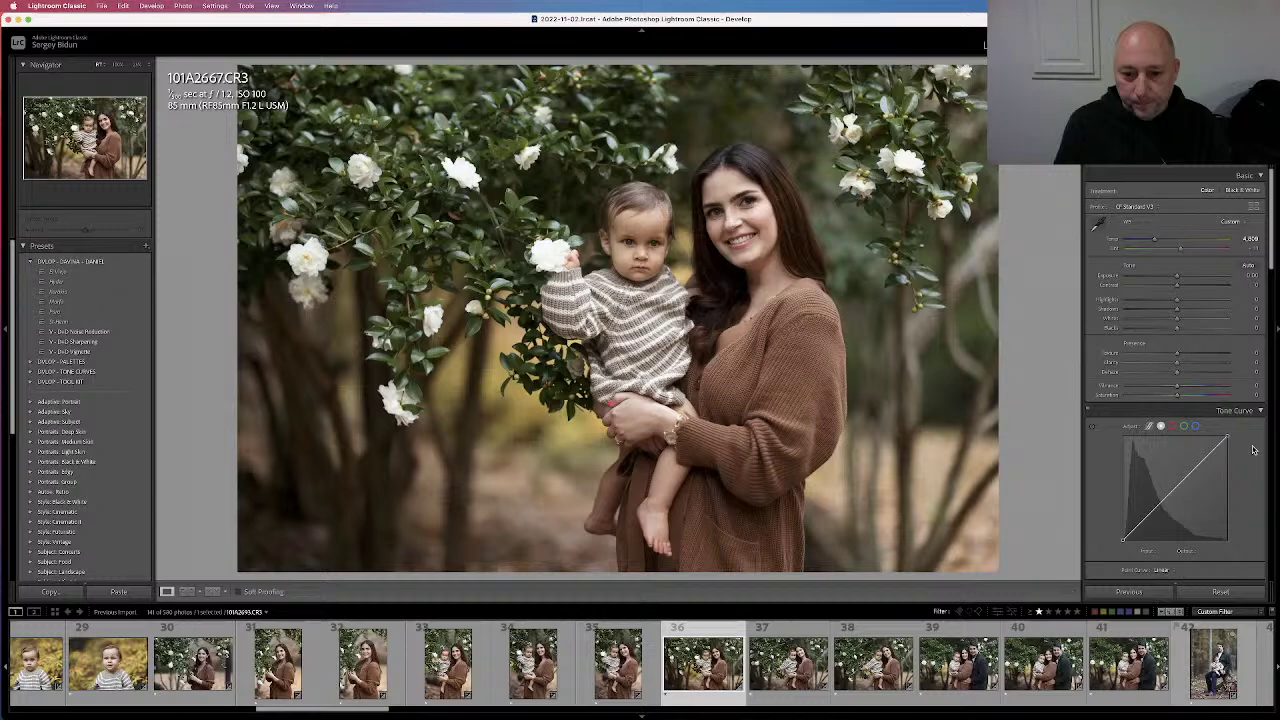
Try Texture at +100 on 101A2667.CR3 while examining the mother's and baby's faces up close
{"action": "left_click", "coordinate": [746, 229]}
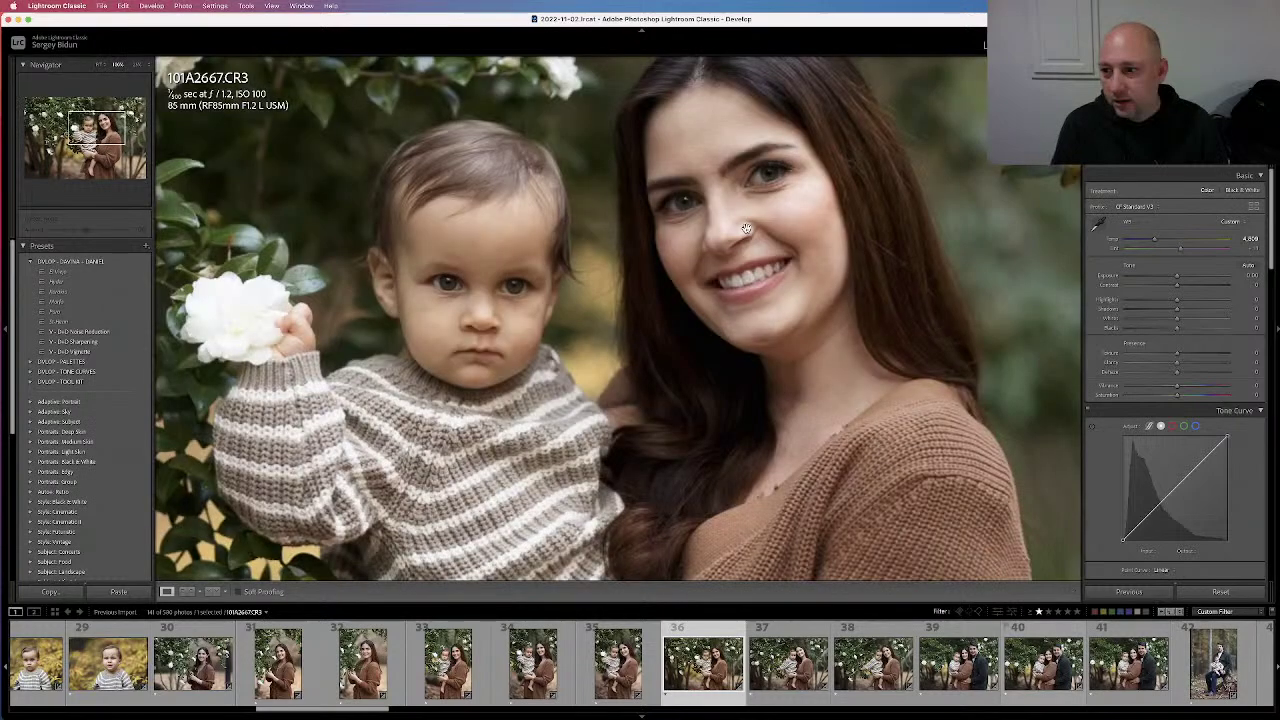
{"action": "left_click_drag", "start_coordinate": [1179, 356], "coordinate": [1177, 364]}
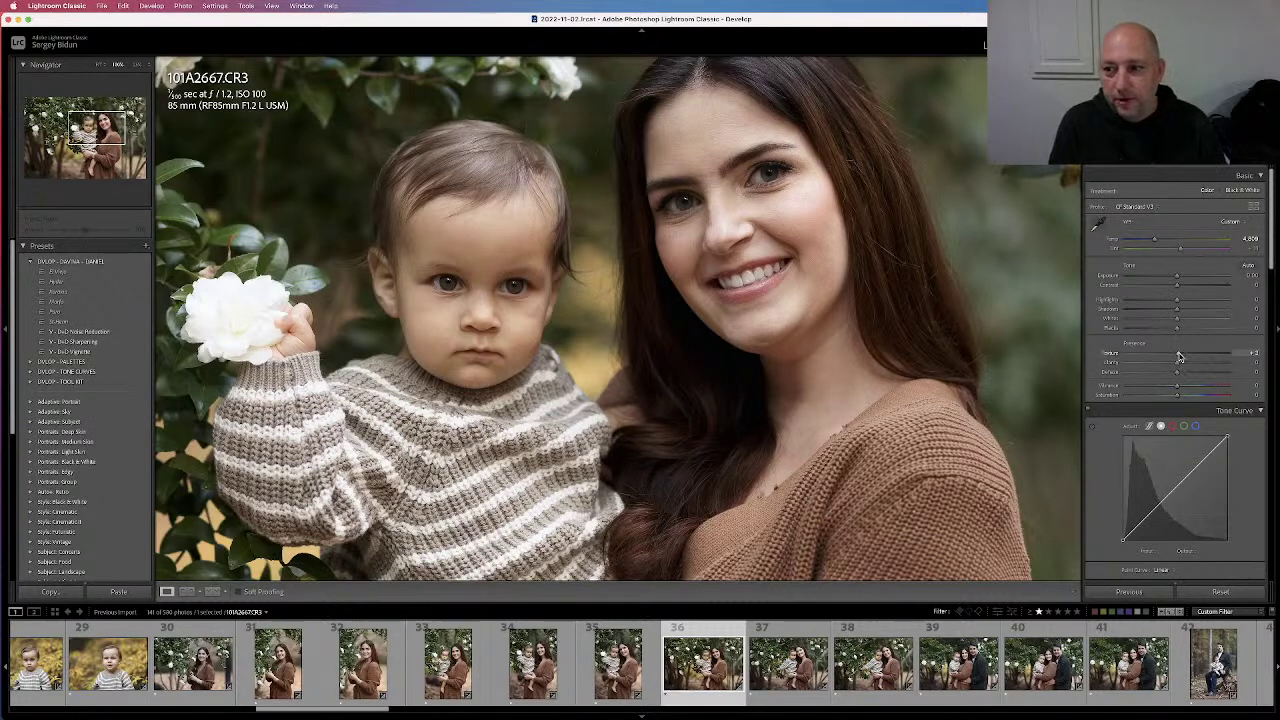
{"action": "left_click_drag", "start_coordinate": [1180, 357], "coordinate": [1234, 357]}
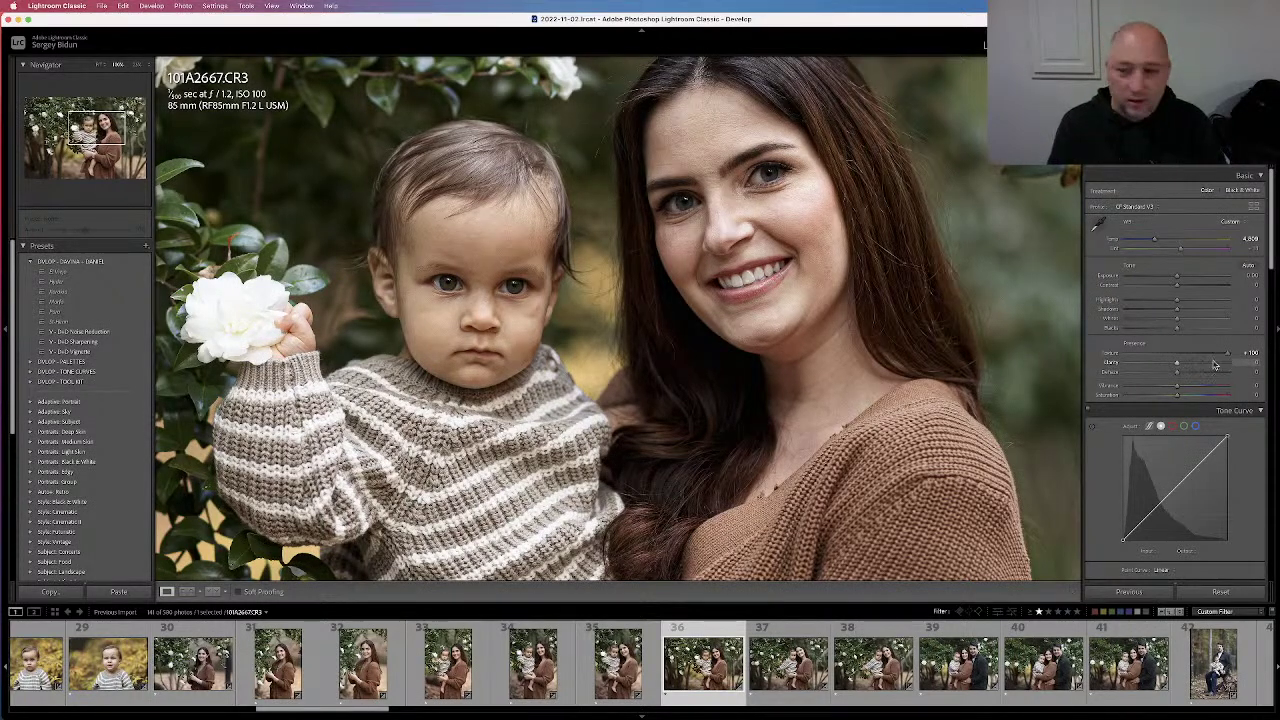
{"action": "left_click", "coordinate": [1180, 354]}
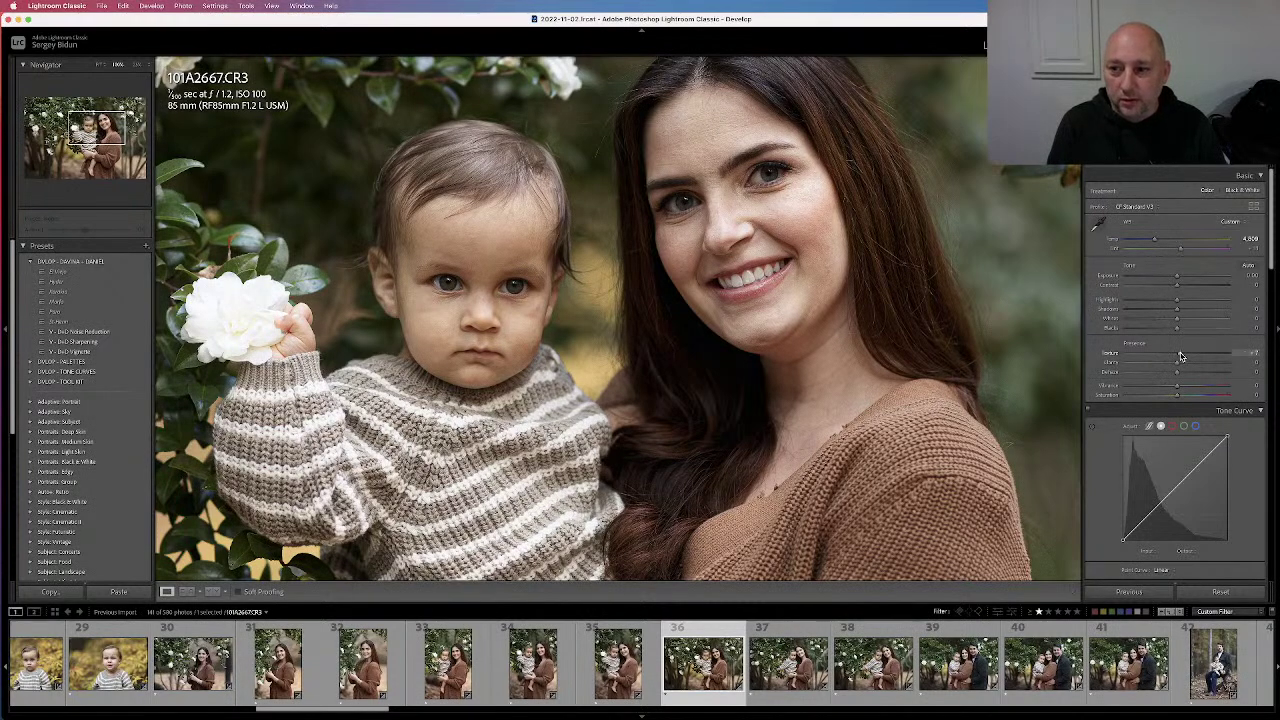
Set Texture to about +8 on 101A2667.CR3 and add slight Clarity and Dehaze
{"action": "left_click_drag", "start_coordinate": [1180, 356], "coordinate": [1181, 356]}
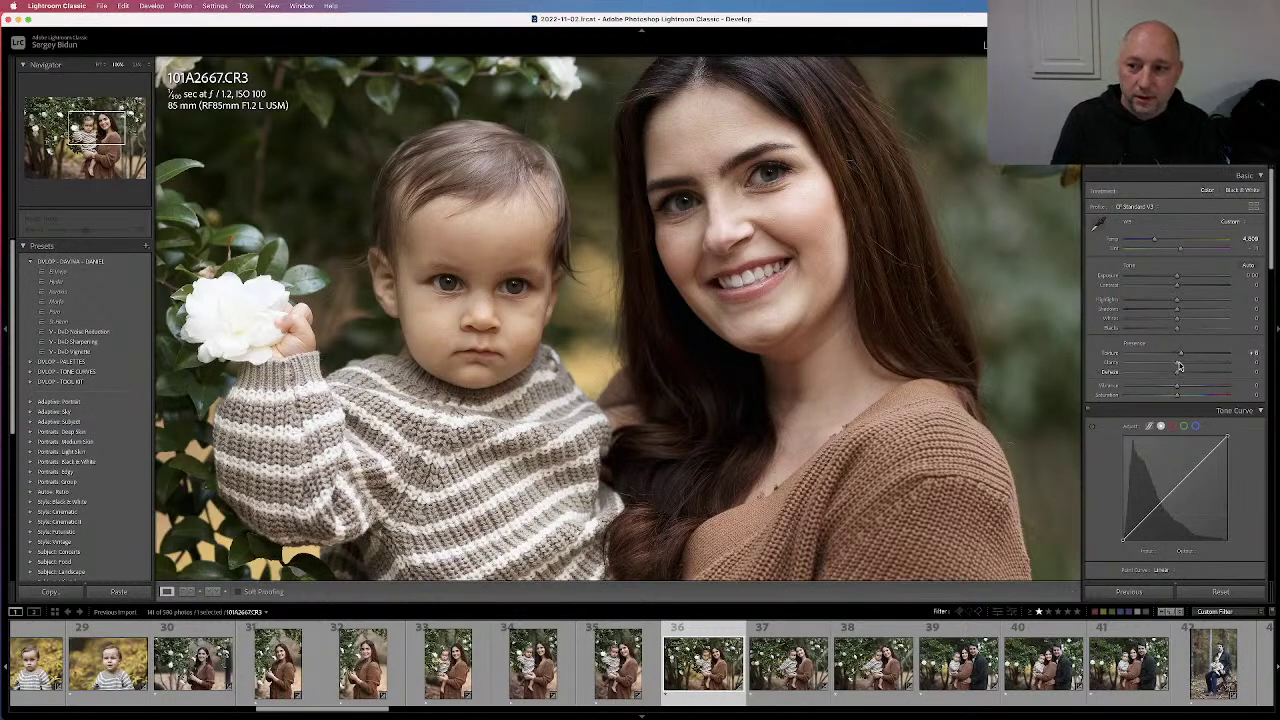
{"action": "mouse_move", "coordinate": [1177, 367]}
{"action": "left_mouse_down"}
{"action": "mouse_move", "coordinate": [1264, 378]}
{"action": "mouse_move", "coordinate": [1179, 372]}
{"action": "left_mouse_up"}
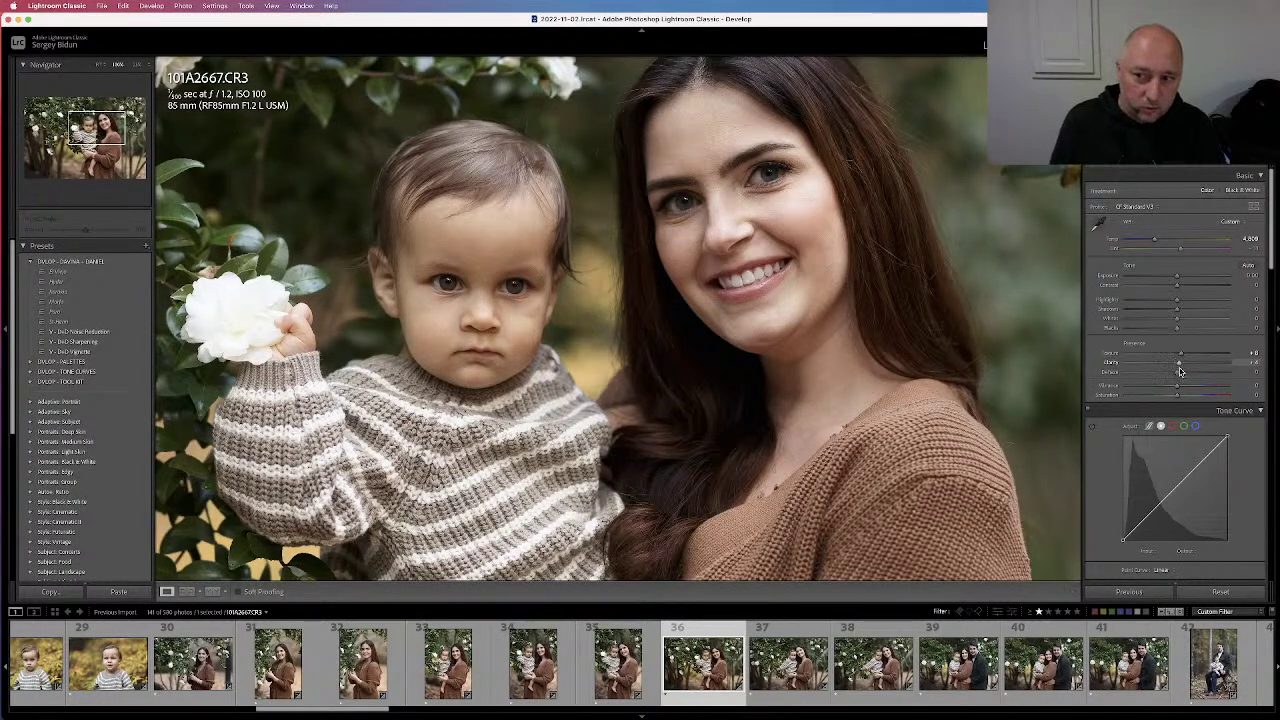
{"action": "mouse_move", "coordinate": [1179, 374]}
{"action": "left_mouse_down"}
{"action": "mouse_move", "coordinate": [1239, 384]}
{"action": "mouse_move", "coordinate": [1179, 381]}
{"action": "left_mouse_up"}
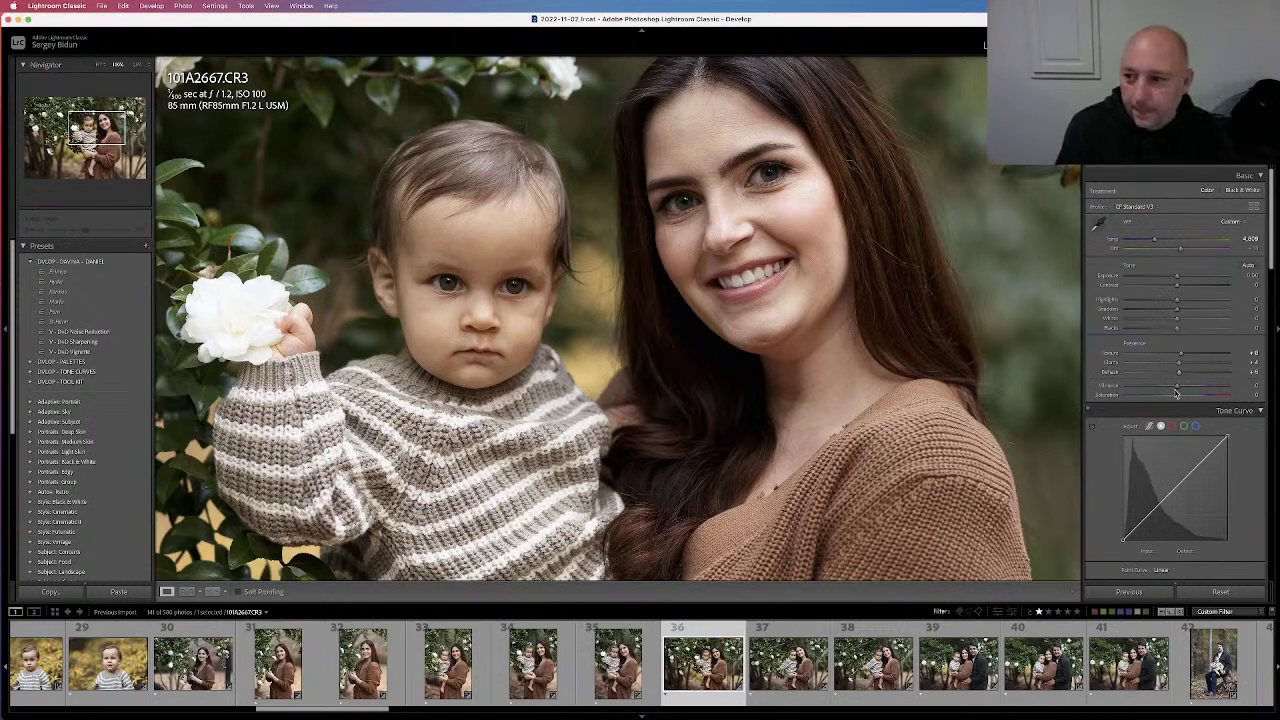
{"action": "scroll", "coordinate": [1165, 300], "scroll_direction": "down", "scroll_amount": 3}
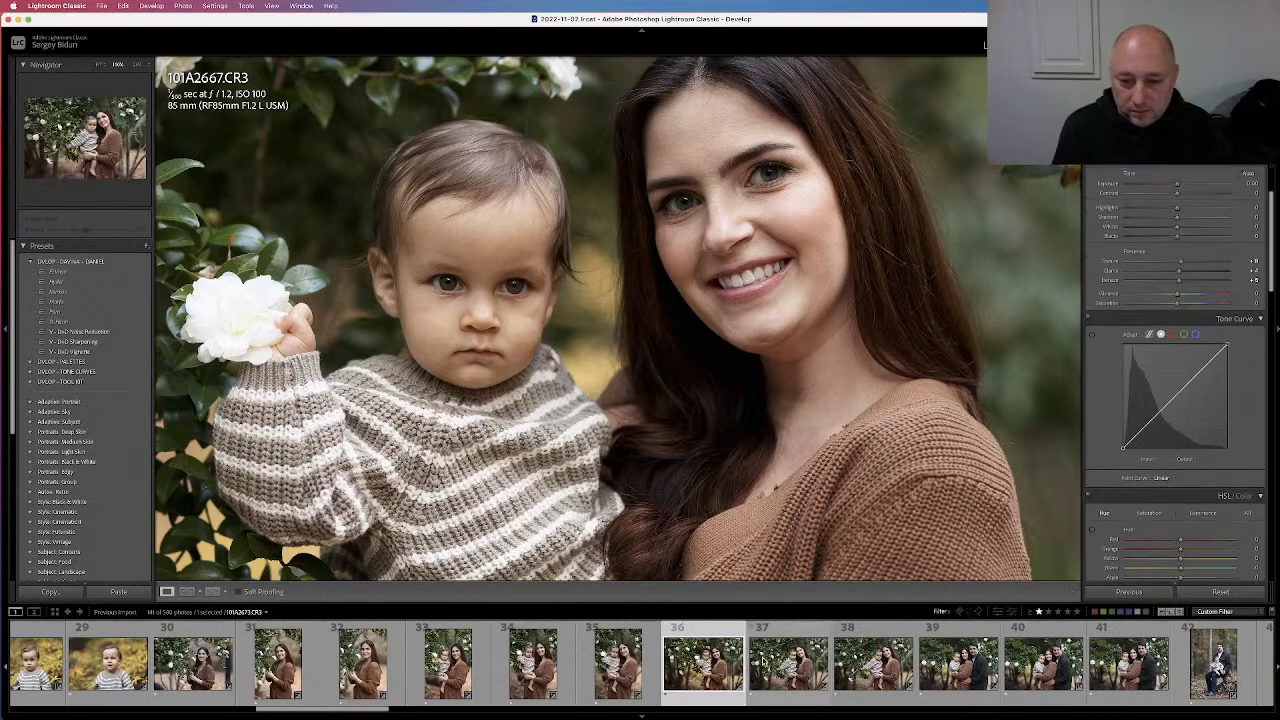
Return 101A2667.CR3 to the full view, go through the following camellia photos and open the family portrait 101A2682.CR3
{"action": "left_click", "coordinate": [768, 662]}
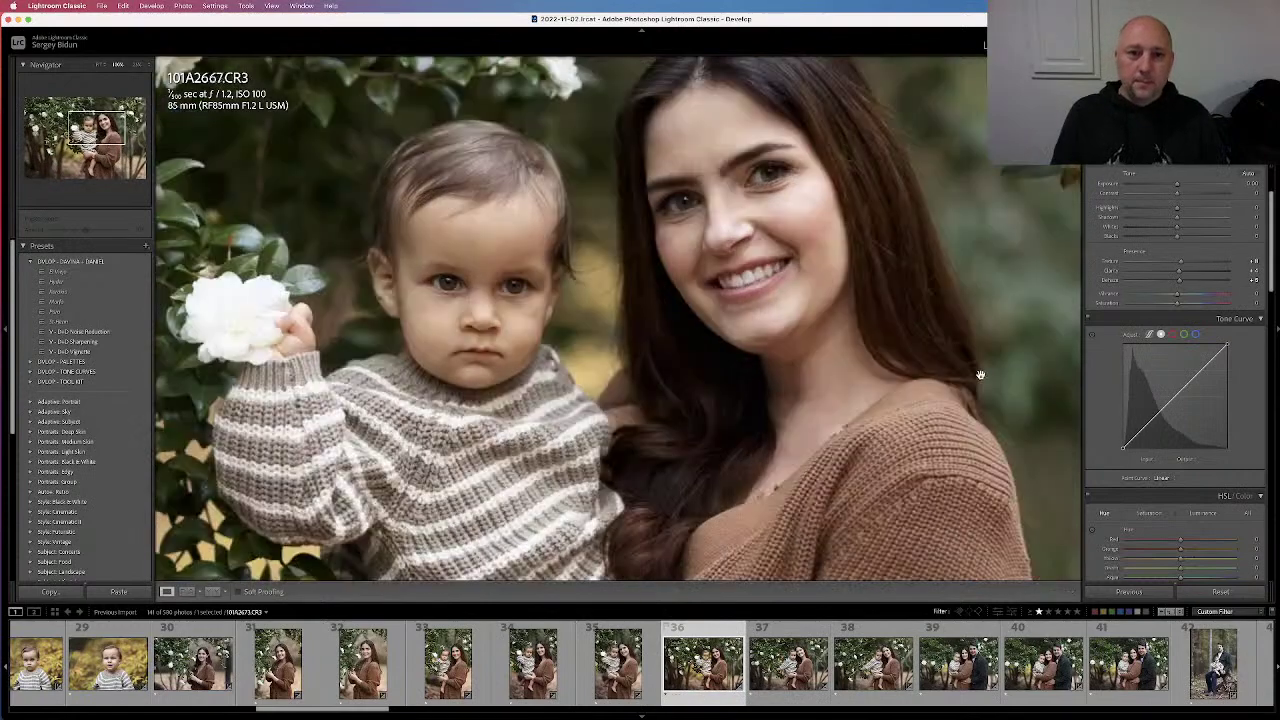
{"action": "left_click", "coordinate": [870, 458]}
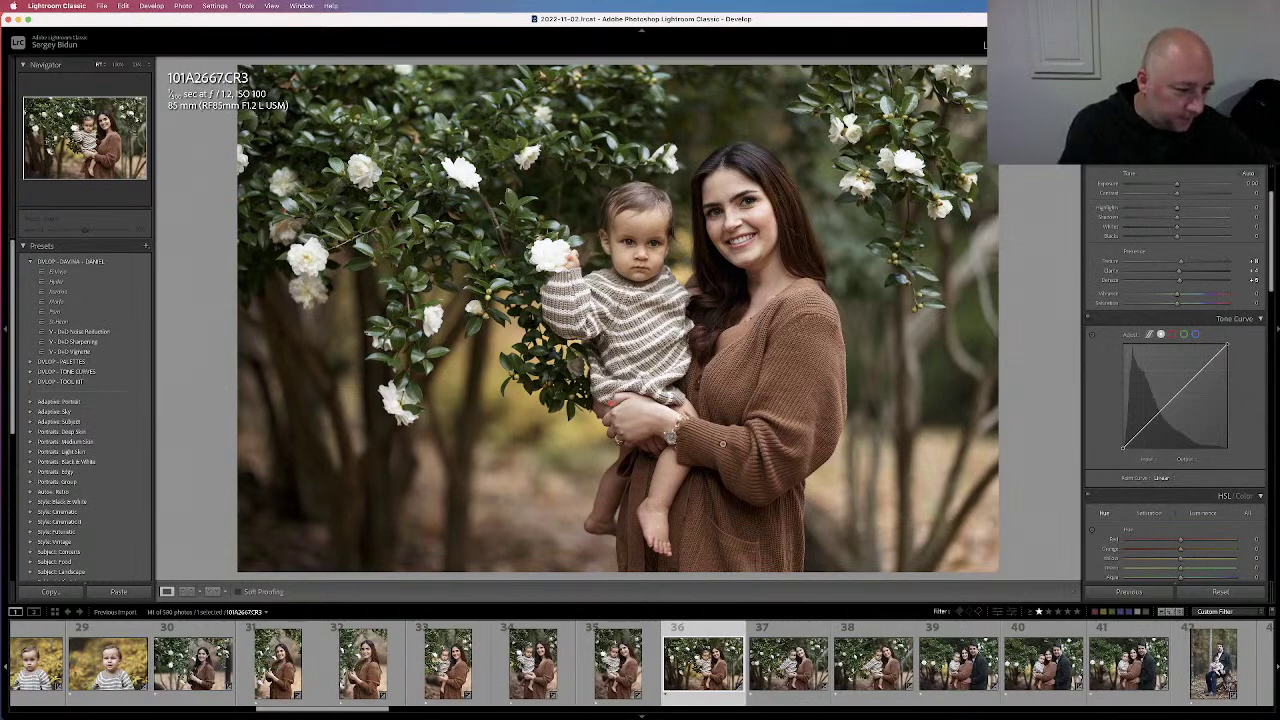
{"action": "left_click", "coordinate": [860, 665]}
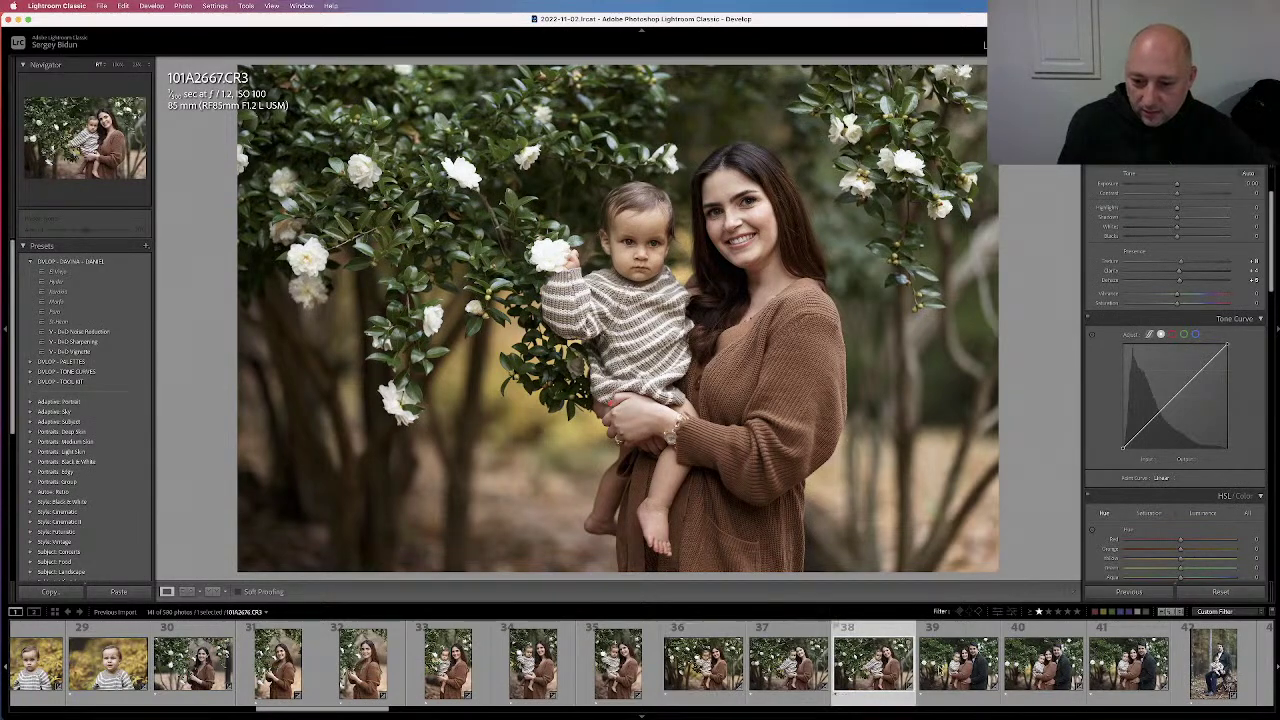
{"action": "left_click", "coordinate": [945, 668]}
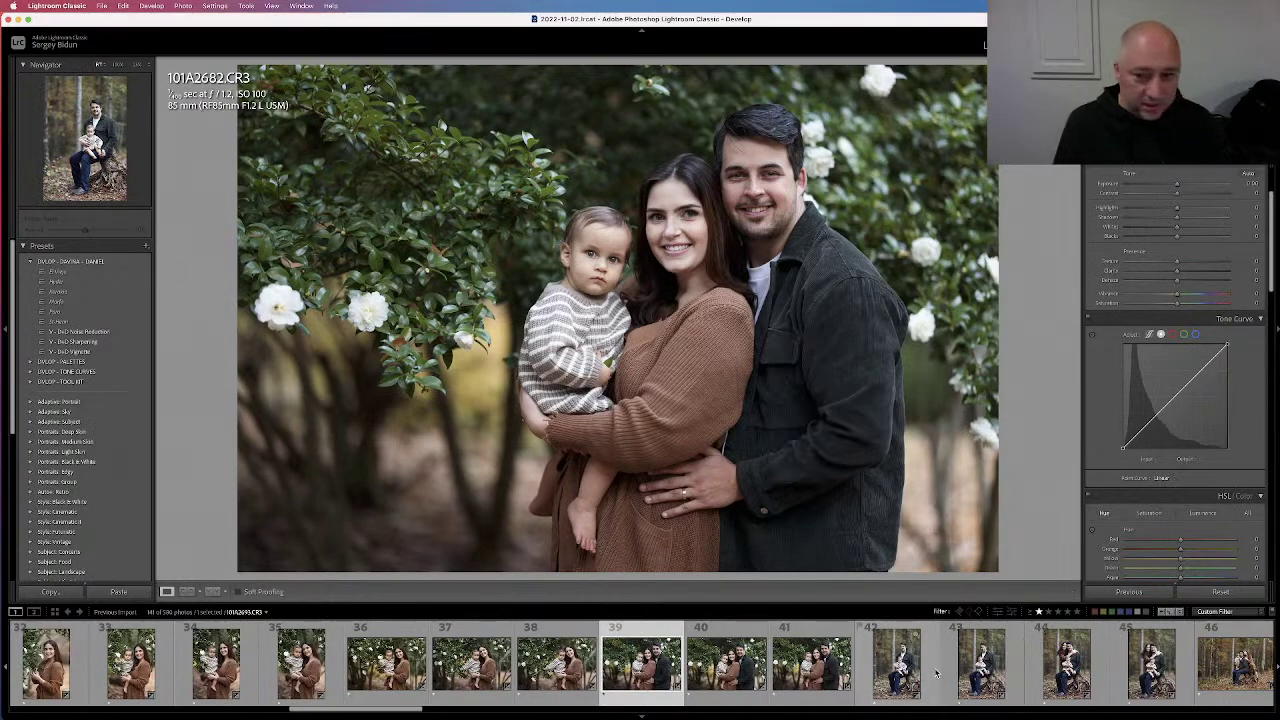
Switch to Streamlabs Desktop and read the viewers' questions in the live chat
{"action": "left_click", "coordinate": [735, 712]}
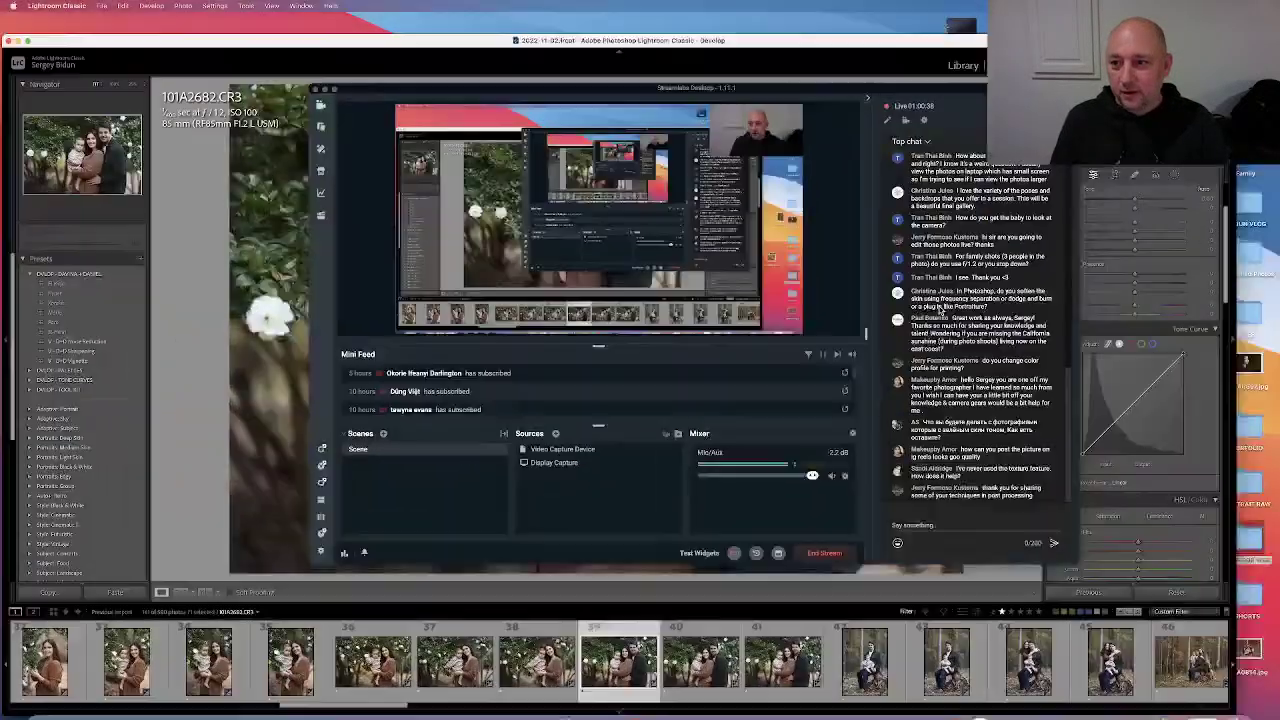
{"action": "left_click", "coordinate": [170, 92]}
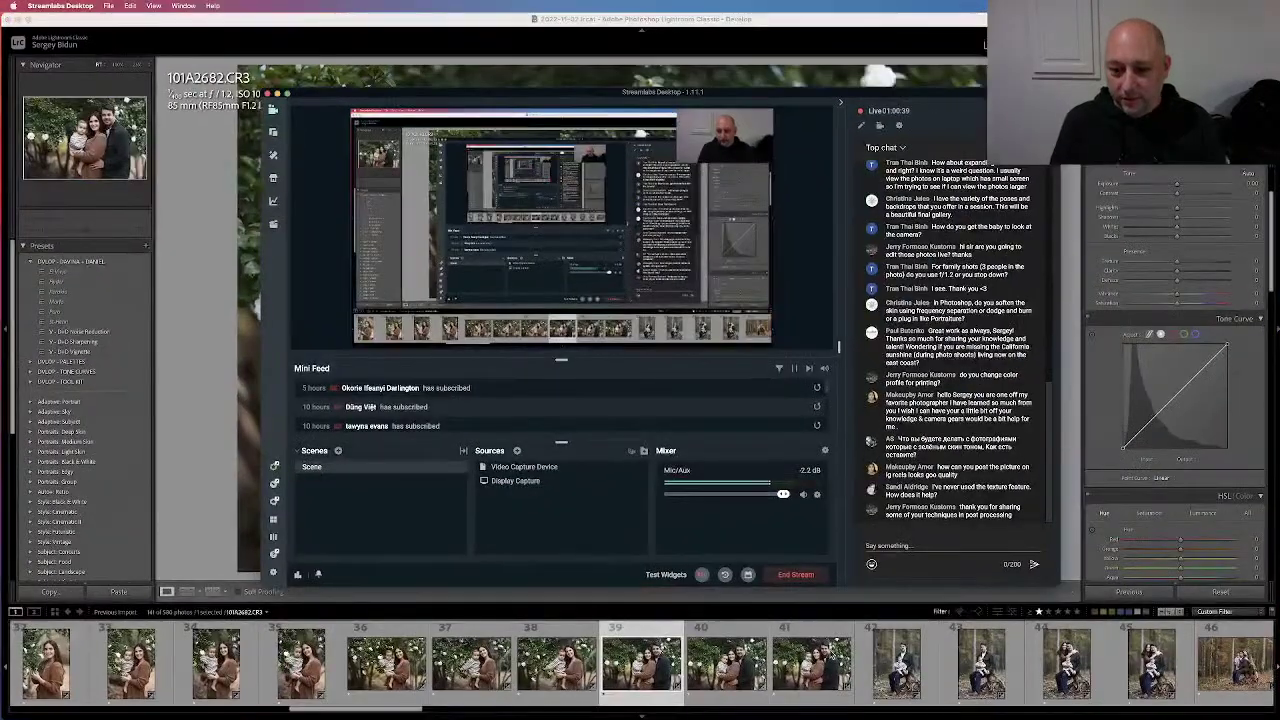